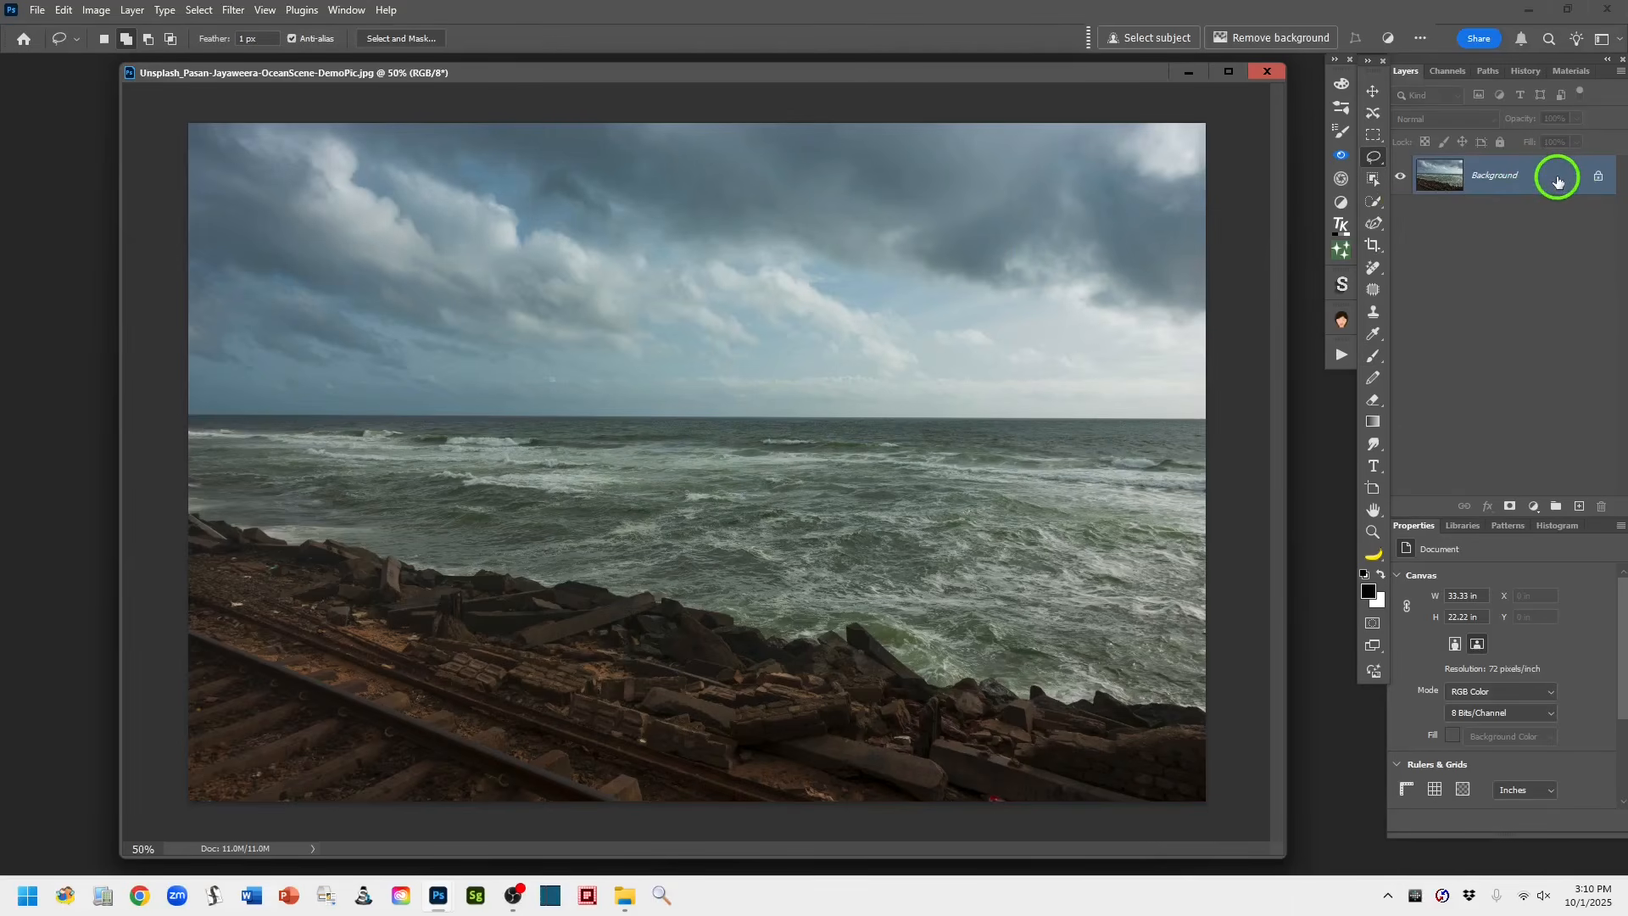
Duplicate the Background layer and open the copy in the Camera Raw Filter
drag(1558, 174, 1583, 509)
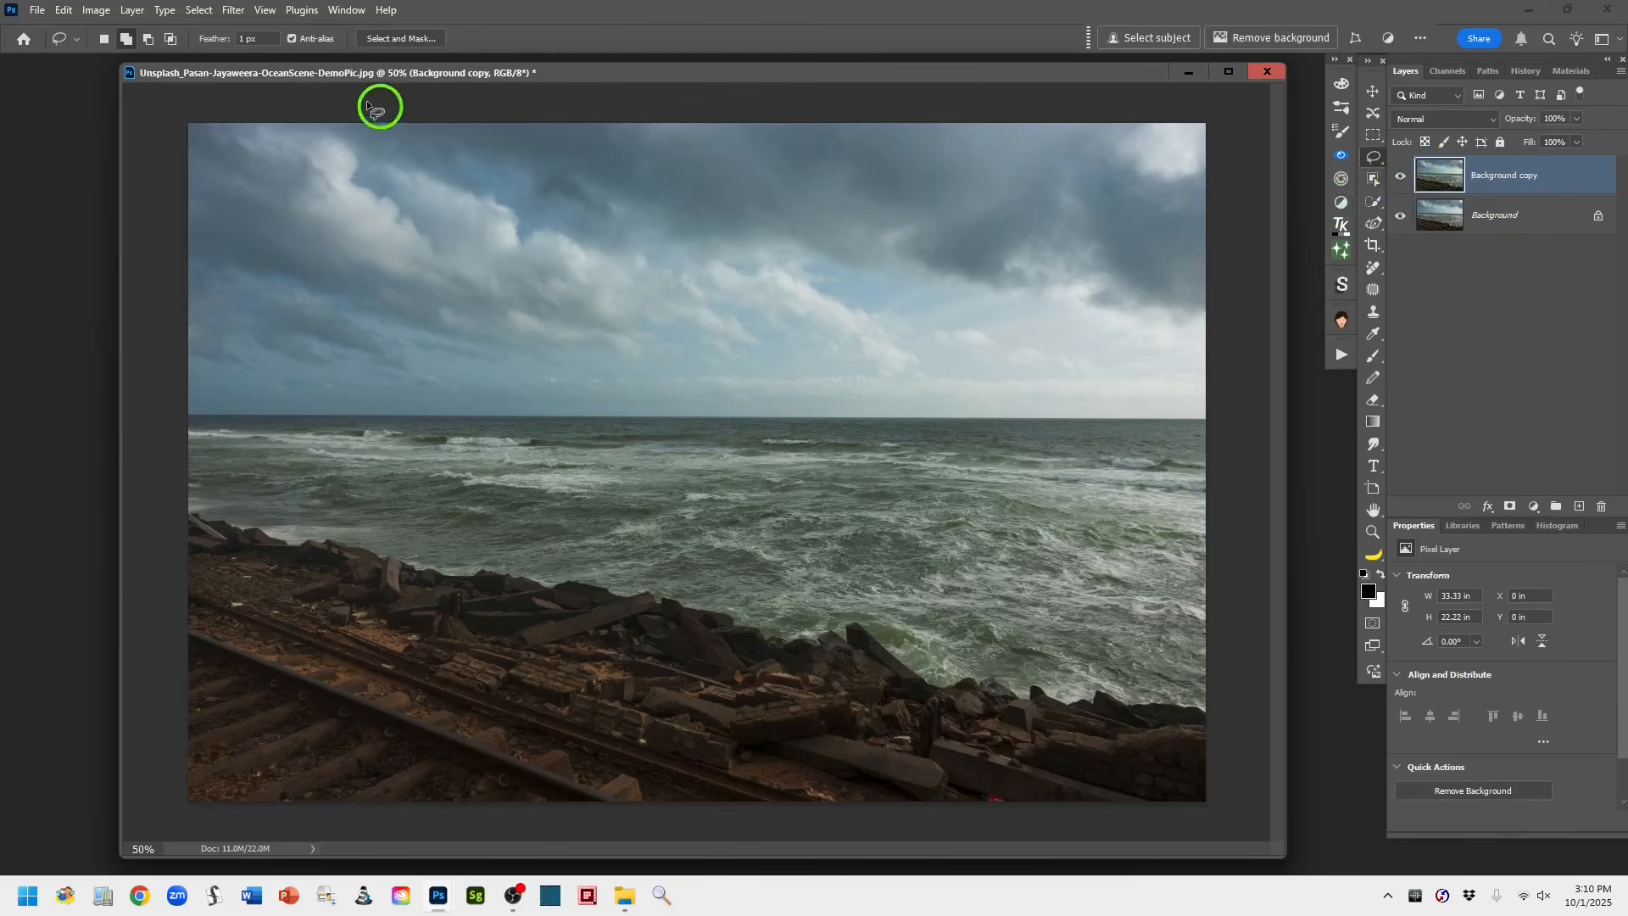
click(232, 11)
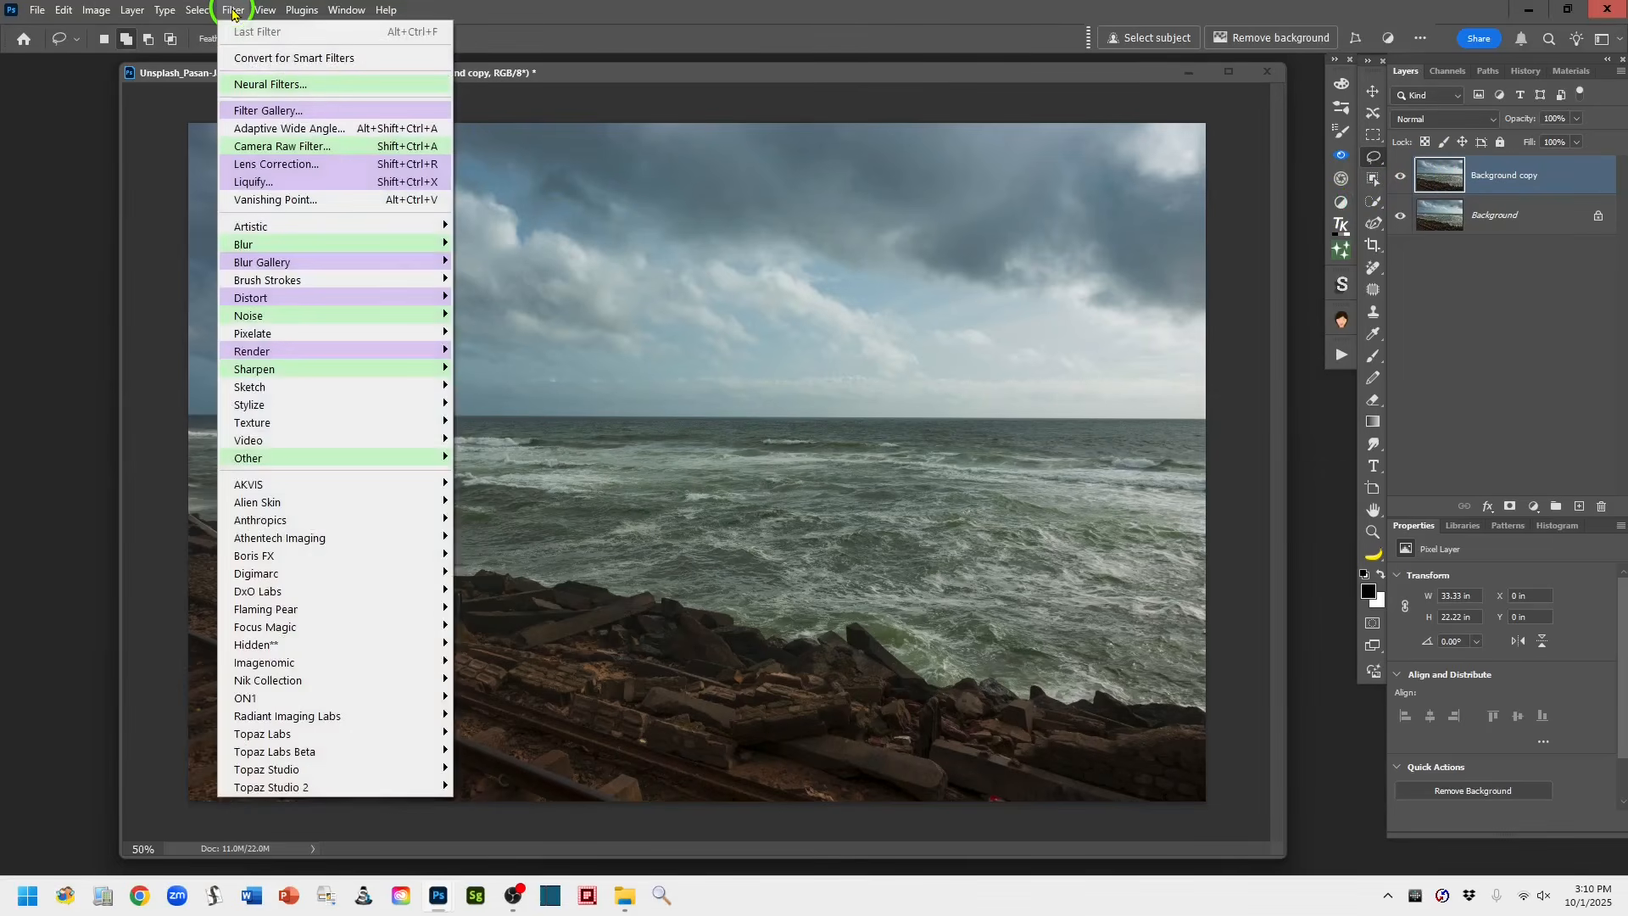
click(352, 150)
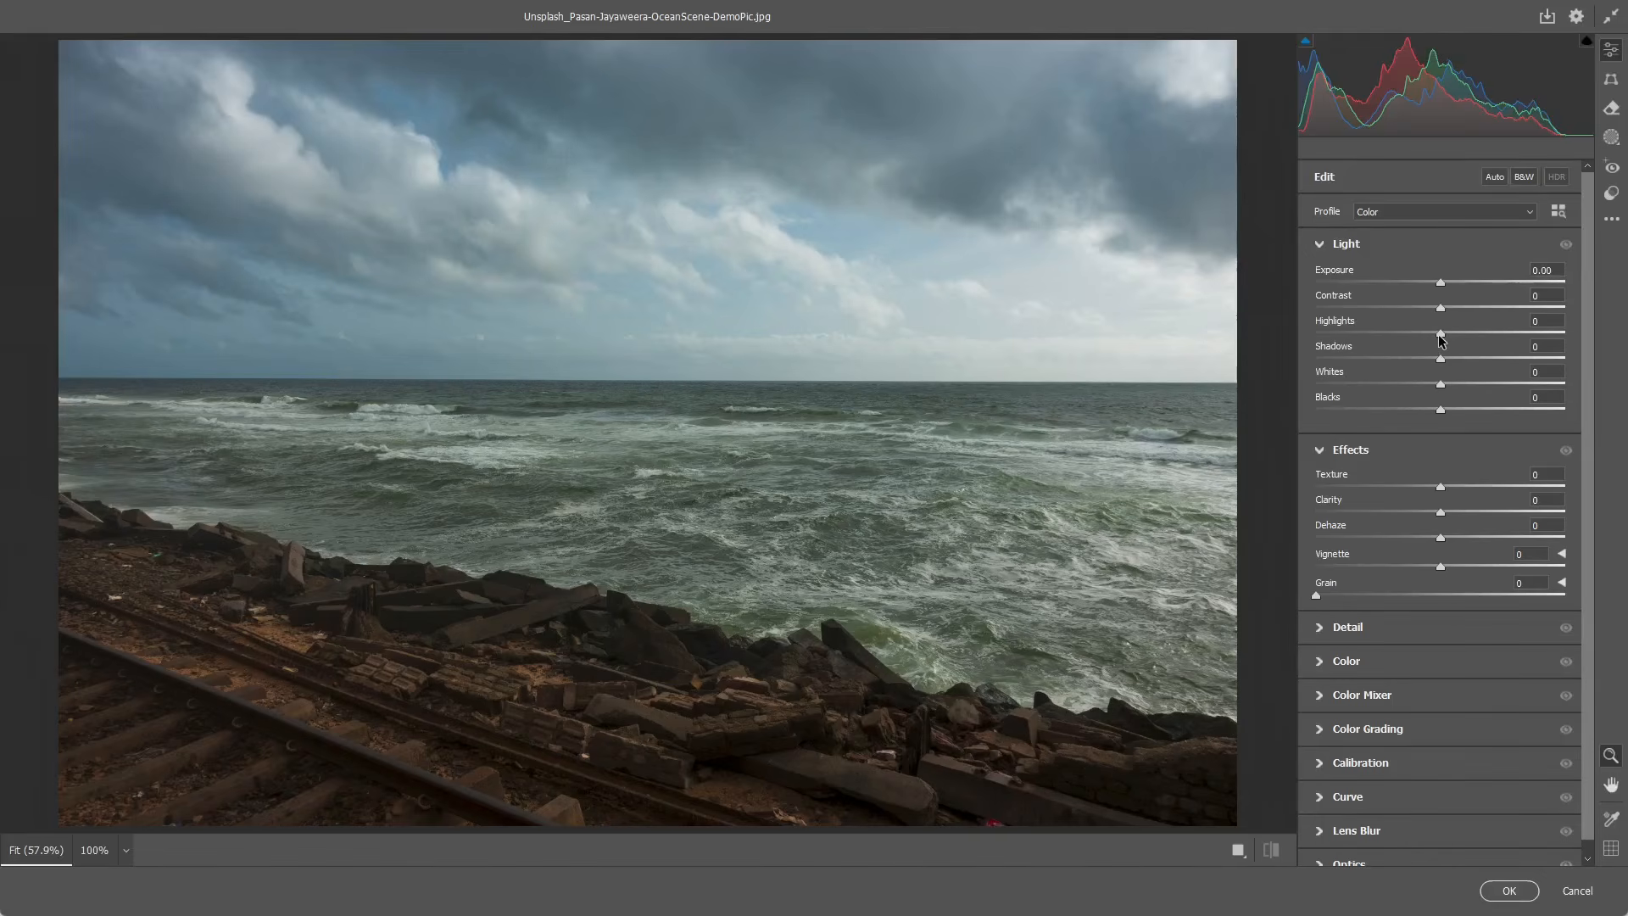
Set the image's Highlights to -50 and Whites to +10
drag(1440, 333, 1377, 339)
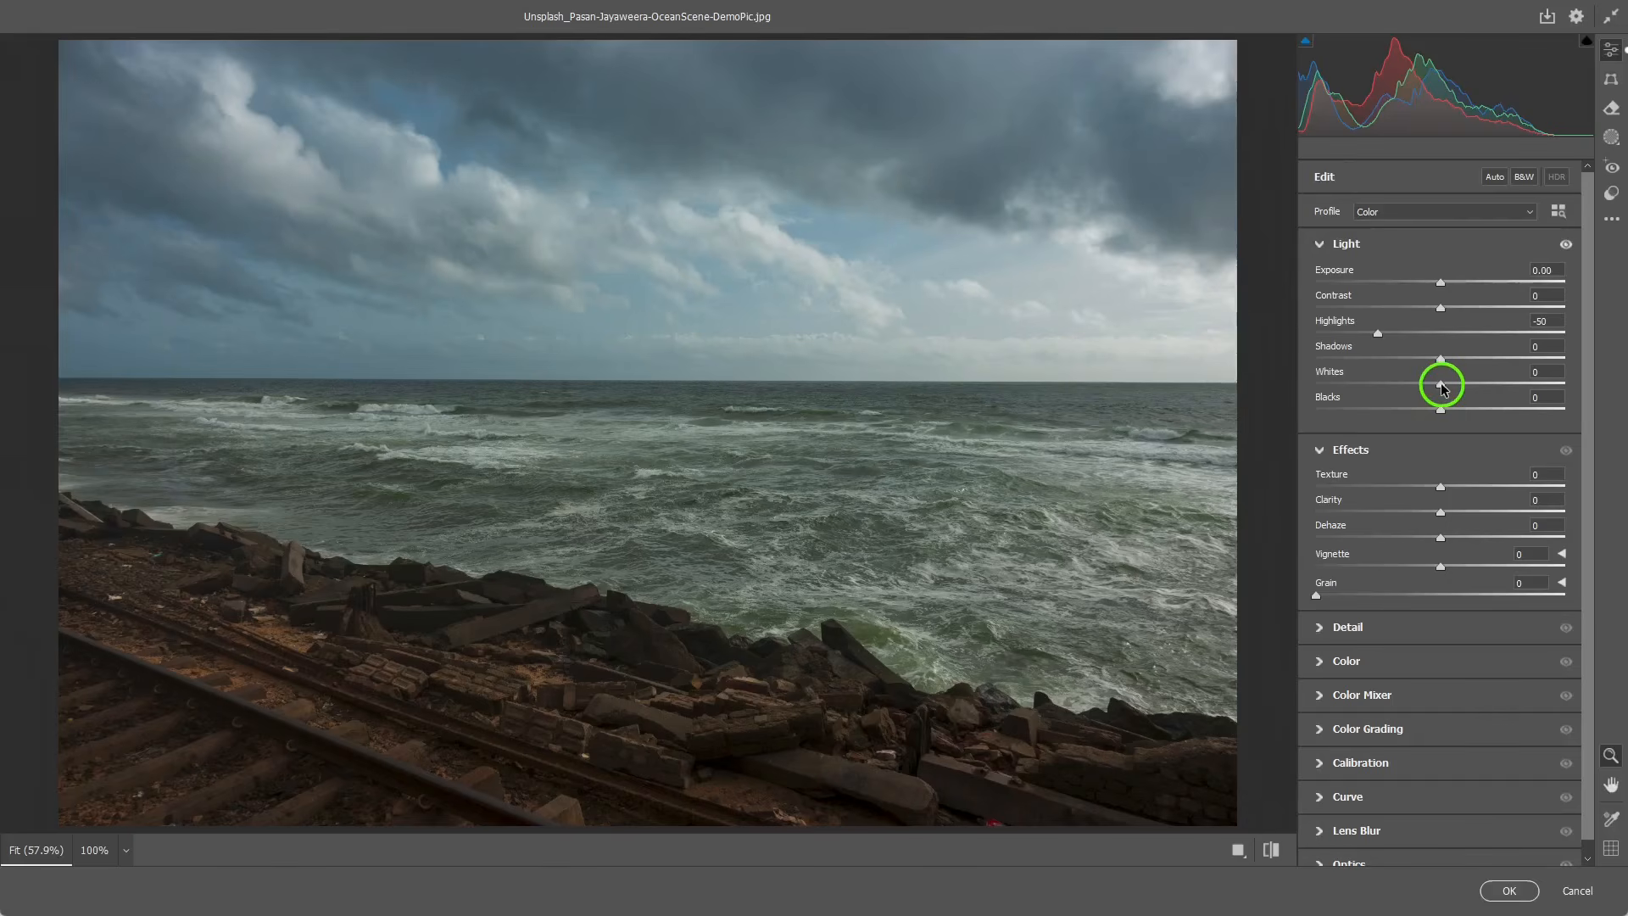
drag(1444, 389, 1457, 394)
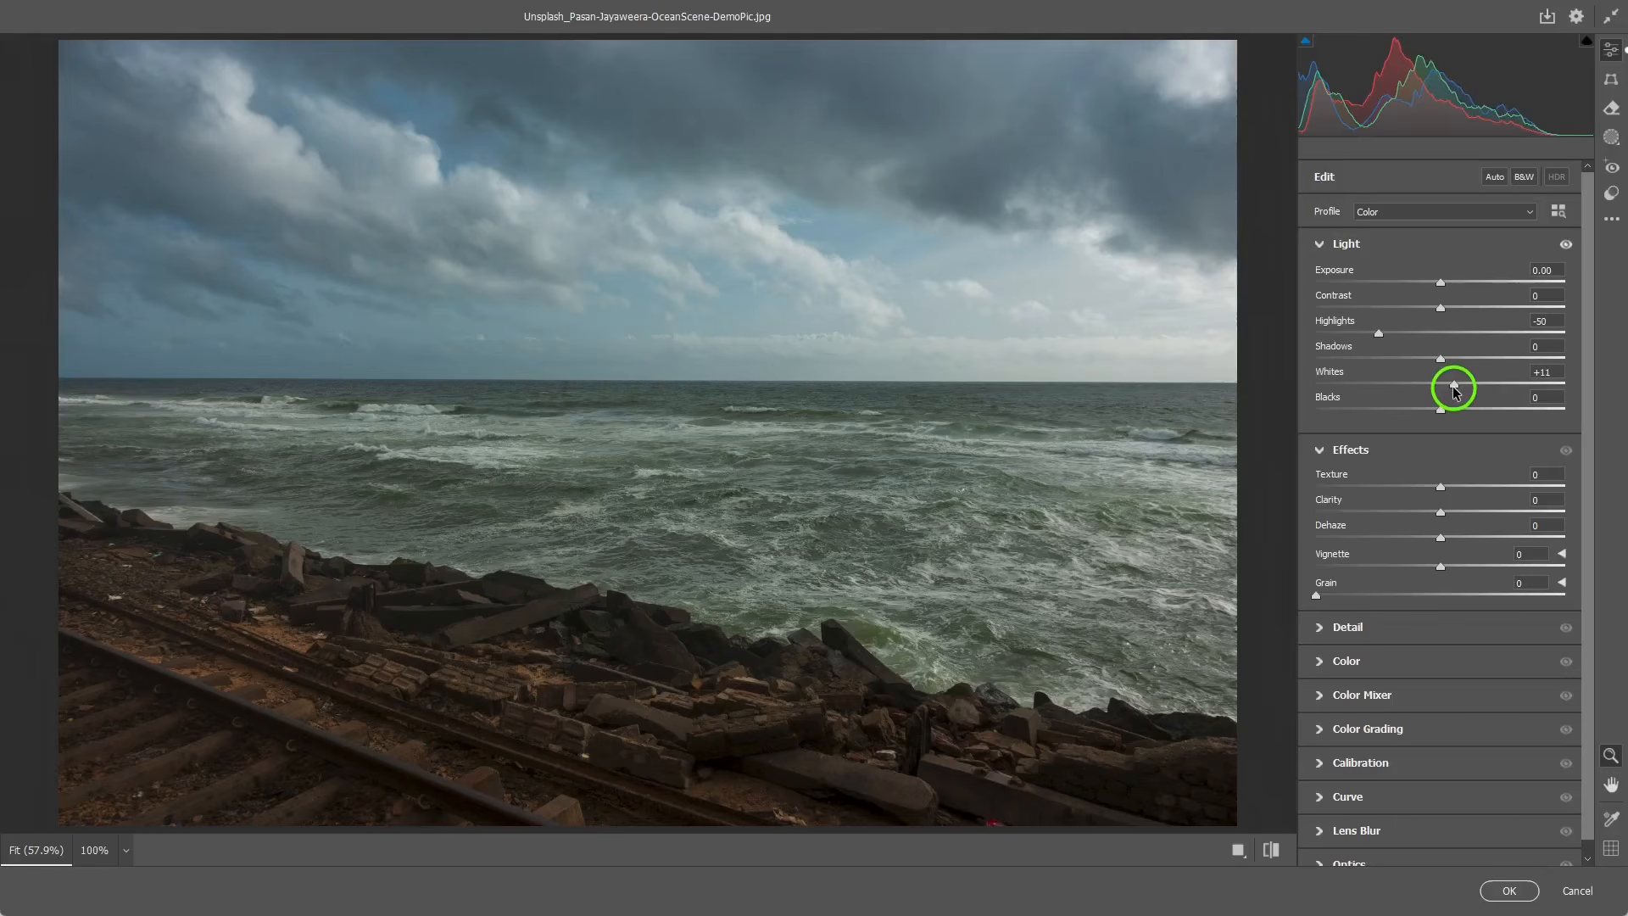
drag(1455, 391, 1430, 399)
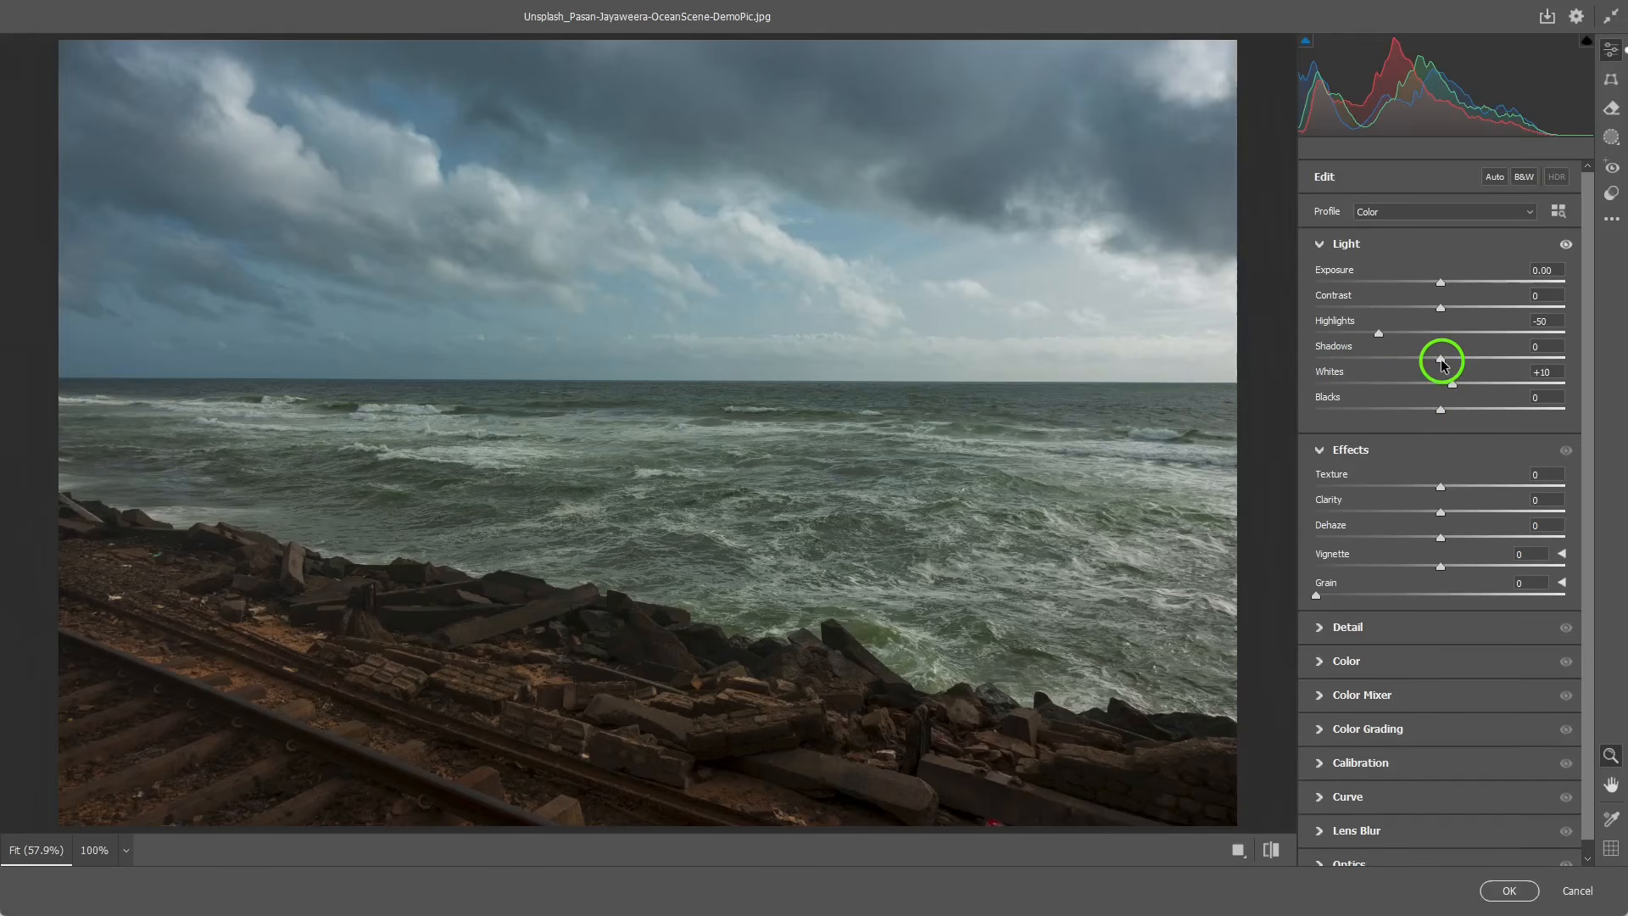
Raise the Shadows to +10 and lower the Blacks to -50
drag(1441, 358, 1451, 361)
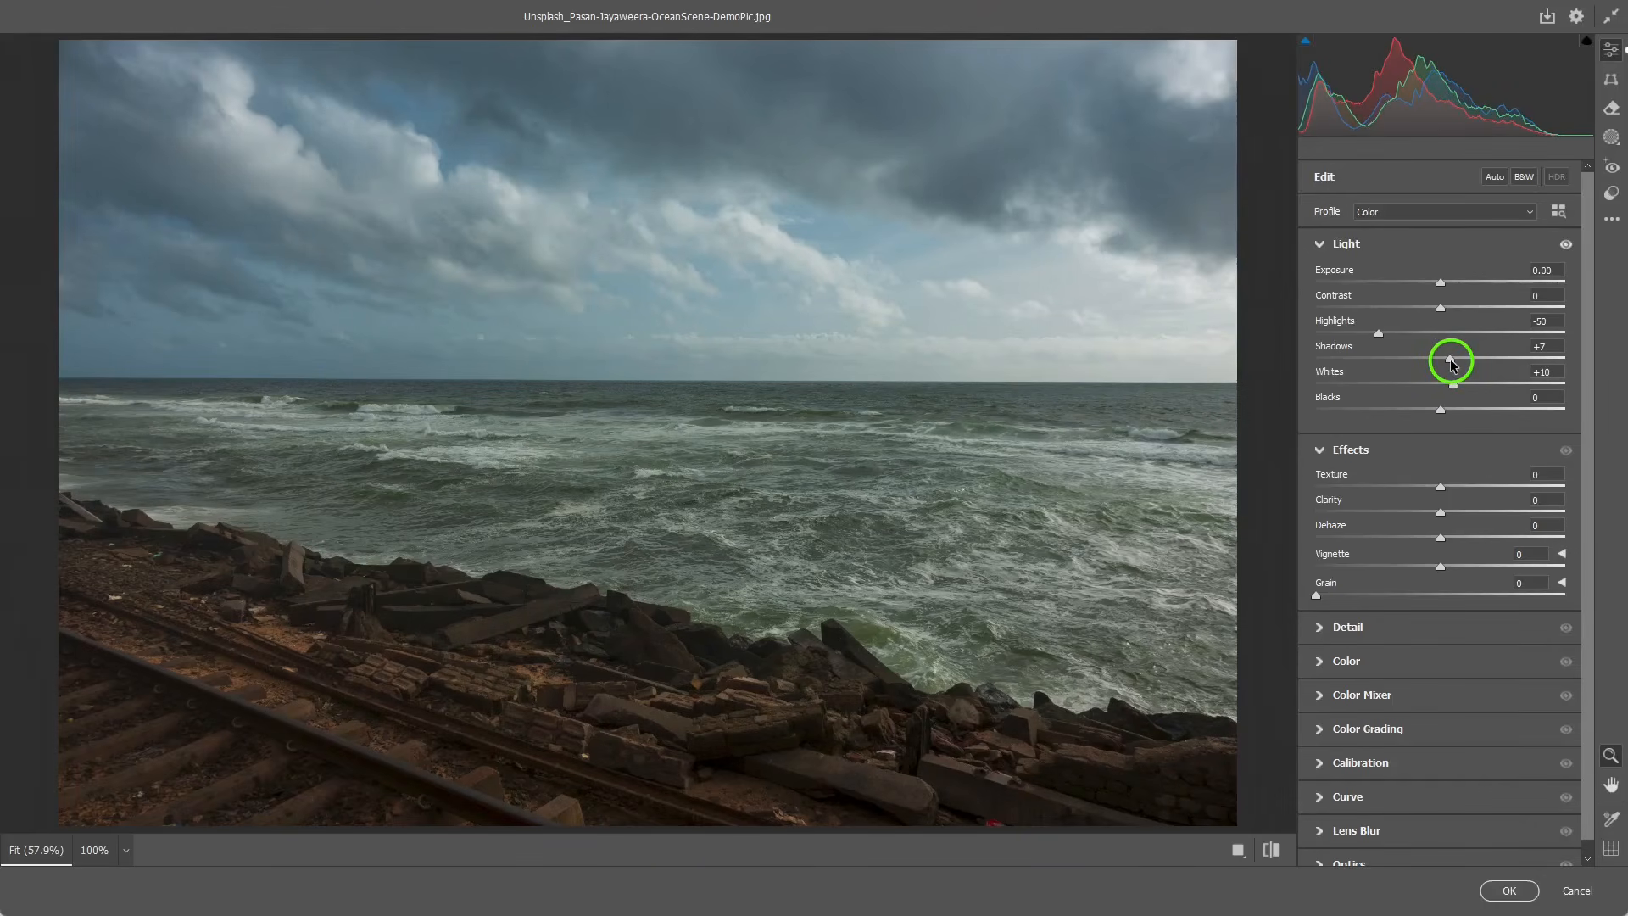
drag(1453, 363, 1455, 363)
drag(1443, 414, 1435, 417)
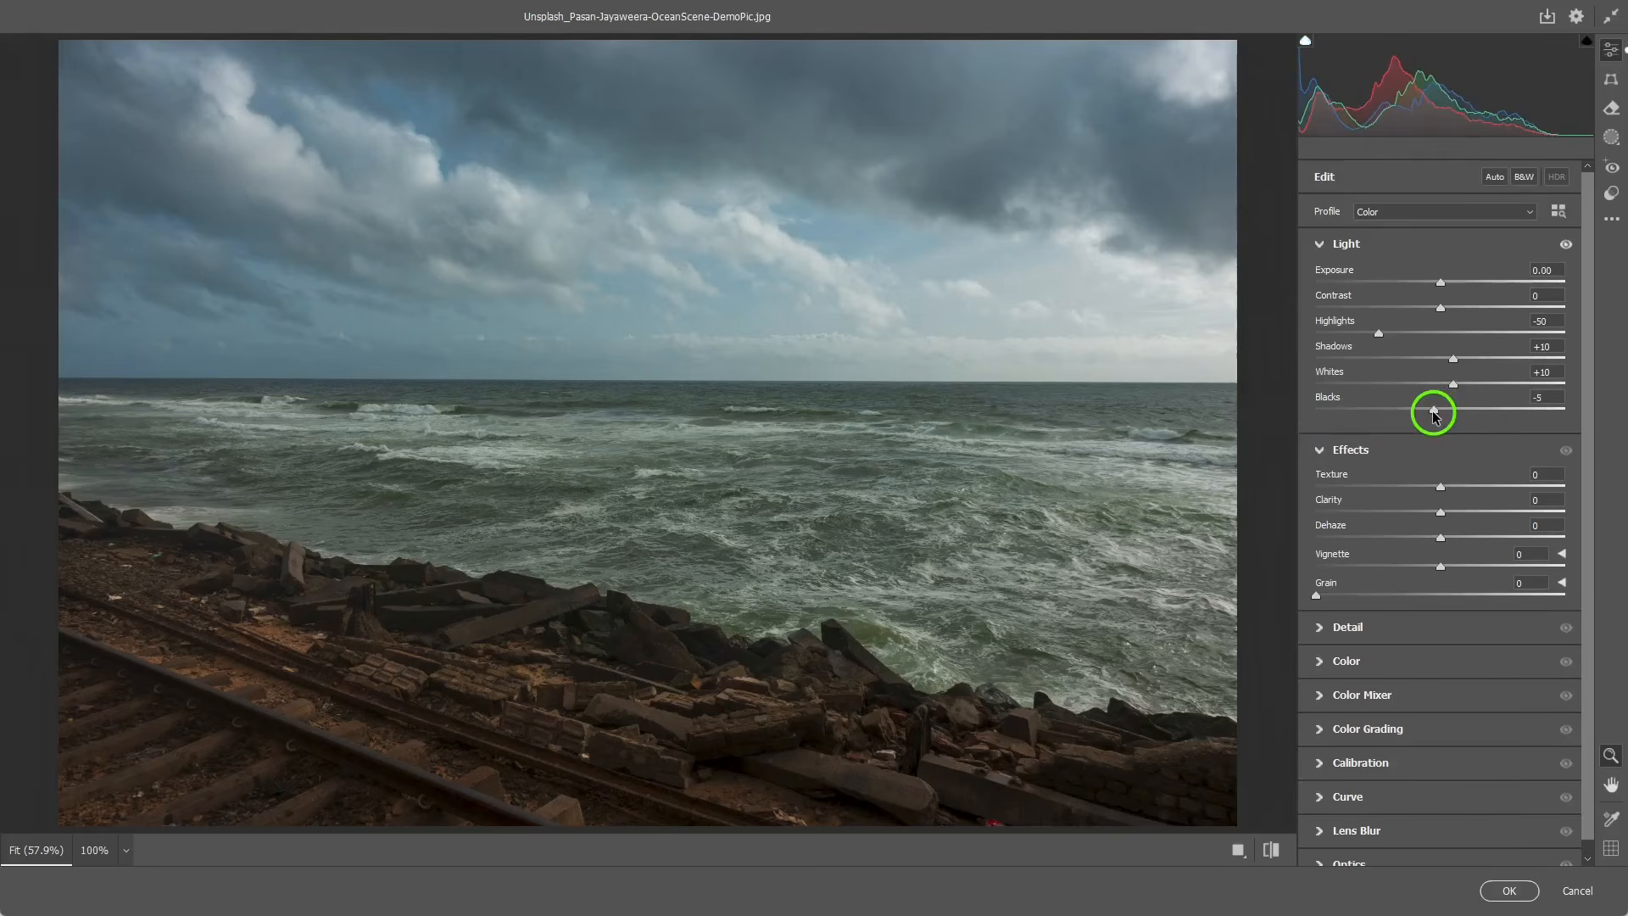
drag(1432, 413, 1391, 420)
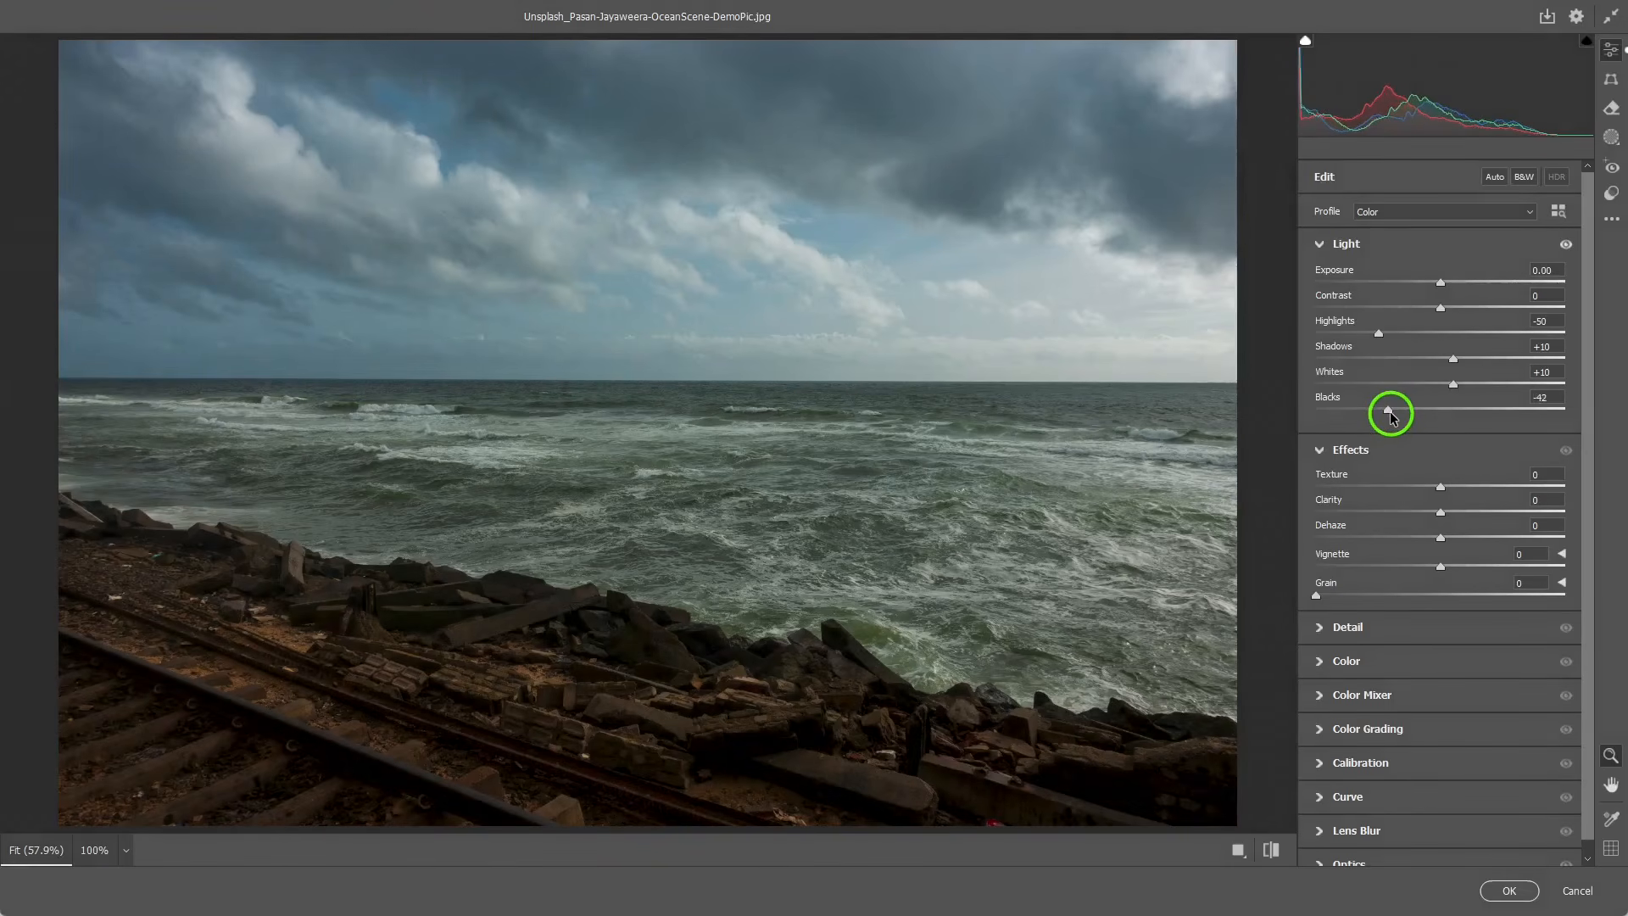
drag(1389, 412, 1378, 416)
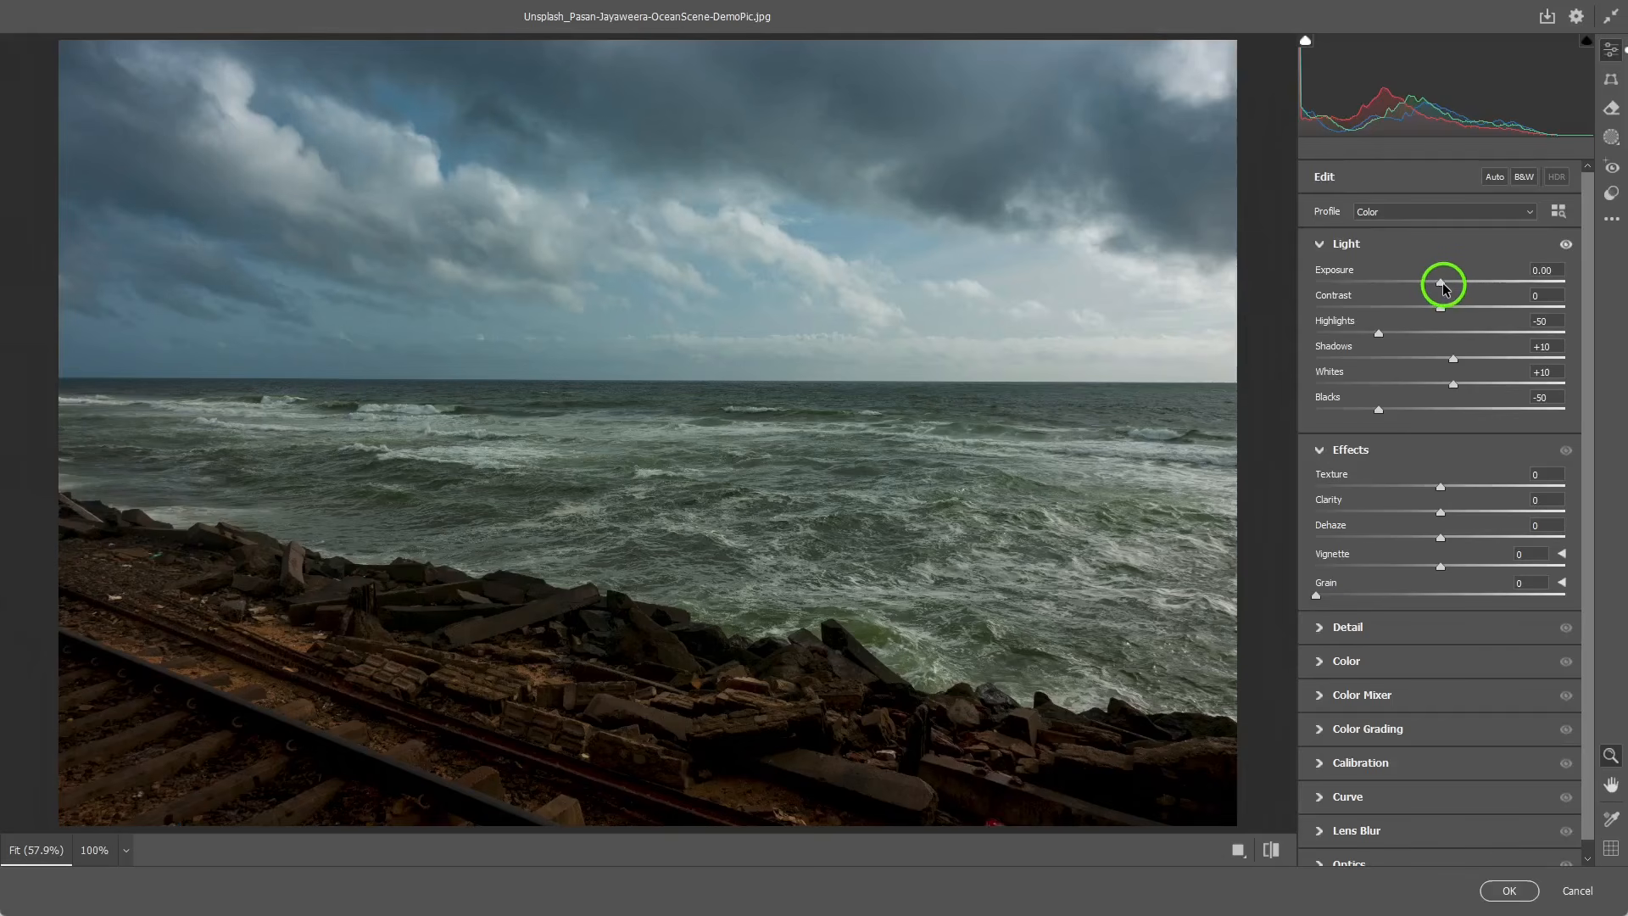
Set Exposure to +0.50 and Contrast to +10, and reduce Whites to +8
drag(1435, 286, 1453, 282)
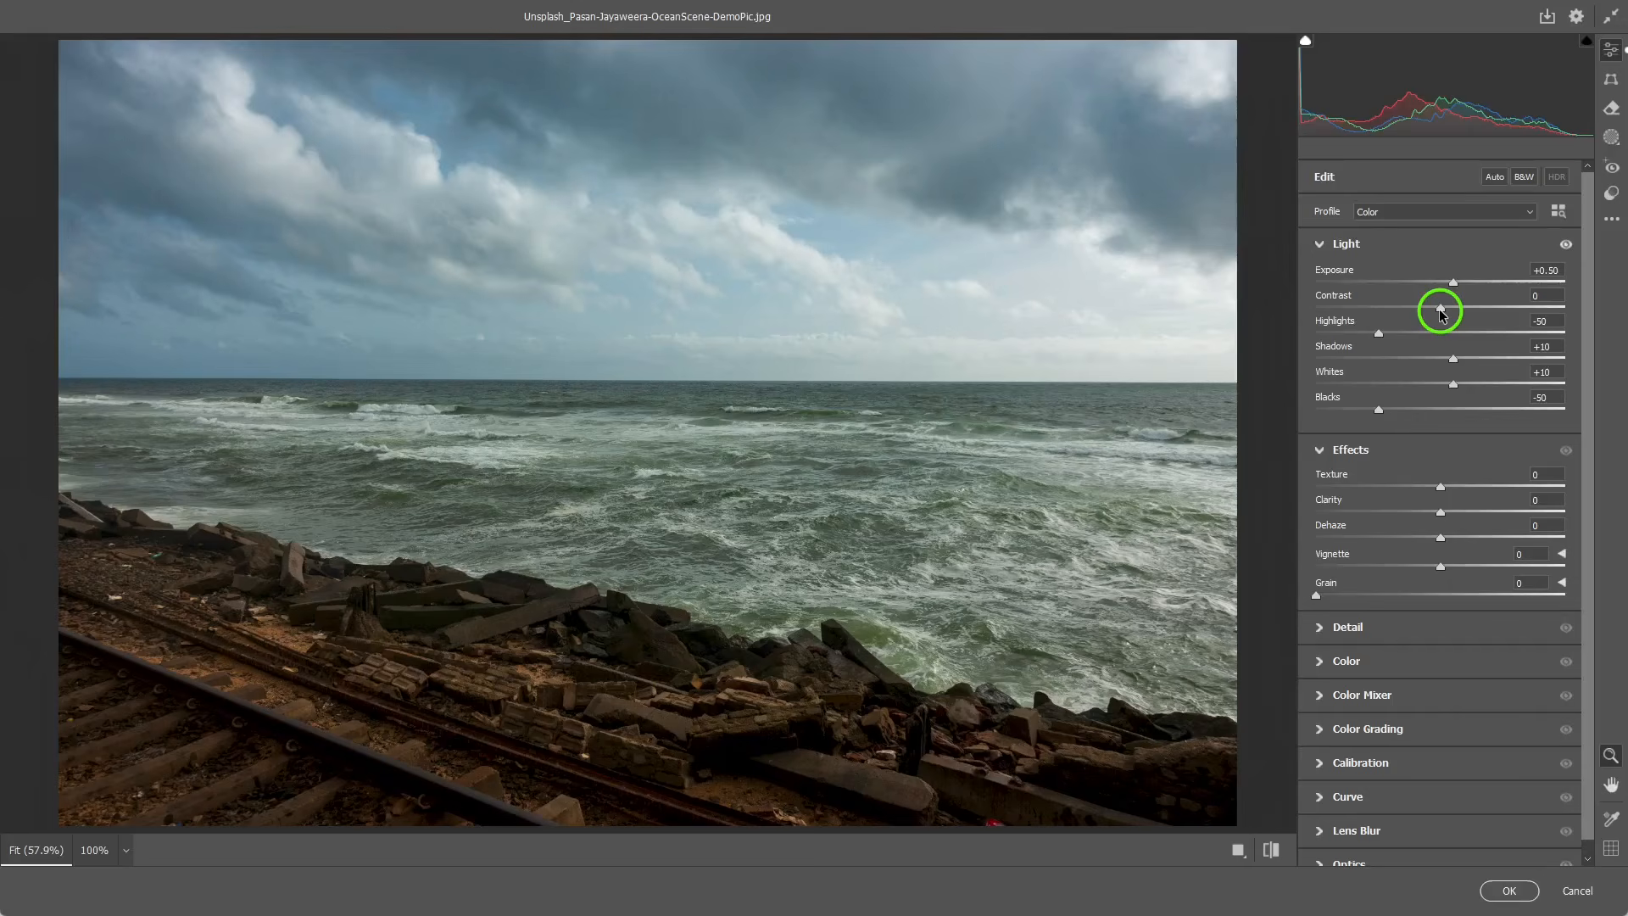
drag(1441, 314, 1442, 315)
drag(1442, 313, 1445, 314)
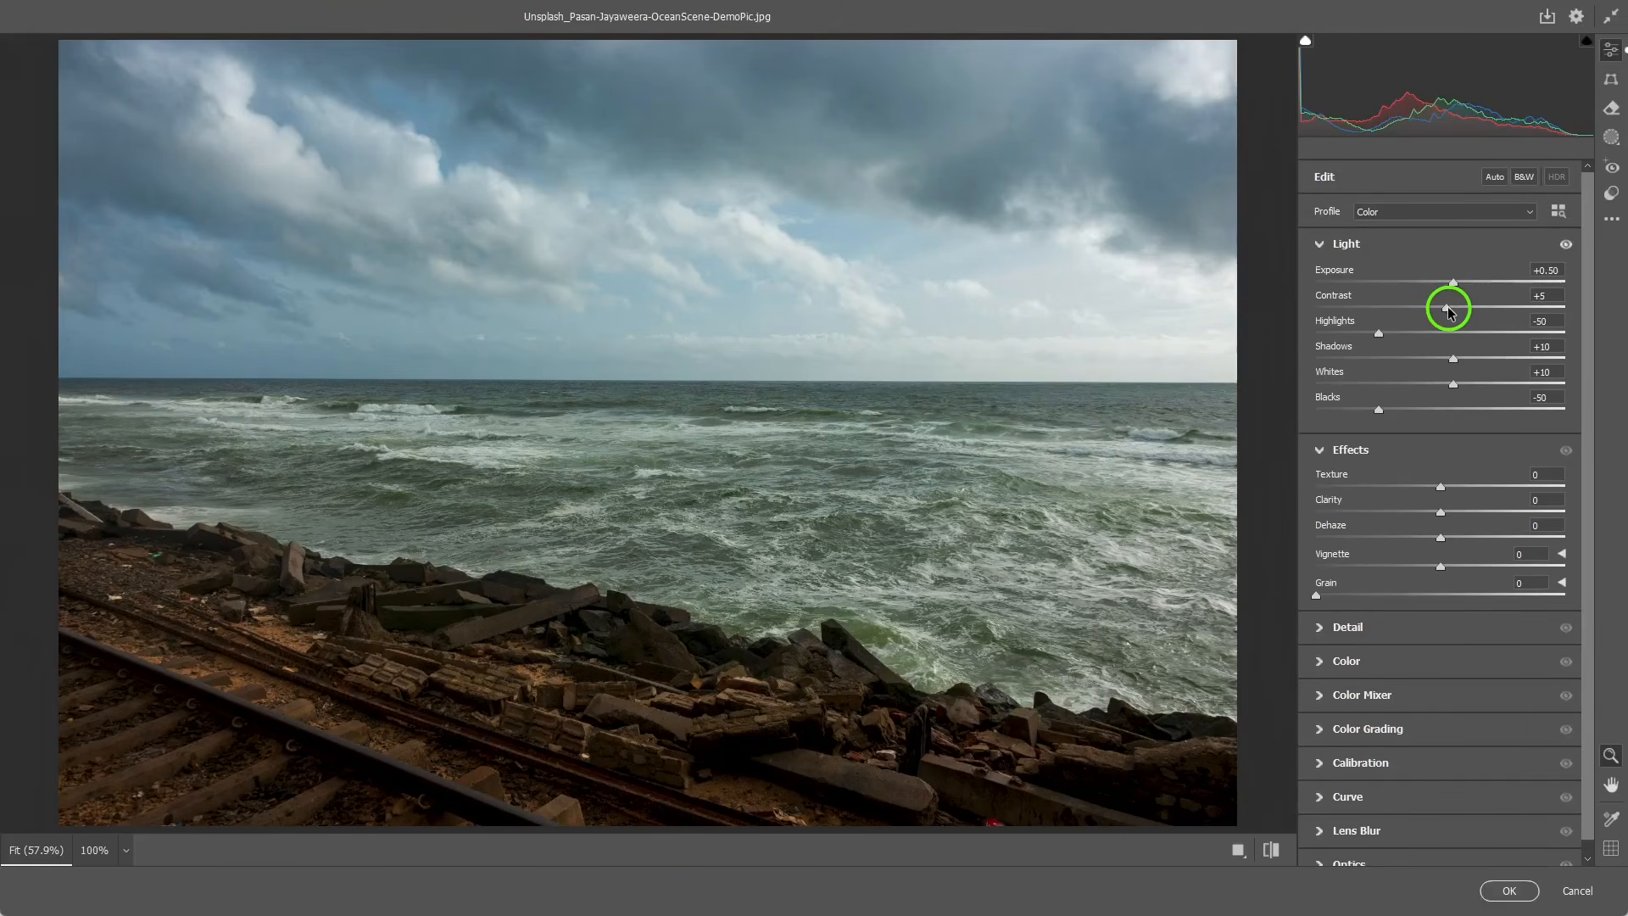
drag(1449, 312, 1453, 318)
drag(1453, 315, 1456, 318)
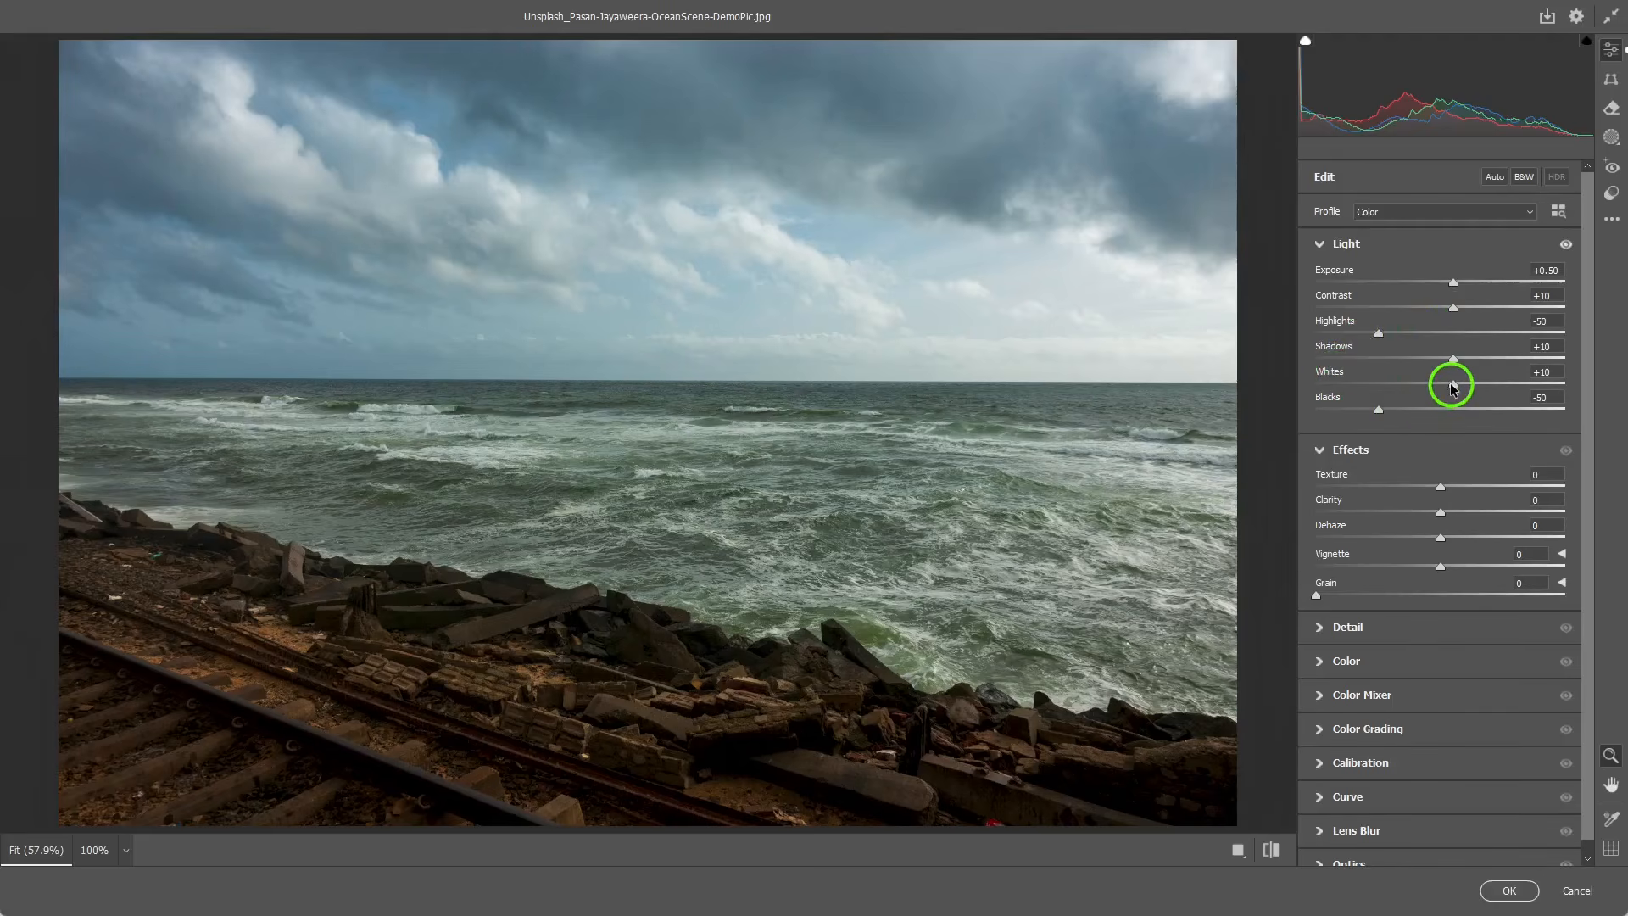
drag(1453, 387, 1450, 387)
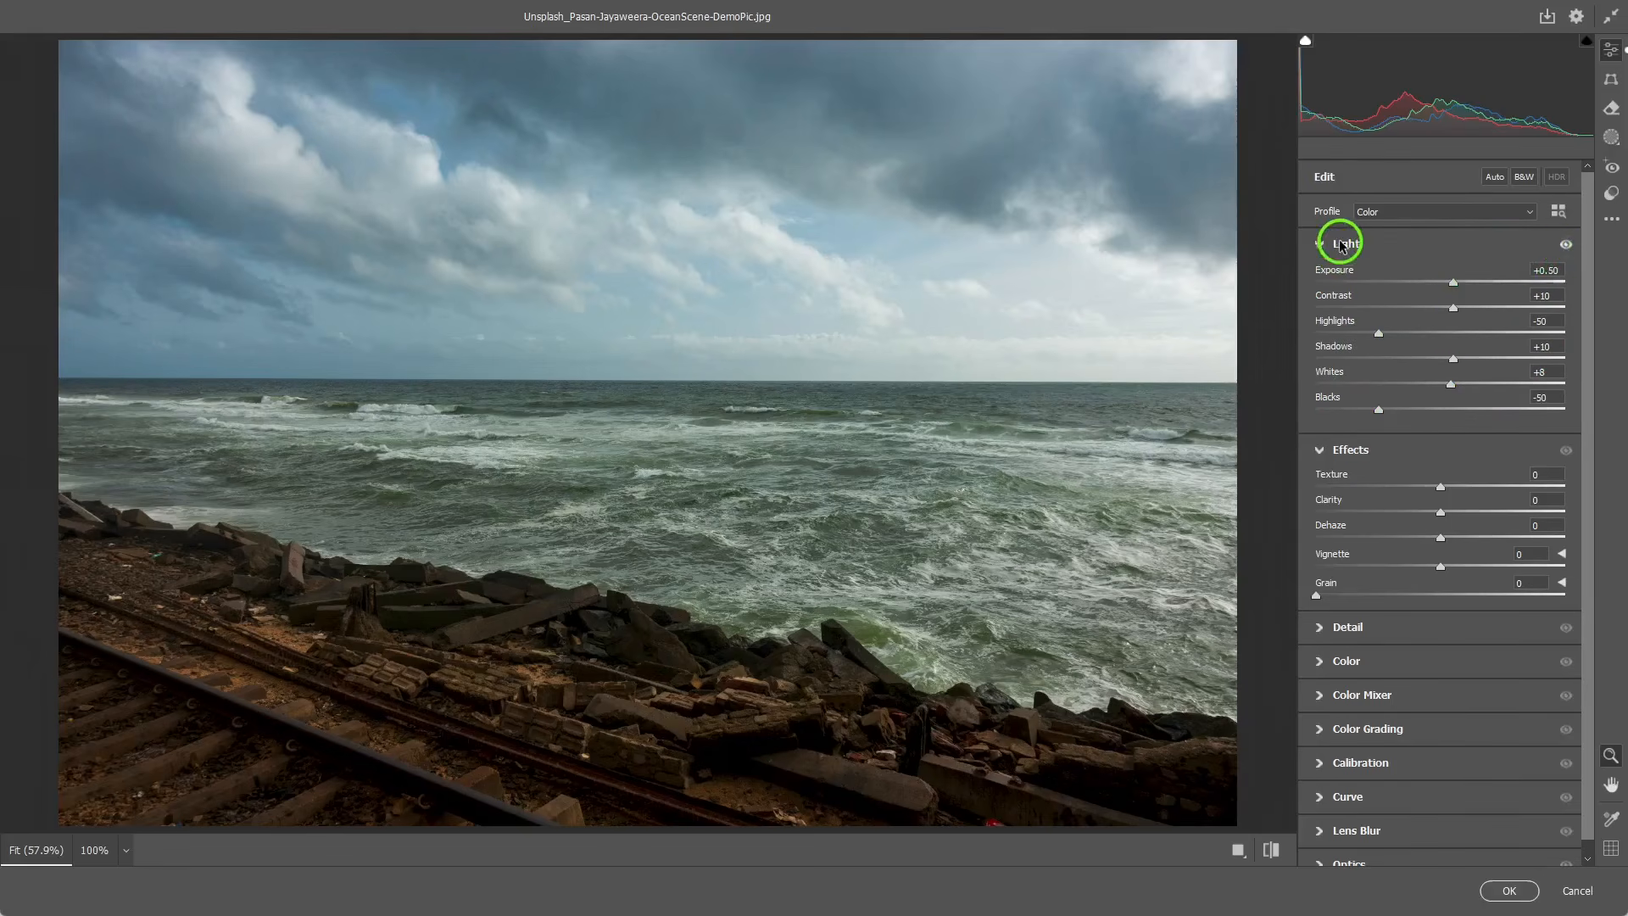
Compare the image with and without the Light adjustments, leaving them switched on
click(1567, 246)
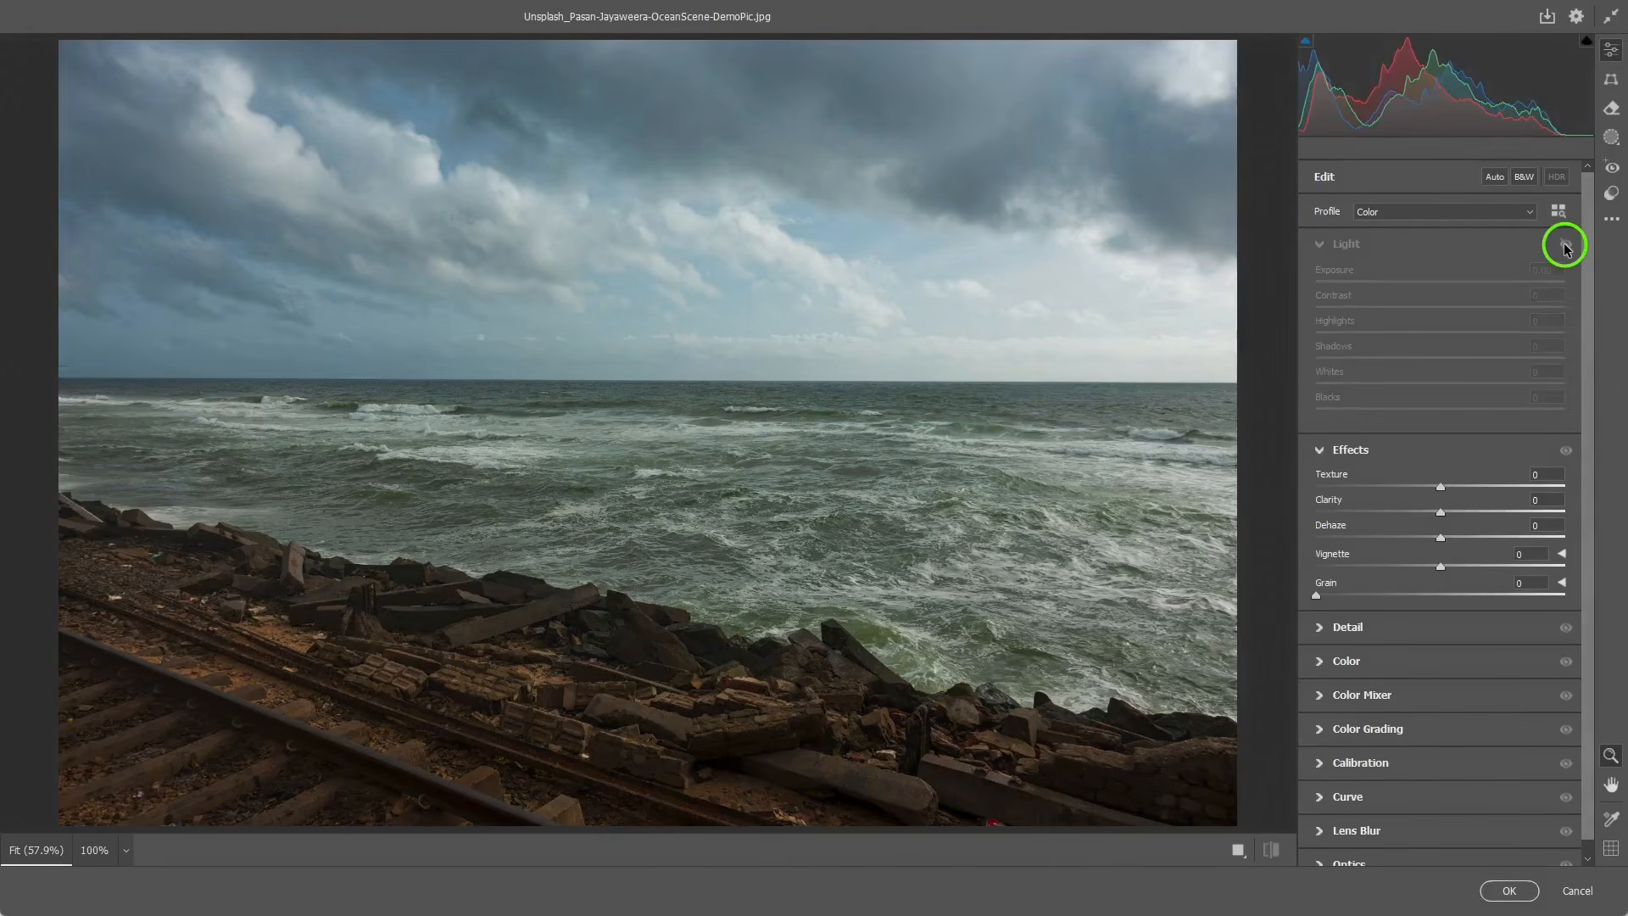
click(1567, 246)
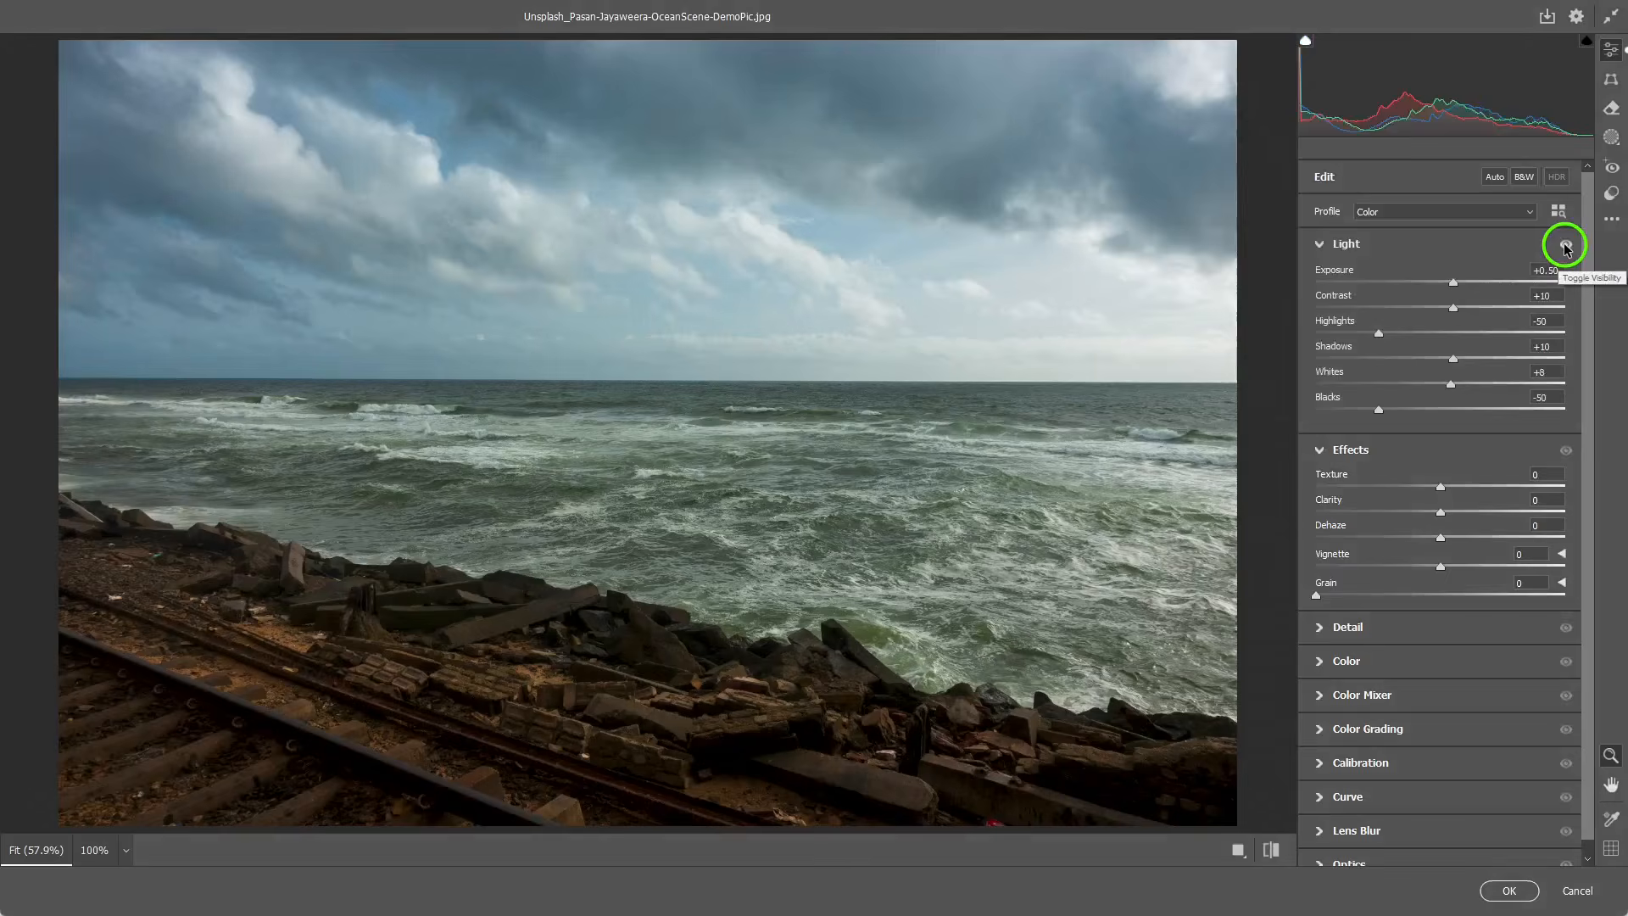
click(1566, 246)
click(1566, 246)
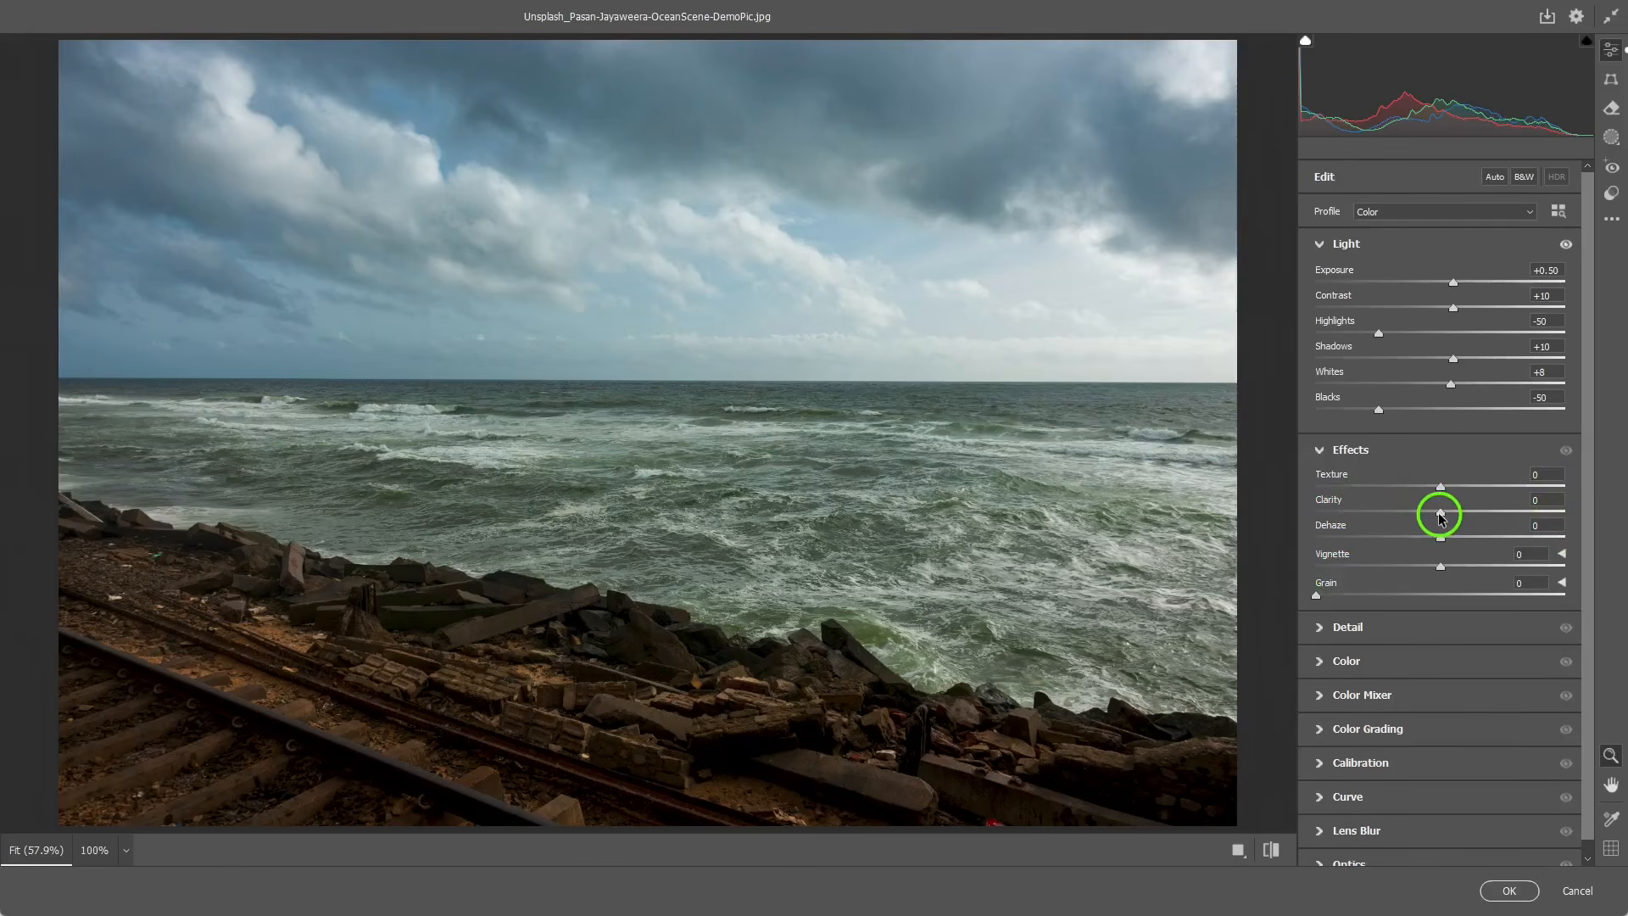
Set the effects to Clarity +10, Texture +15 and Dehaze +2, judging the water and rocks at 100%
drag(1440, 515, 1446, 517)
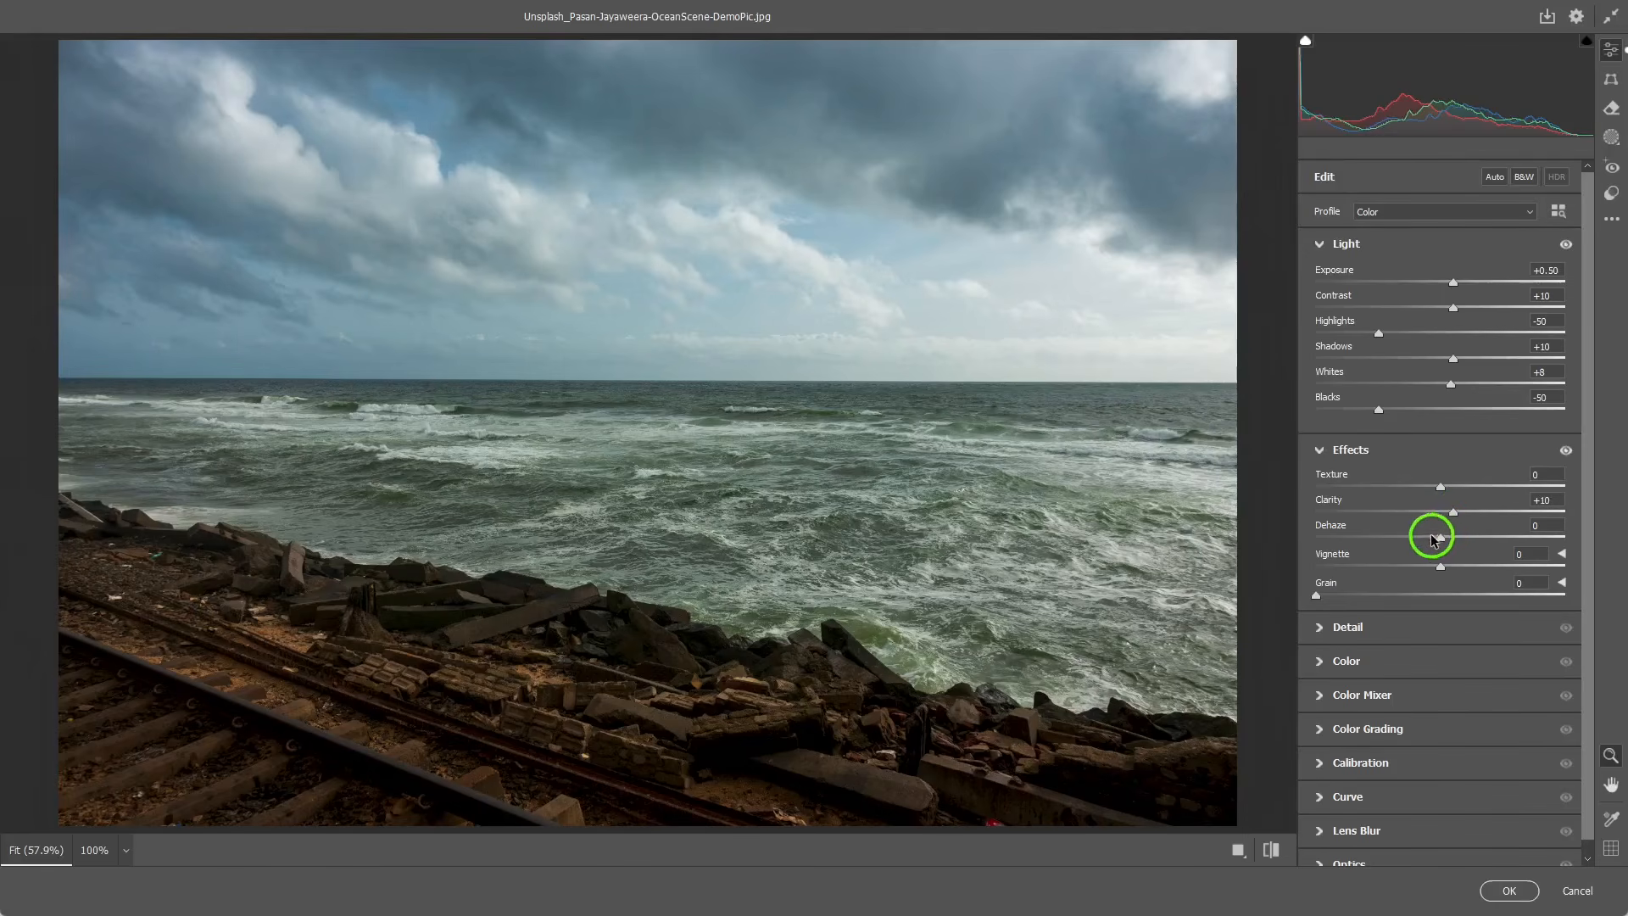
click(1274, 548)
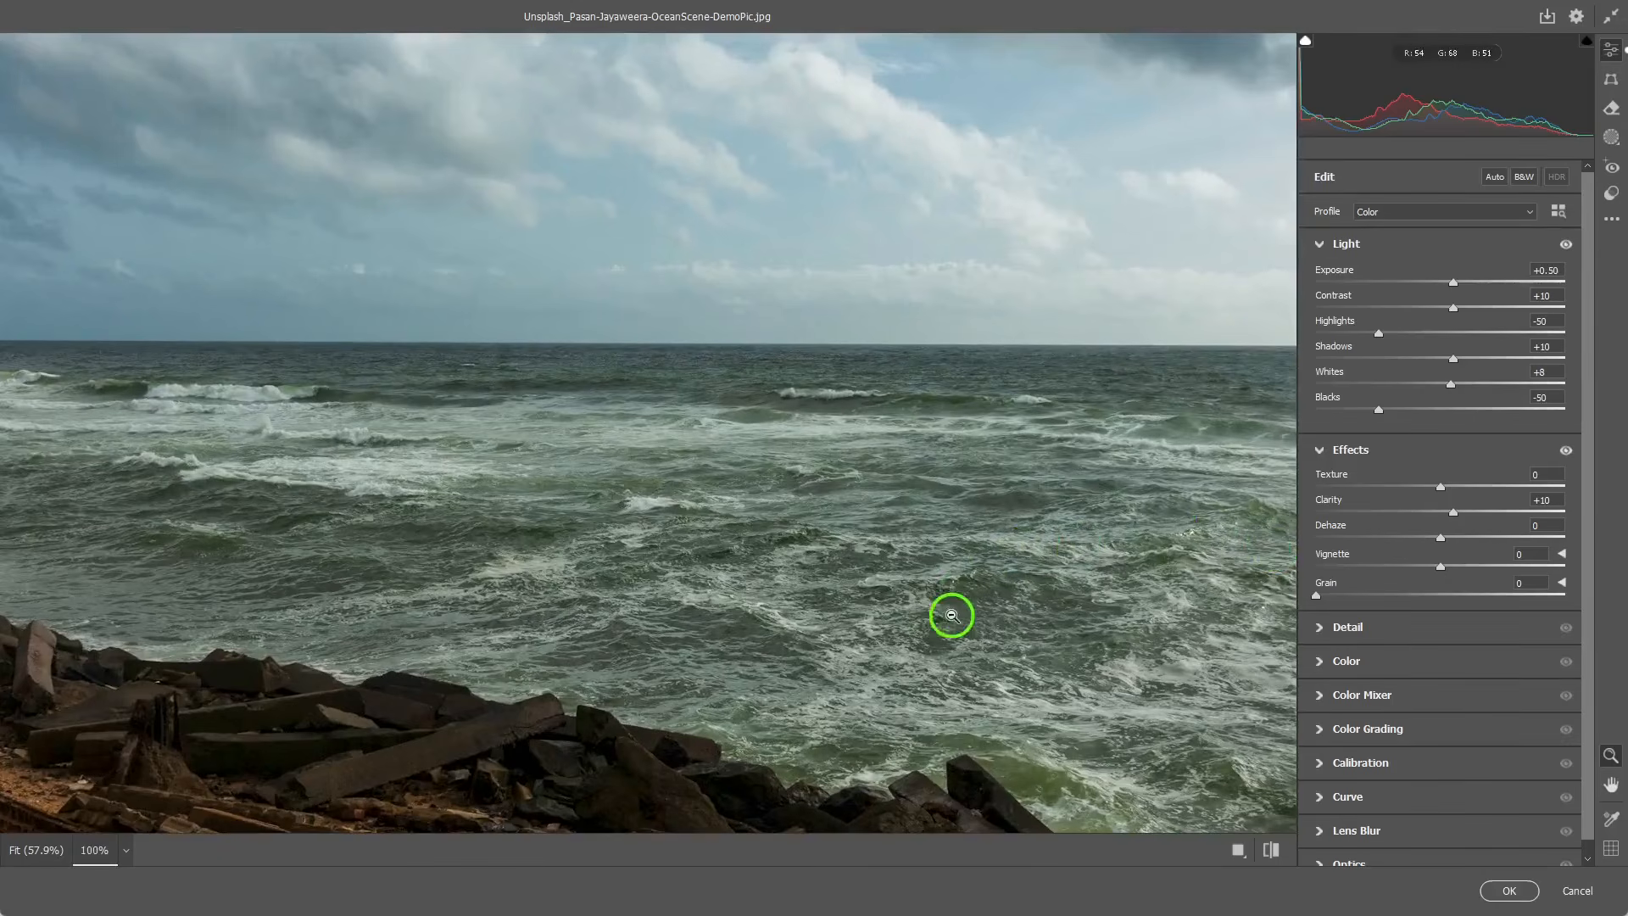
key(space)
drag(952, 611, 946, 559)
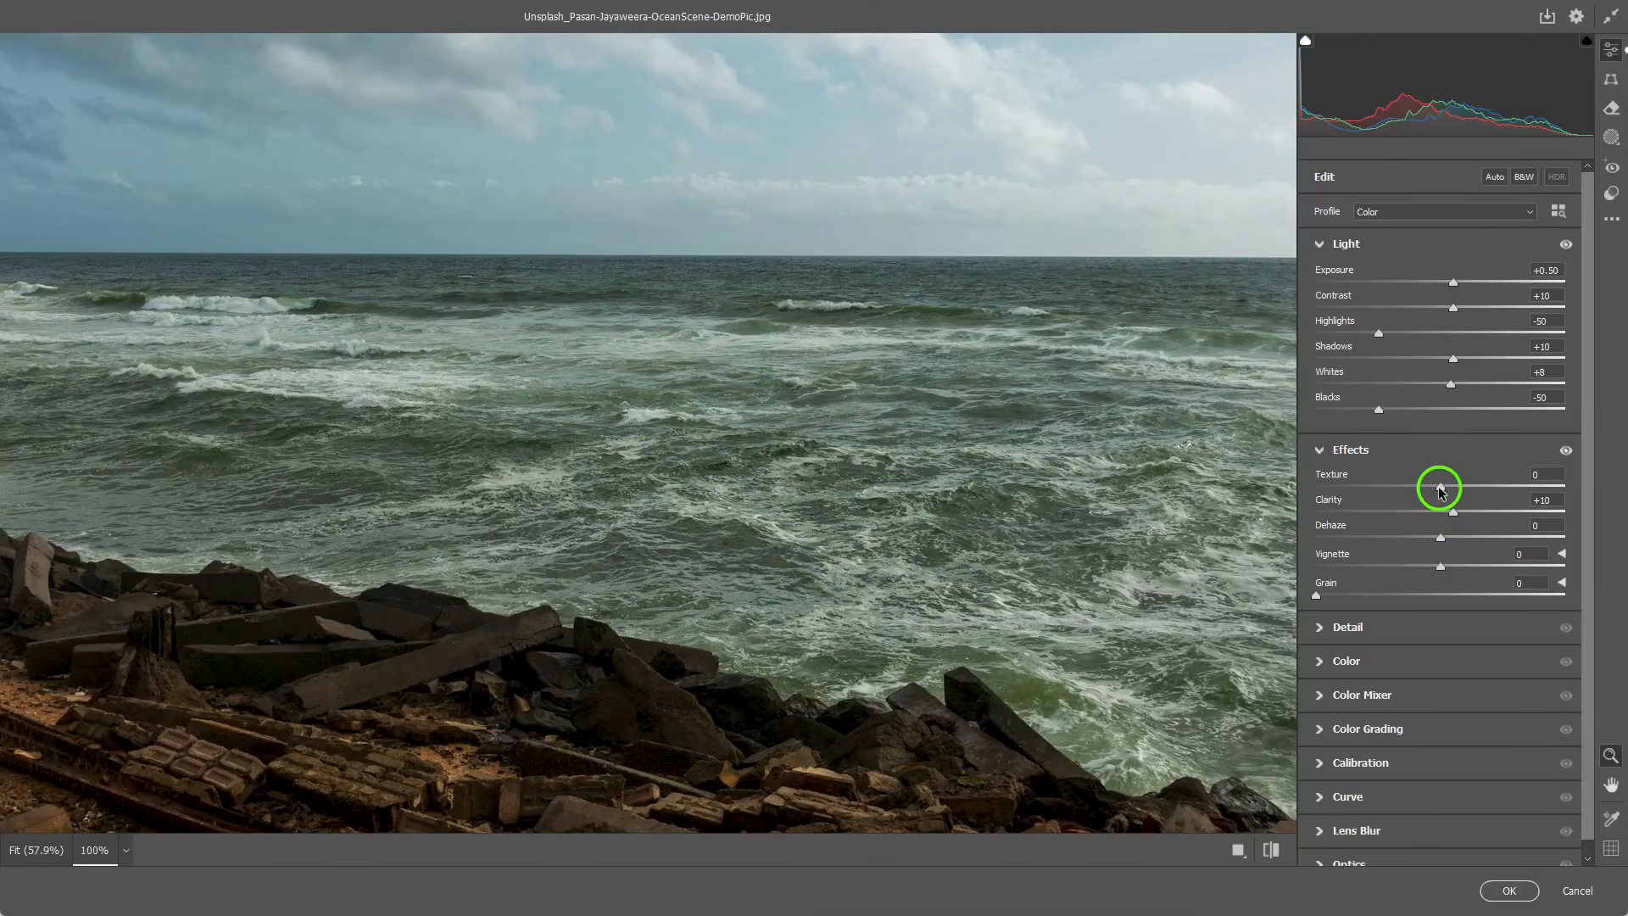
drag(1446, 490, 1448, 489)
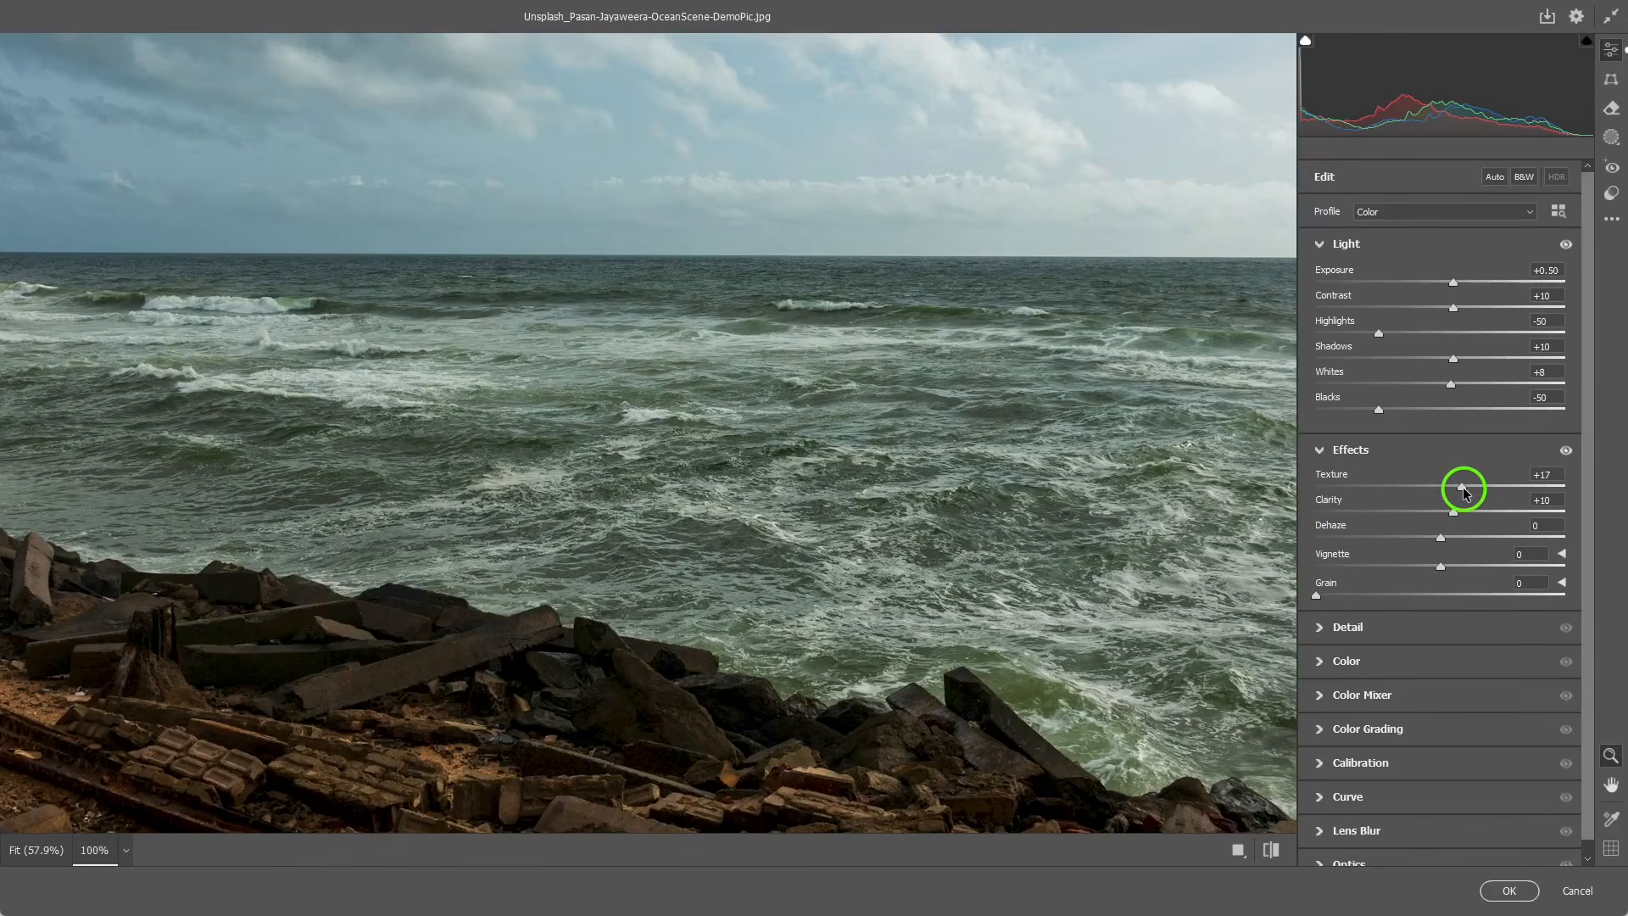
drag(1463, 493, 1456, 496)
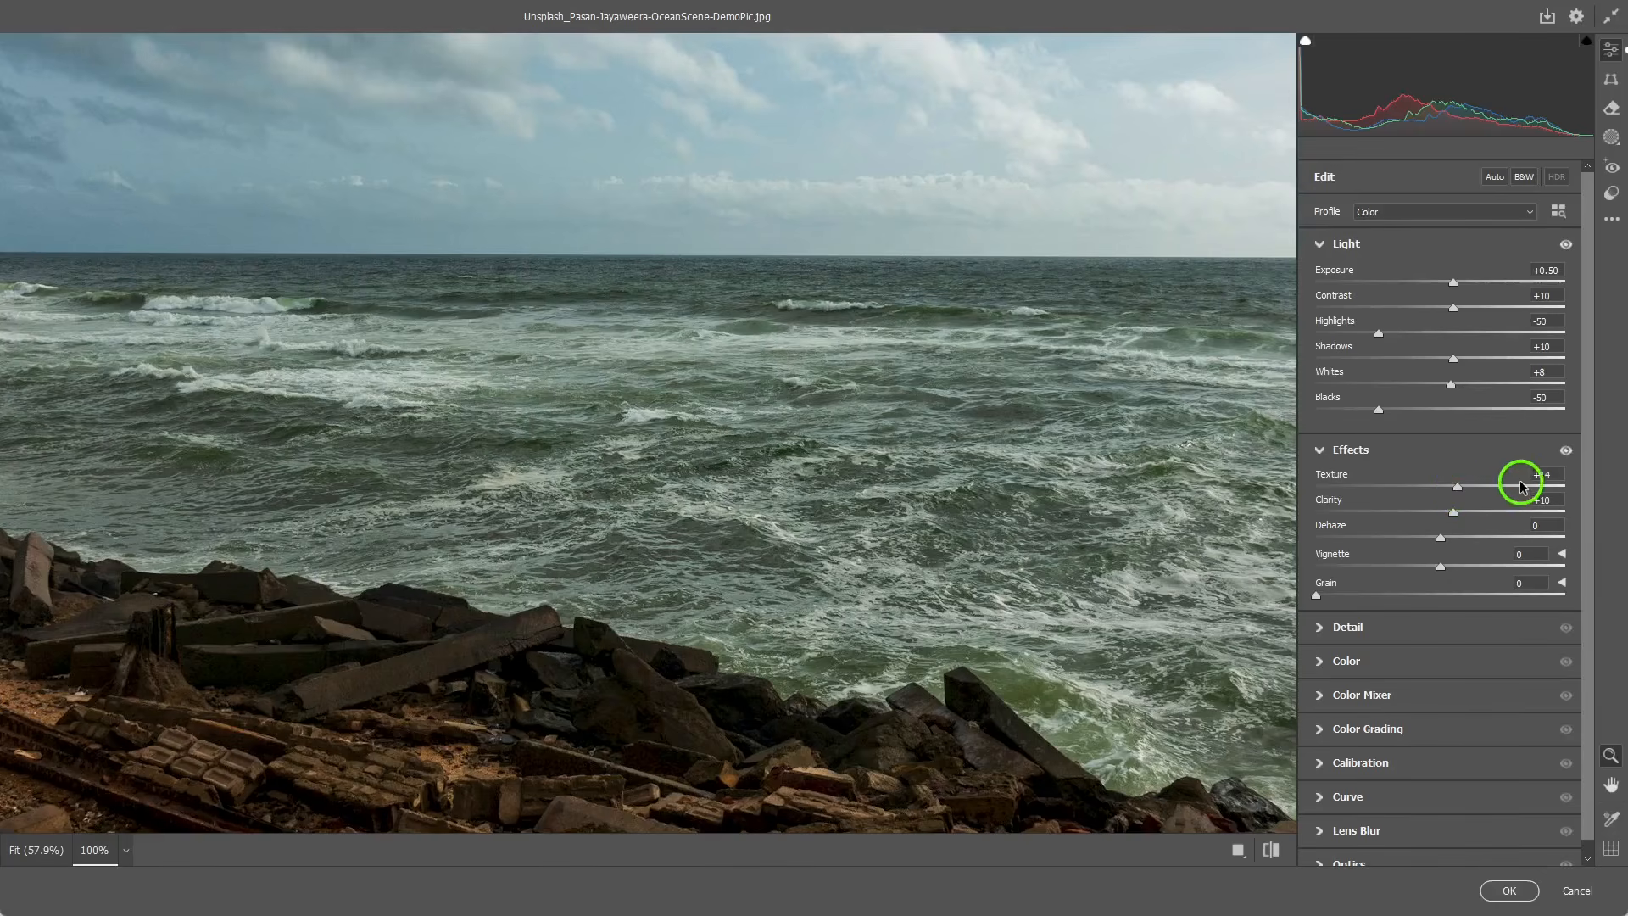
click(1548, 473)
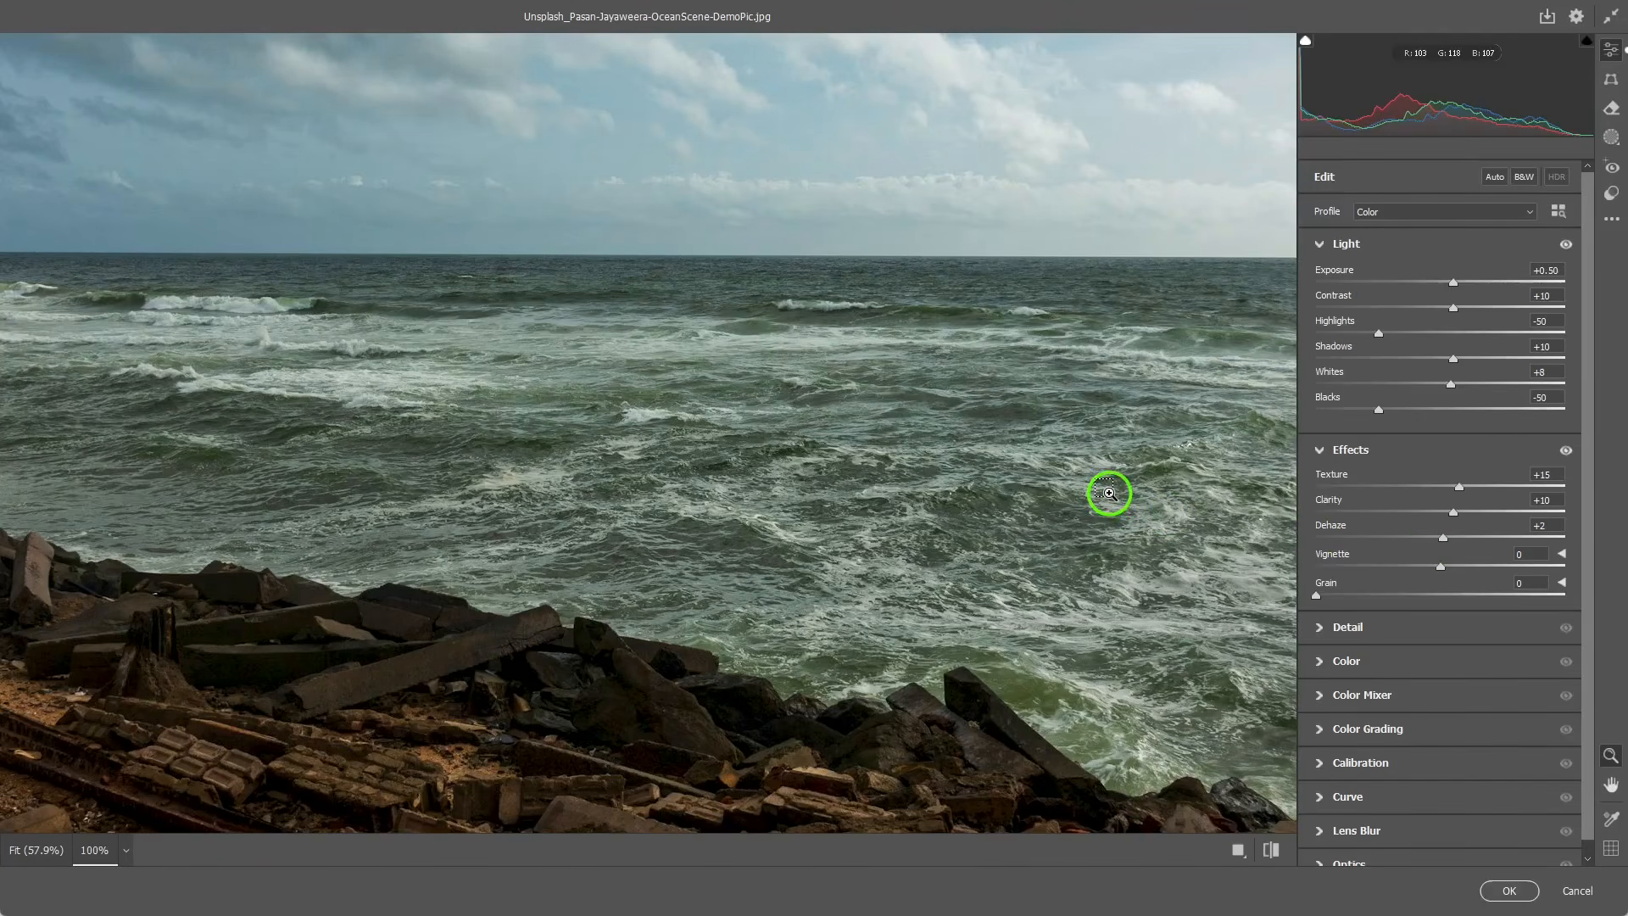
Compare the whole image with and without the Effects adjustments, leaving them switched on
alt+click(1109, 493)
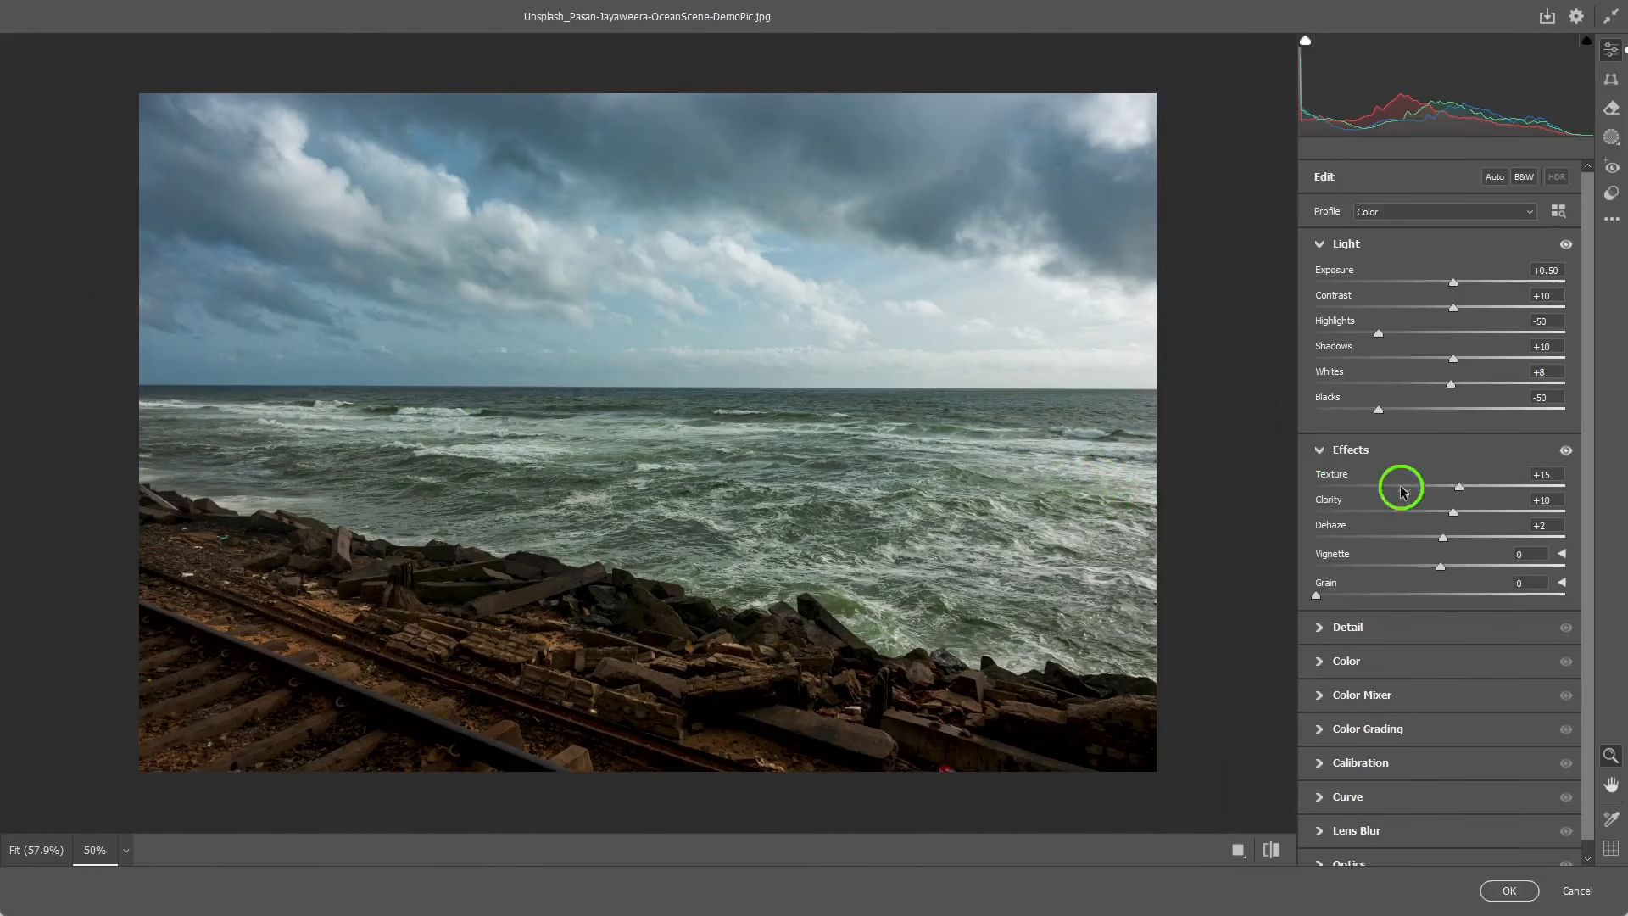
click(1567, 453)
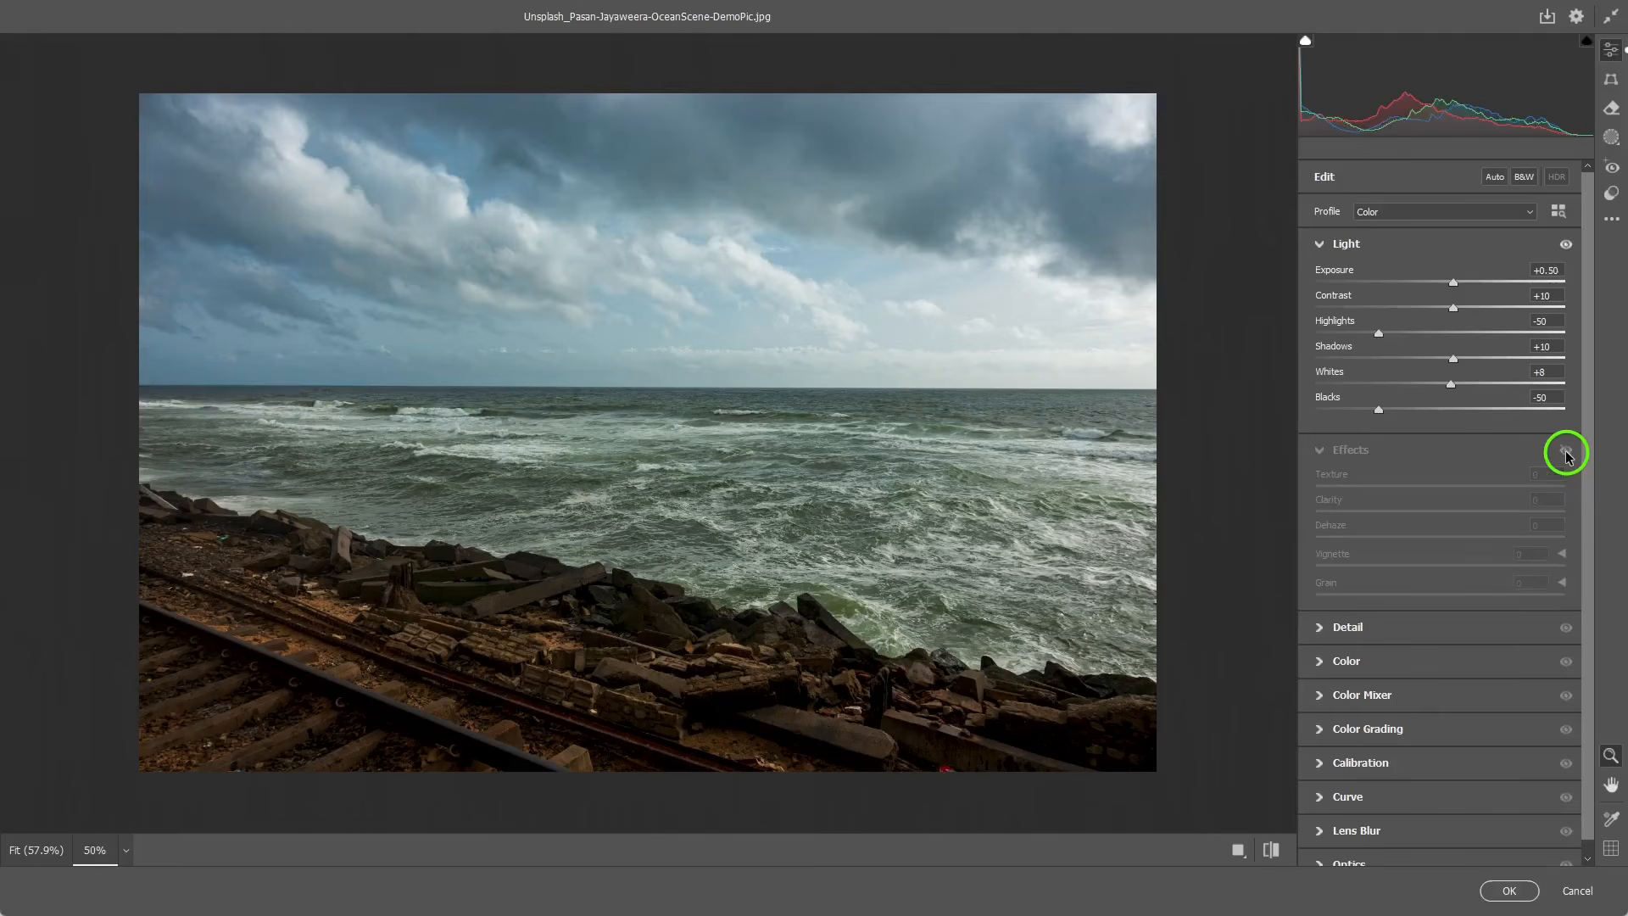
click(1567, 453)
click(1568, 453)
click(1567, 453)
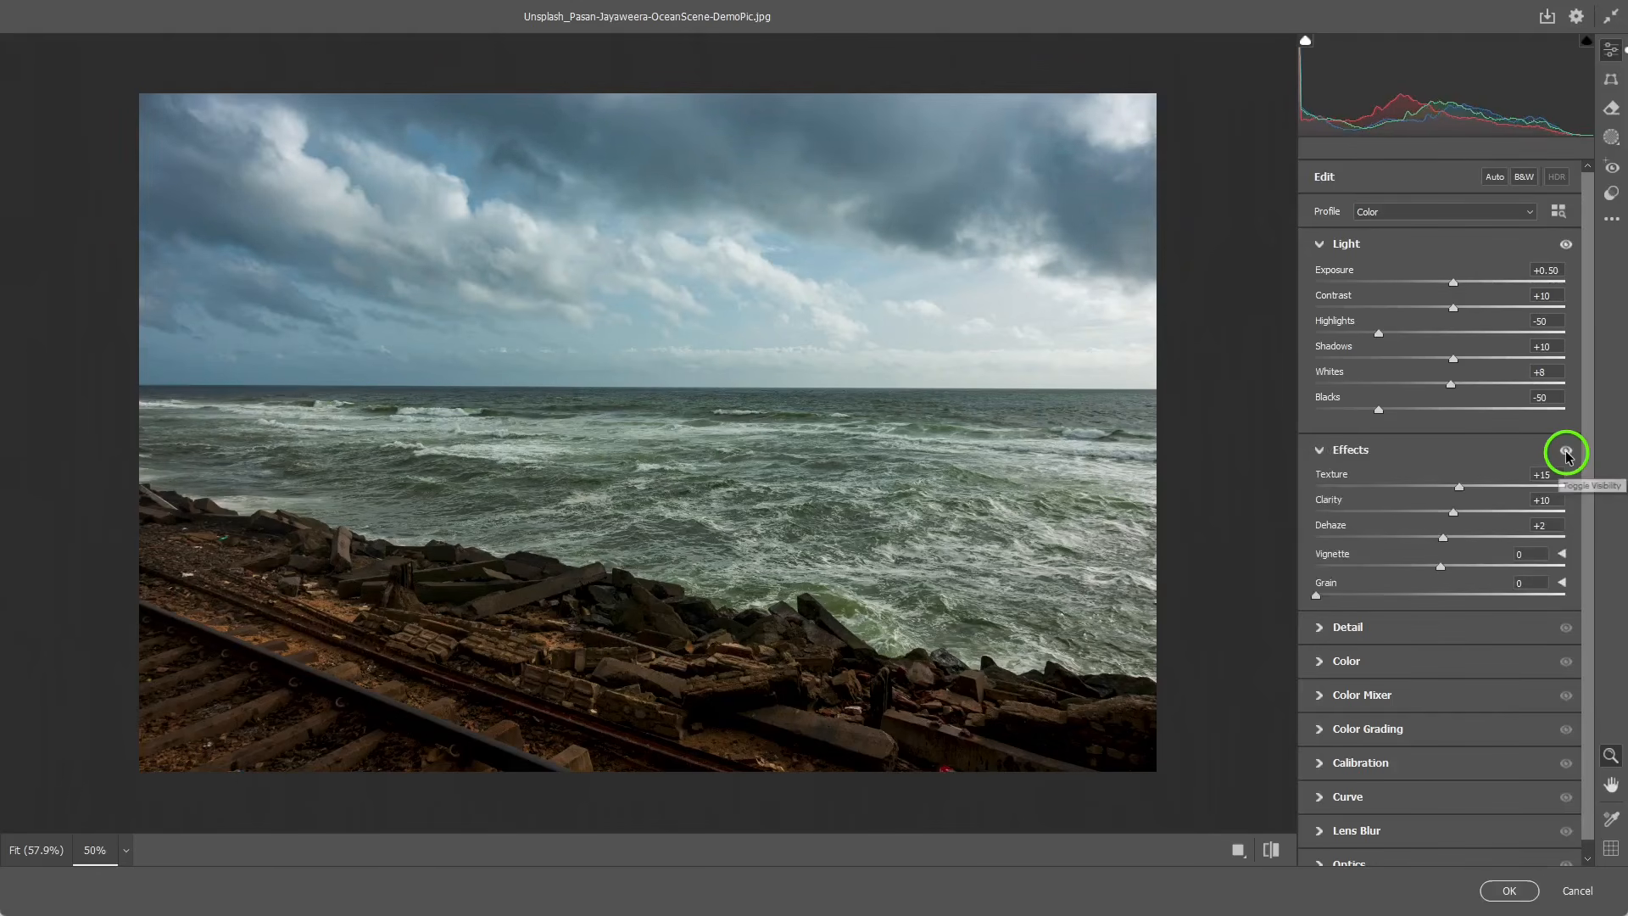
click(1567, 453)
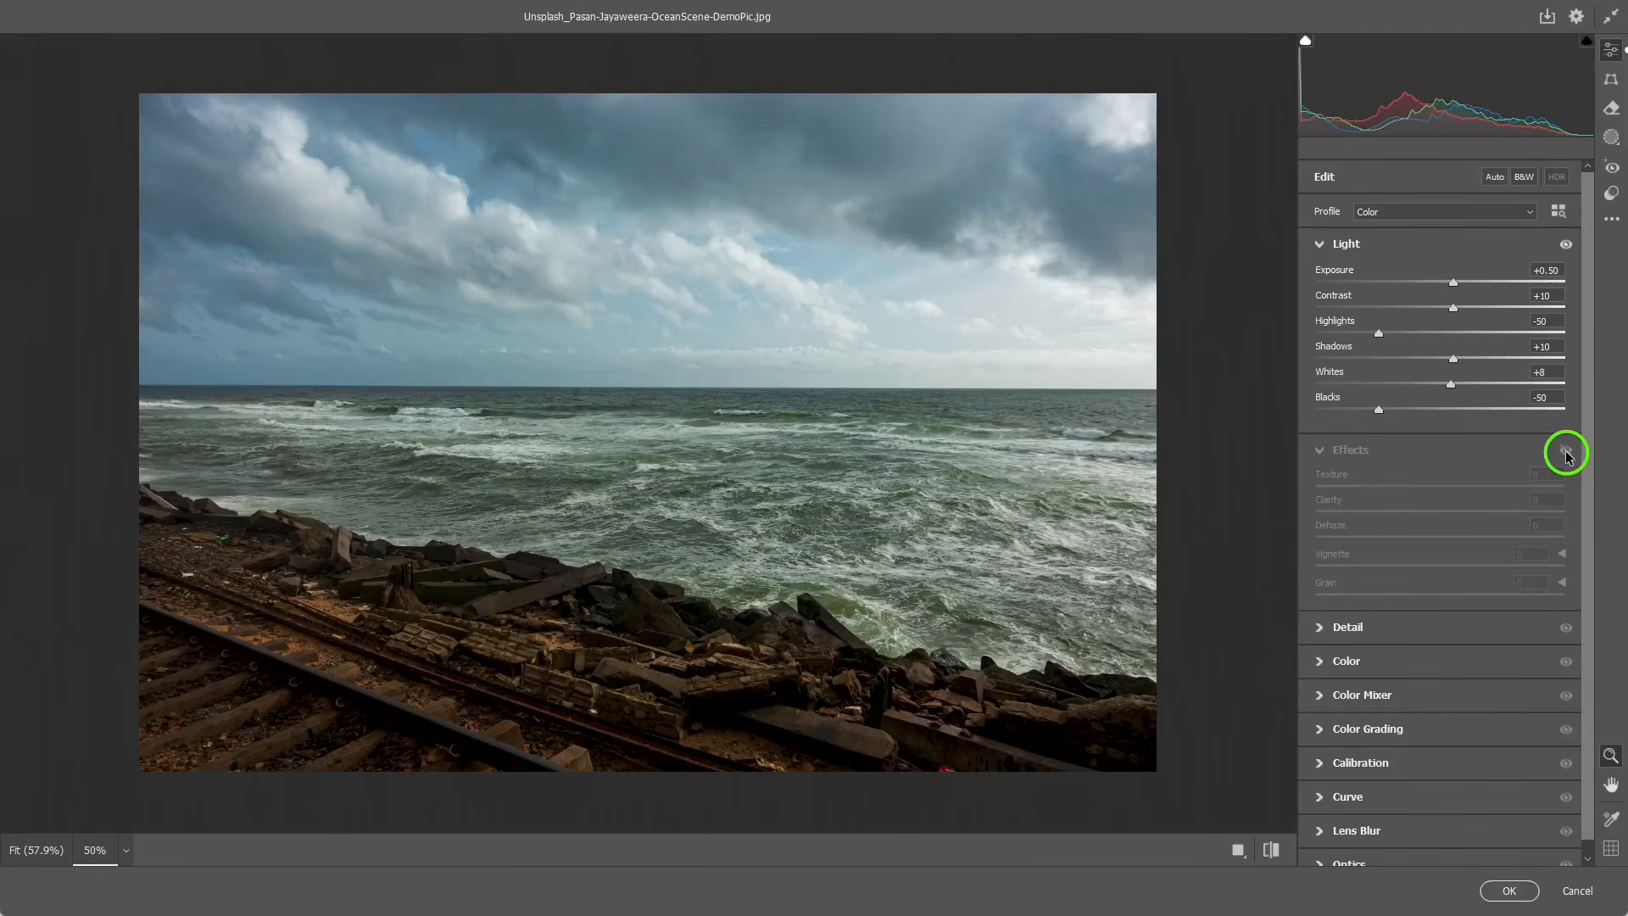
click(1567, 454)
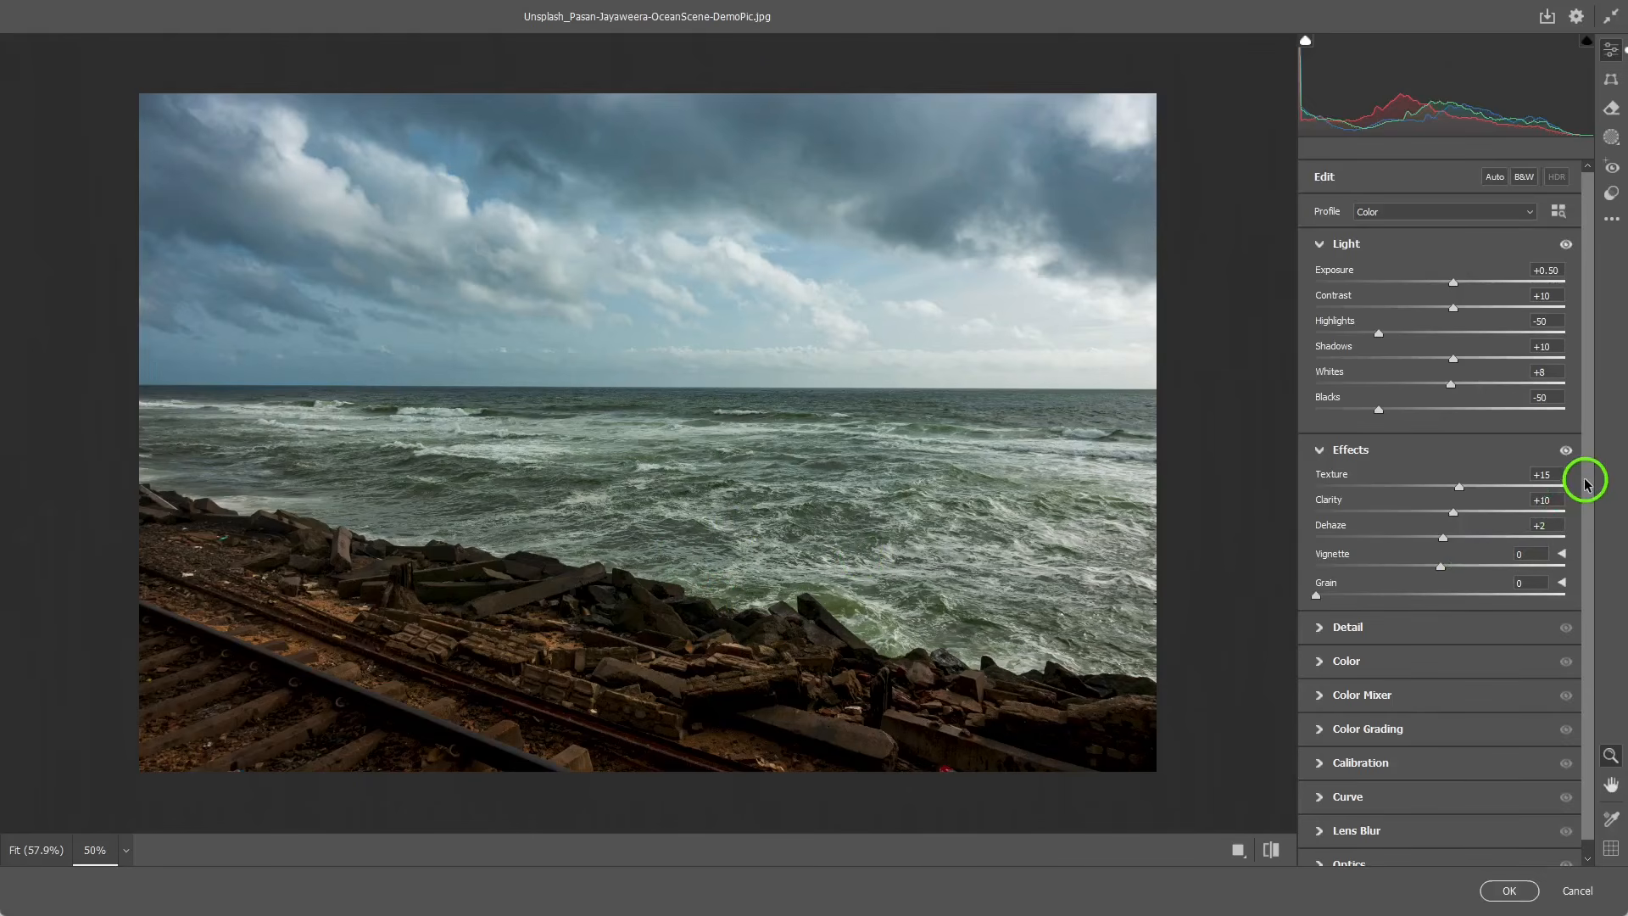
Set the Sharpening amount in the Detail adjustments to 10, checking the image at 100%
drag(1585, 477, 1585, 542)
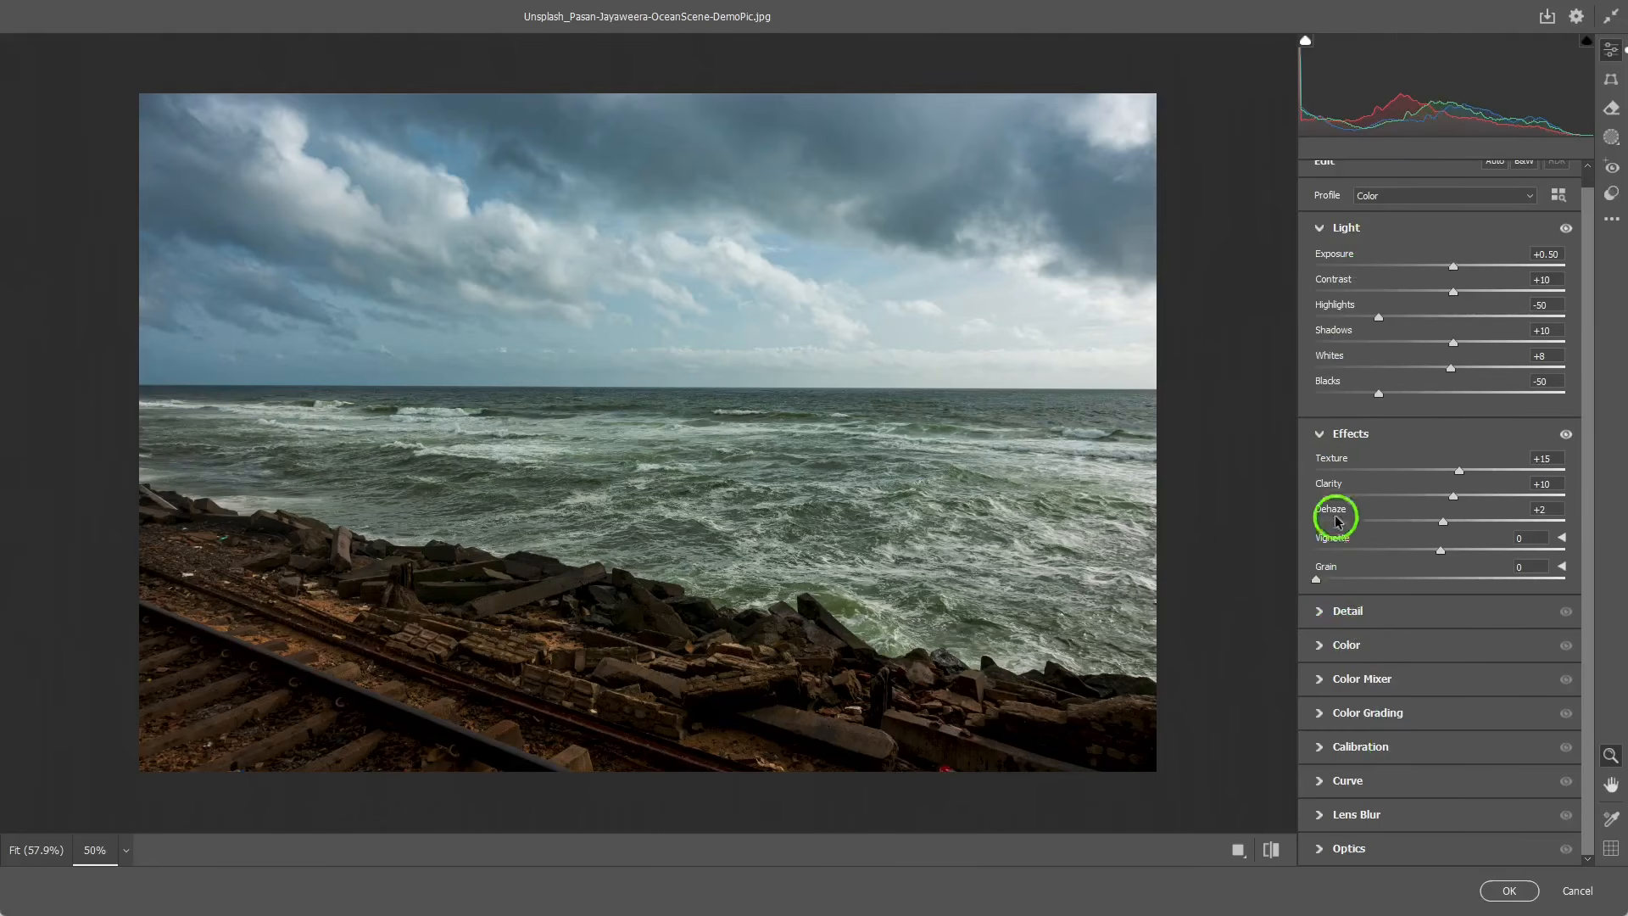
click(1346, 613)
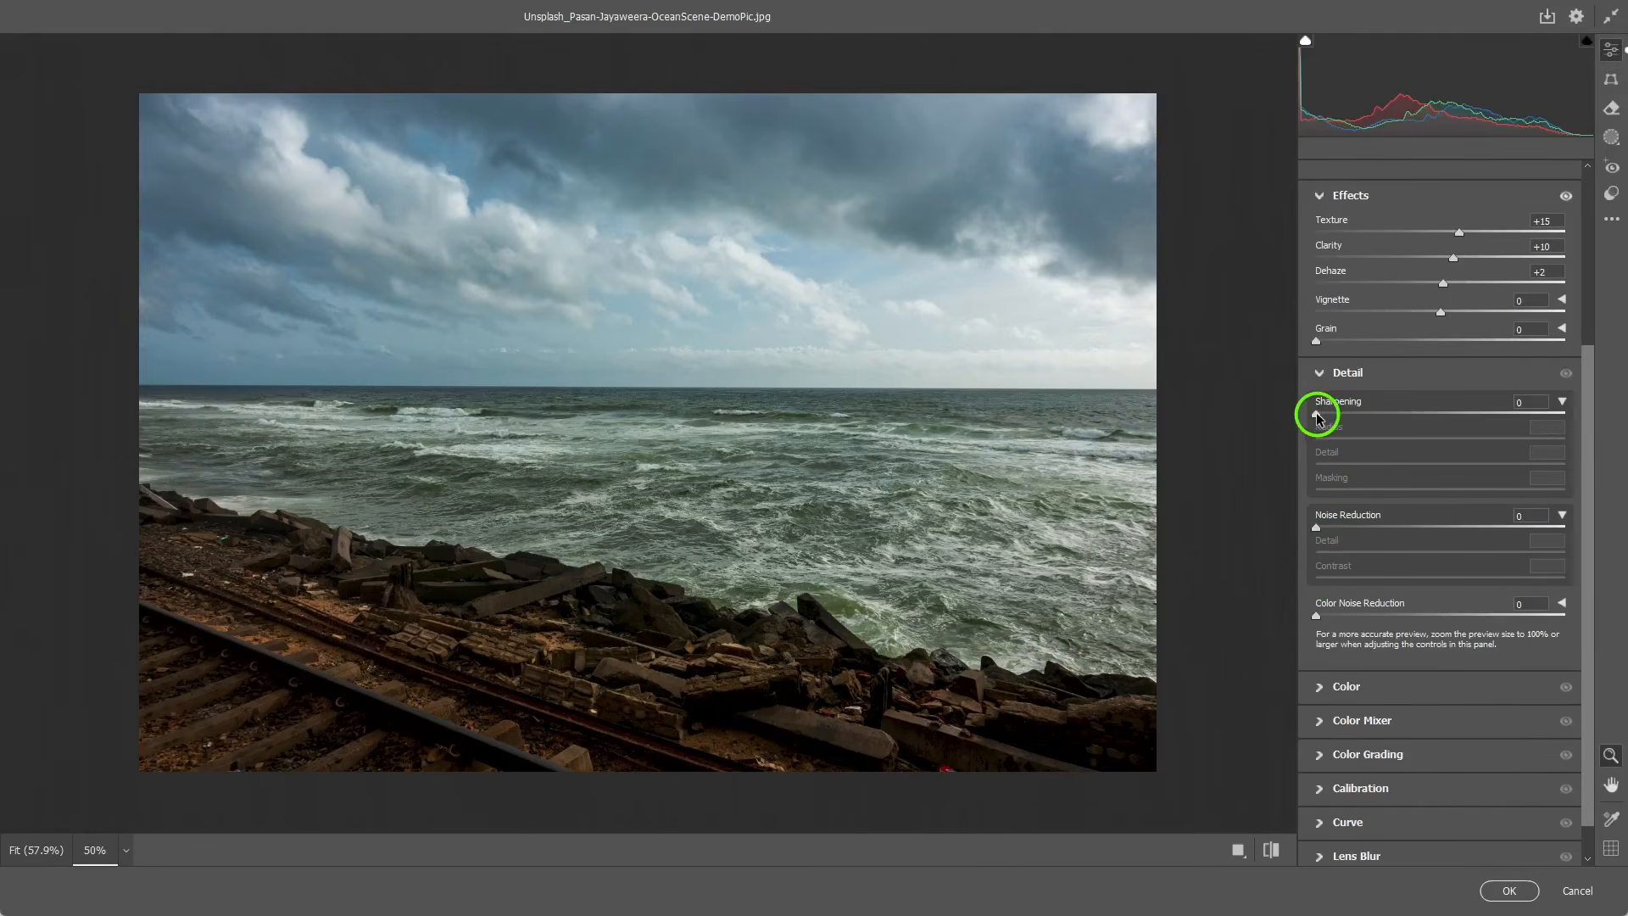
drag(1317, 414, 1320, 418)
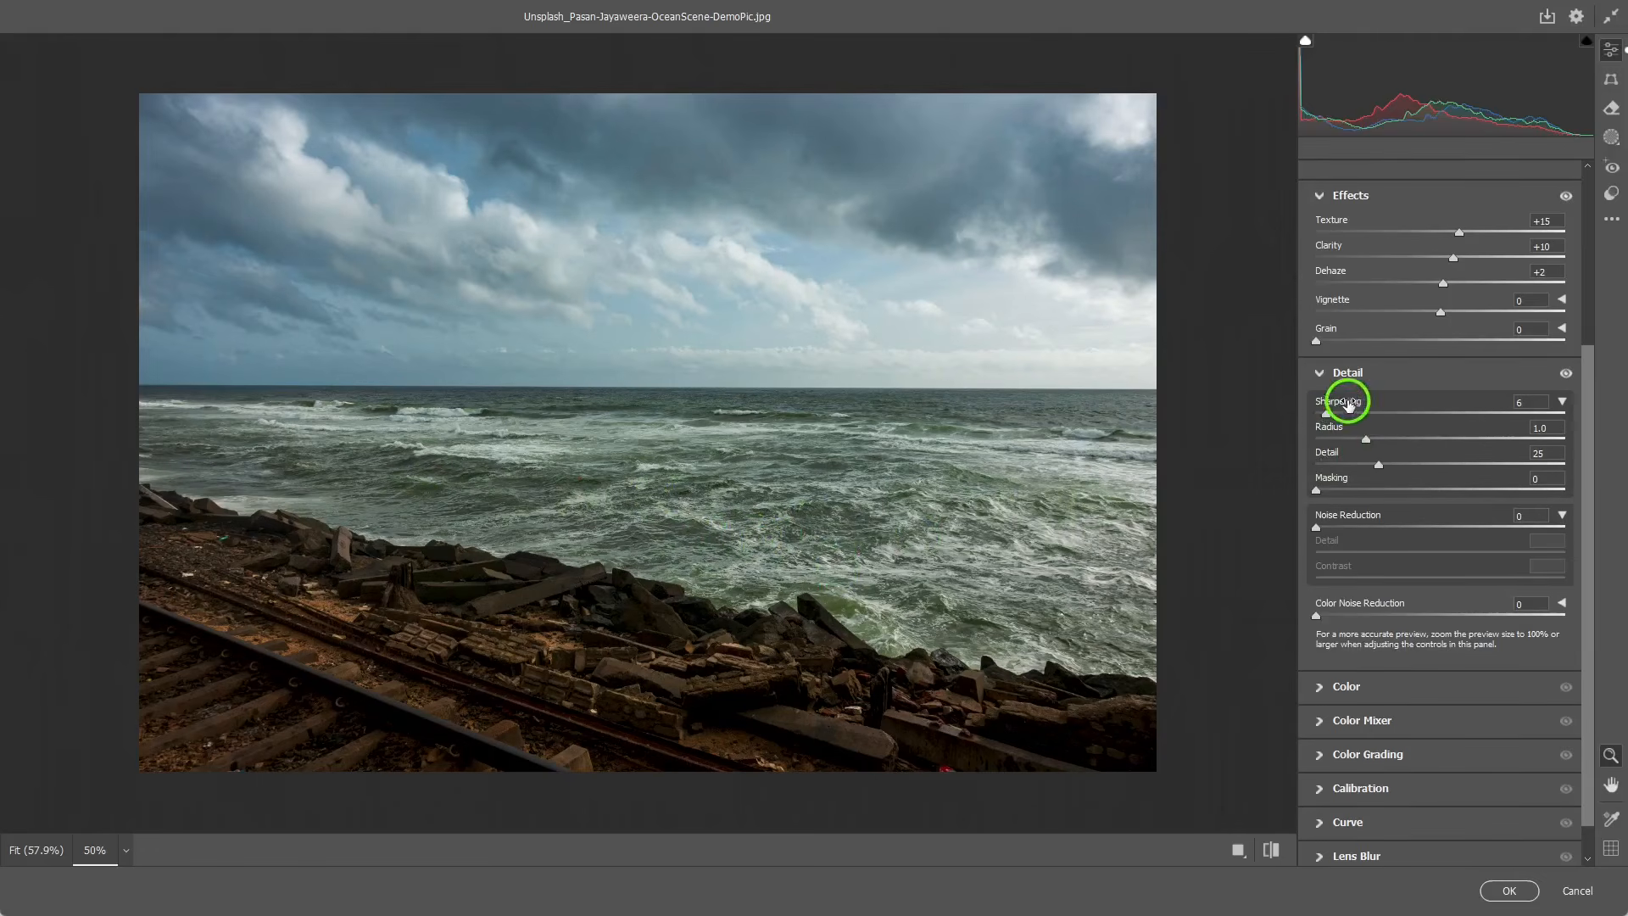
key(ctrl+alt+0)
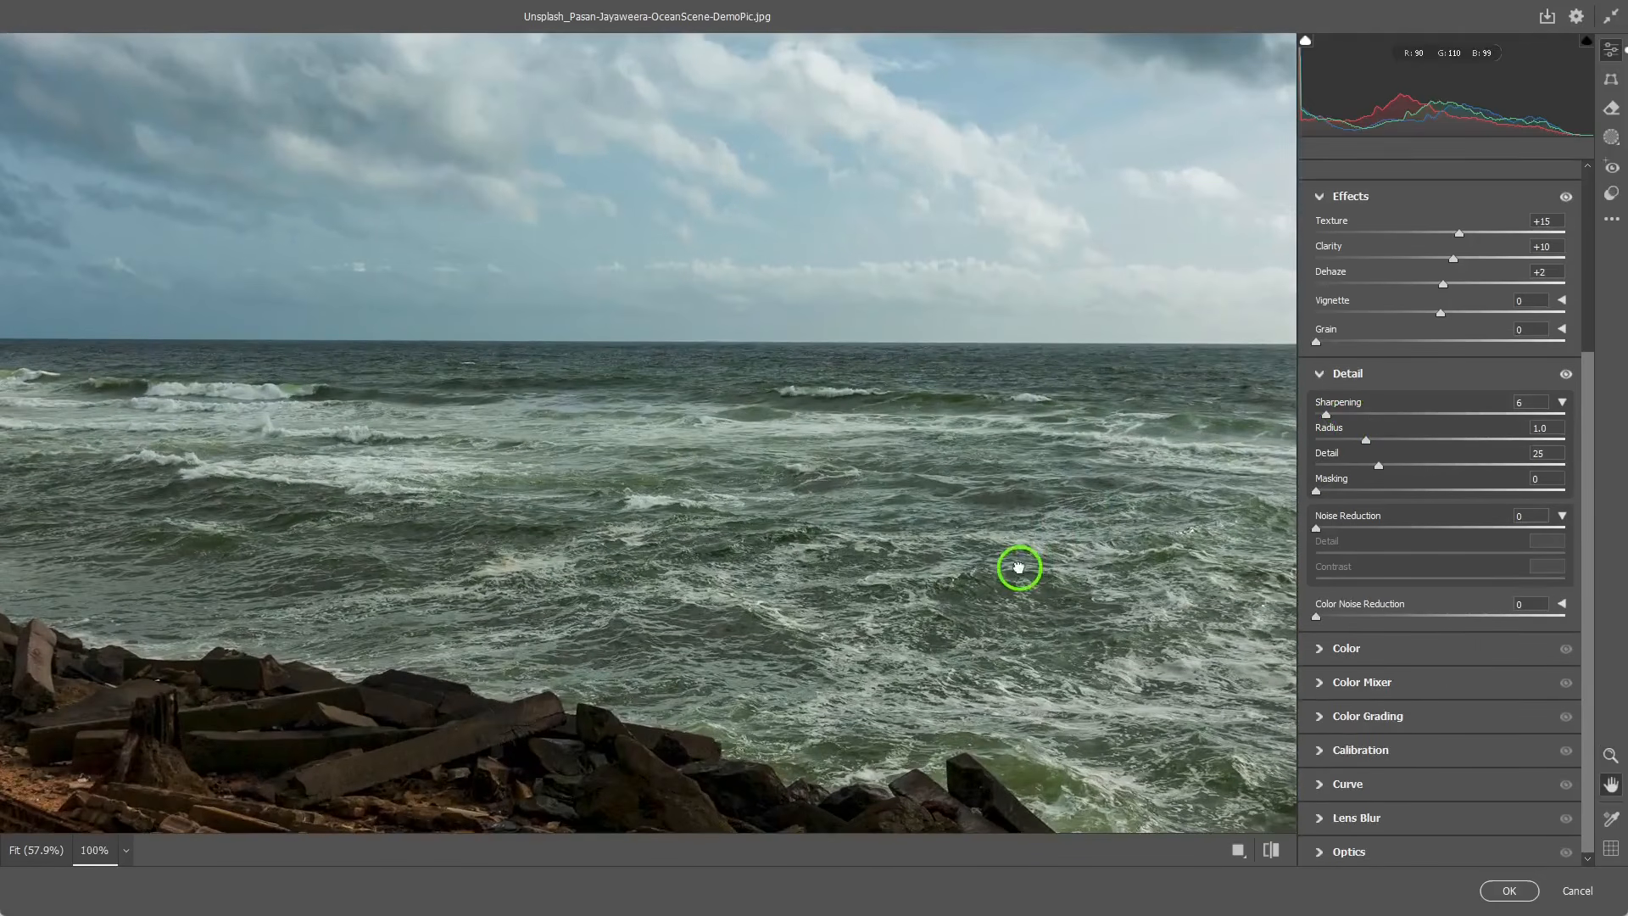
drag(1017, 571, 1021, 407)
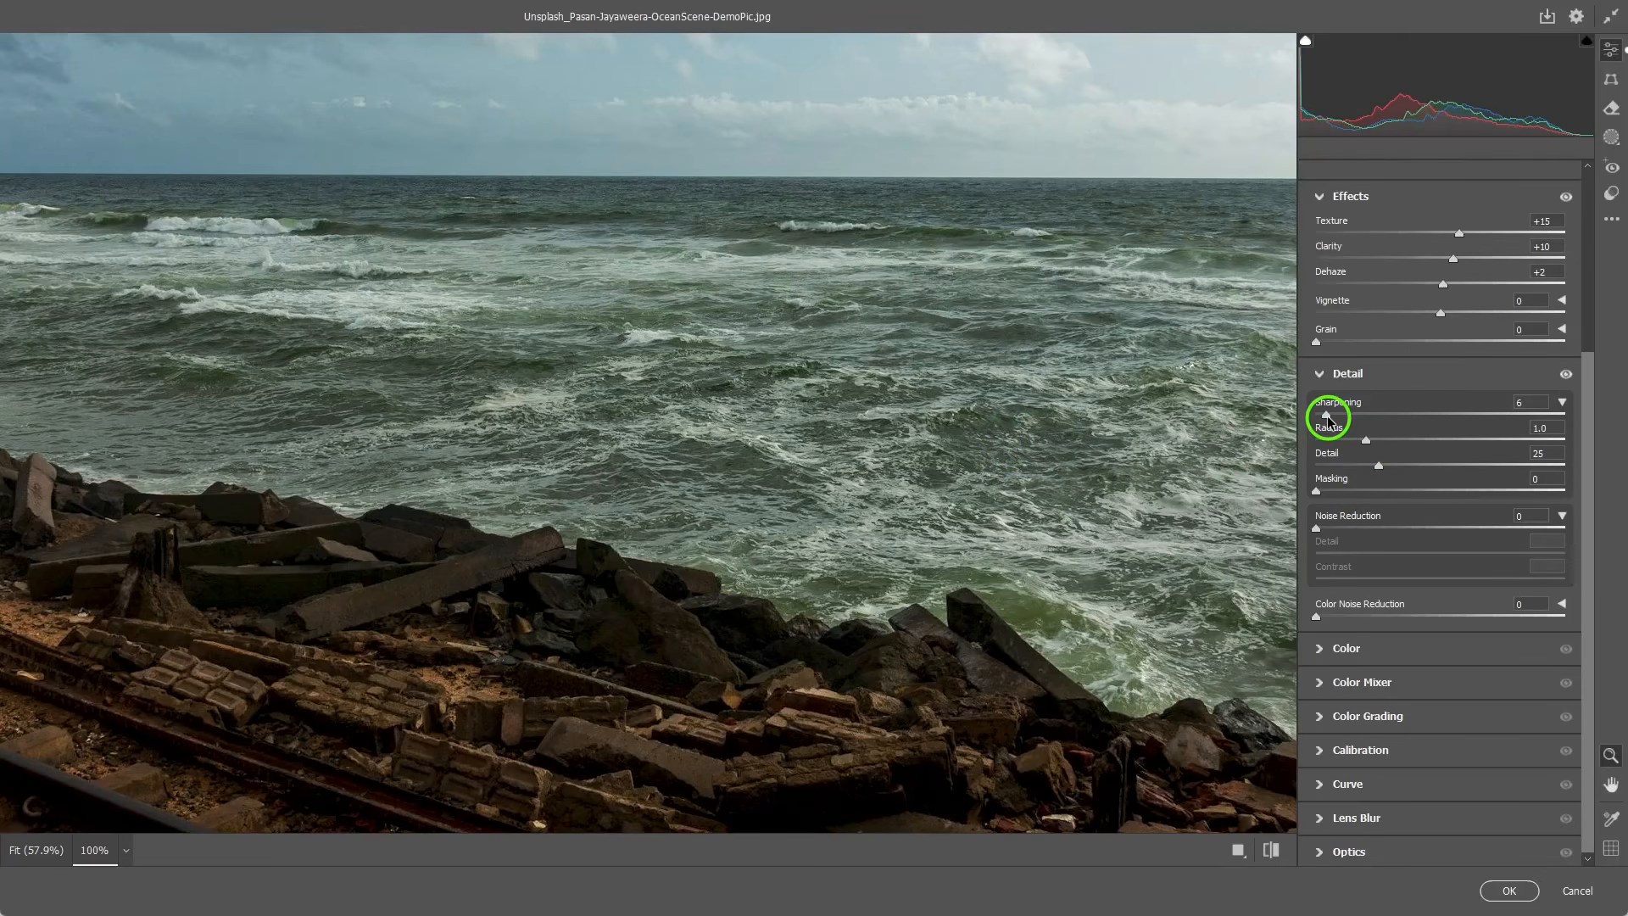
drag(1332, 421, 1344, 421)
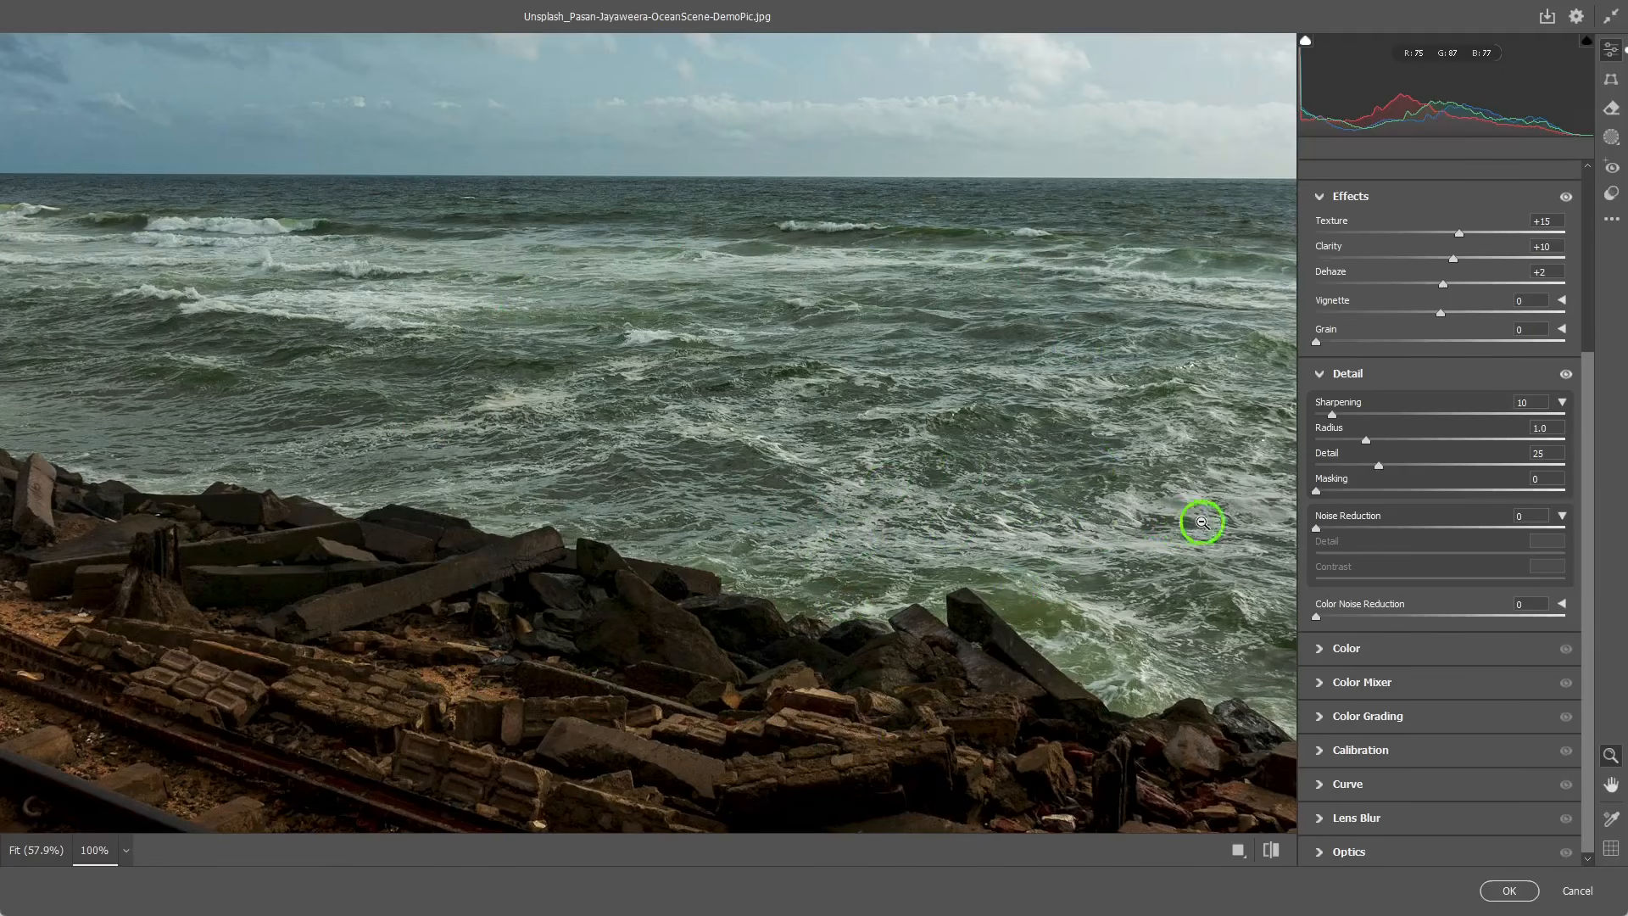
key(alt)
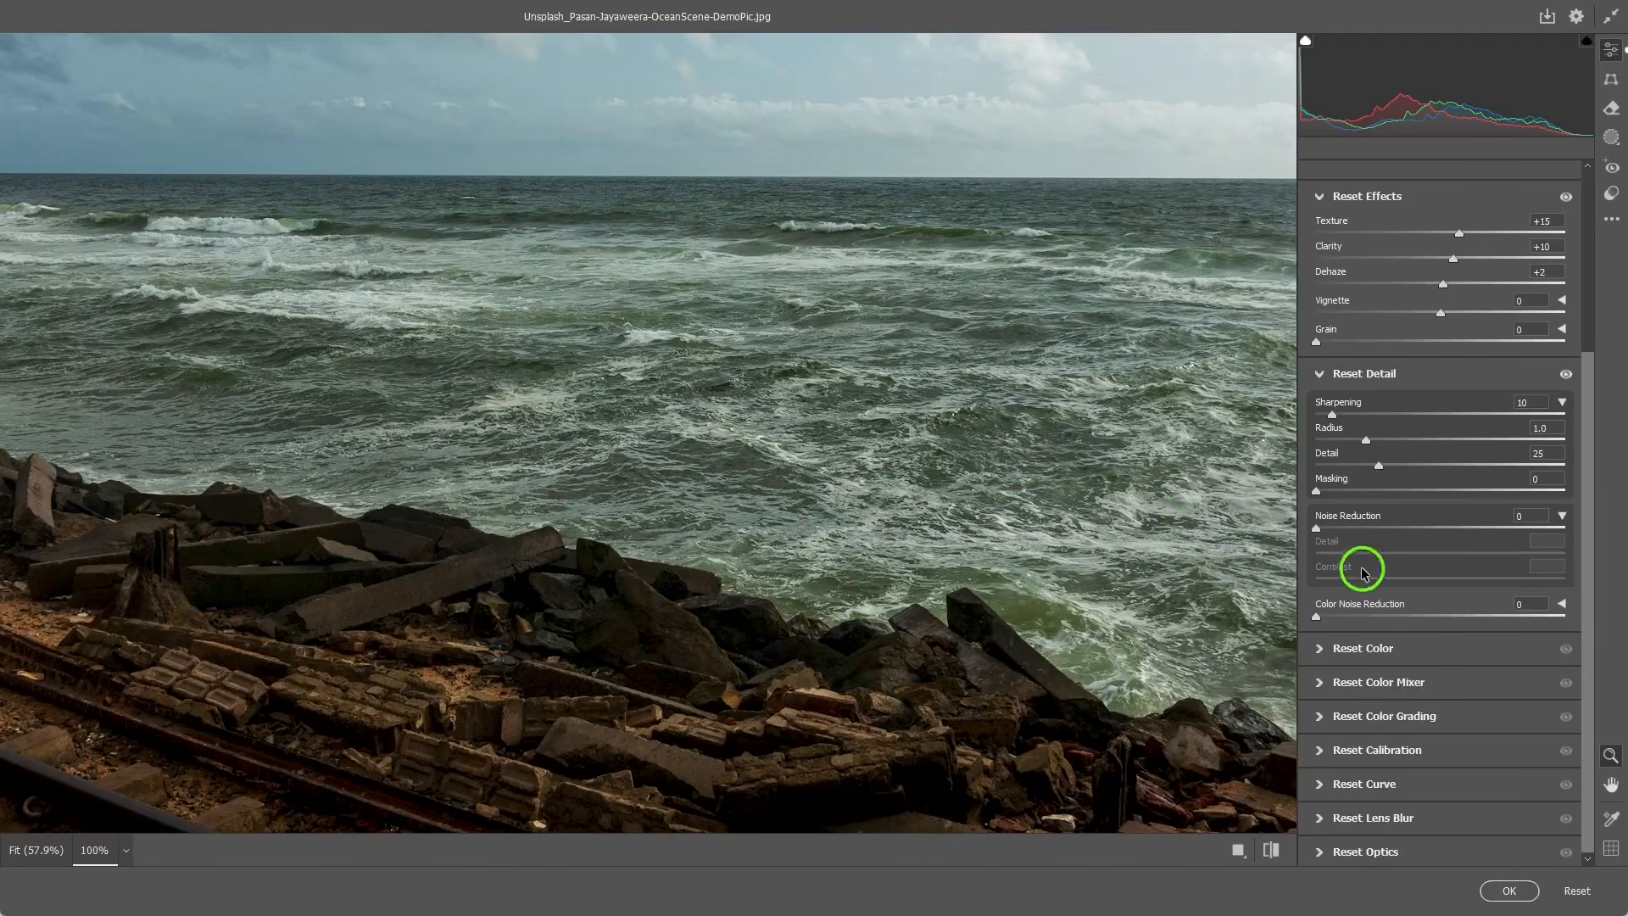
Set the sharpening Masking to 91 using the black-and-white mask preview to confine sharpening to the edges
alt+click(1317, 493)
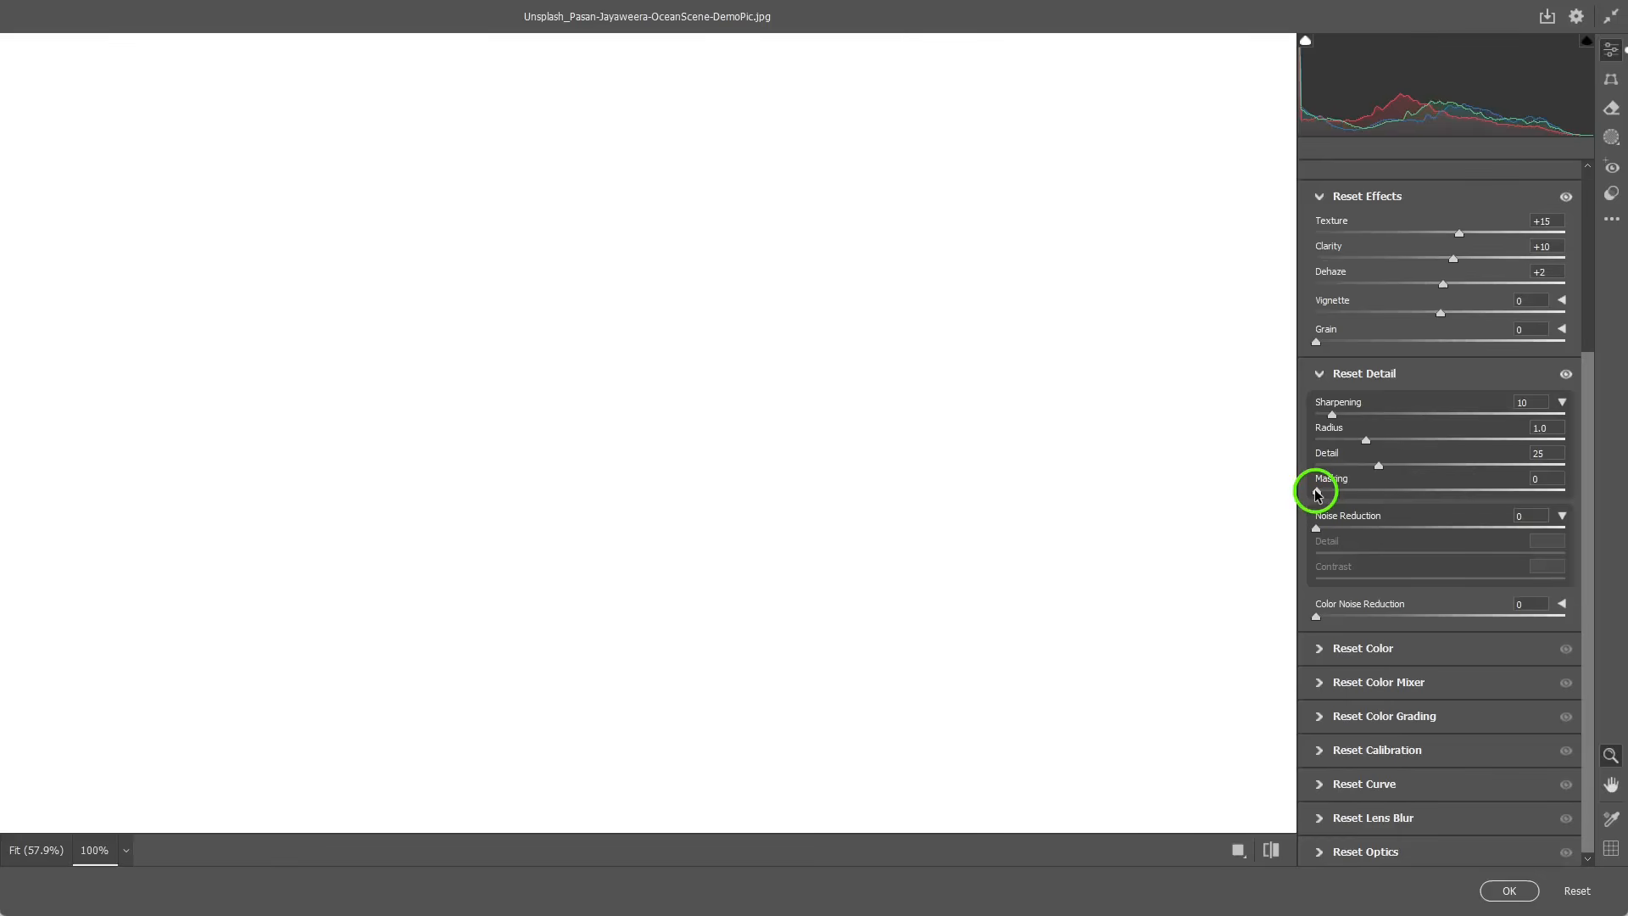
drag(1317, 494, 1521, 498)
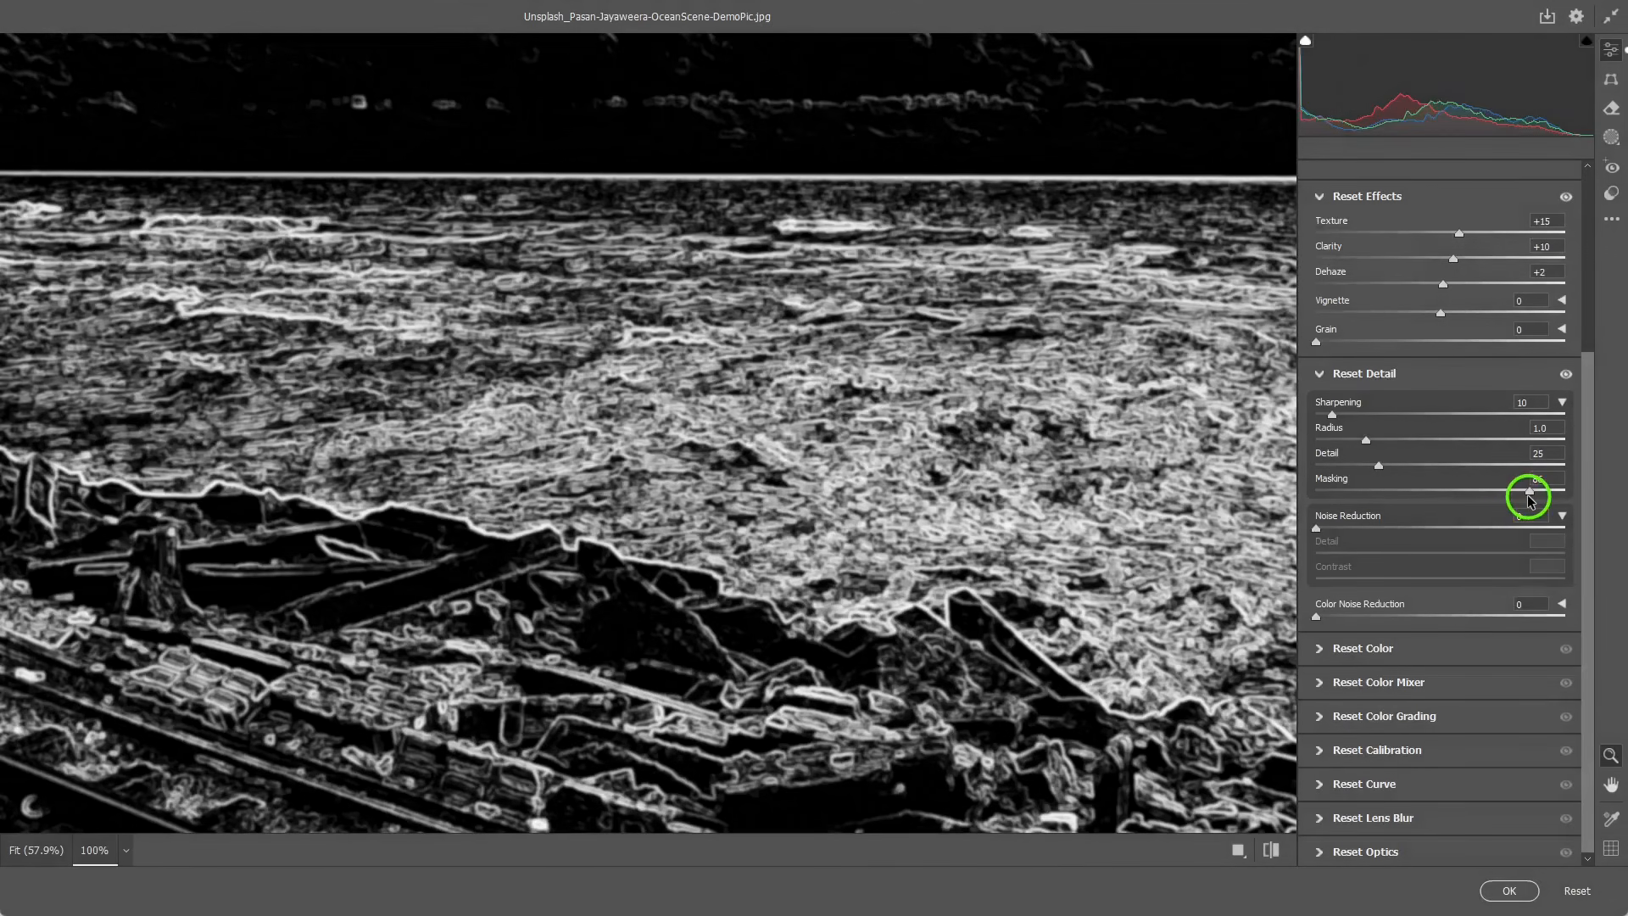
drag(1529, 496, 1537, 499)
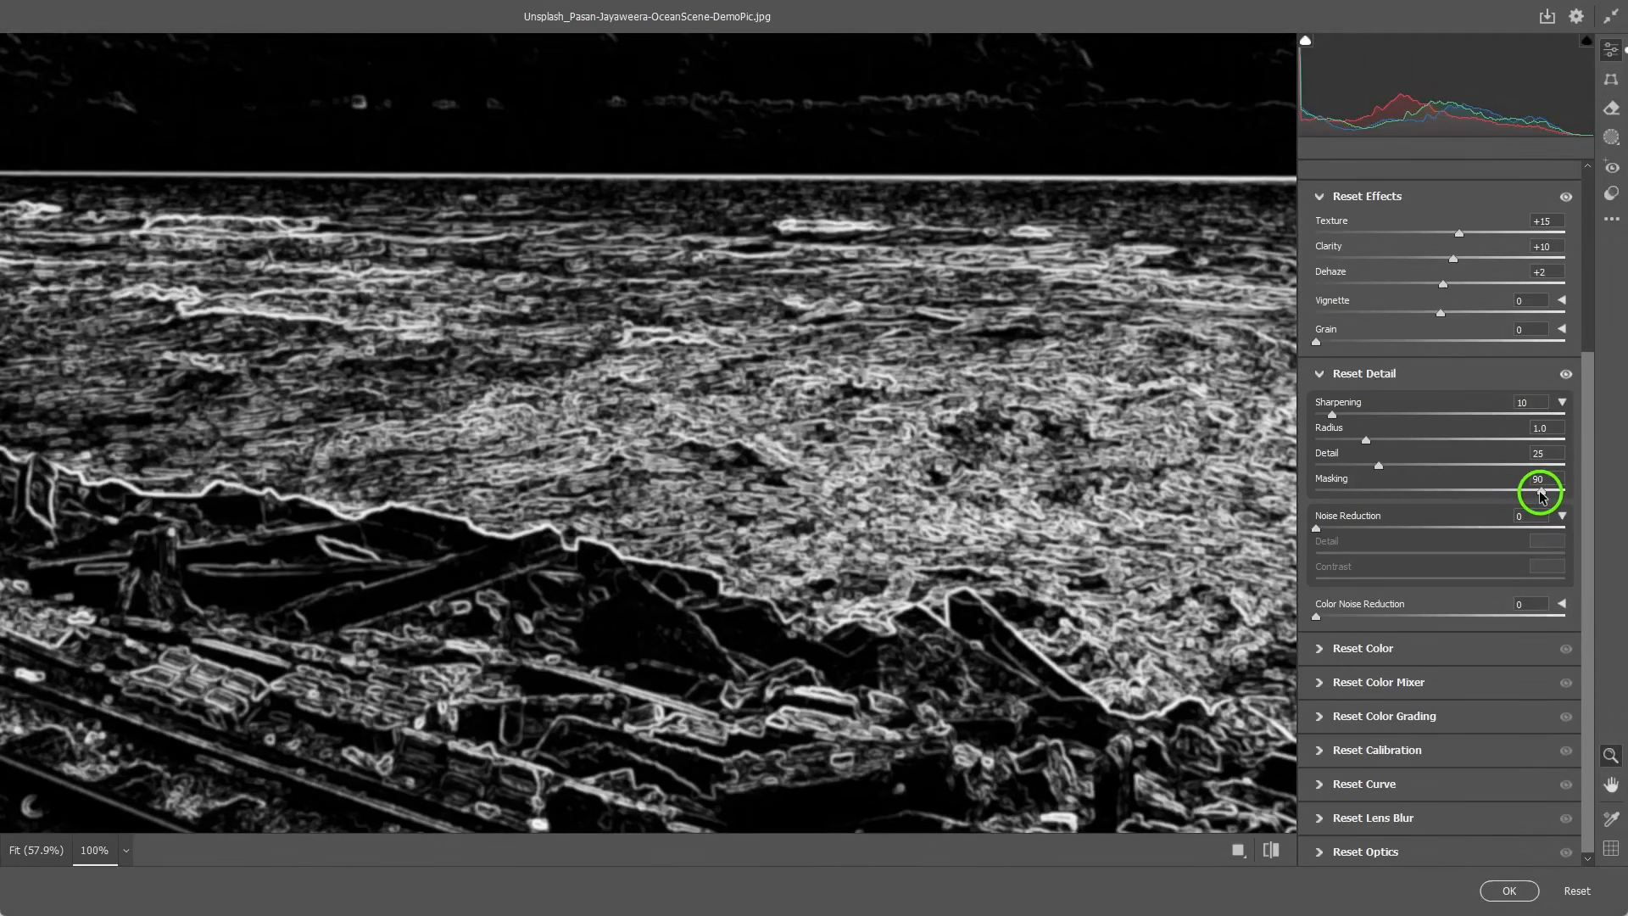
drag(1544, 499, 1542, 495)
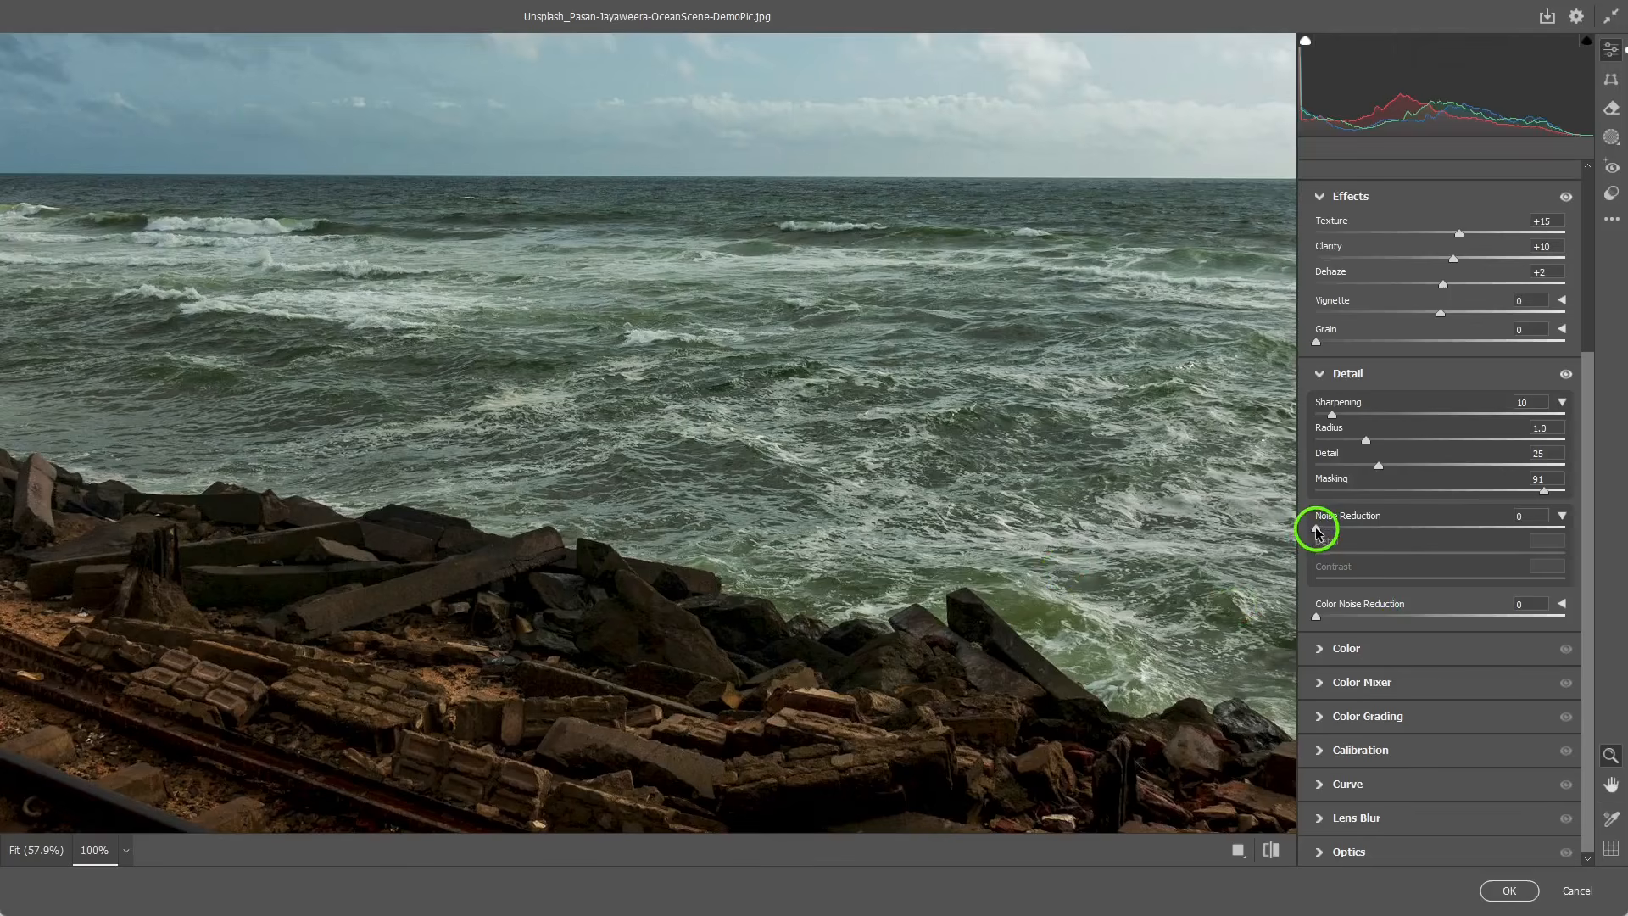
Set Noise Reduction to 20 at 100% view, and finish the Detail adjustments with the whole image in view
drag(1319, 533, 1329, 536)
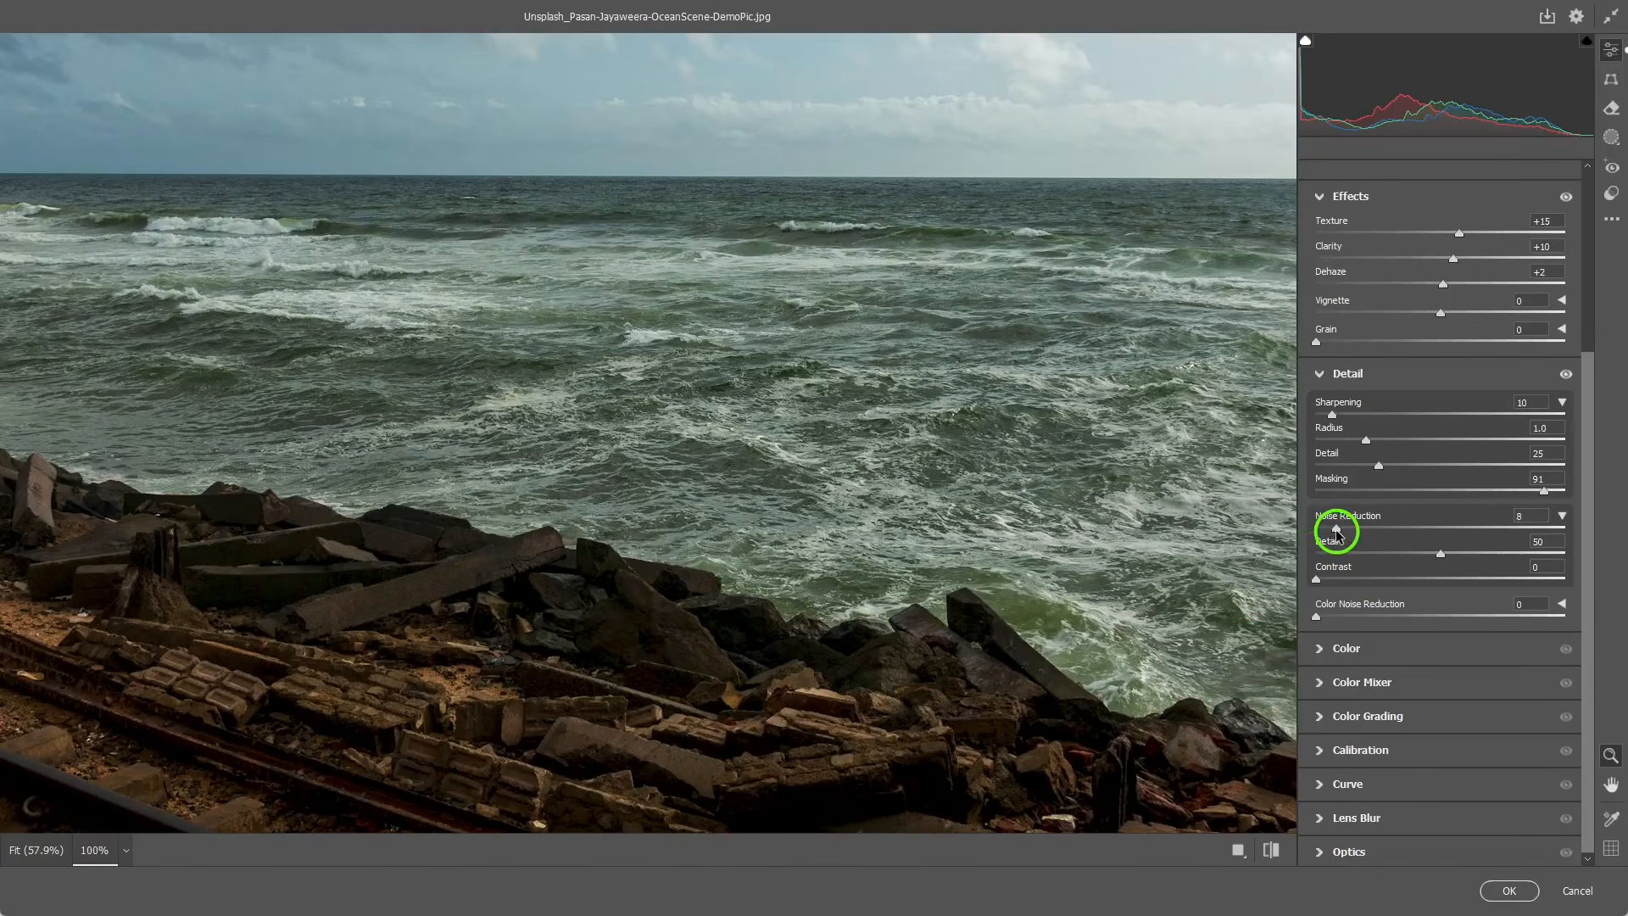
drag(1337, 533, 1346, 531)
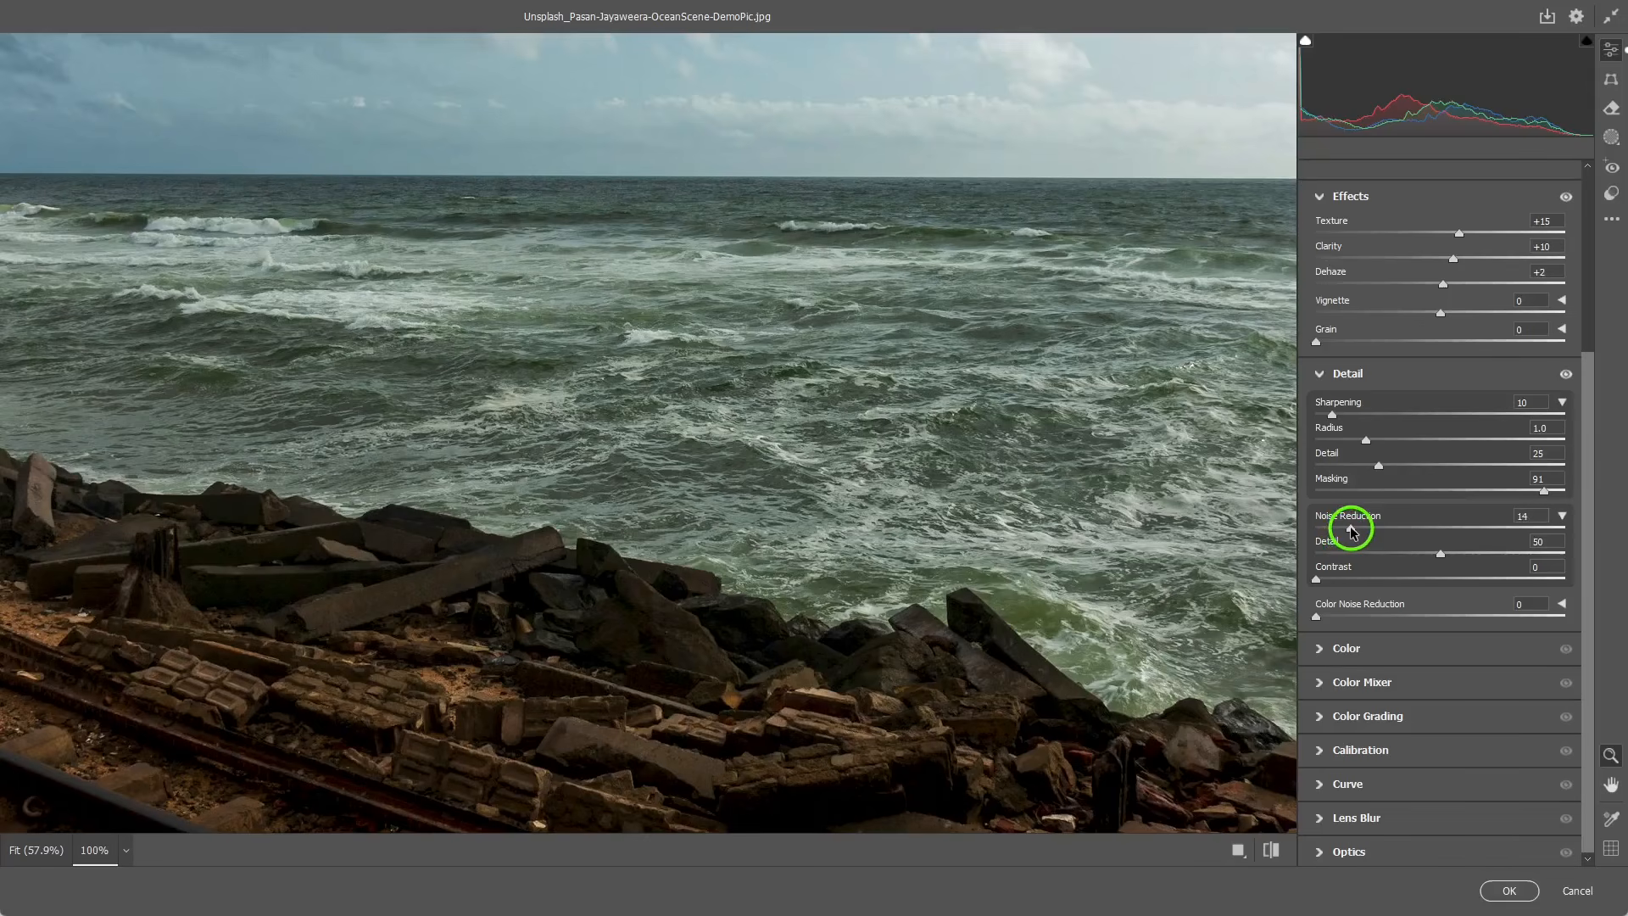
drag(1352, 531, 1358, 532)
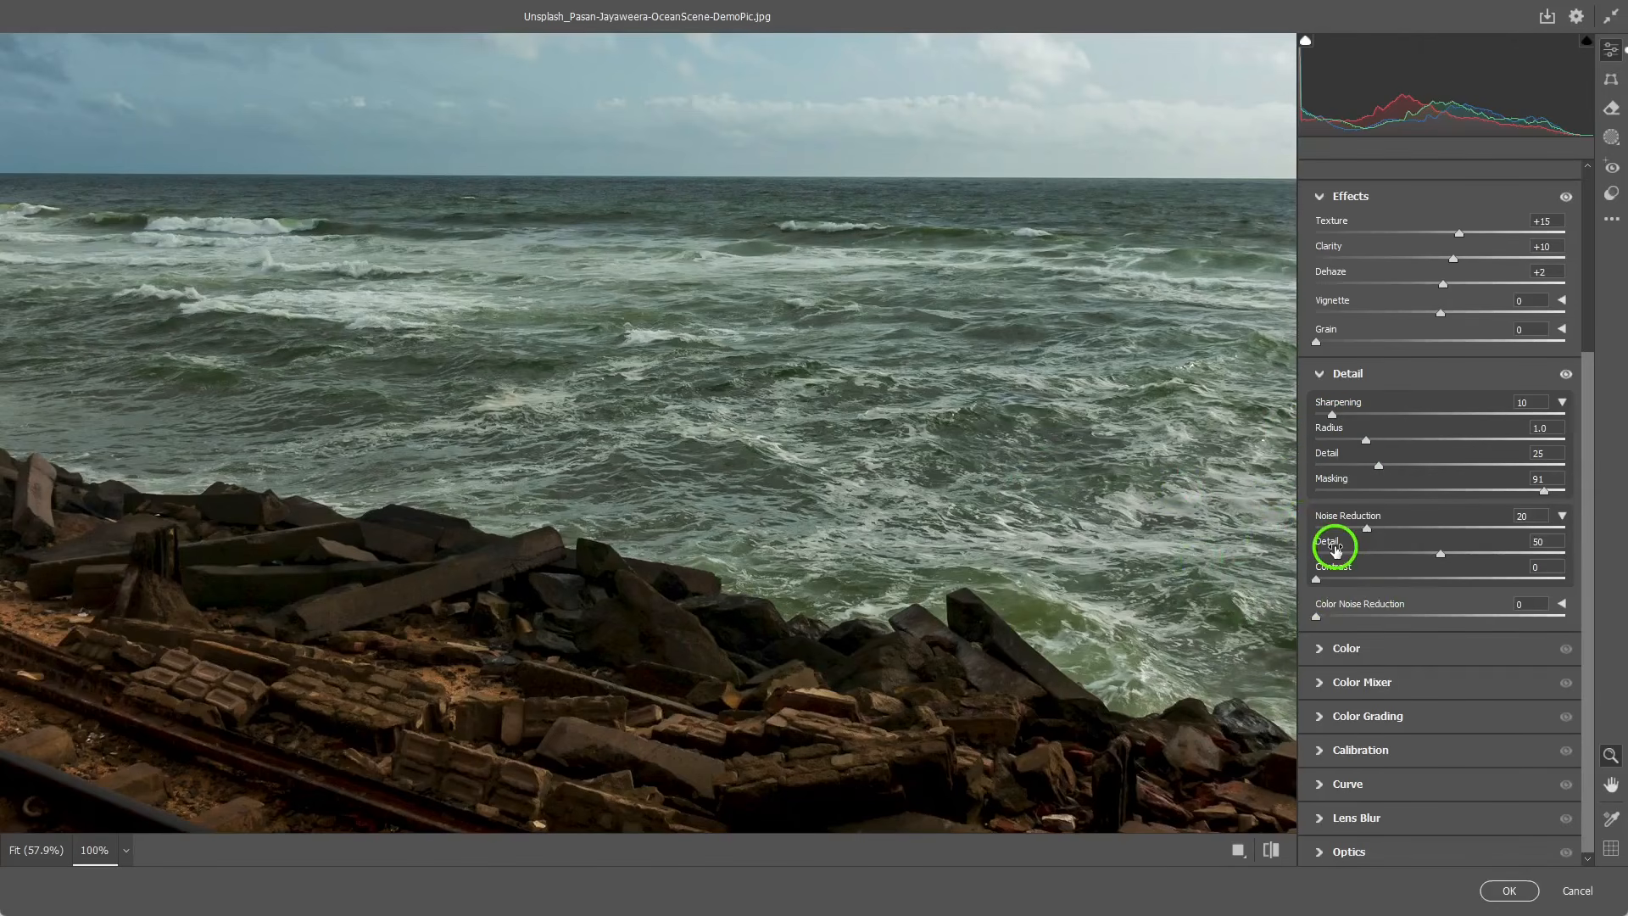
key(ctrl+minus)
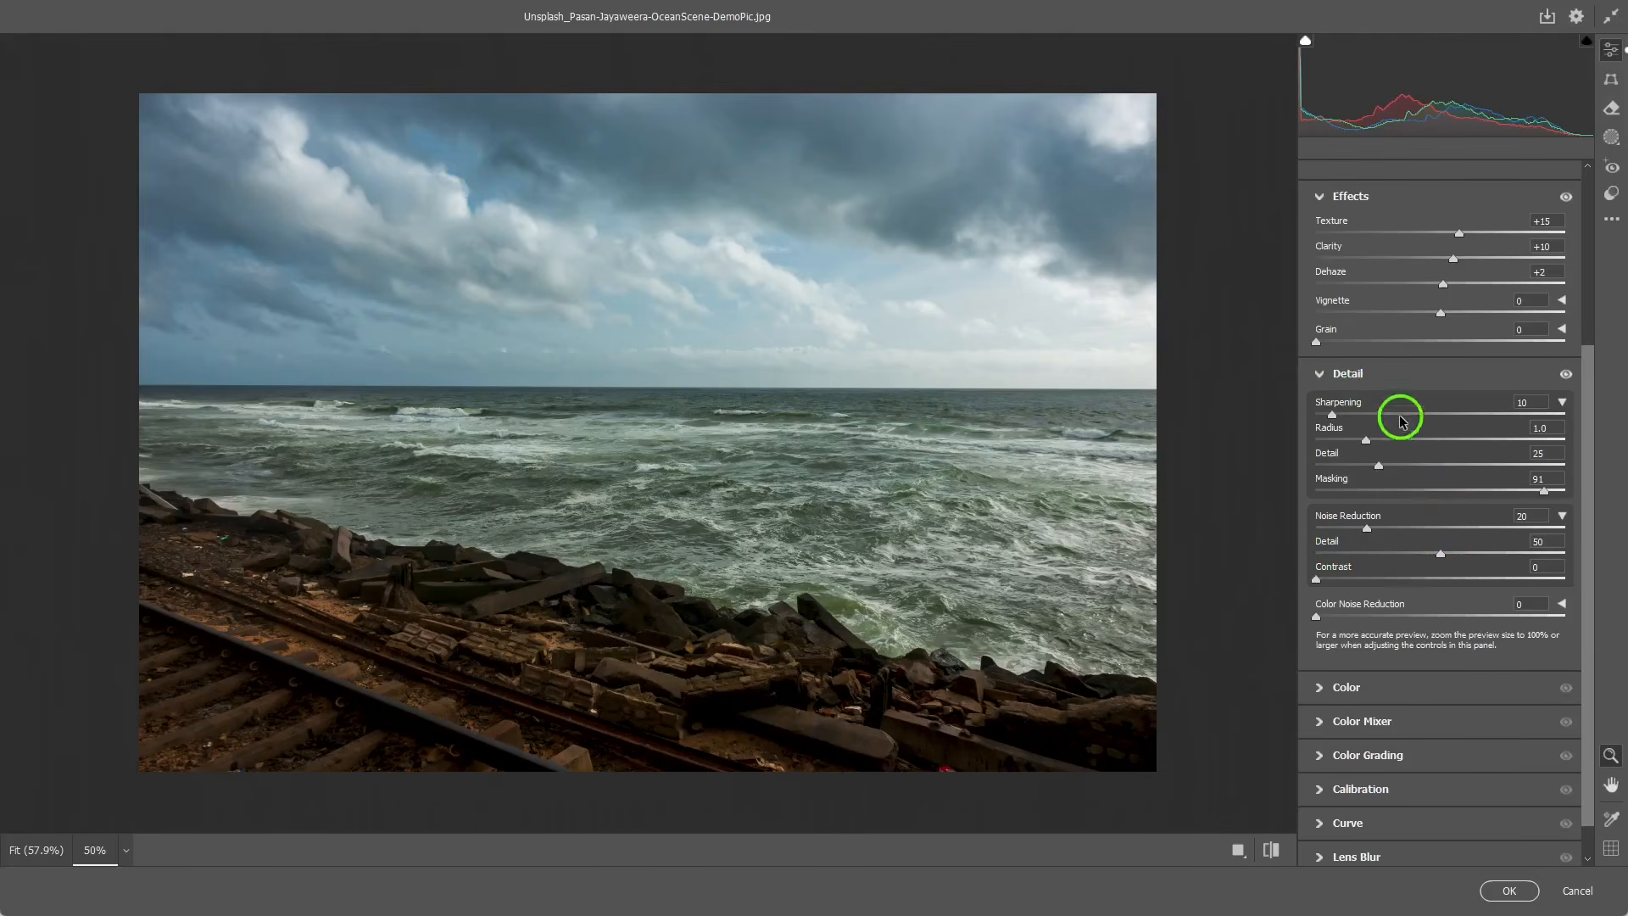
click(1321, 374)
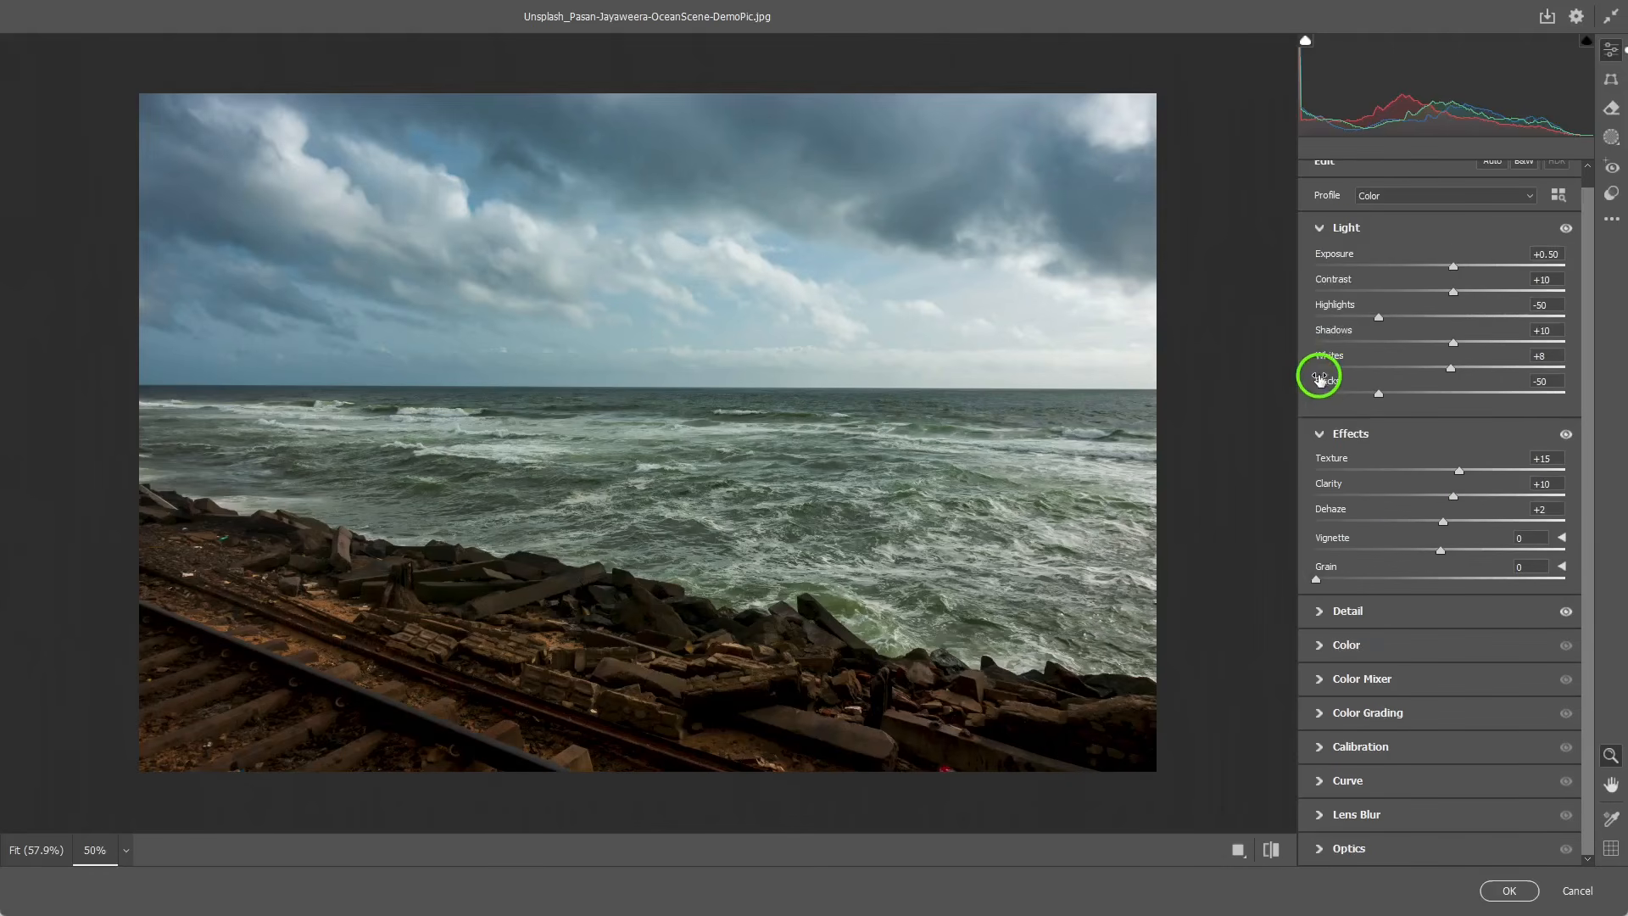
click(1319, 647)
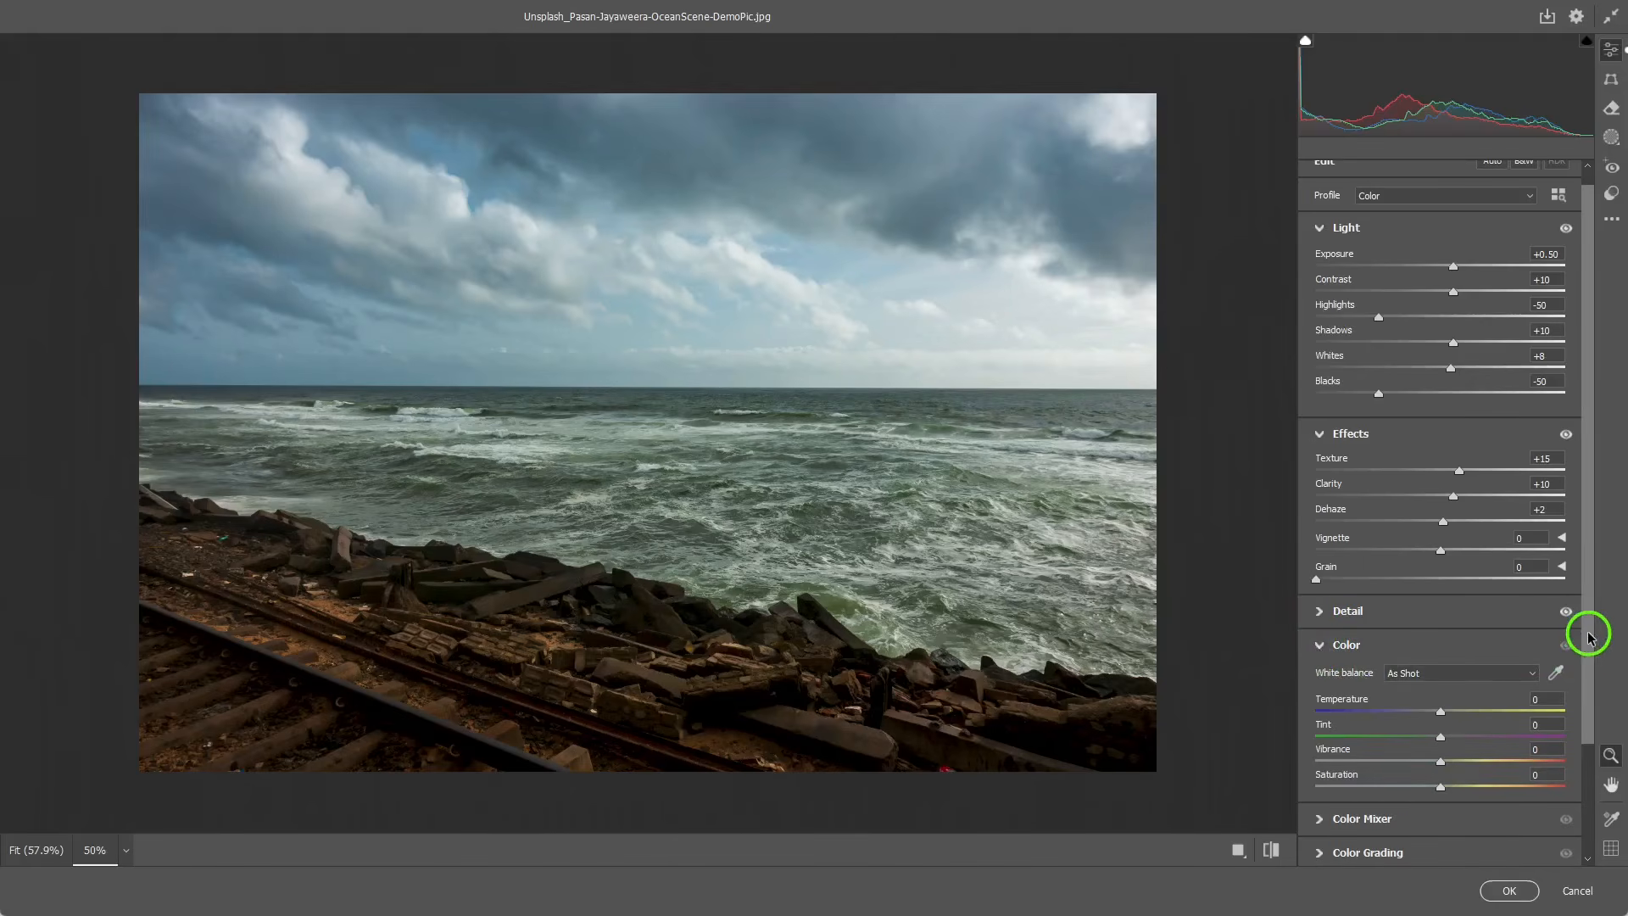
drag(1589, 628, 1569, 766)
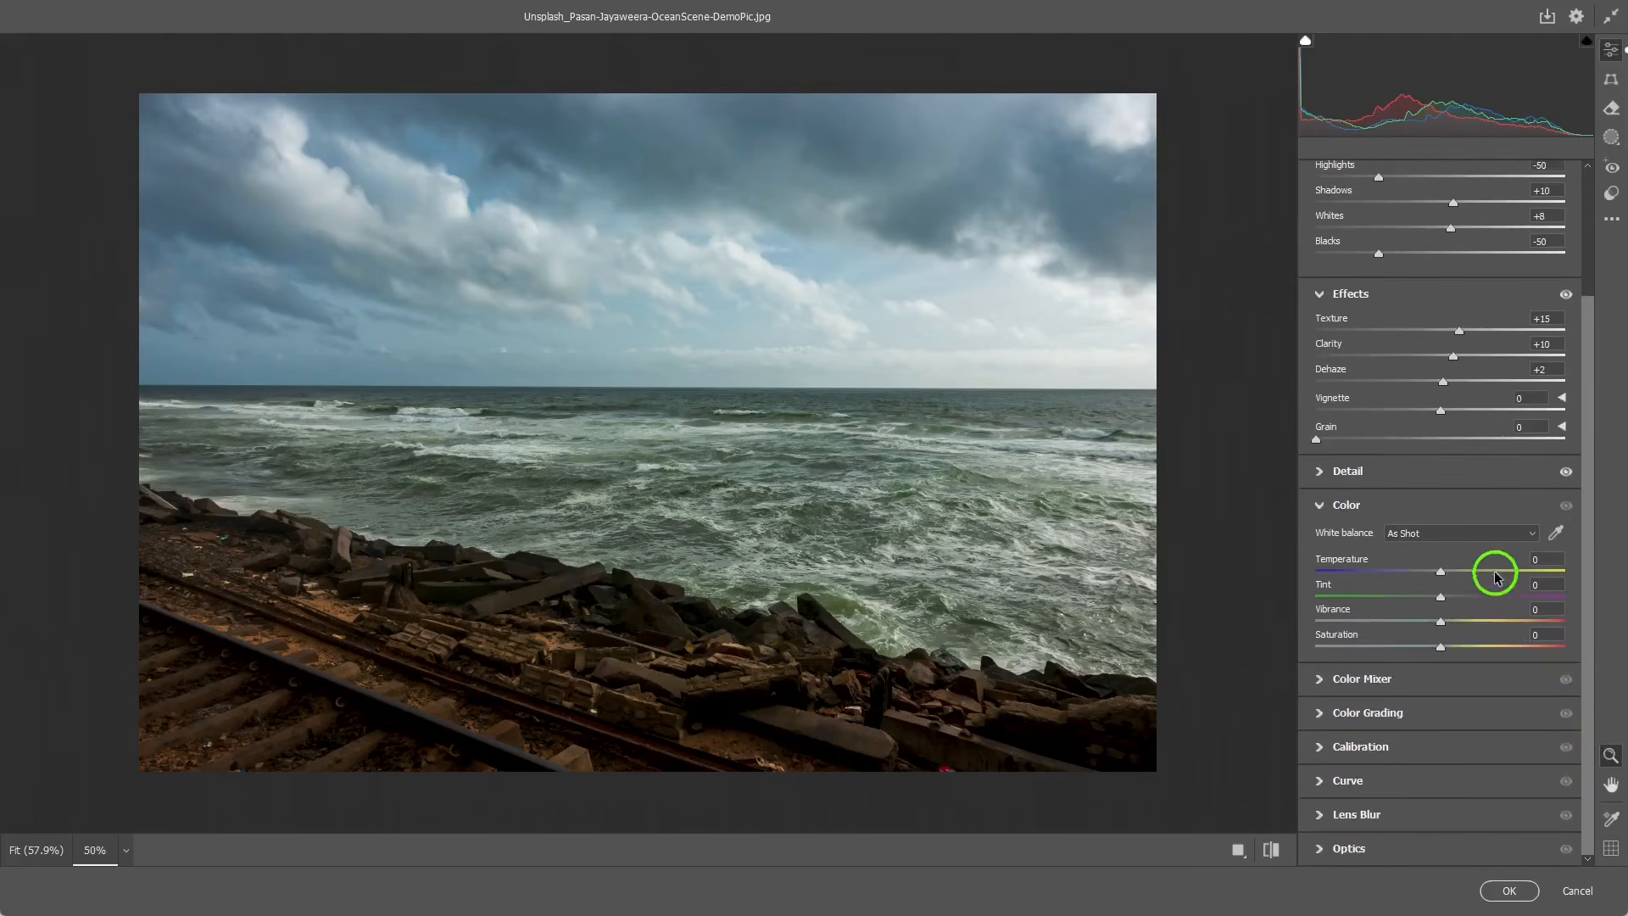
click(1532, 540)
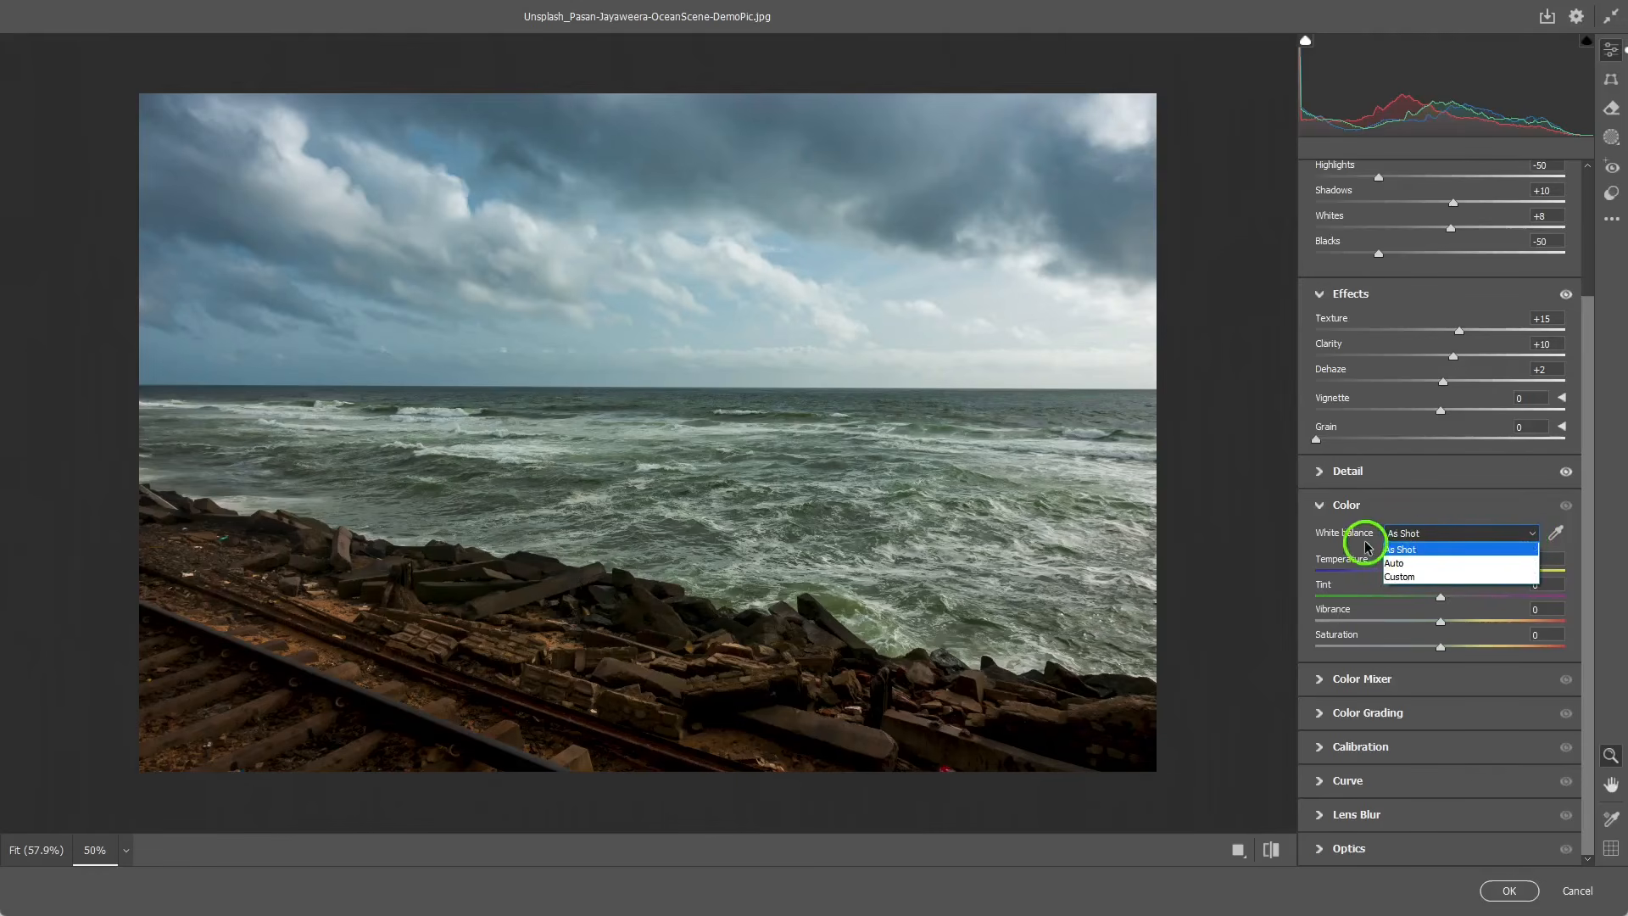
click(1401, 512)
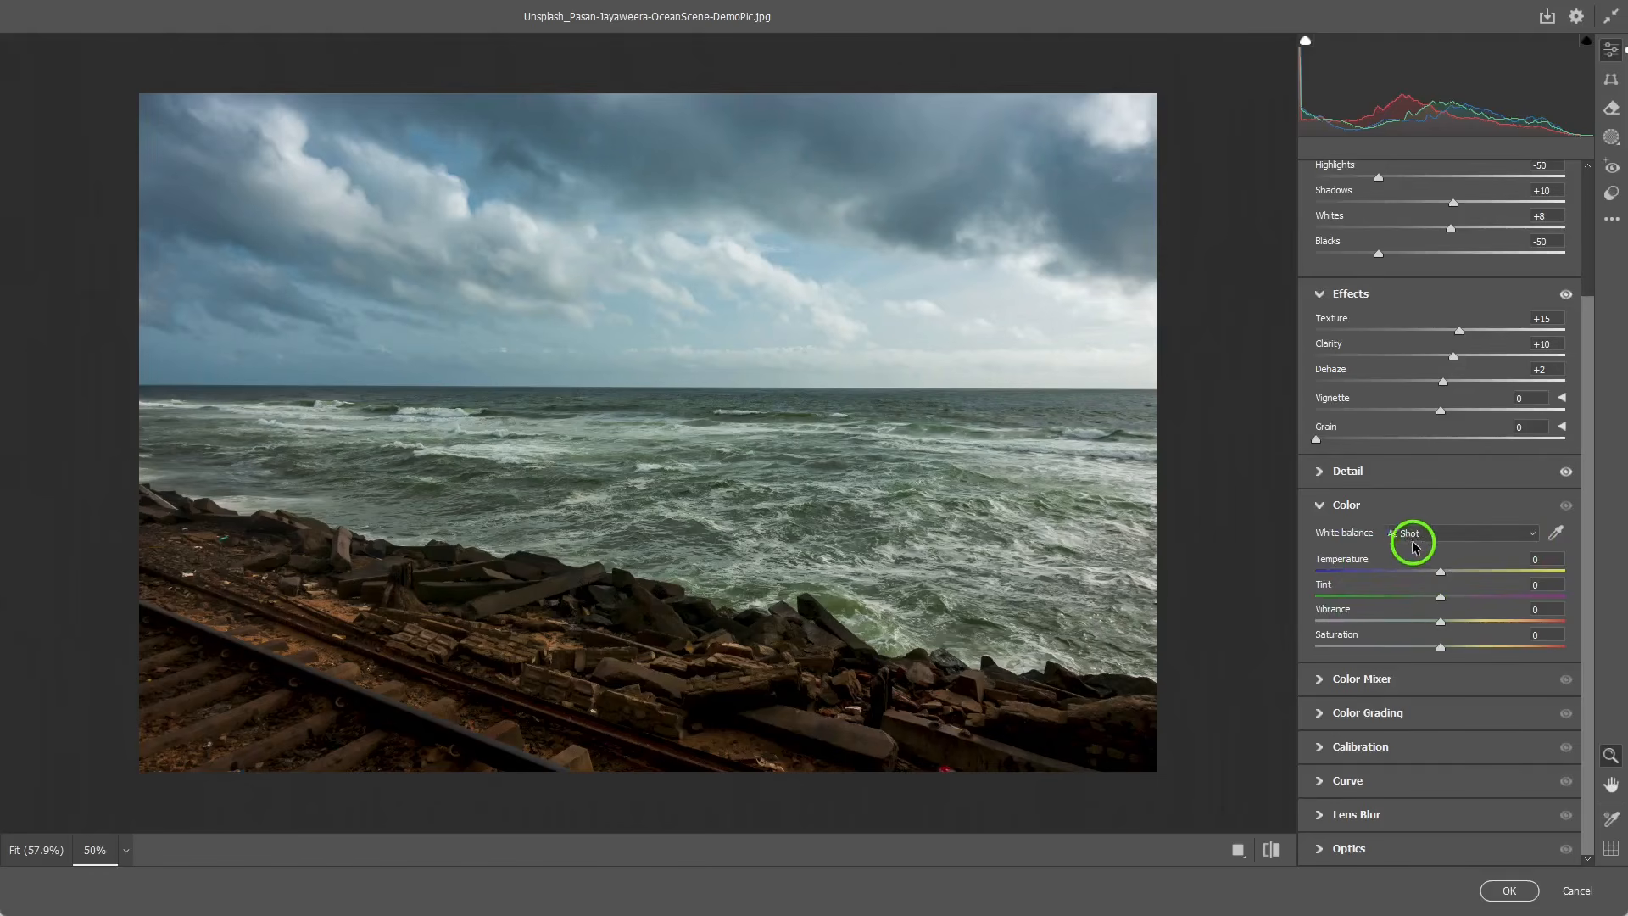
click(1532, 535)
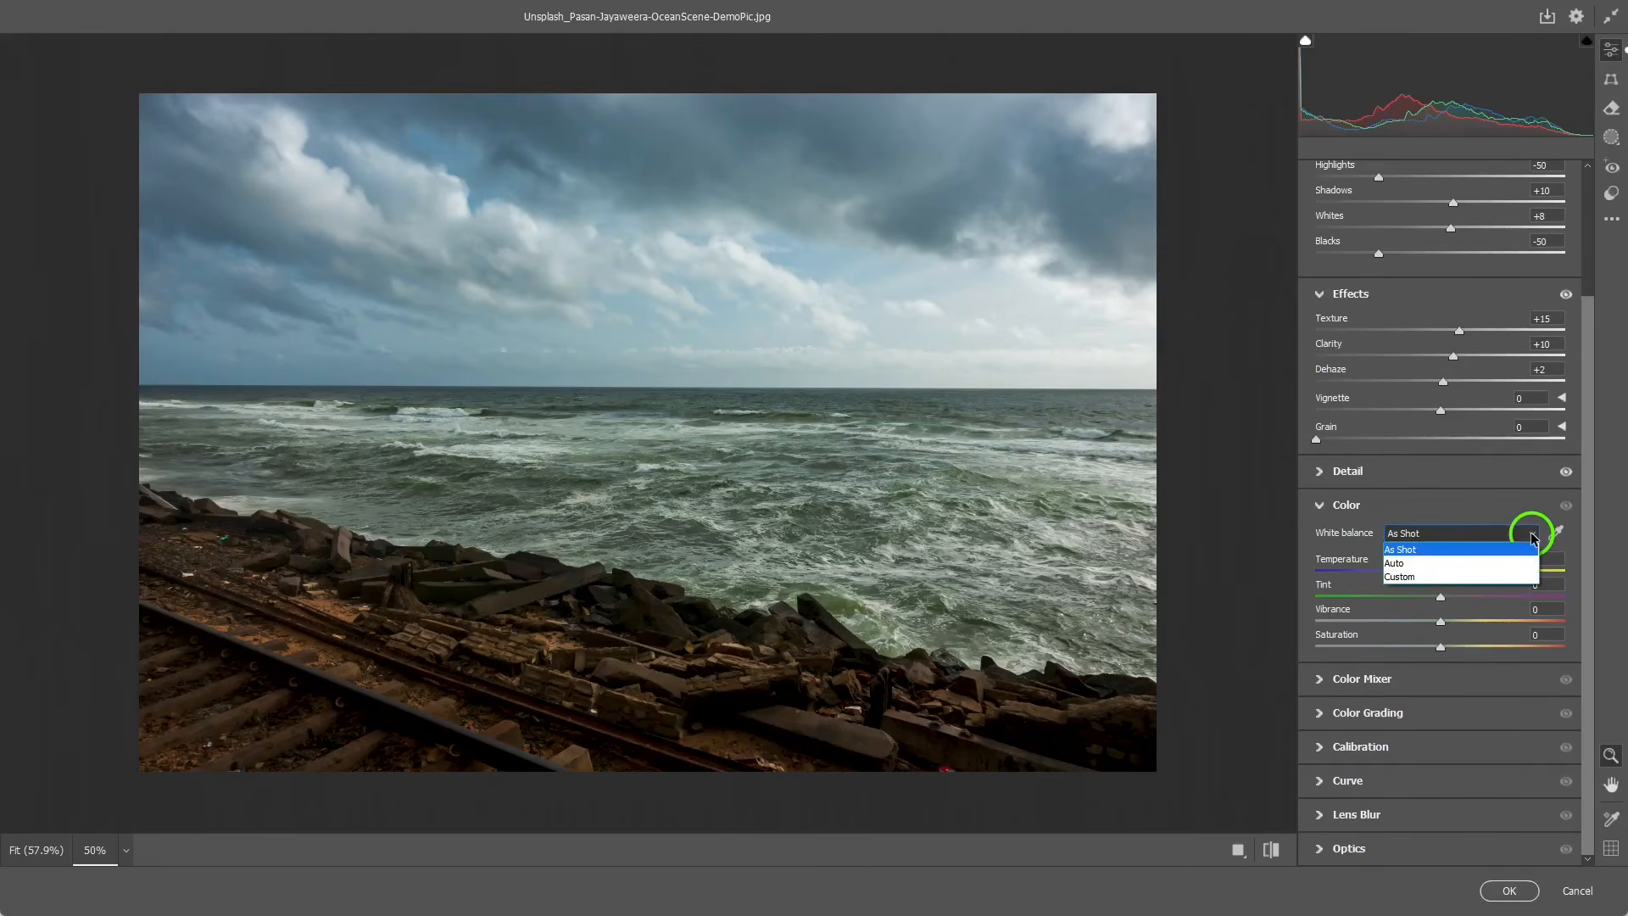
click(1410, 566)
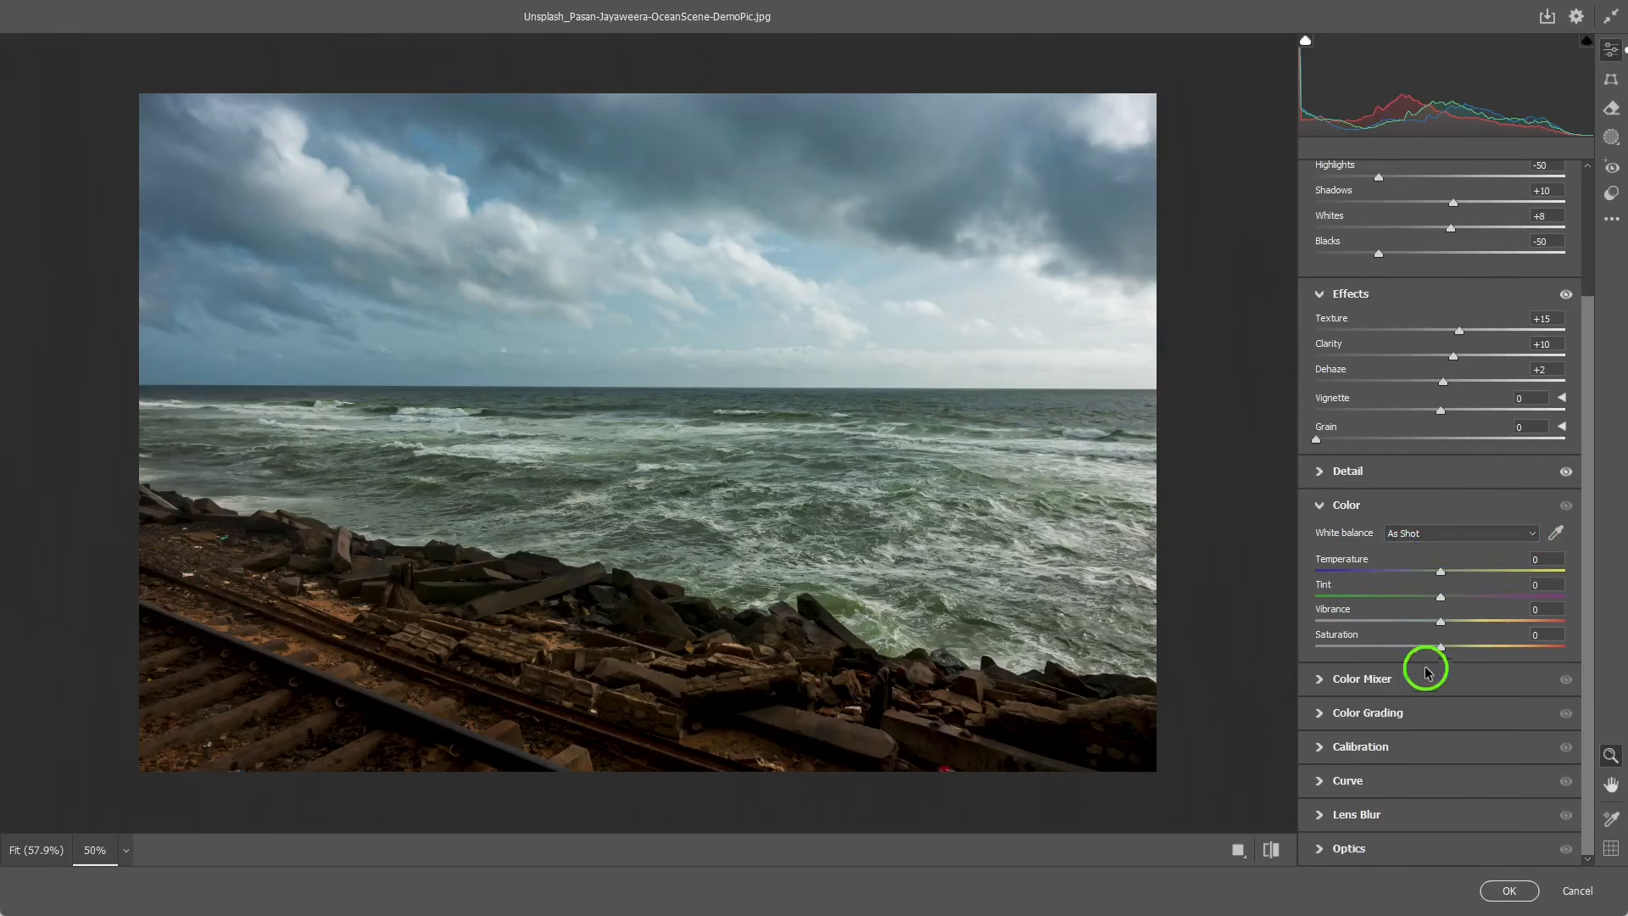
click(1425, 507)
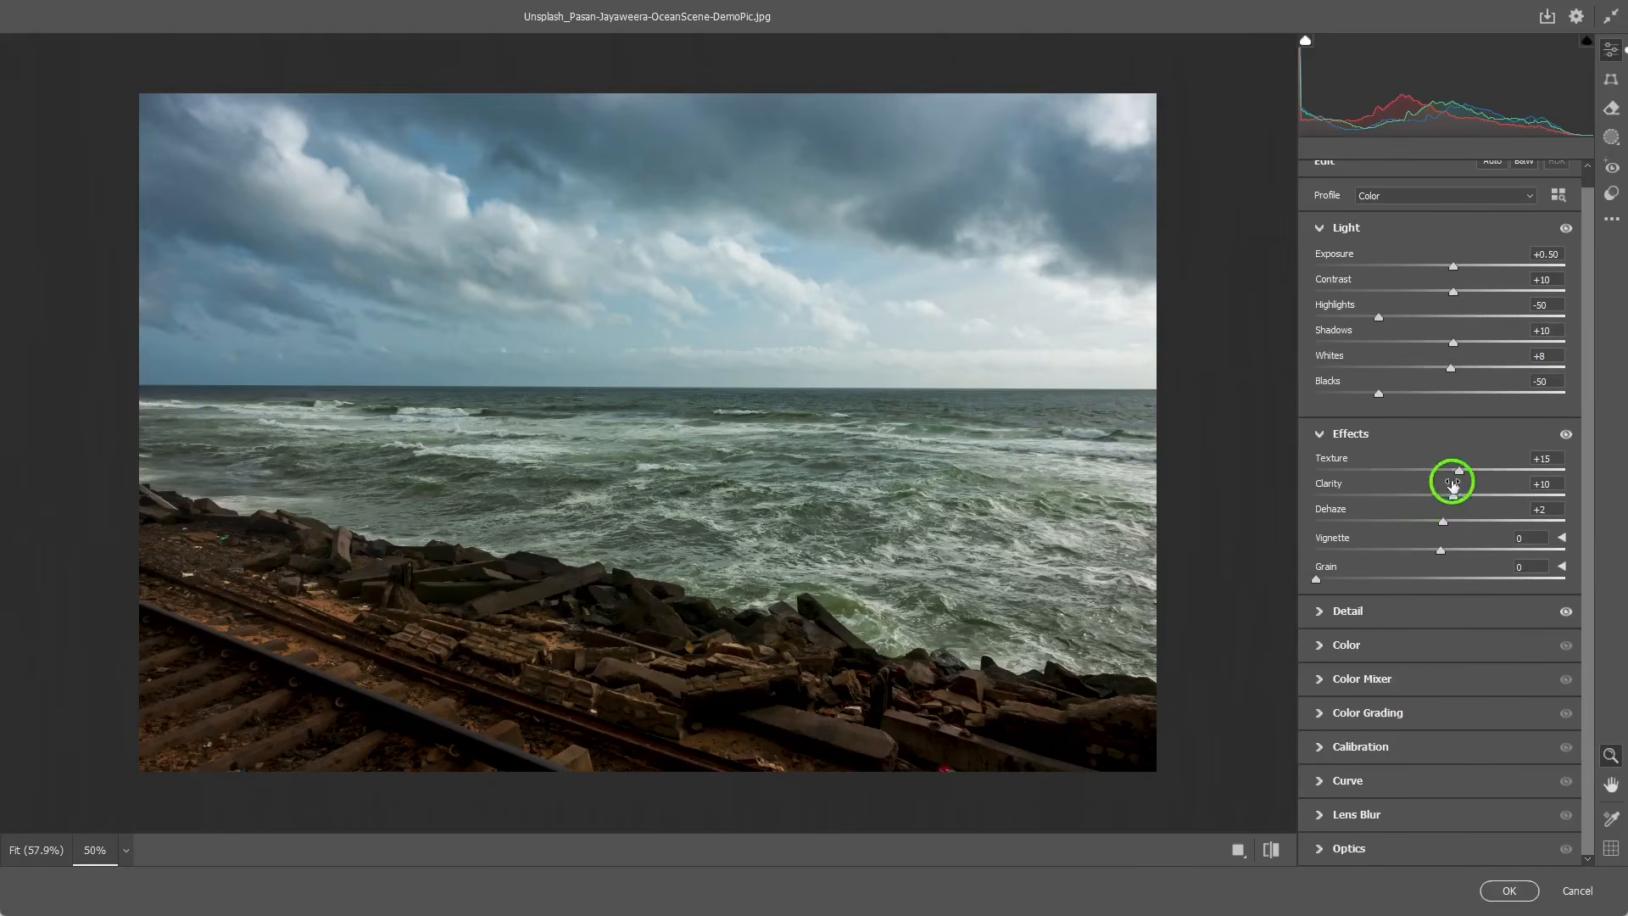
Set a custom white balance by sampling a neutral grey area of the sea below the horizon with the White Balance tool
click(1320, 647)
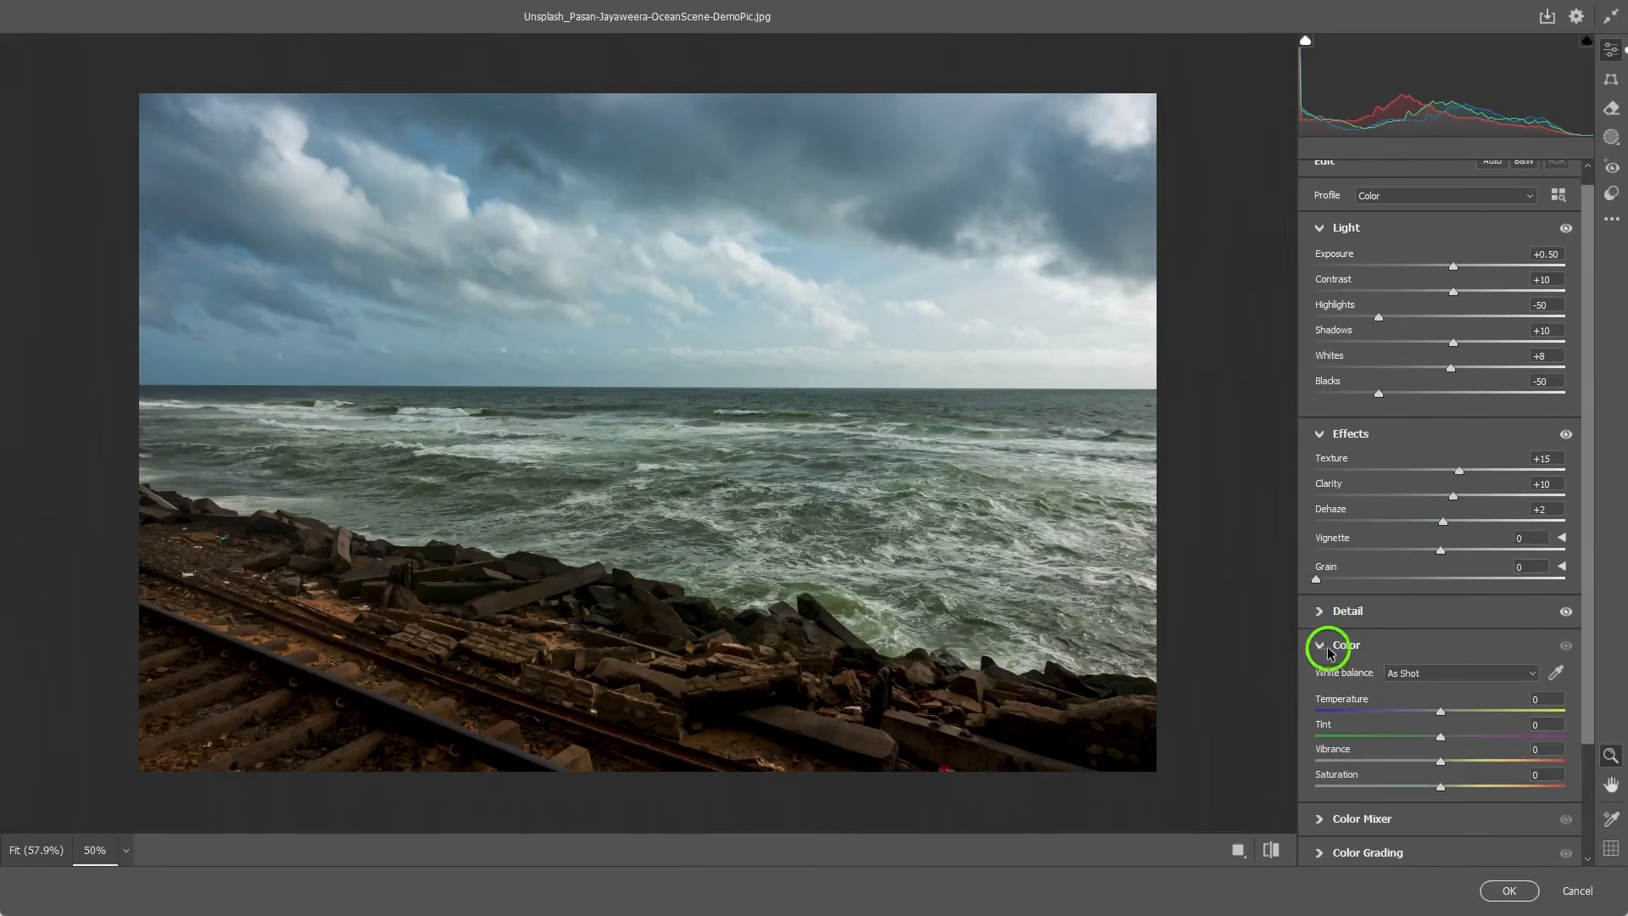
drag(1589, 646, 1585, 775)
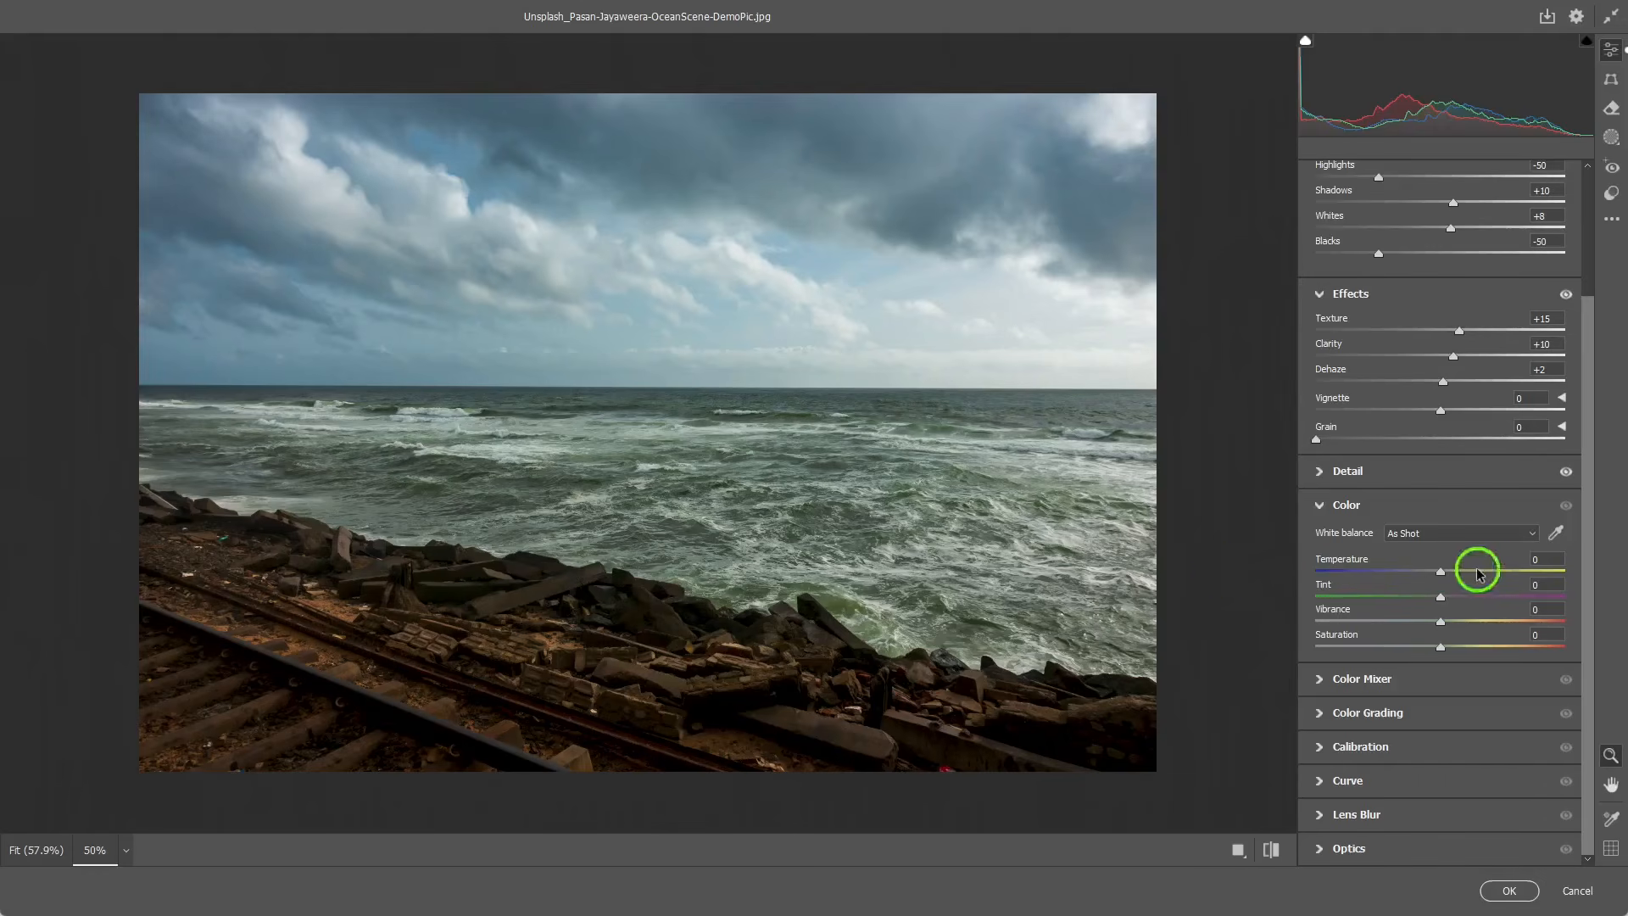
click(1558, 534)
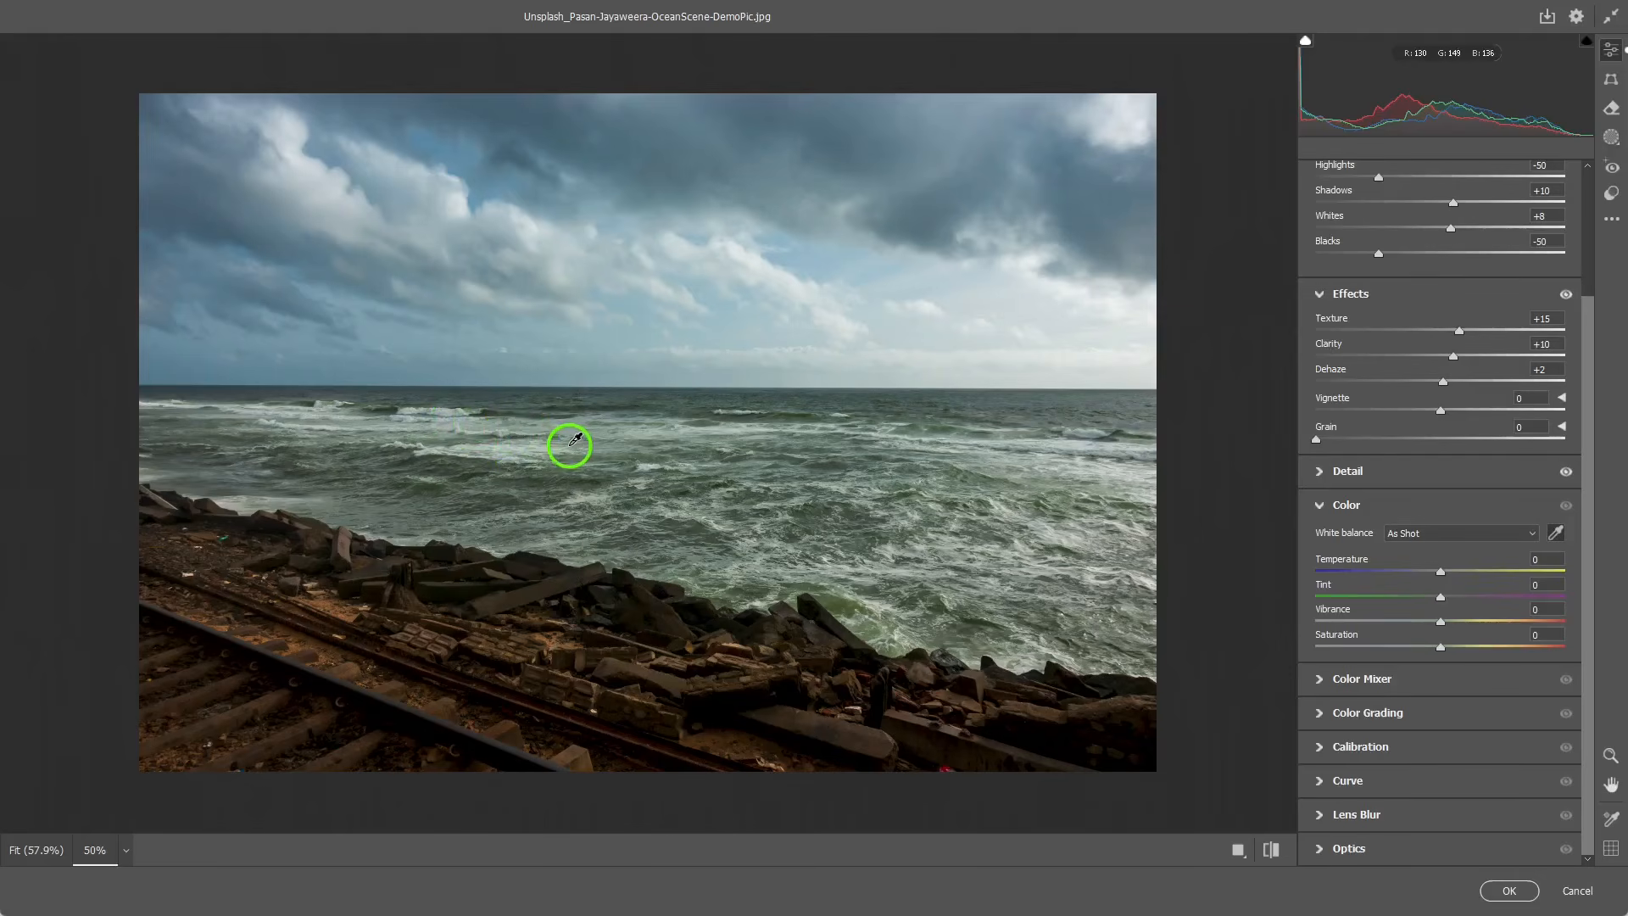
click(503, 444)
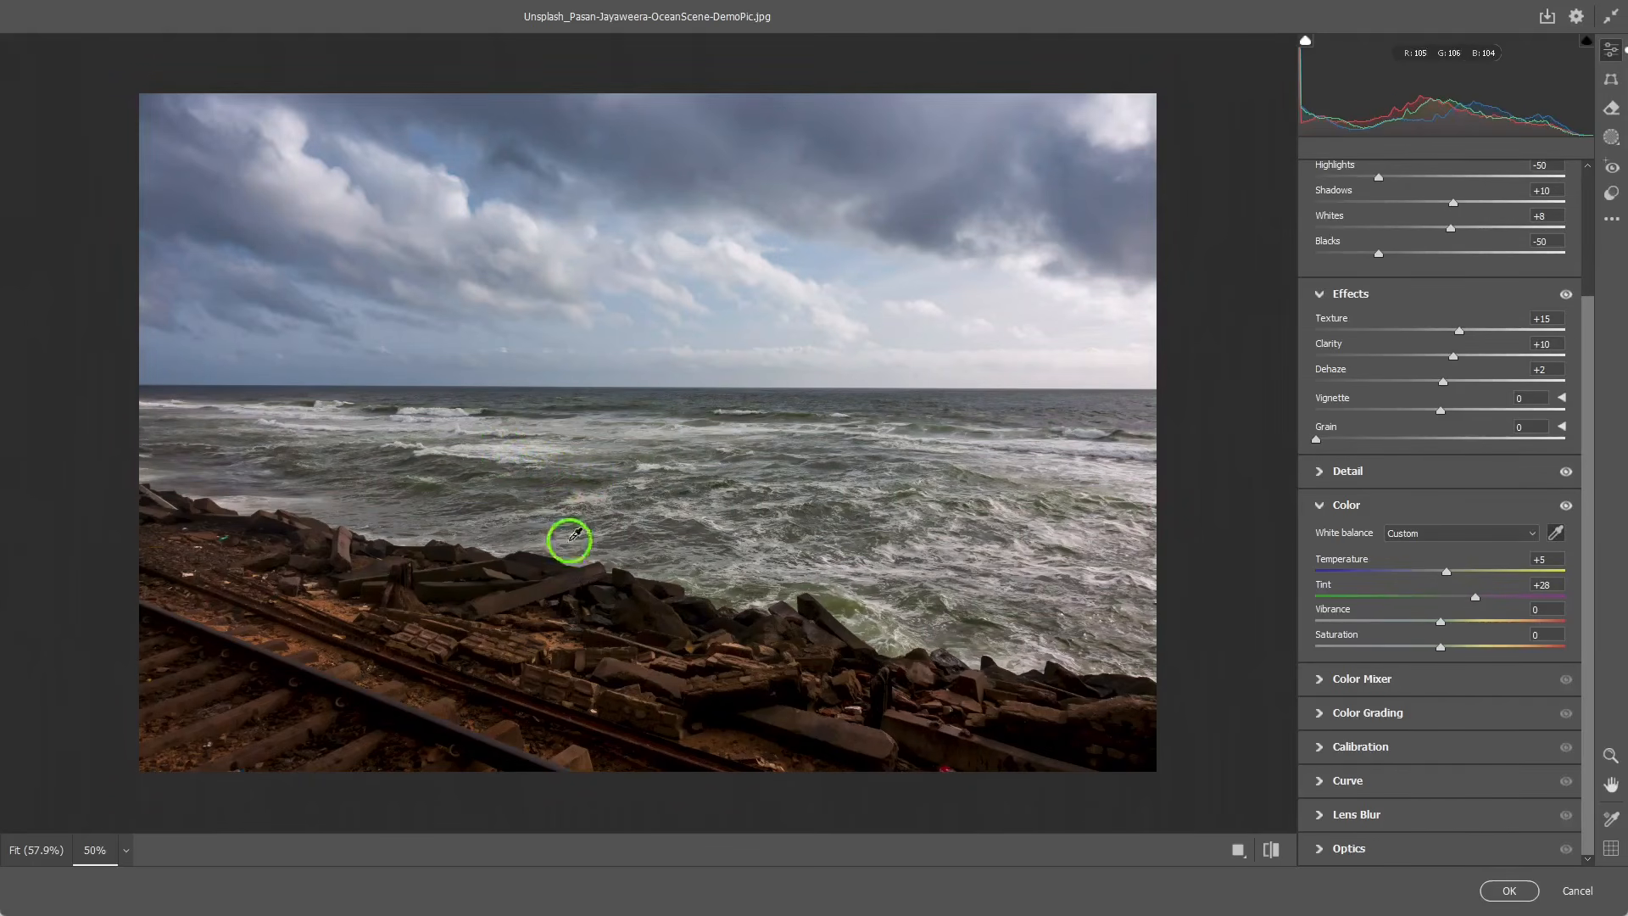
Compare the image with and without the Color adjustments, leaving them switched on, and set Vibrance to +40
click(1567, 507)
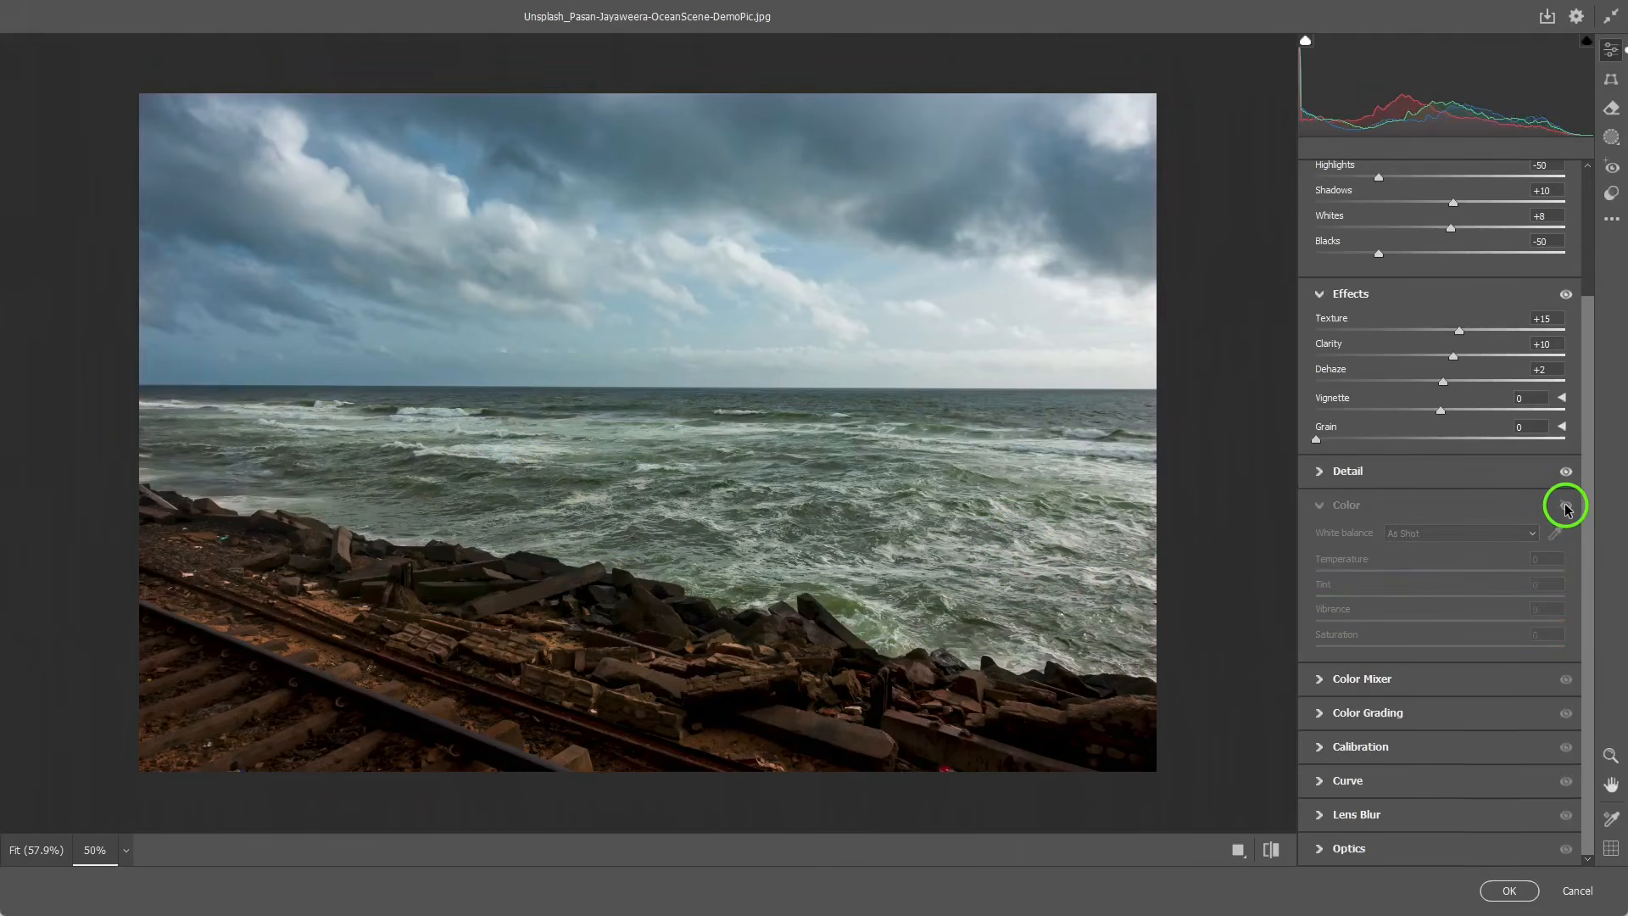
click(1567, 507)
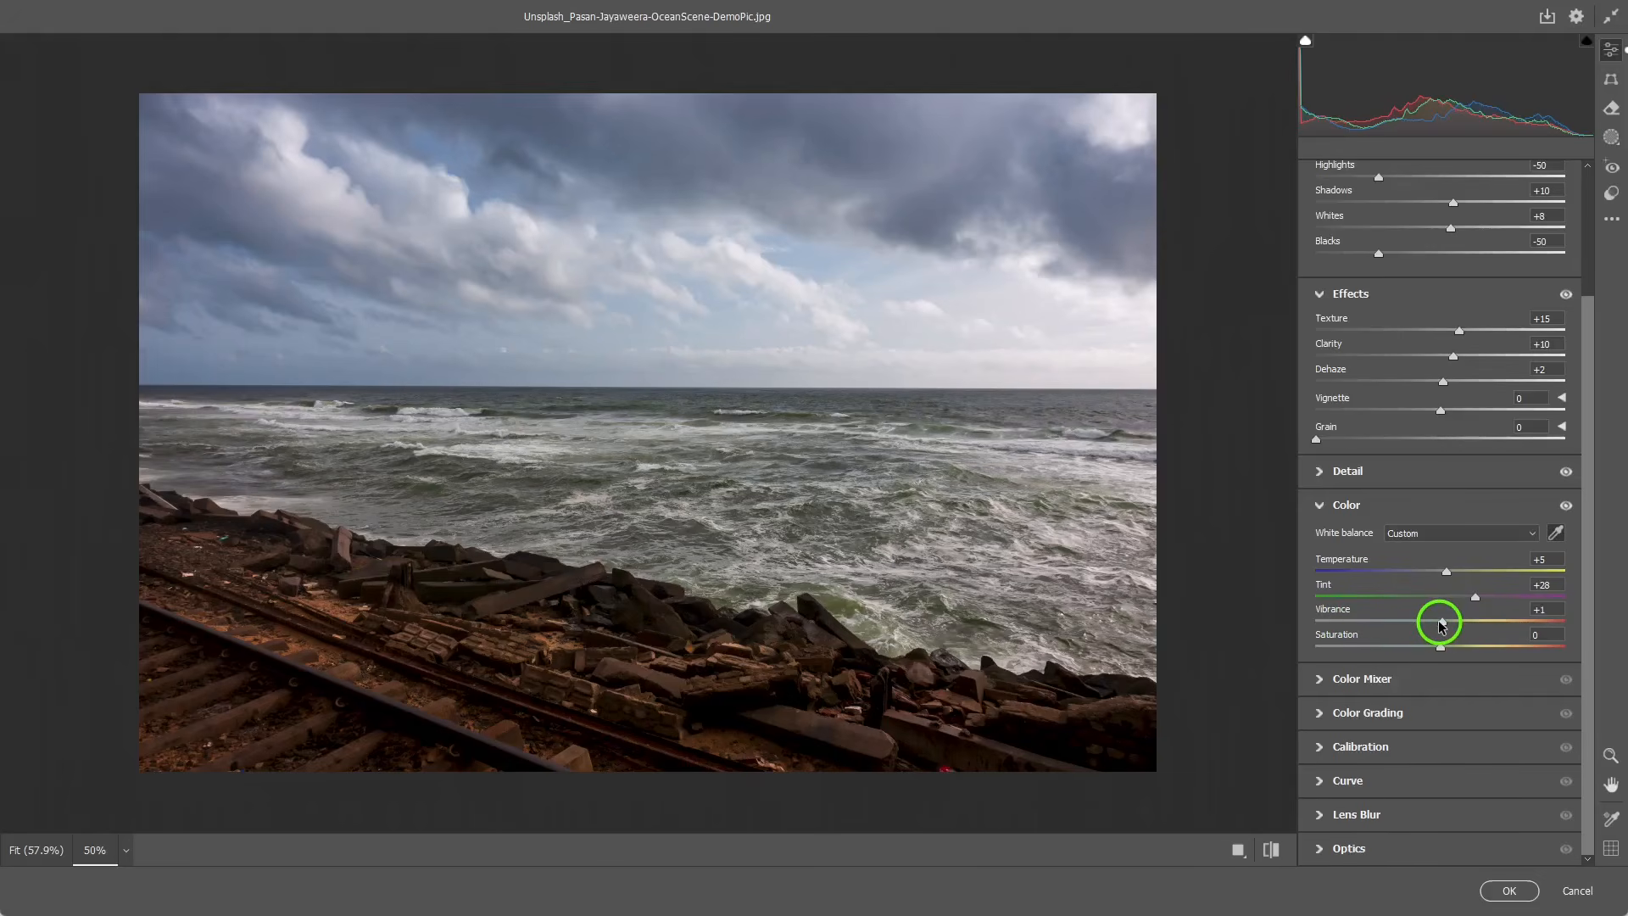
drag(1444, 626, 1486, 628)
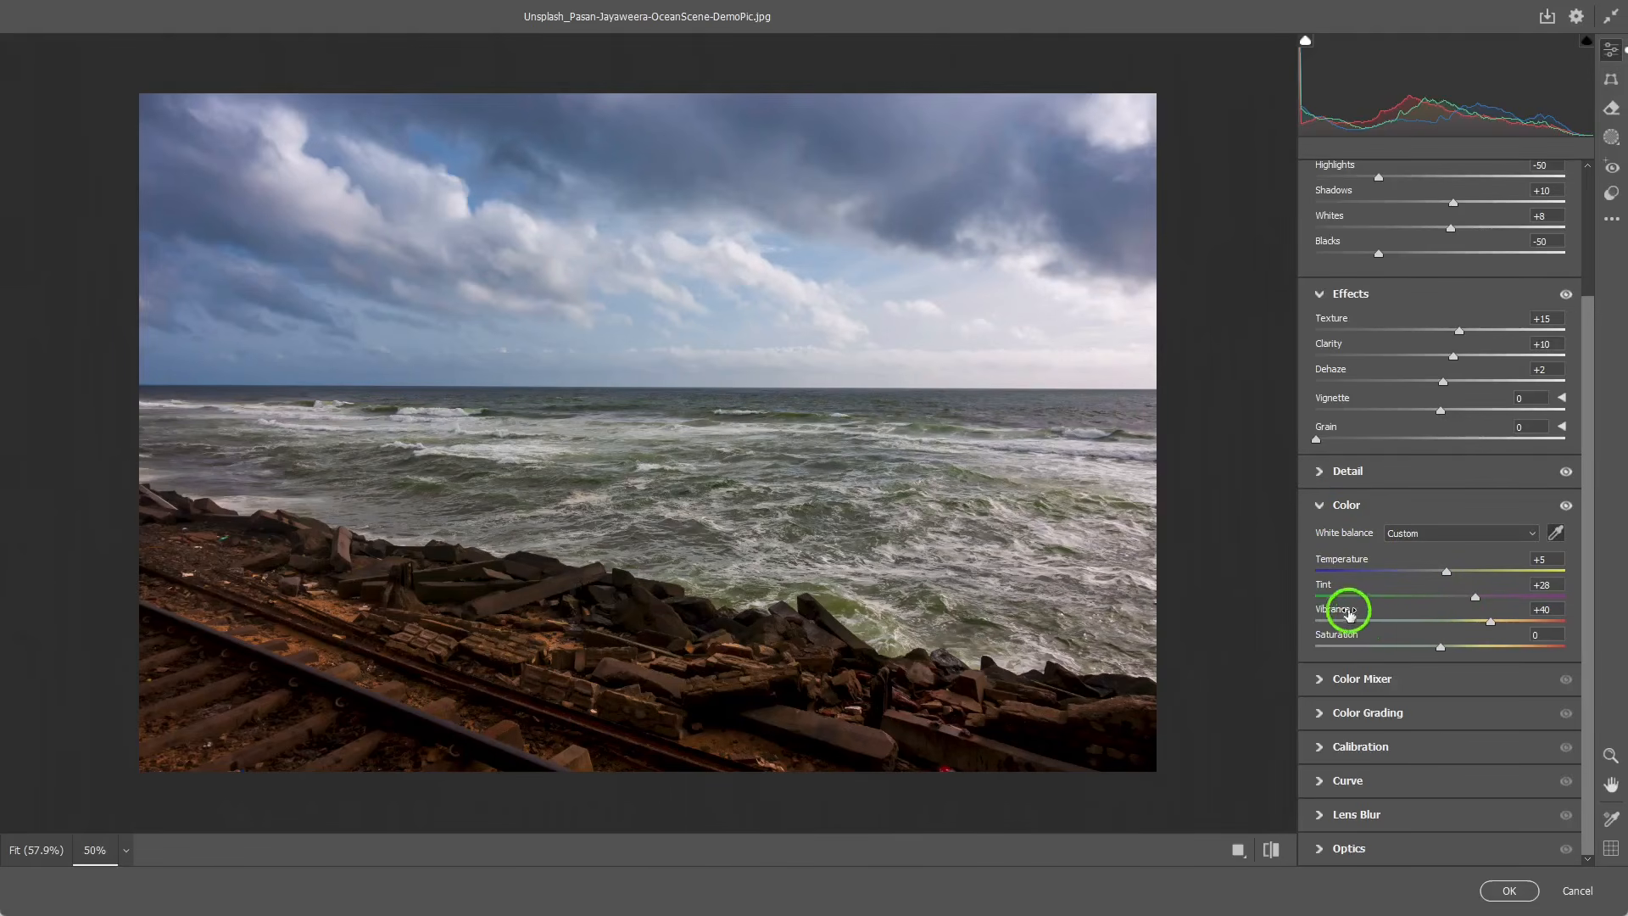
click(1320, 506)
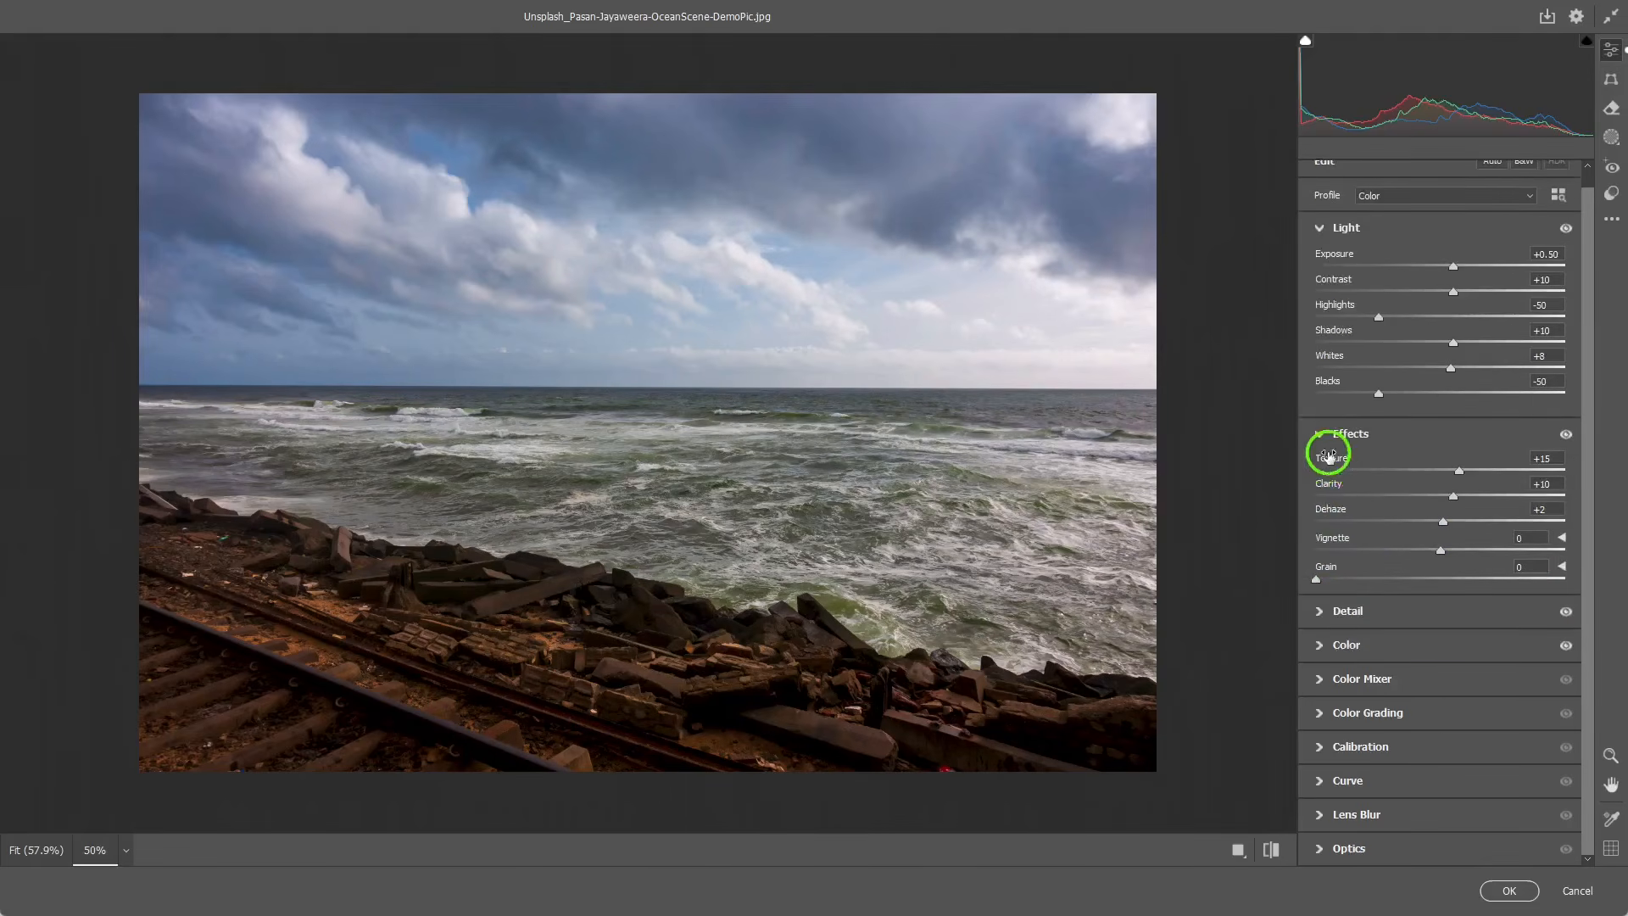
In the Color Mixer, set the blues to Saturation +10 and Luminance +20
click(1319, 679)
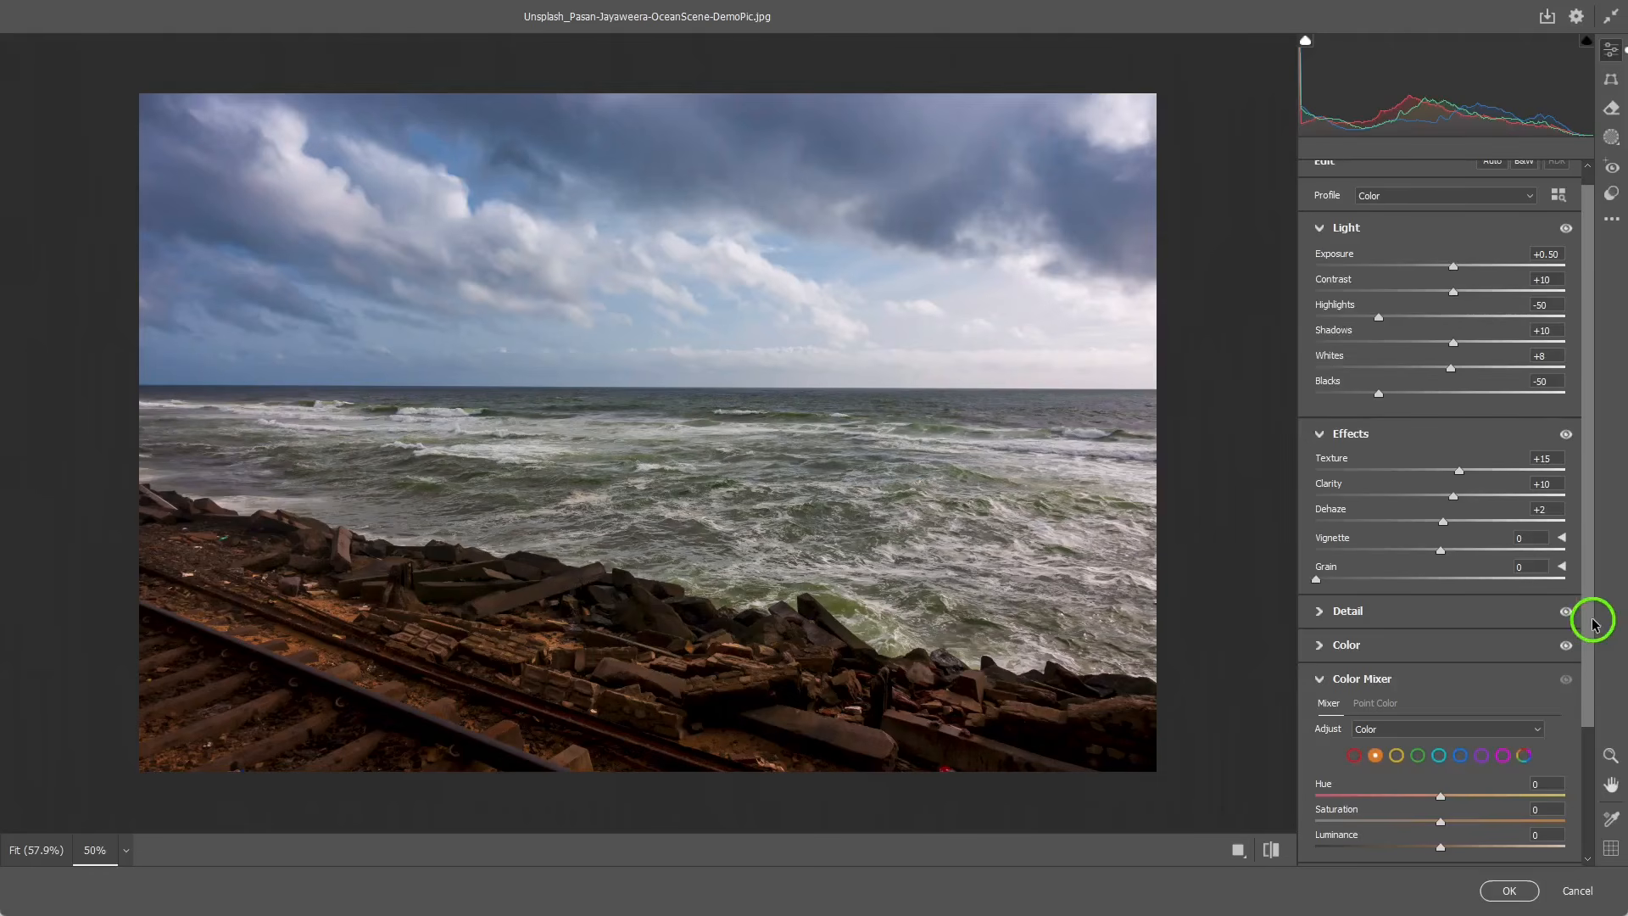
drag(1591, 634, 1576, 766)
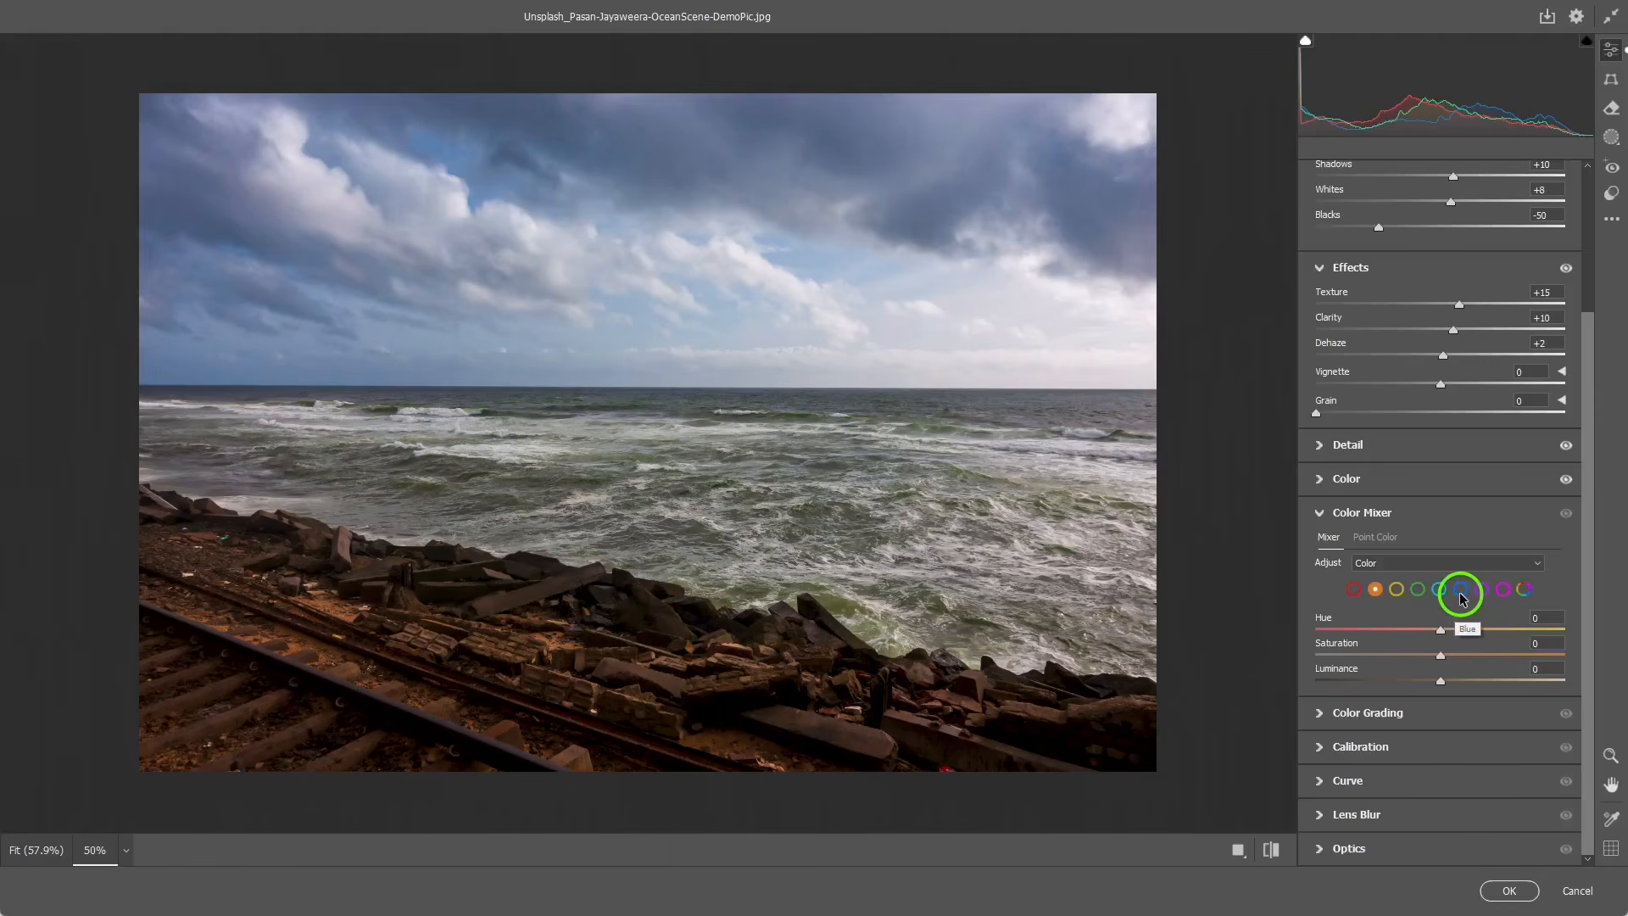
scroll(1462, 599, up, 1)
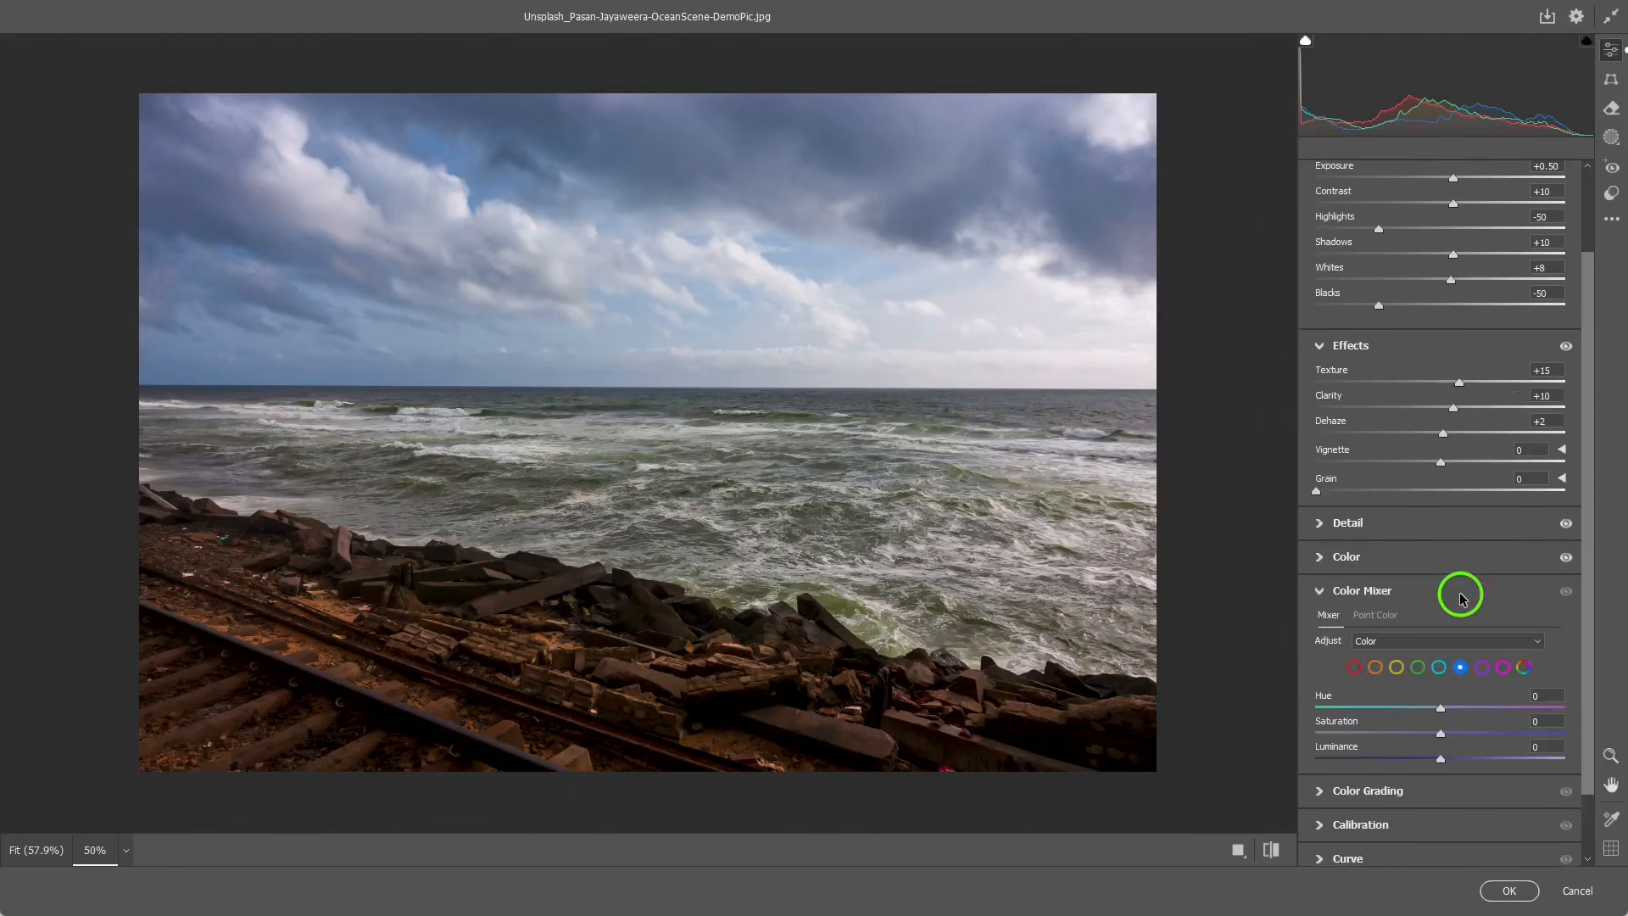
click(1461, 668)
drag(1593, 666, 1588, 741)
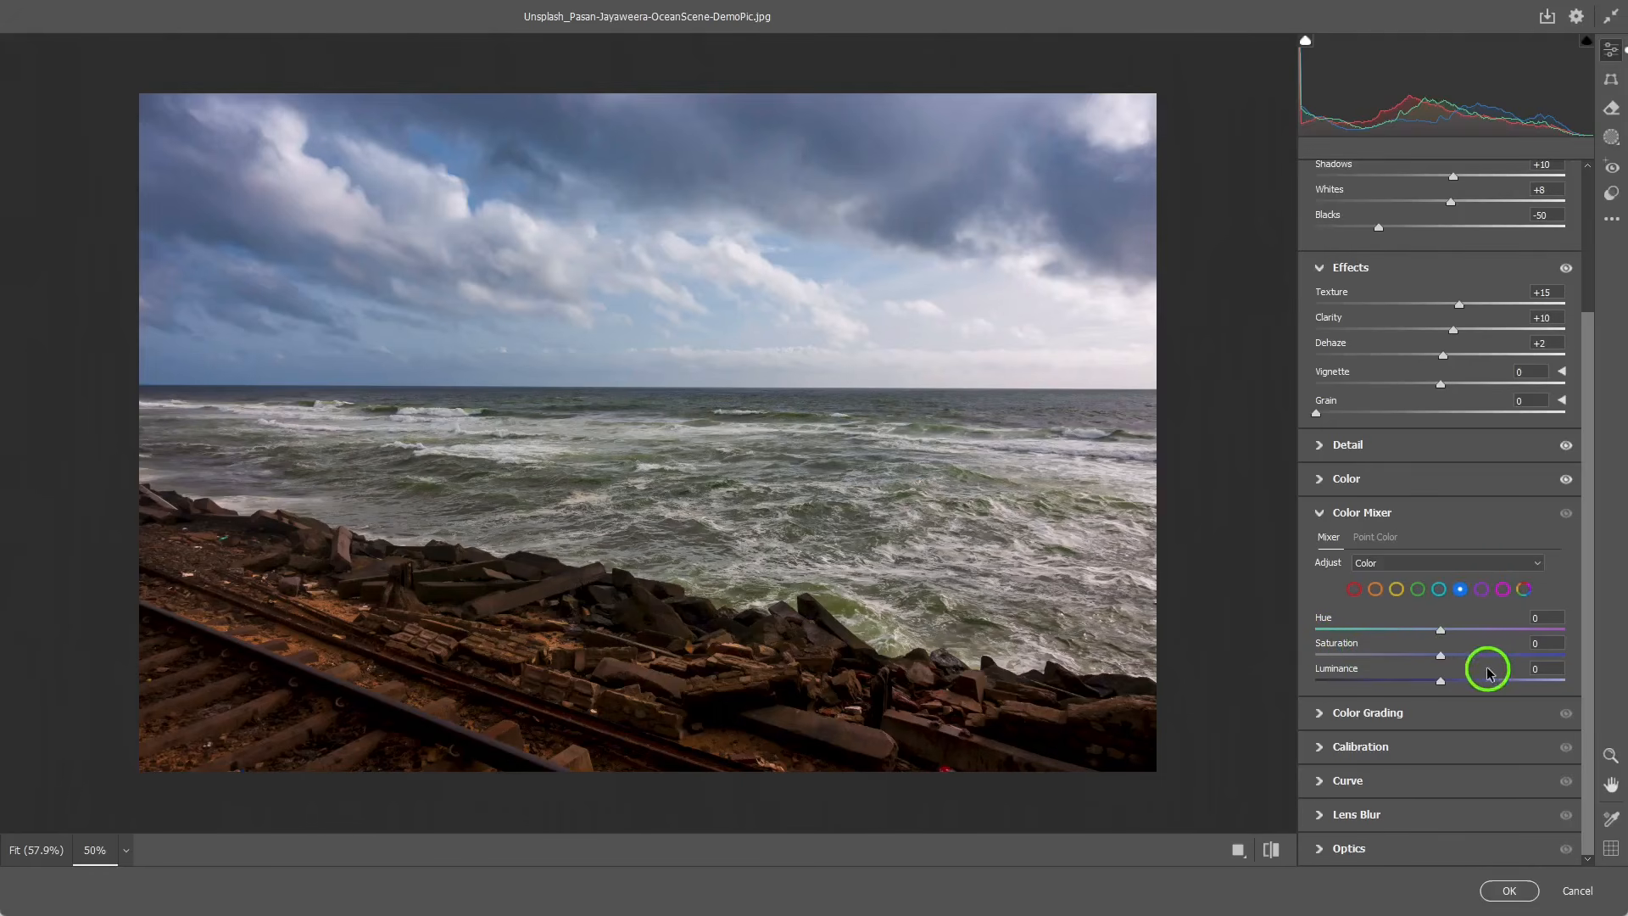
drag(1444, 659, 1452, 660)
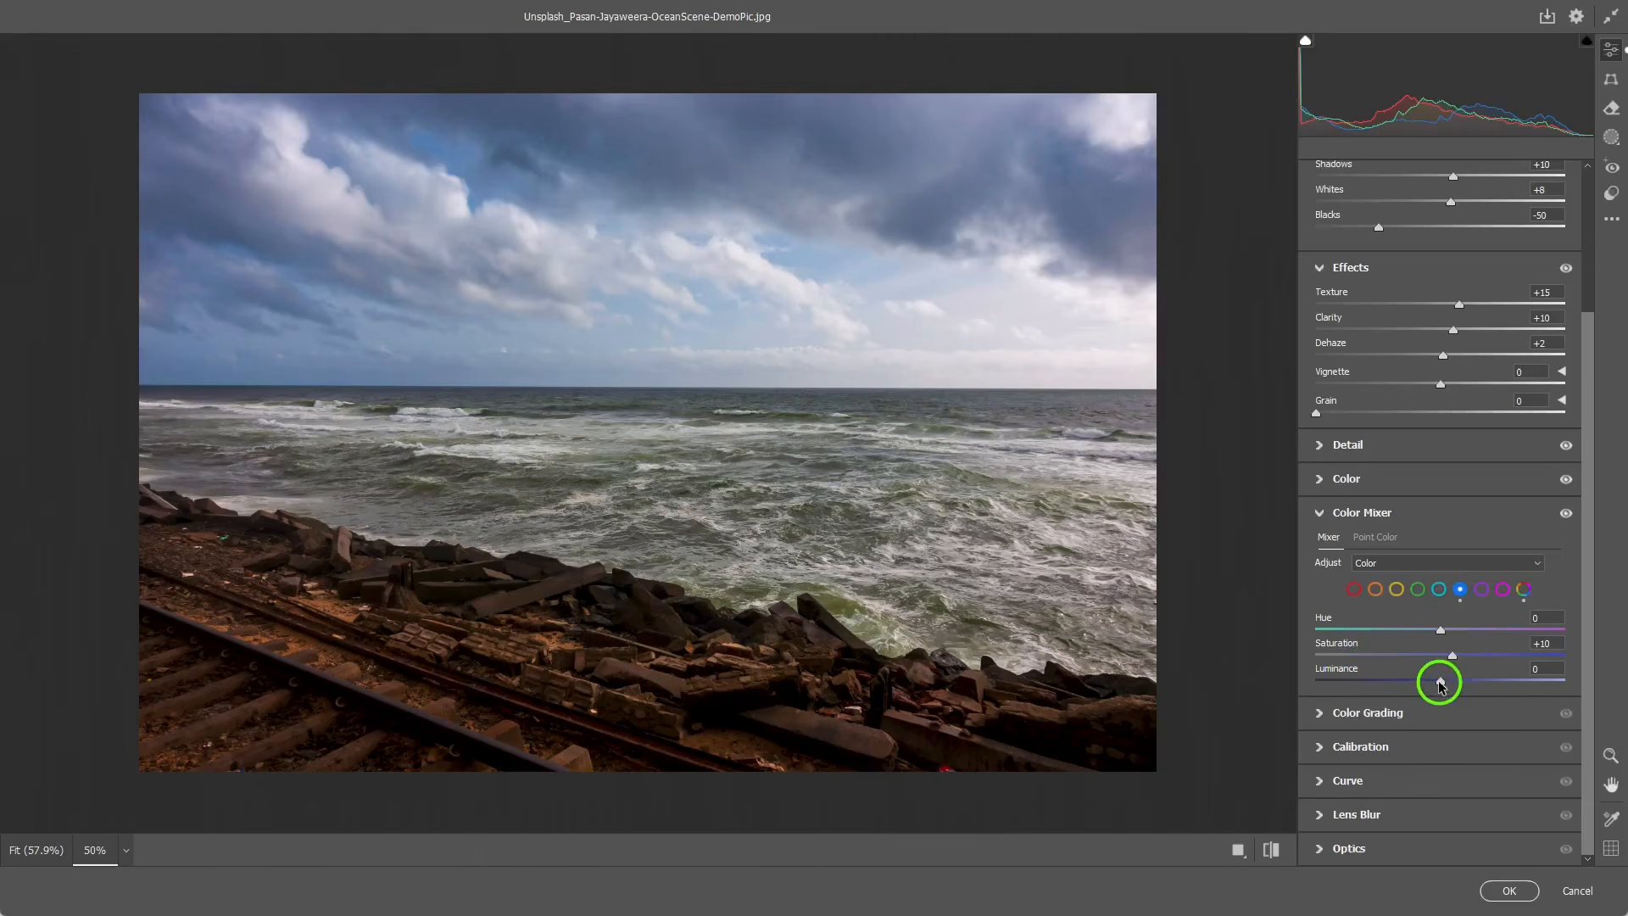
drag(1445, 684, 1468, 687)
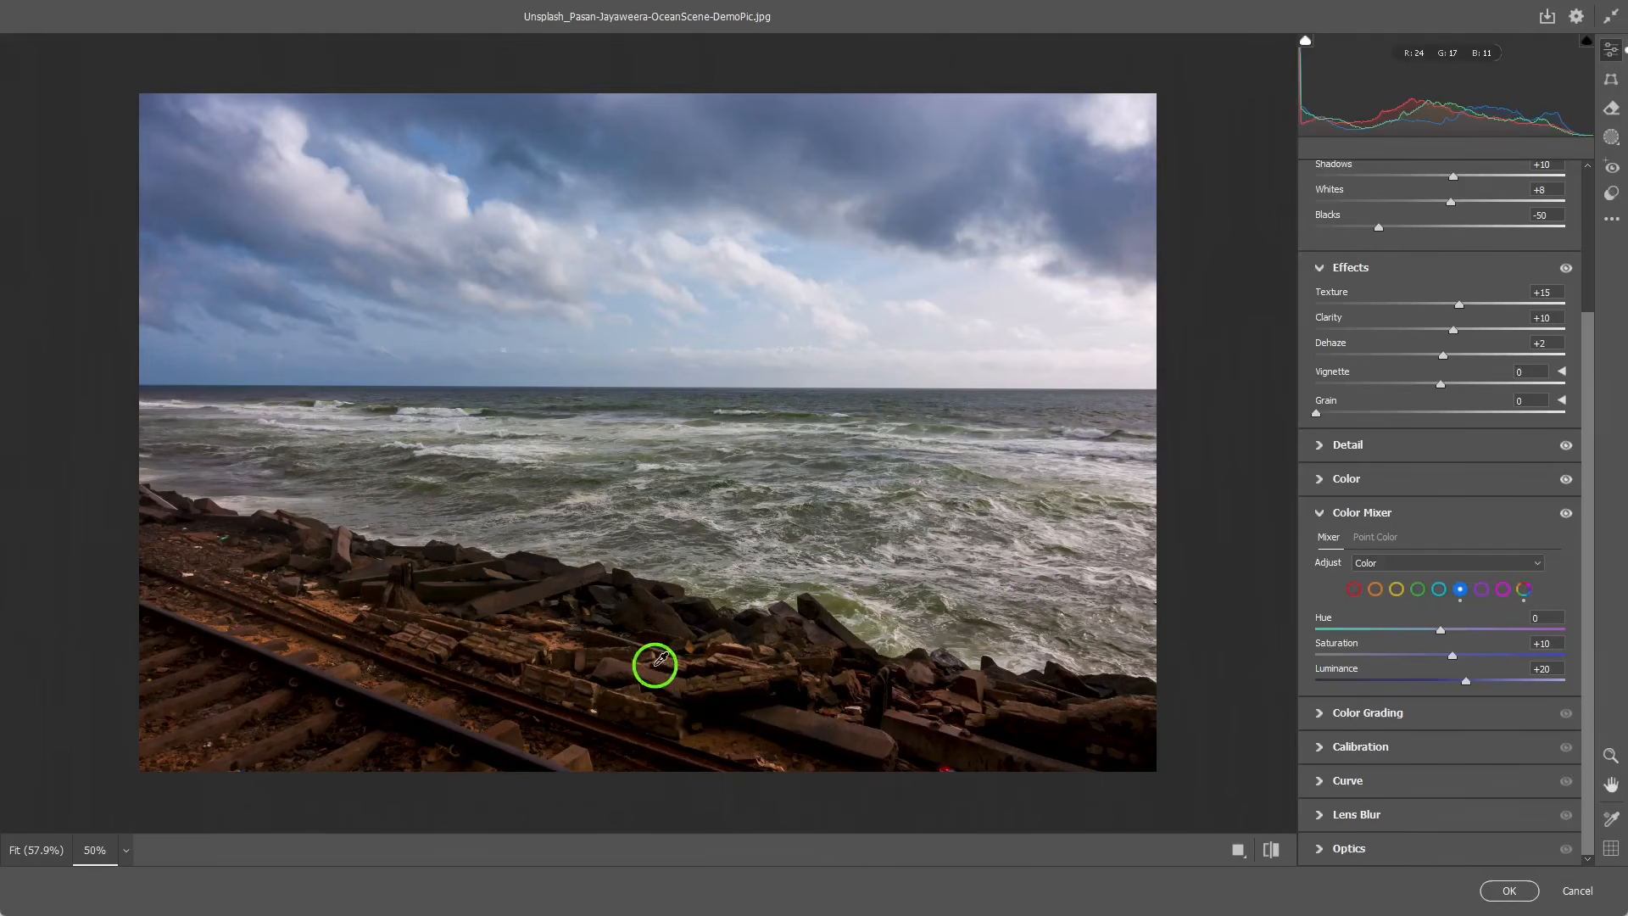
Set the oranges in the Color Mixer to Saturation -20 and Luminance +25, and finish the Color Mixer adjustments
click(1375, 592)
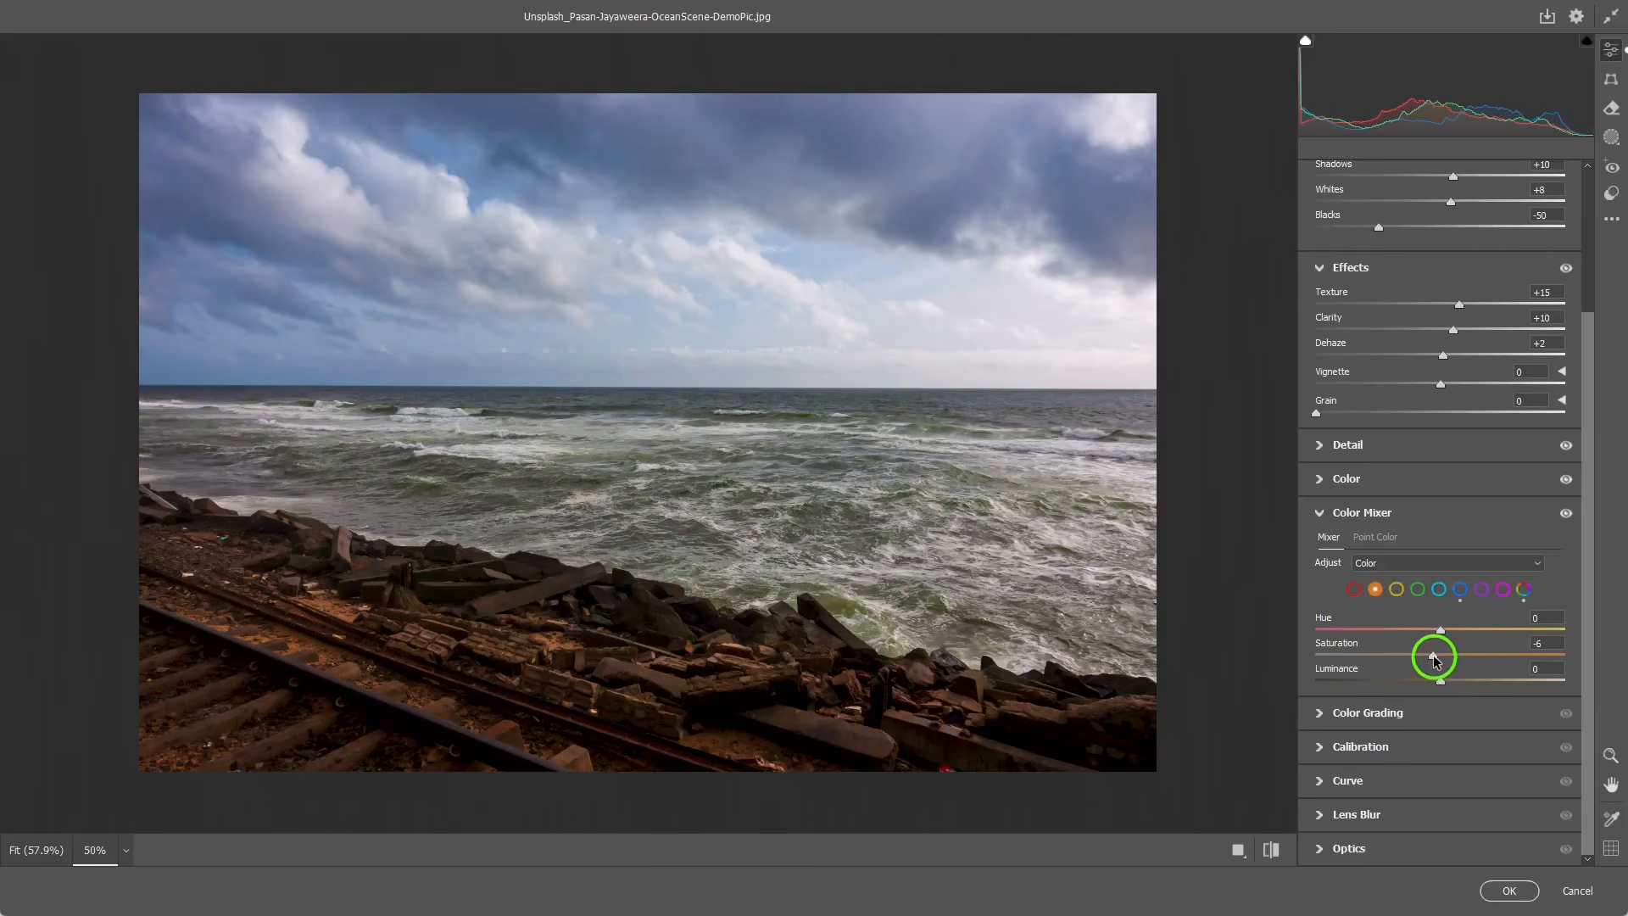
drag(1427, 660, 1419, 662)
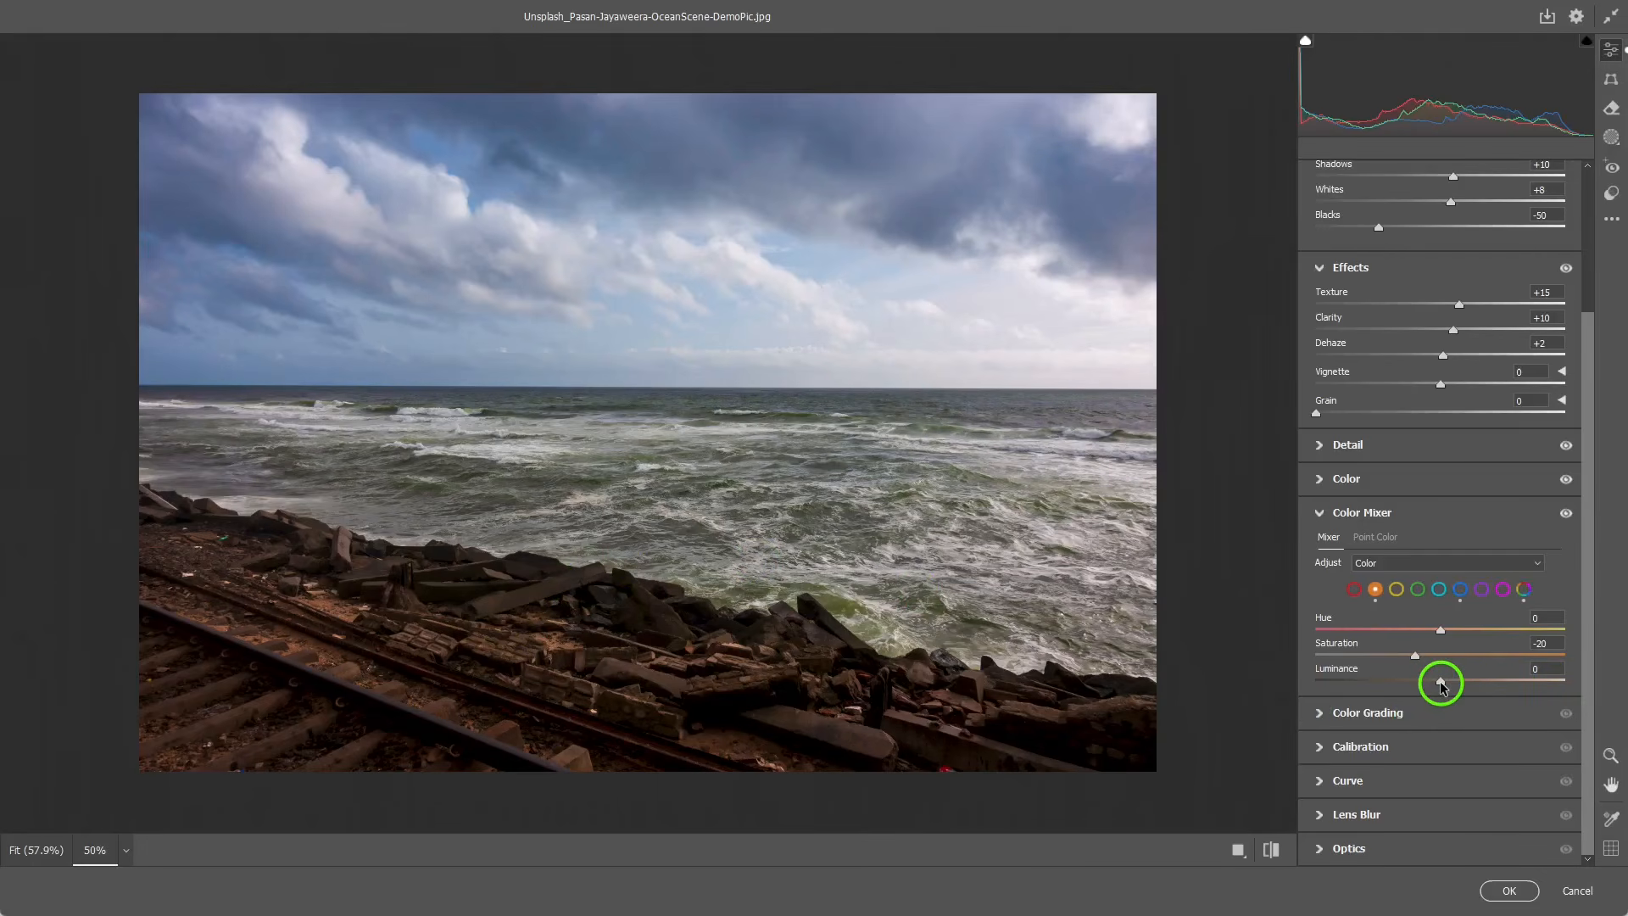
drag(1442, 687, 1470, 690)
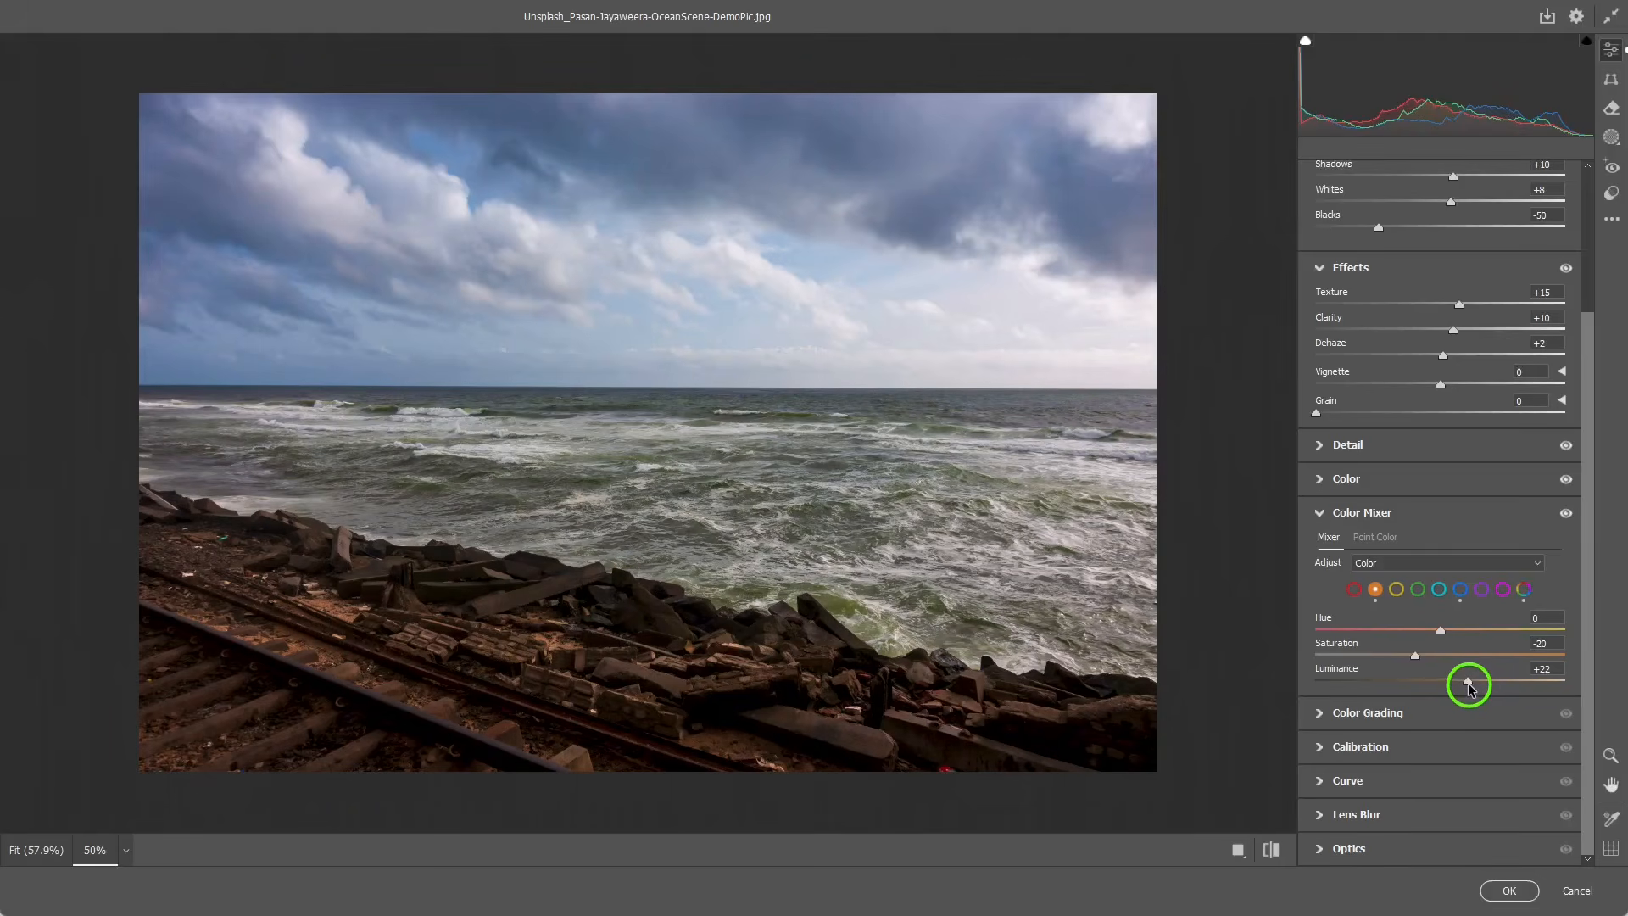
drag(1470, 689, 1473, 688)
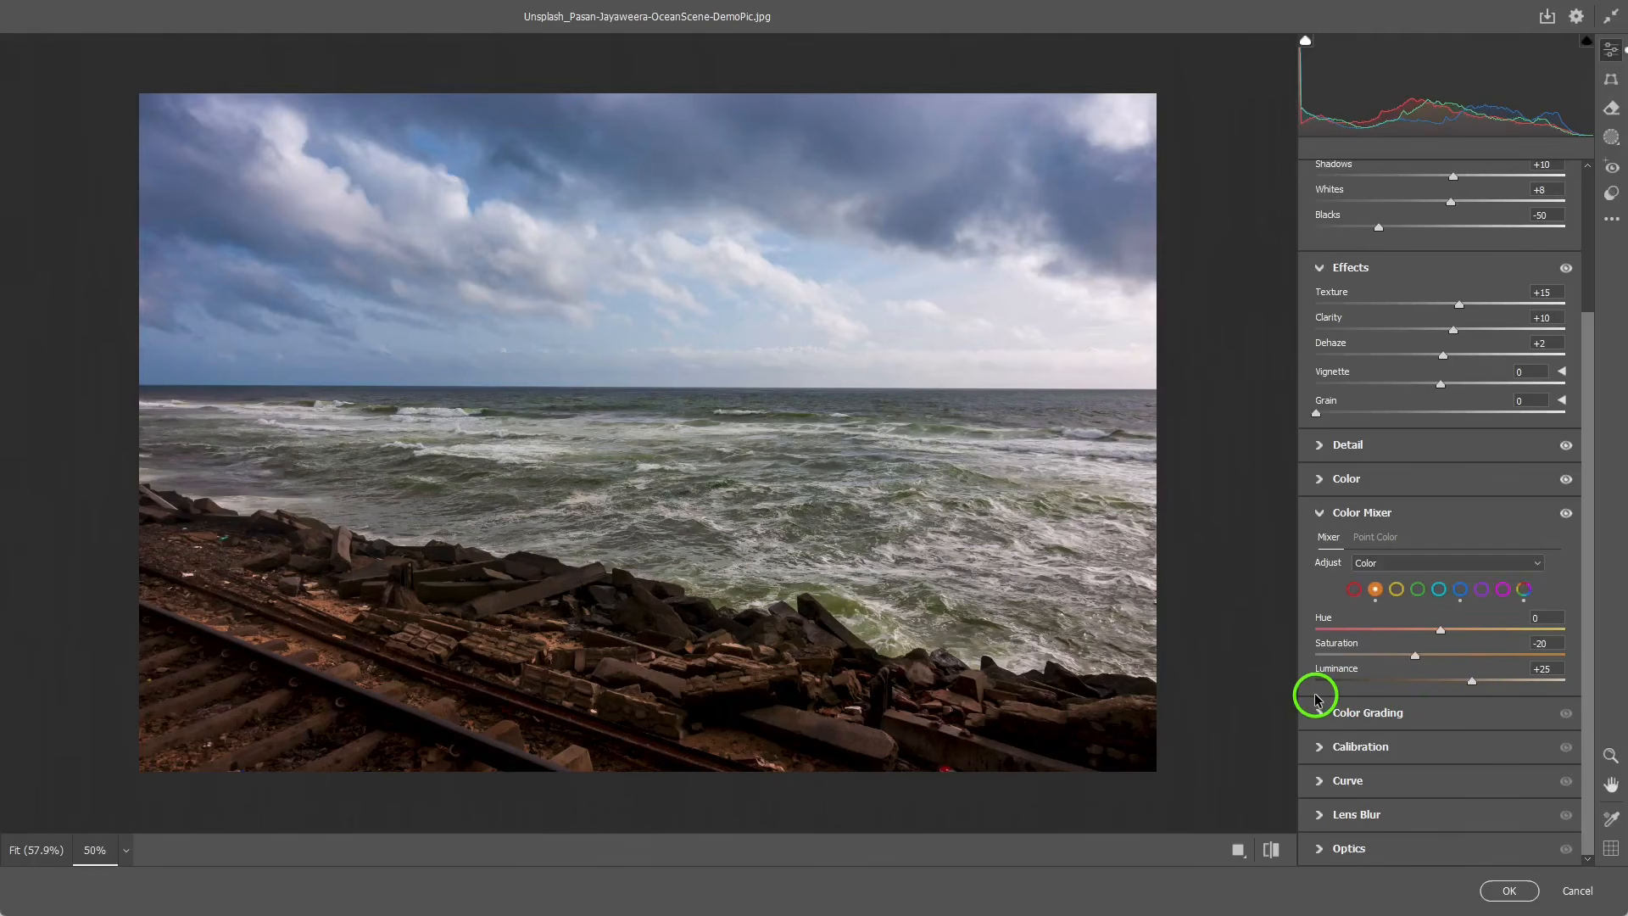
click(1320, 516)
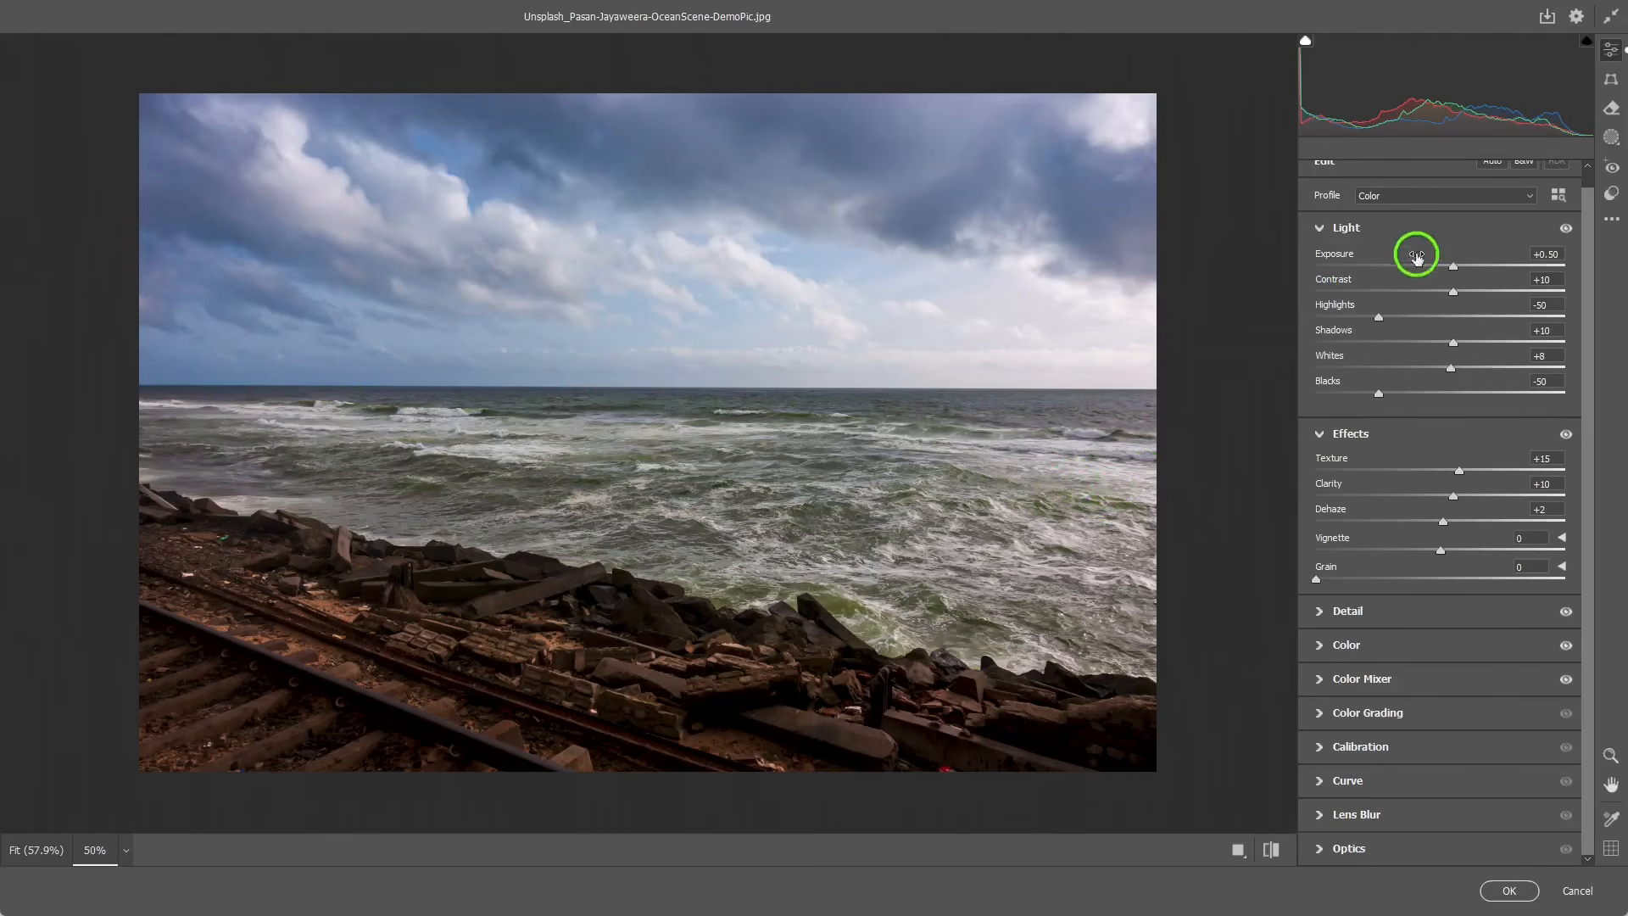
Straighten the horizon with the Auto Upright correction in Geometry, and apply the Camera Raw Filter to the duplicate layer
click(1612, 85)
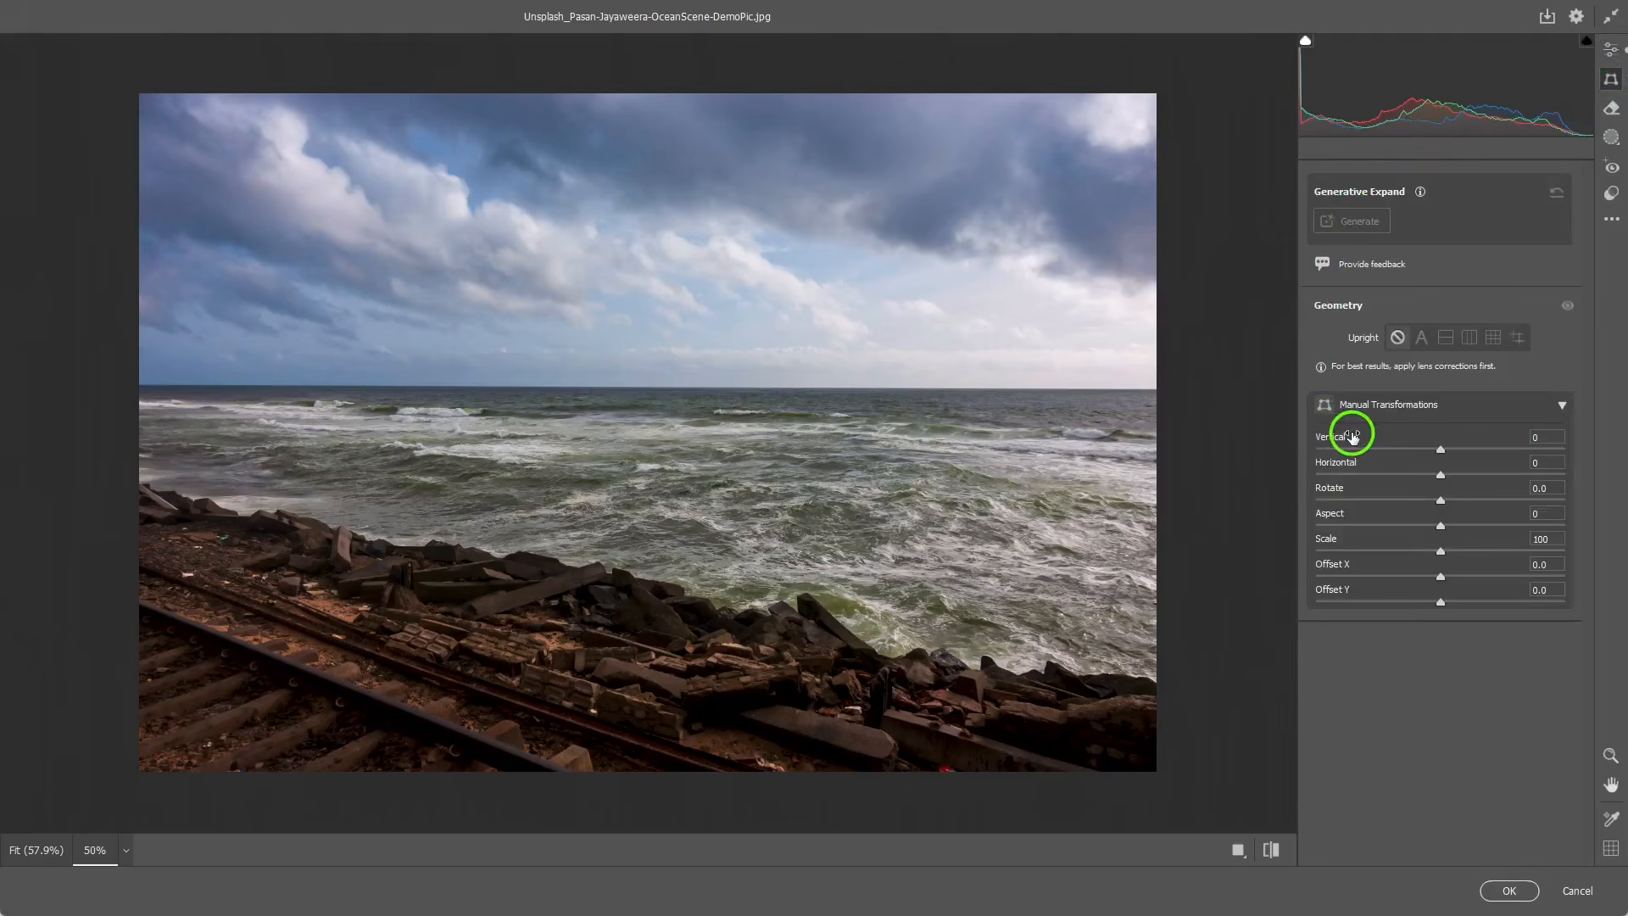
click(1422, 342)
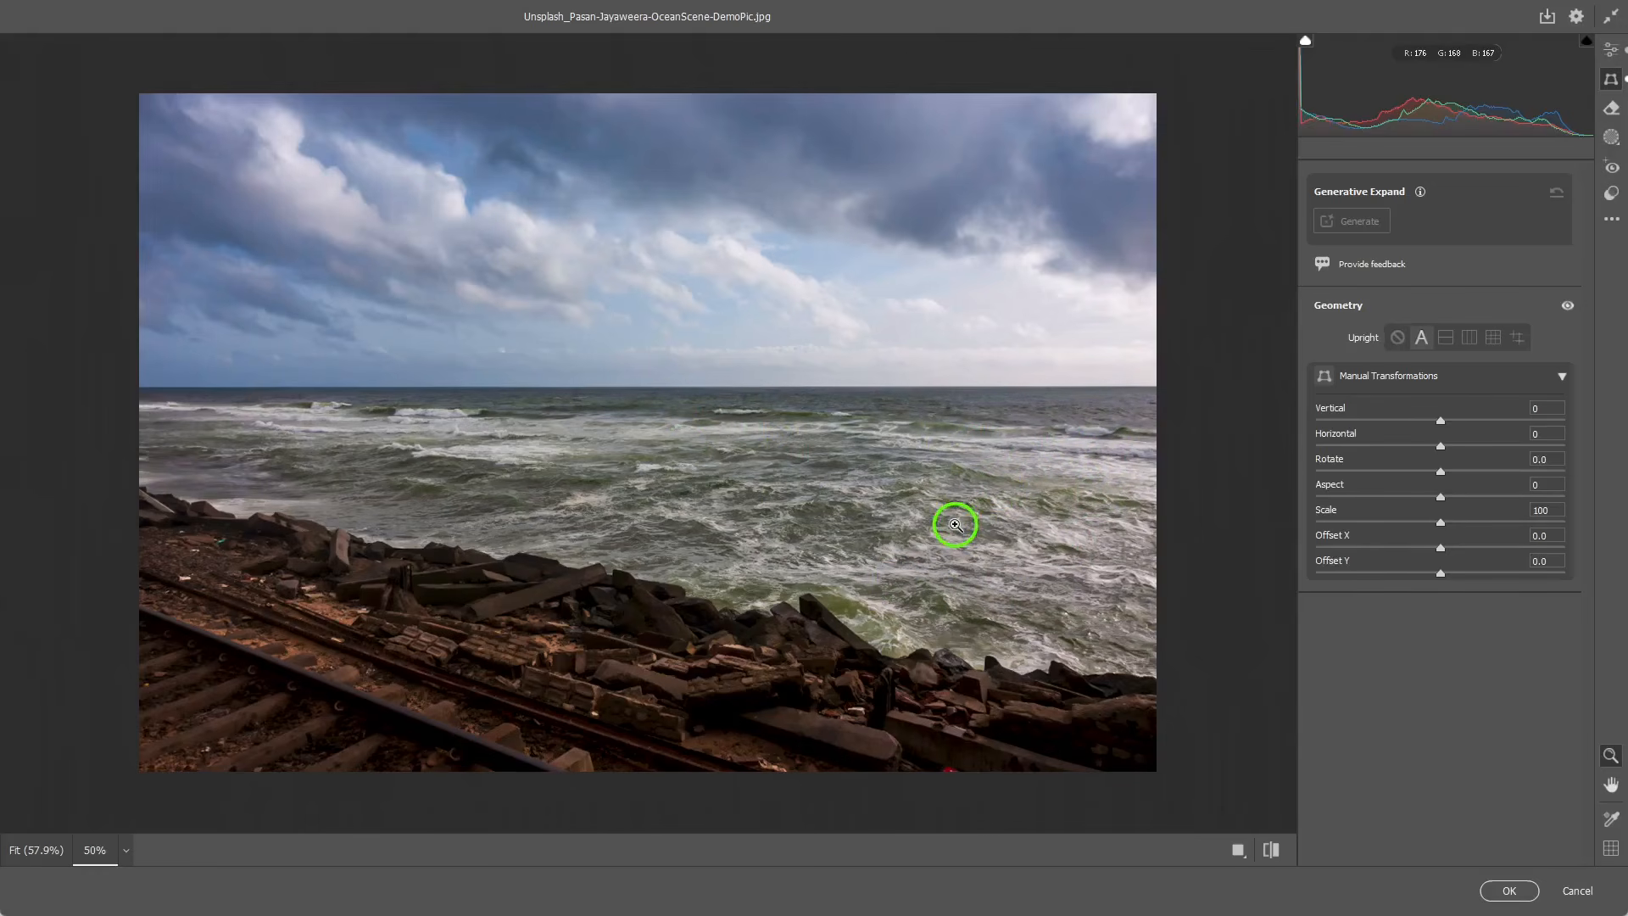
click(1611, 54)
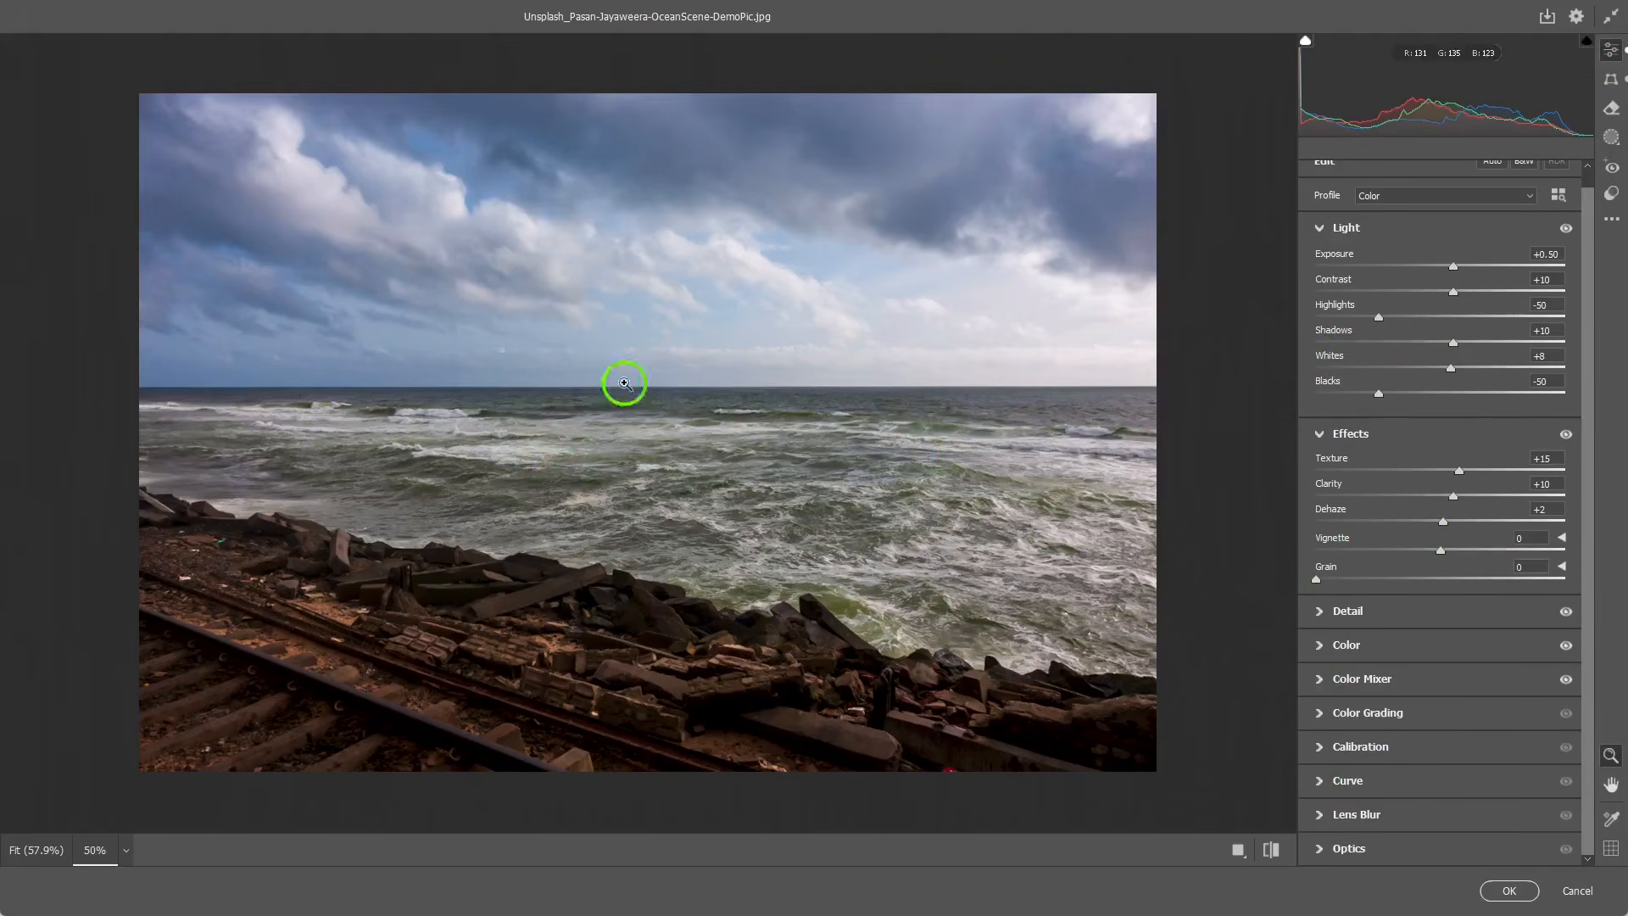
click(1509, 891)
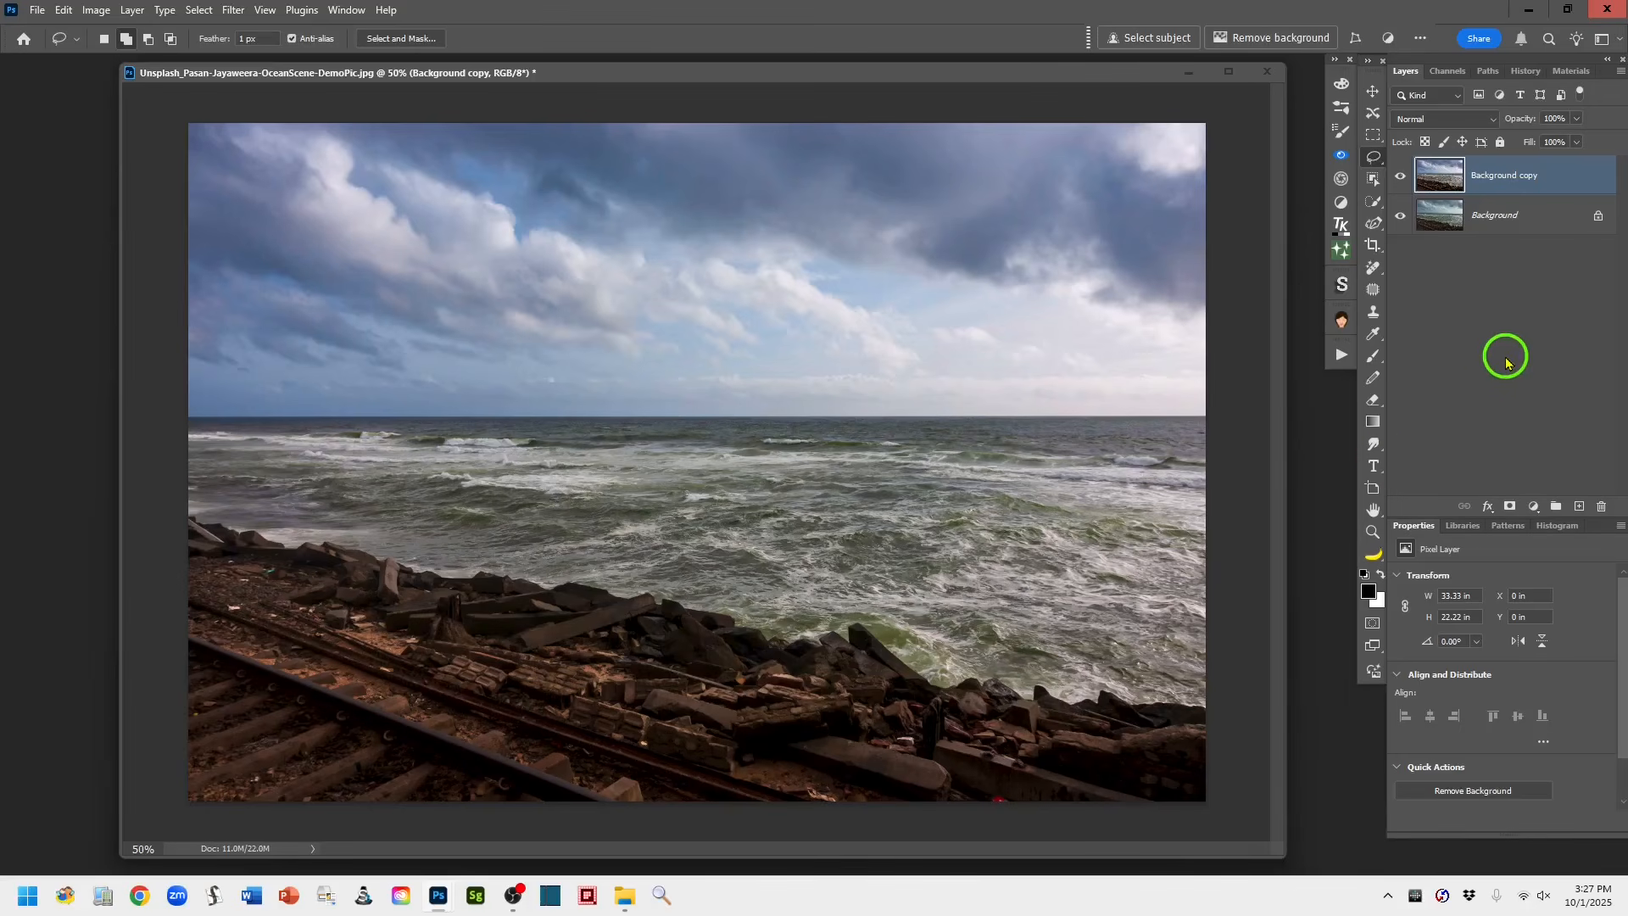
Rename the duplicate layer "Ph. 1 - Pre Conversion ACR" and compare it with the original Background layer, leaving both layers shown
double_click(1490, 176)
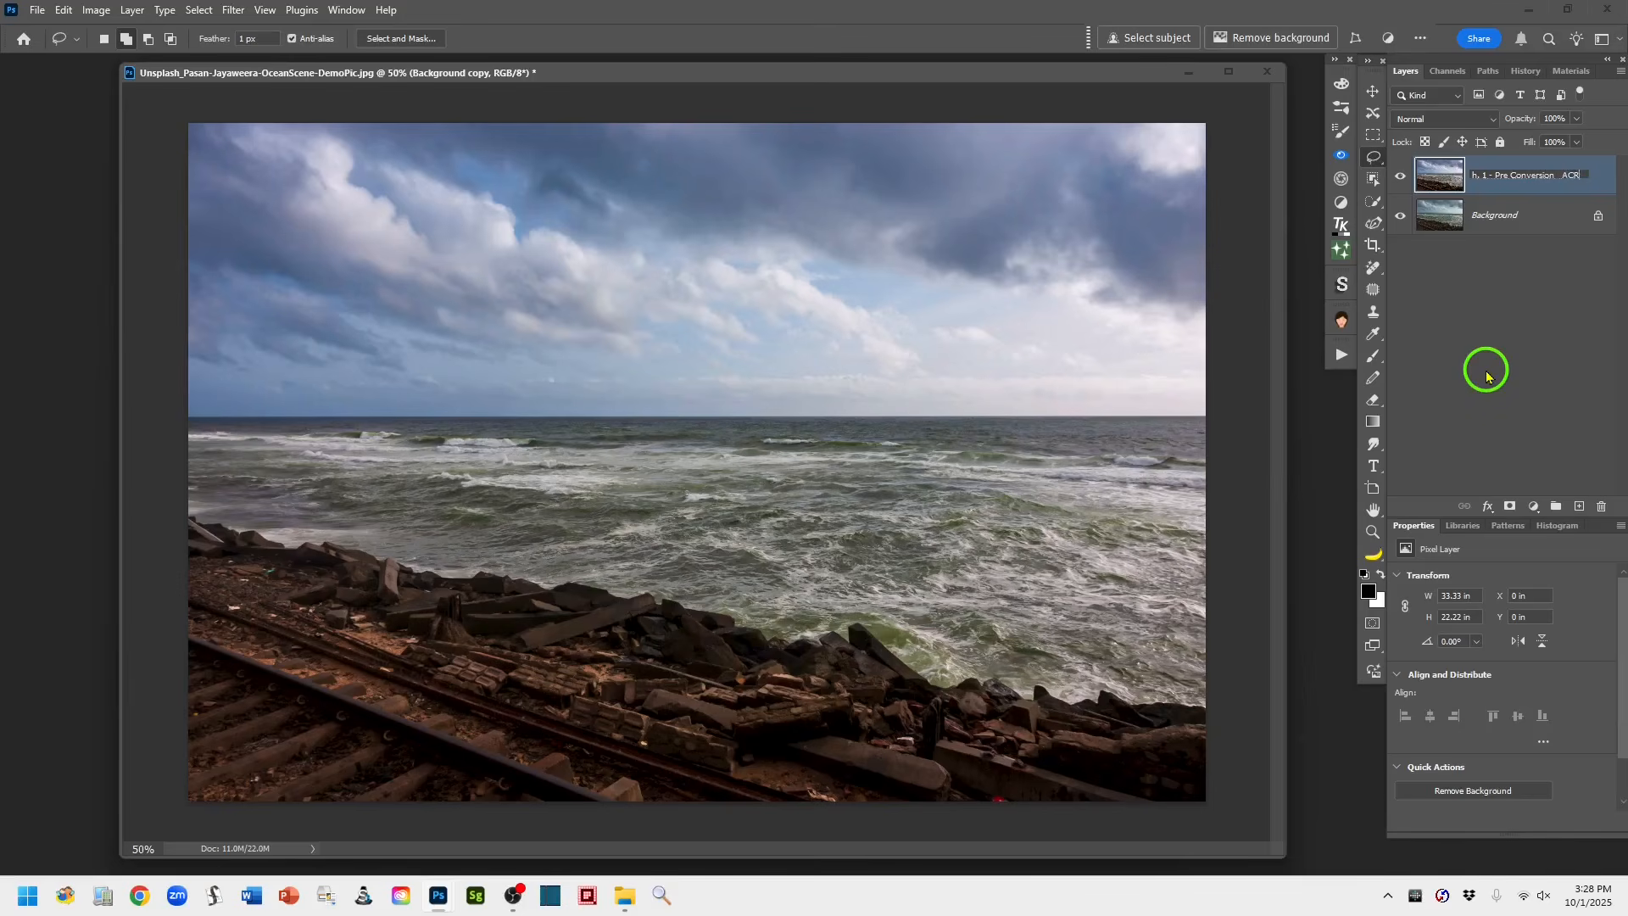
click(1525, 190)
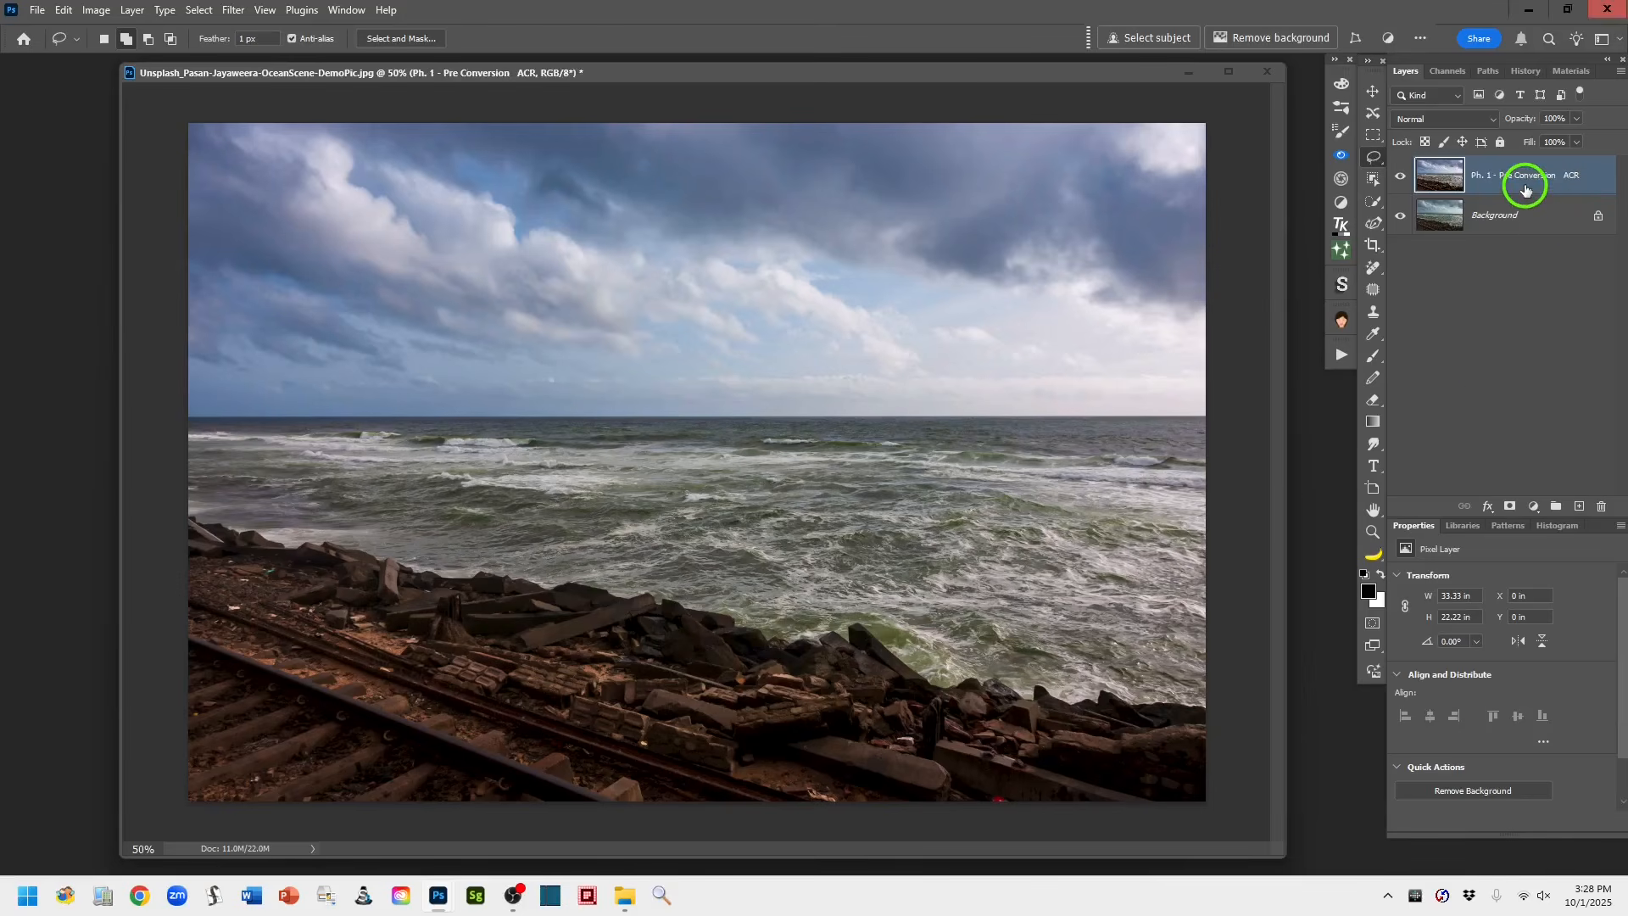
alt+click(1401, 220)
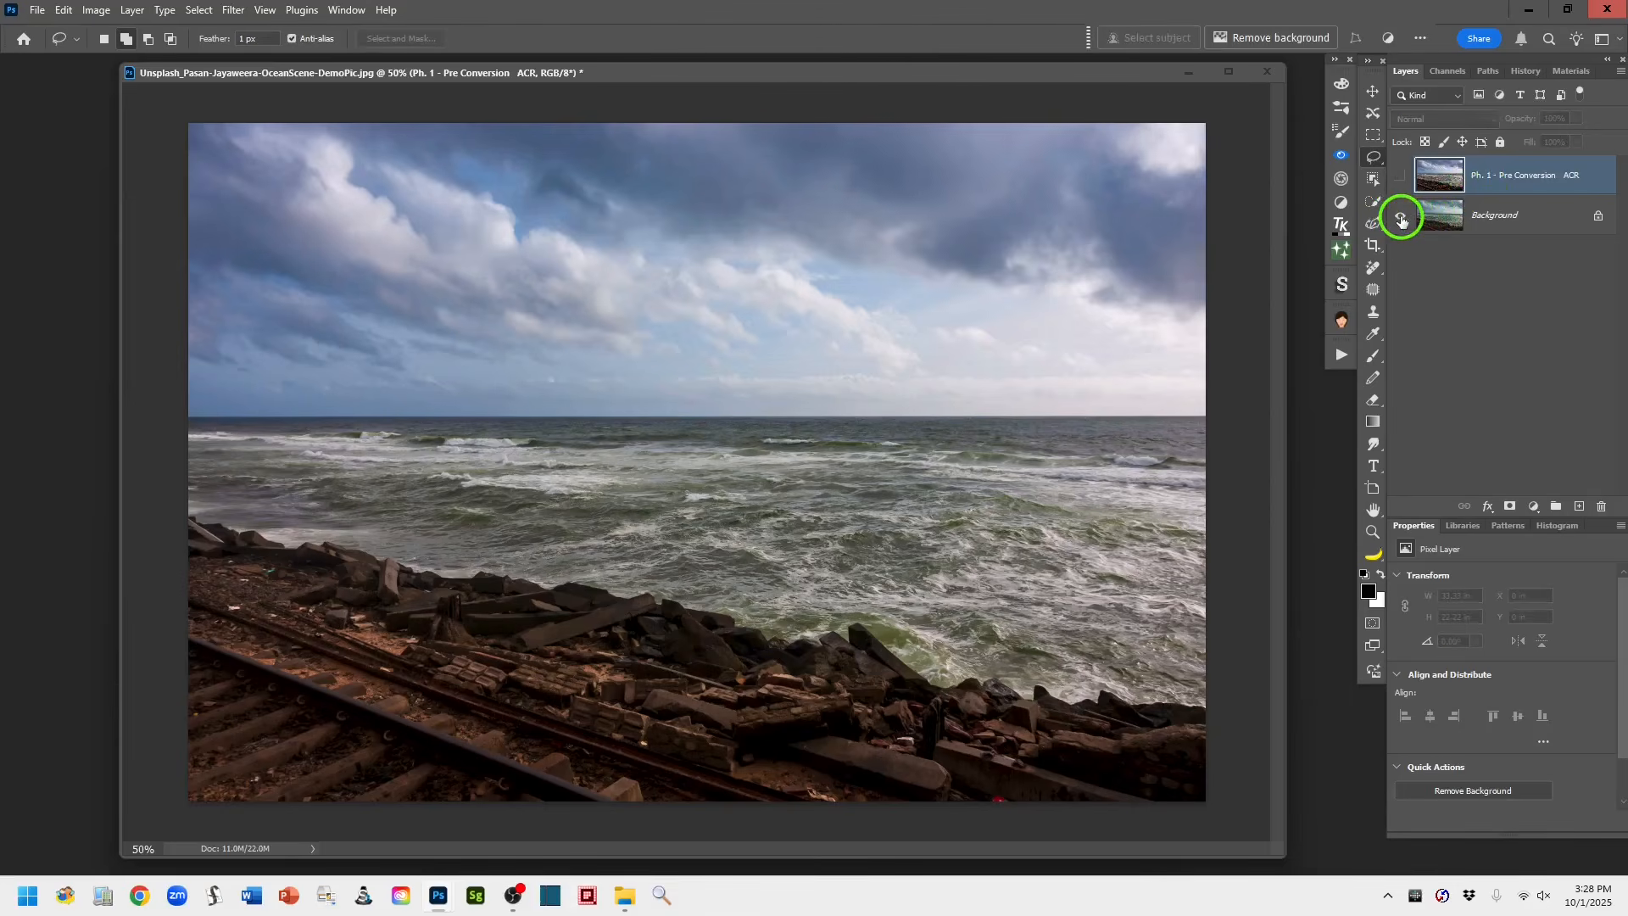
alt+click(1401, 220)
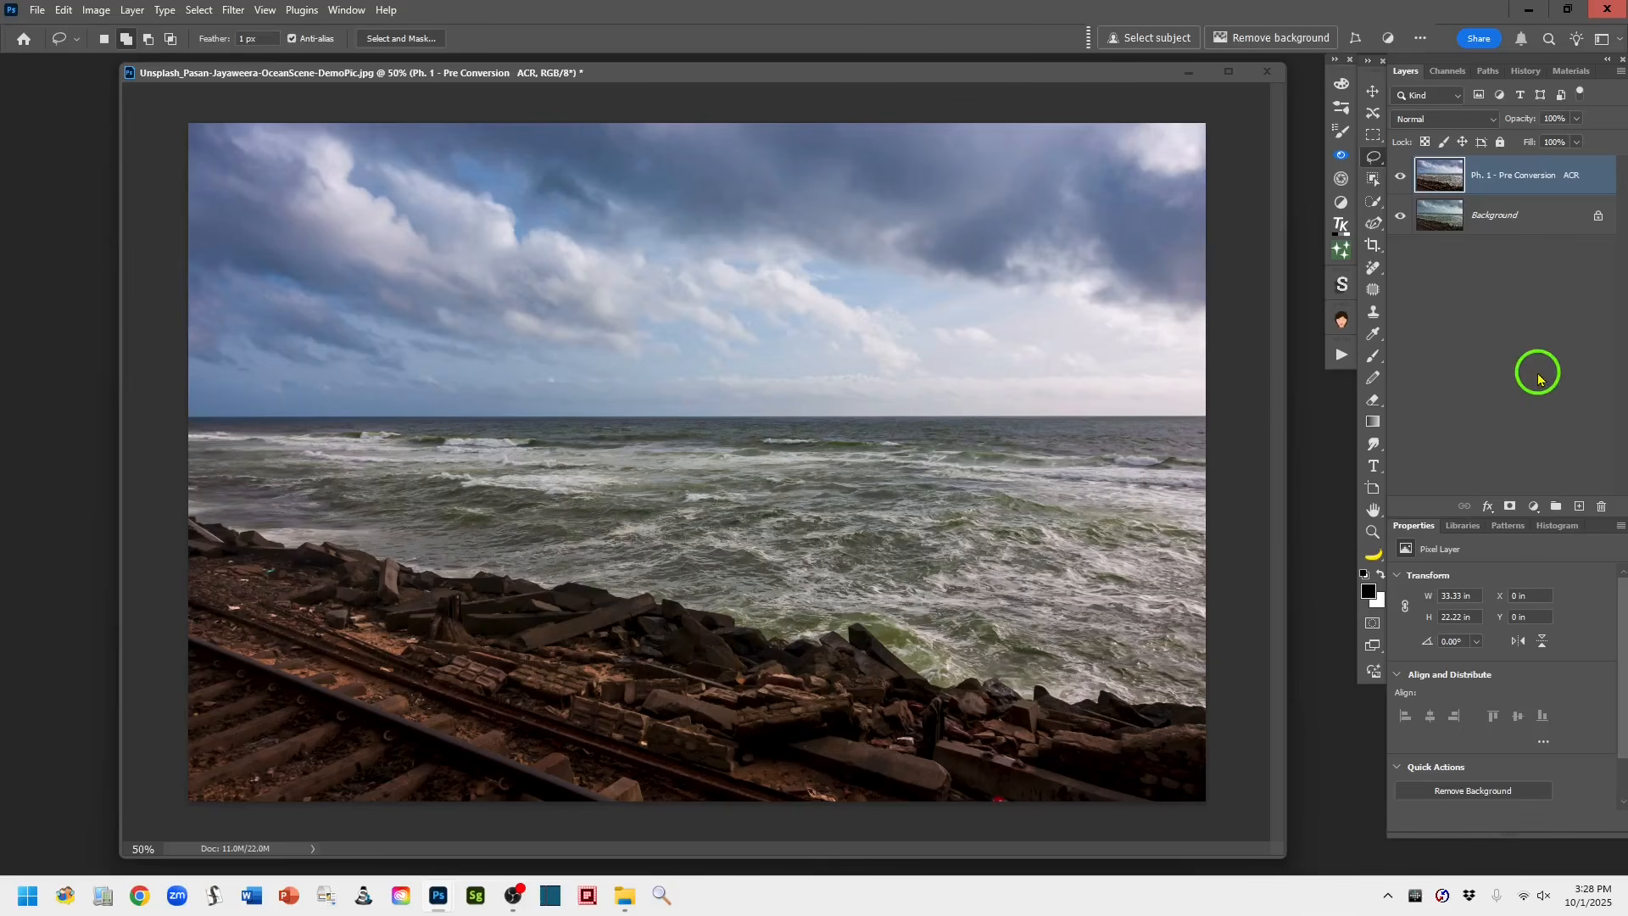
Add a new empty layer above the Camera Raw layer and name it "Clean ups"
click(1580, 508)
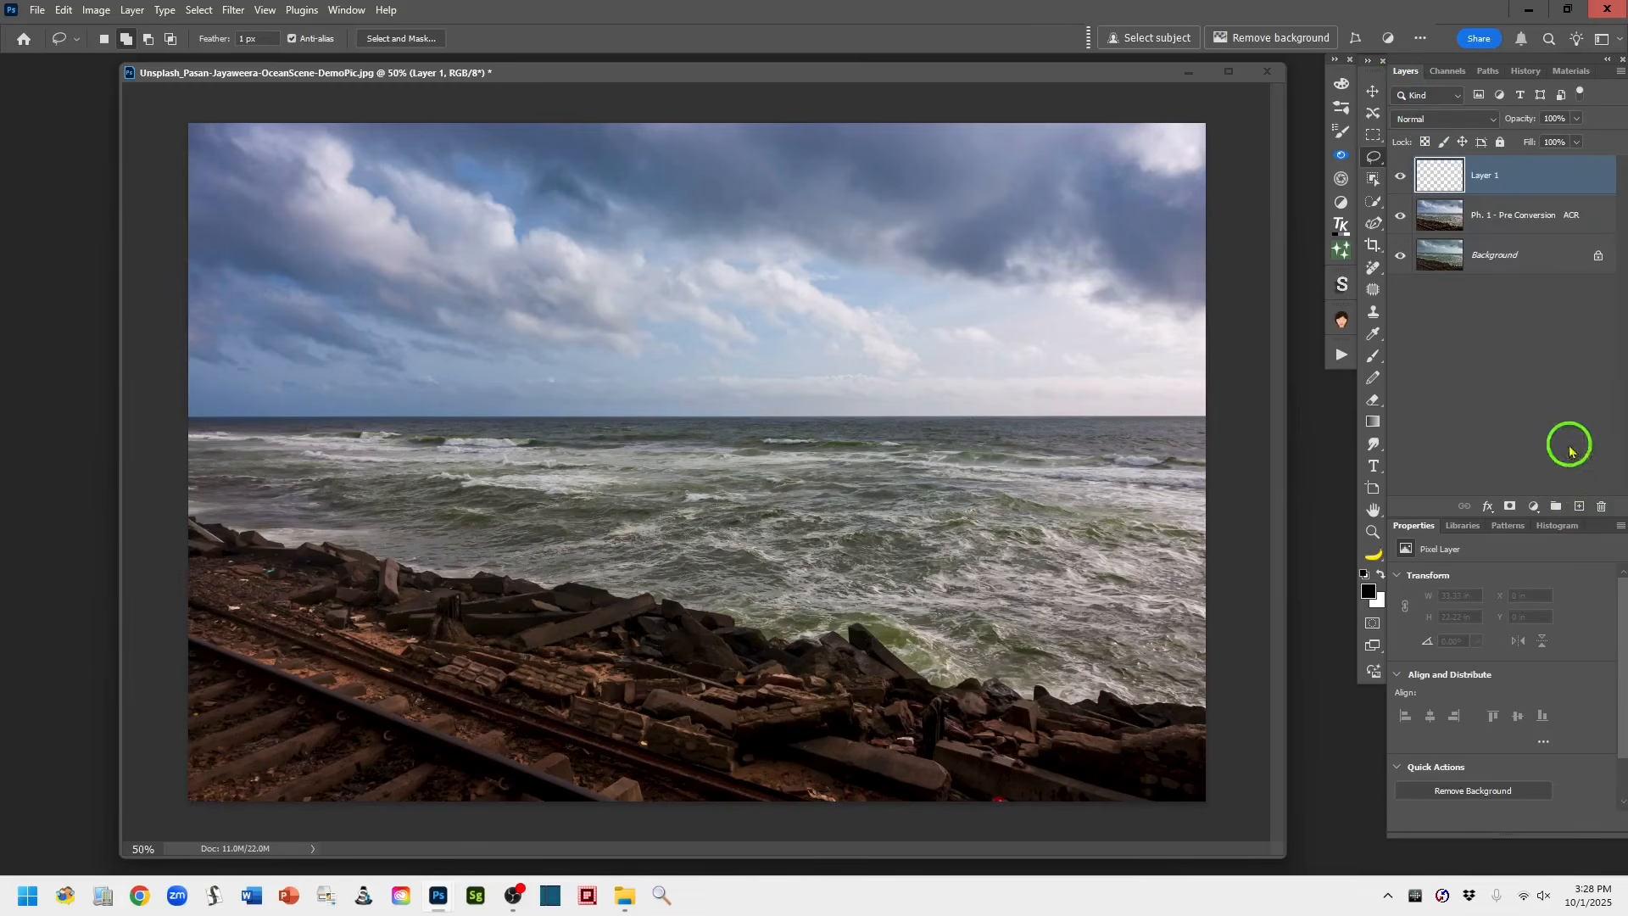
double_click(1486, 177)
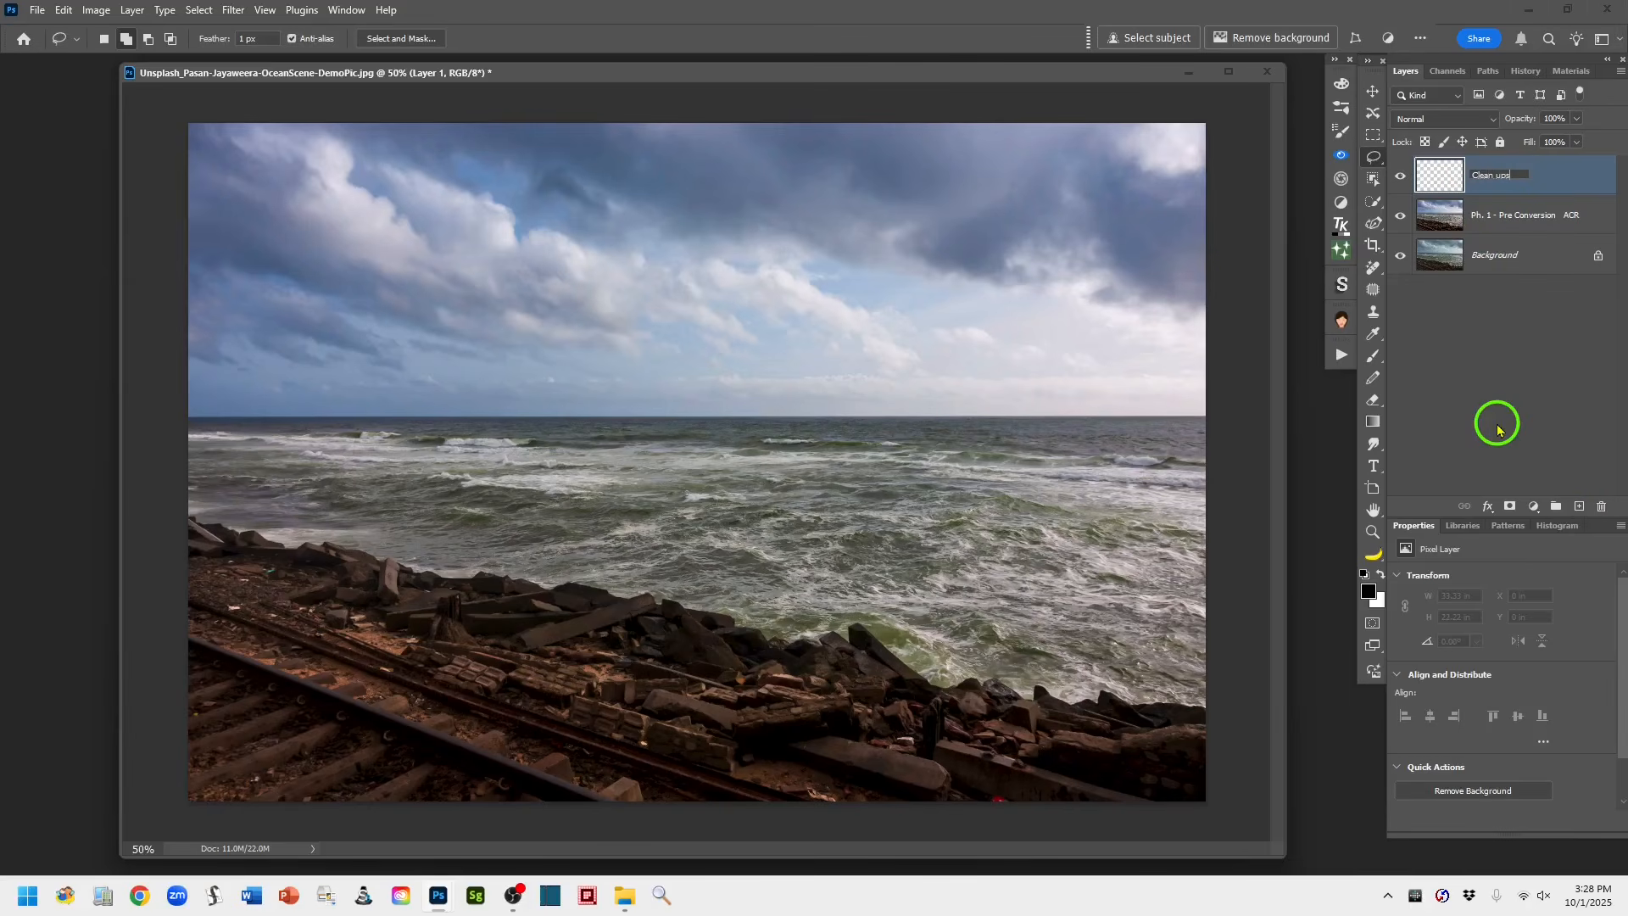
click(1563, 176)
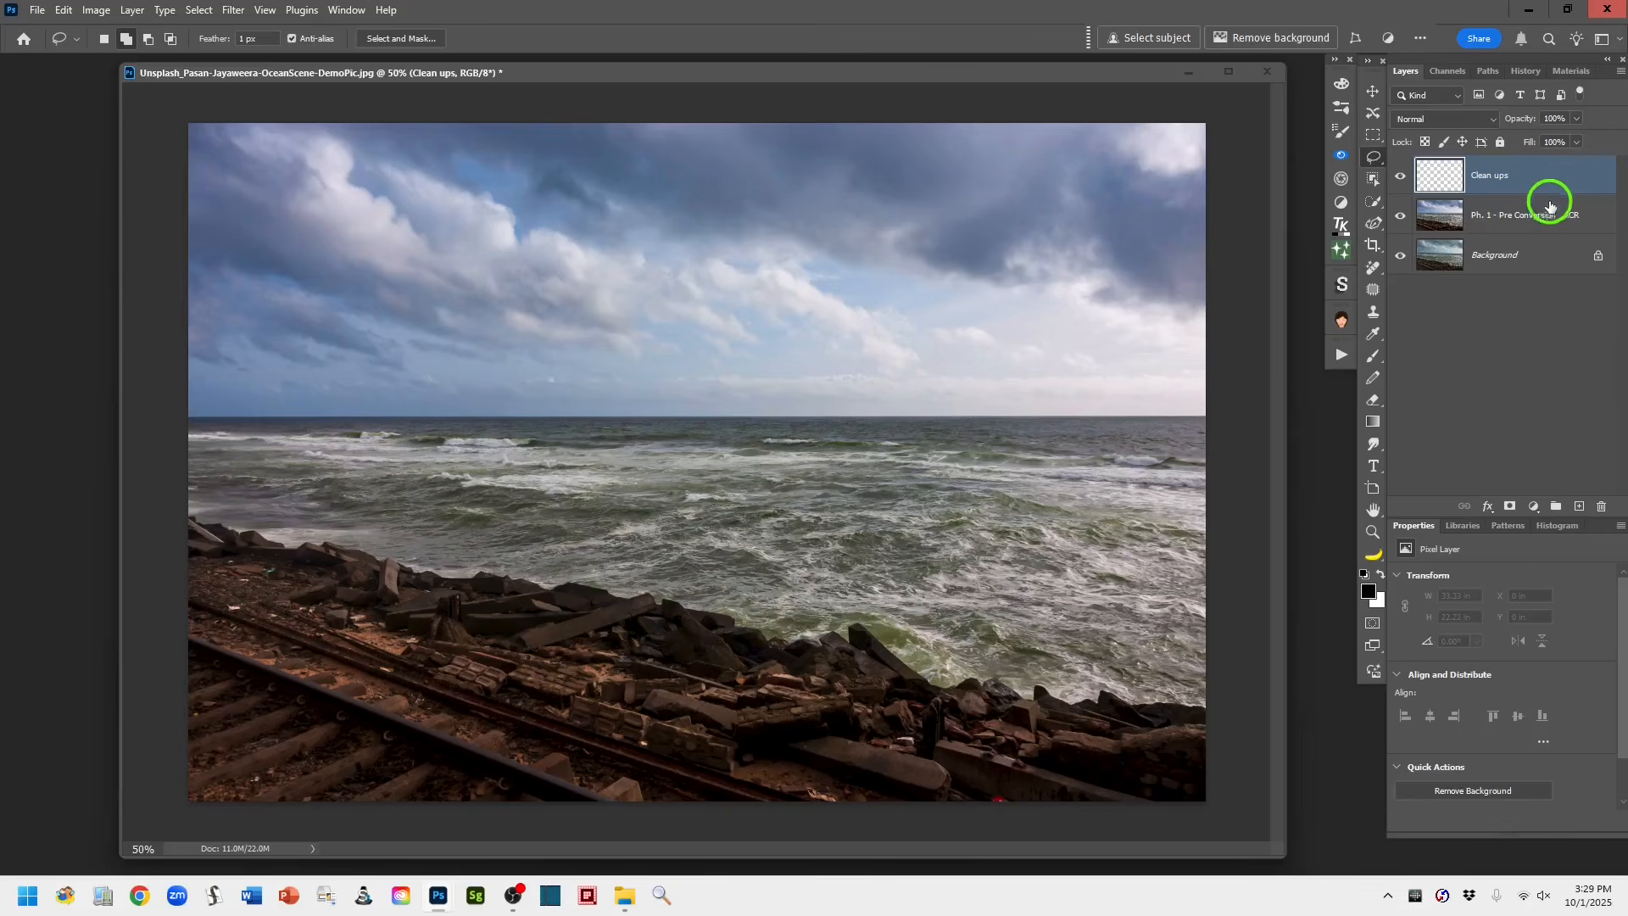
Choose the Remove tool and review its generative AI modes, keeping Auto (May use generative AI)
click(1376, 271)
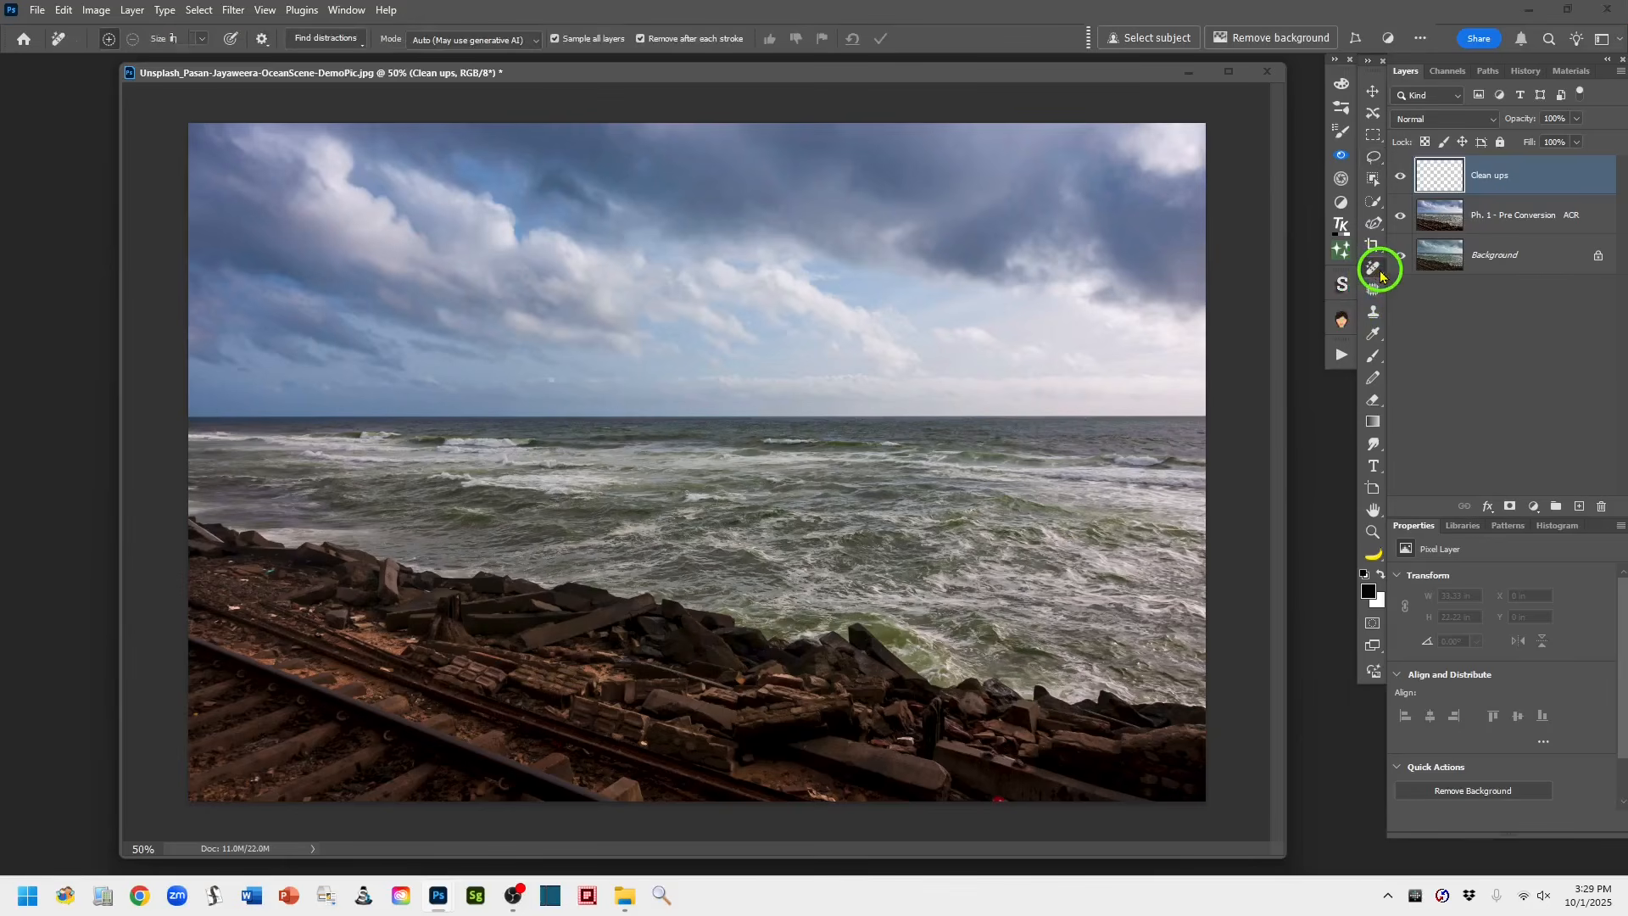
right_click(1381, 274)
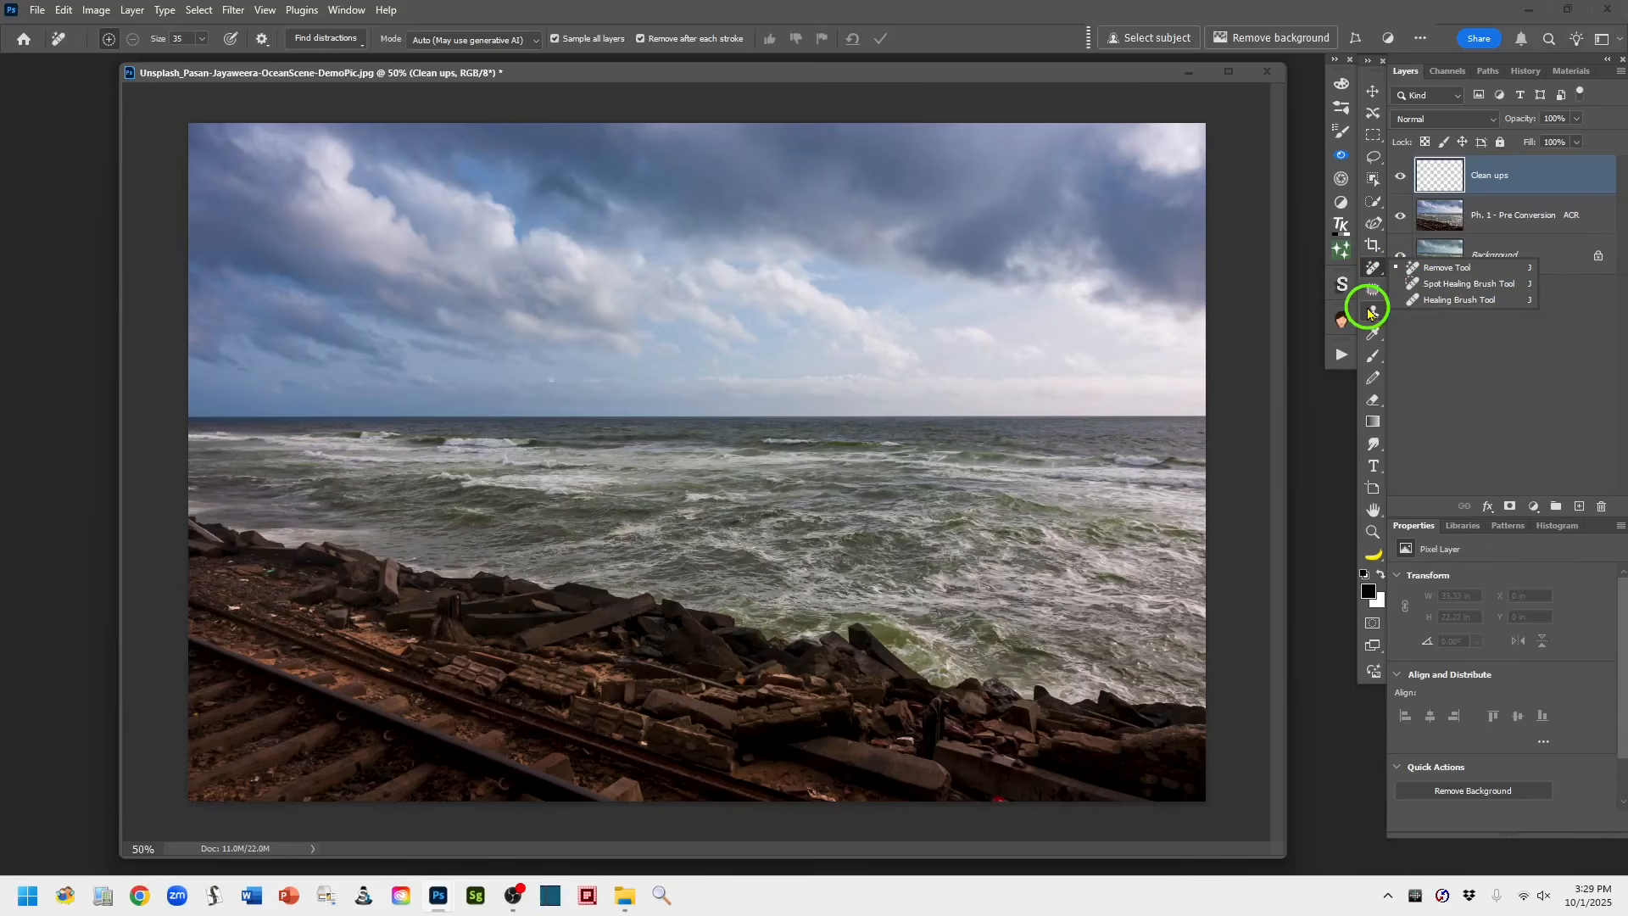
click(1373, 267)
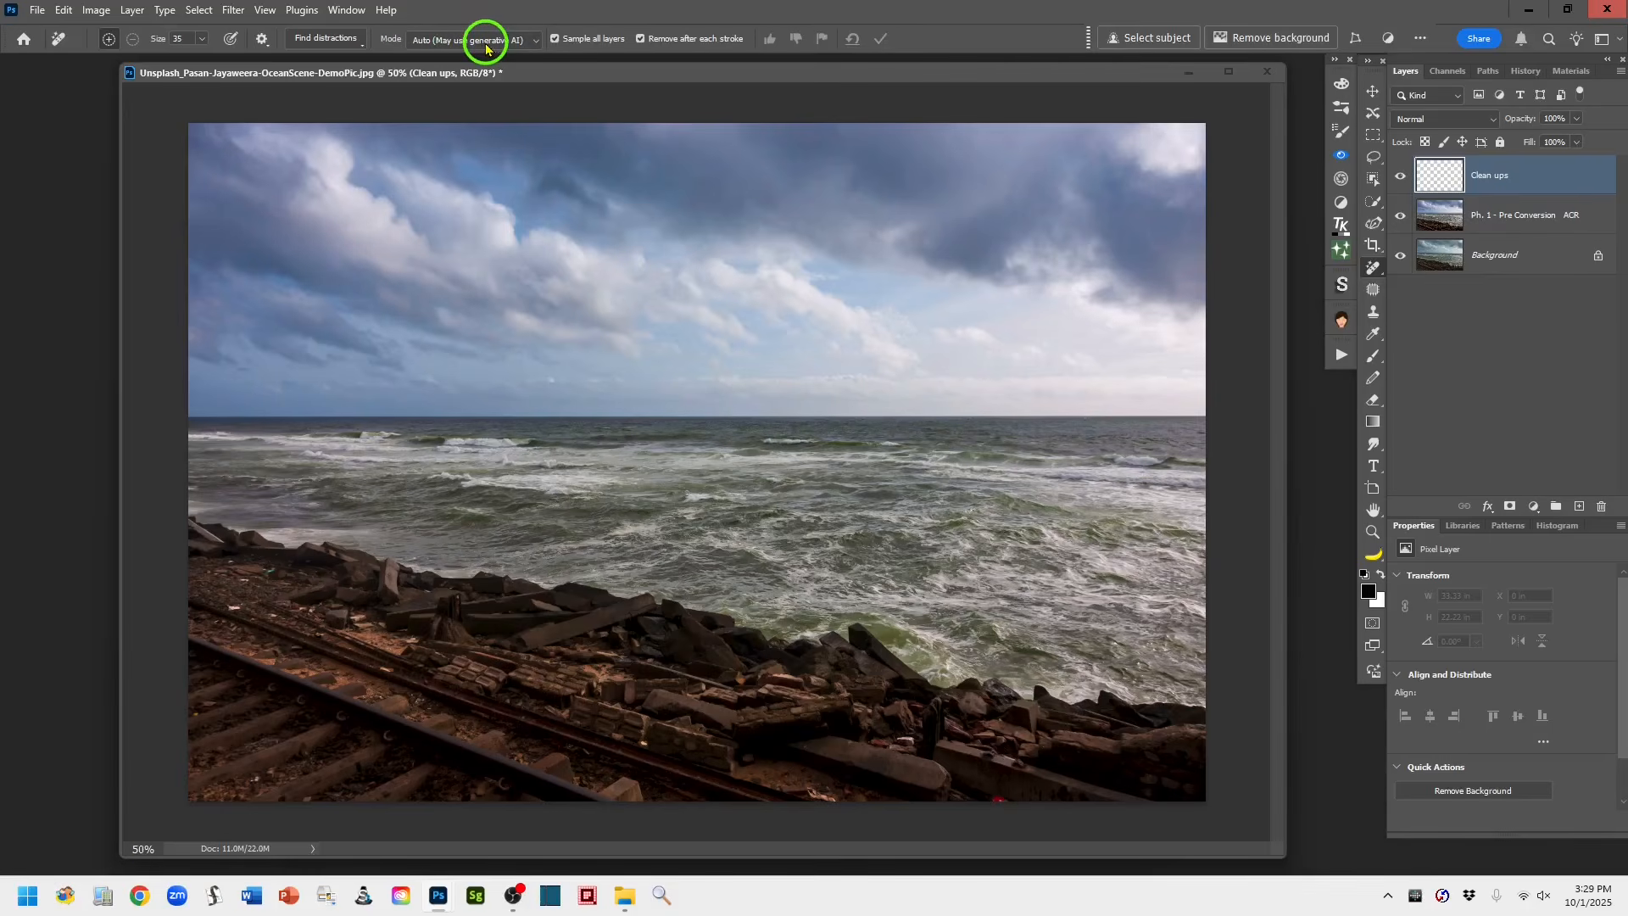
click(536, 43)
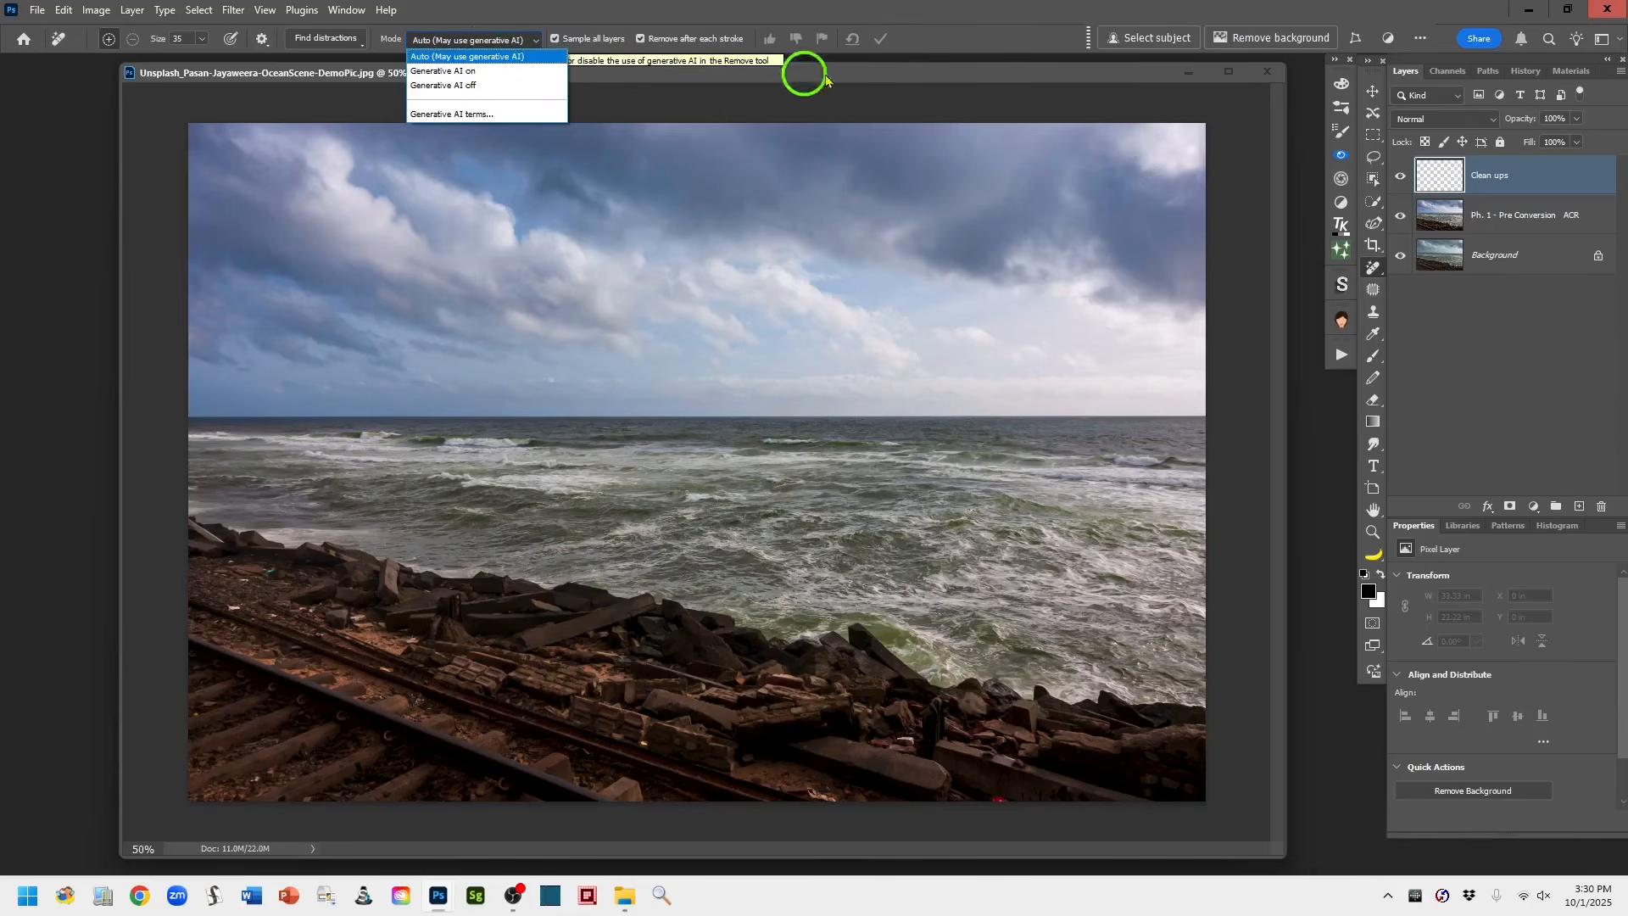
click(947, 31)
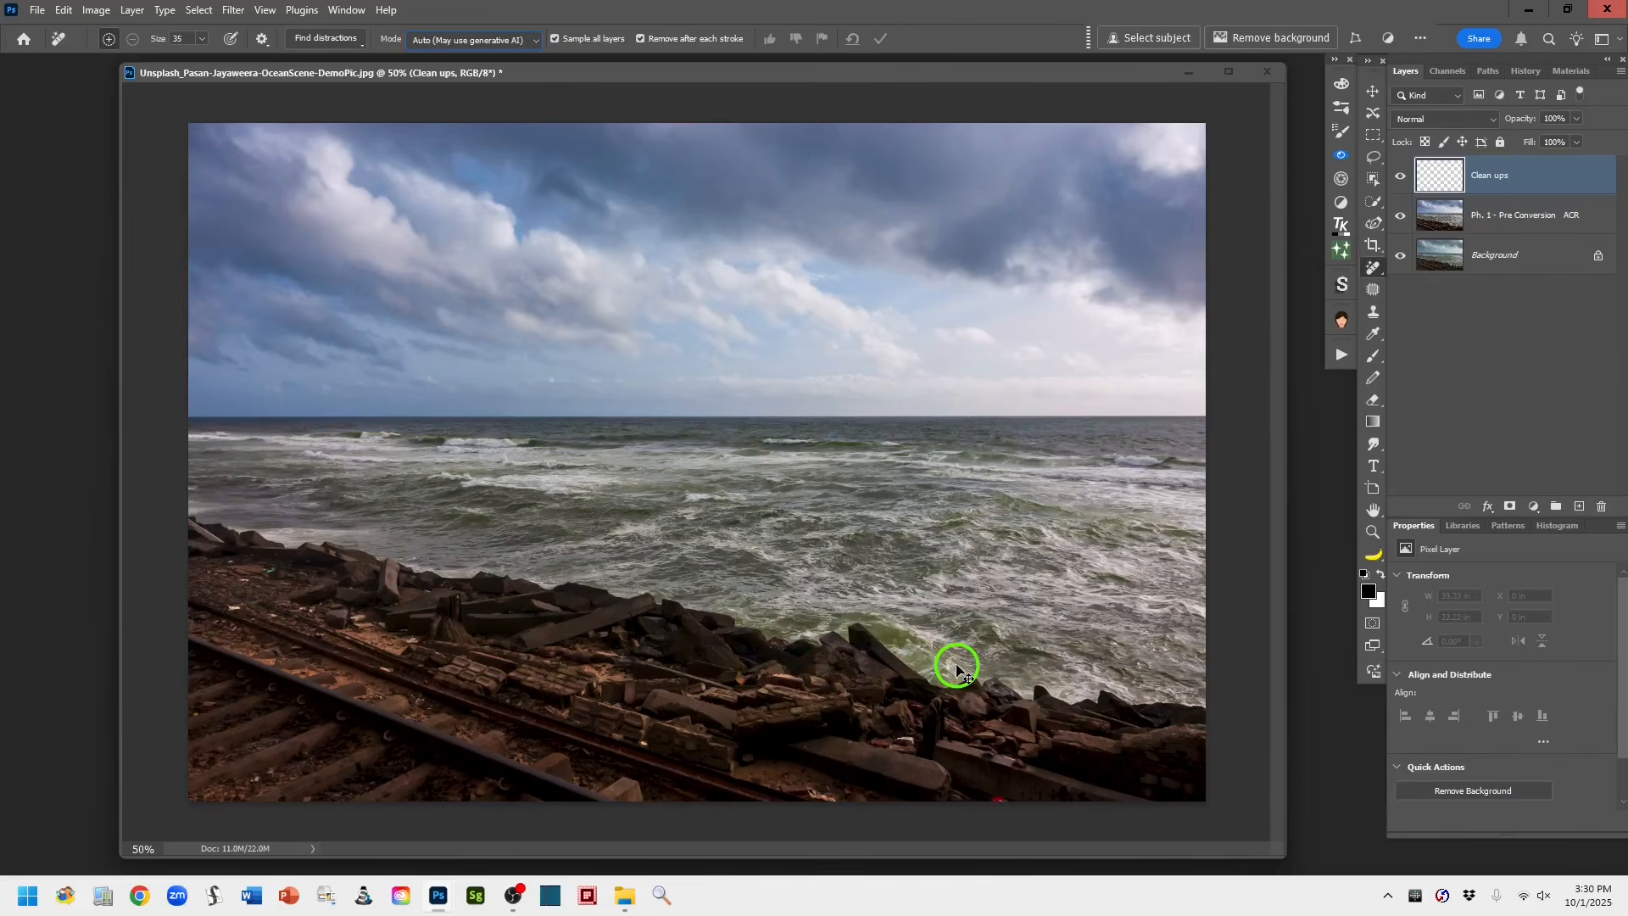
Reduce the Remove tool brush to size 35 and erase bright litter specks between the rails and on the gravel bank at the image's left
key(ctrl+plus)
drag(520, 693, 770, 495)
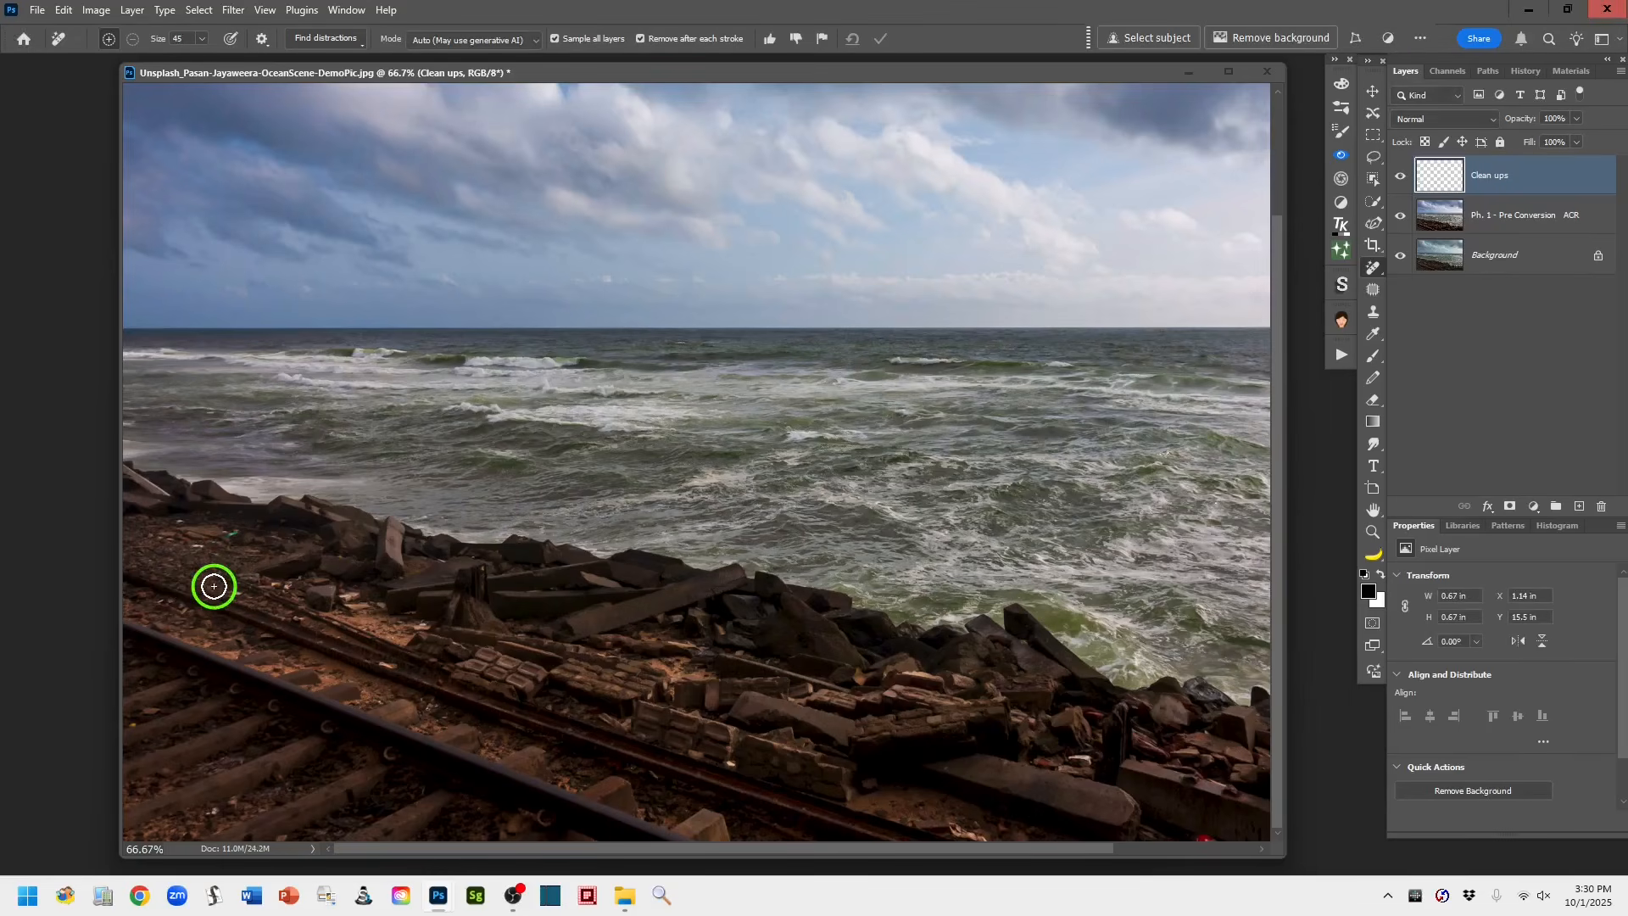
key(bracketleft)
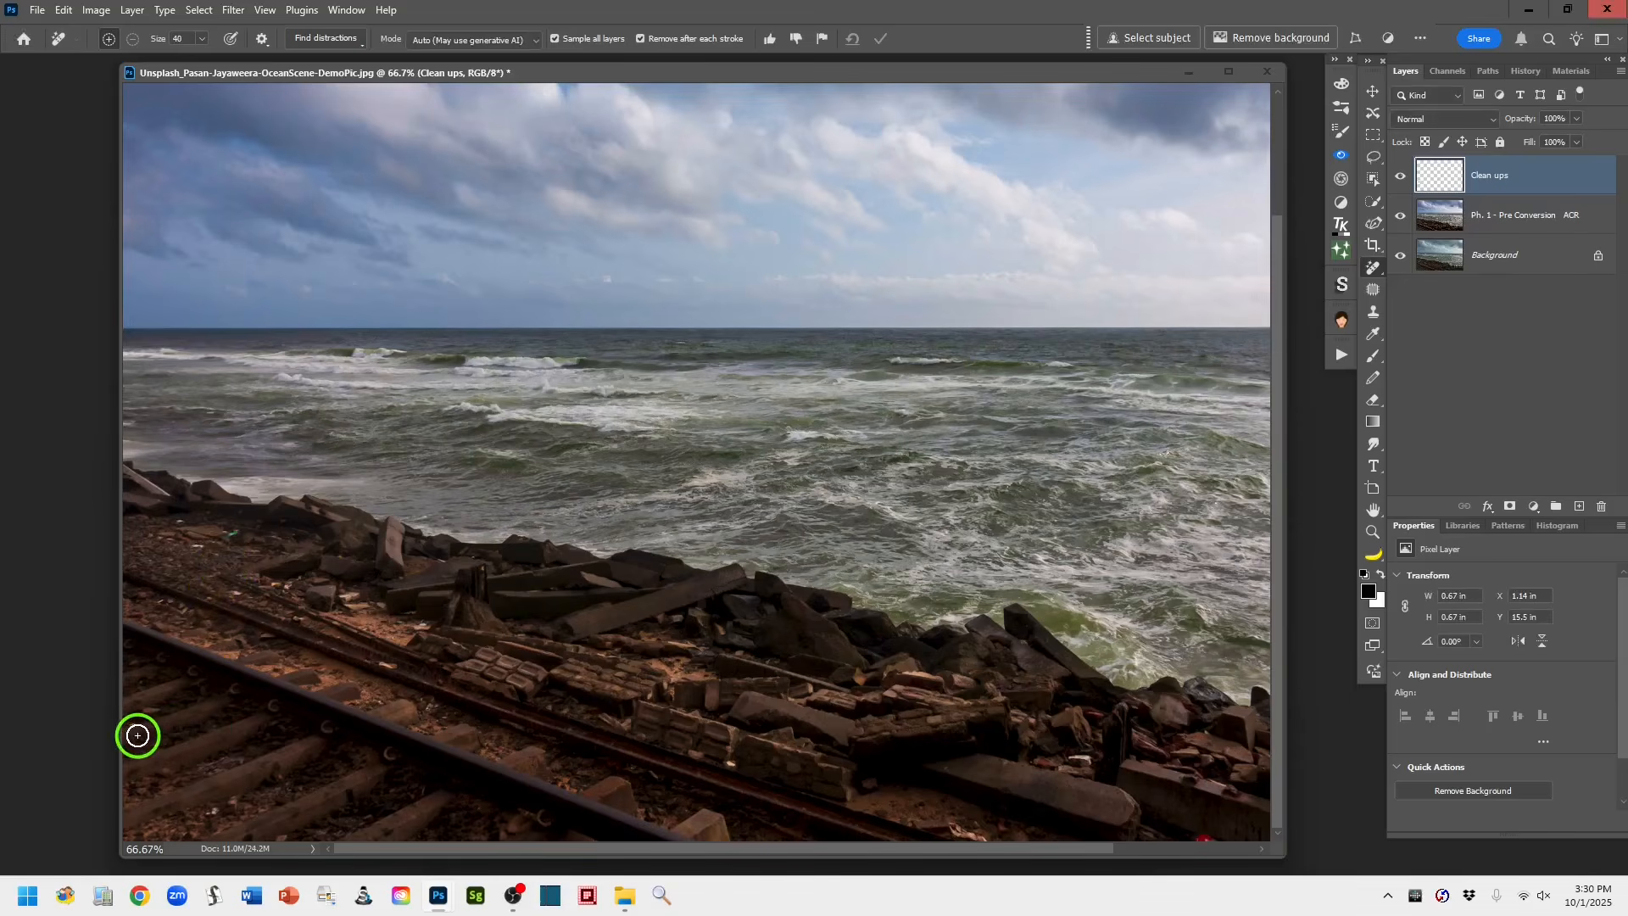
drag(133, 725, 203, 814)
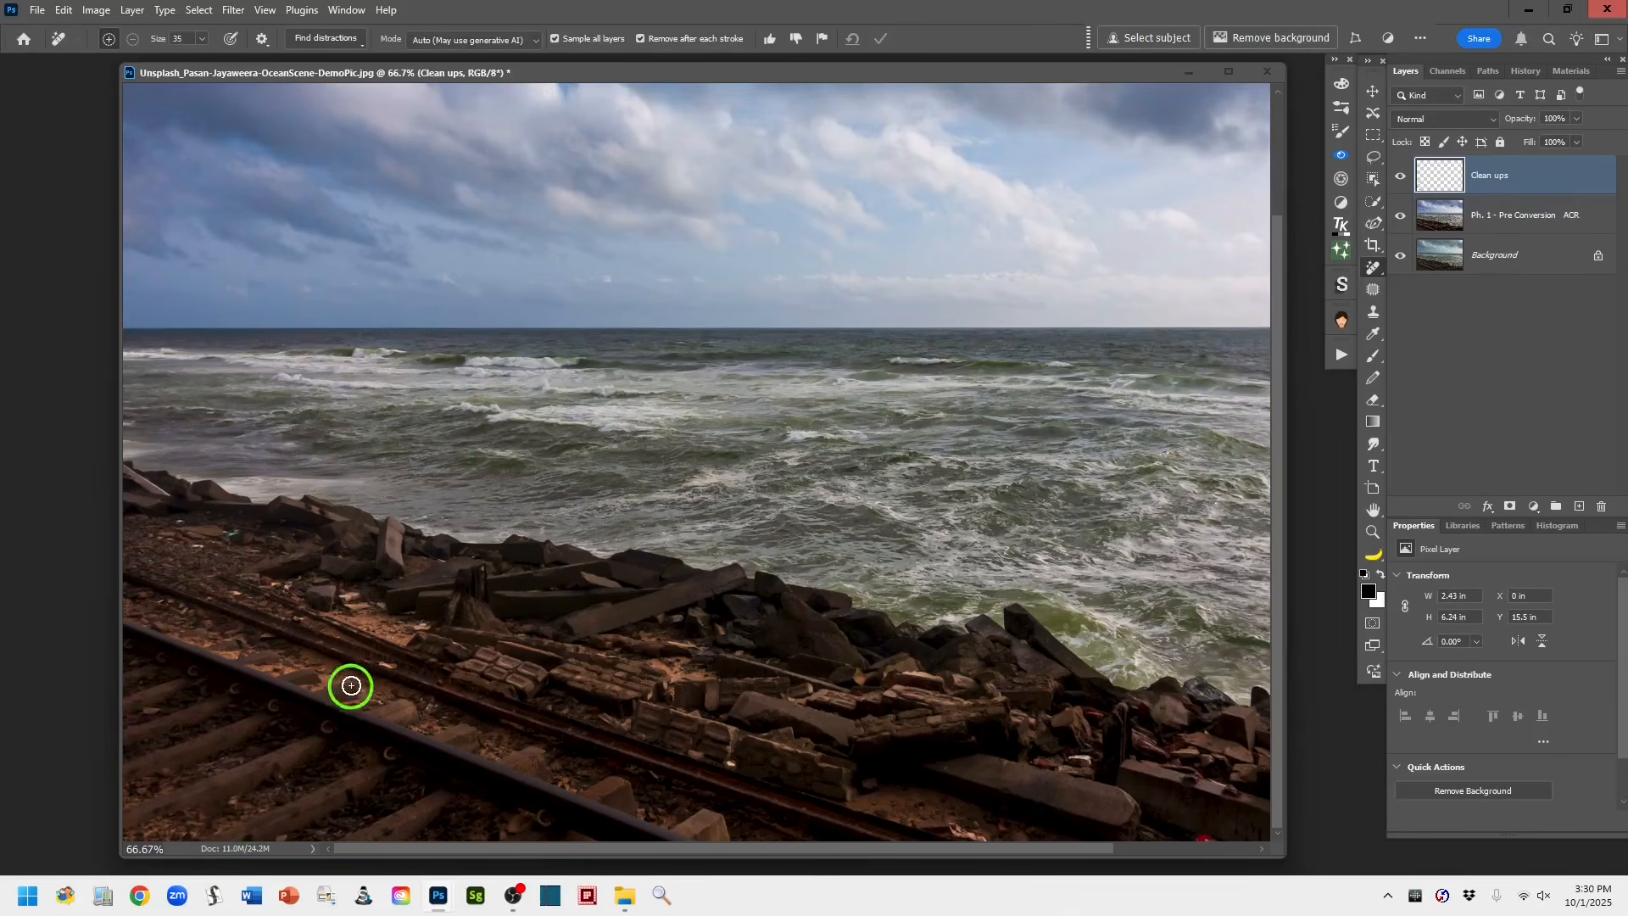
click(422, 621)
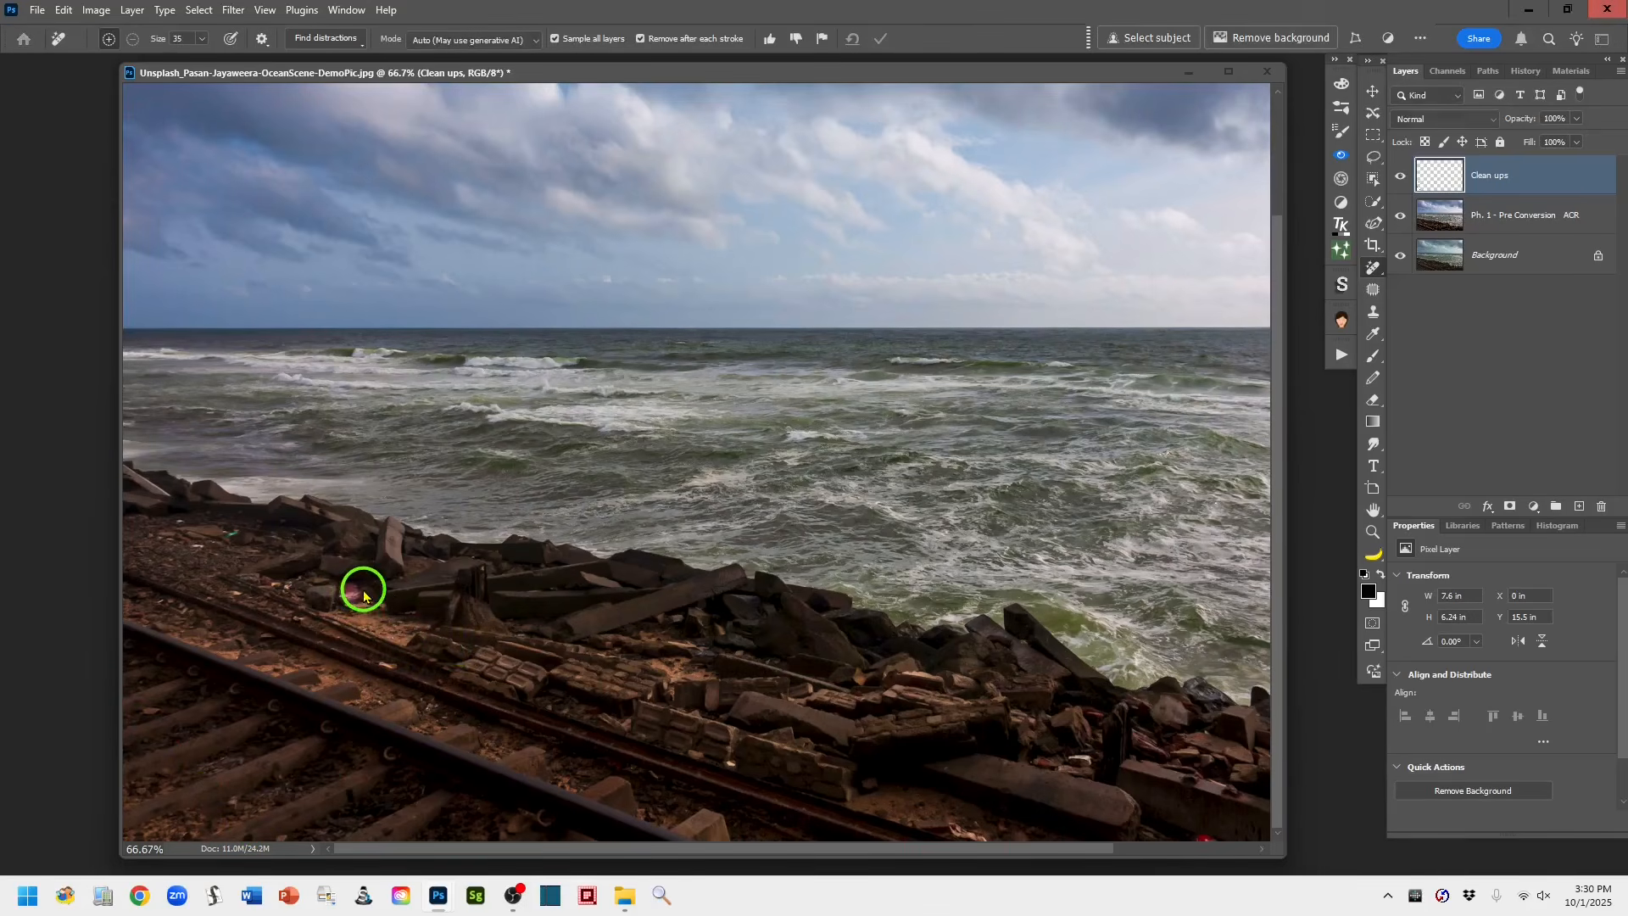
click(237, 595)
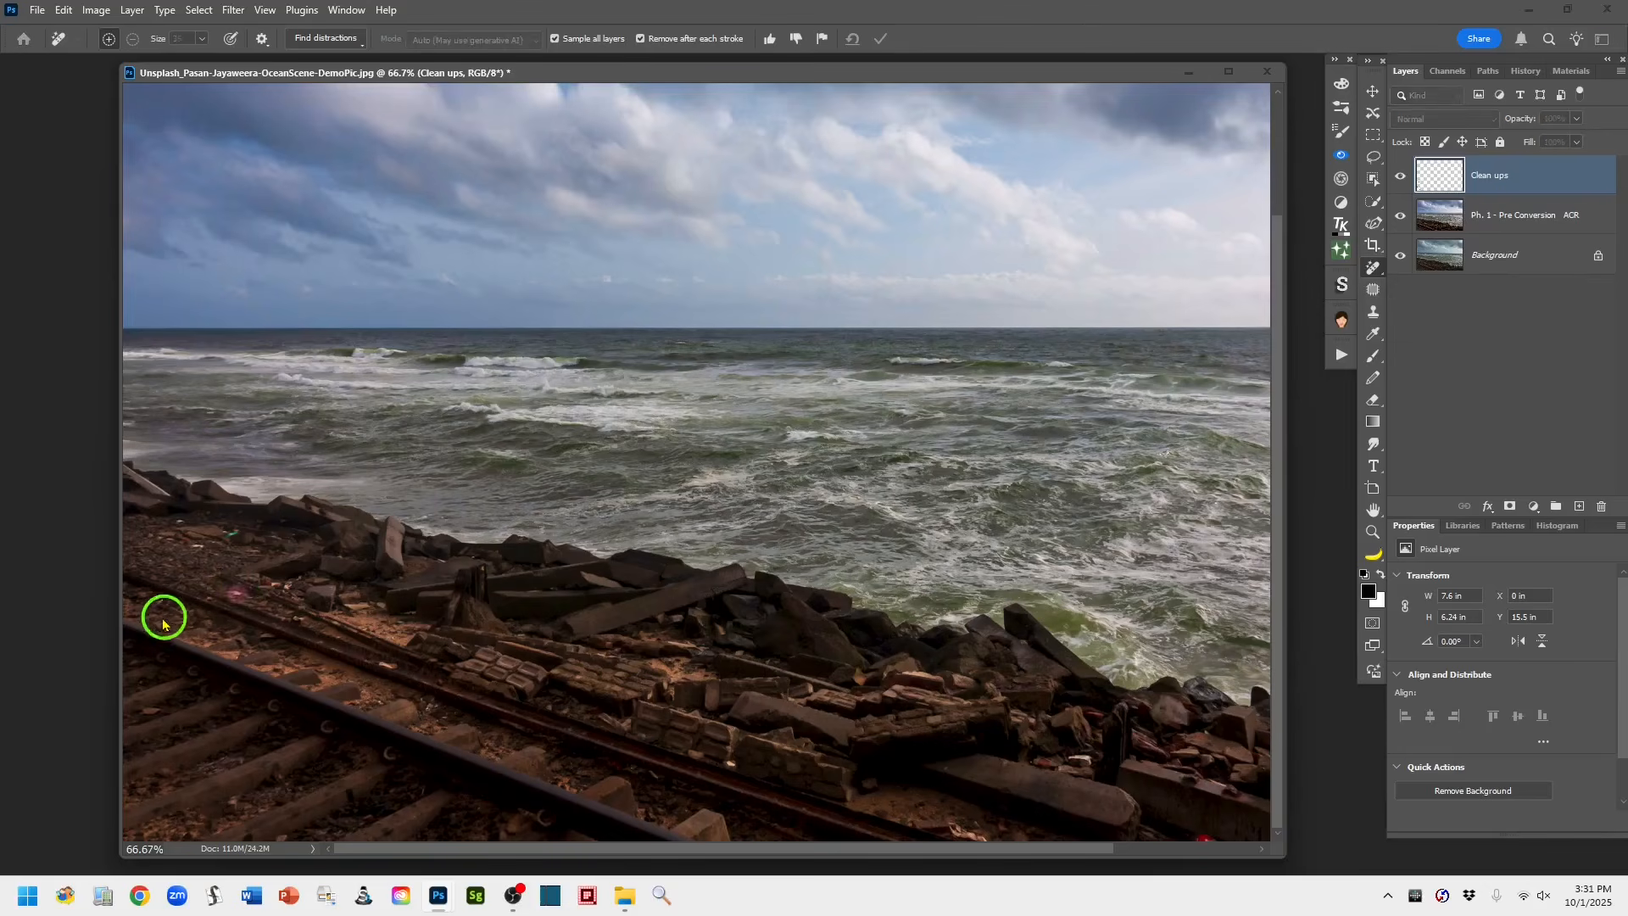
click(197, 546)
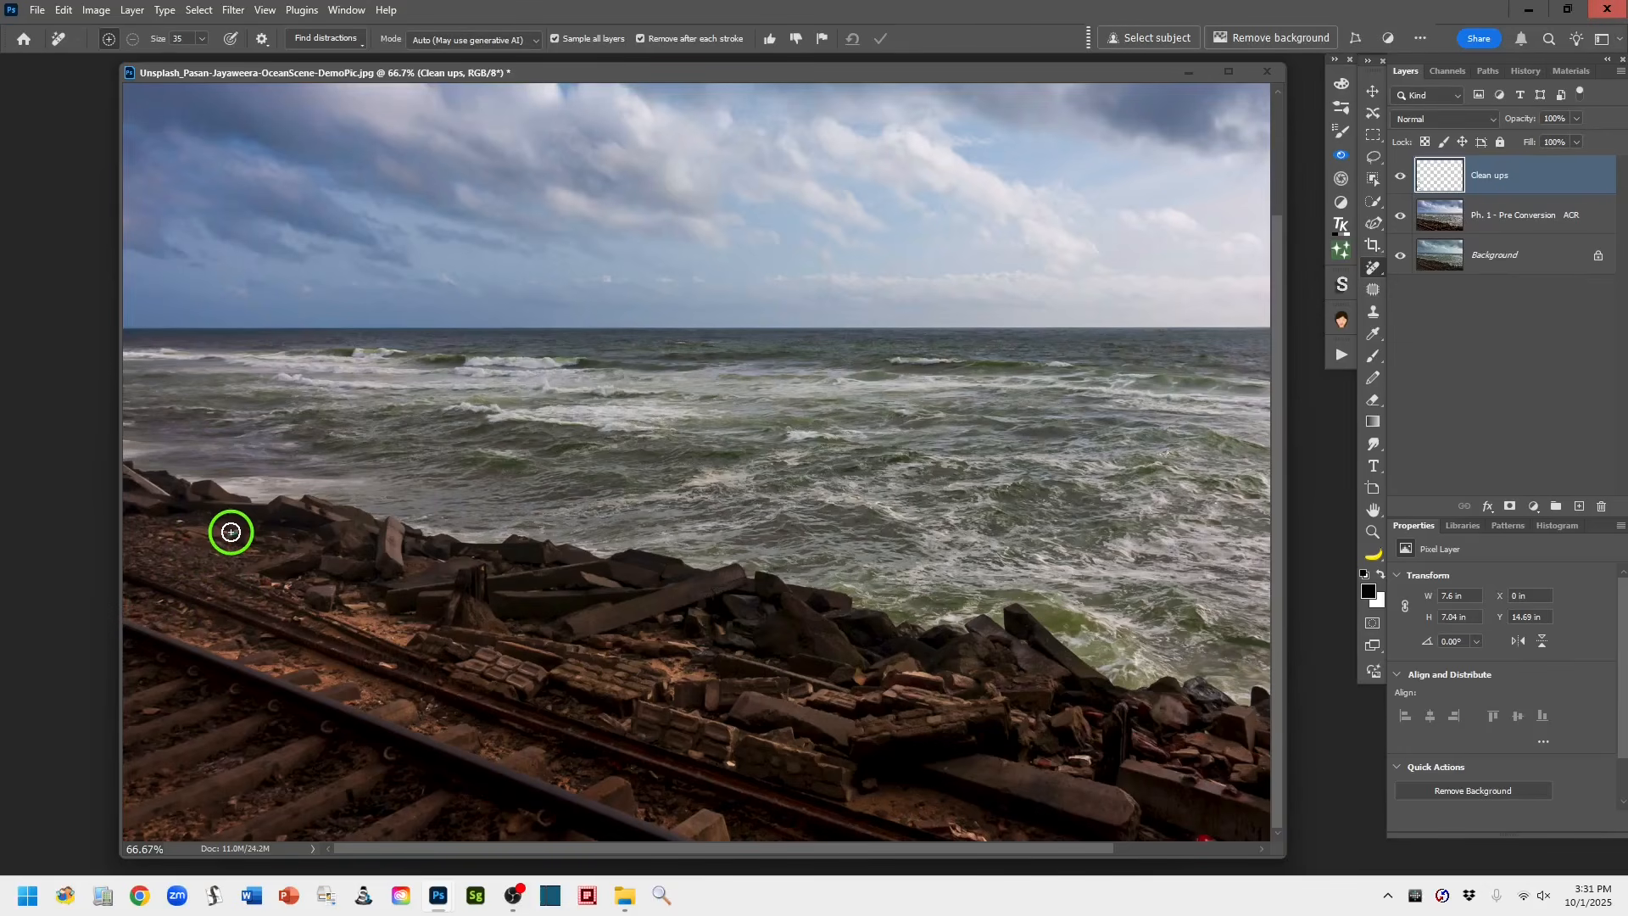
click(231, 532)
click(178, 524)
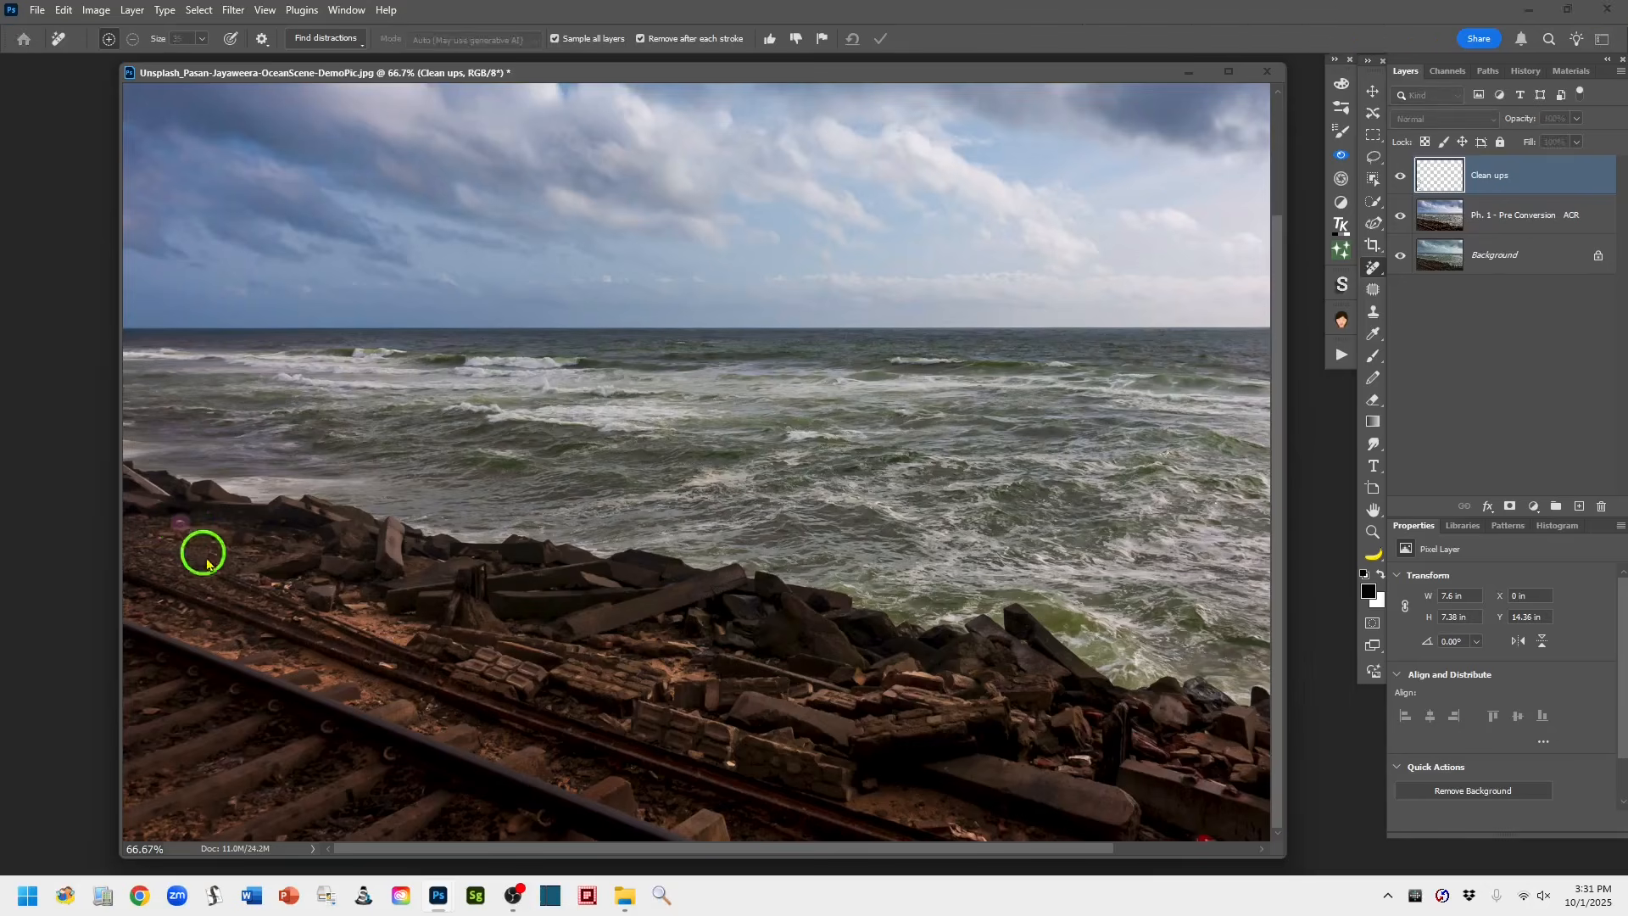
click(266, 582)
click(283, 582)
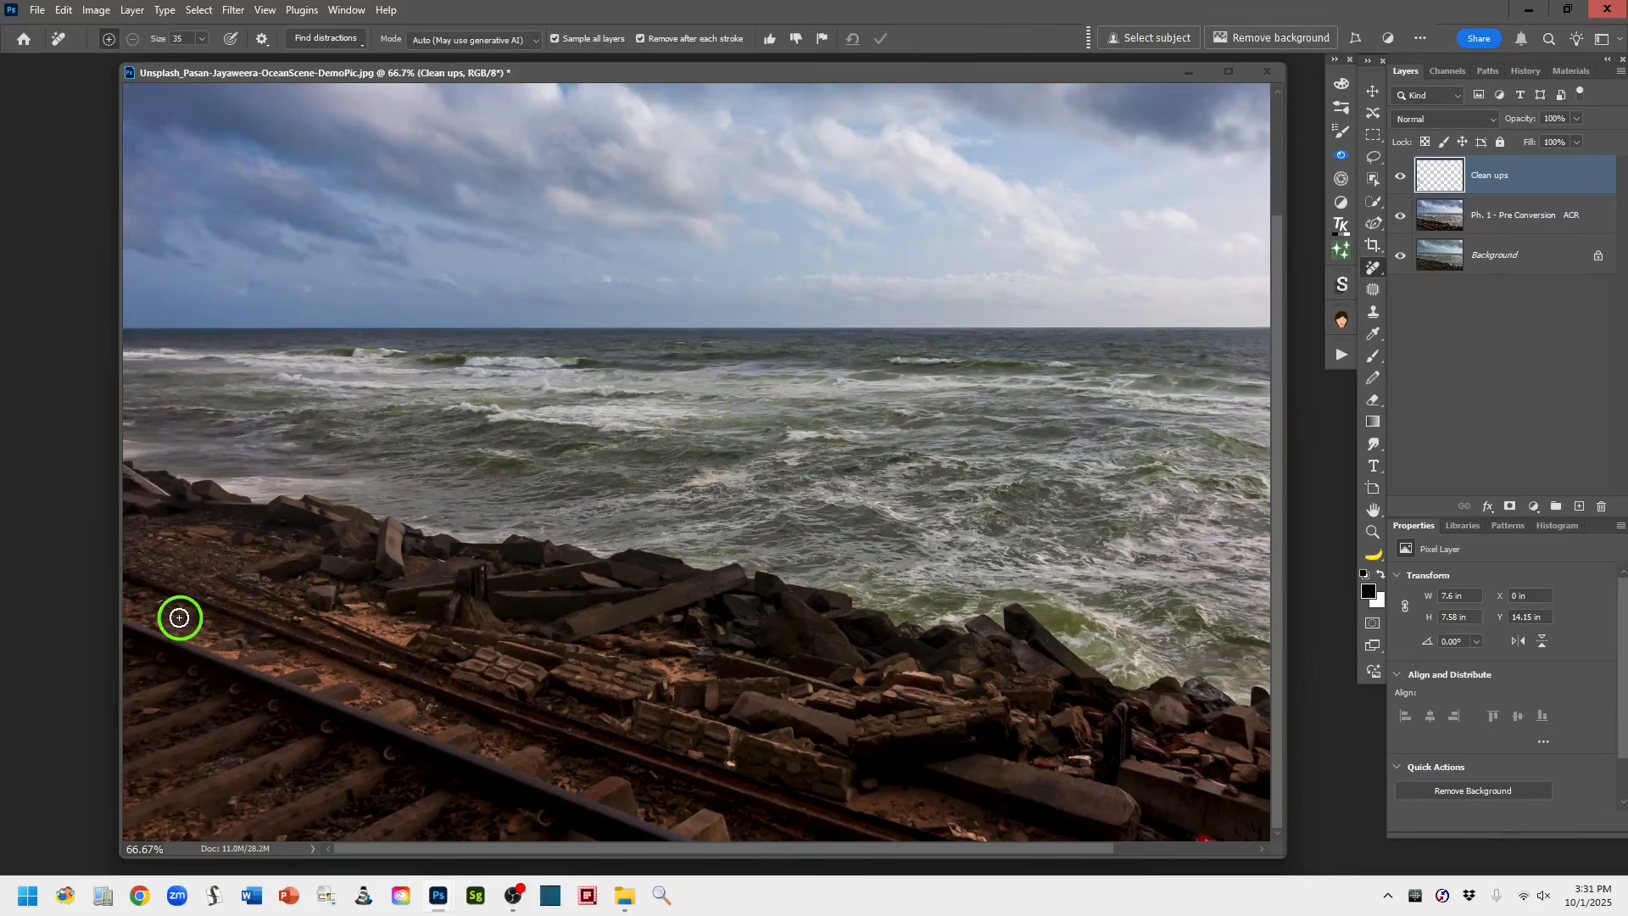
click(179, 617)
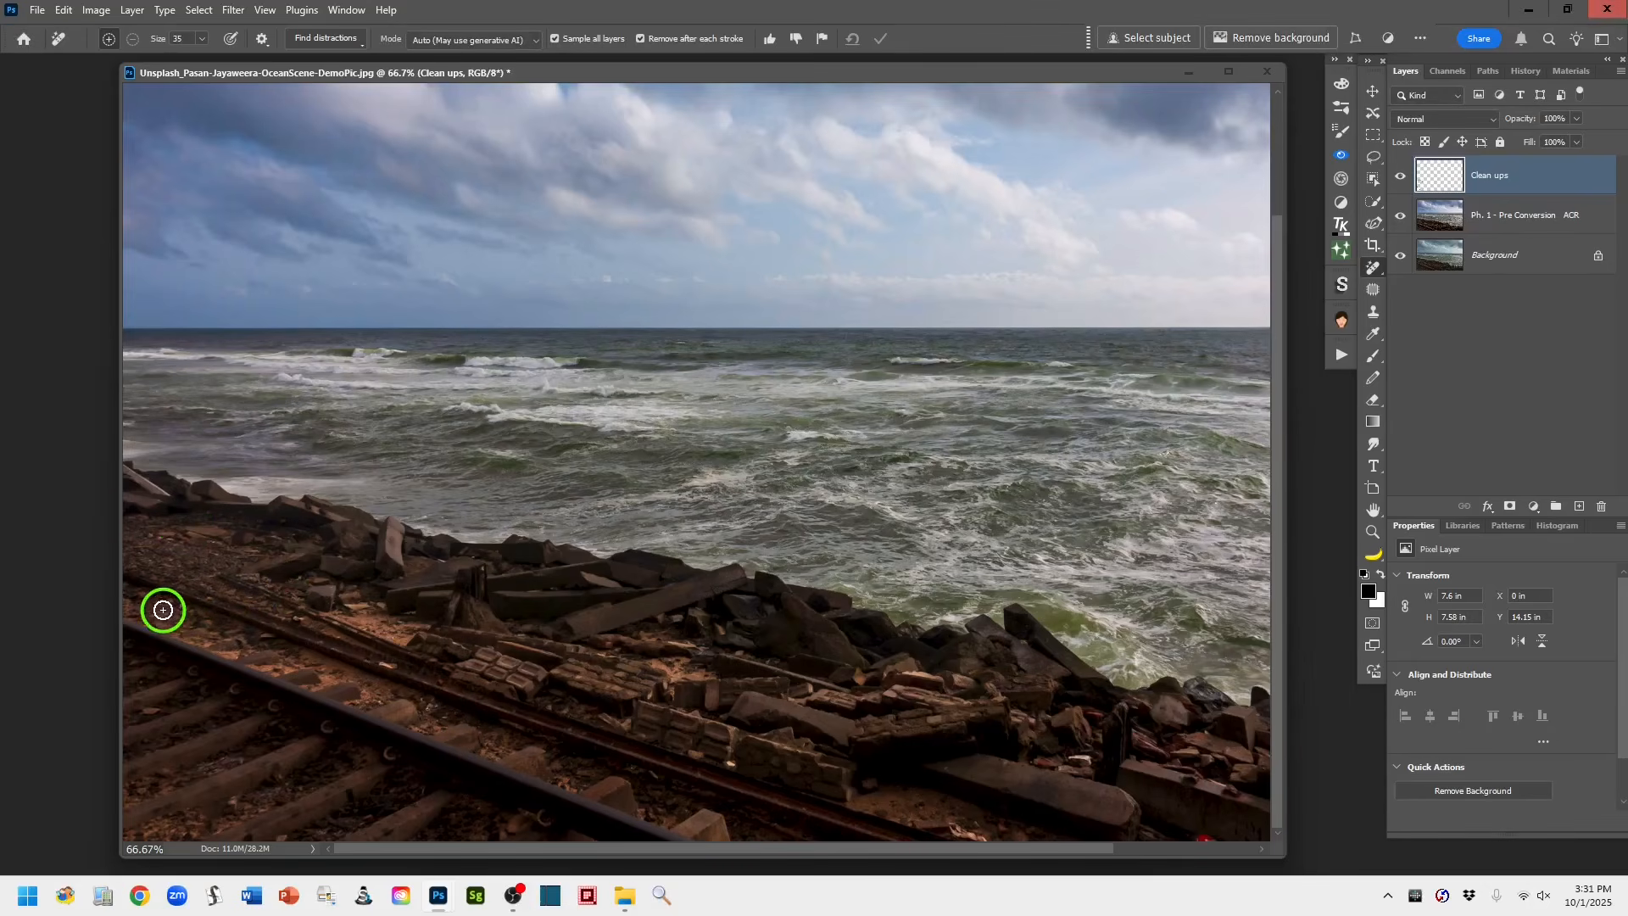
Erase further bright specks beside the rails, on the stone blocks and among the shoreline rocks with the Remove tool
click(396, 666)
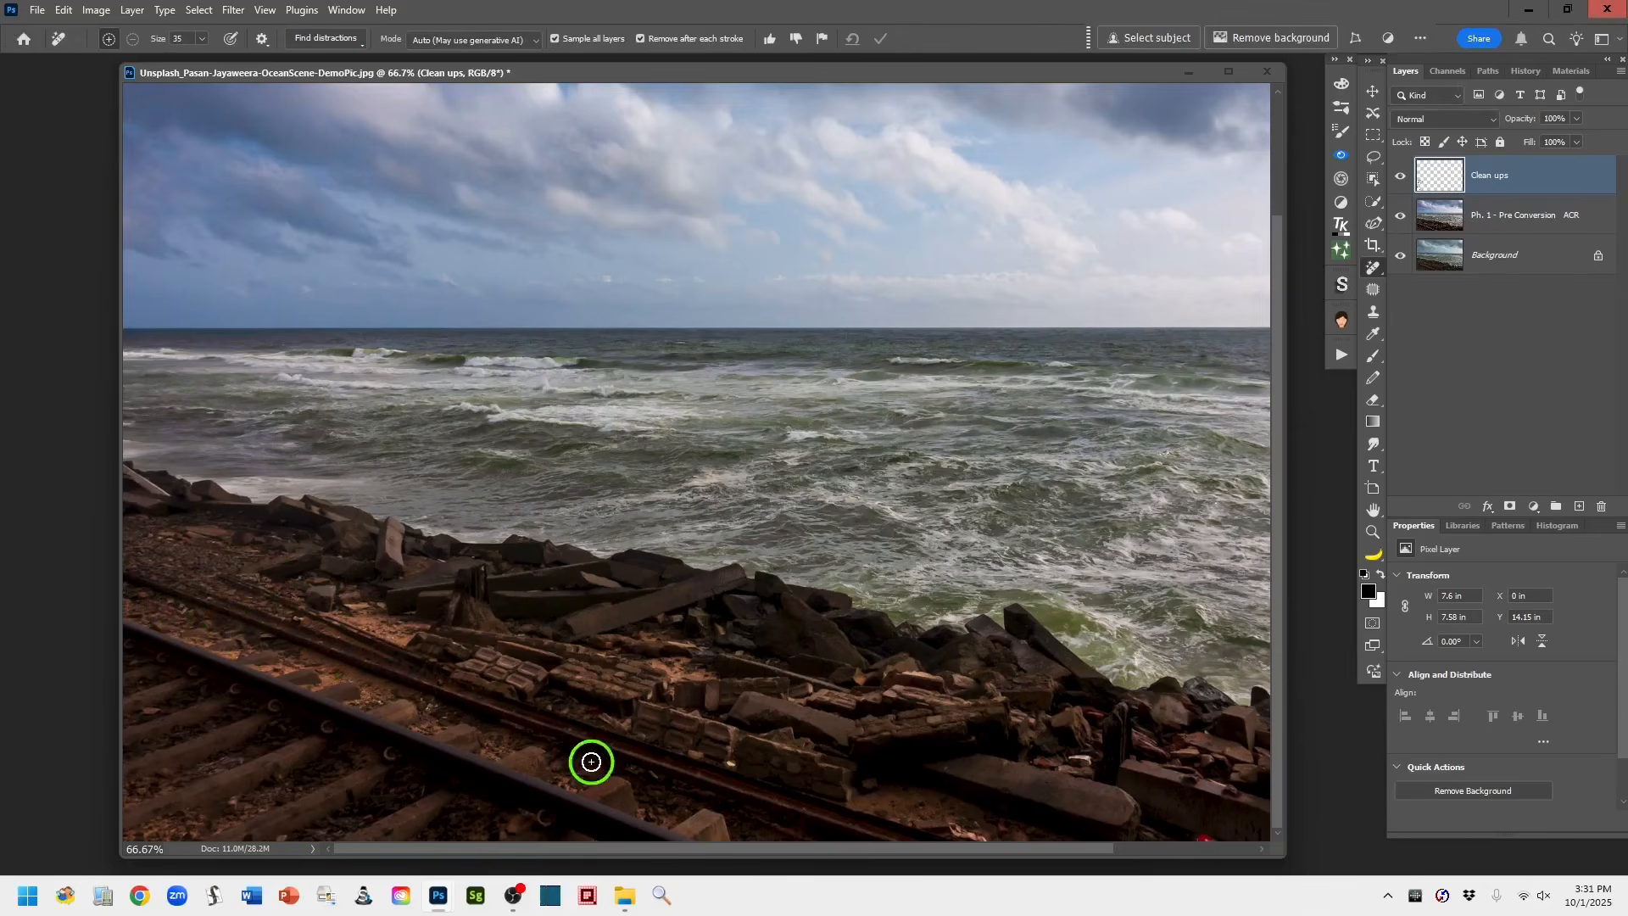
click(731, 757)
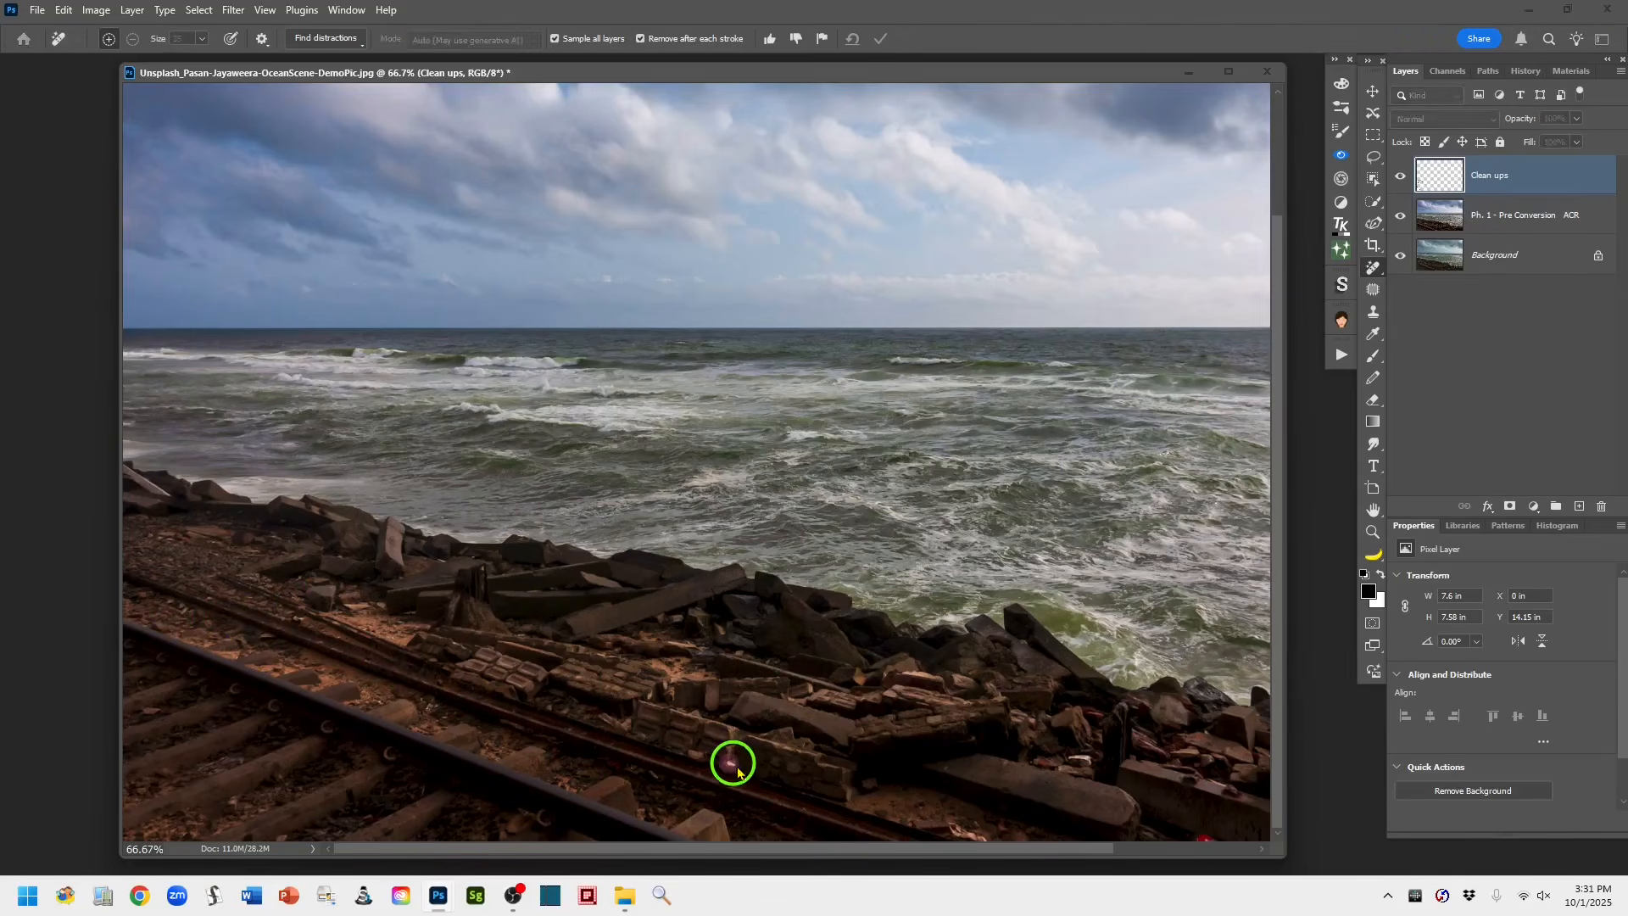
click(1071, 759)
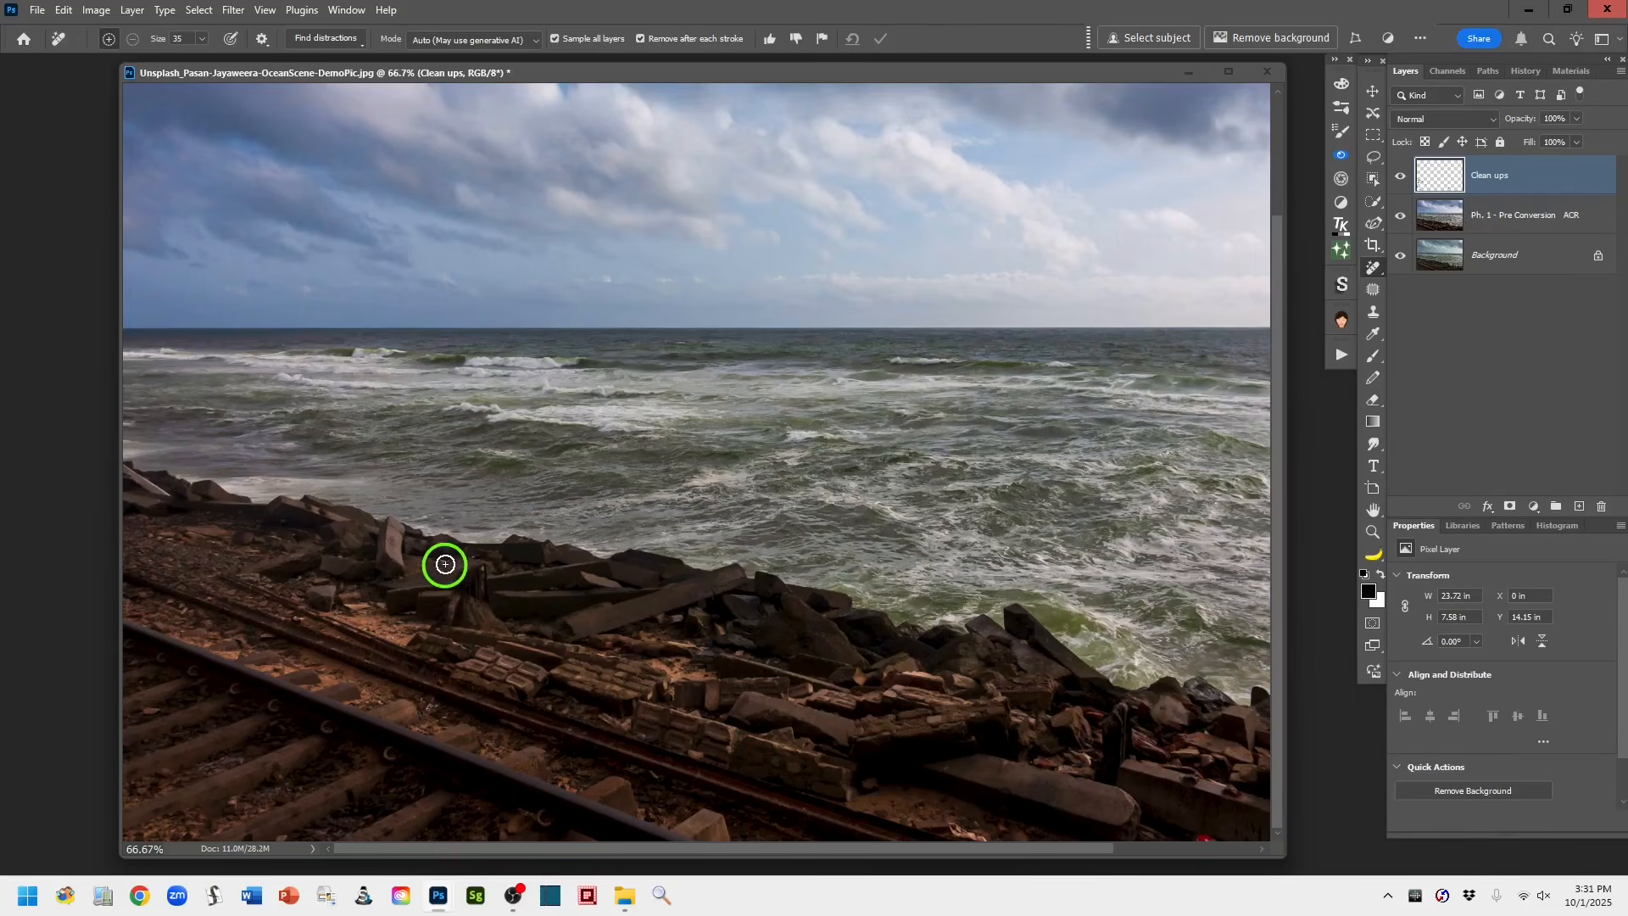
click(436, 564)
click(1061, 780)
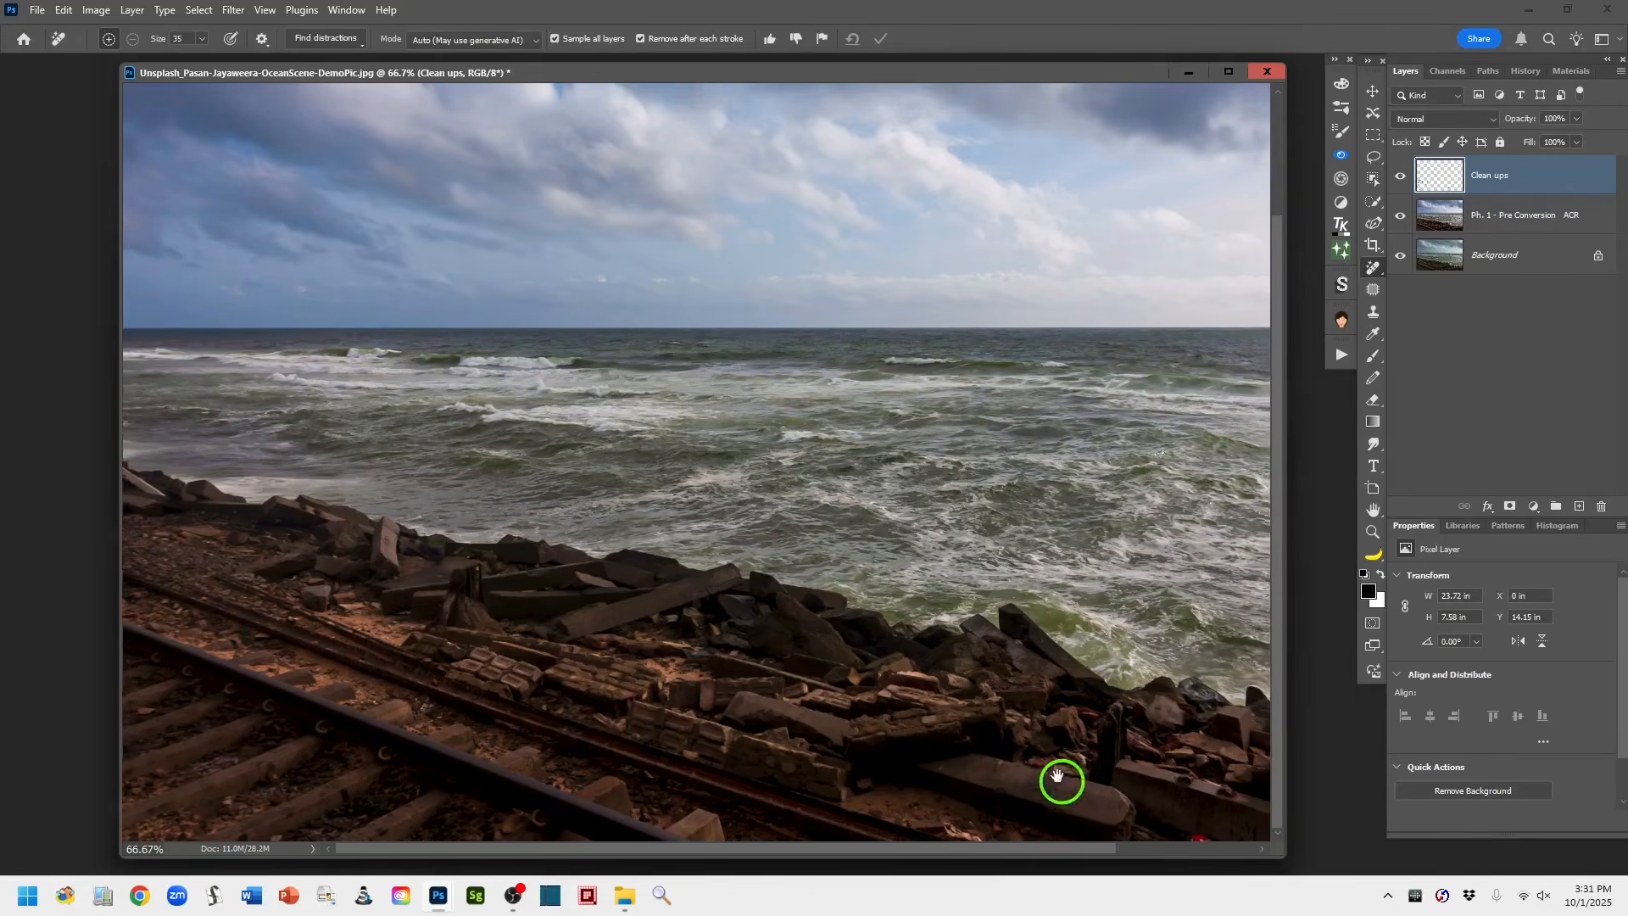
Remove the red litter at the lower edge of the rocks and the remaining small distractions in the foreground with the Remove tool
drag(1058, 776, 949, 647)
click(1029, 844)
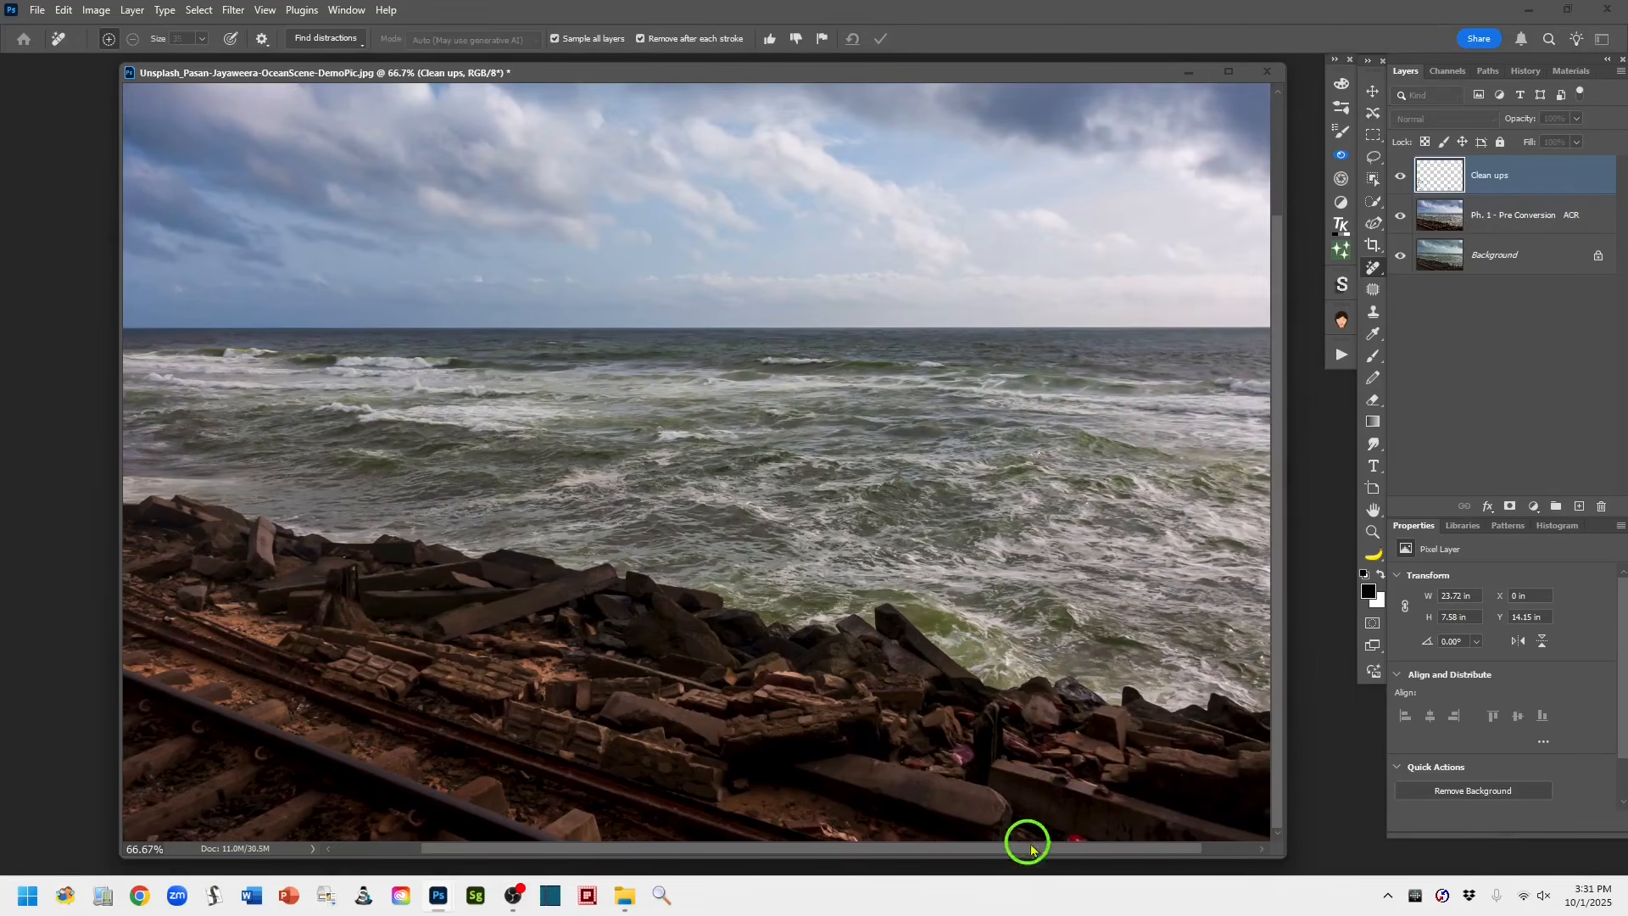
click(1079, 832)
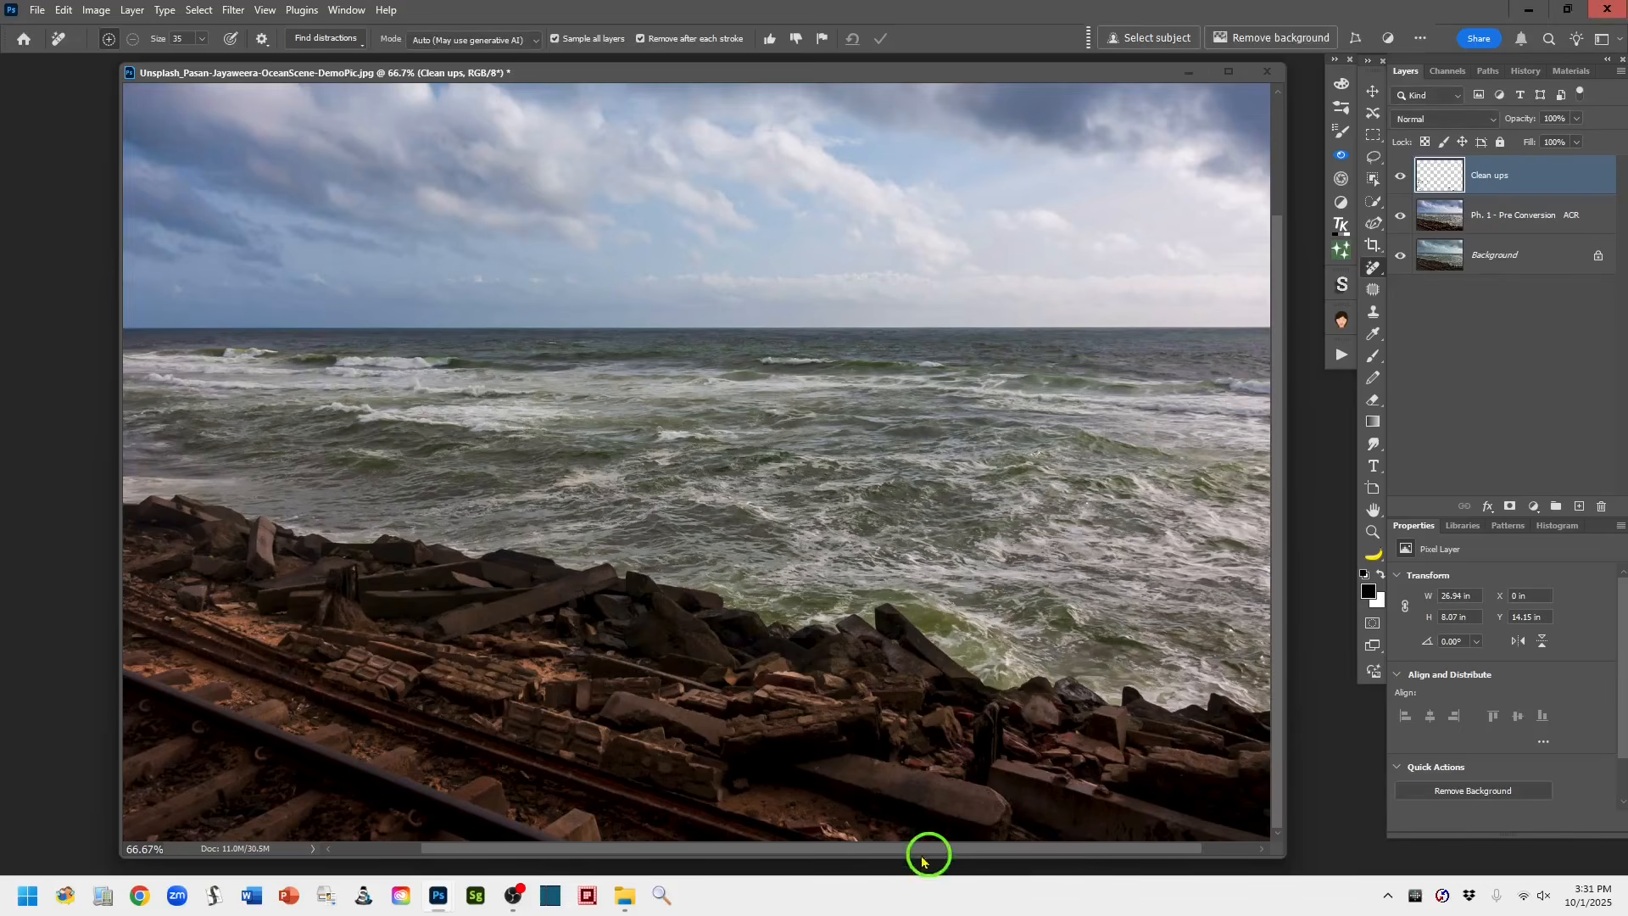
click(857, 834)
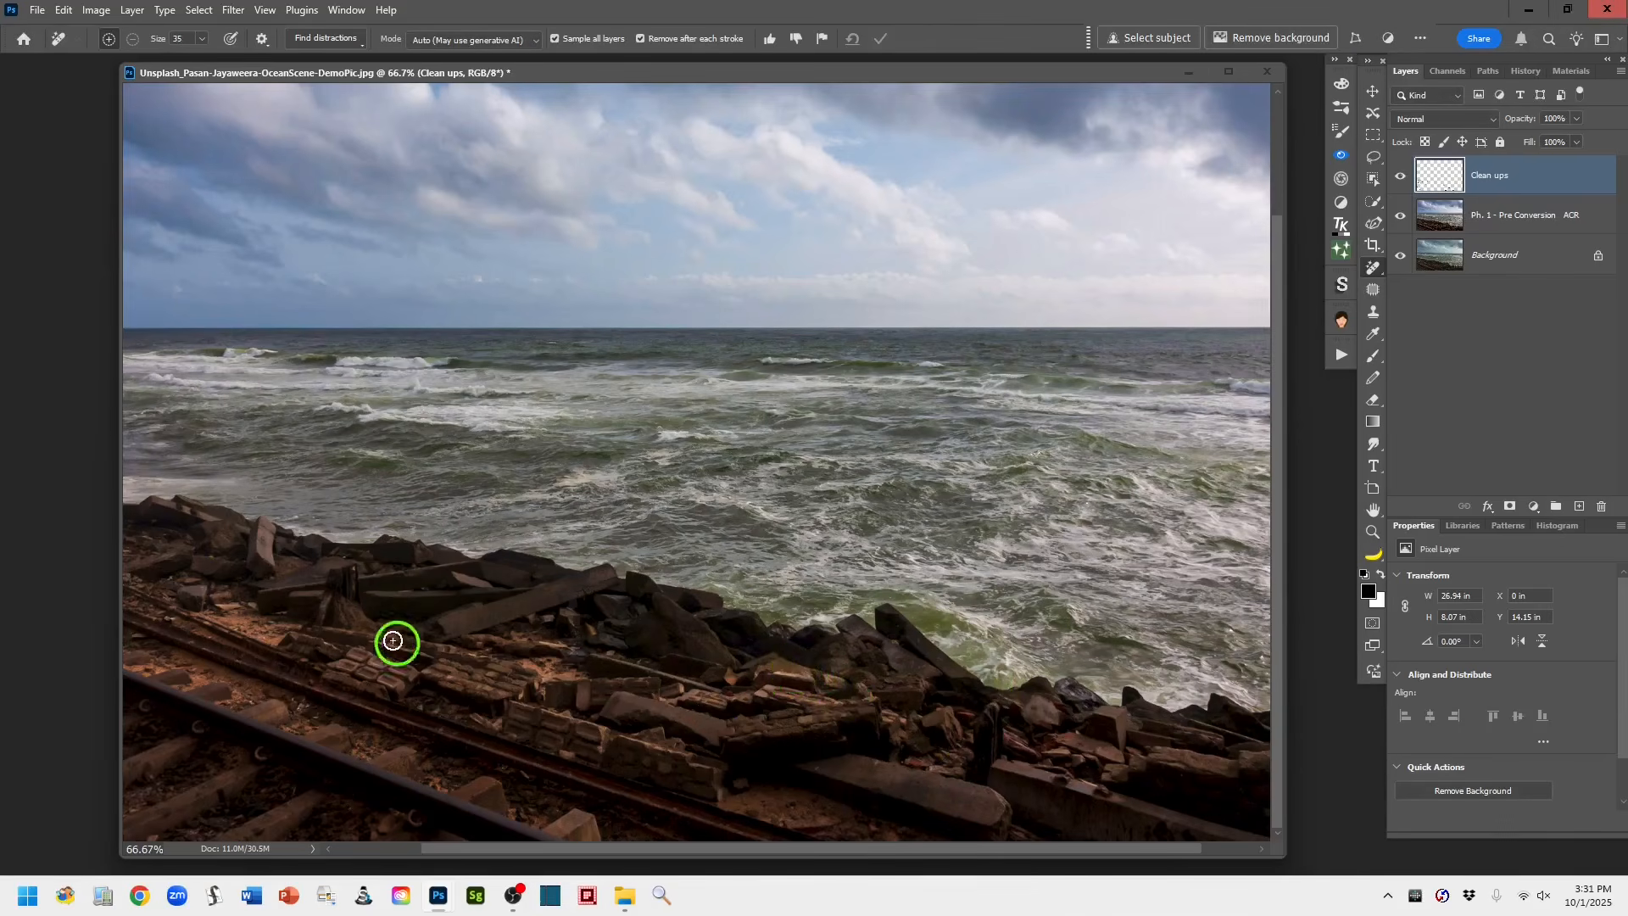
click(353, 567)
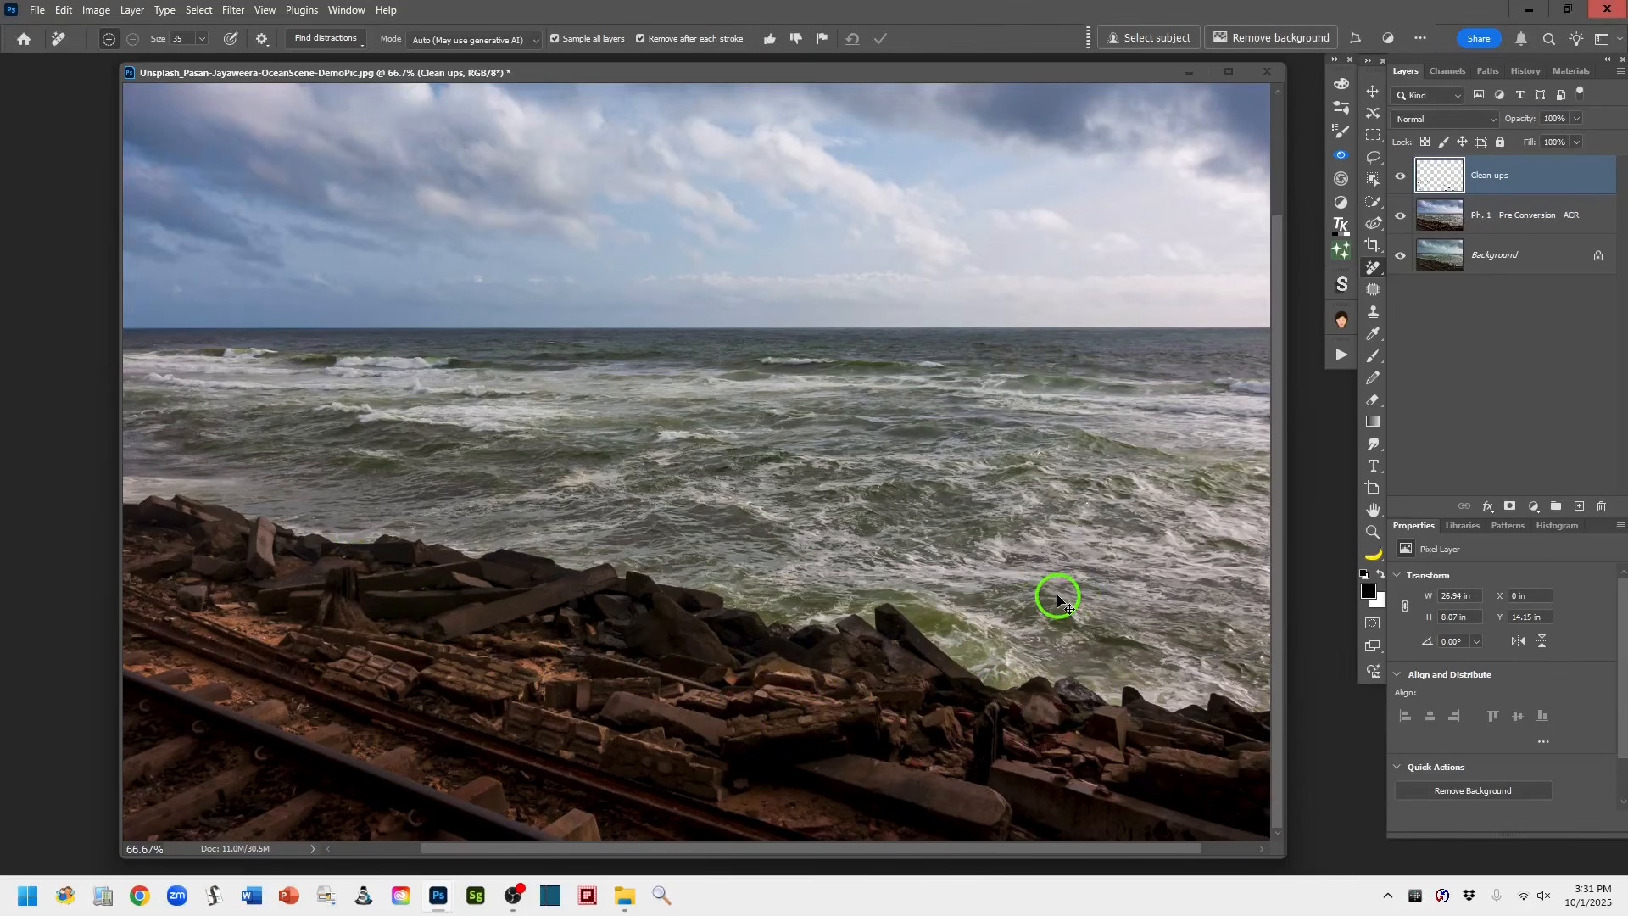
Move the Clean ups layer beneath the Pre Conversion ACR layer to compare, and return it to the top of the stack
key(ctrl+bracketleft)
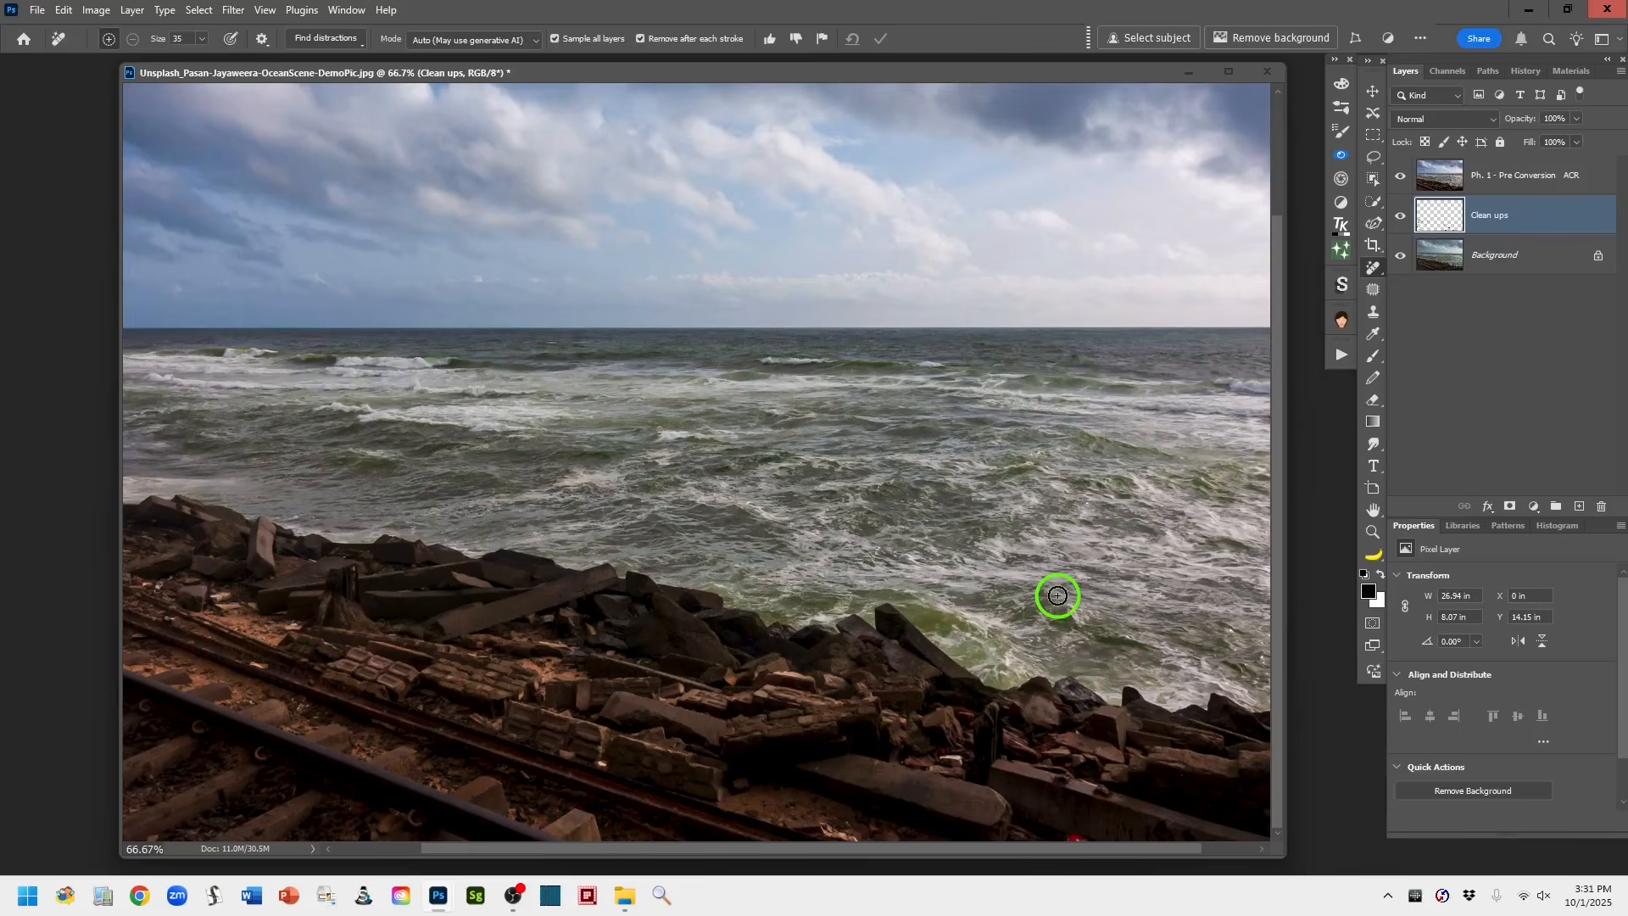
key(ctrl+bracketright)
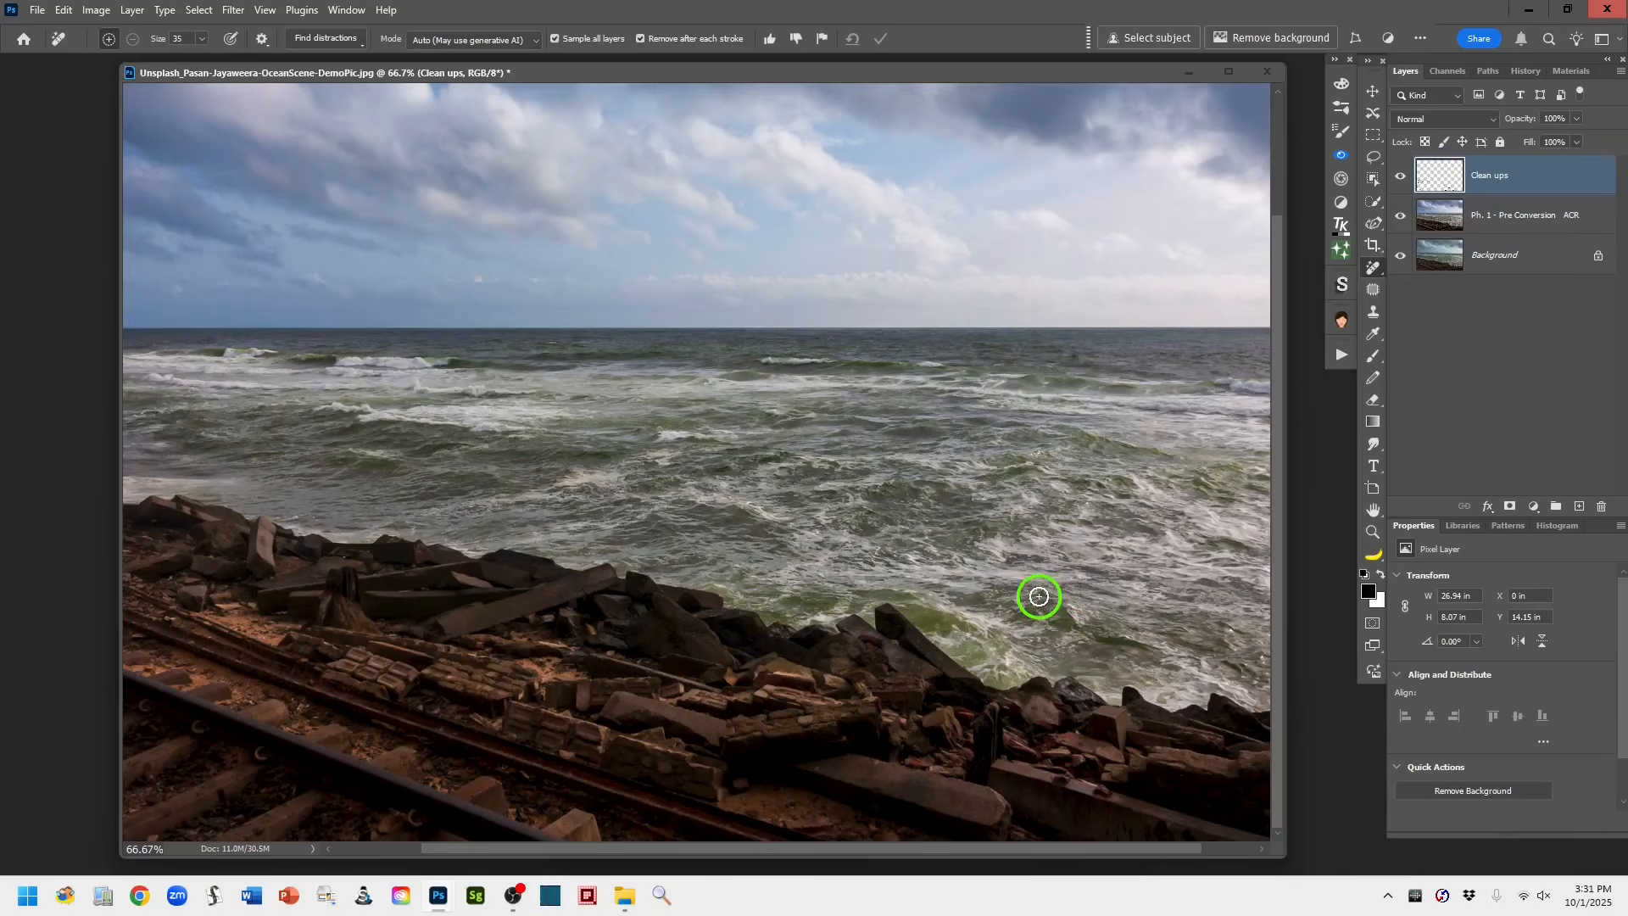
Compare the whole photo with the Clean ups layer hidden and shown, leaving the layer shown
key(ctrl+plus)
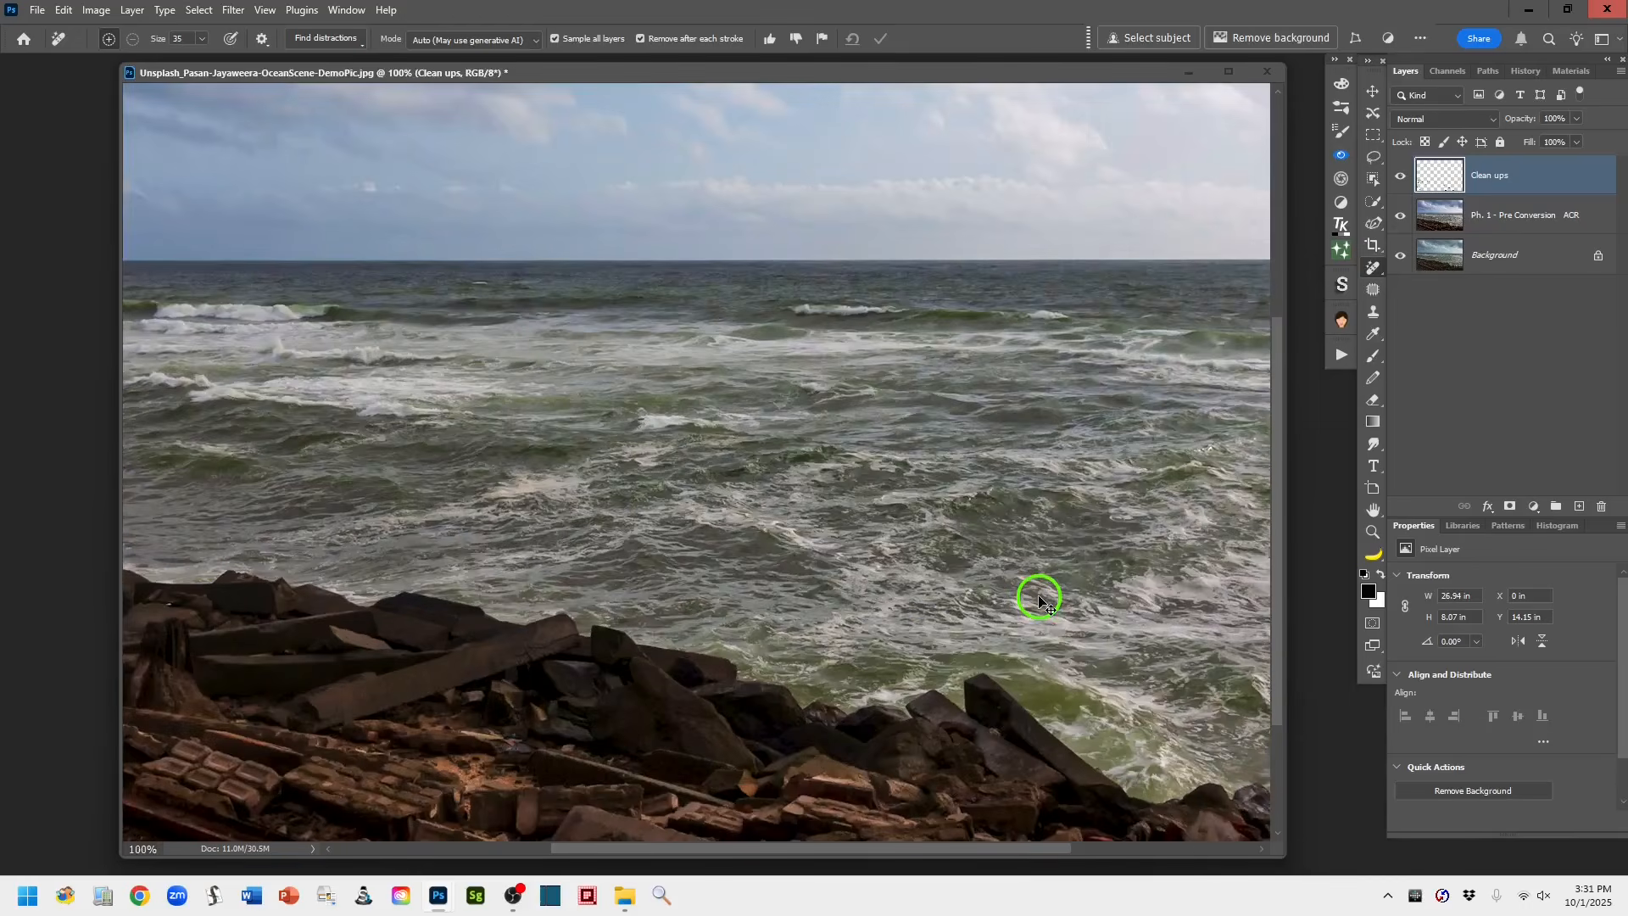
key(ctrl+minus)
key(ctrl+minus)
key(ctrl+minus)
key(ctrl+plus)
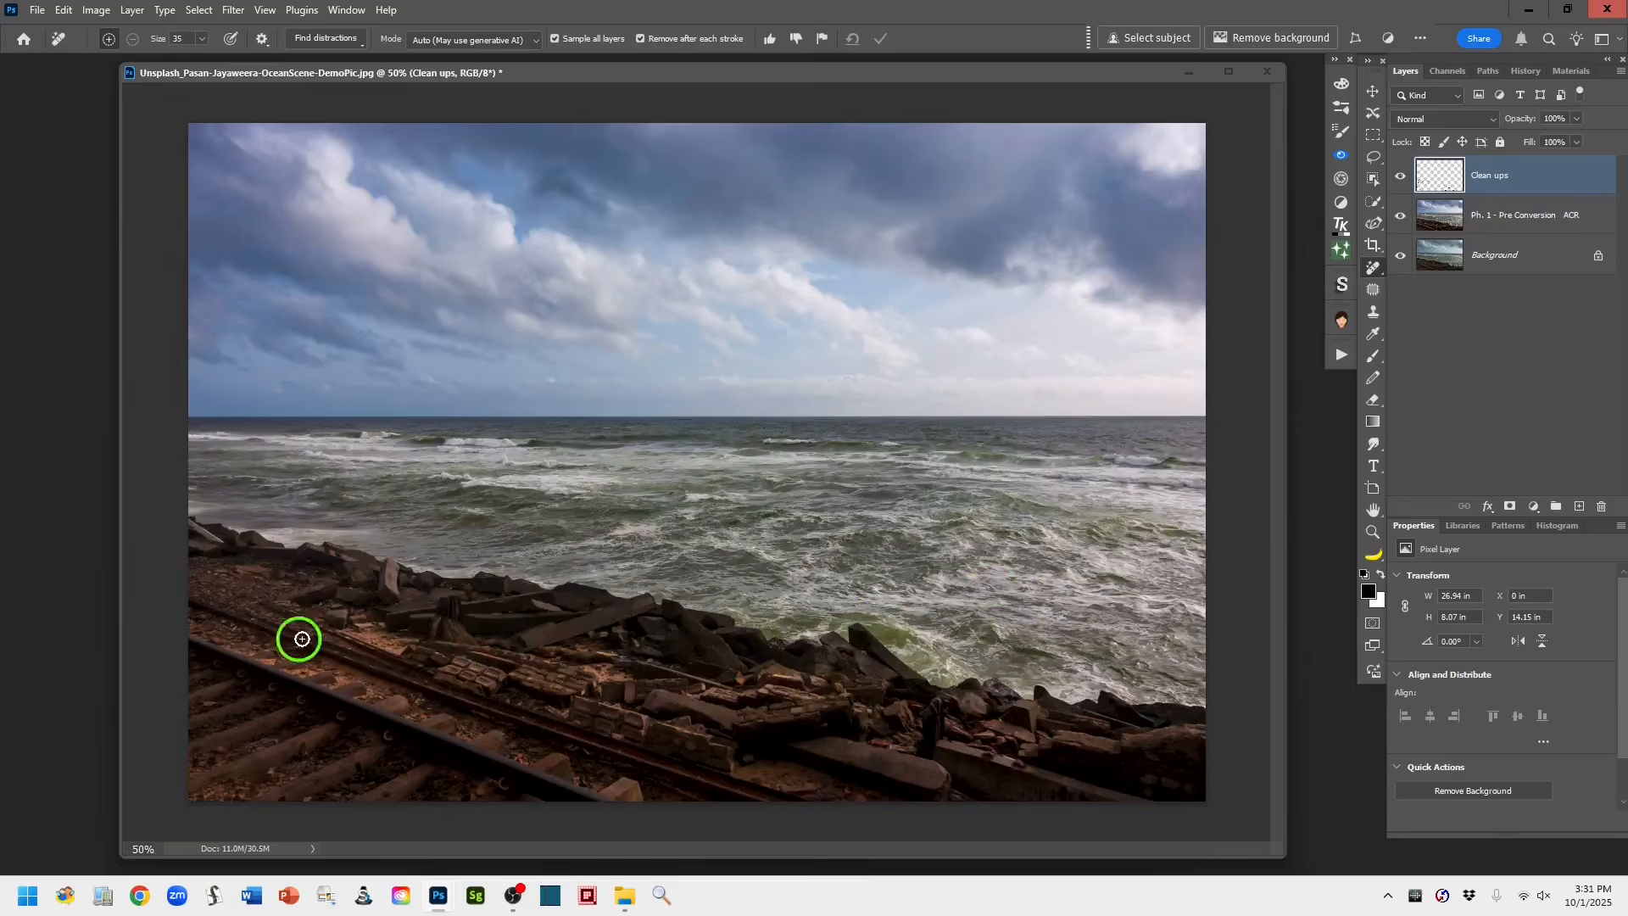
click(1402, 178)
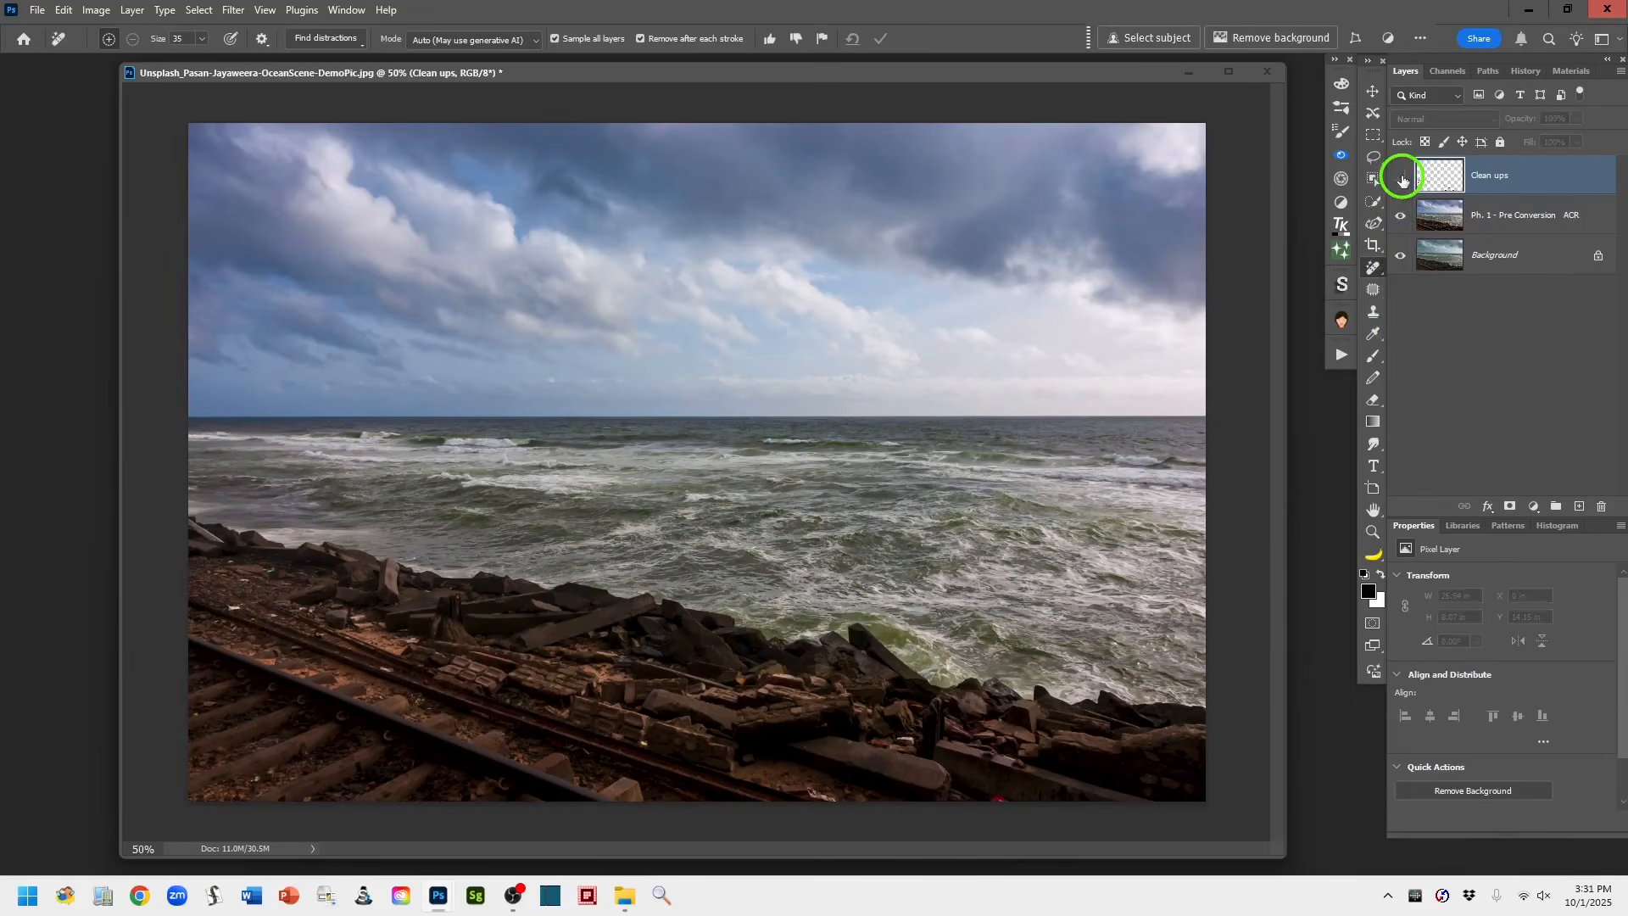
click(1401, 178)
click(1401, 178)
click(1401, 178)
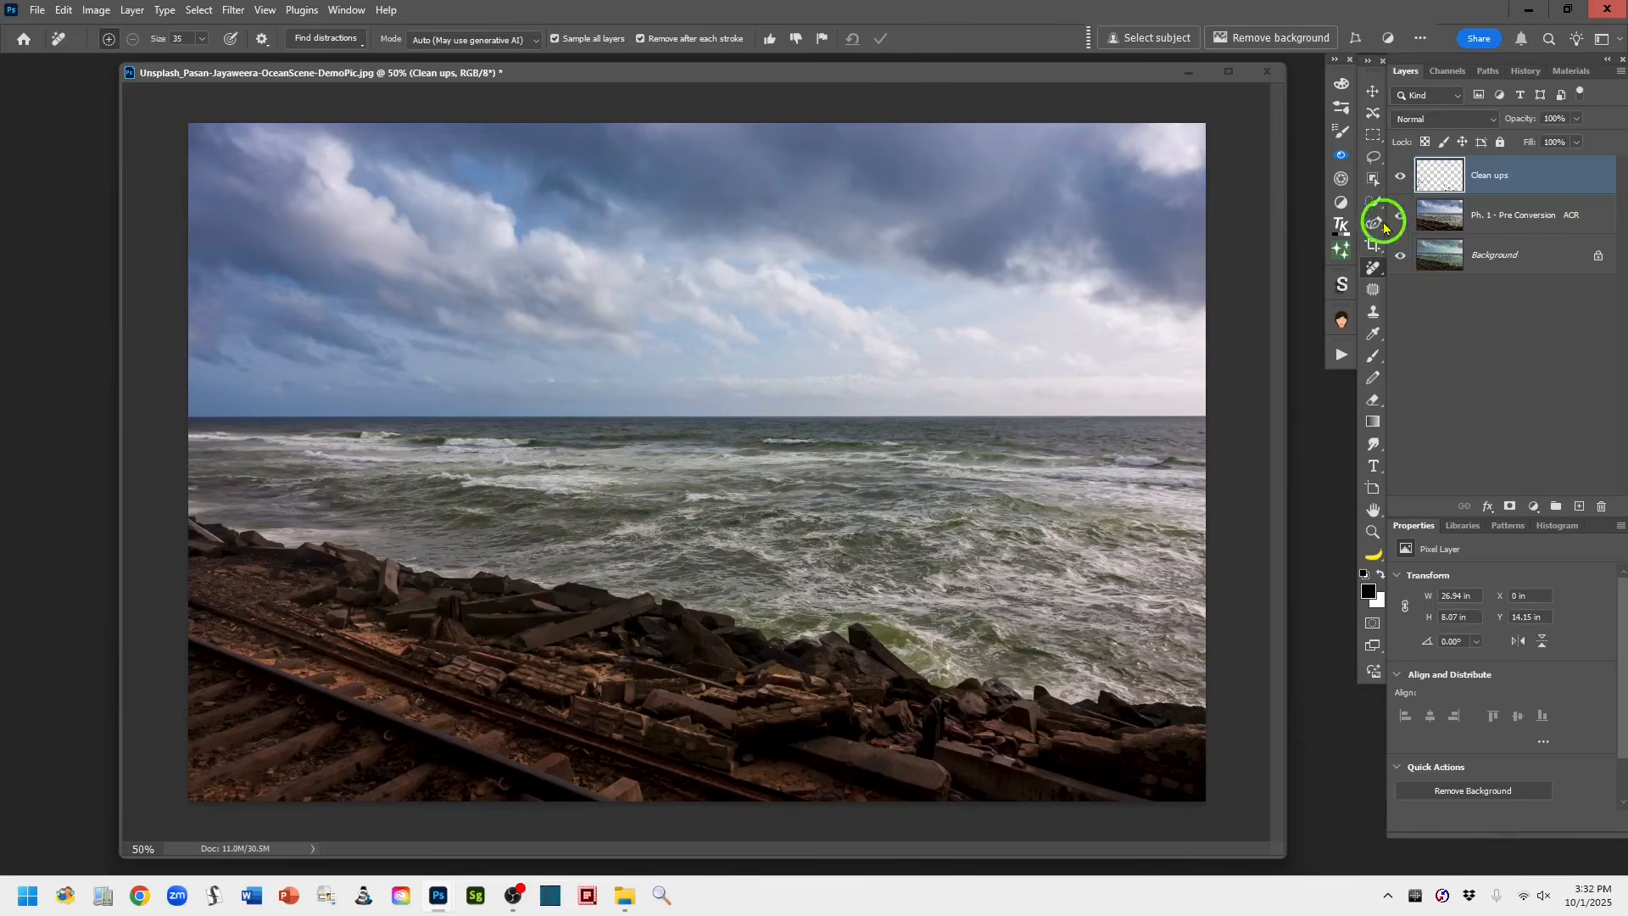
Stamp all visible layers onto a new layer at the top of the stack and name it stamp layer
click(1374, 158)
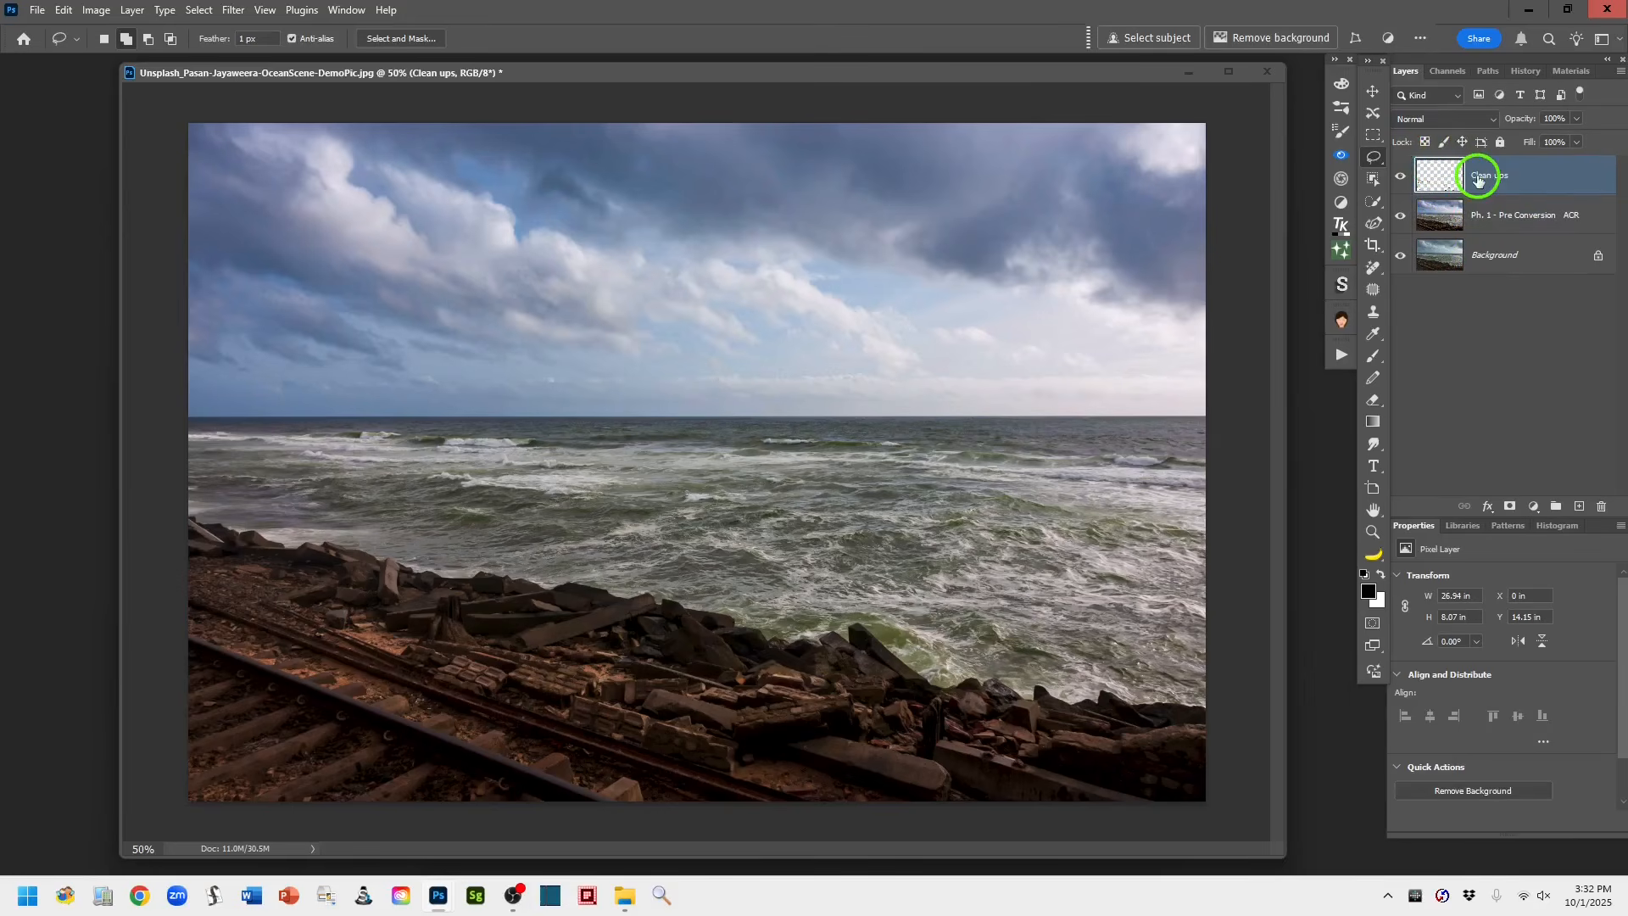
click(1580, 508)
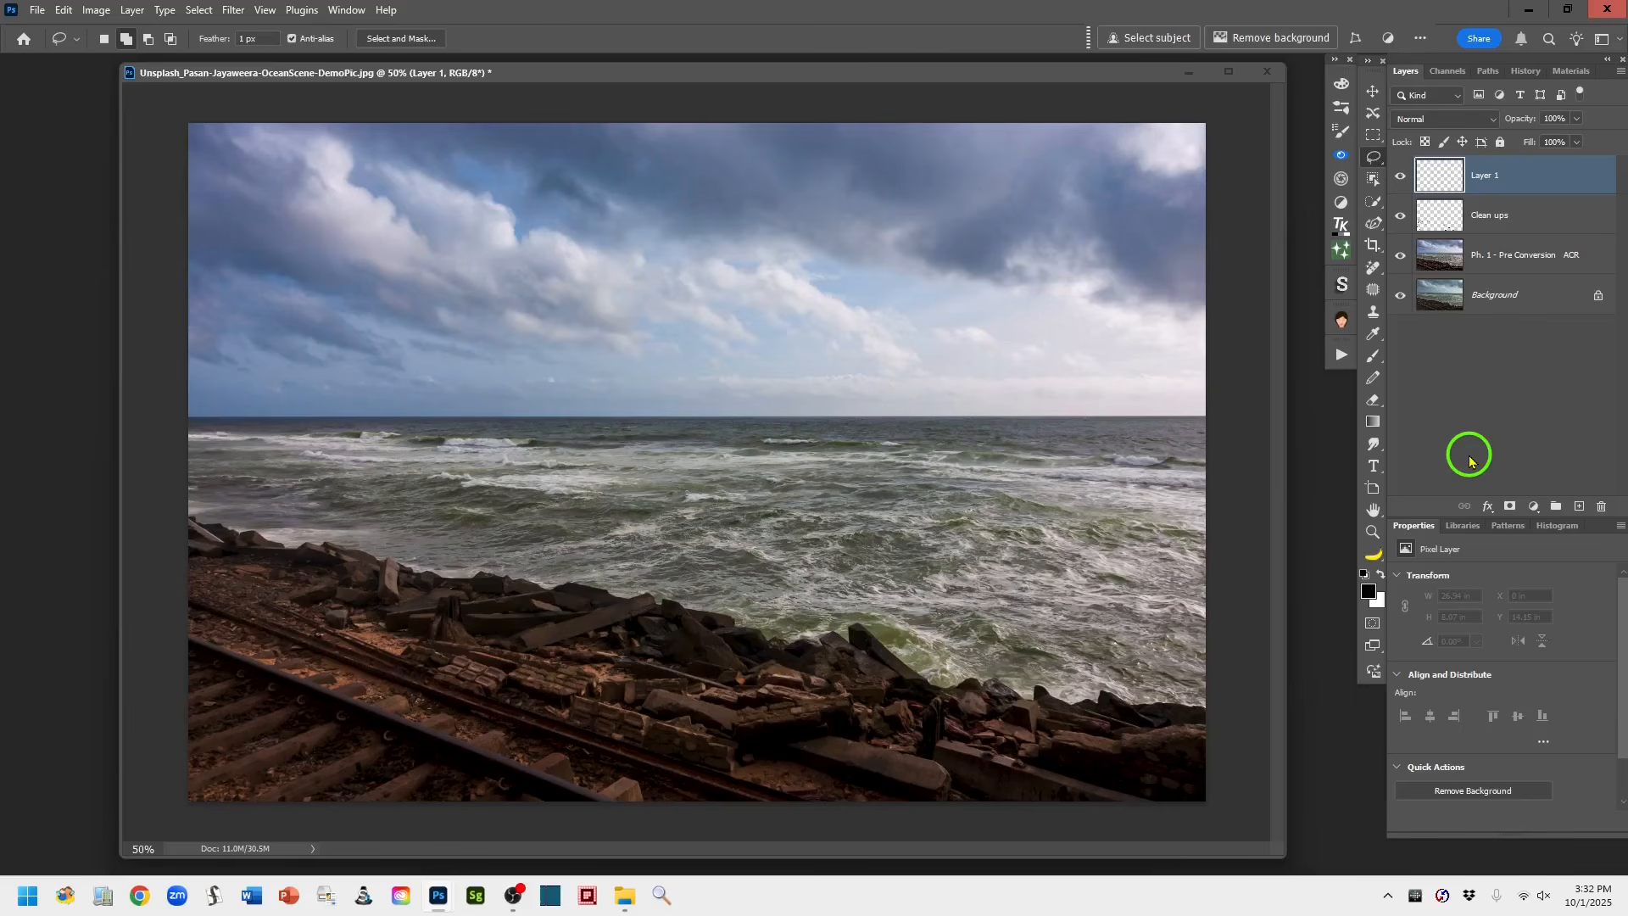
key(ctrl+shift+alt+e)
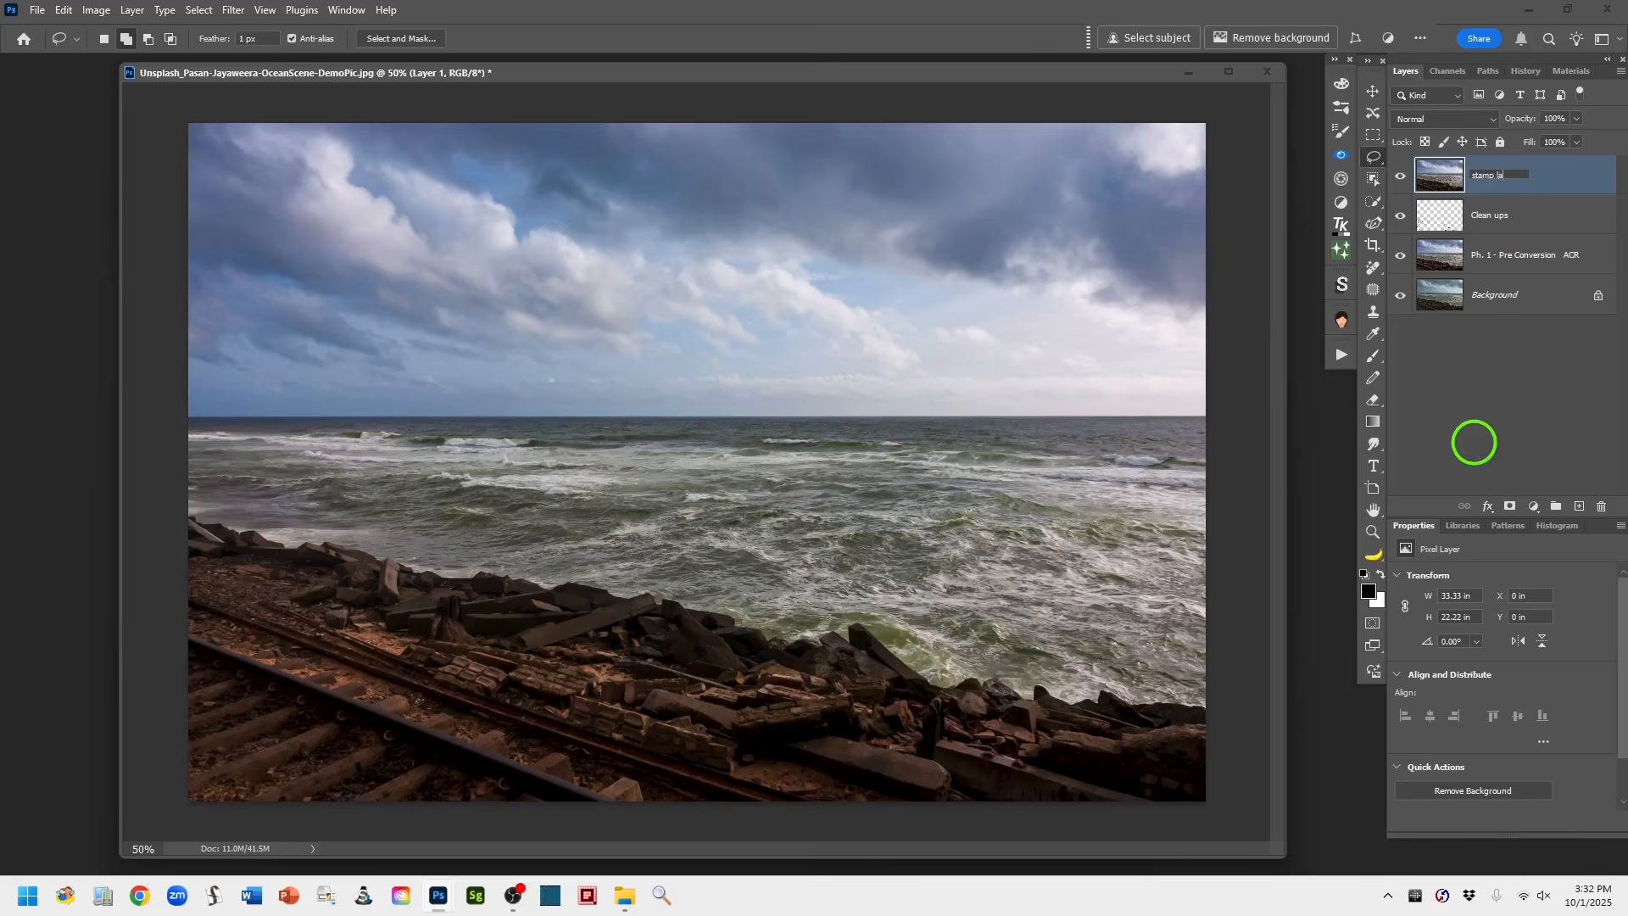
click(1561, 182)
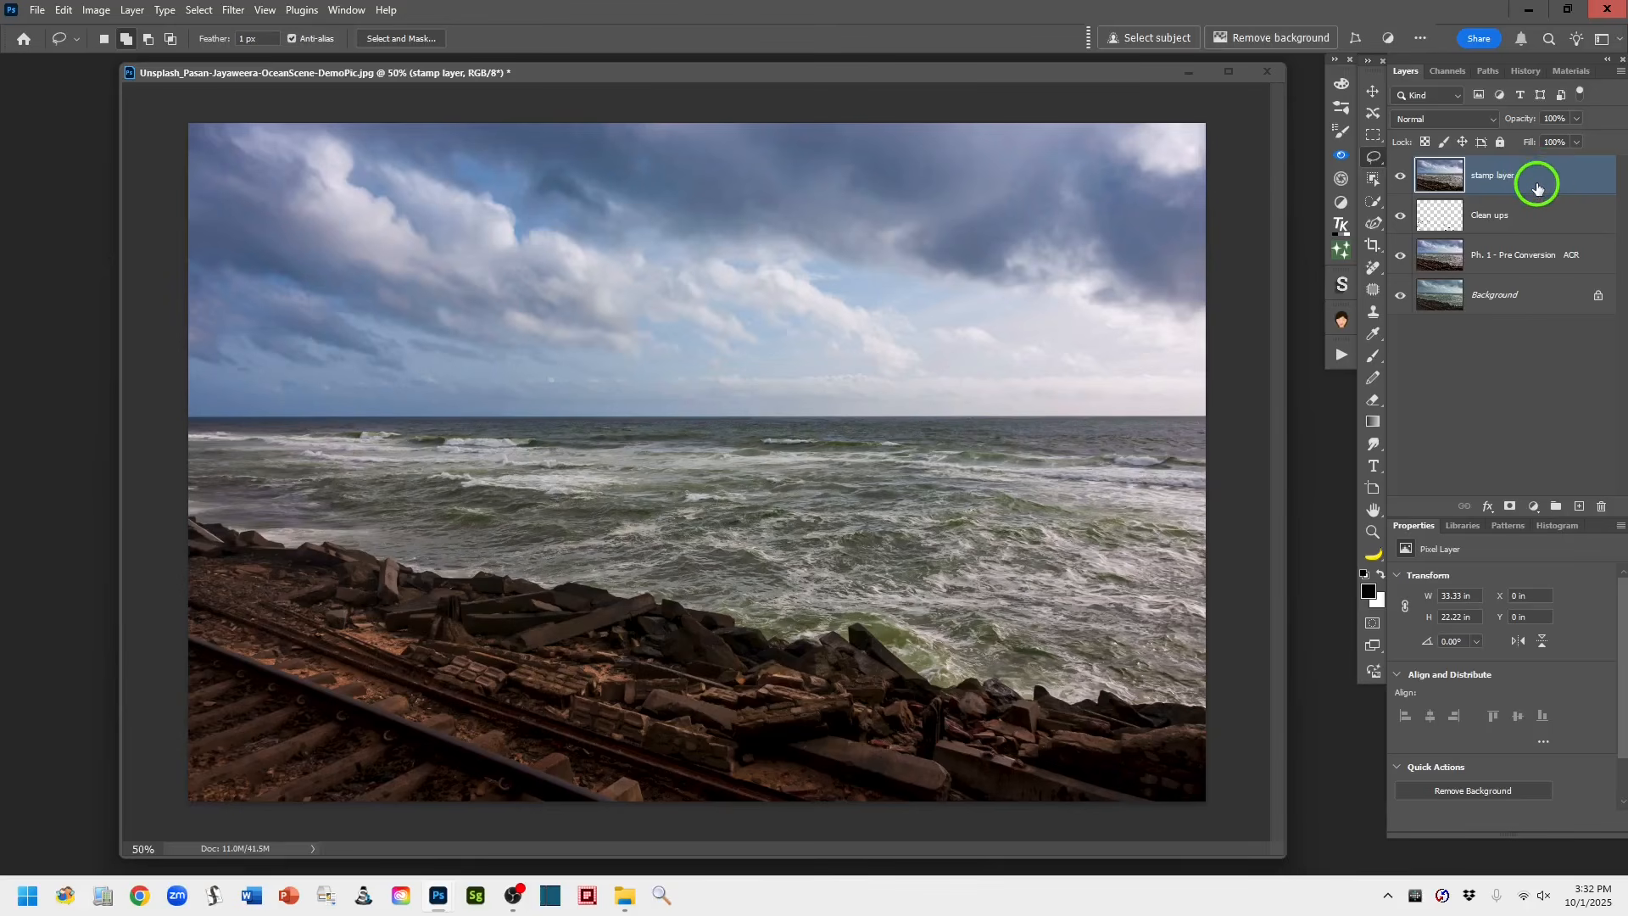
Duplicate the stamp layer, hide the original, and name the copy Ph 2 - Conversion to BW
key(ctrl+j)
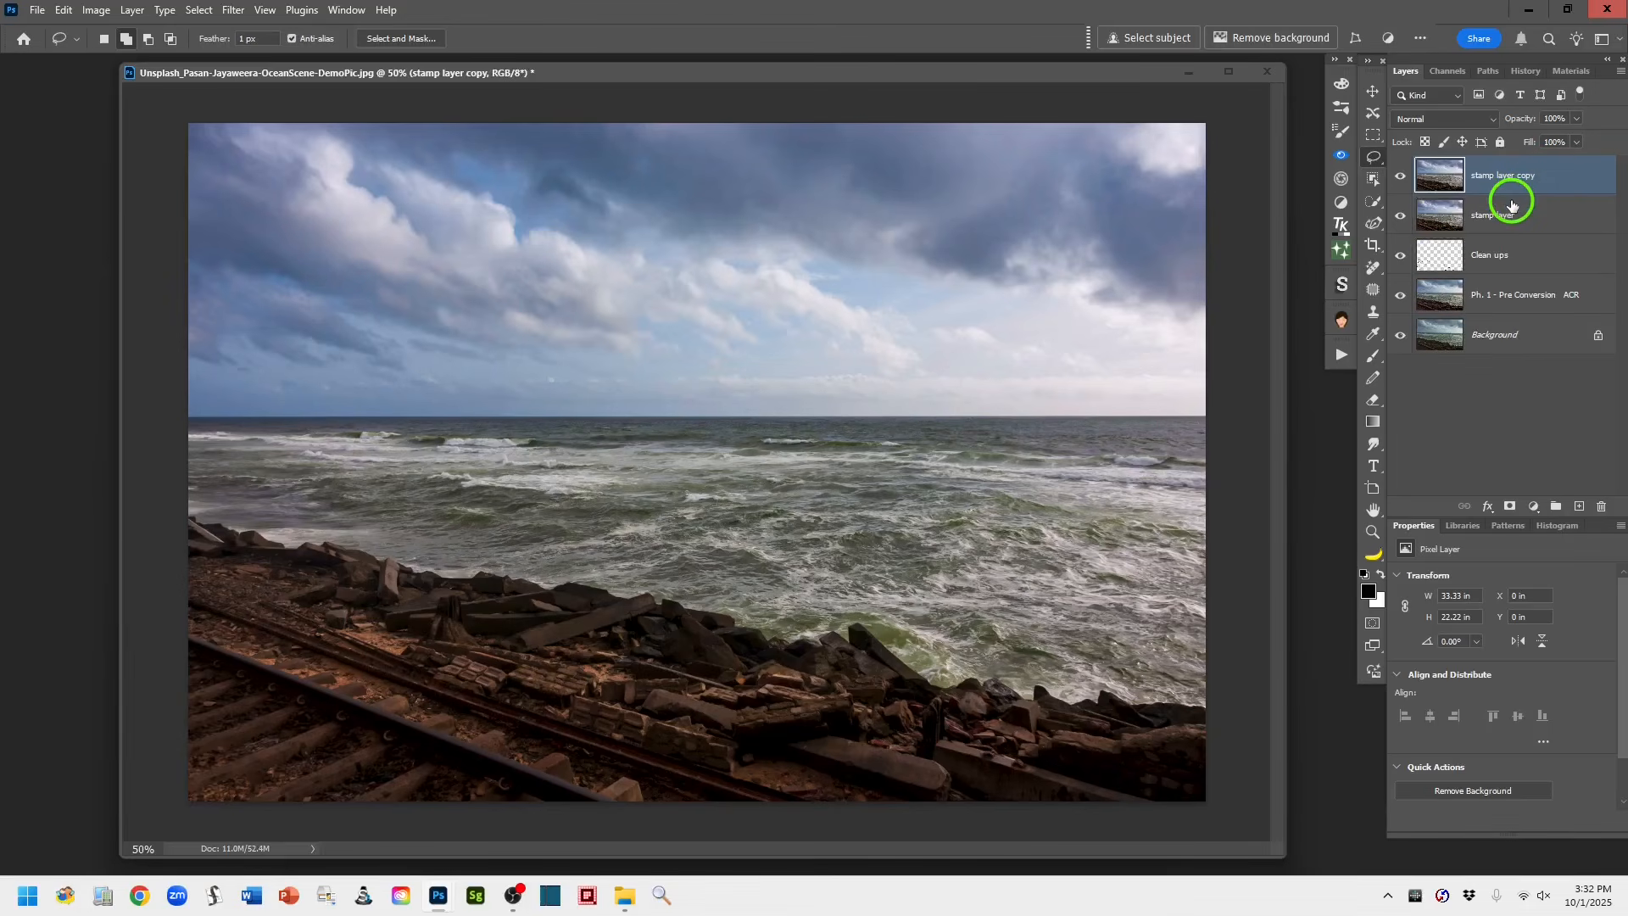
click(1401, 220)
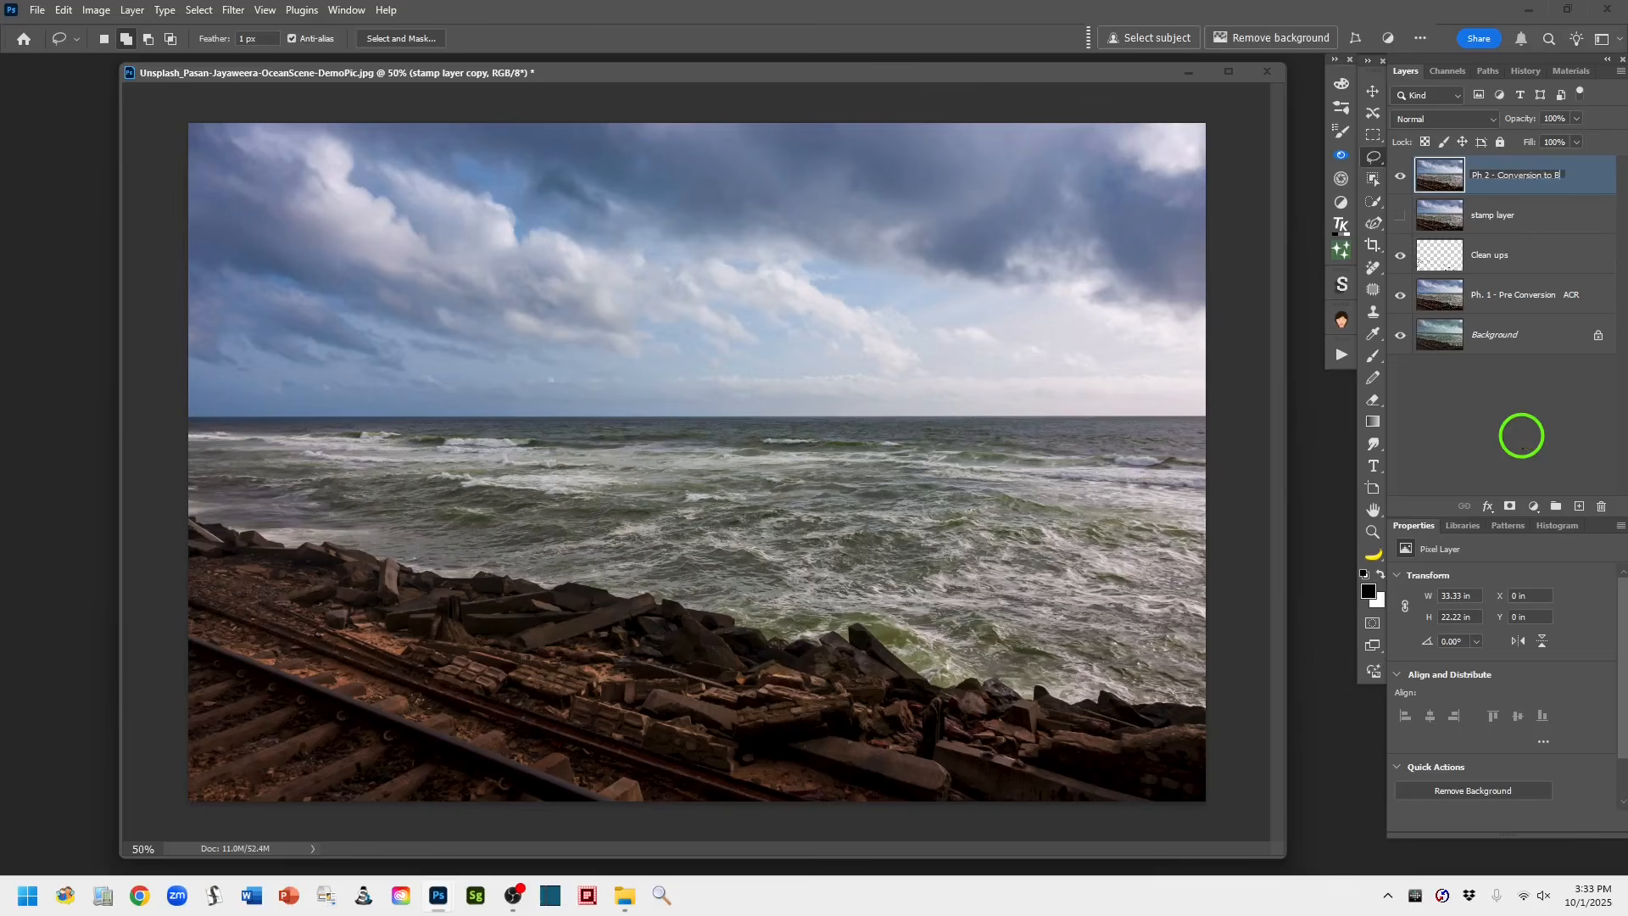
click(1581, 180)
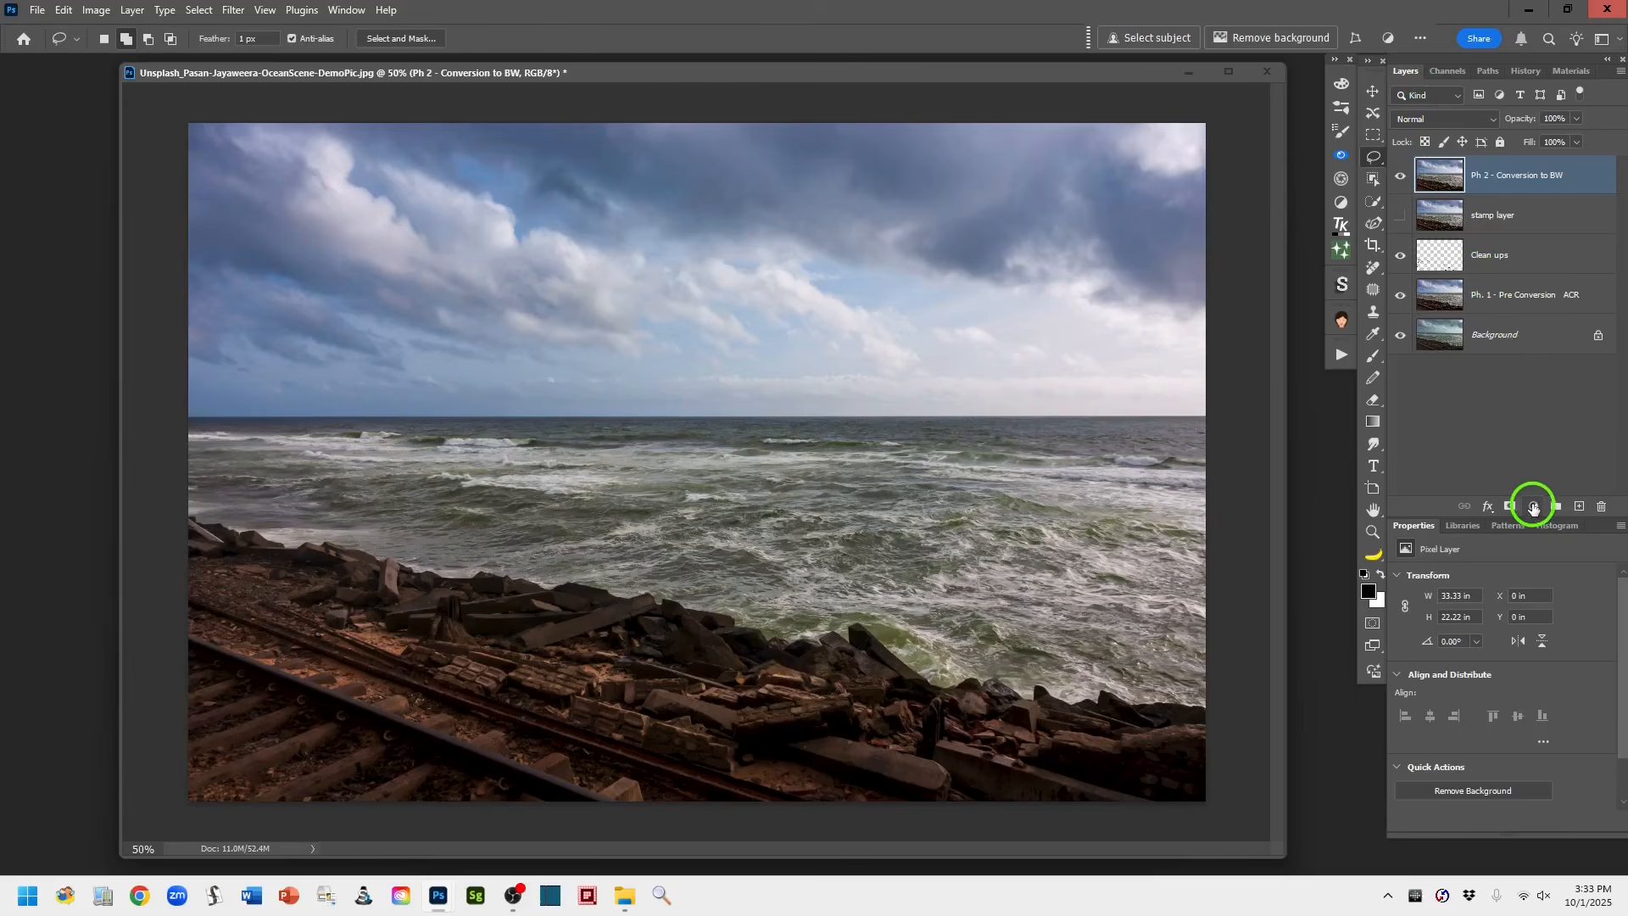
Add a Black & White adjustment layer above the Ph 2 - Conversion to BW layer and select its adjustment
click(1533, 506)
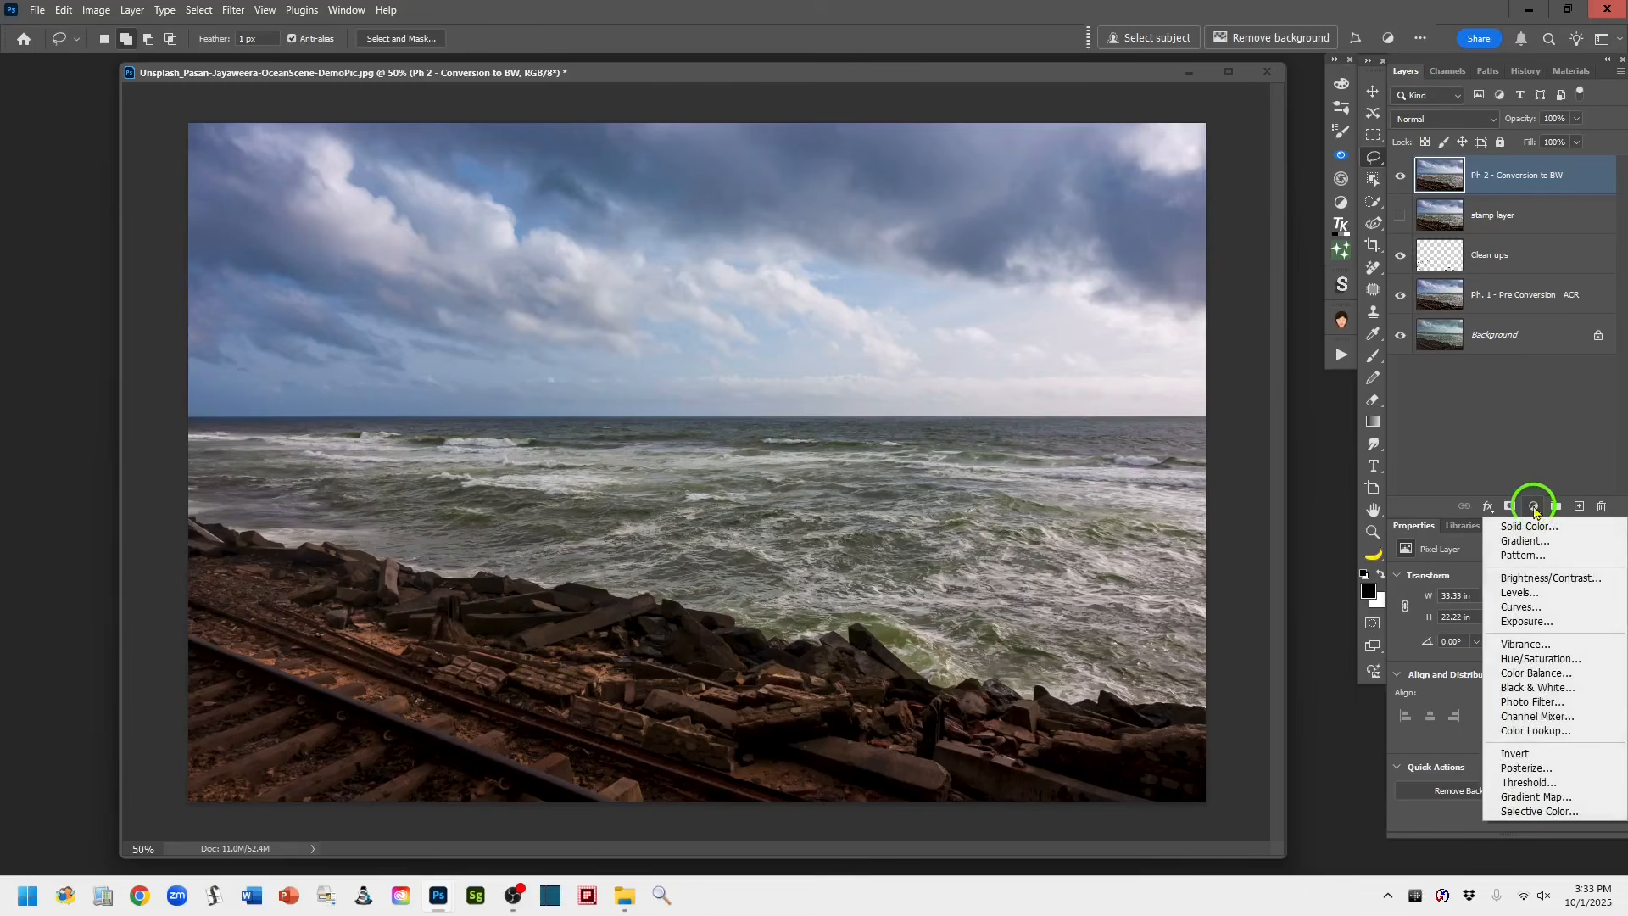
click(1589, 691)
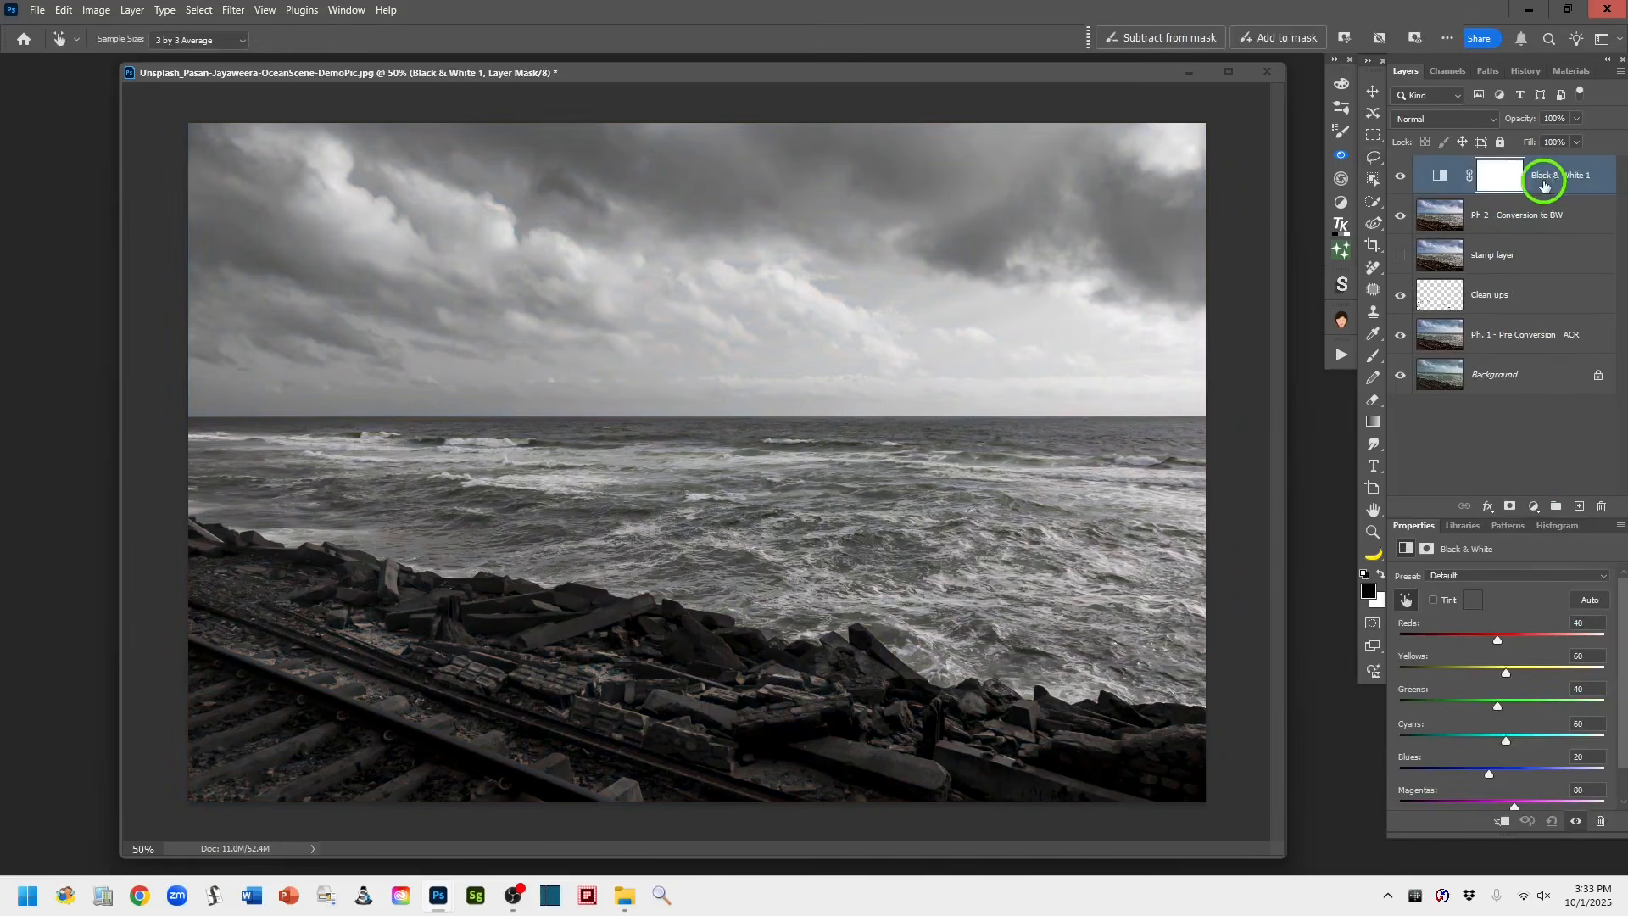
click(1441, 176)
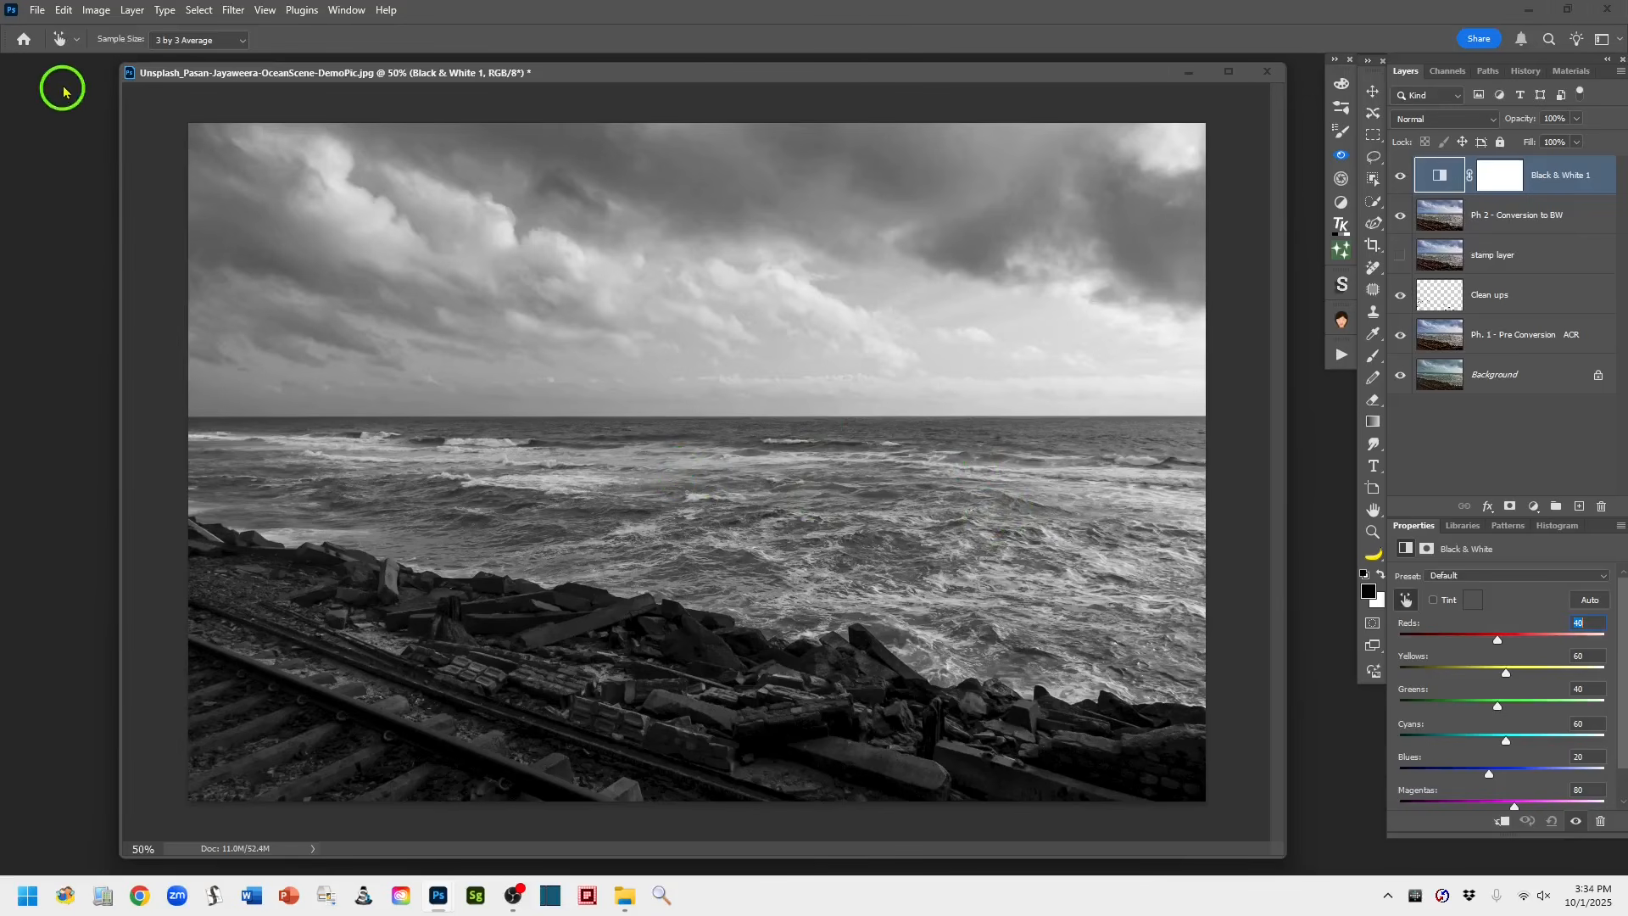
click(95, 14)
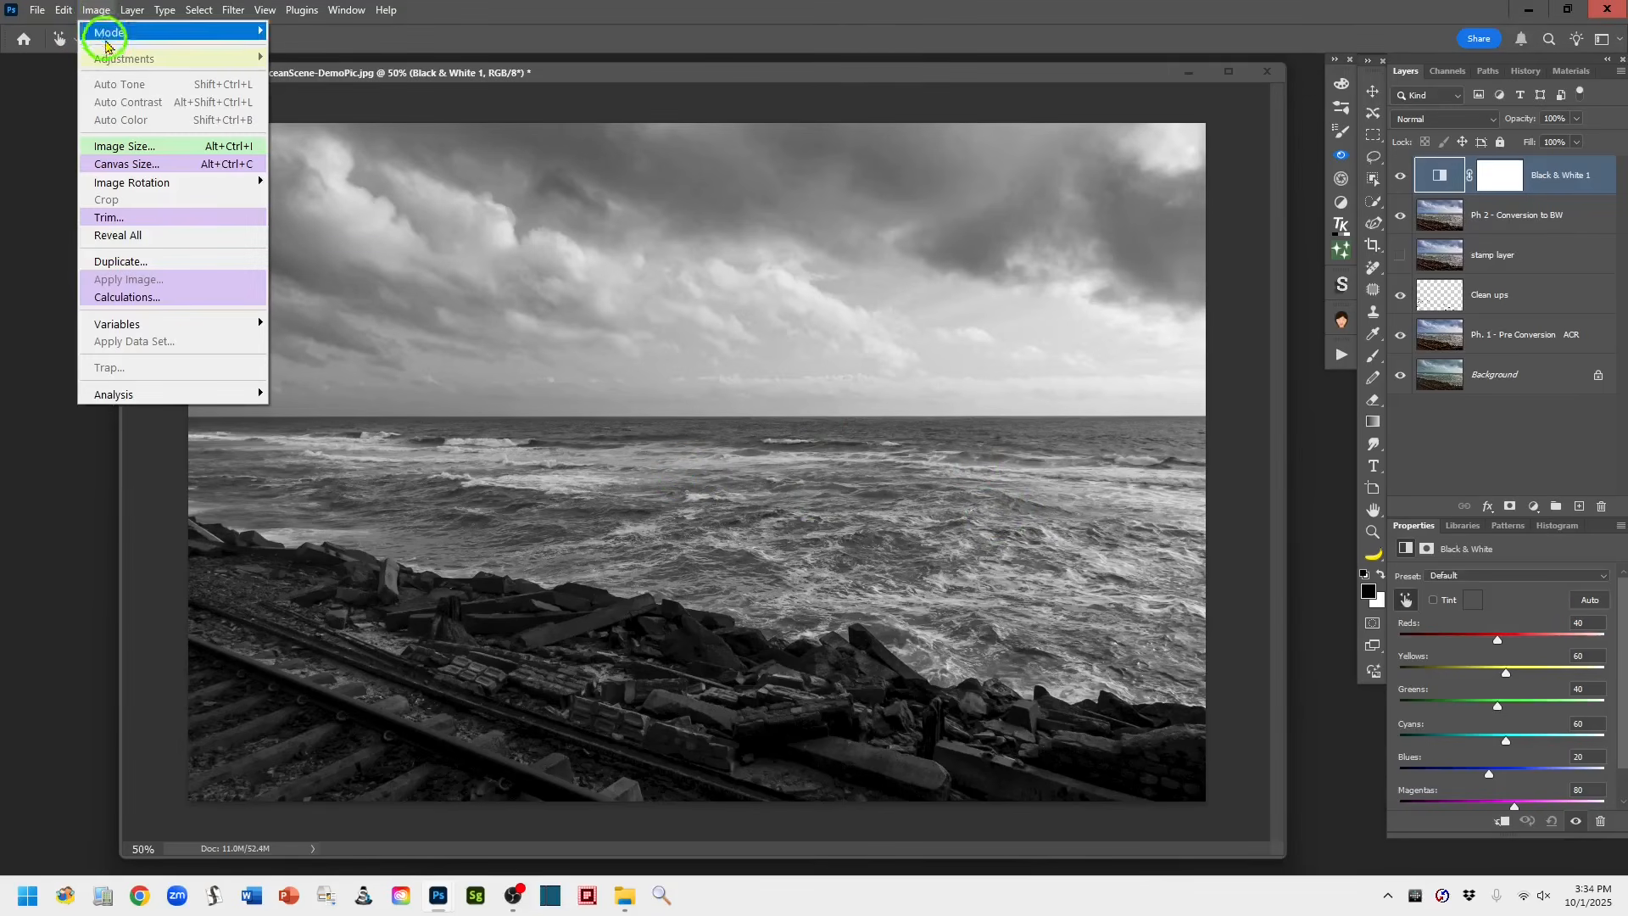
click(579, 10)
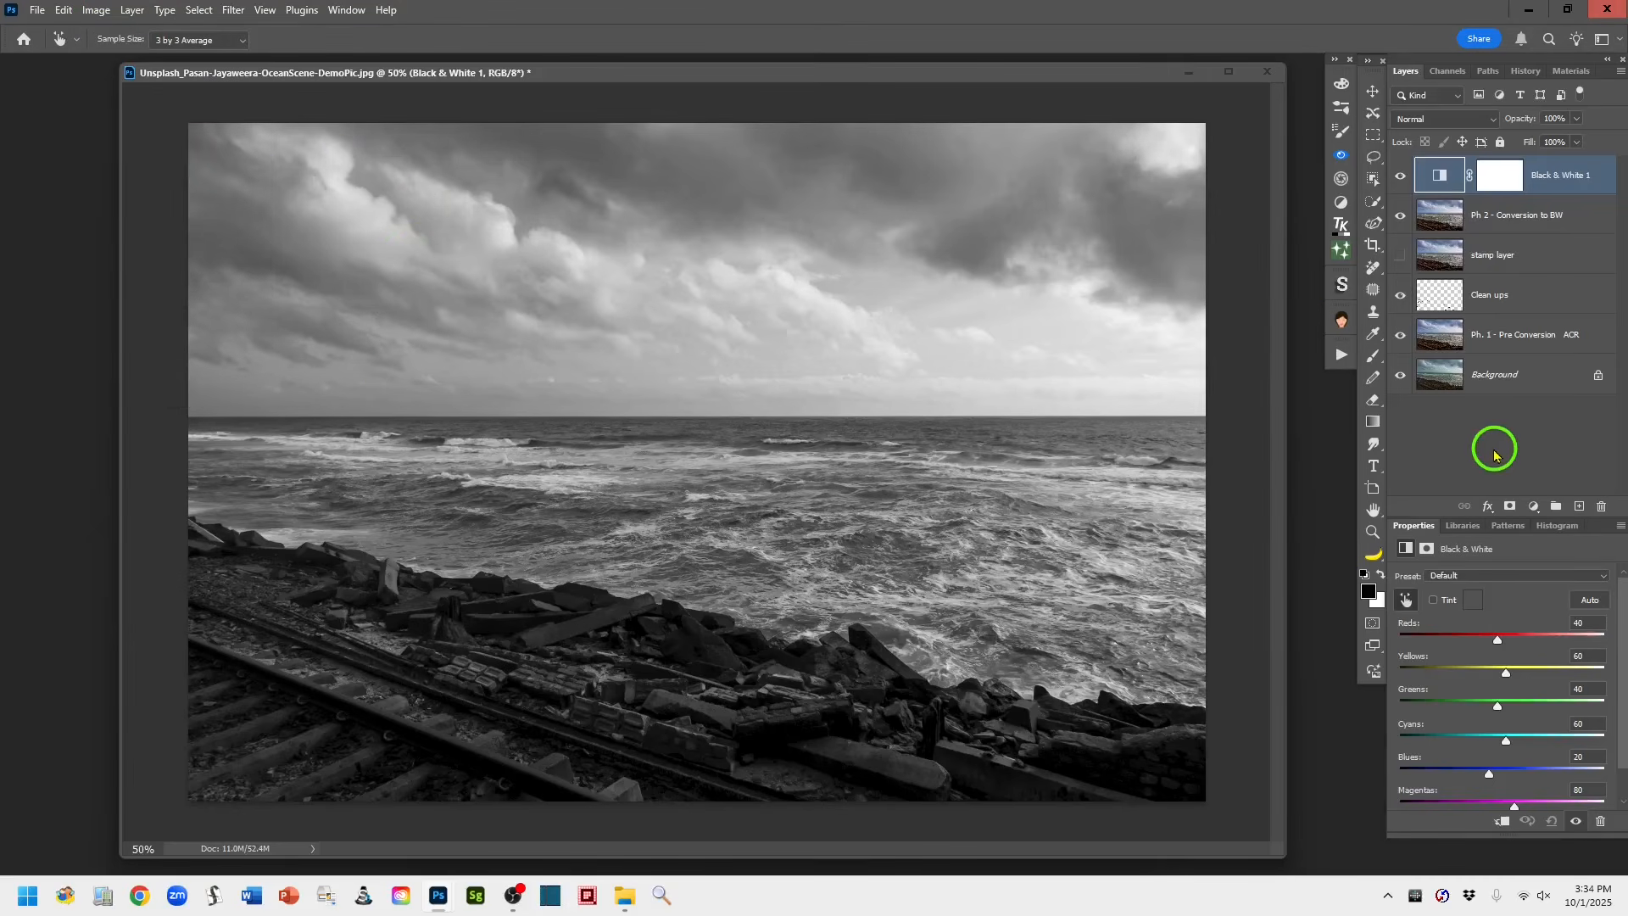
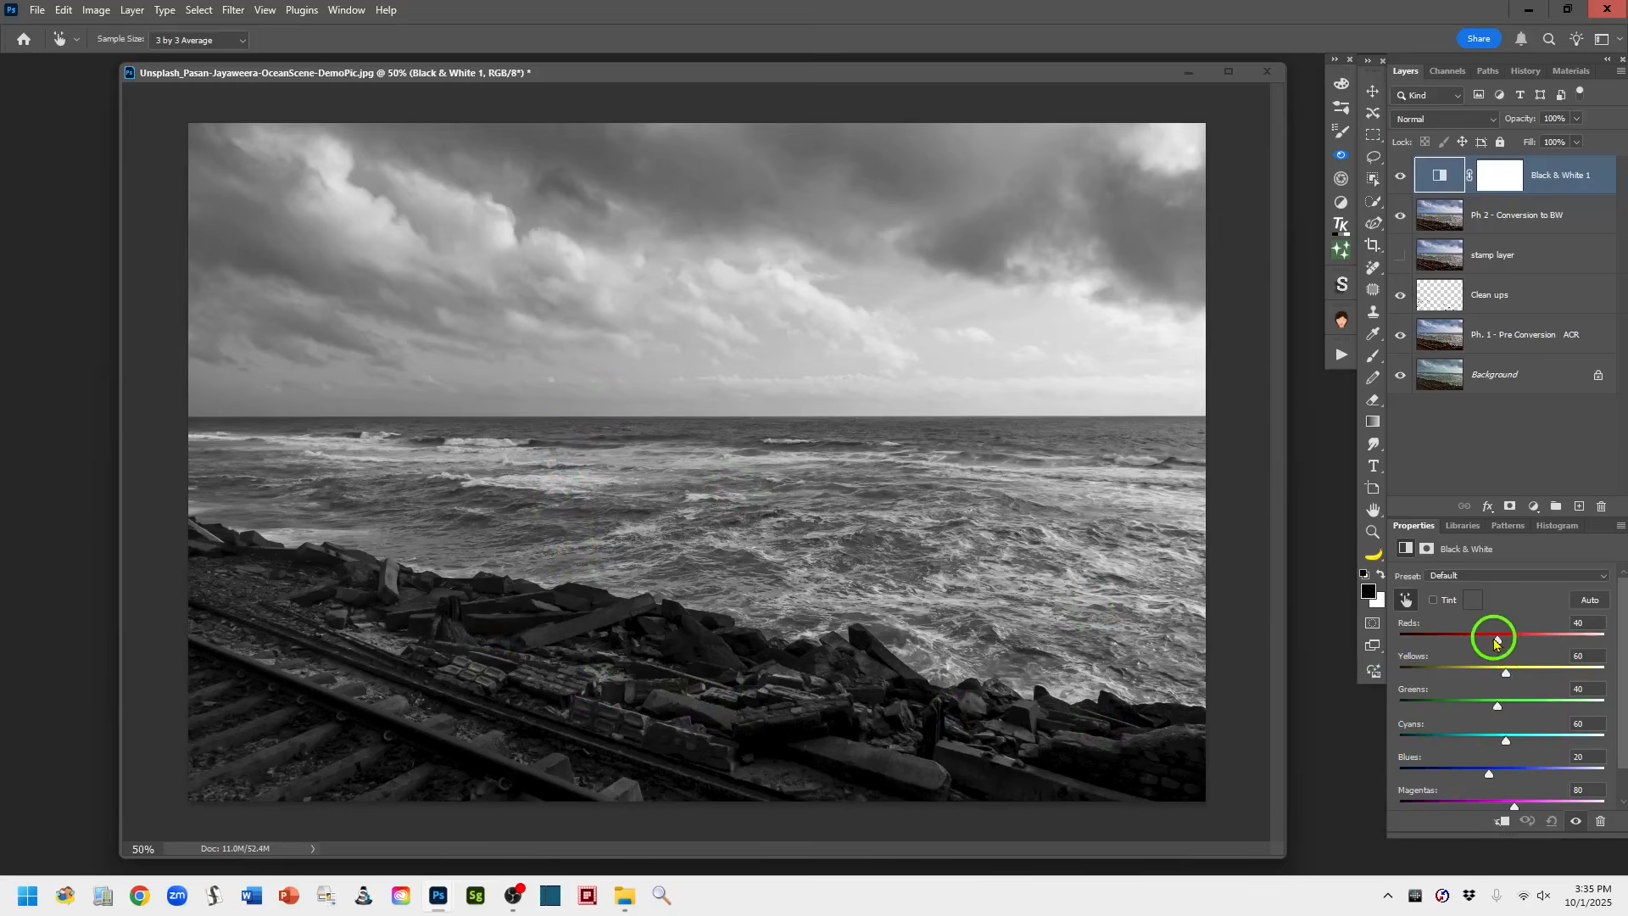
Set the Black & White values to Reds 19, Yellows 157, Greens -33, Cyans -6, Blues -99, Magentas 27, and name the layer 1- BW Custom
drag(1498, 642, 1538, 640)
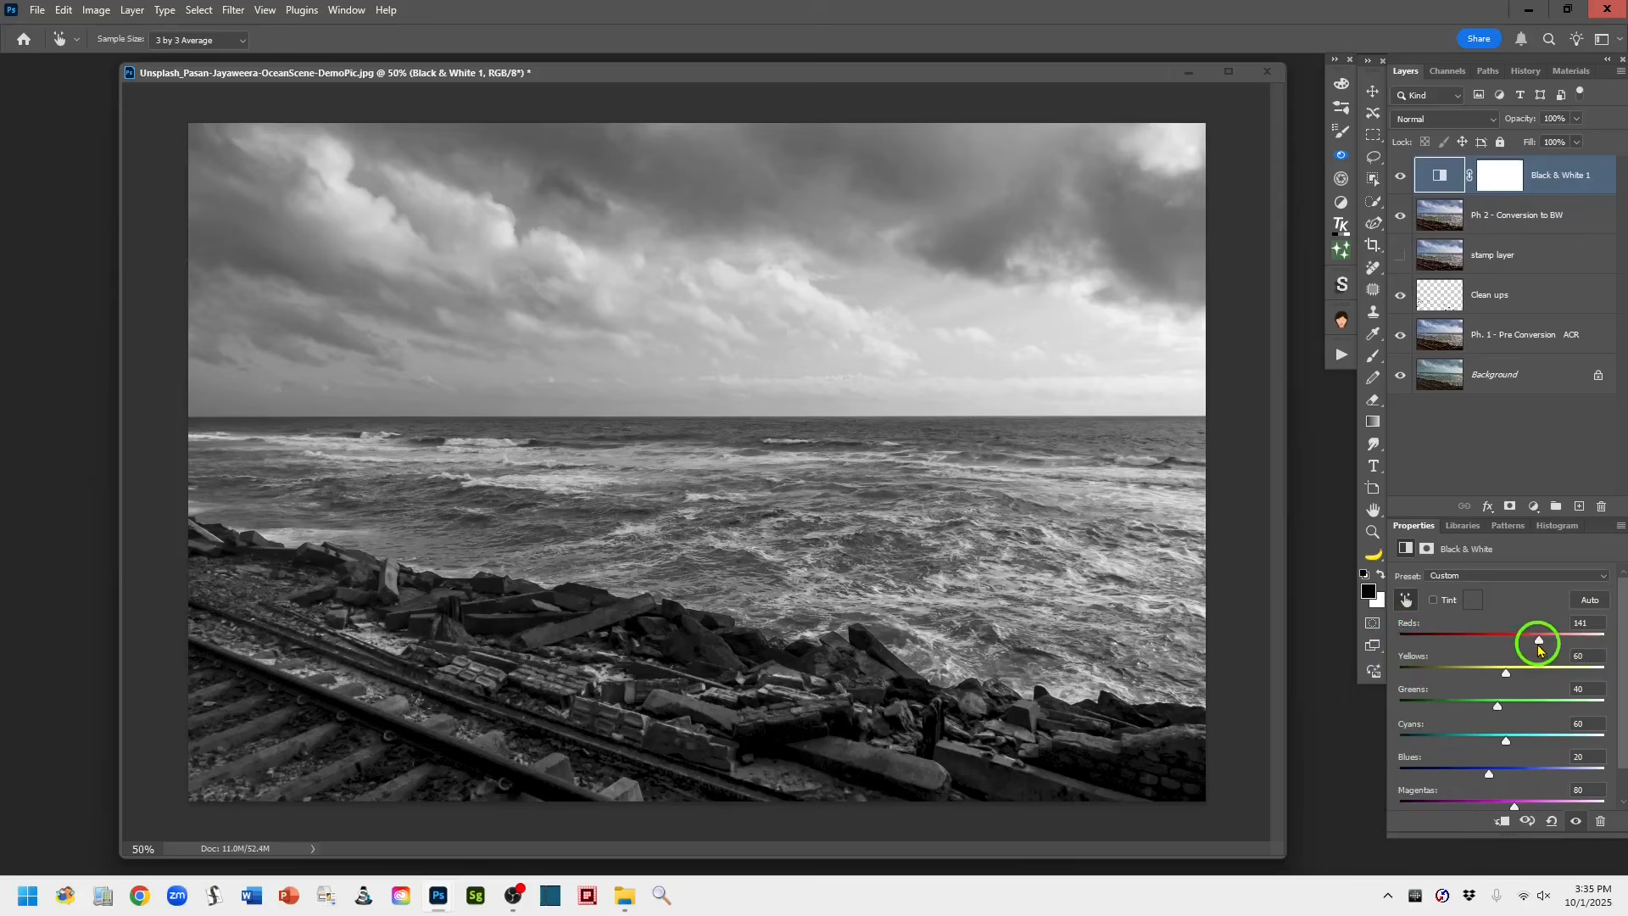
drag(1541, 642, 1491, 651)
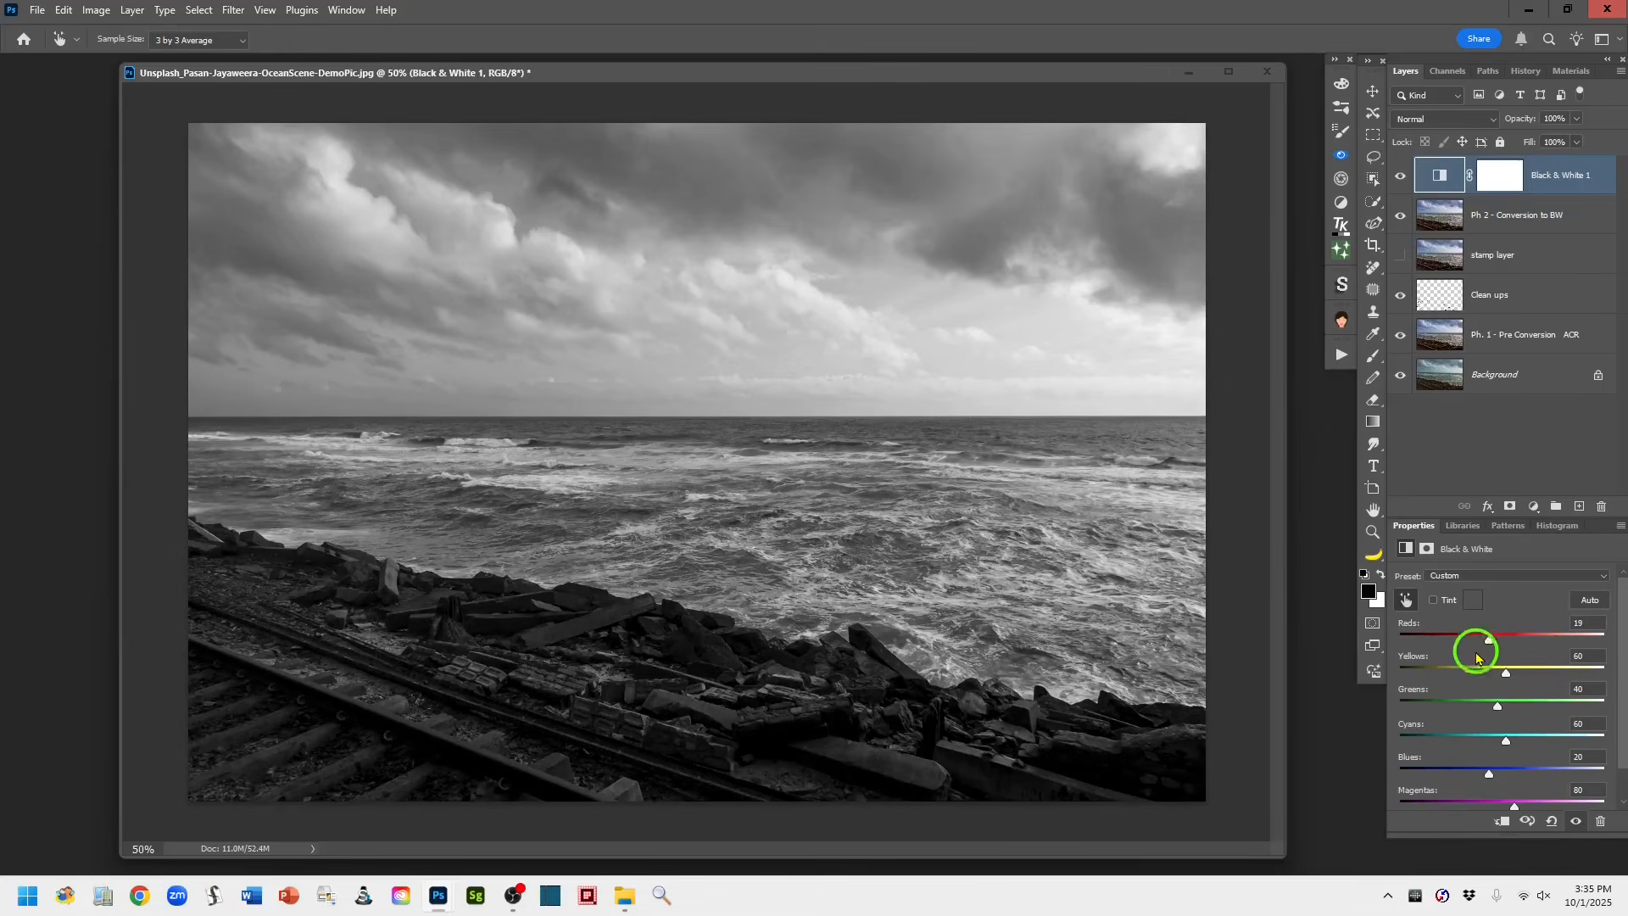
drag(1507, 676, 1442, 768)
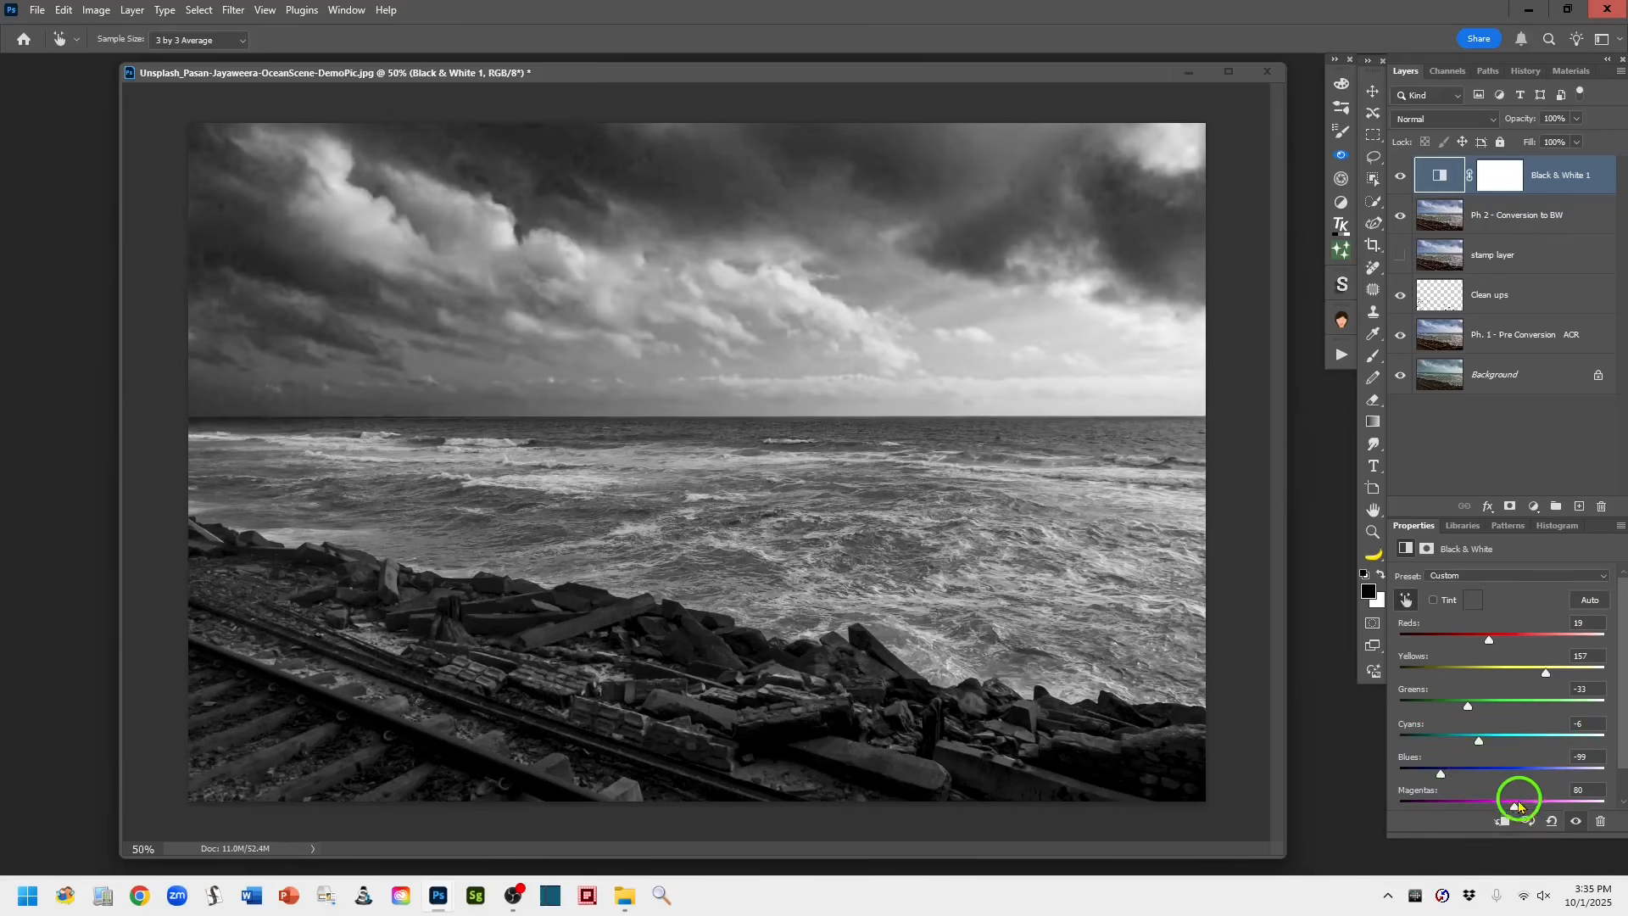
drag(1515, 804, 1494, 804)
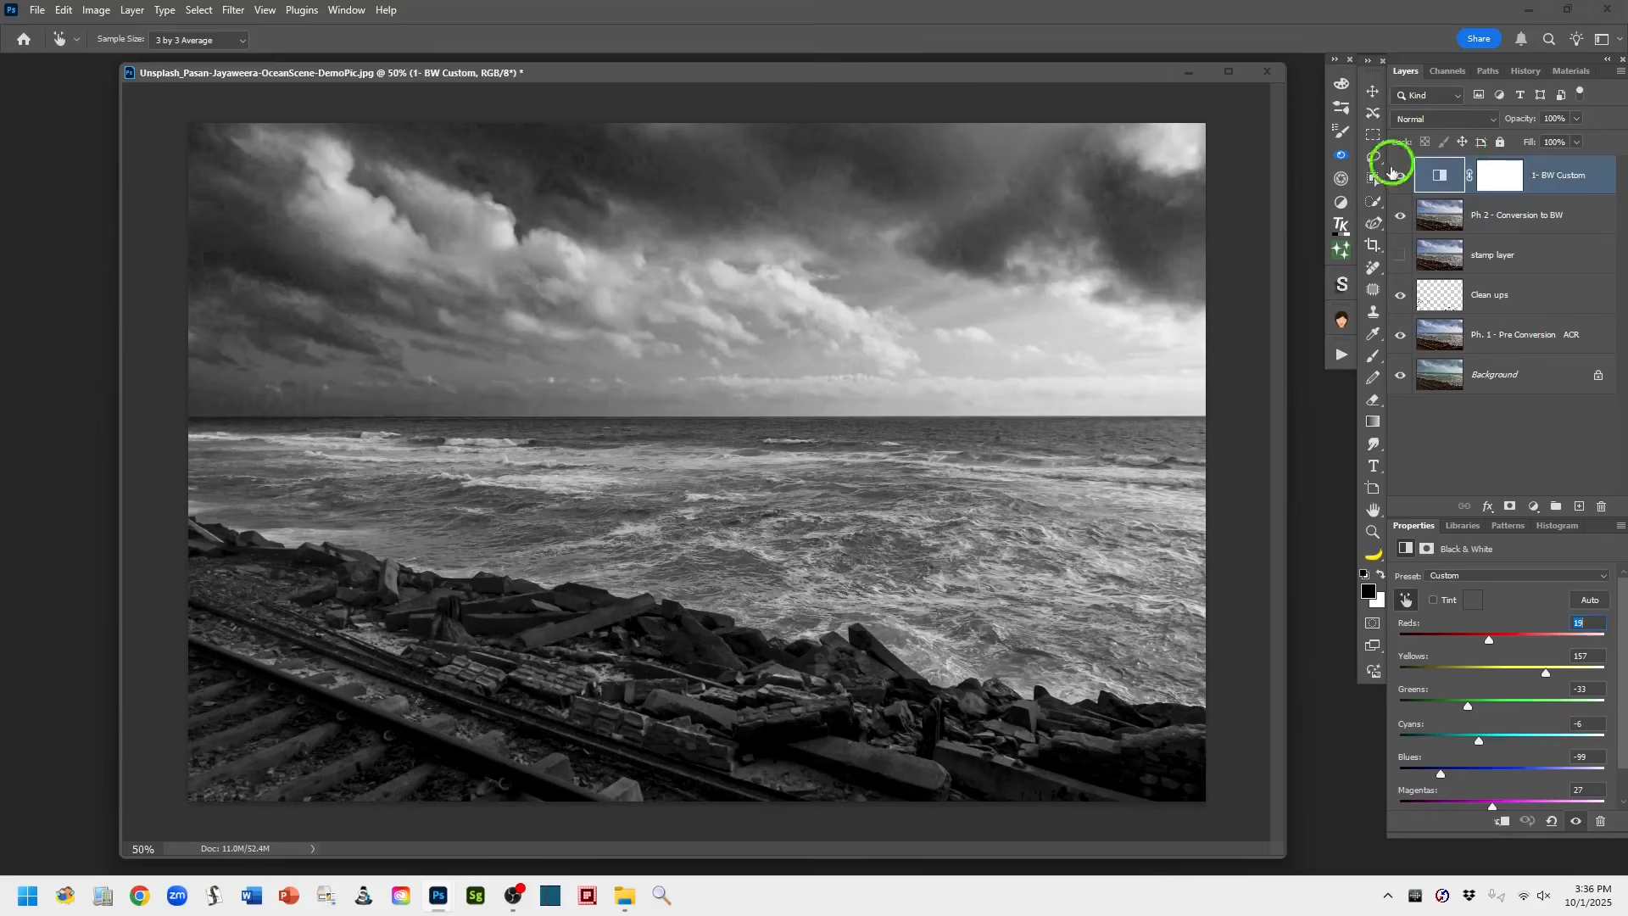
Hide 1- BW Custom and add a second Black & White adjustment layer with Auto values, named 2- BW Auto
click(1402, 179)
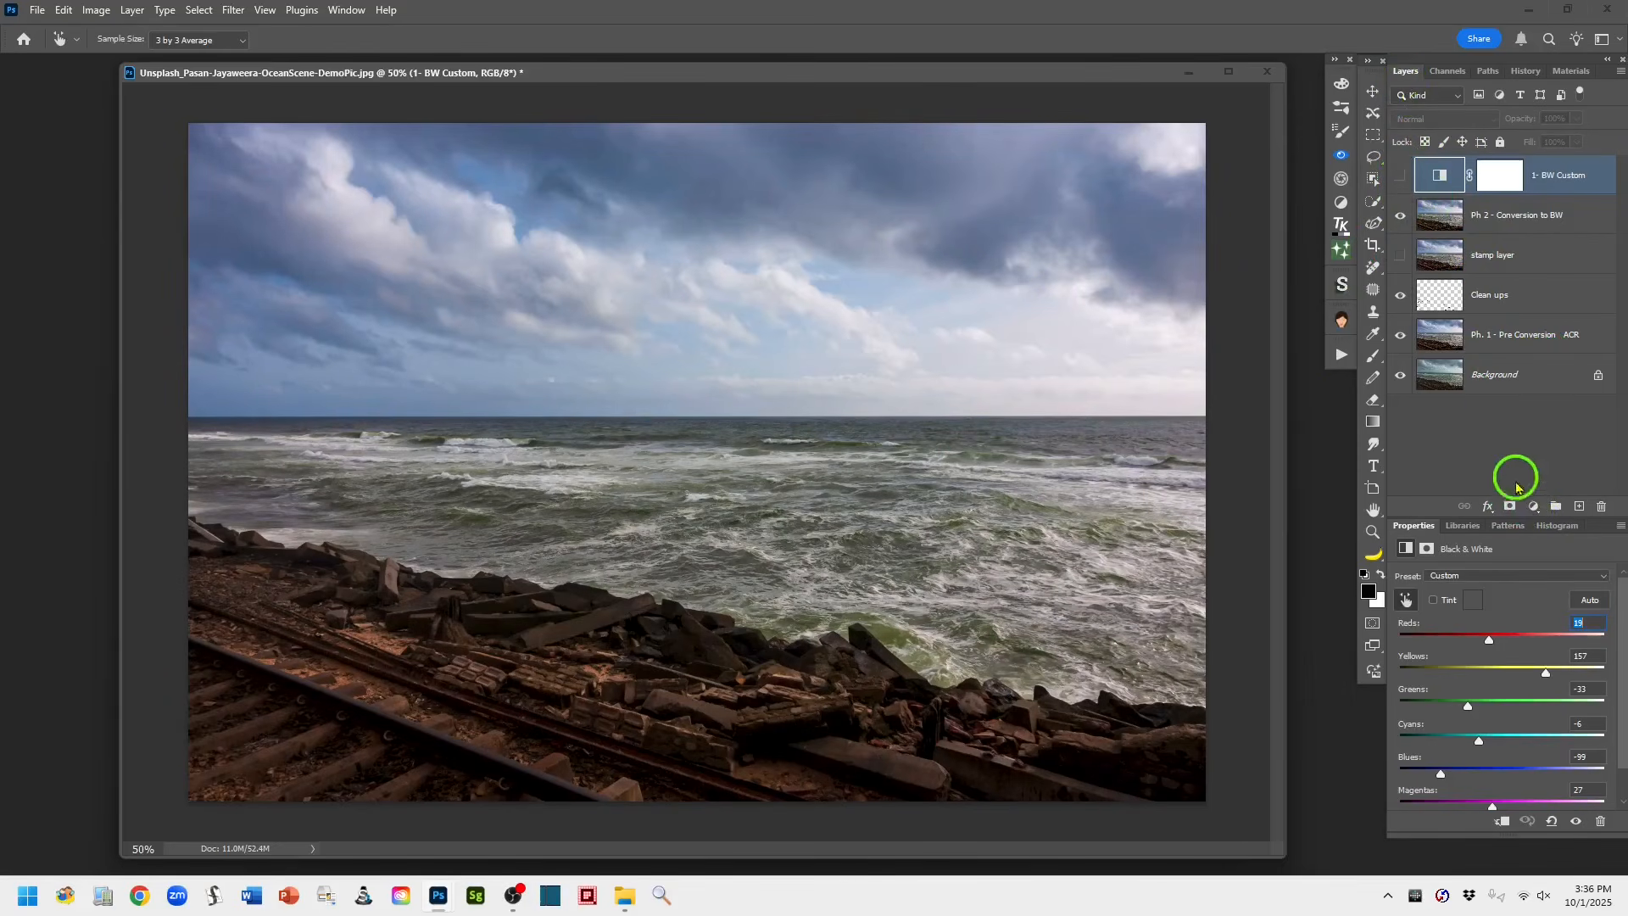
click(1534, 508)
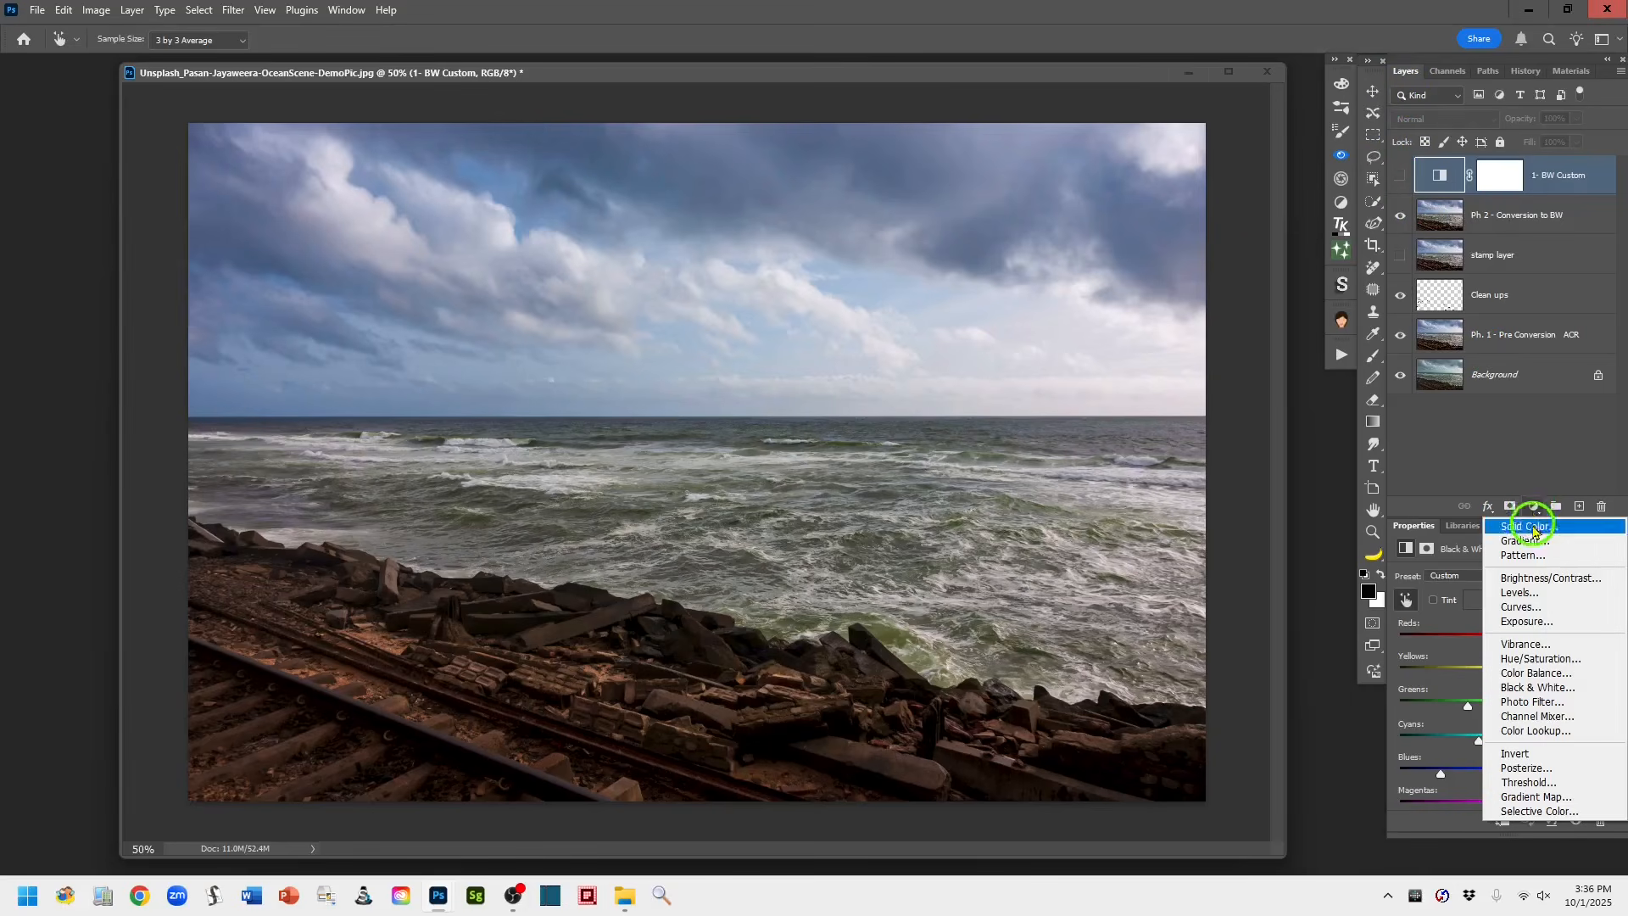
click(1573, 692)
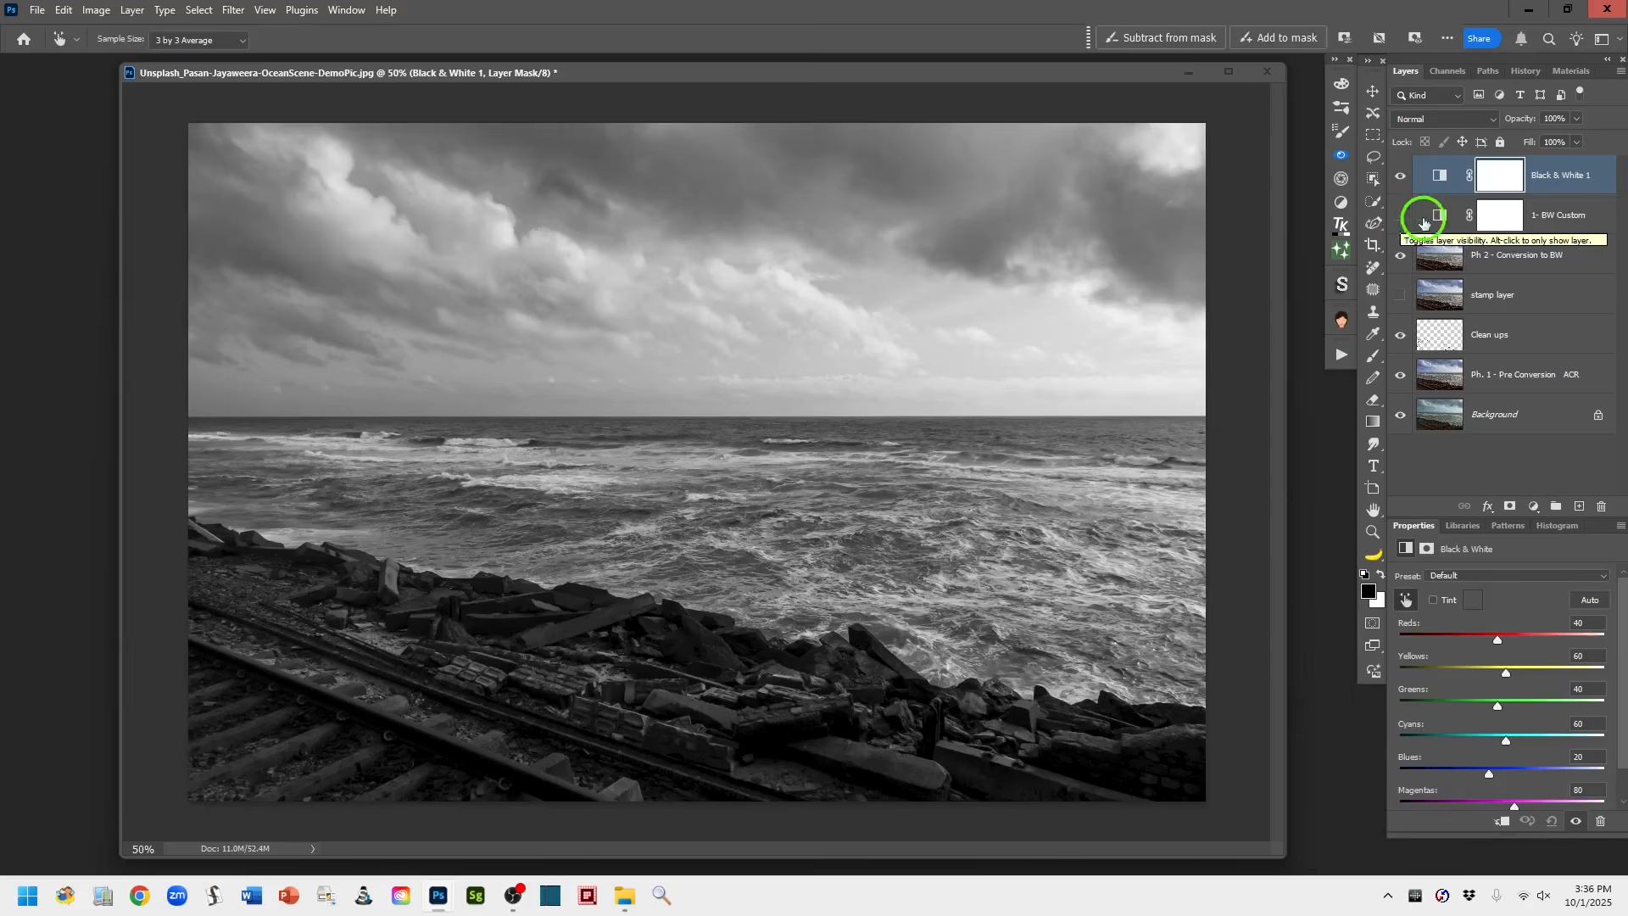
click(1423, 218)
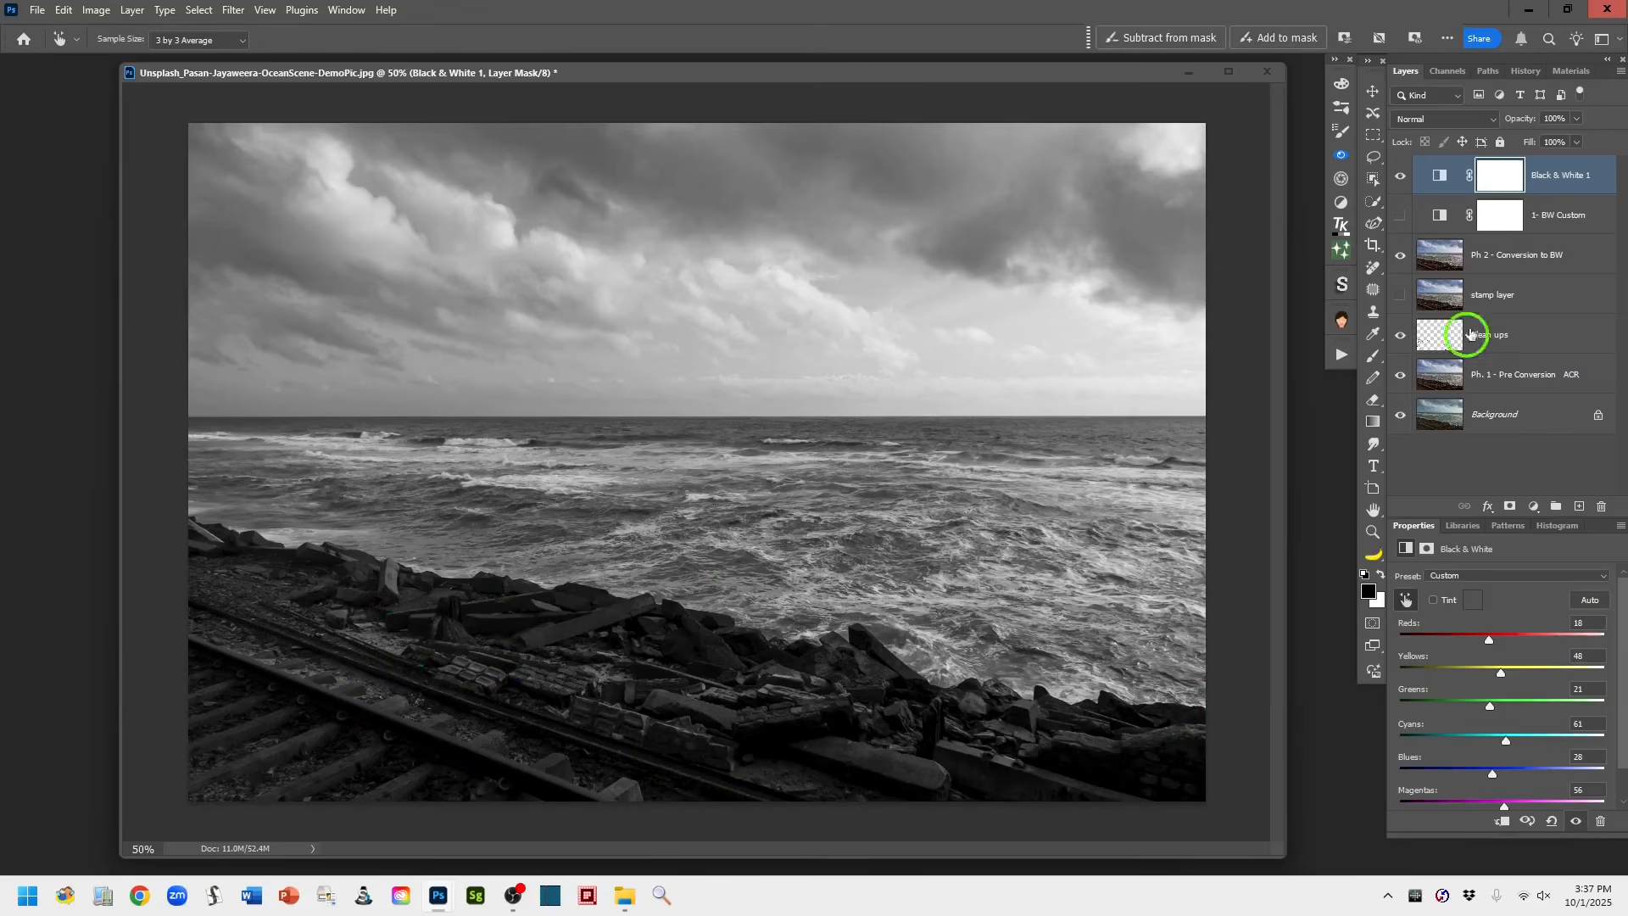
double_click(1542, 175)
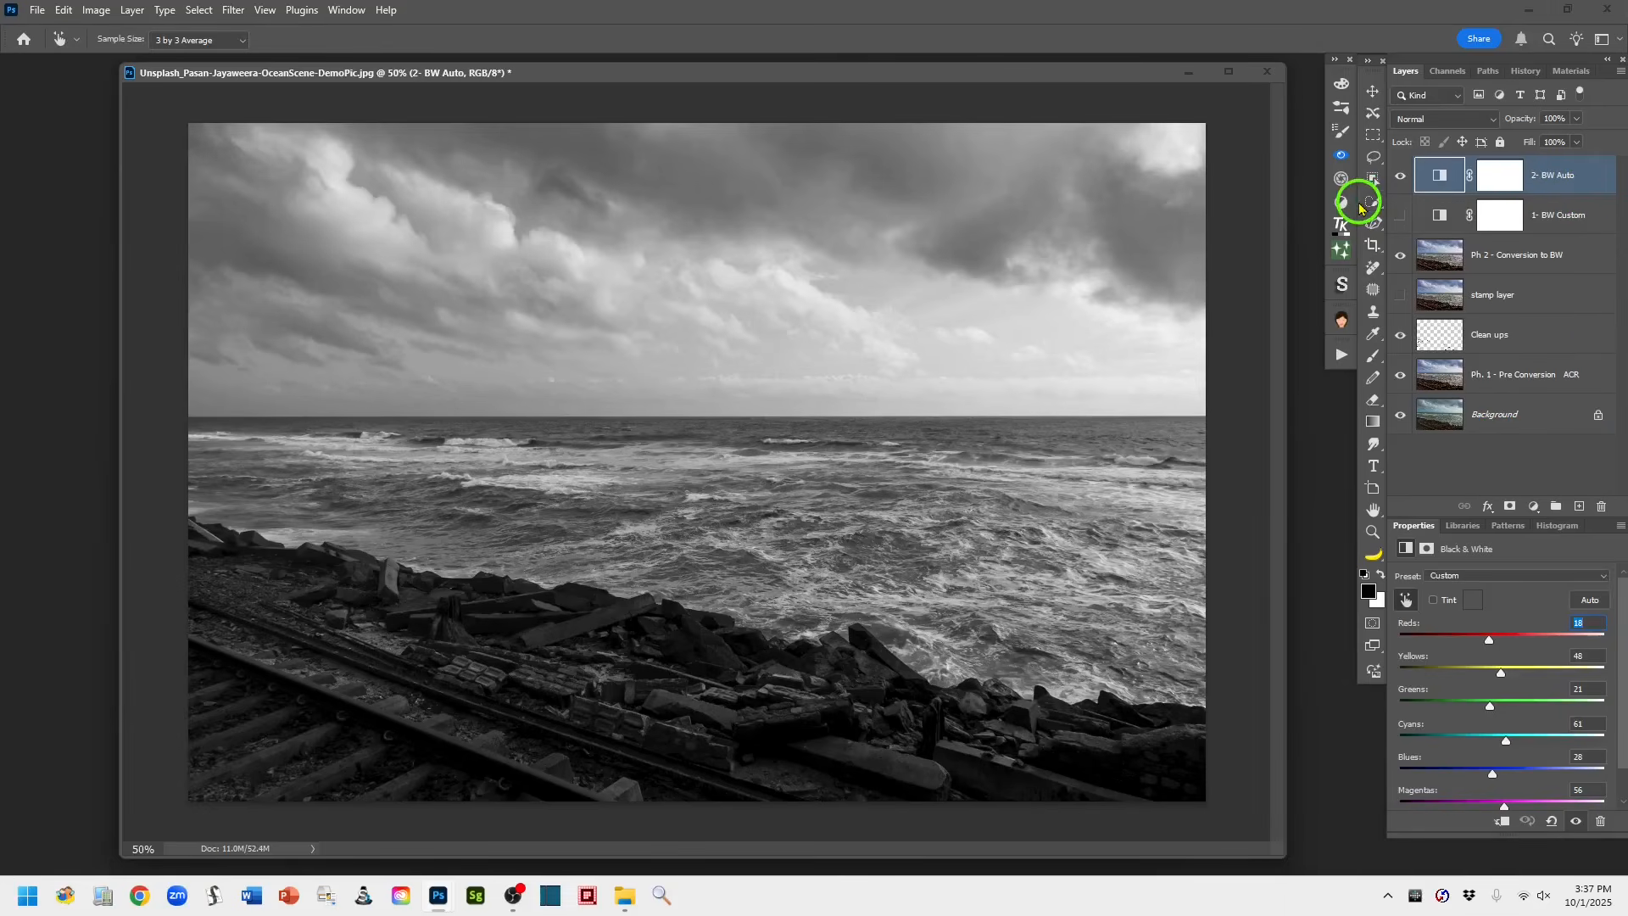
Hide 2- BW Auto and add a third Black & White adjustment layer above it
click(1400, 175)
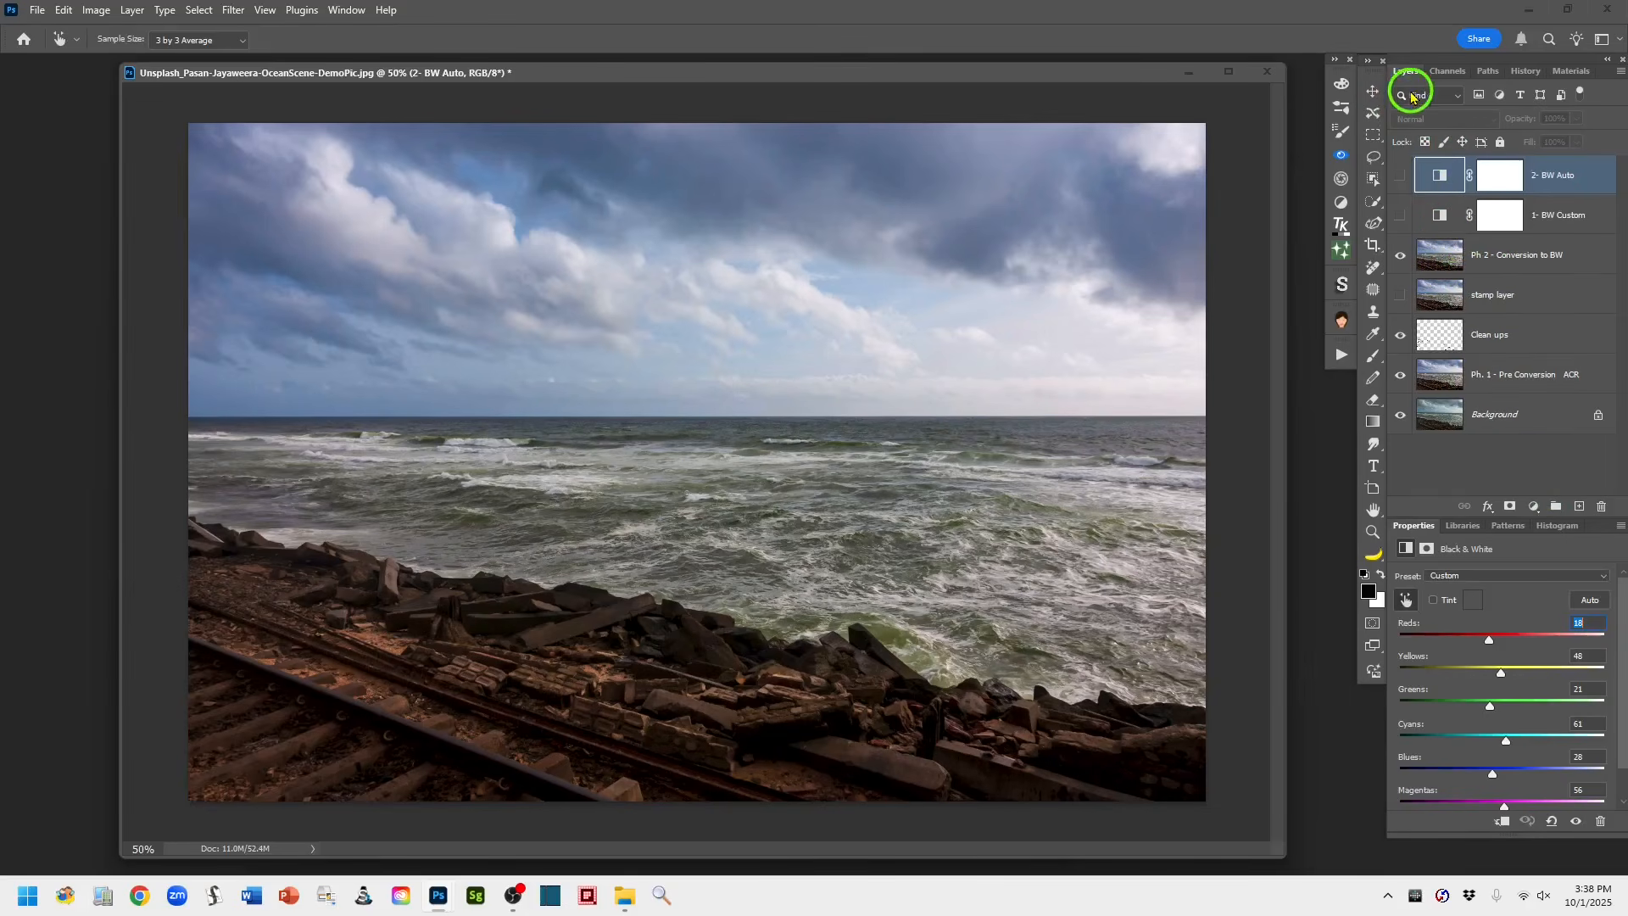
click(1534, 507)
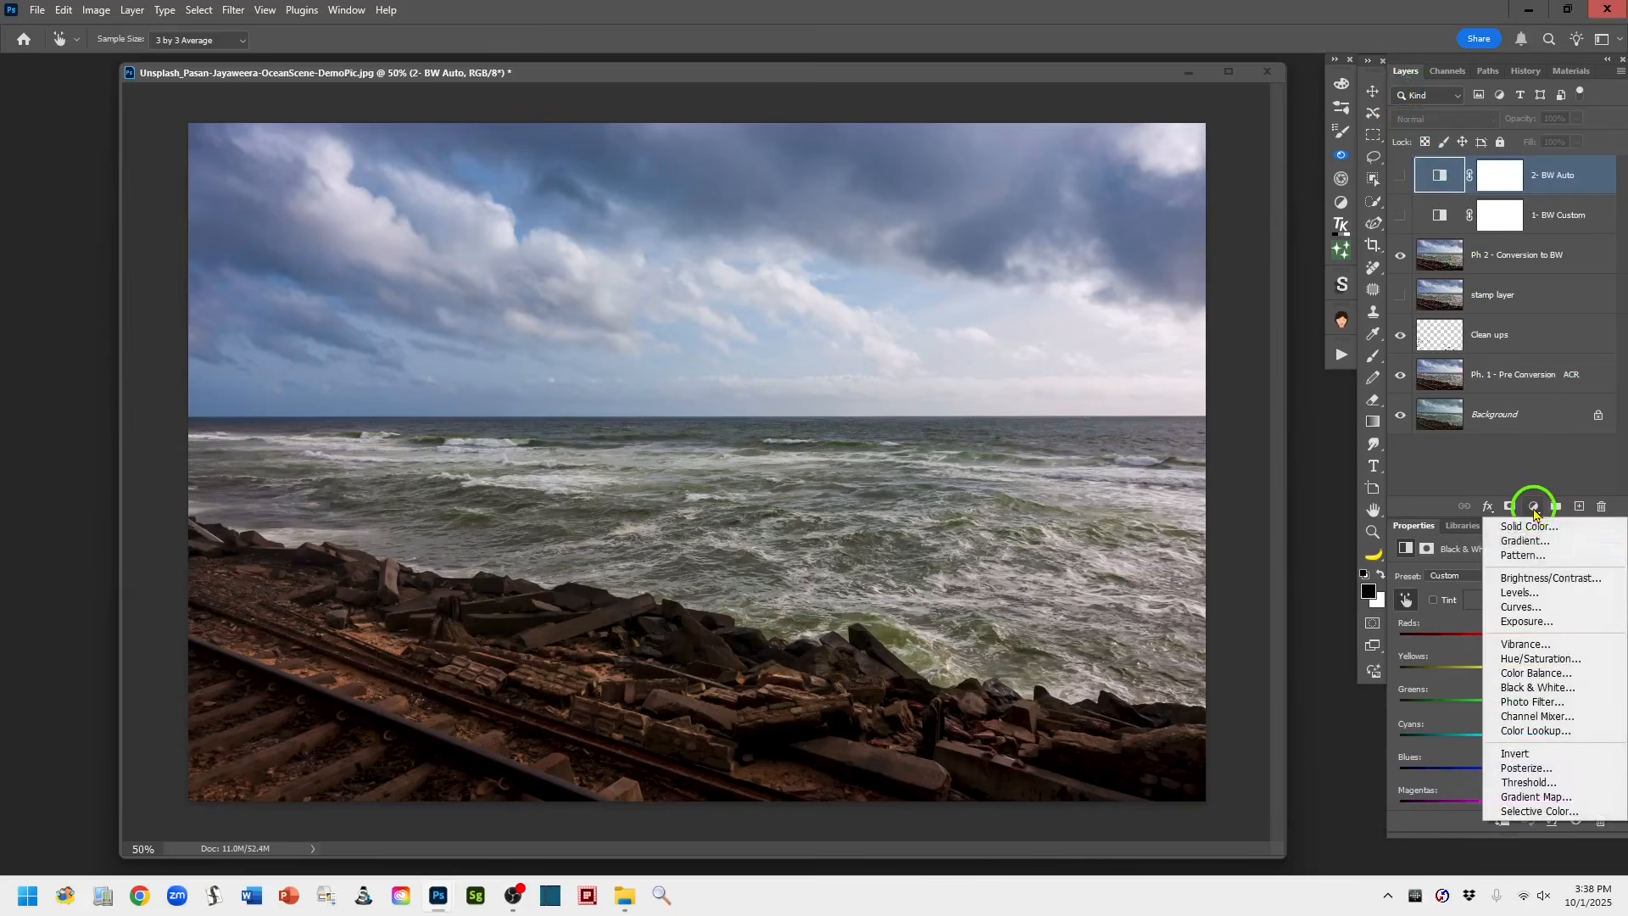
click(1567, 683)
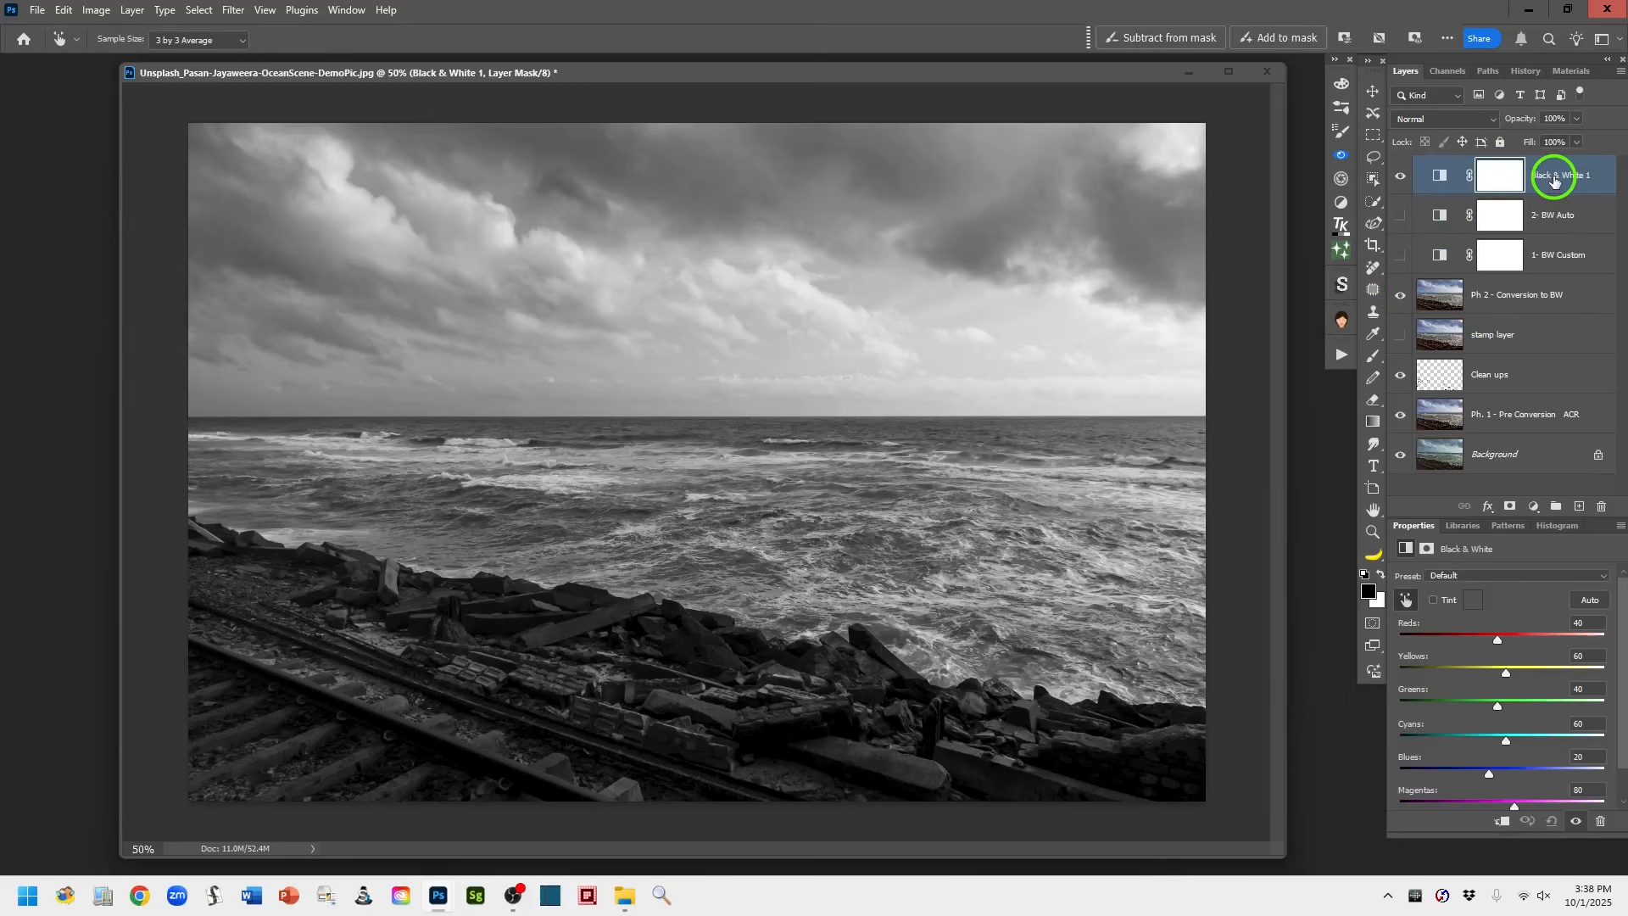
With the on-image adjustment, darken the rocks to Yellows 56 and brighten the sky to Blues 115, and name the layer 3- BW Finger
click(1405, 604)
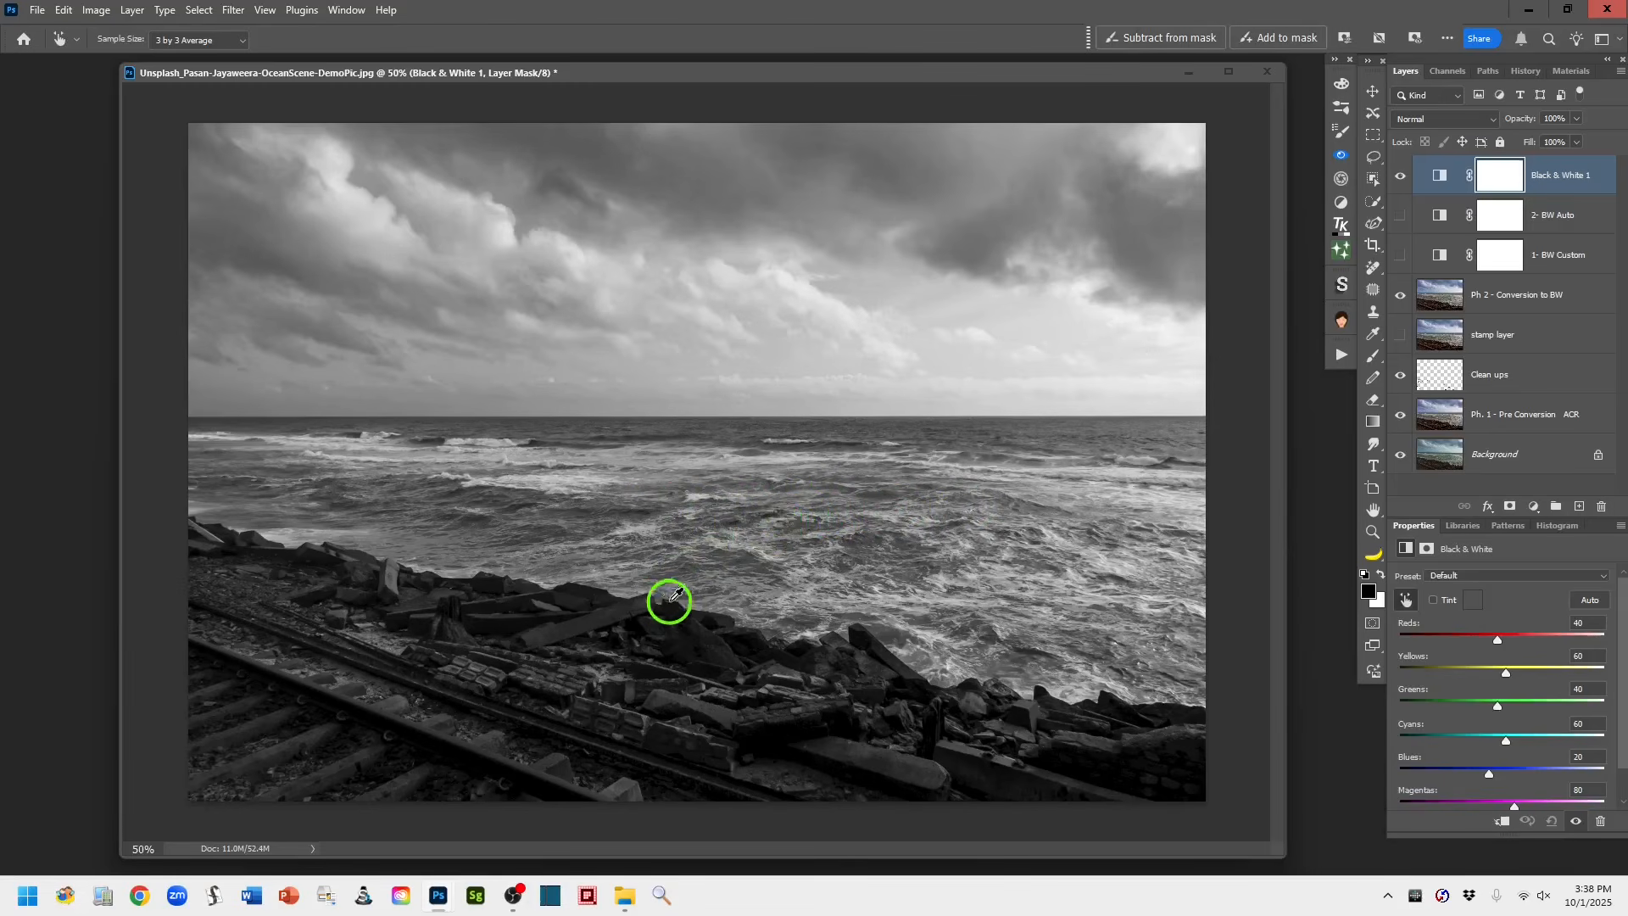
click(1405, 600)
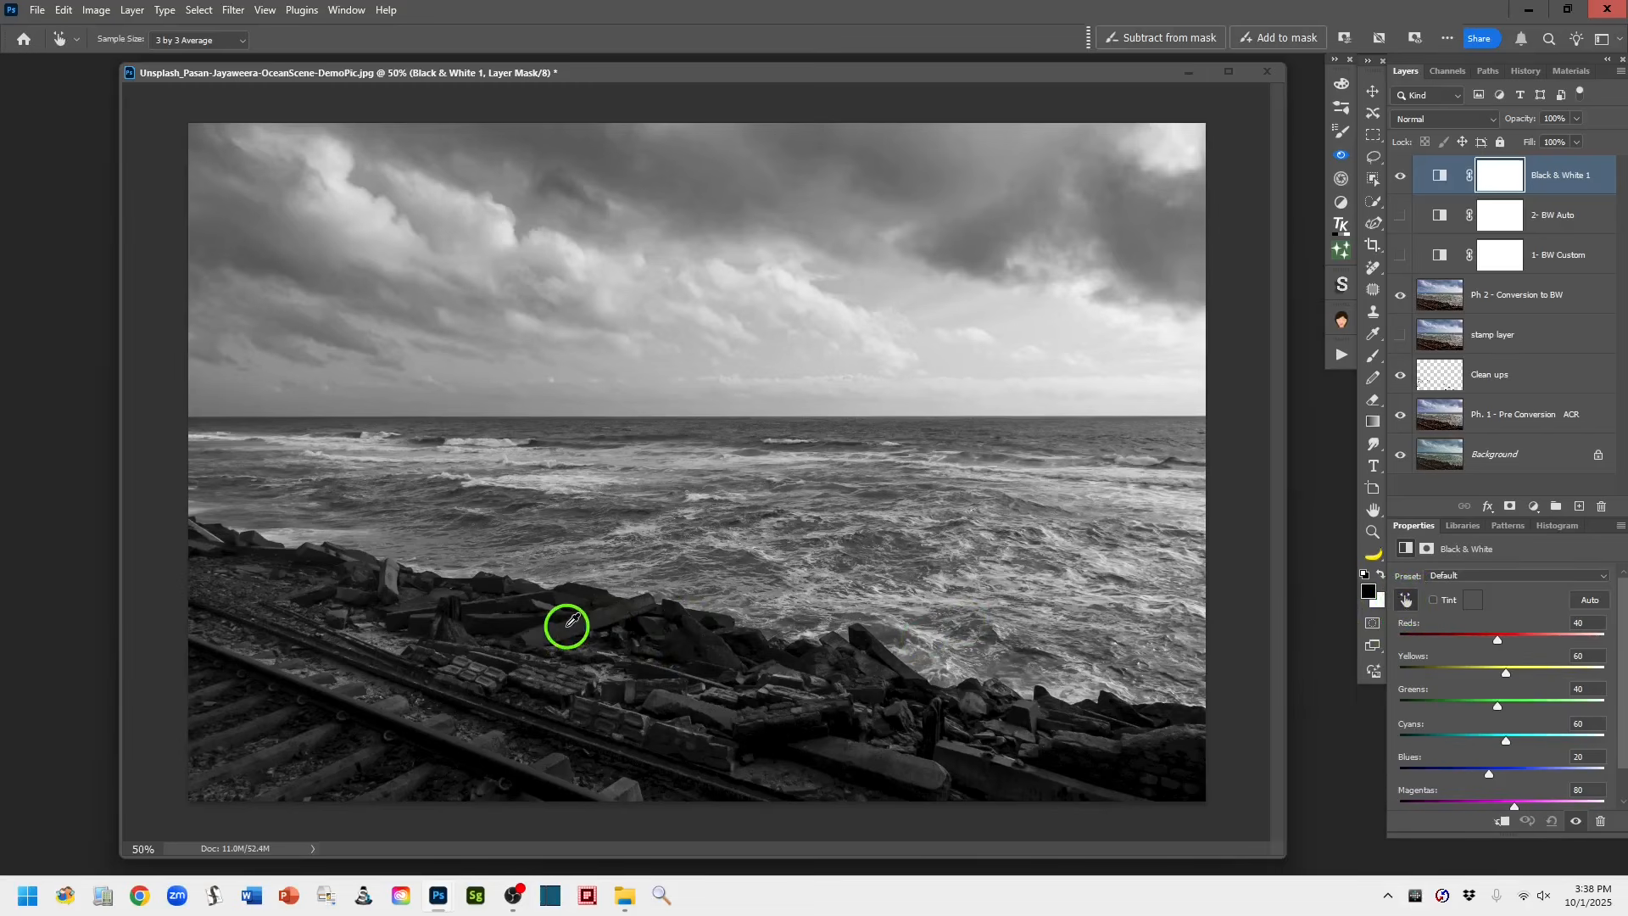
mouse_move(567, 628)
mouse_down()
mouse_move(701, 628)
mouse_move(378, 639)
mouse_move(712, 636)
mouse_move(422, 628)
mouse_move(720, 651)
mouse_move(563, 647)
mouse_up()
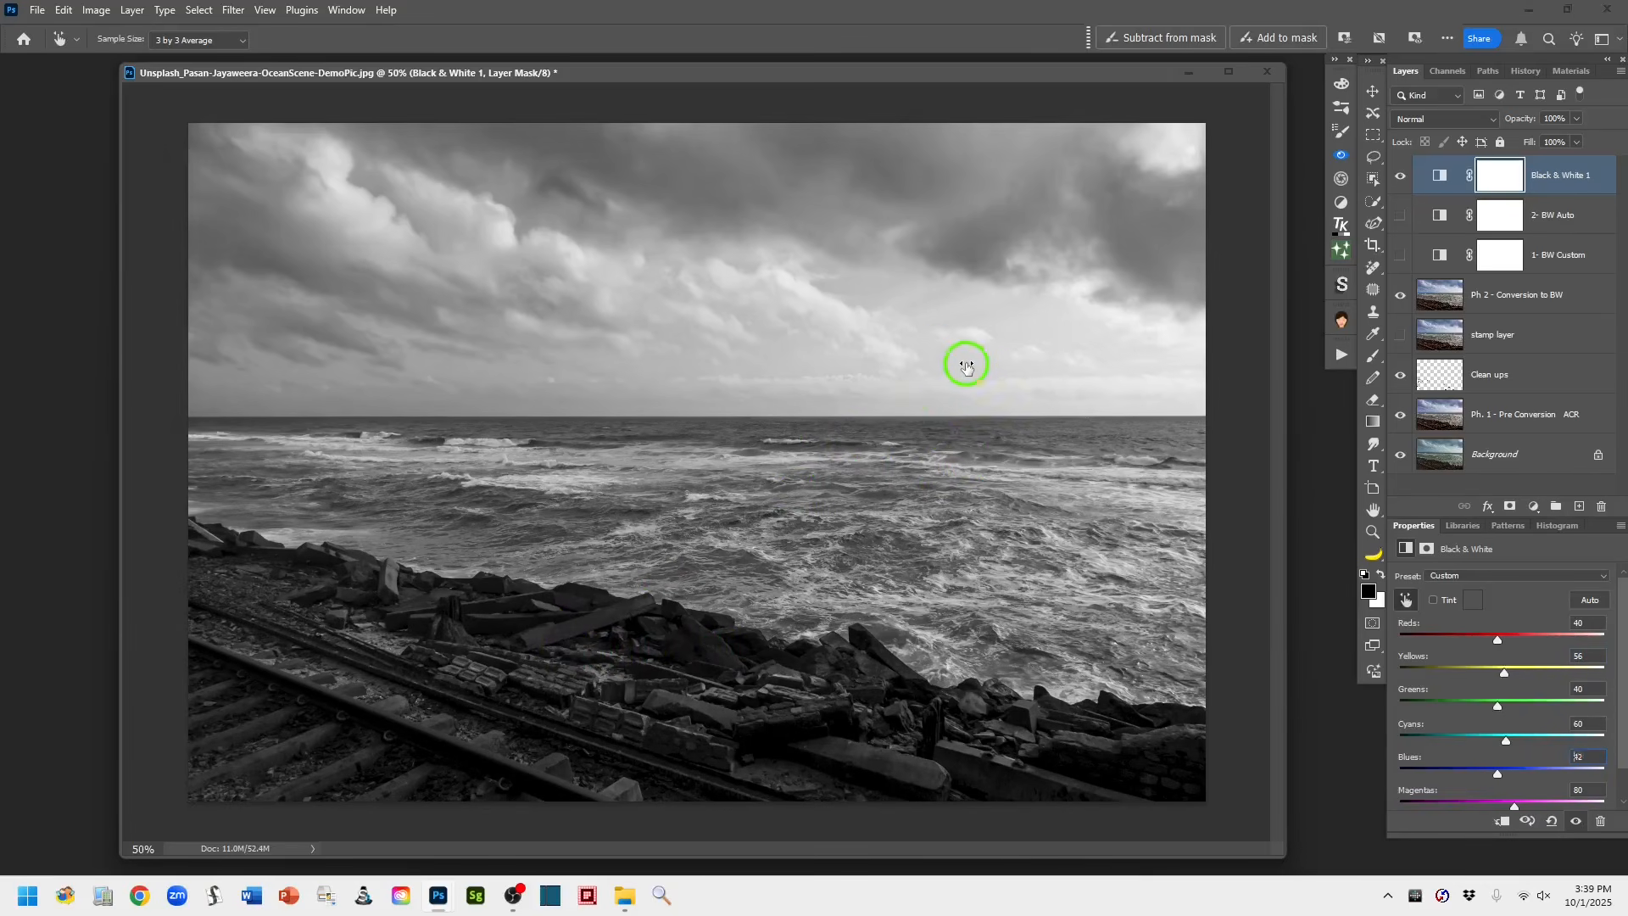
drag(967, 367, 1028, 359)
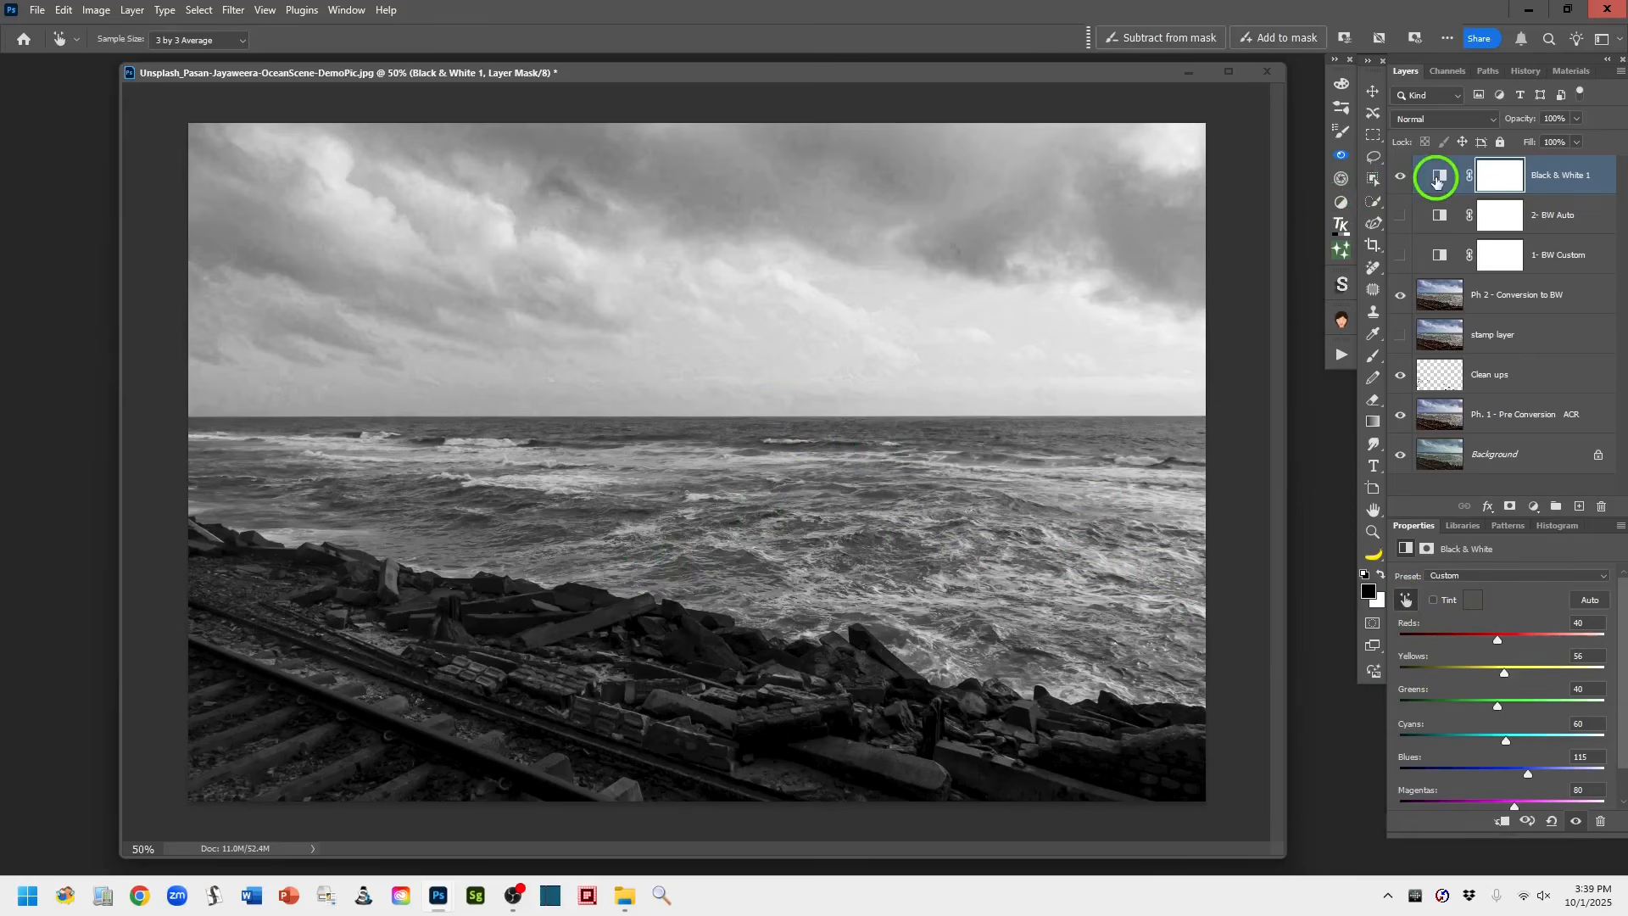
double_click(1545, 174)
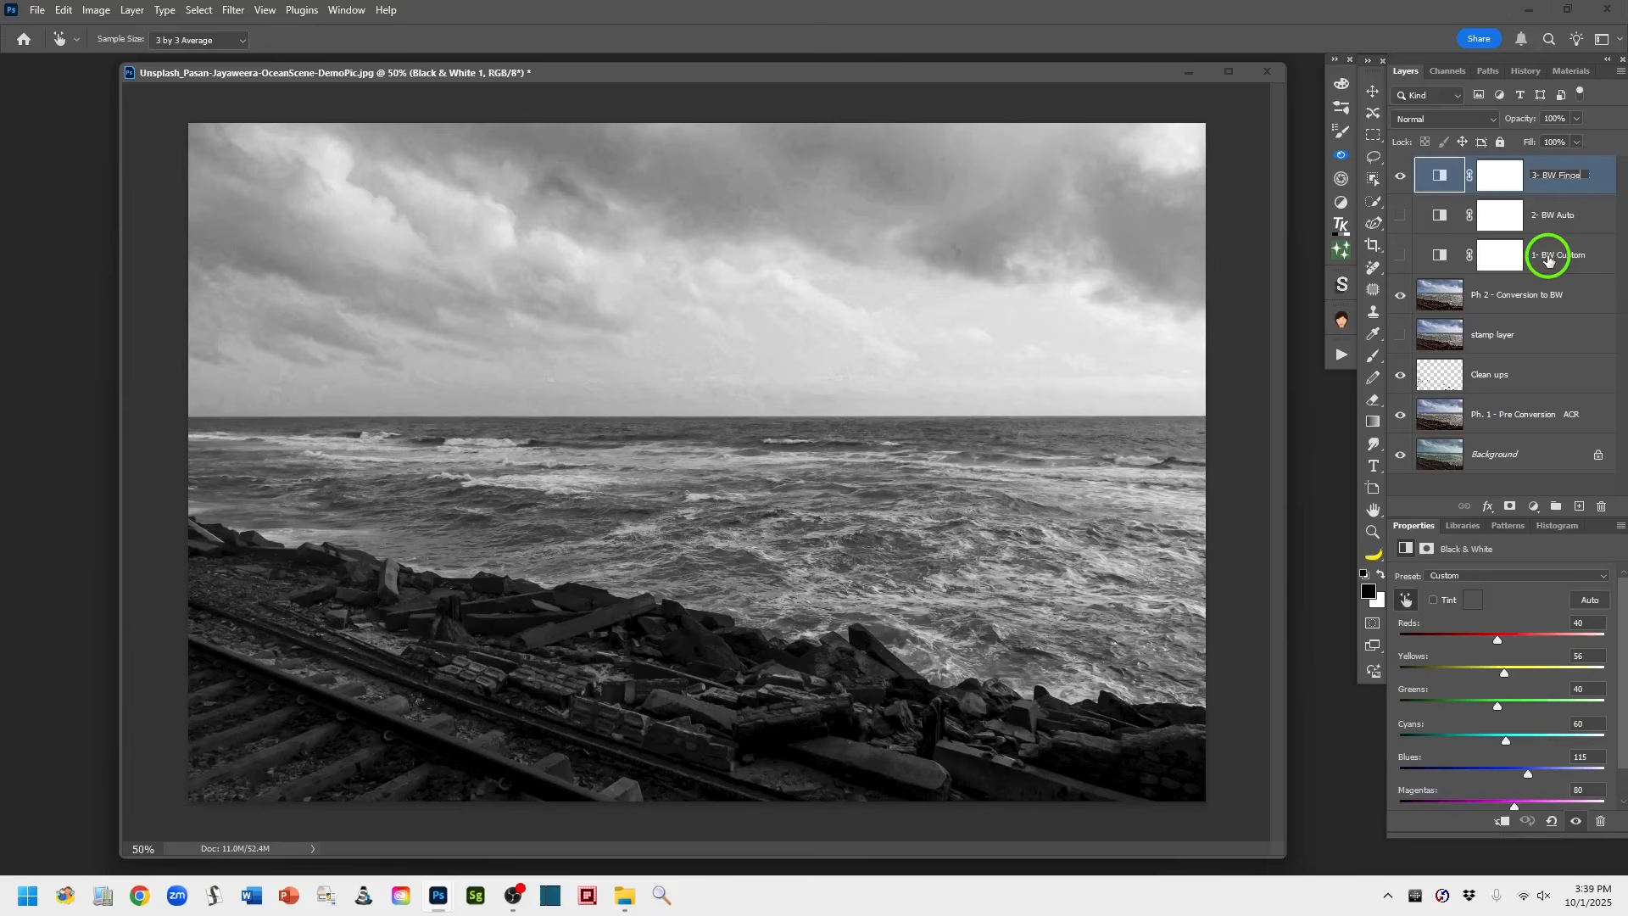
key(Return)
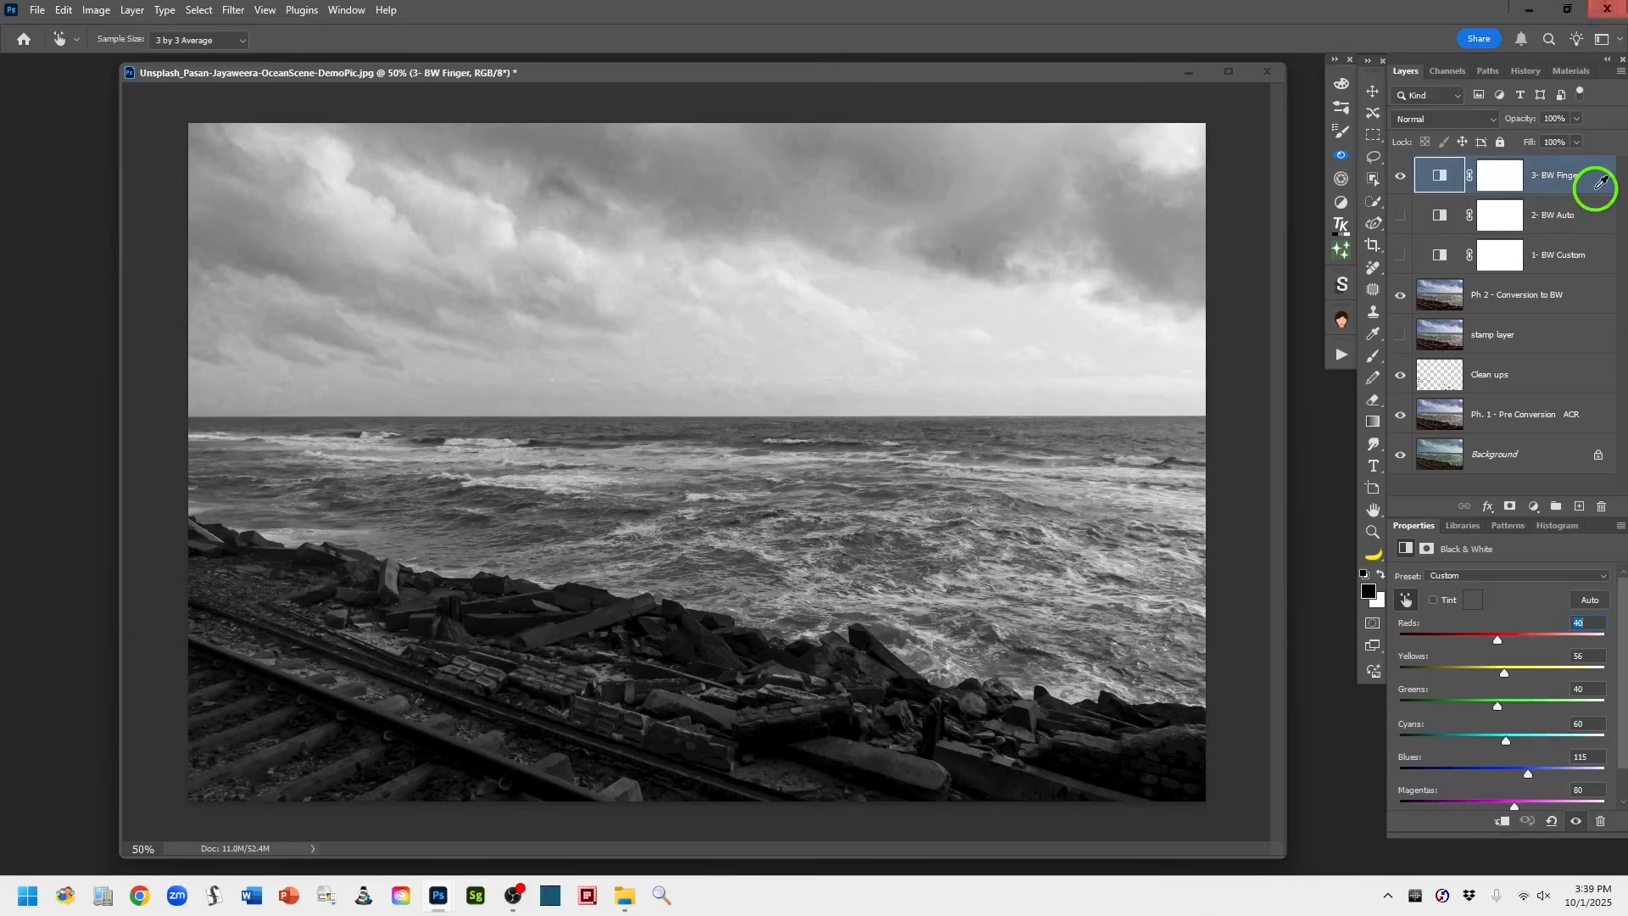
Hide 3- BW Finger and add a fourth Black & White adjustment layer above it
click(1402, 178)
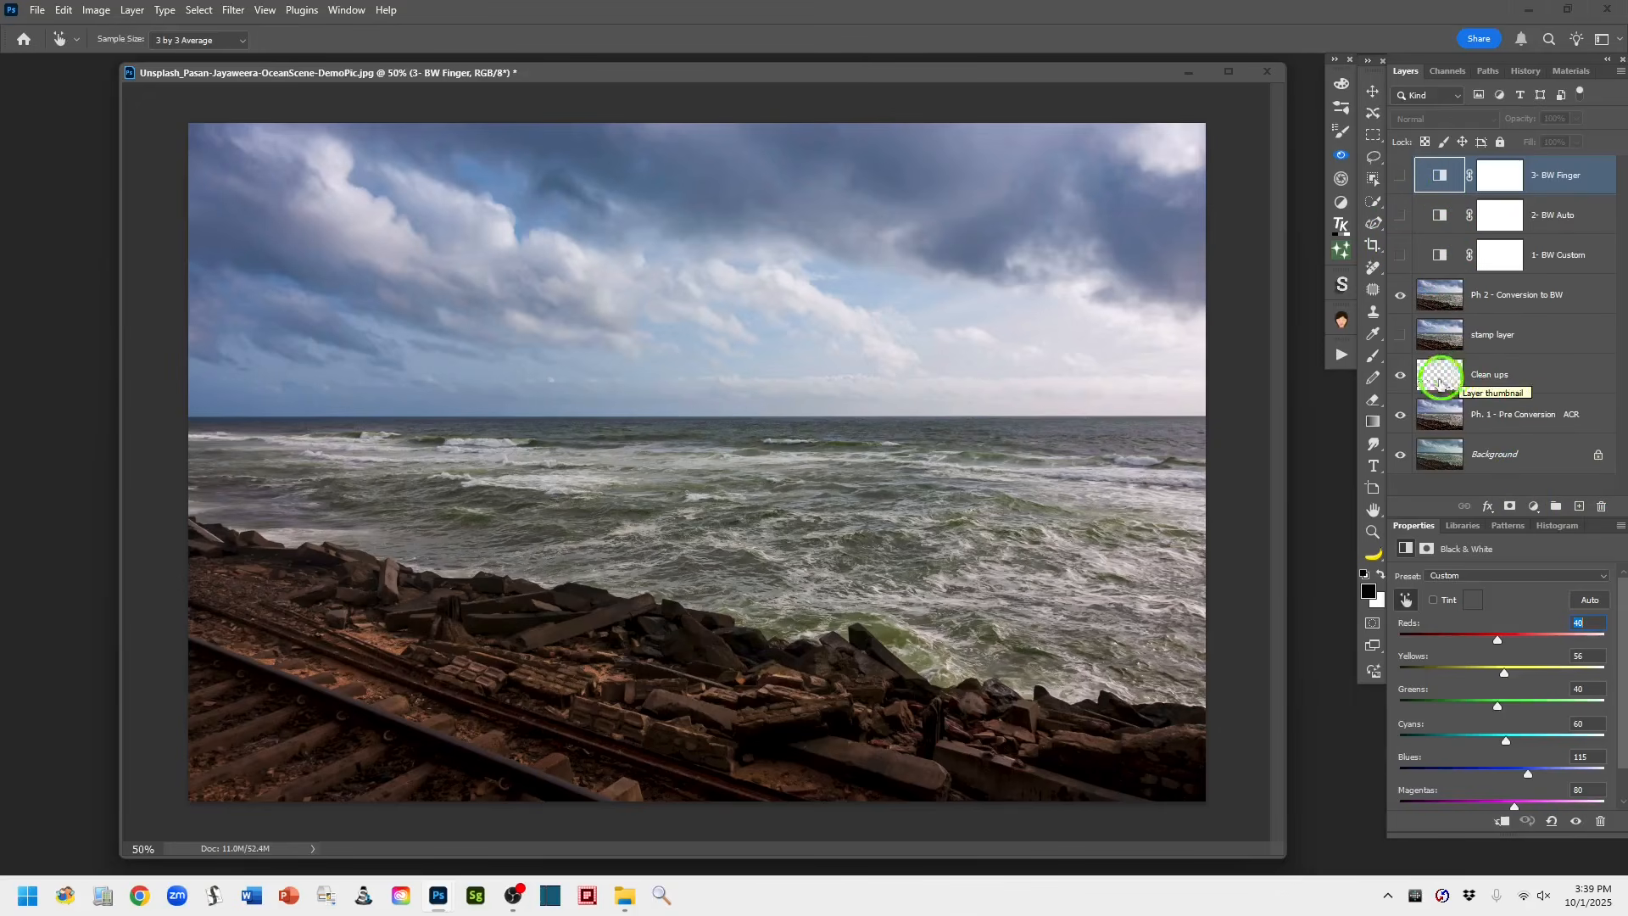
click(1534, 508)
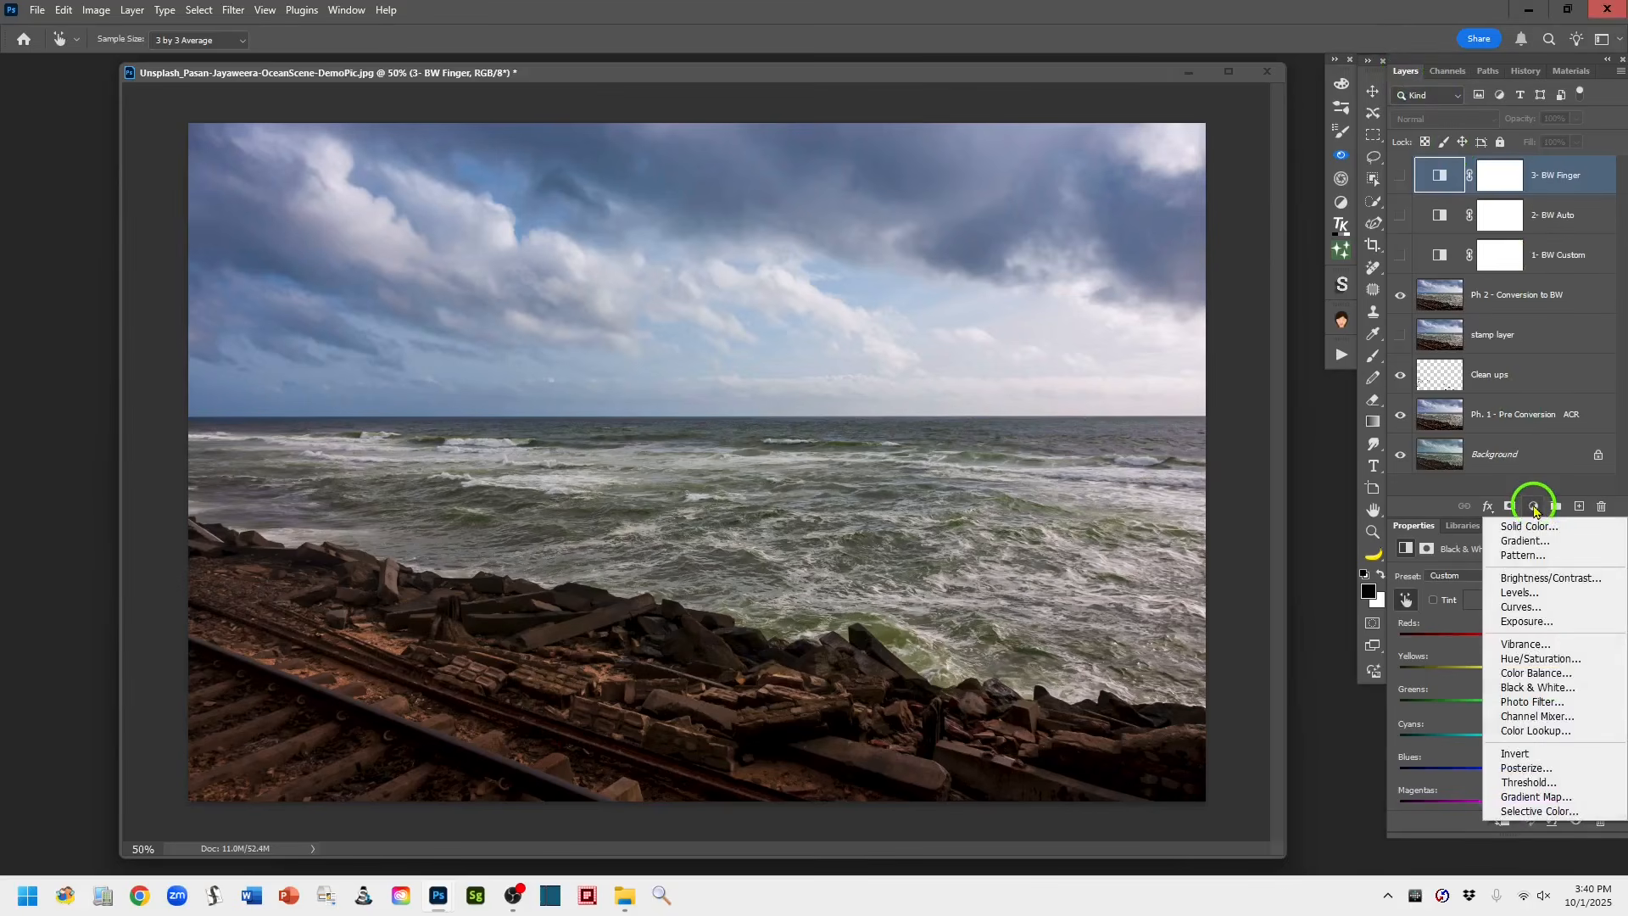
click(1555, 690)
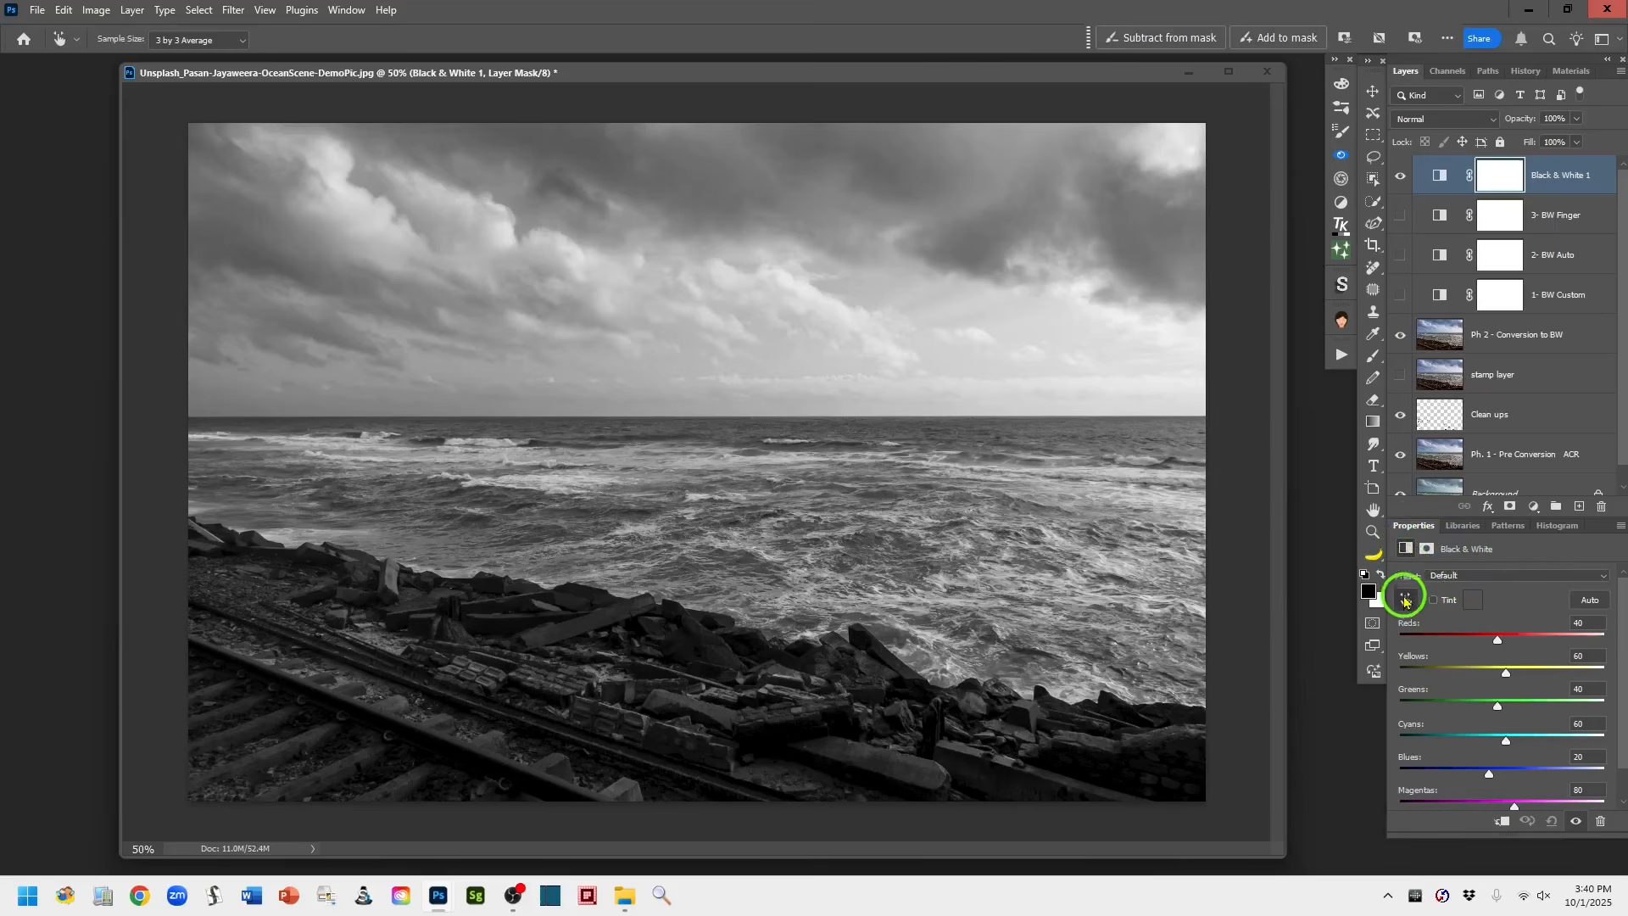
Try the Blue Filter, Darker, Green Filter, High Contrast Blue Filter and High Contrast Red Filter presets on the new Black & White layer
click(1604, 580)
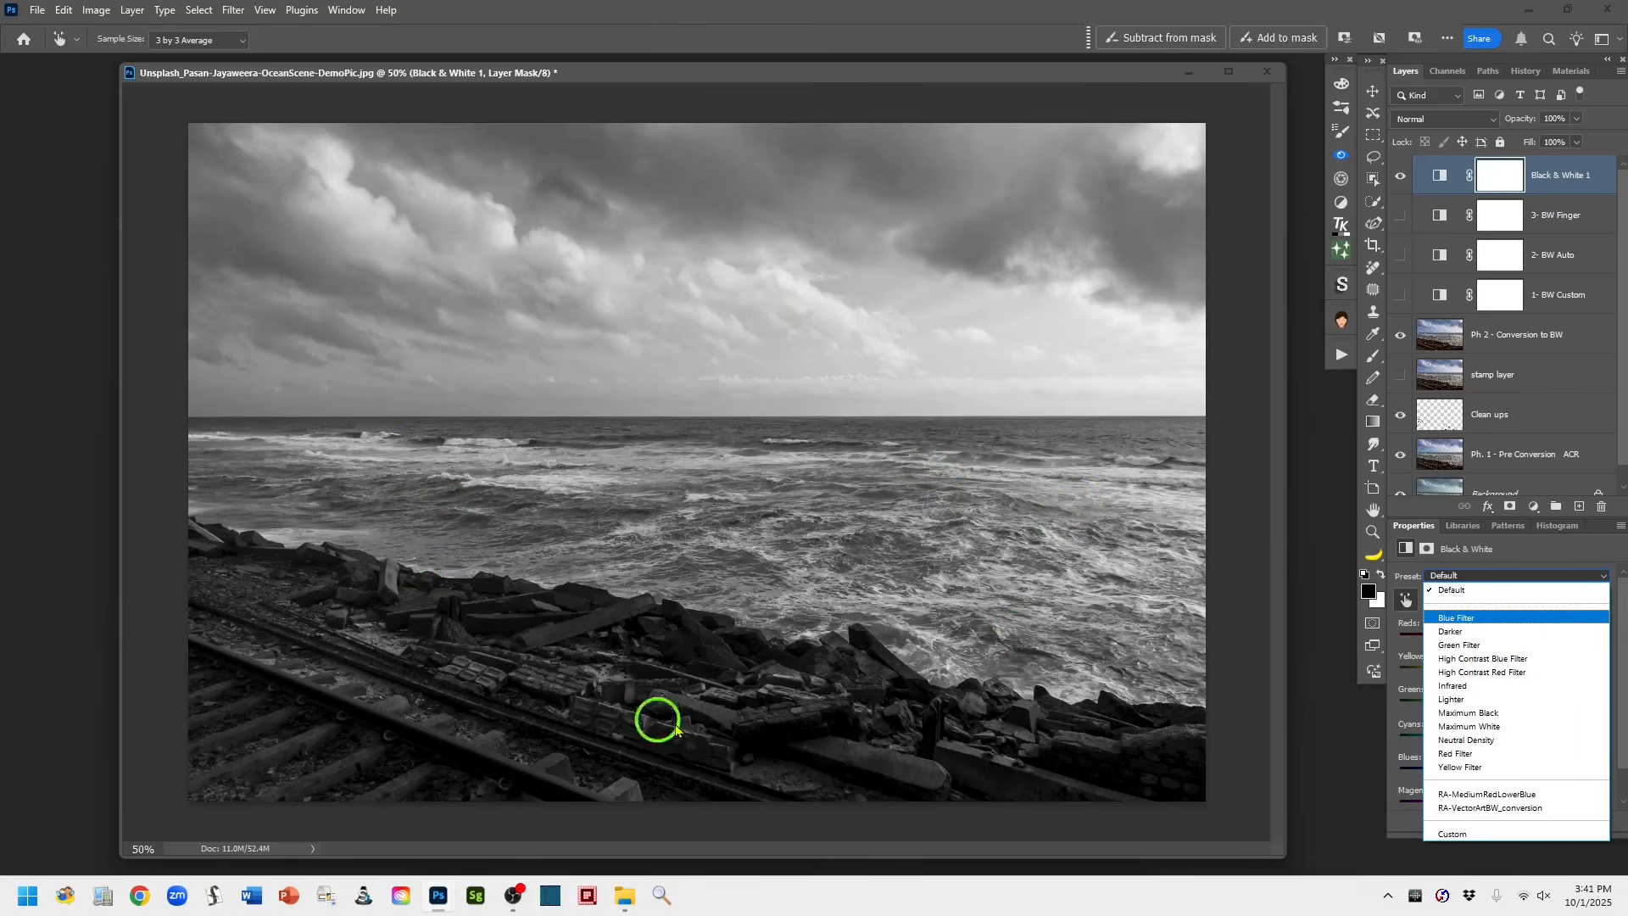
click(1494, 619)
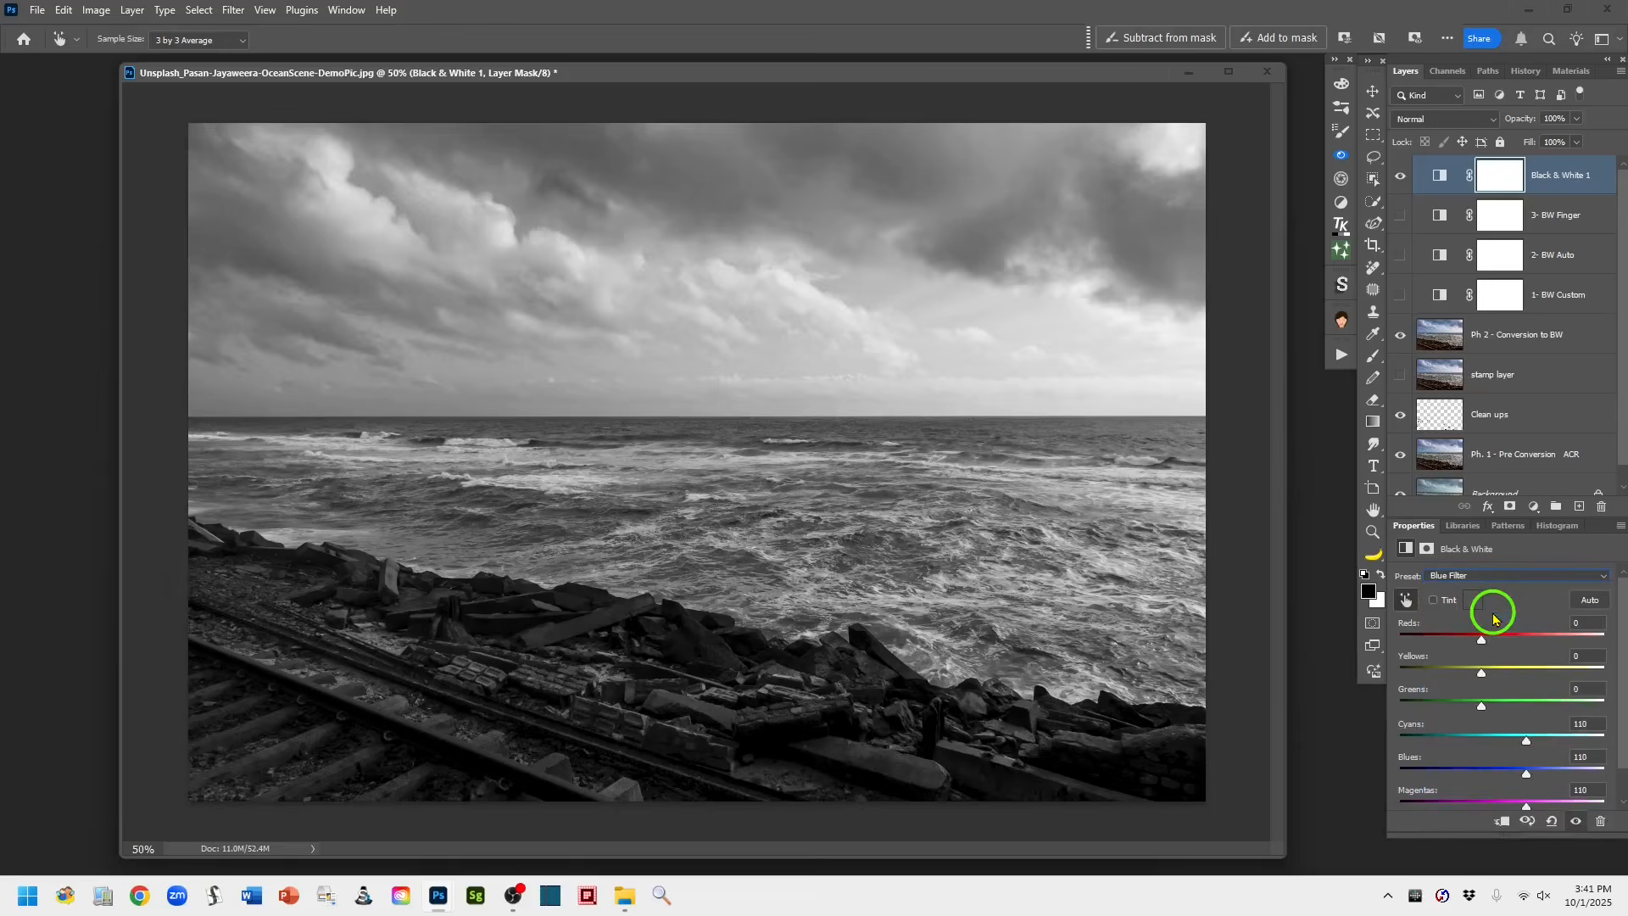
click(1601, 580)
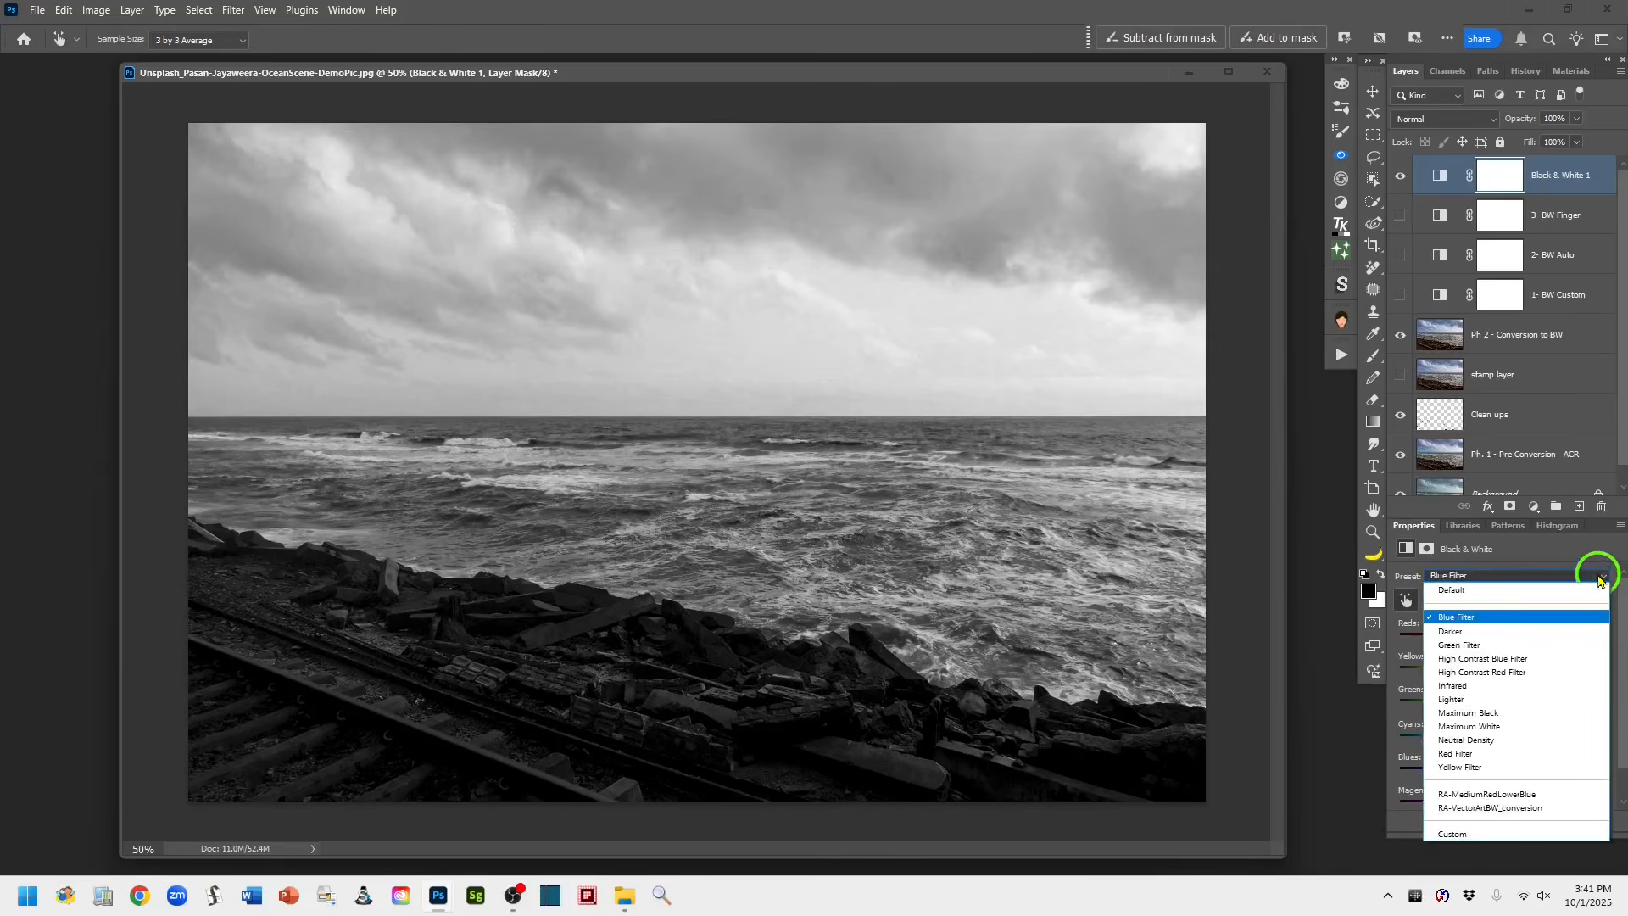
click(1459, 632)
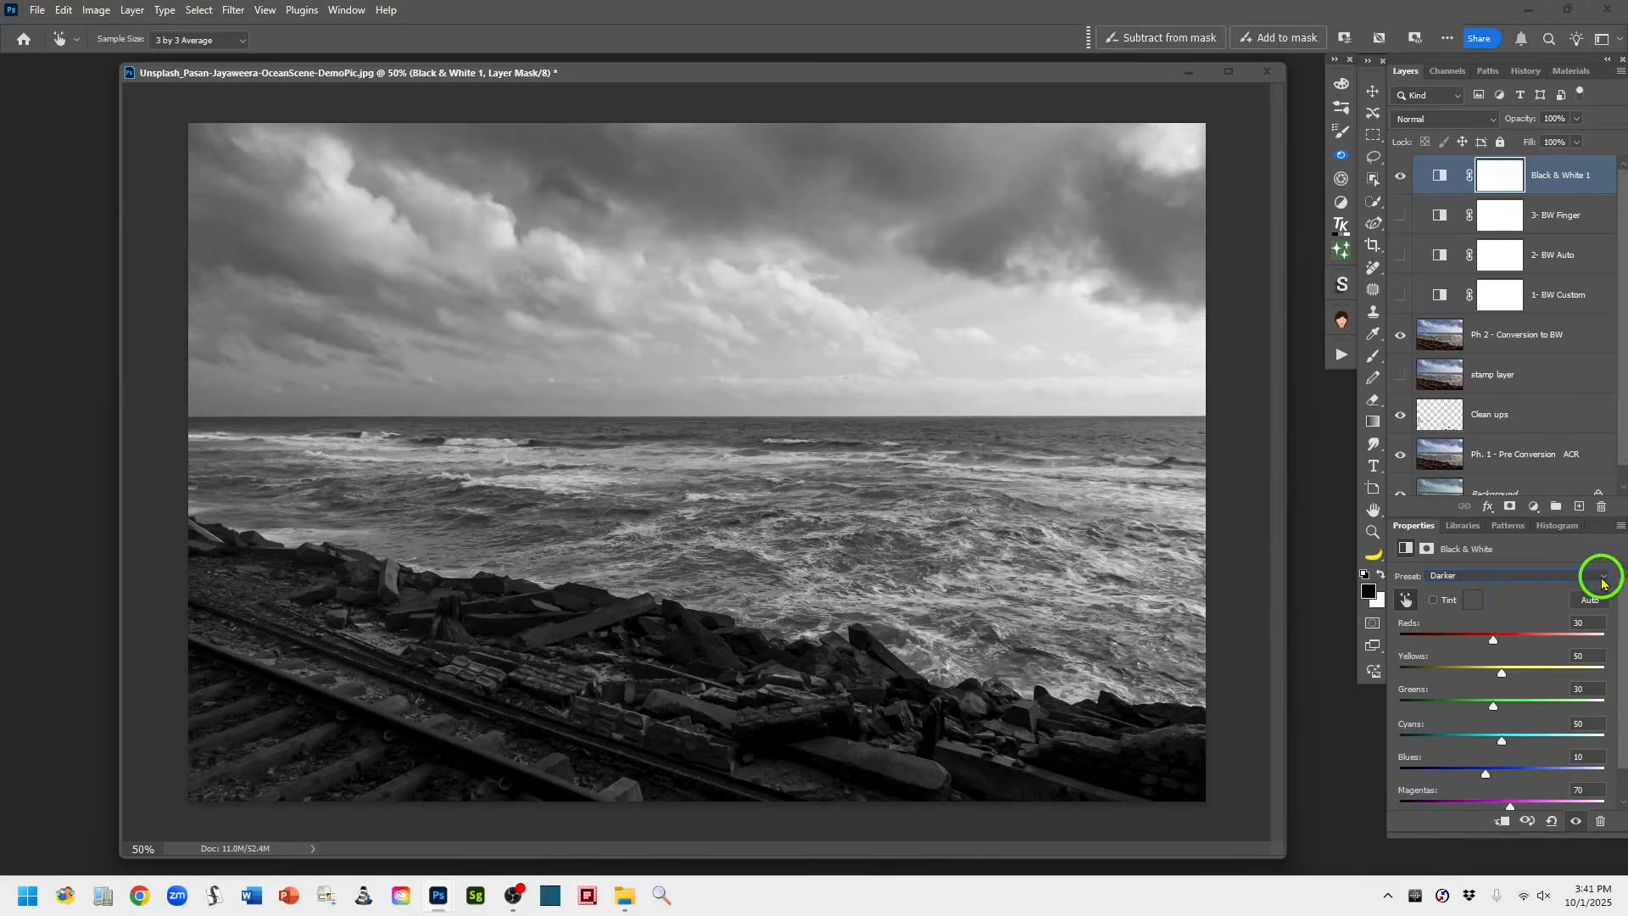
click(1603, 580)
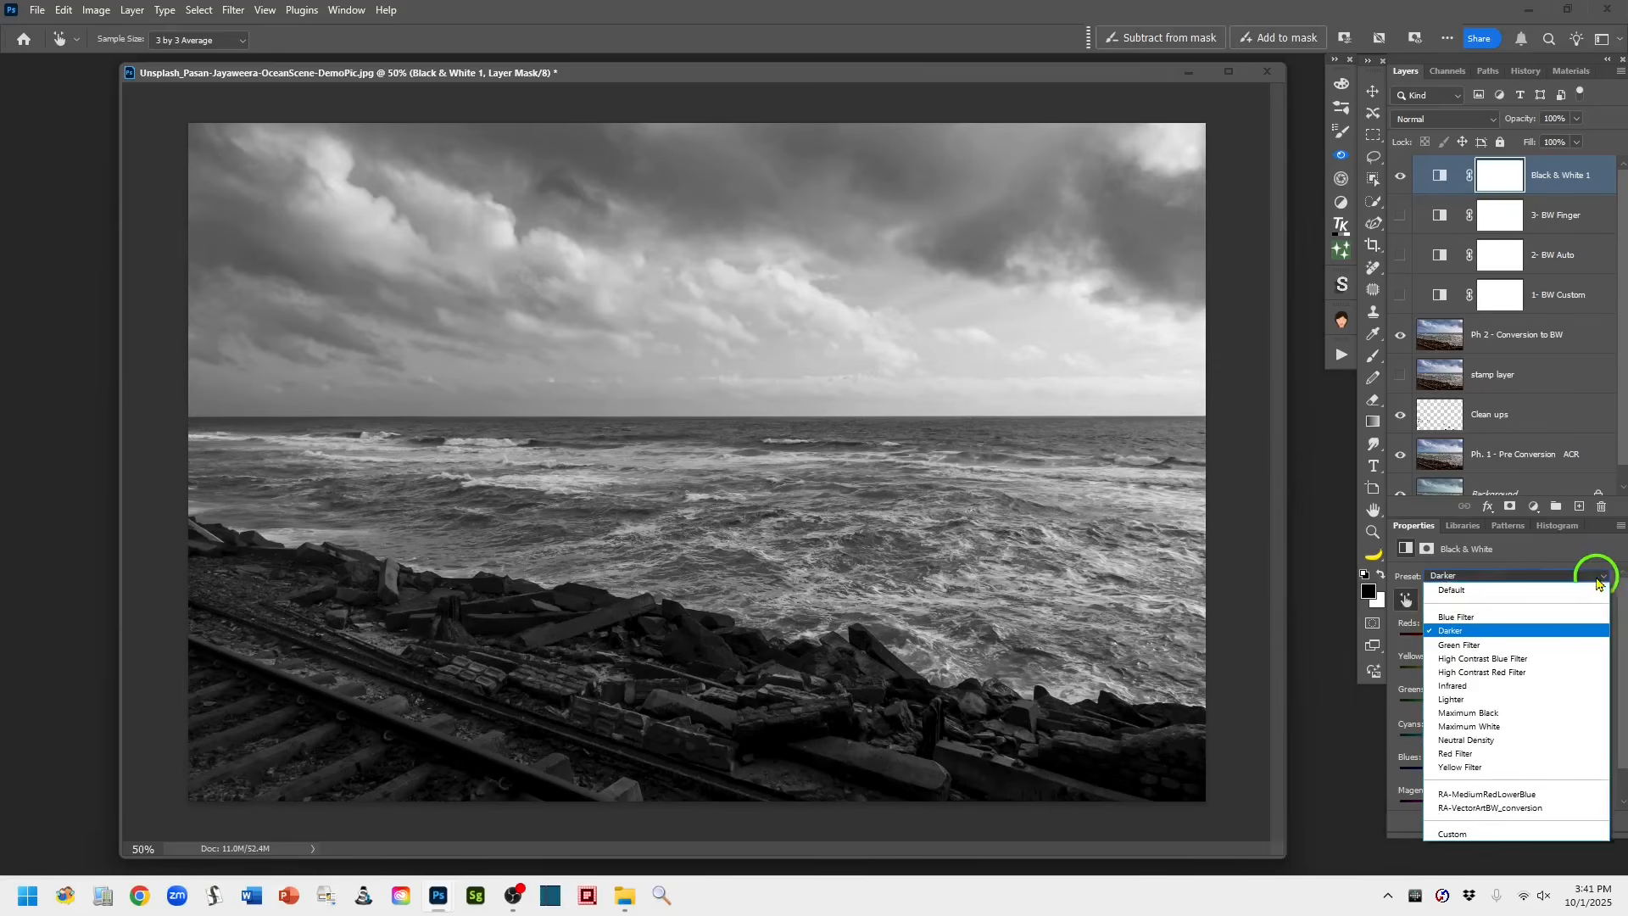
click(1480, 647)
click(1590, 577)
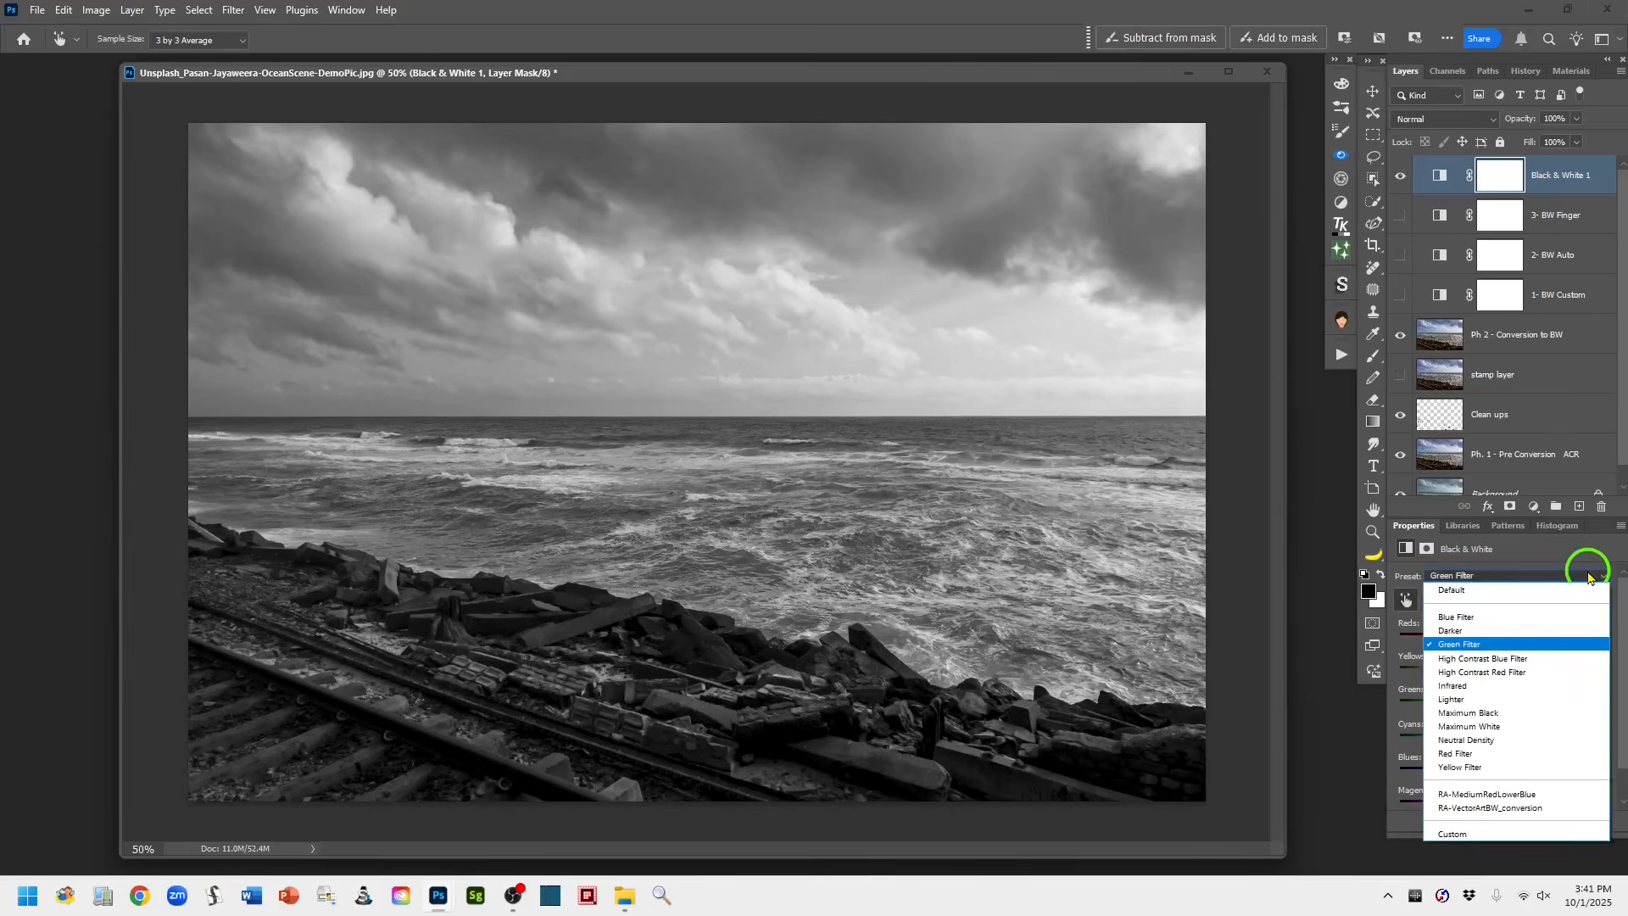
click(1514, 659)
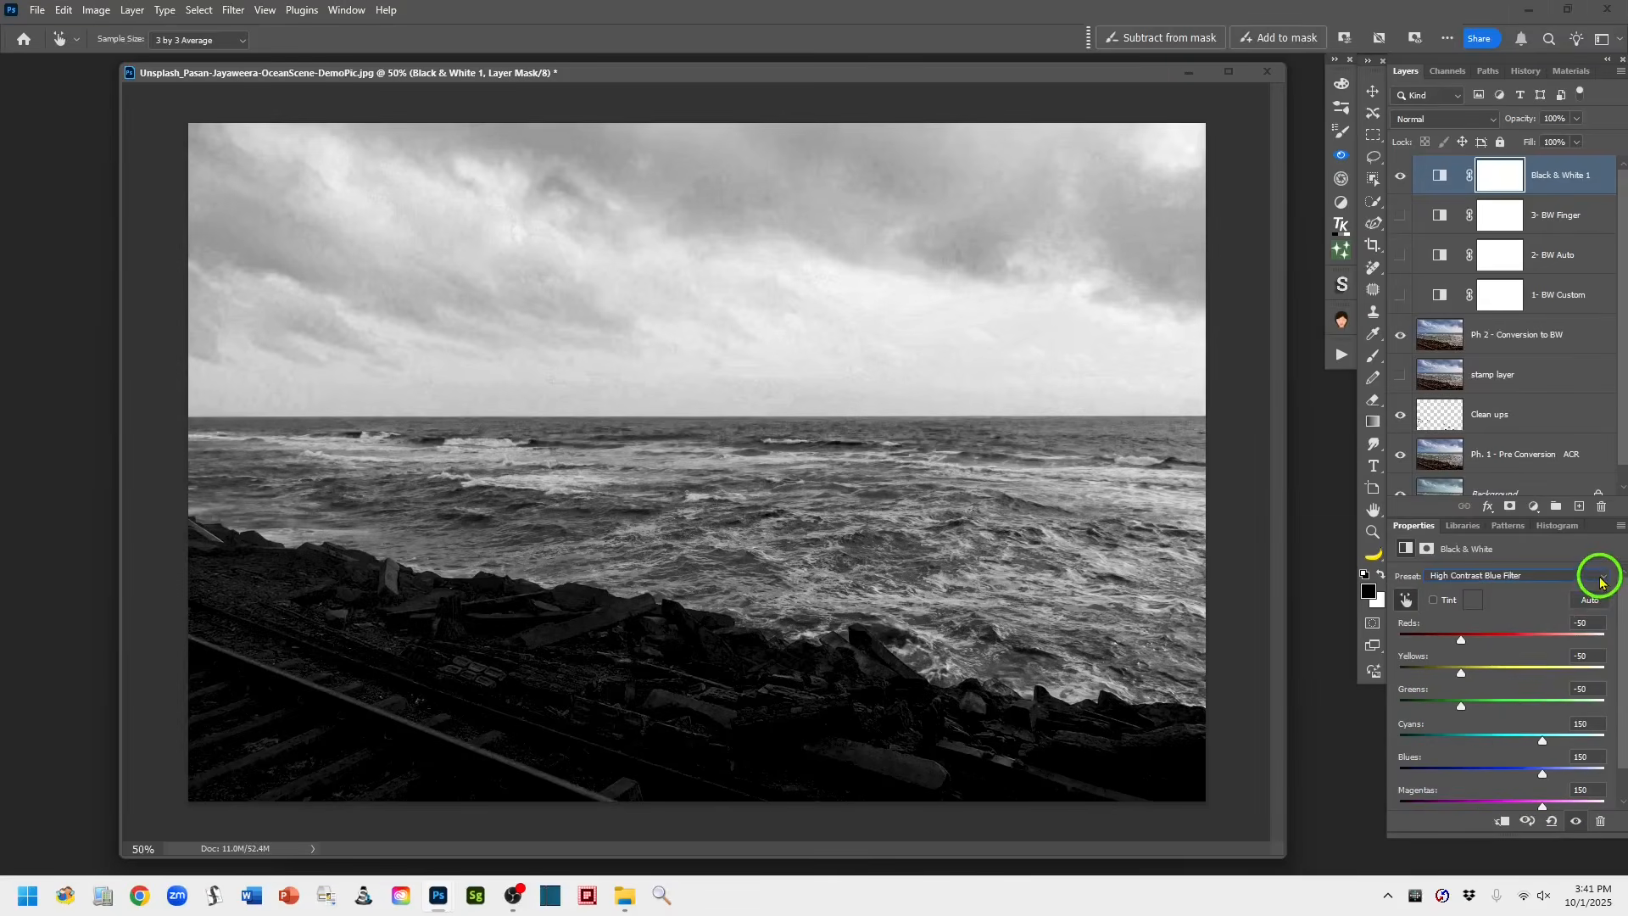
click(1601, 578)
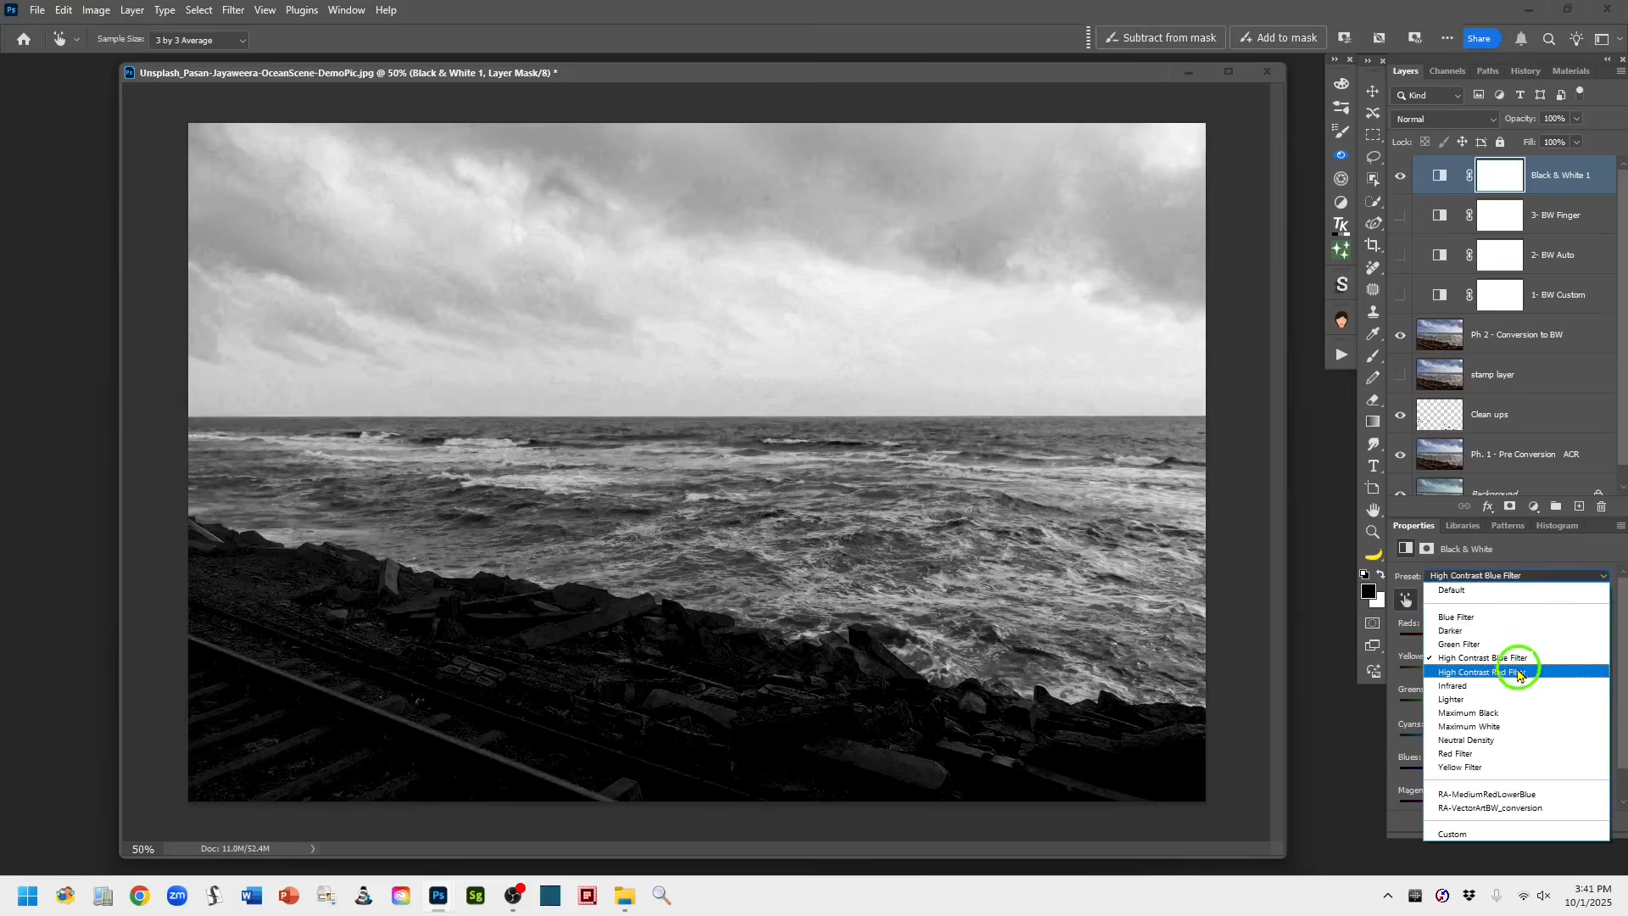
click(1515, 673)
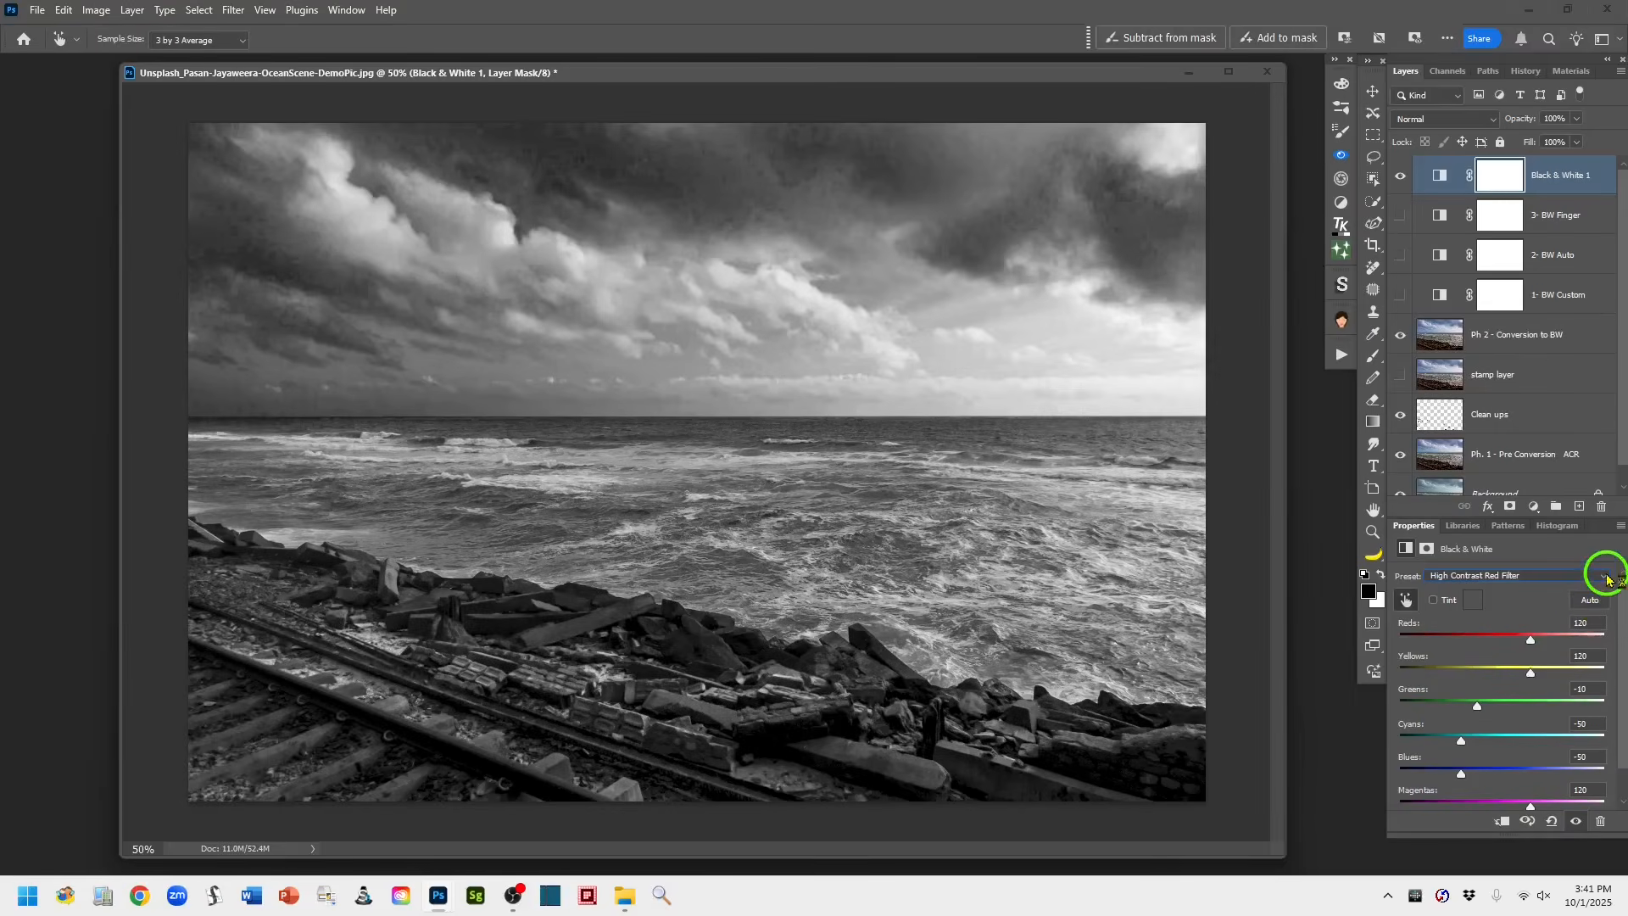
Try the Infrared, Lighter, Maximum Black, Maximum White, Neutral Density and Red Filter presets on the same Black & White layer
click(1602, 576)
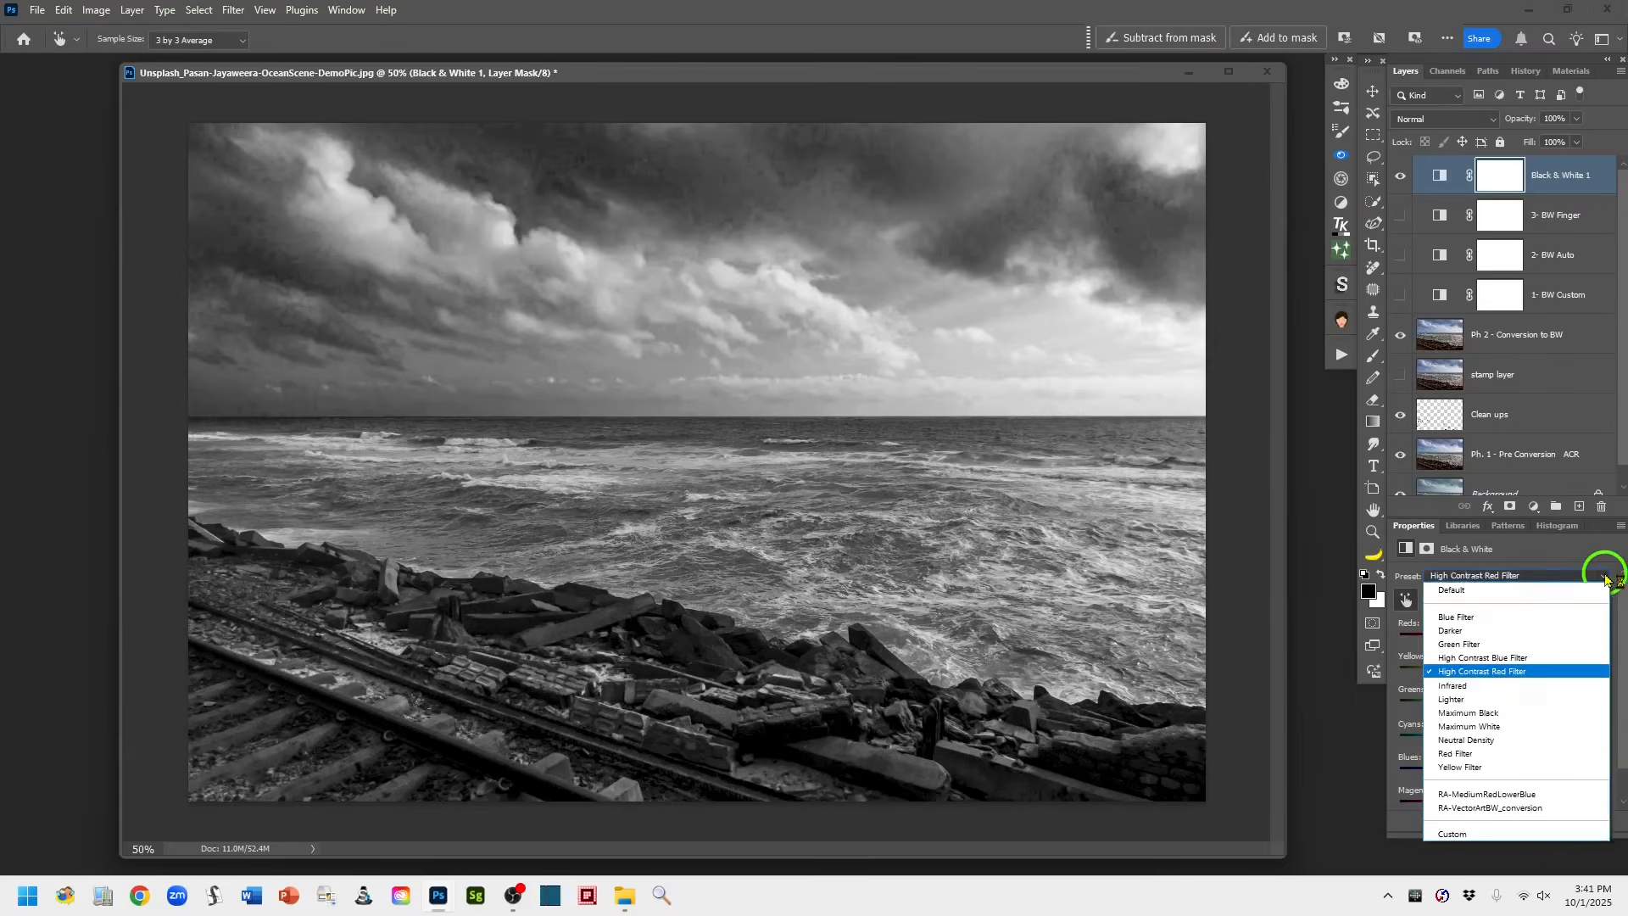
click(1467, 687)
click(1589, 578)
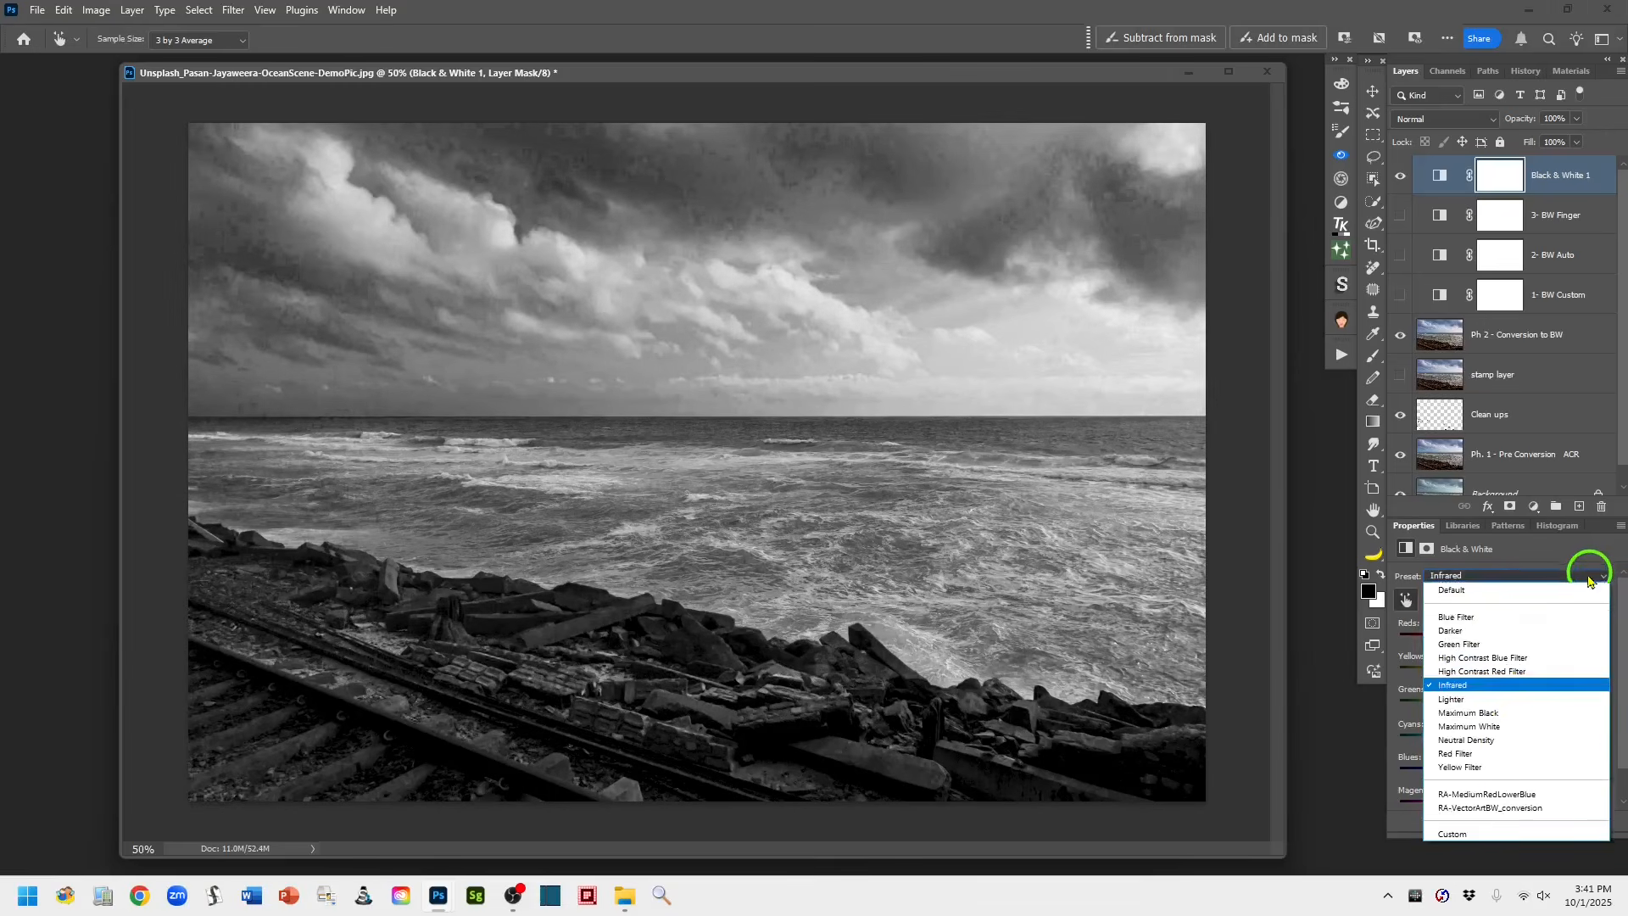
click(1471, 699)
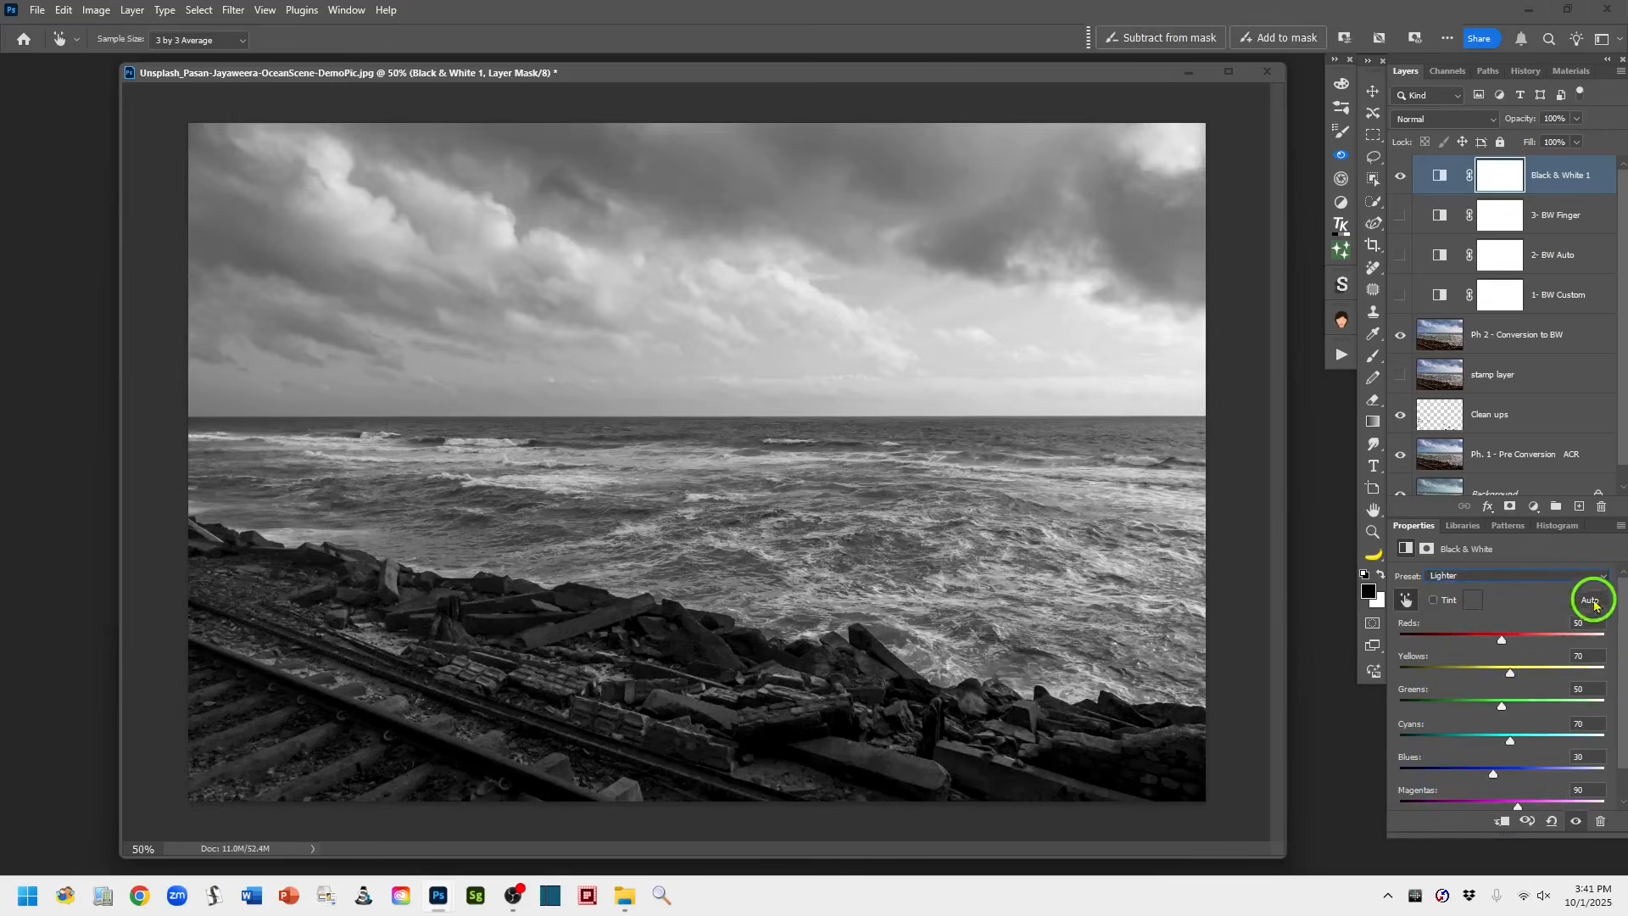
click(1596, 580)
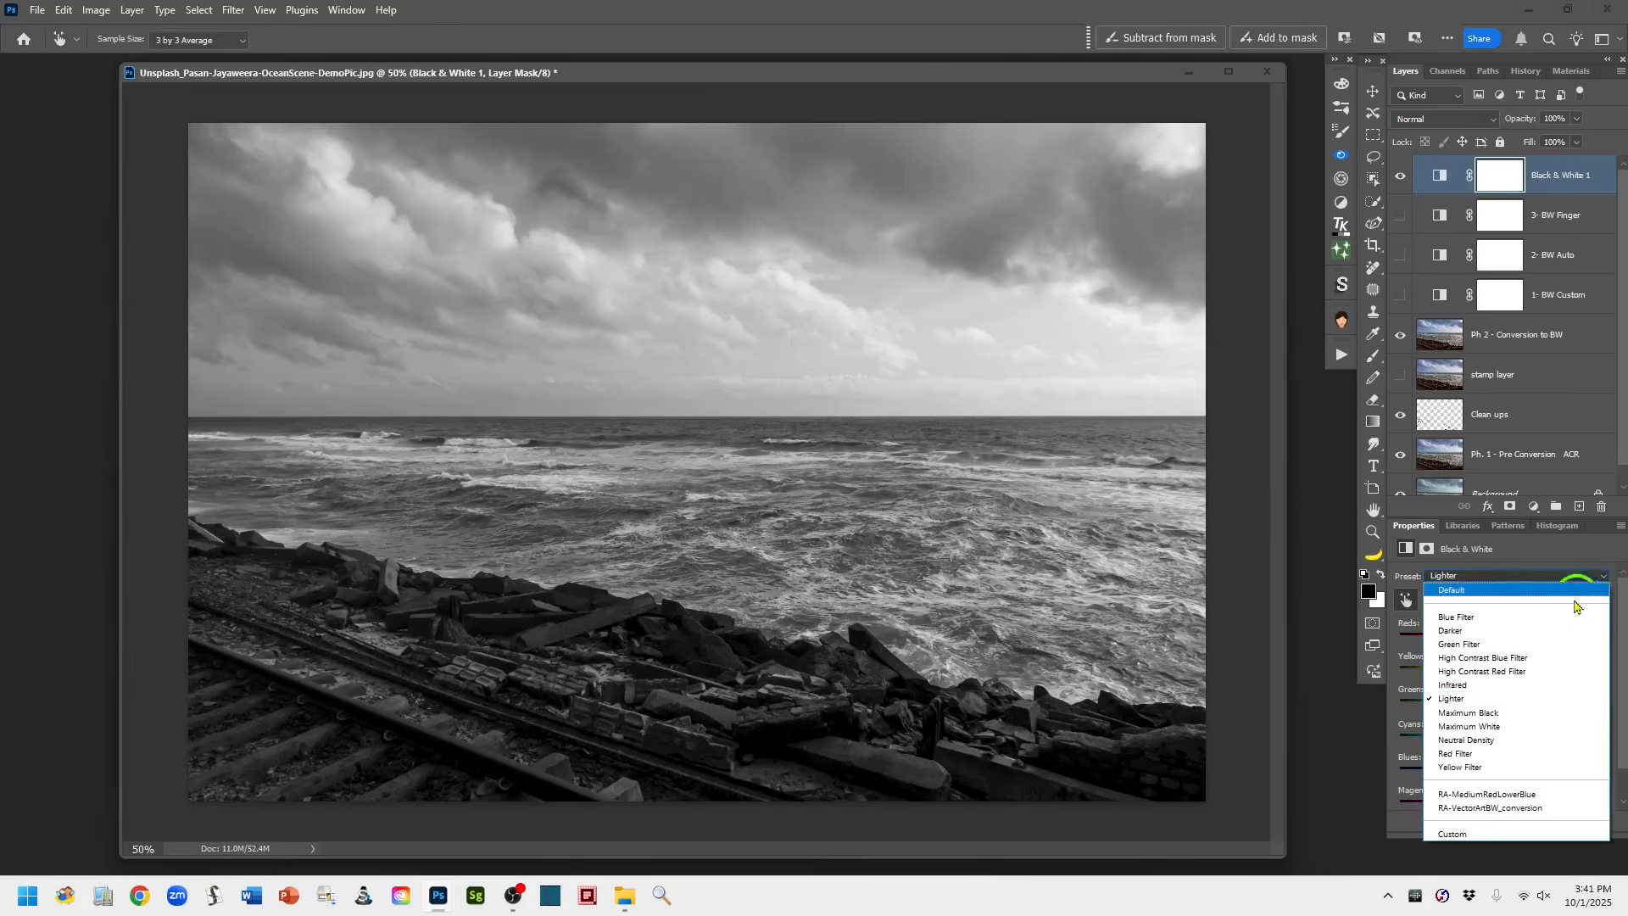
click(1504, 717)
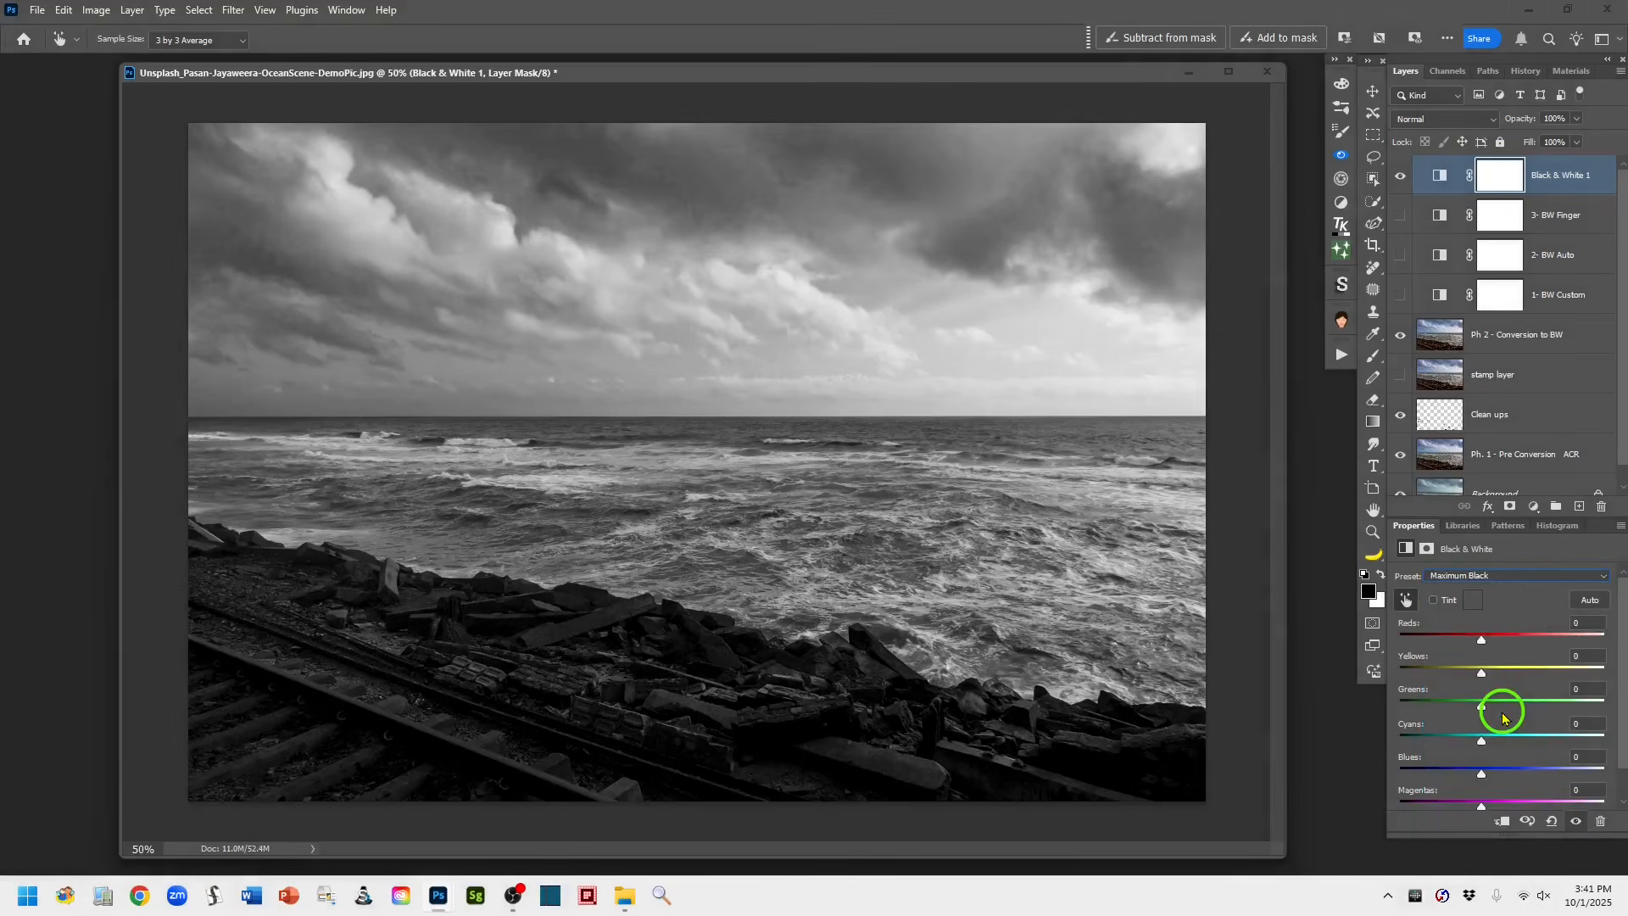
click(1590, 576)
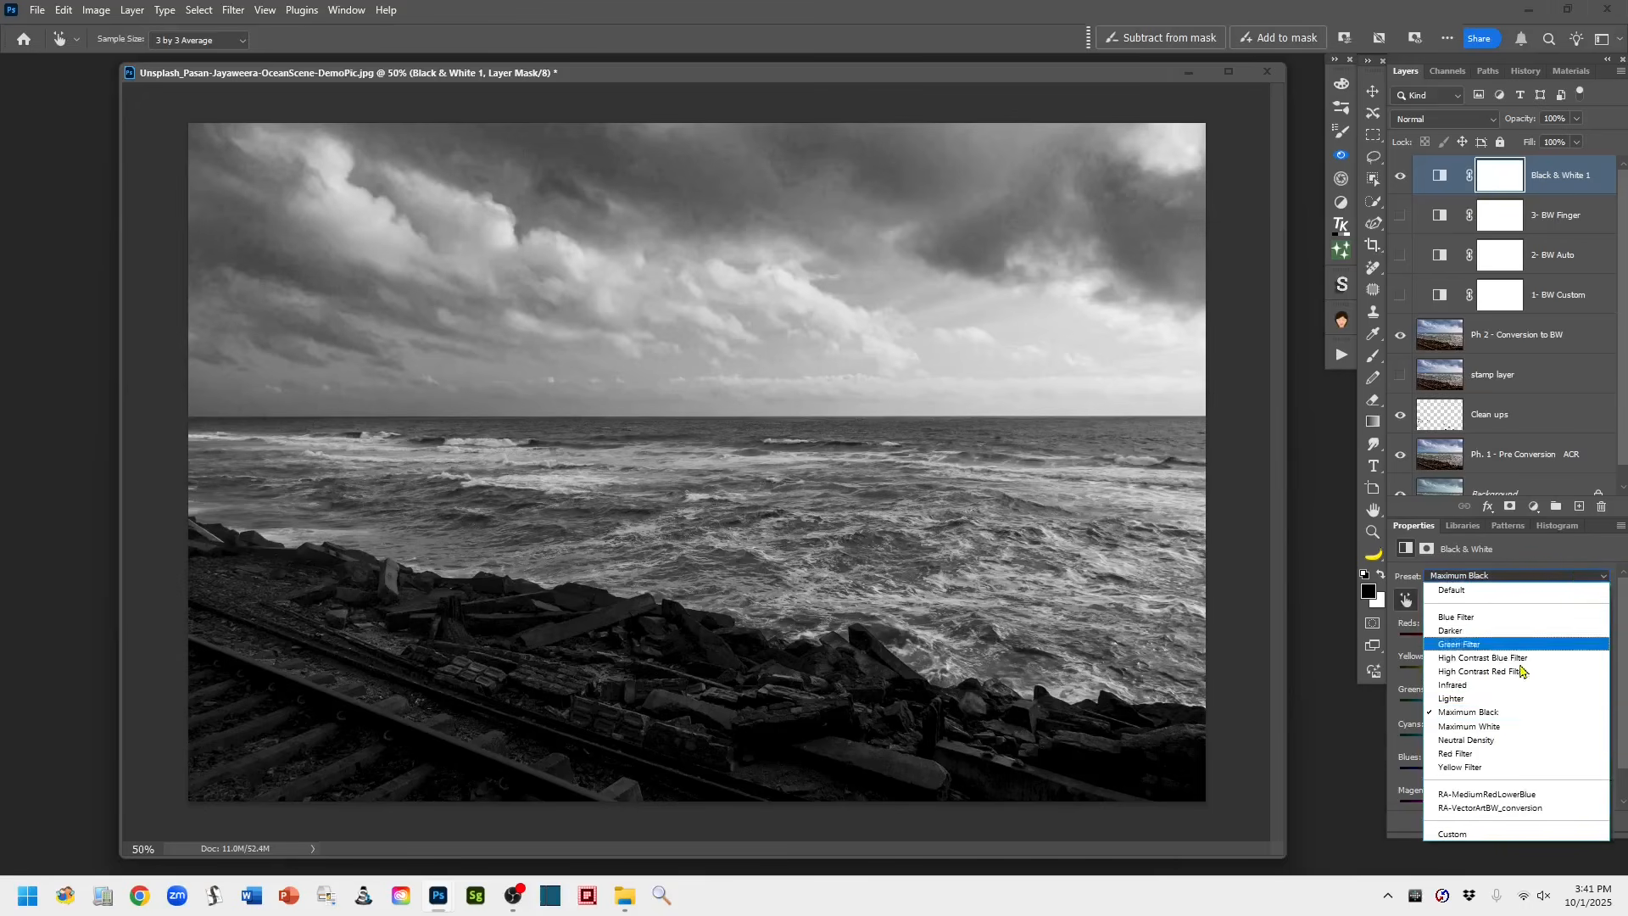
click(1494, 726)
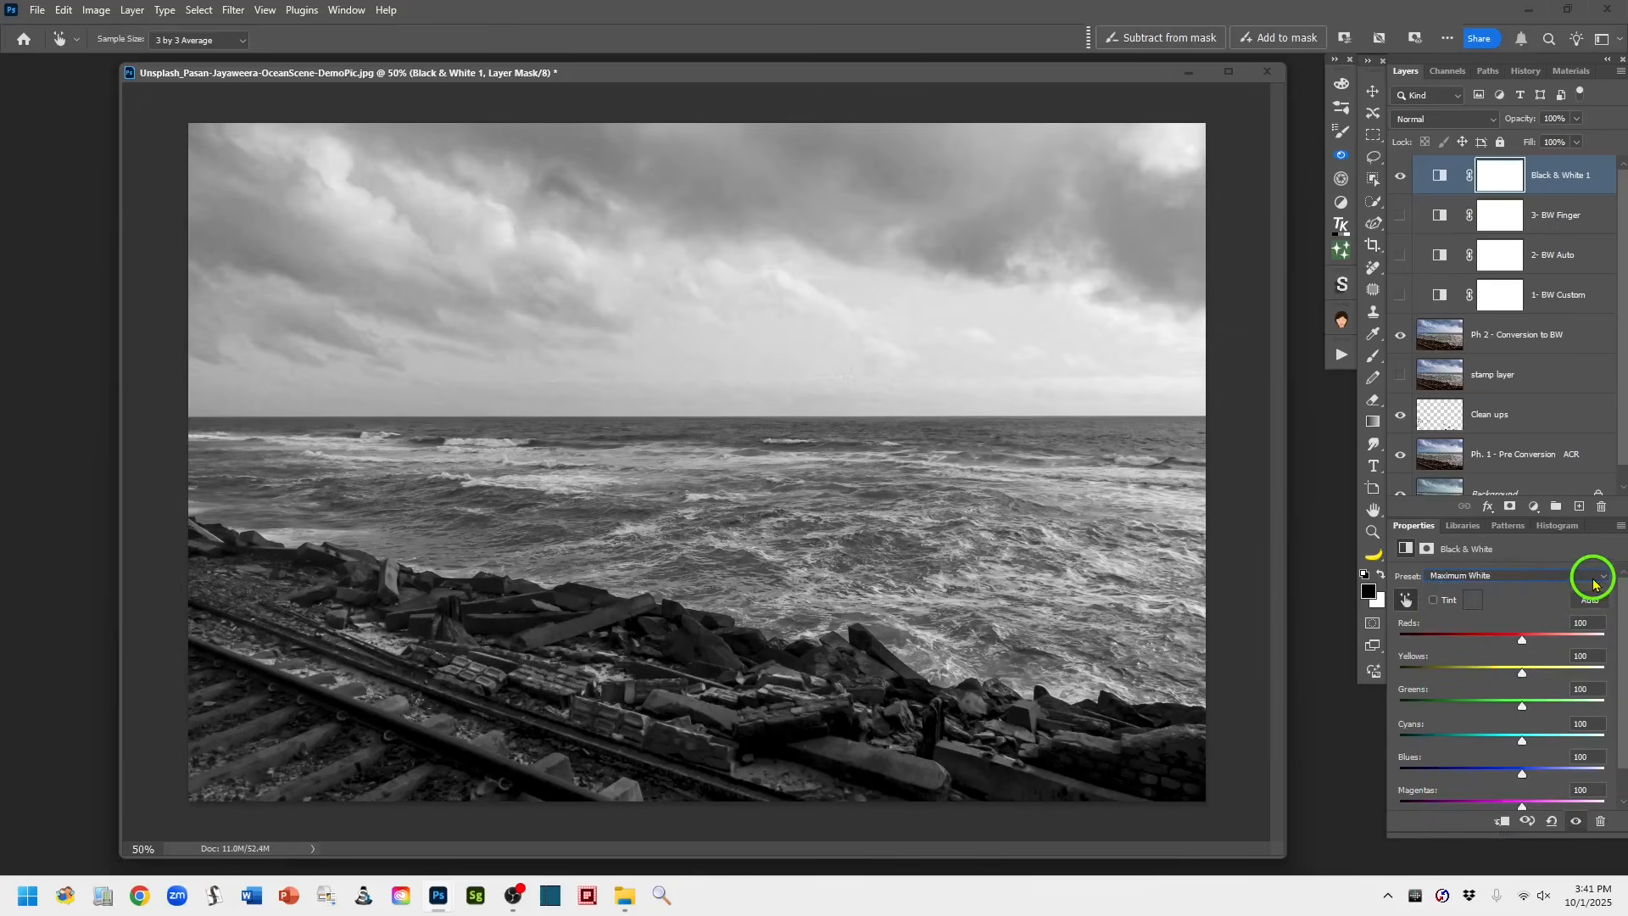
click(1604, 580)
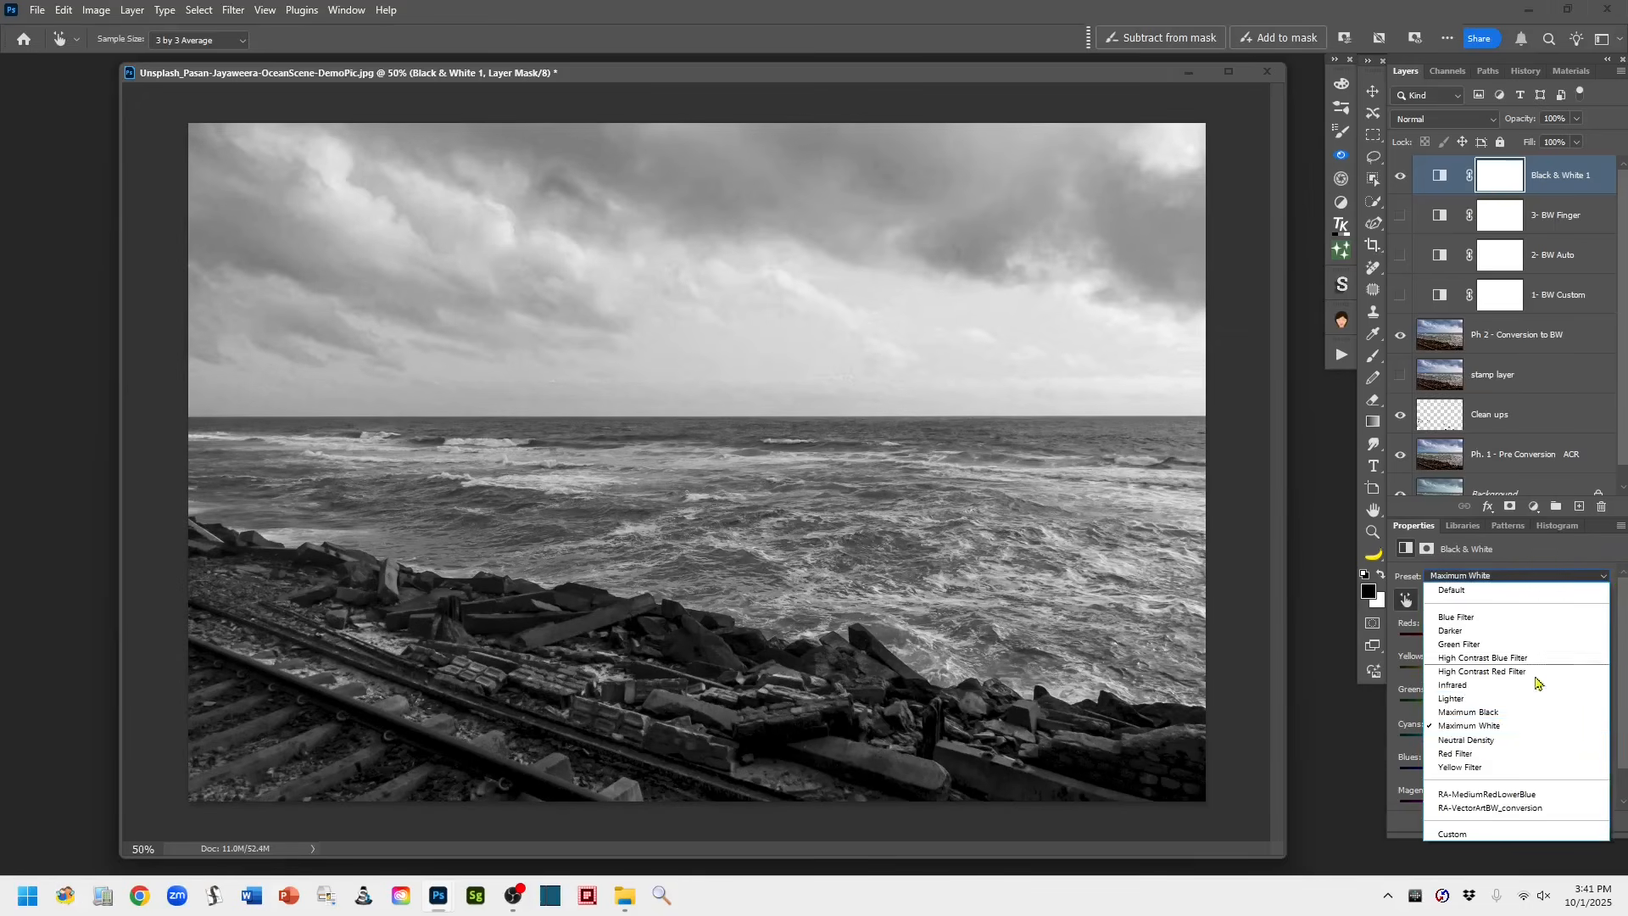
click(1494, 740)
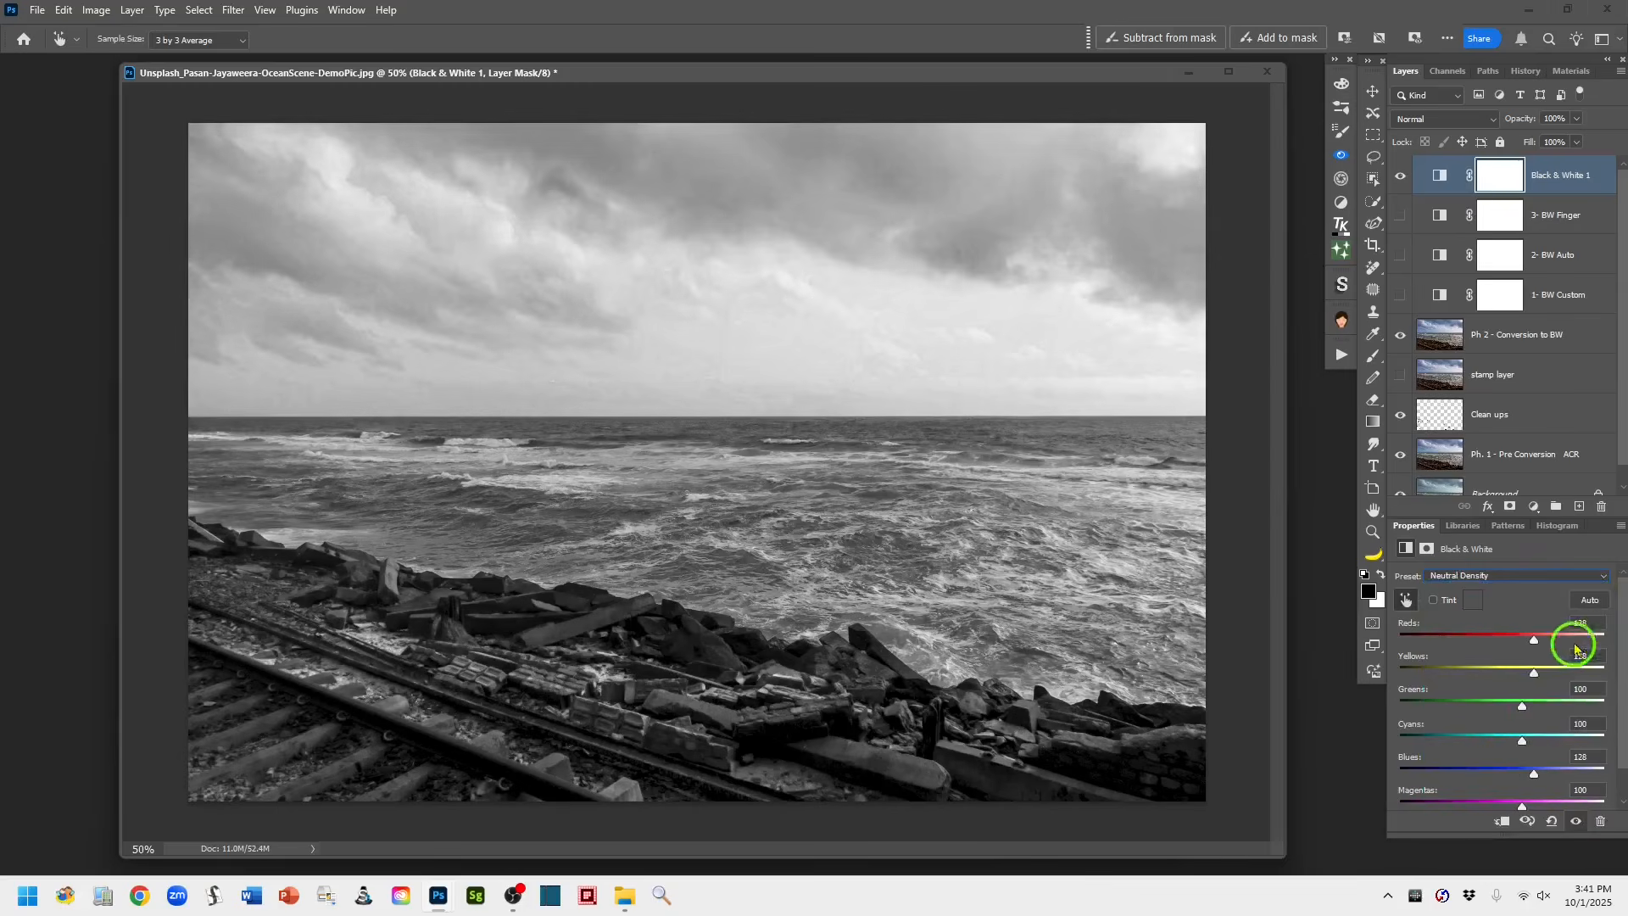
click(1589, 577)
click(1480, 753)
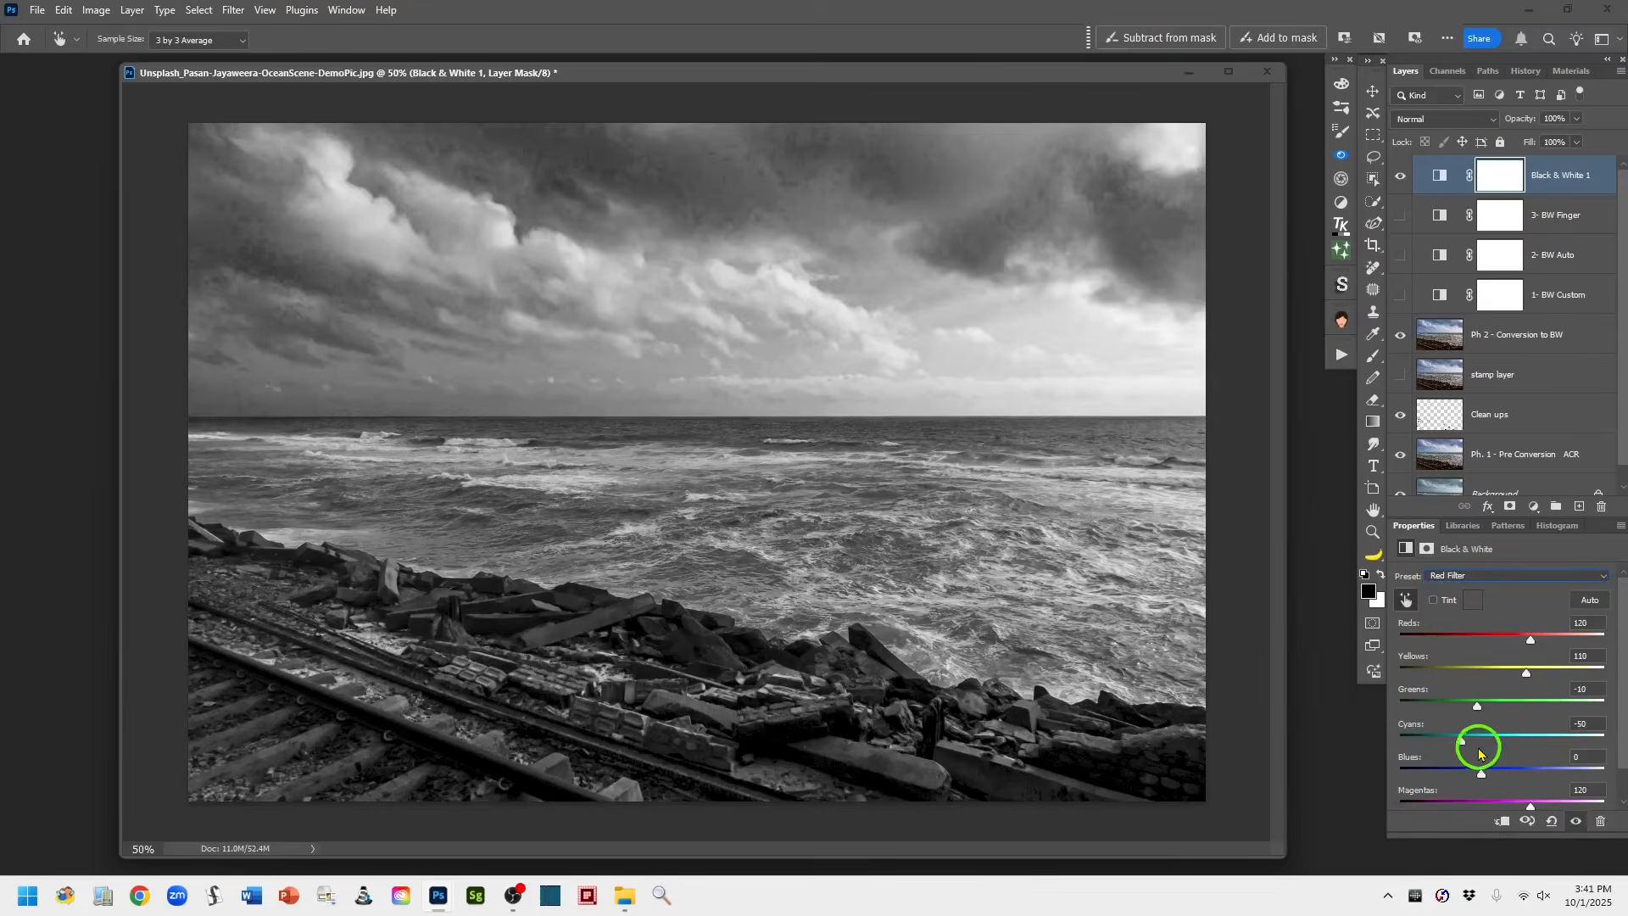
Apply the Yellow Filter preset to the top Black & White layer and delete that layer's mask
click(1602, 575)
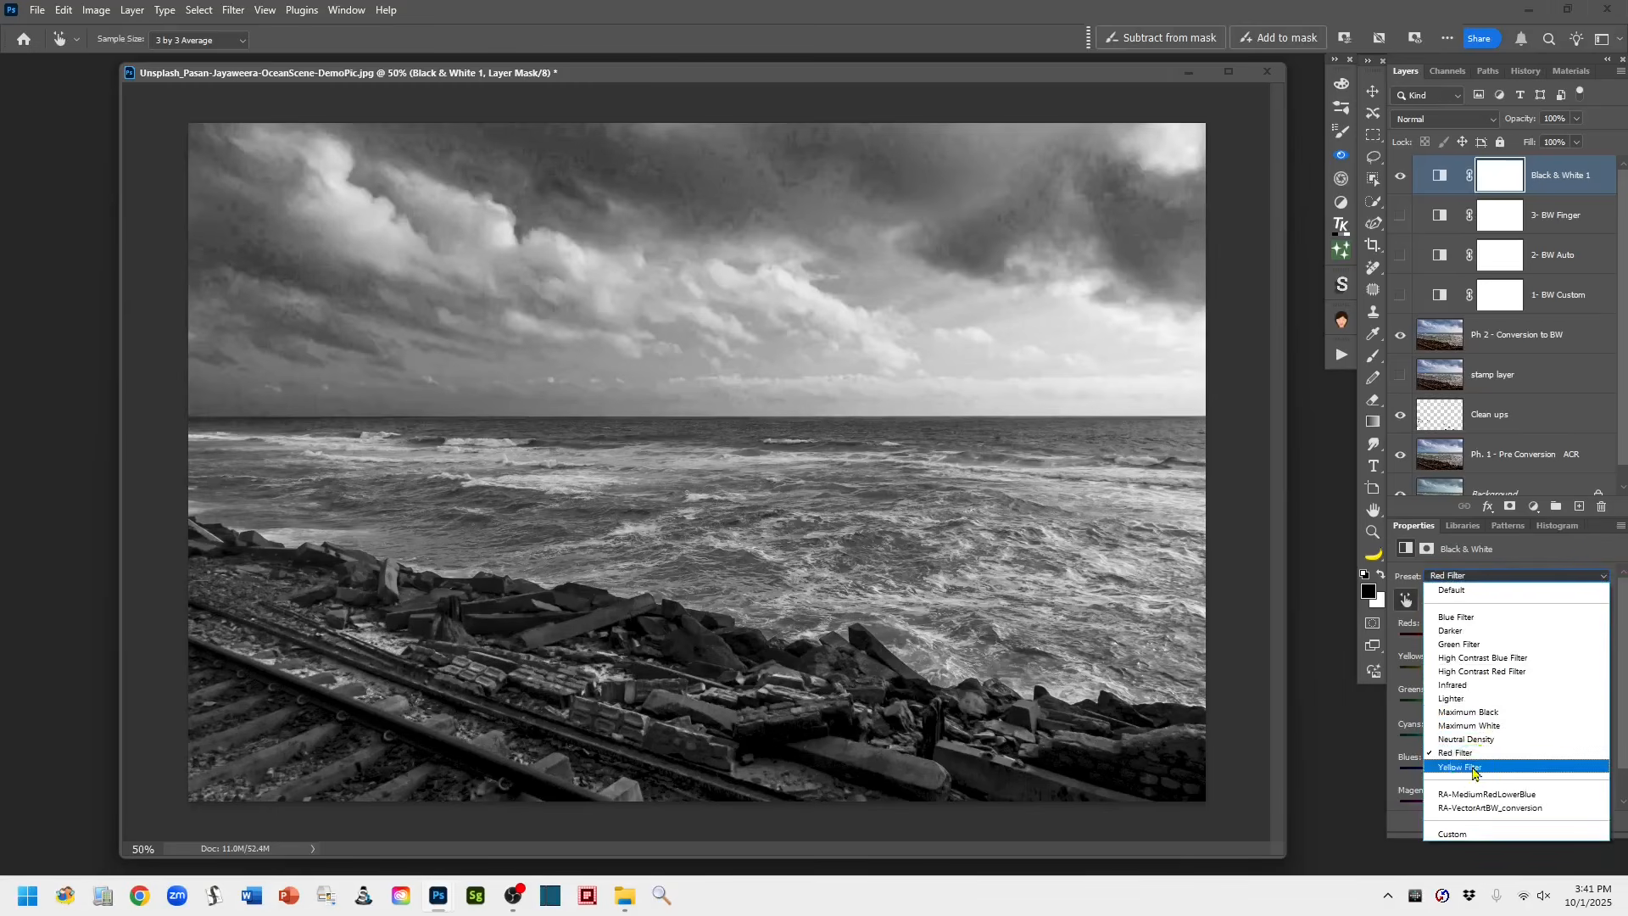
click(1467, 768)
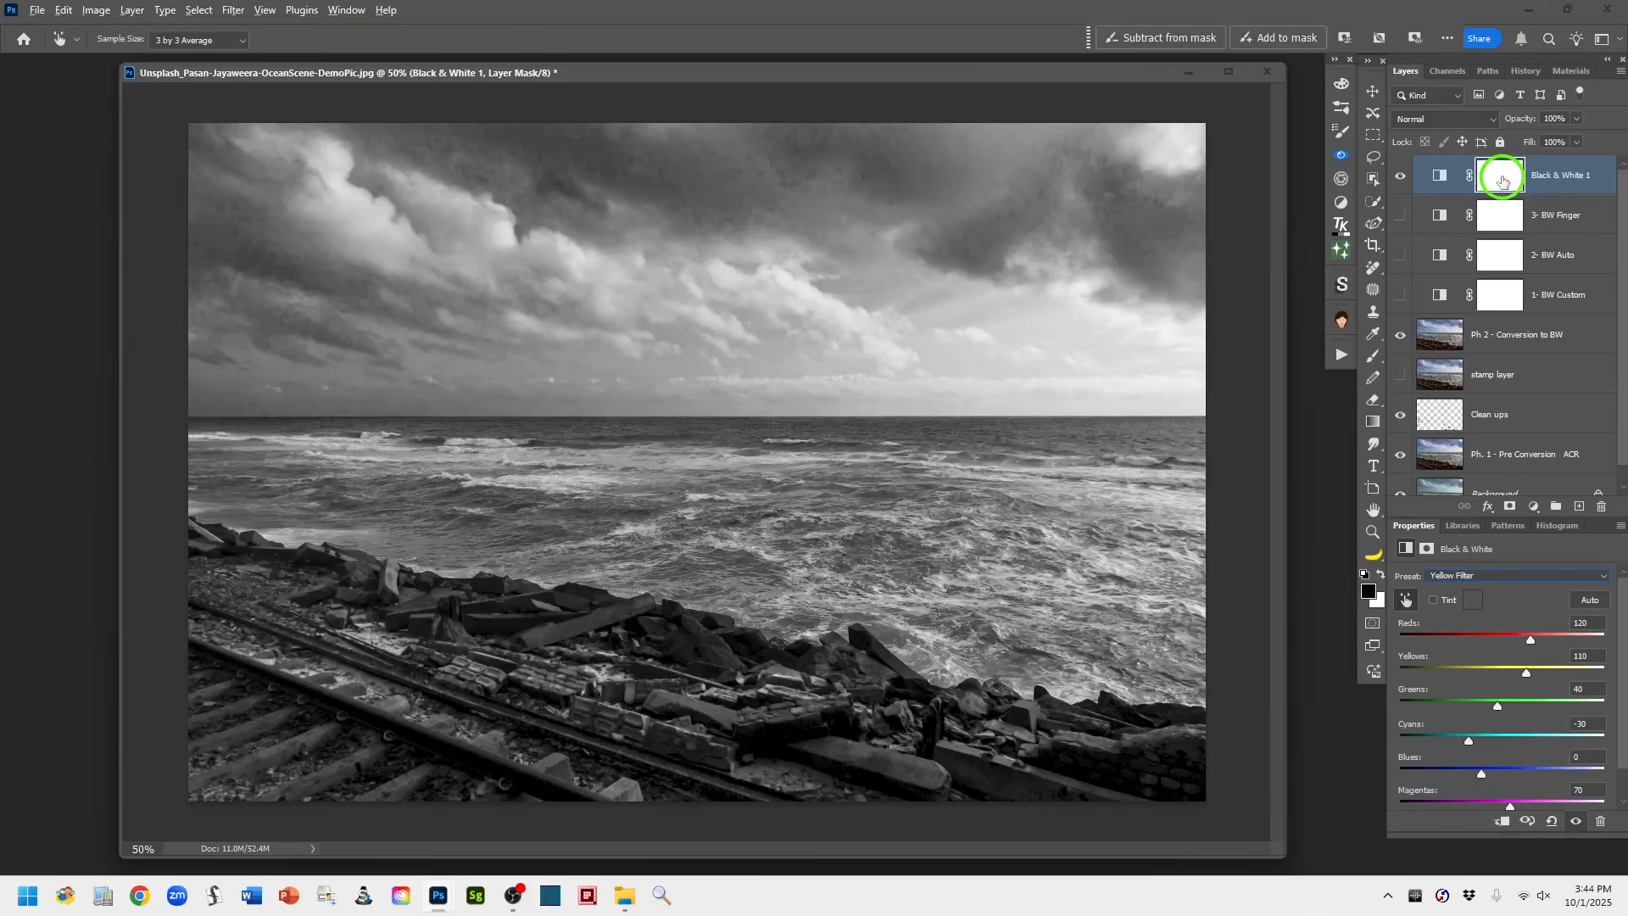
drag(1503, 180, 1606, 509)
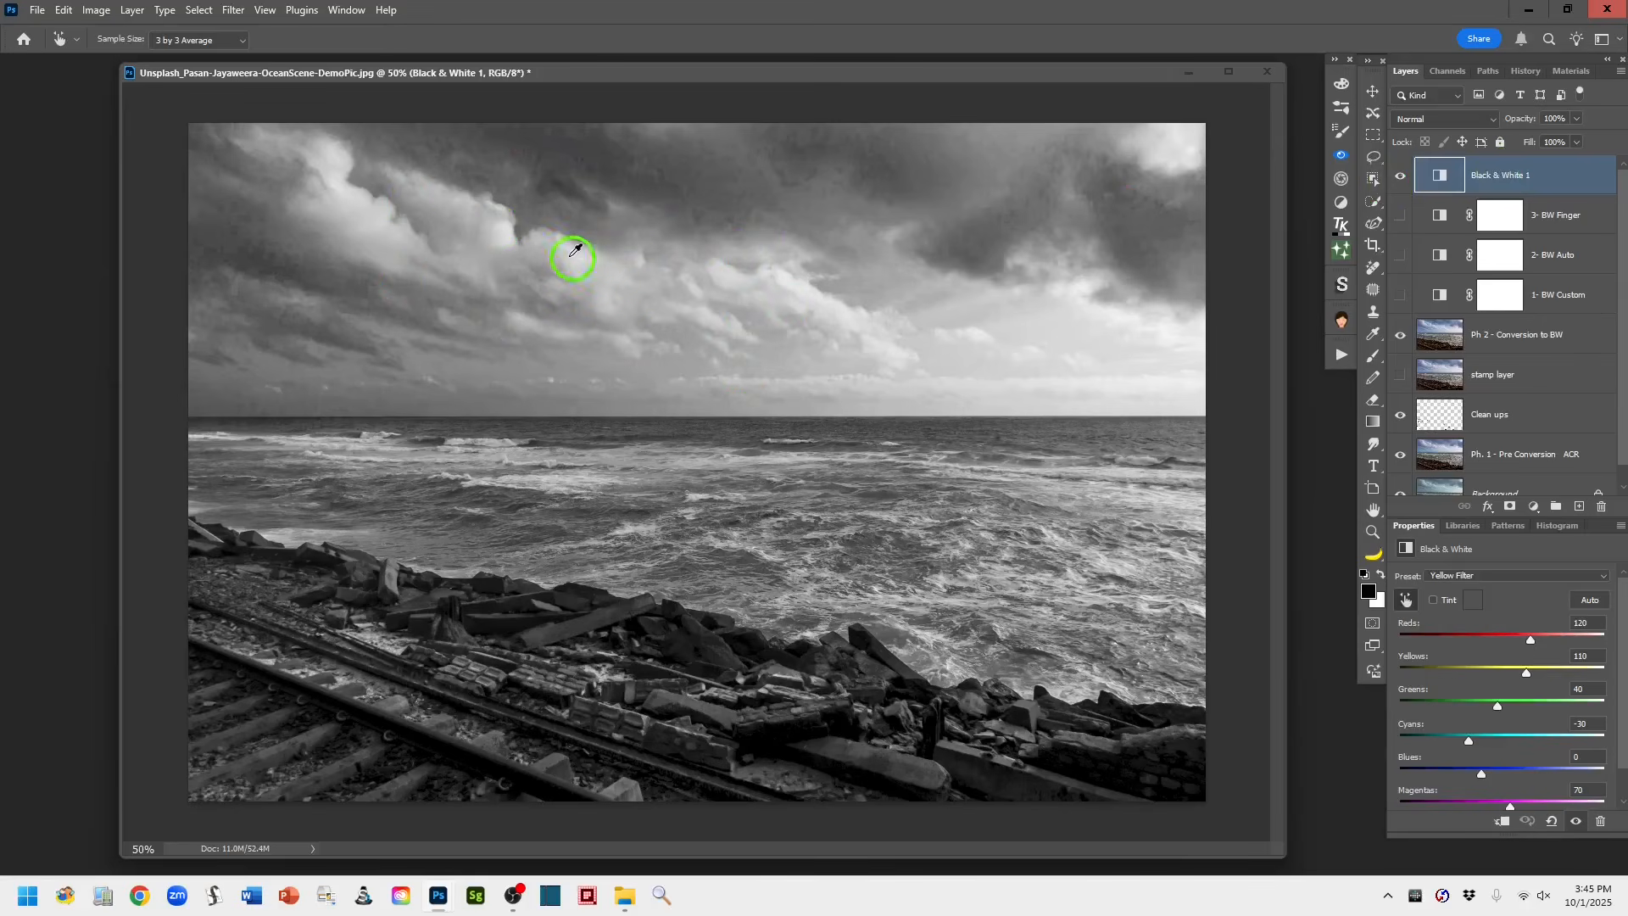
Select the sky automatically and expand the selection by 4 pixels
click(198, 11)
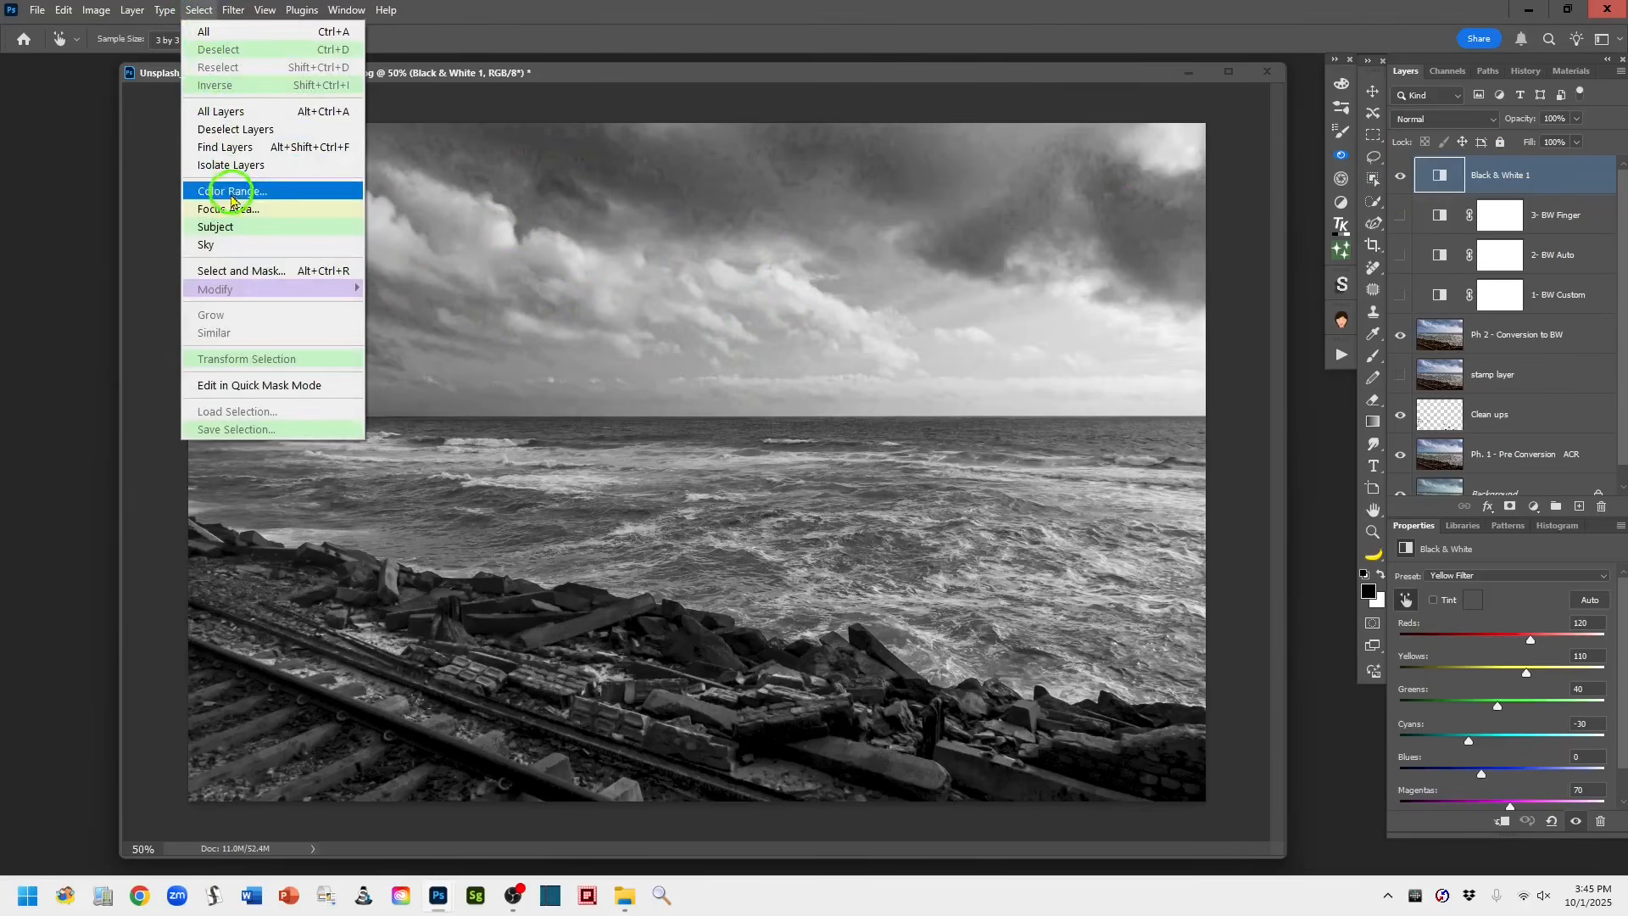
click(245, 247)
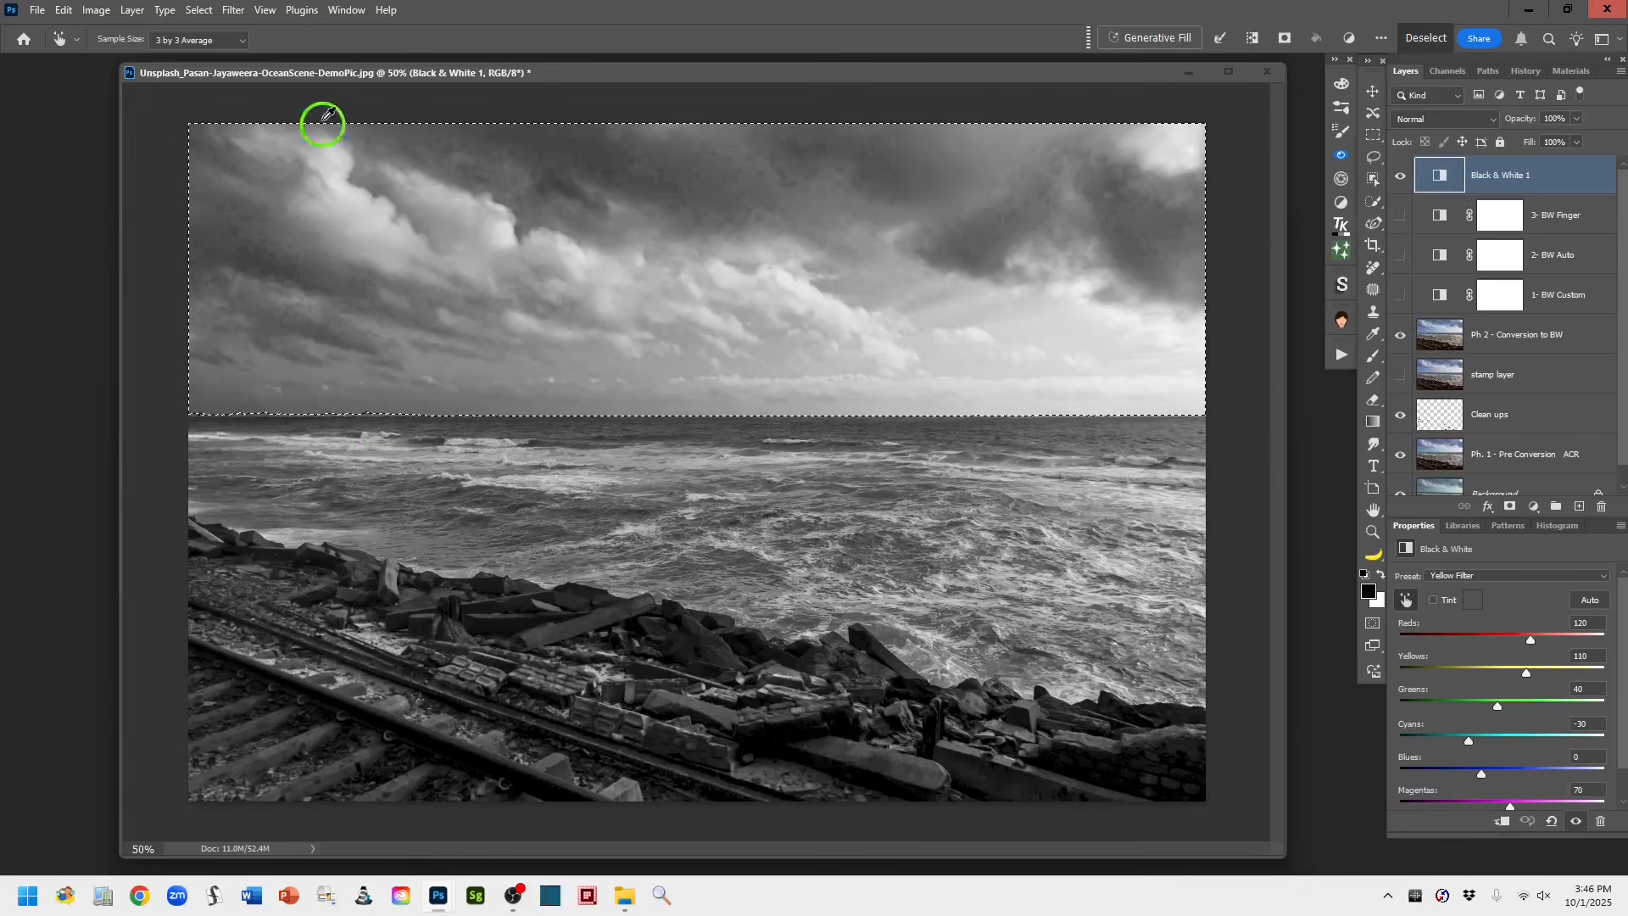
click(200, 11)
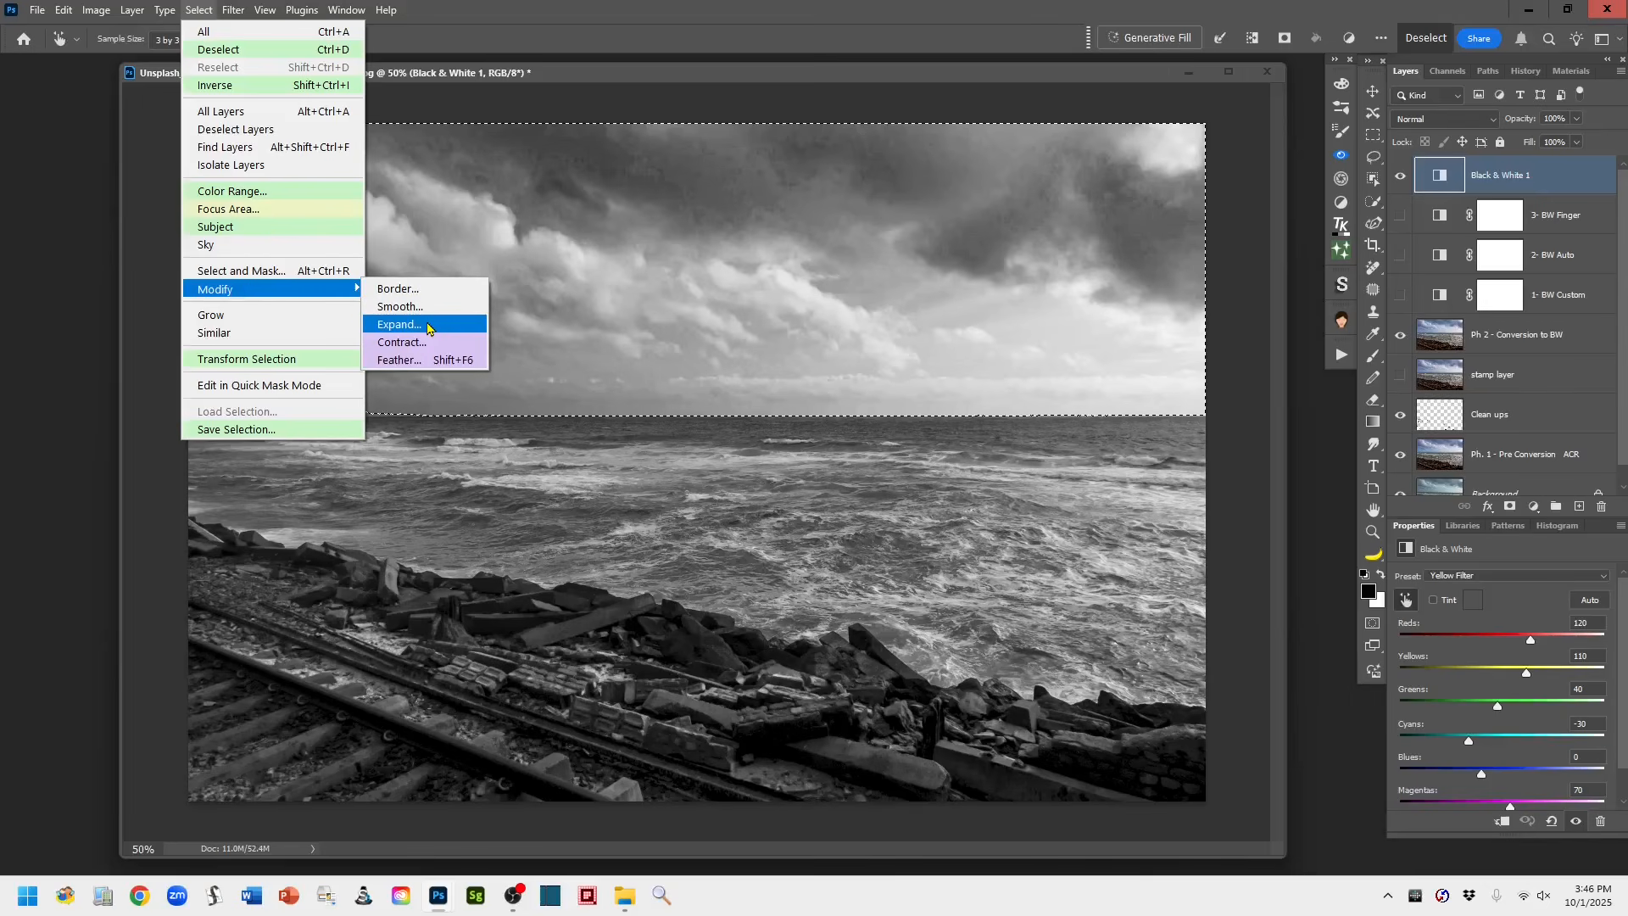
click(428, 325)
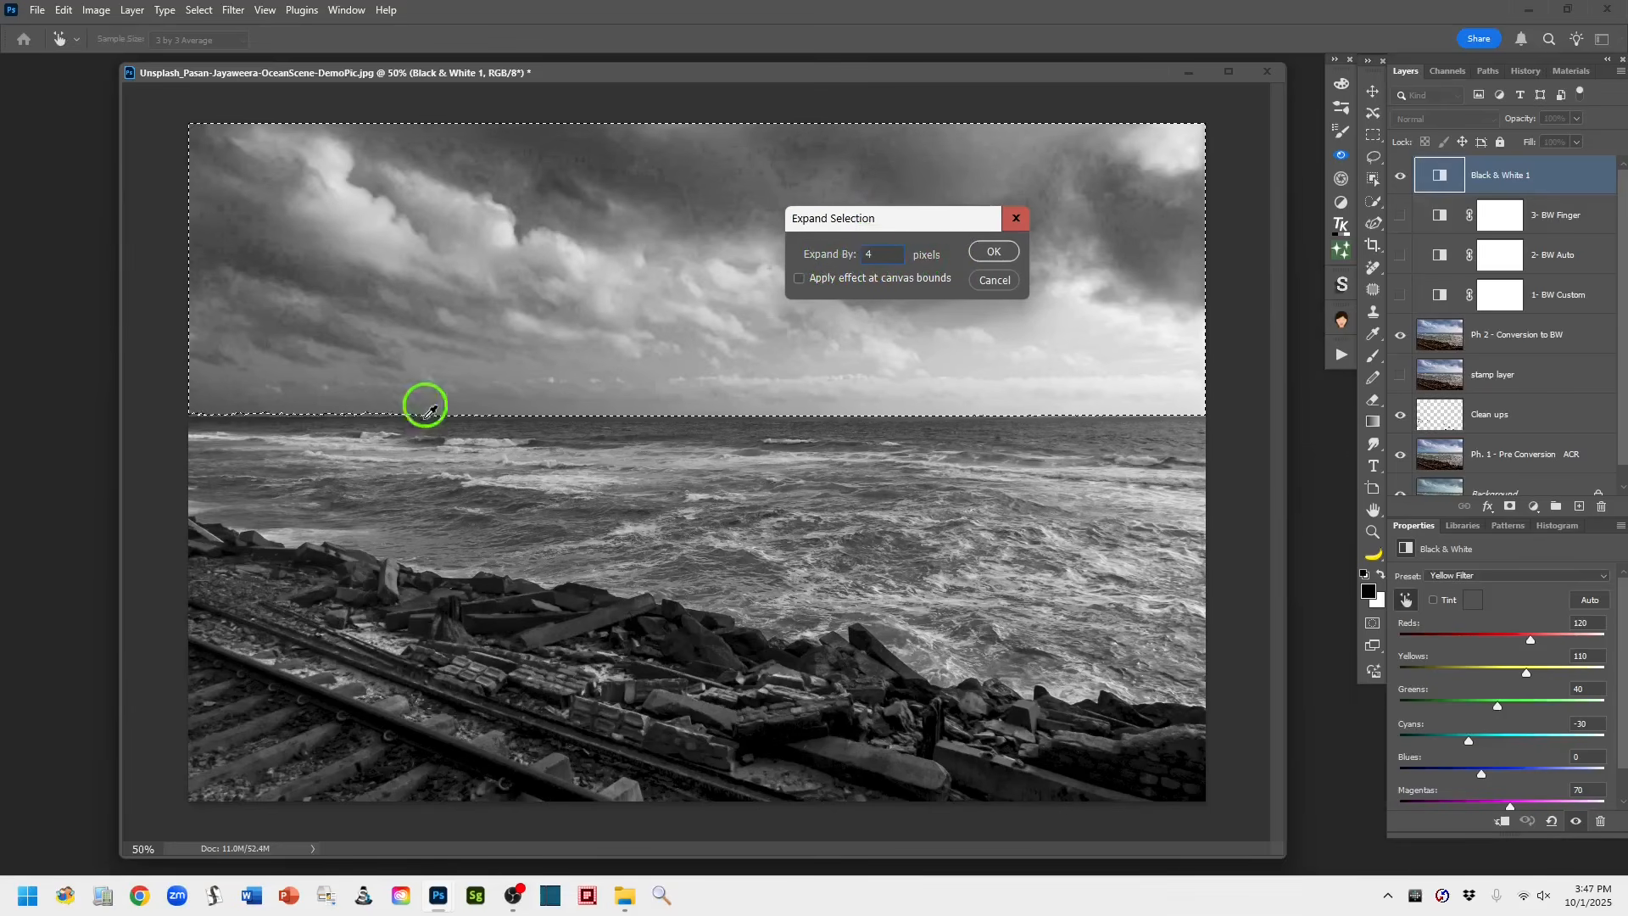
click(991, 252)
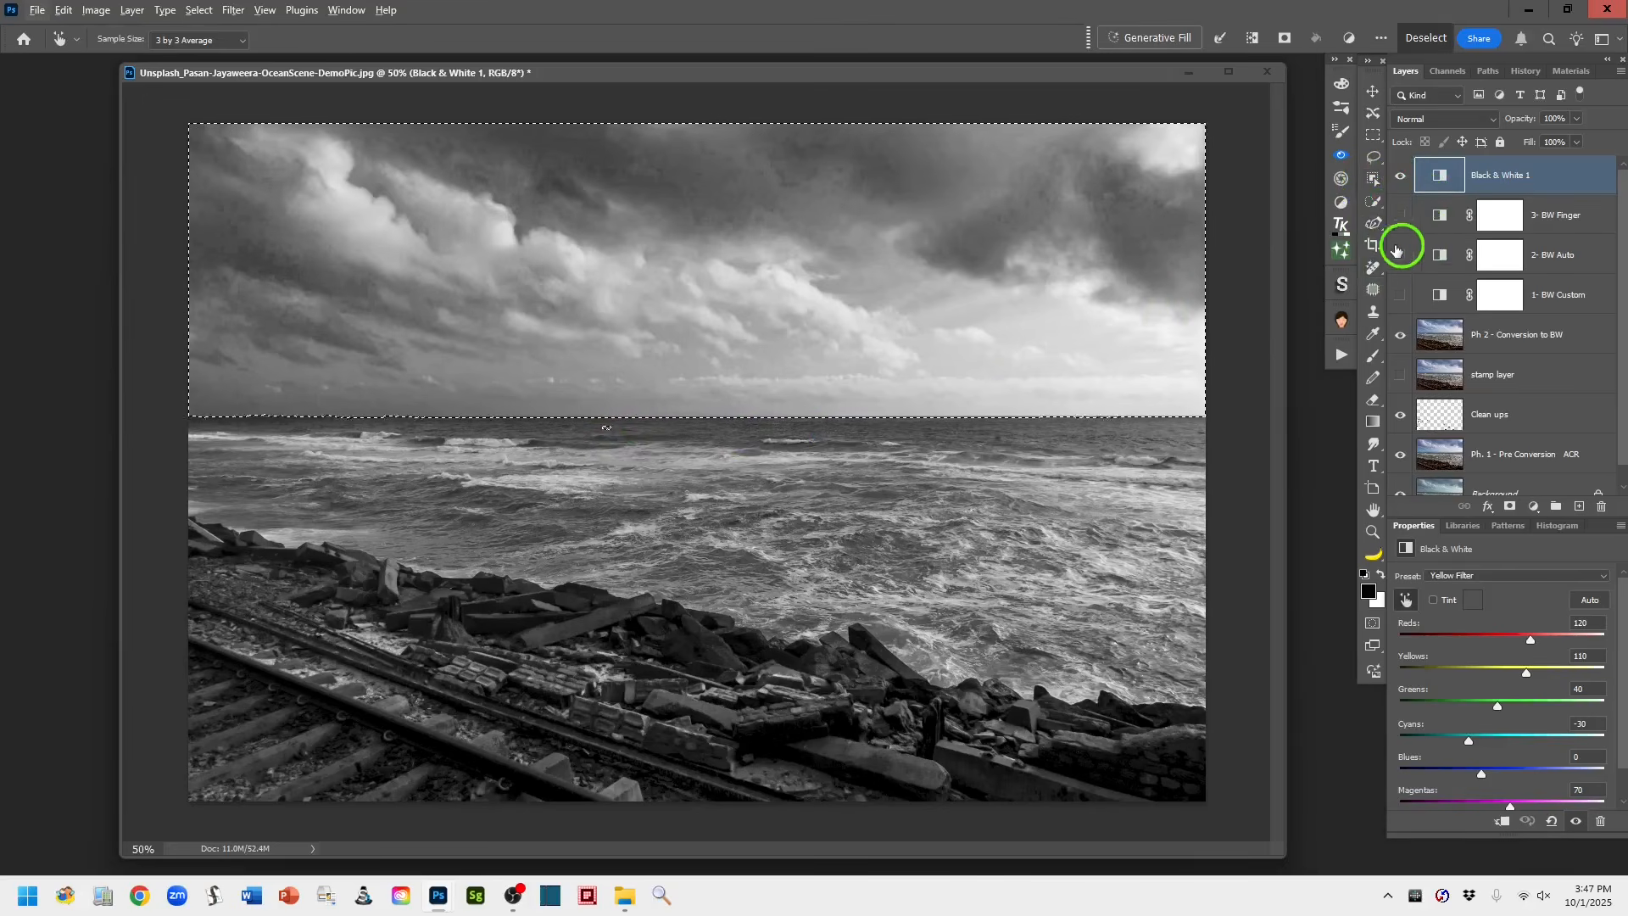
Subtract the stray patch below the horizon from the sky selection using the Quick Selection tool at brush size 35, then activate the Lasso tool
click(1373, 201)
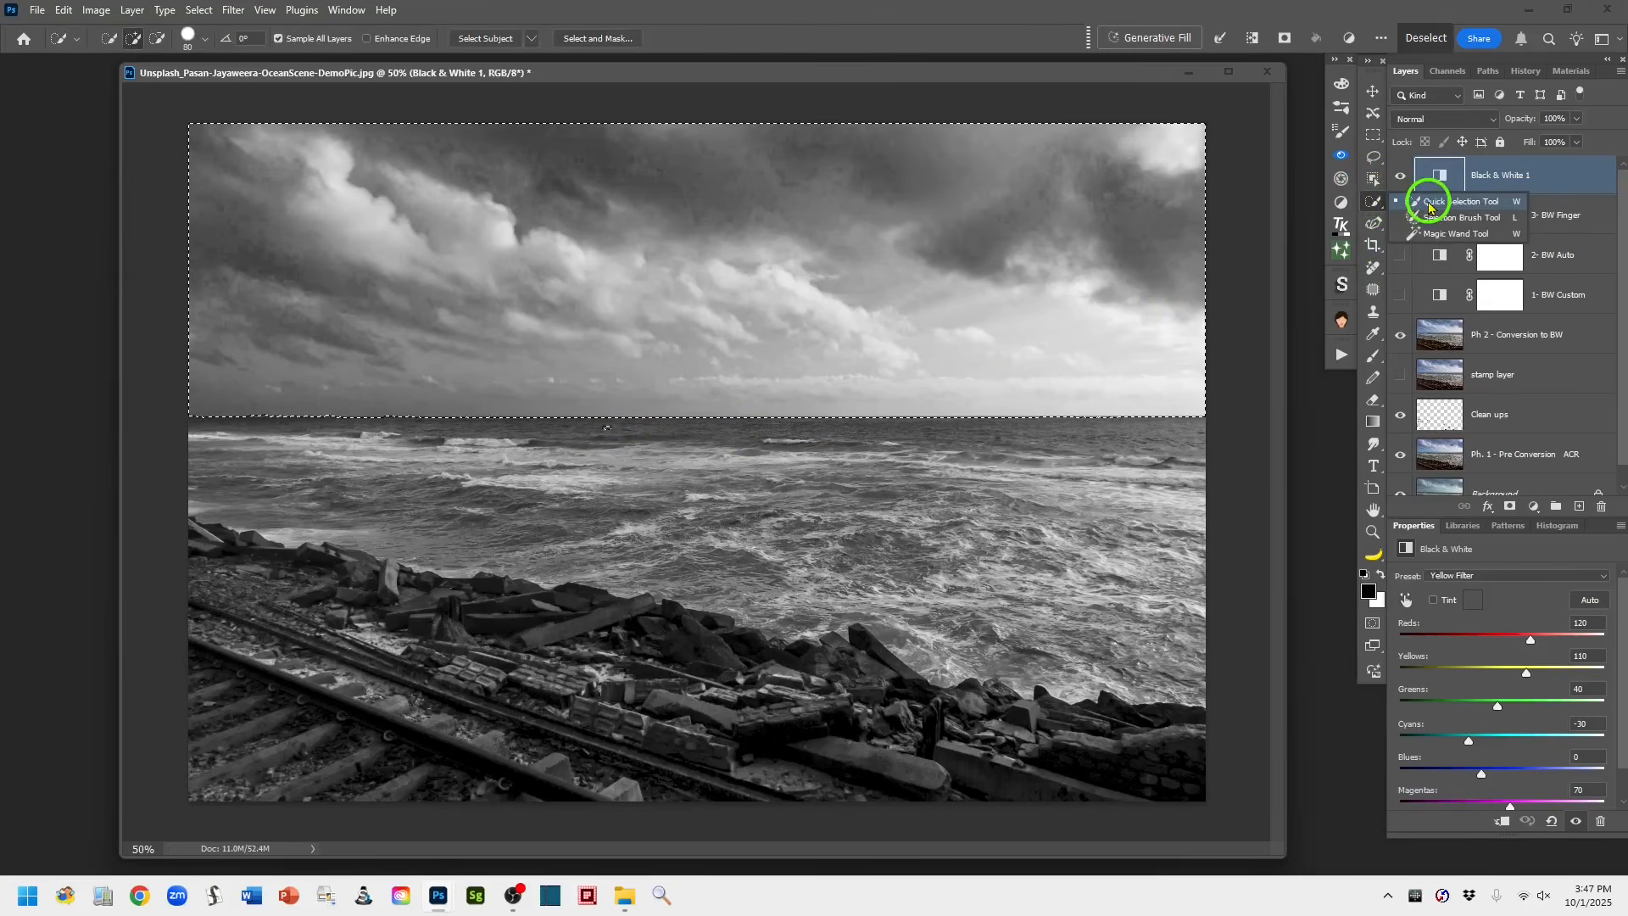
click(1430, 204)
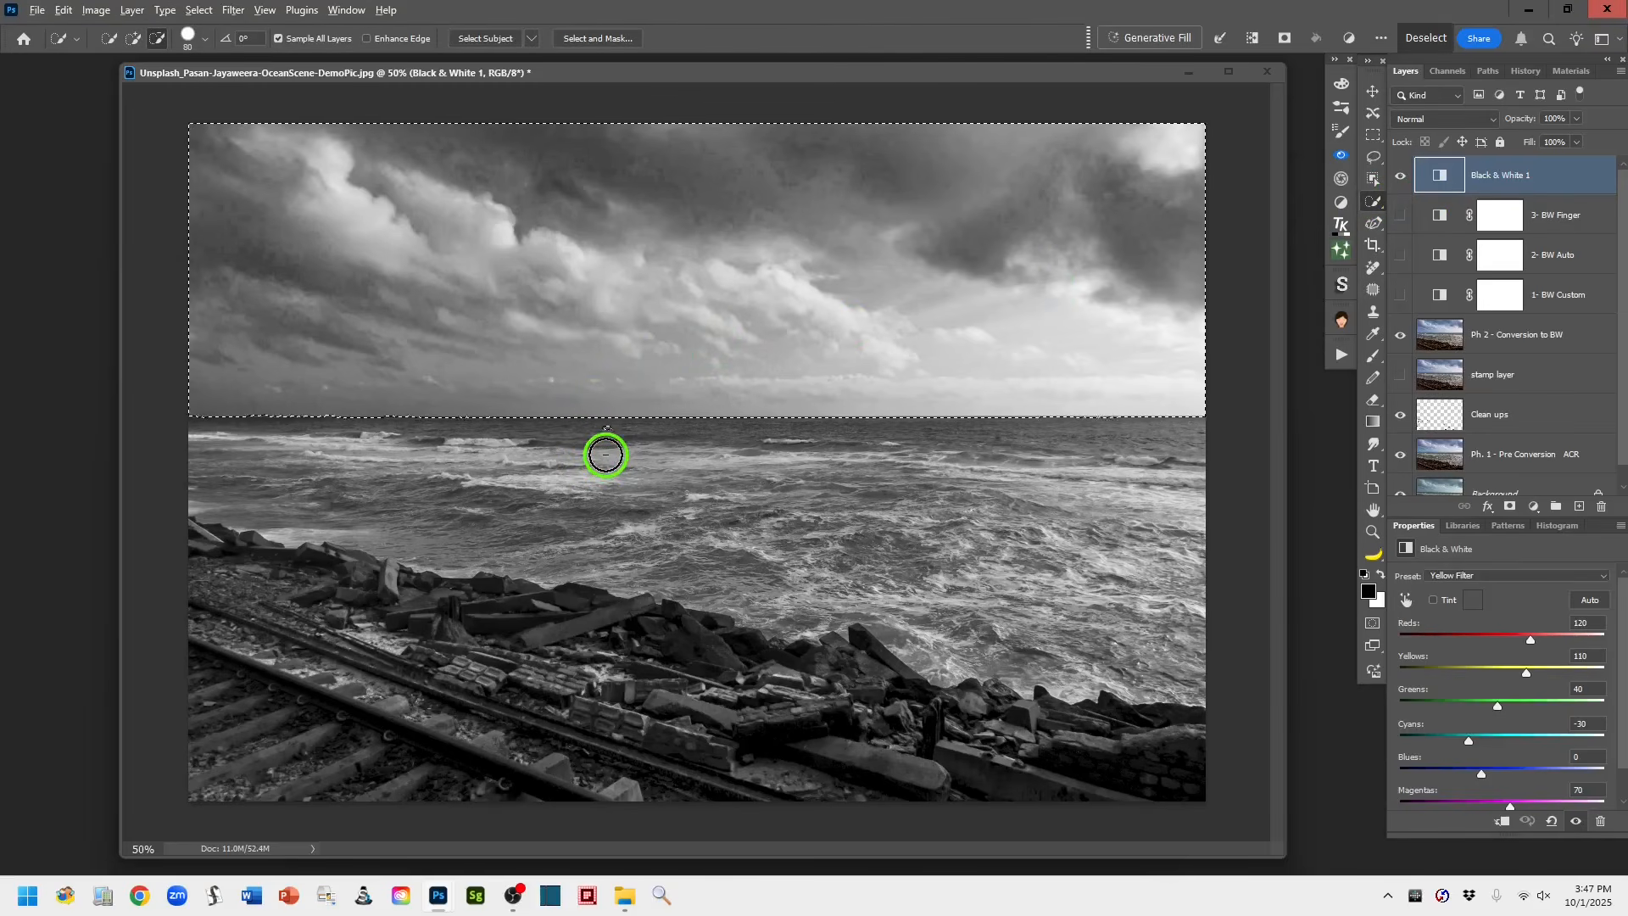
key(bracketleft)
key(bracketleft)
key(bracketleft)
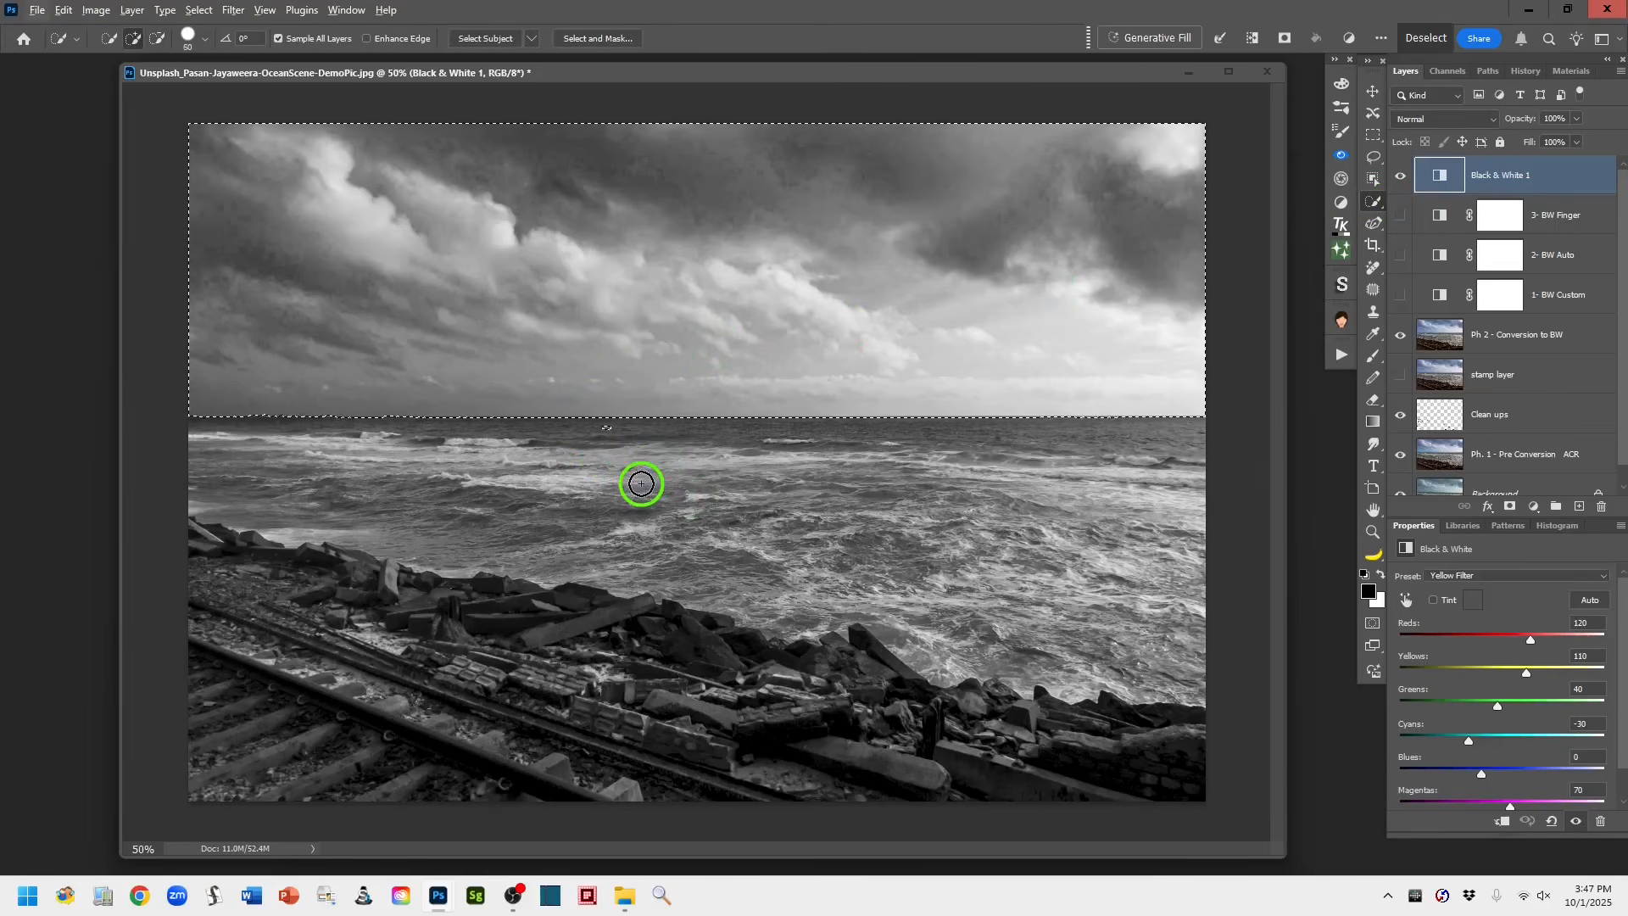
key(alt)
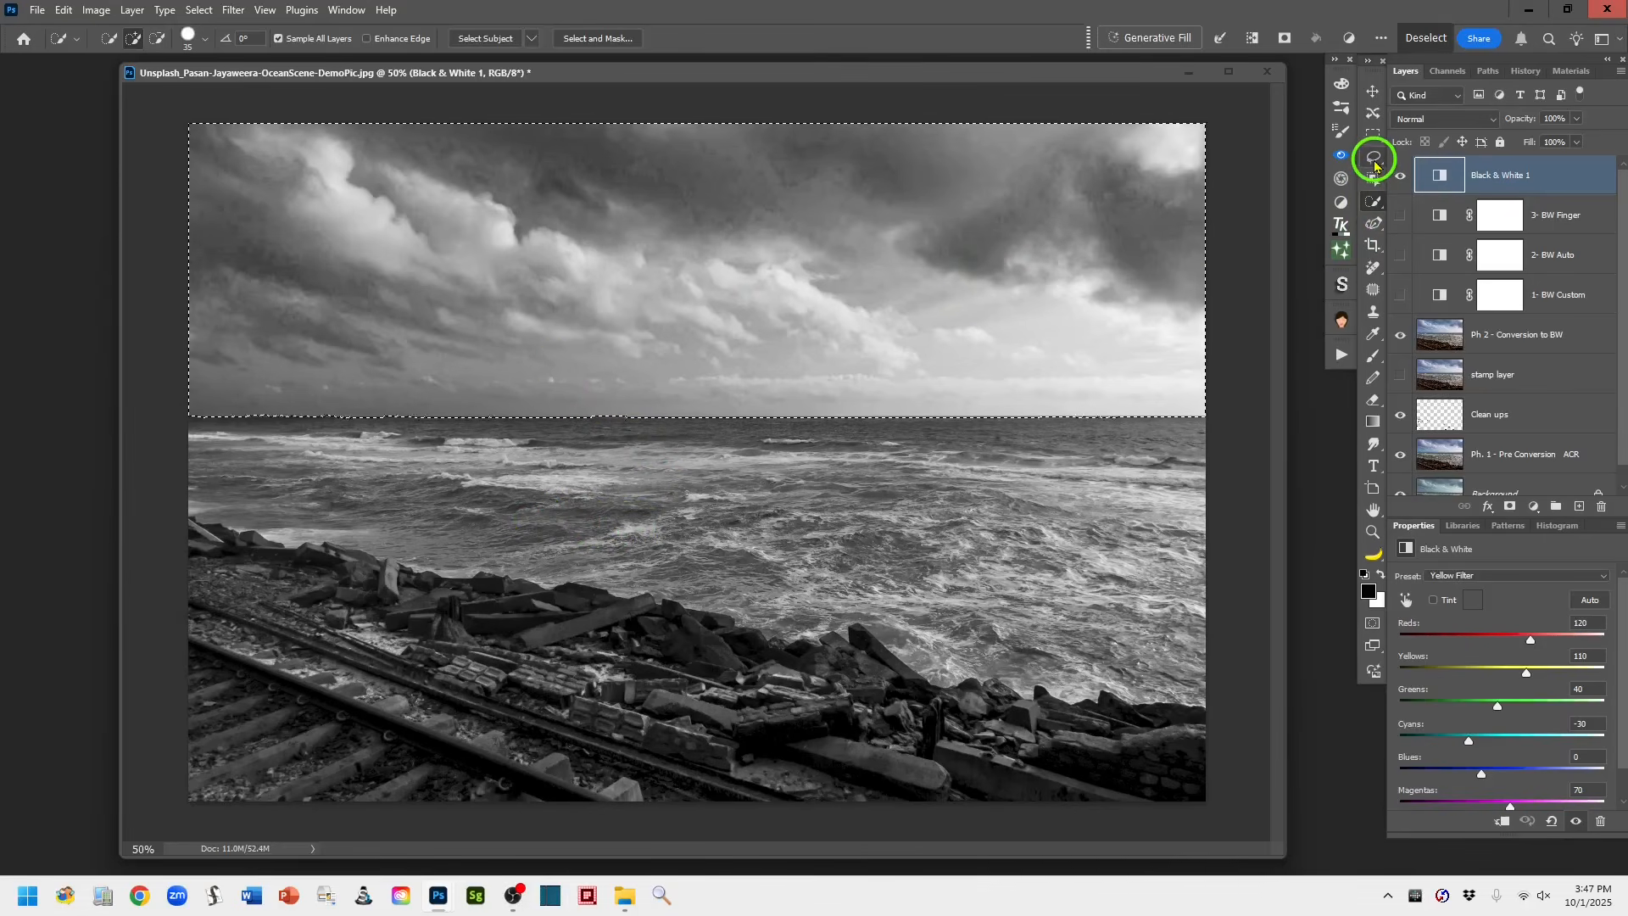
click(1375, 161)
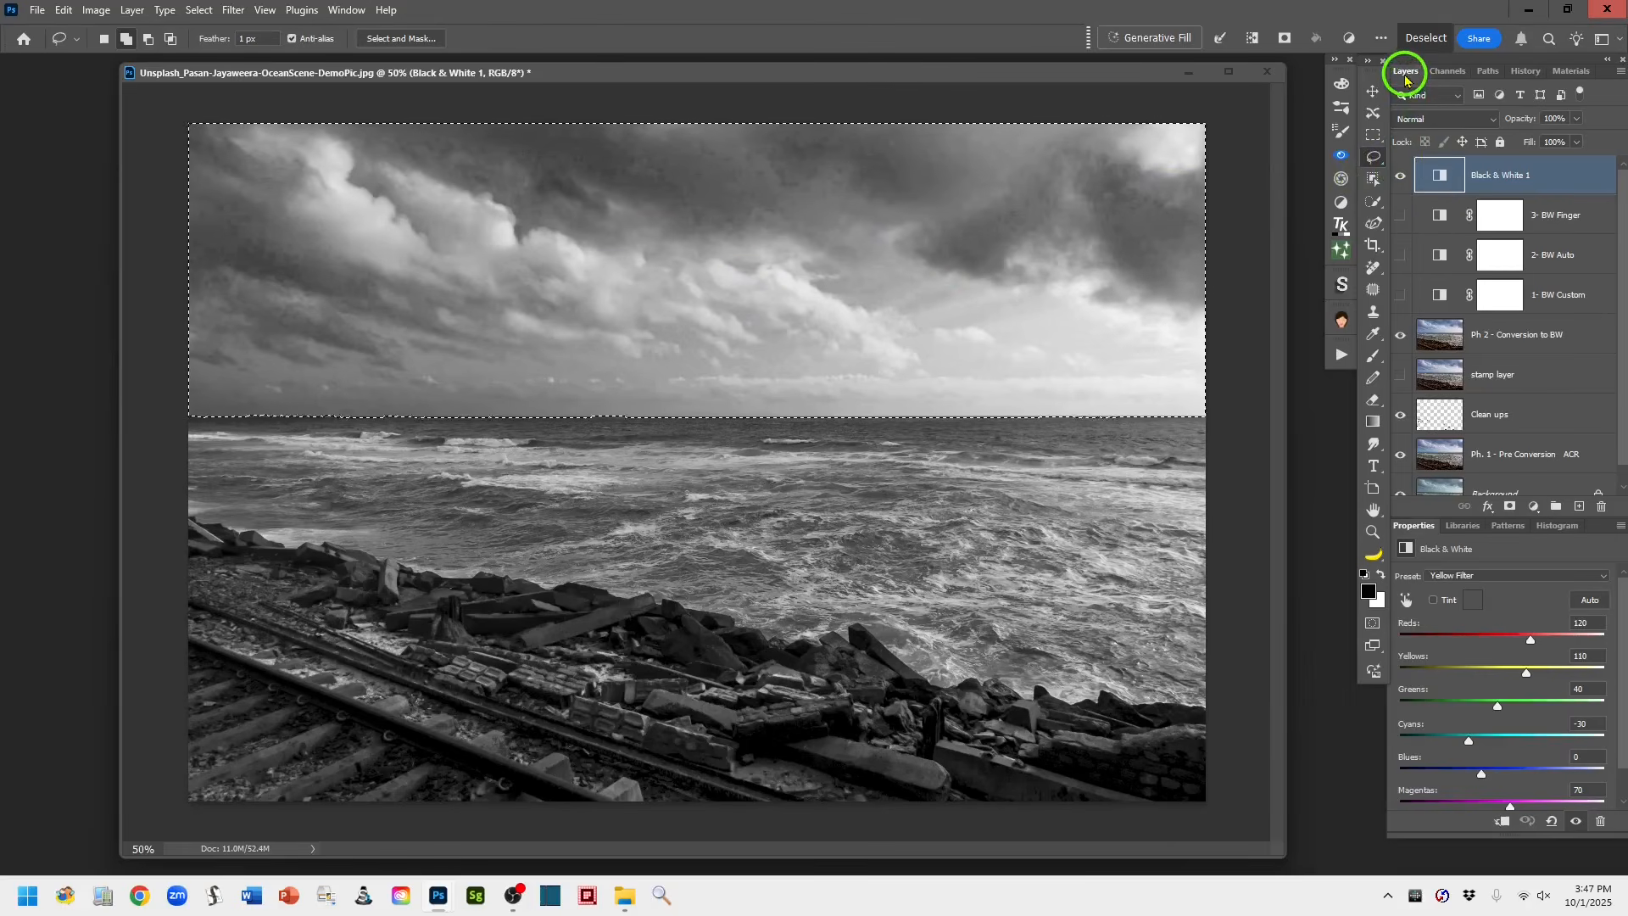
Add a mask to the Black & White 1 layer from the sky selection and display the mask on its own
click(1510, 507)
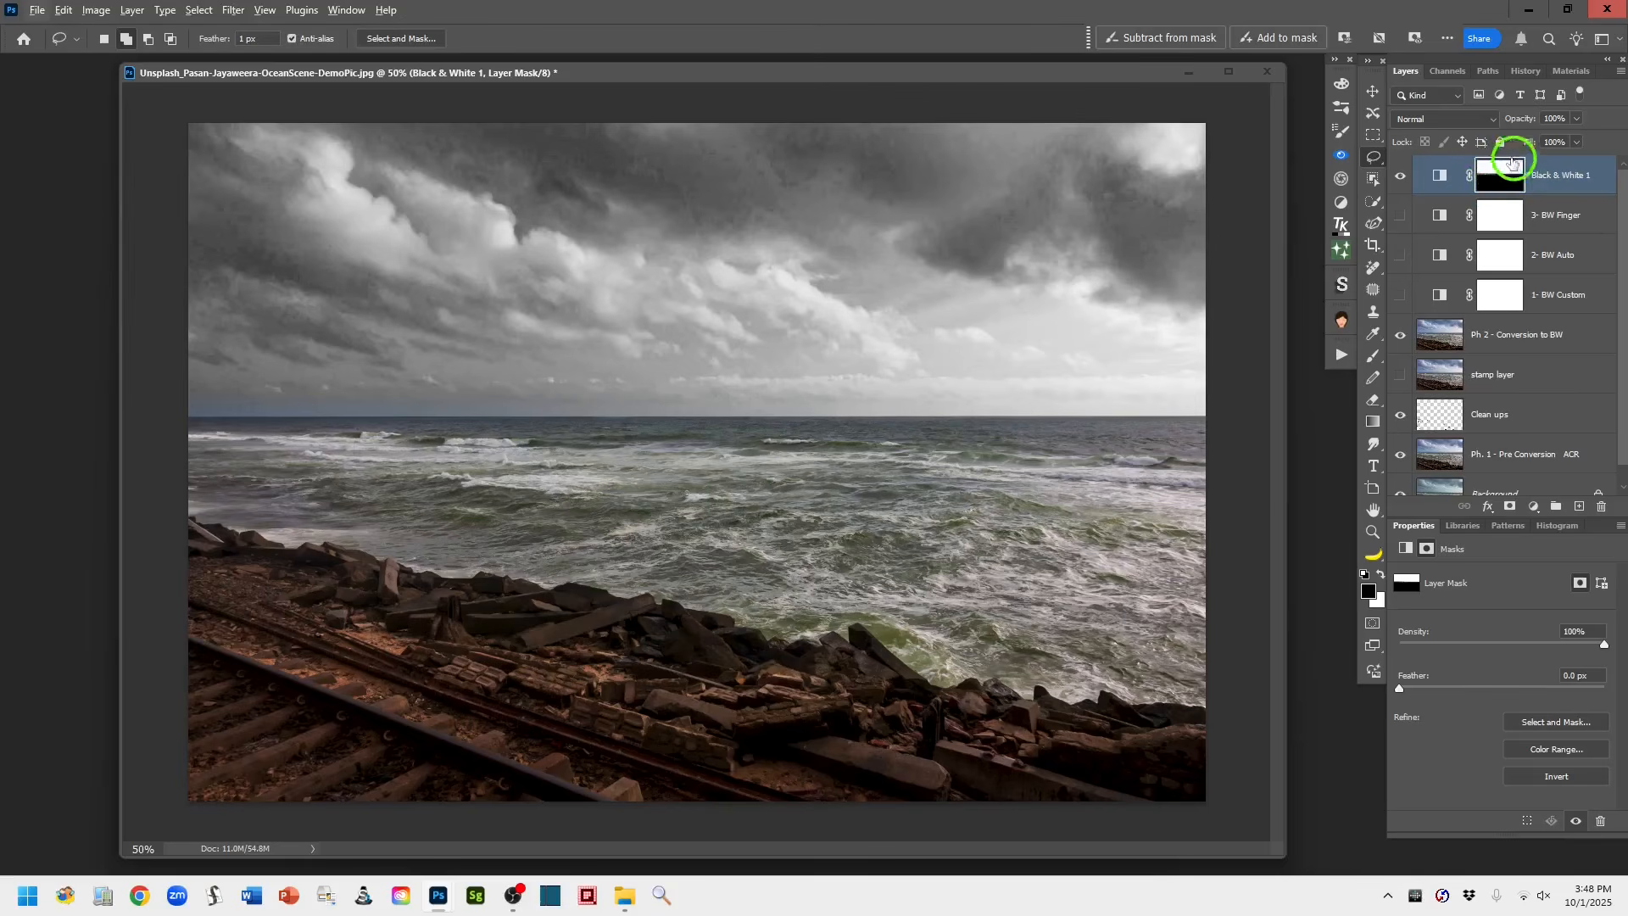
alt+click(1501, 177)
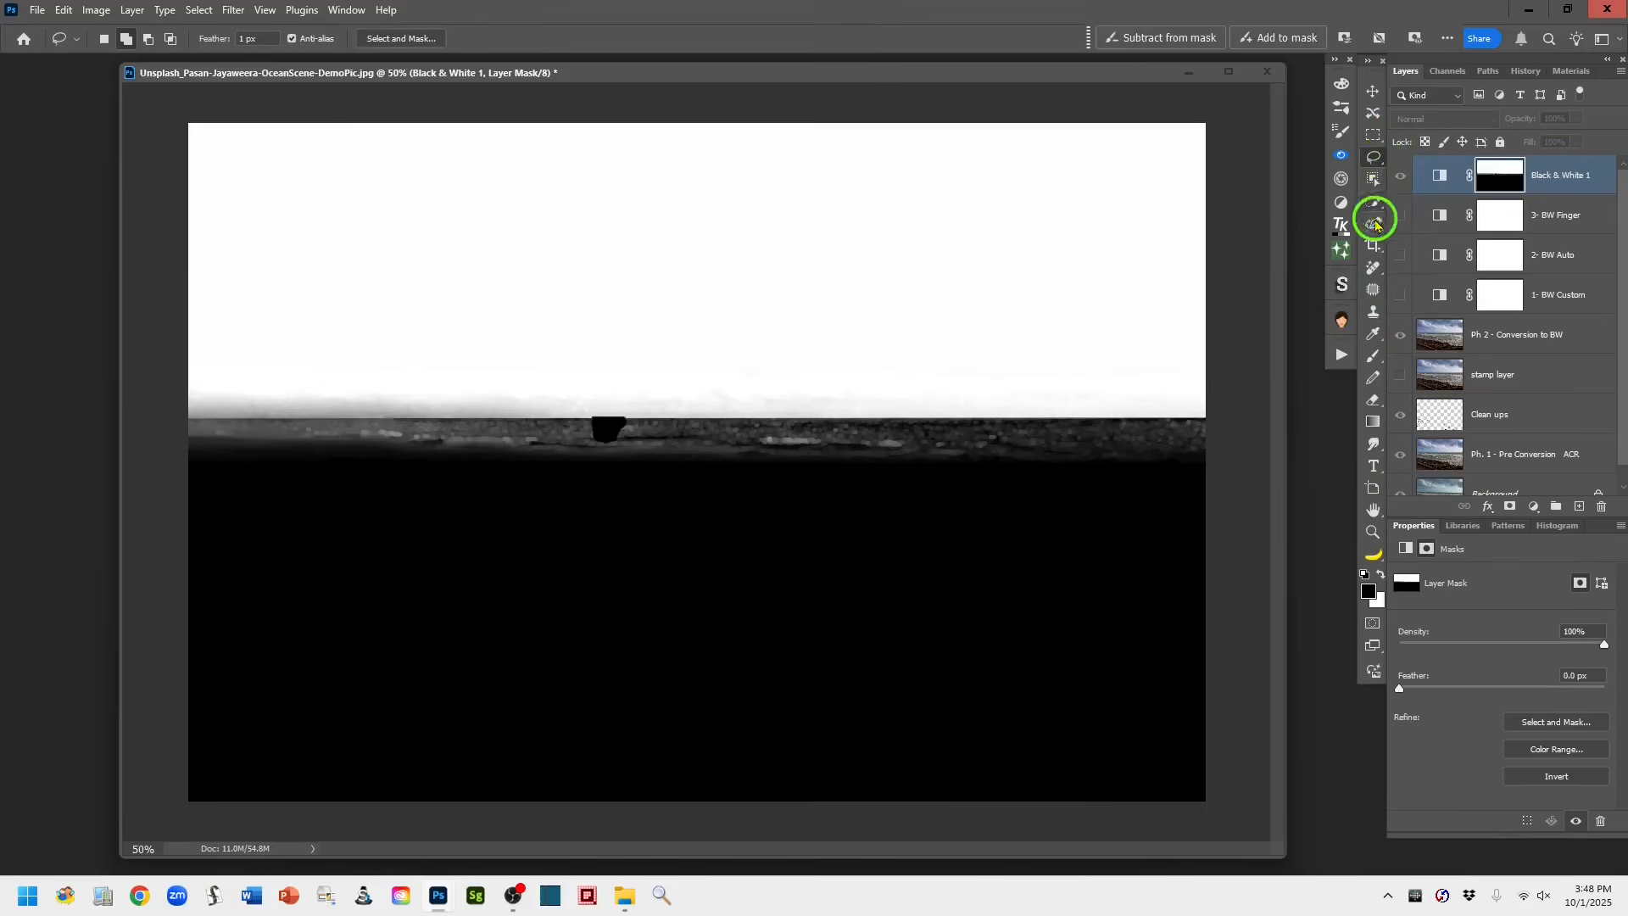
Paint a straight white band on the mask just above the horizon, edge to edge, with the hard square brush at size 100
click(1374, 358)
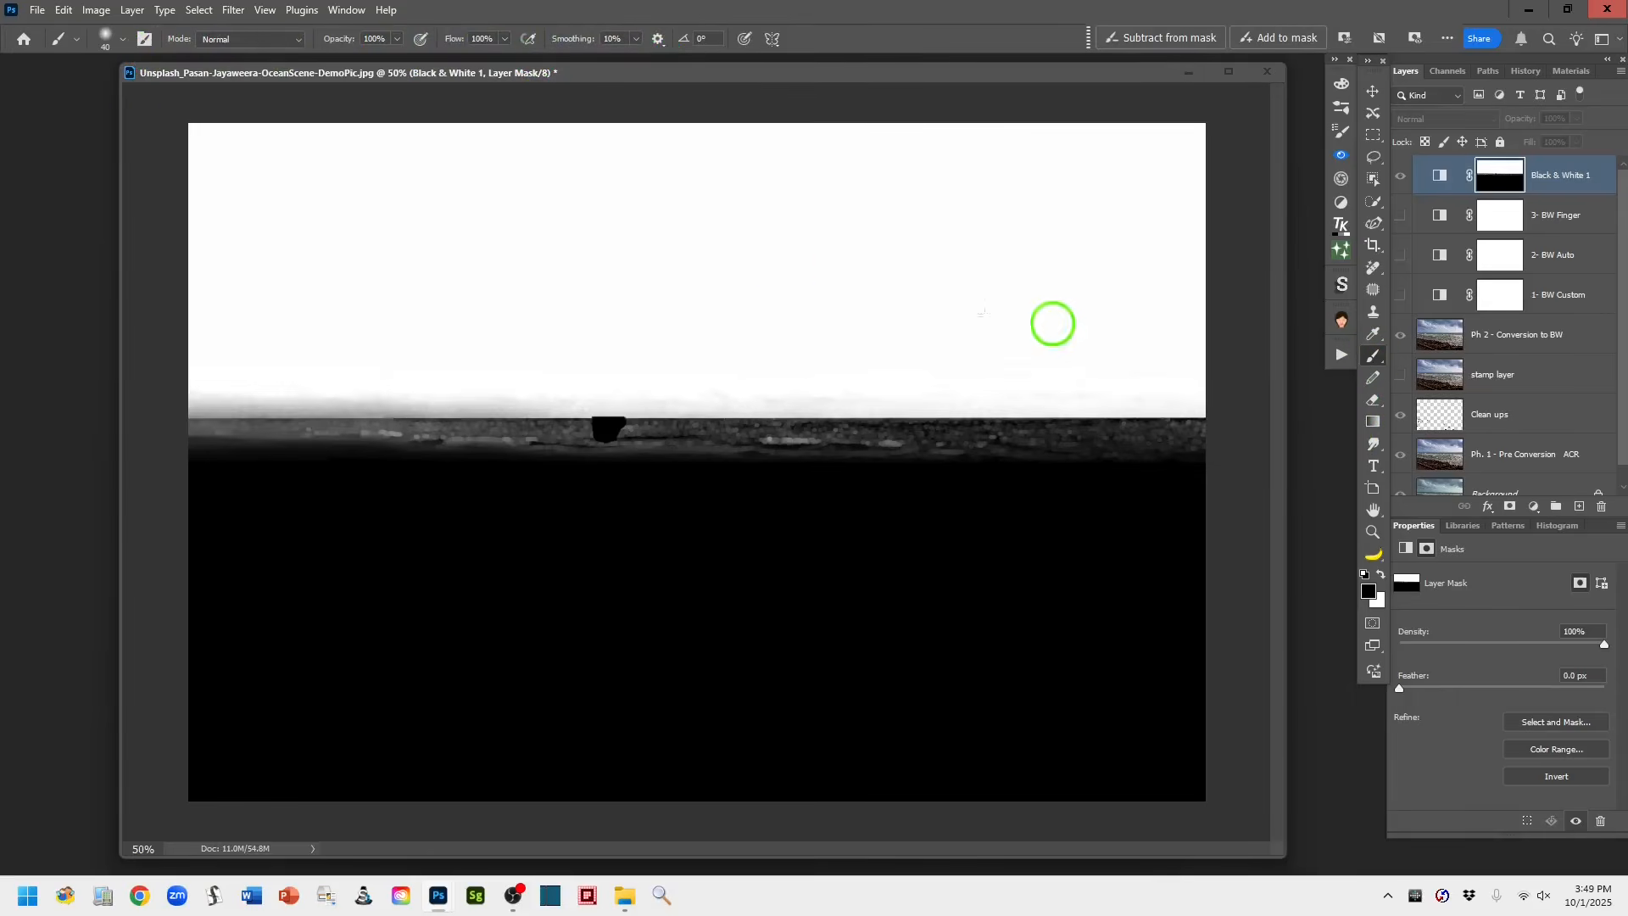
click(122, 40)
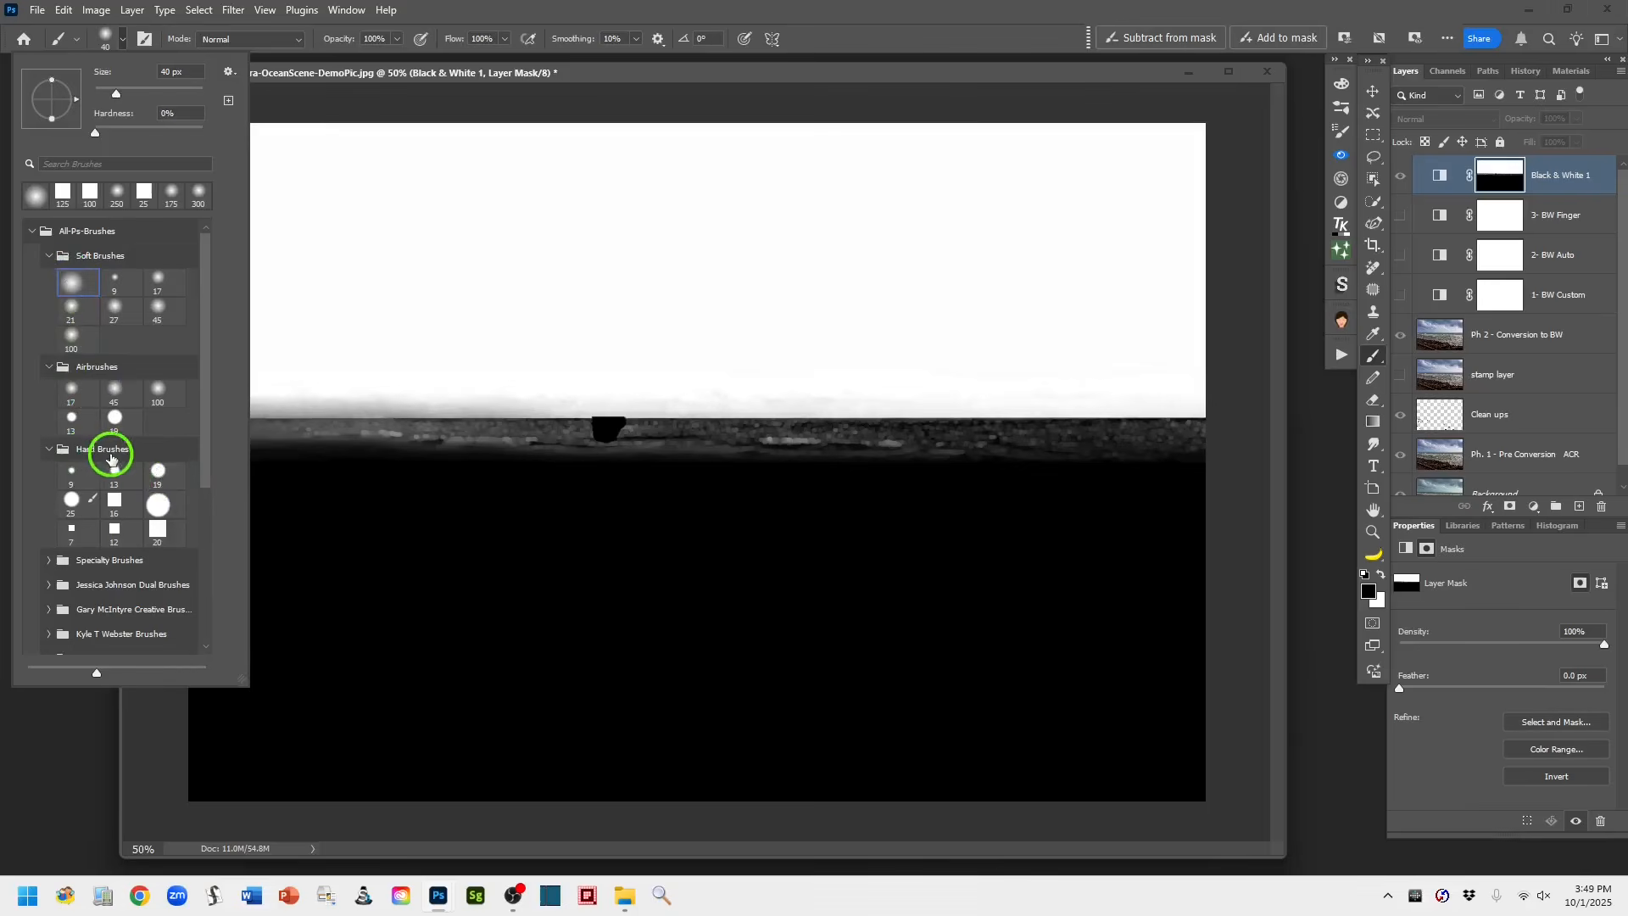
click(157, 534)
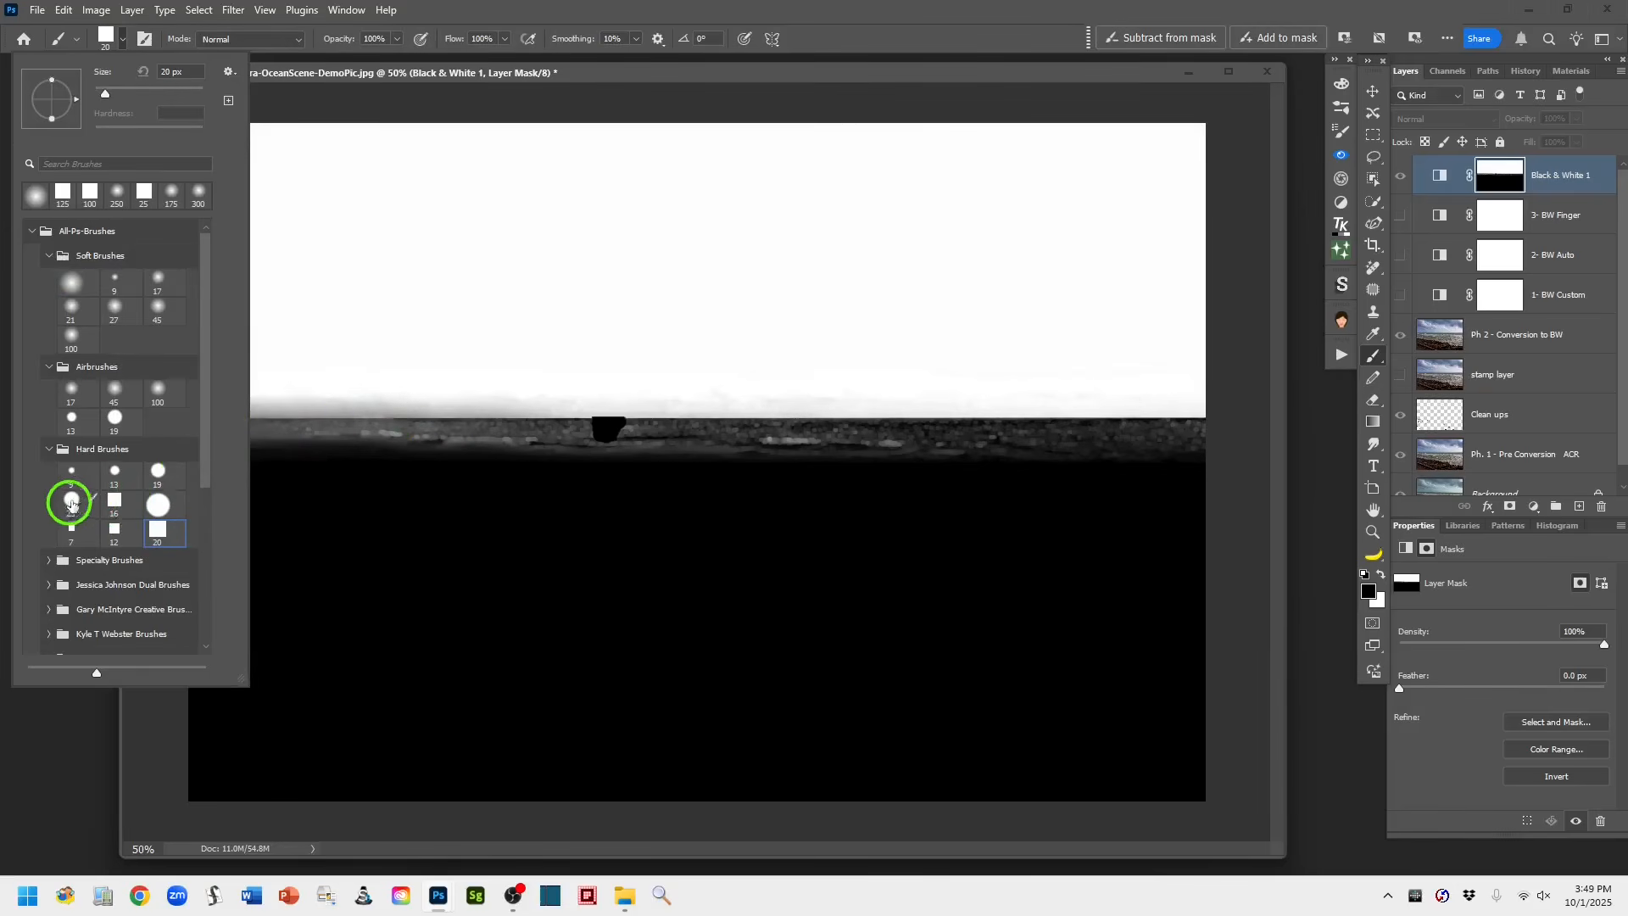
click(835, 21)
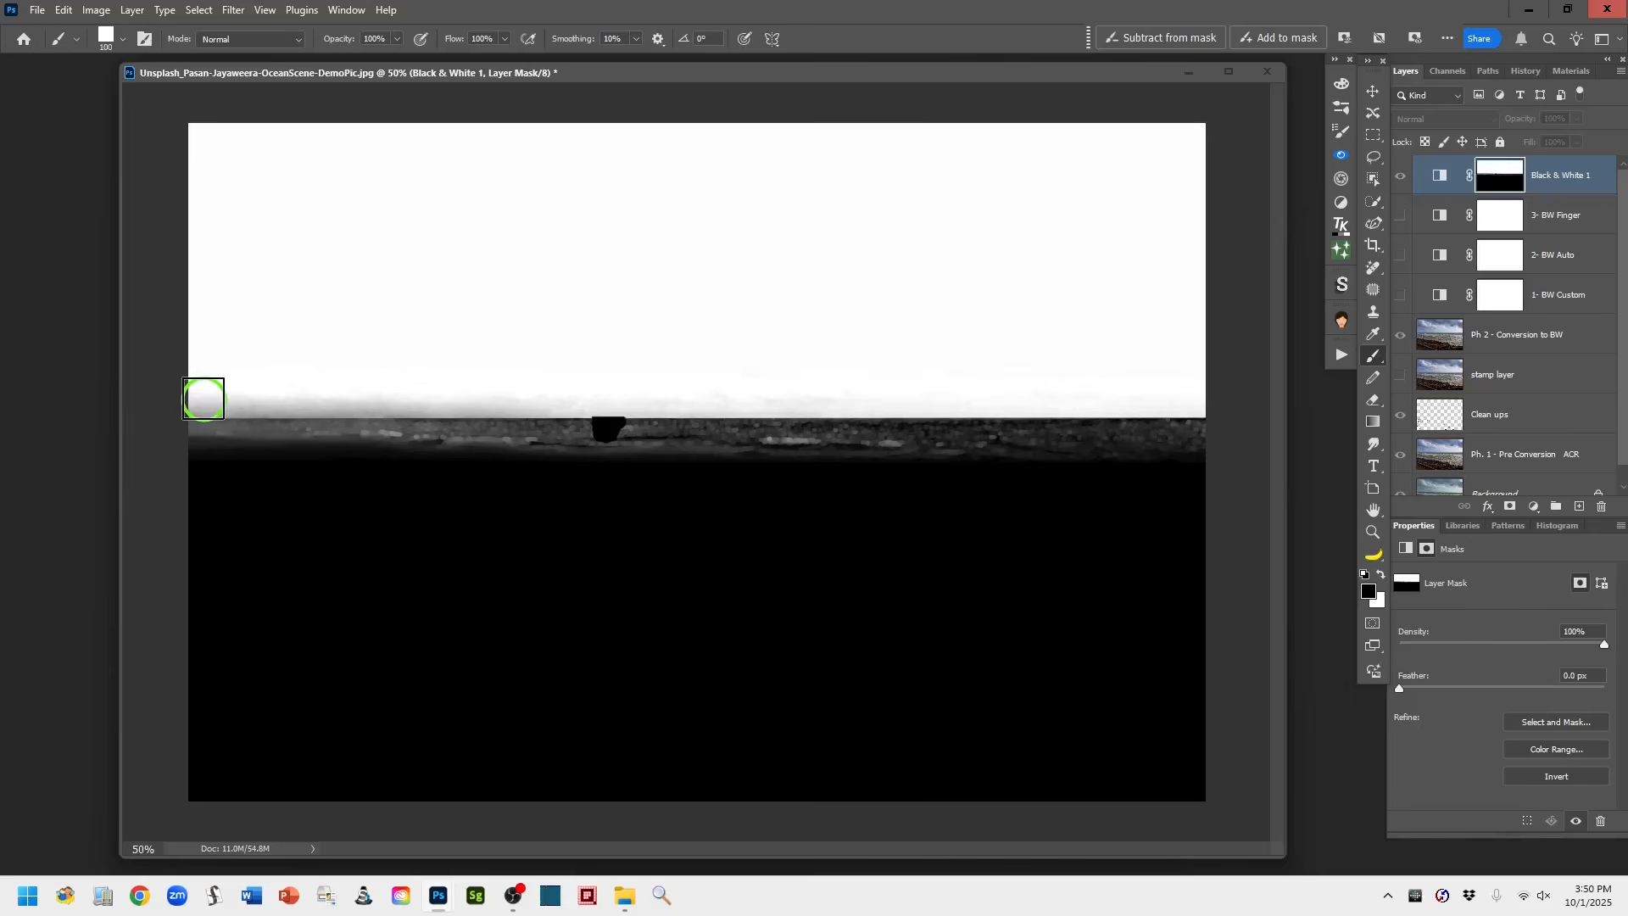
click(203, 398)
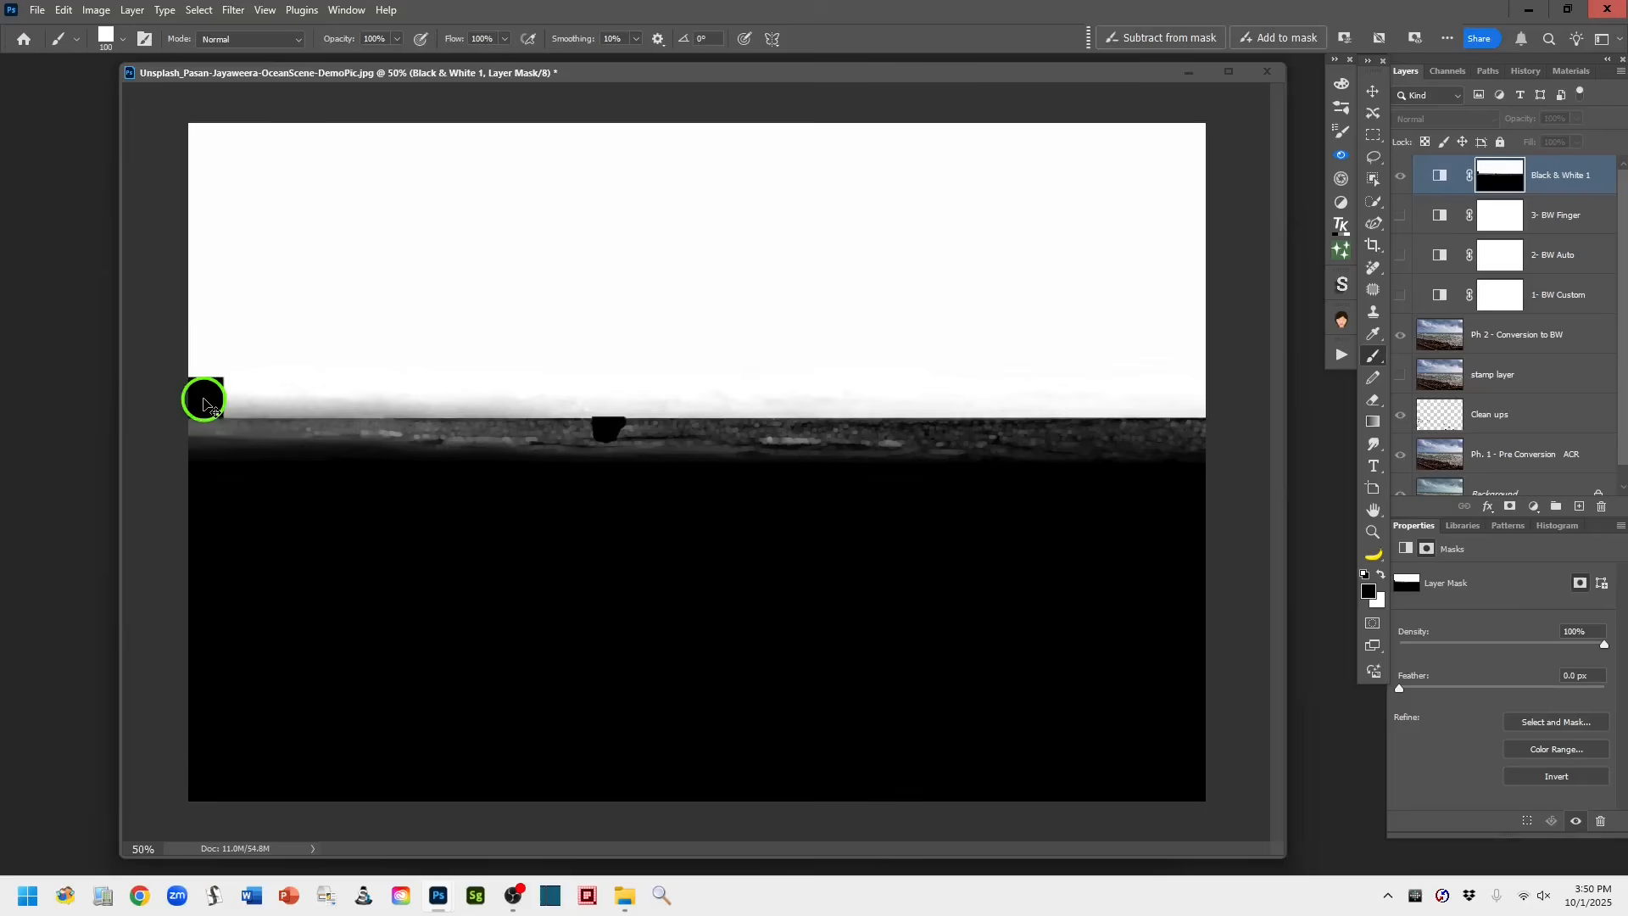
key(ctrl+z)
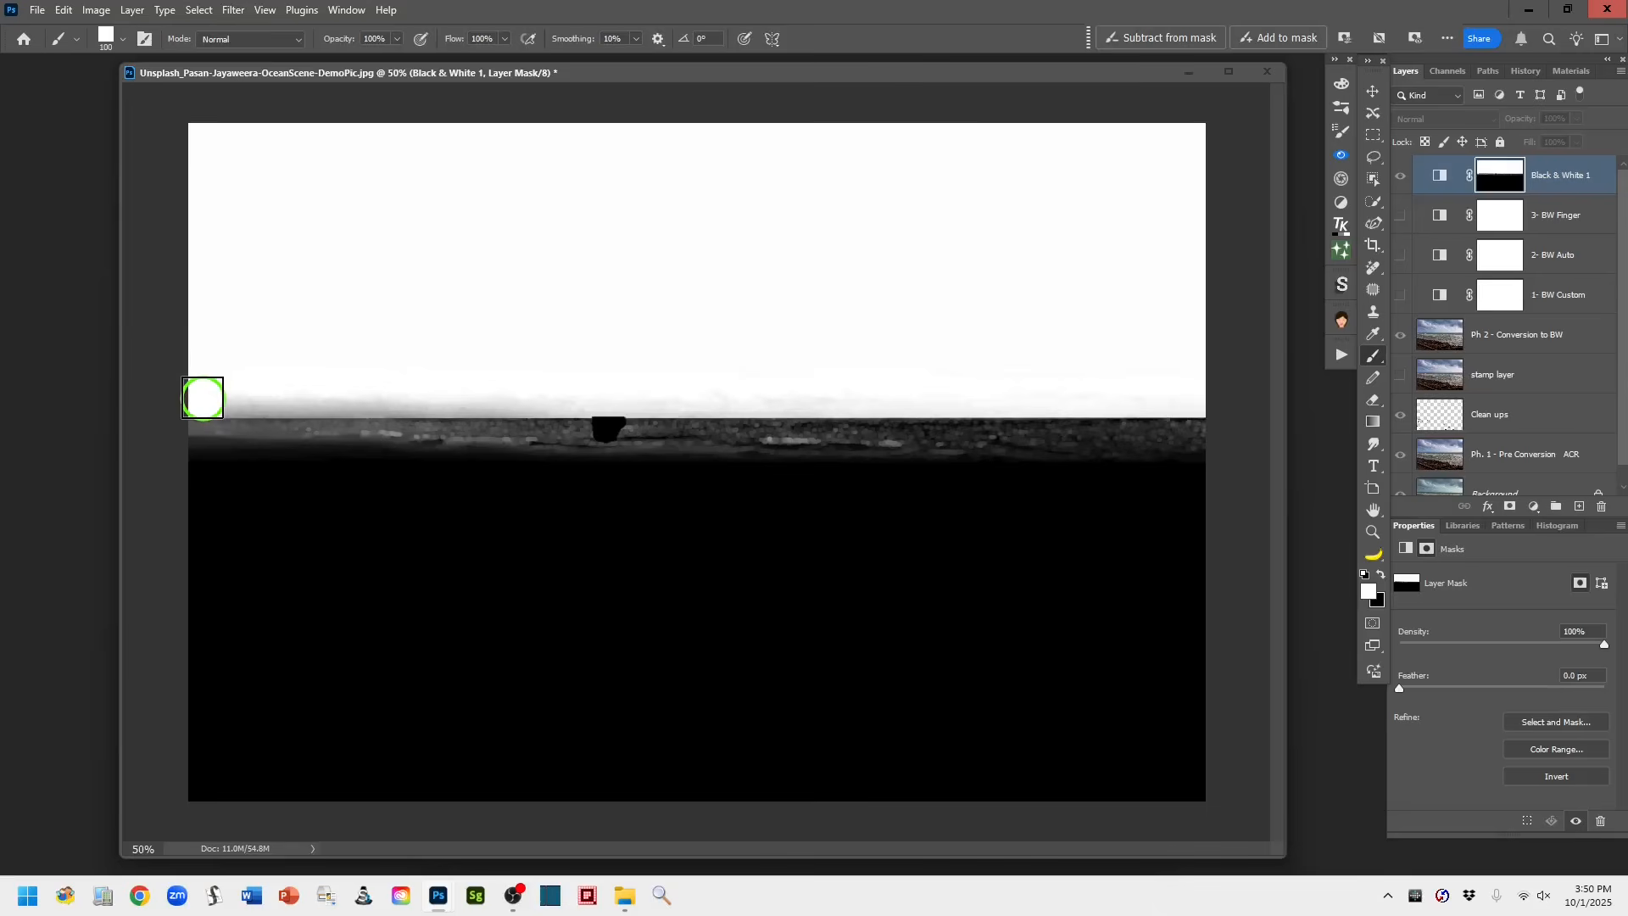
click(203, 398)
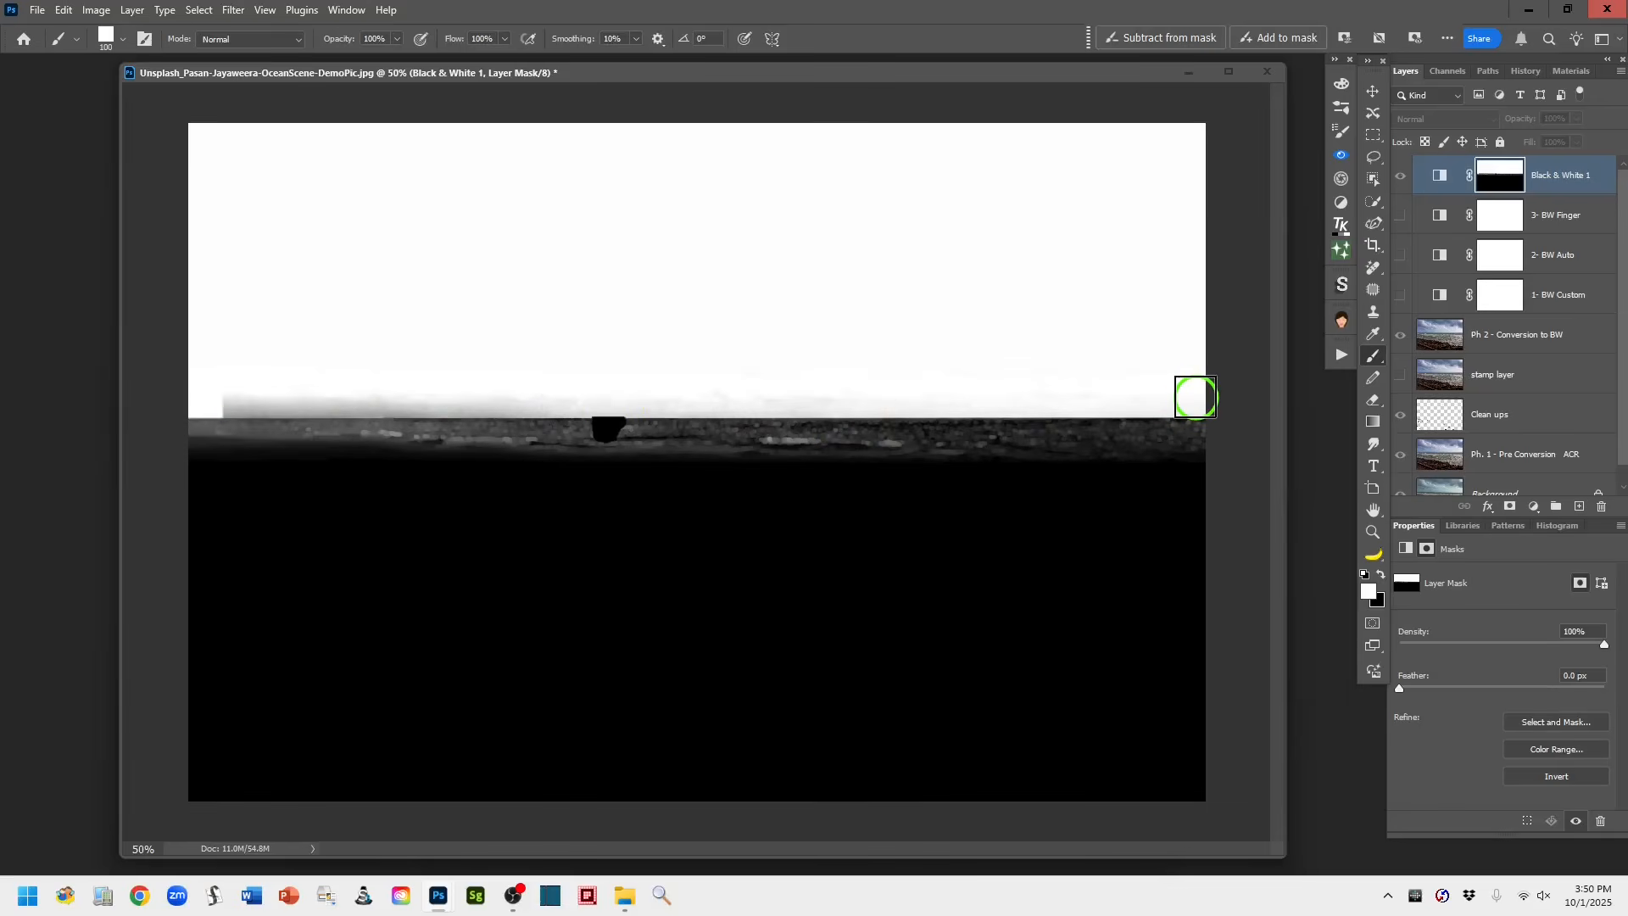
shift+click(1196, 397)
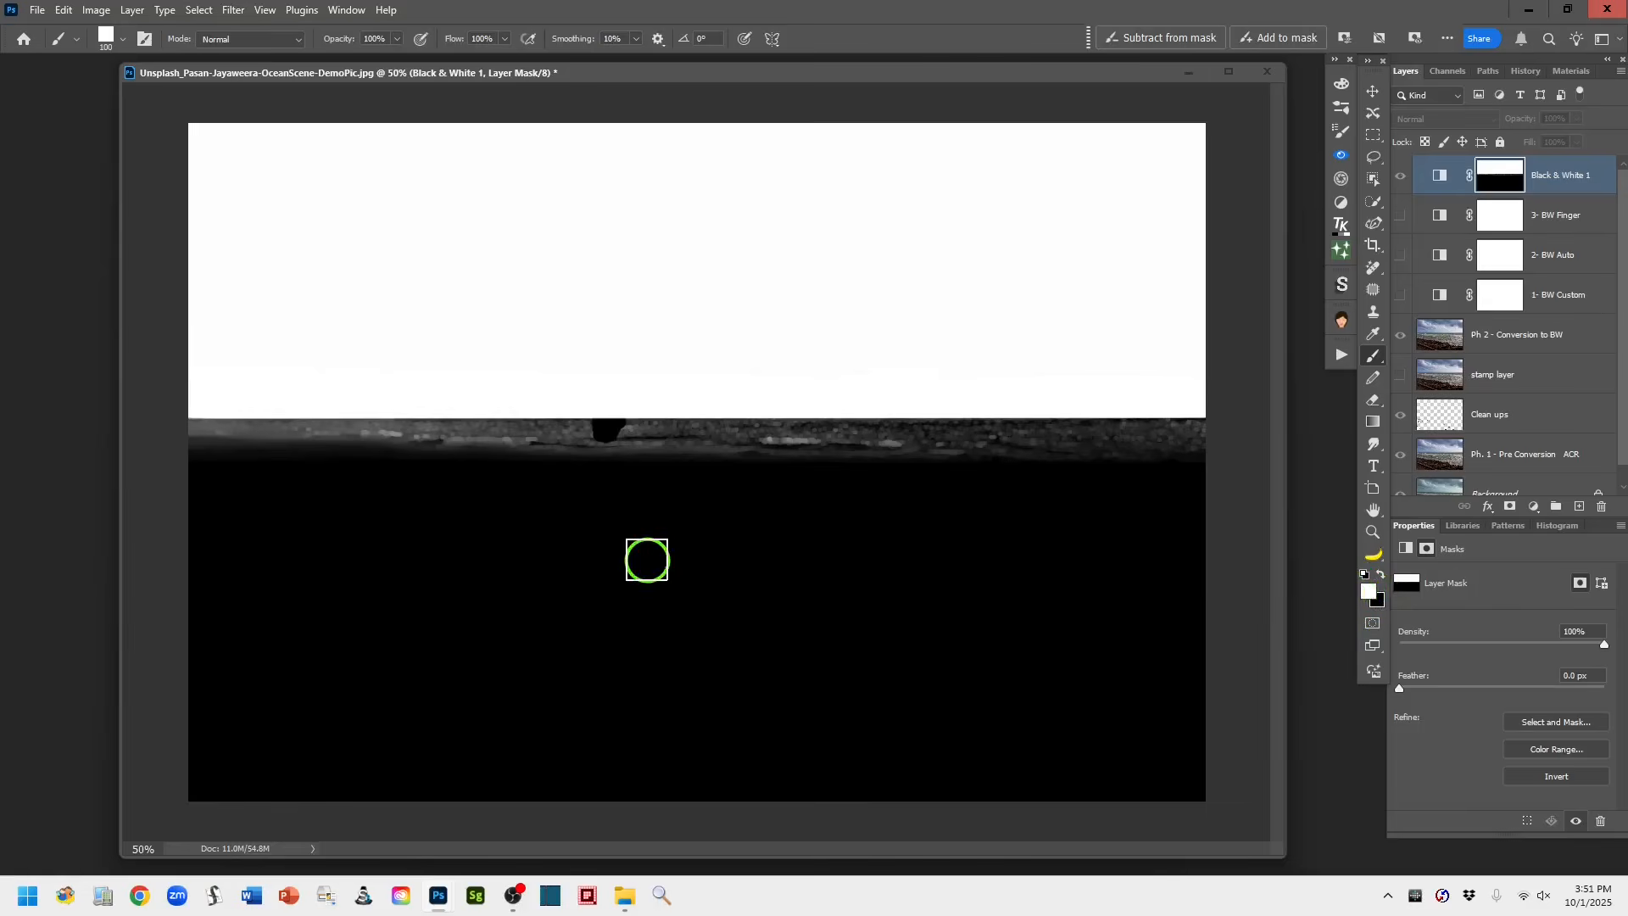
Paint a straight black band on the mask just below the horizon with the square brush at size 125, then return to the image view
click(1381, 580)
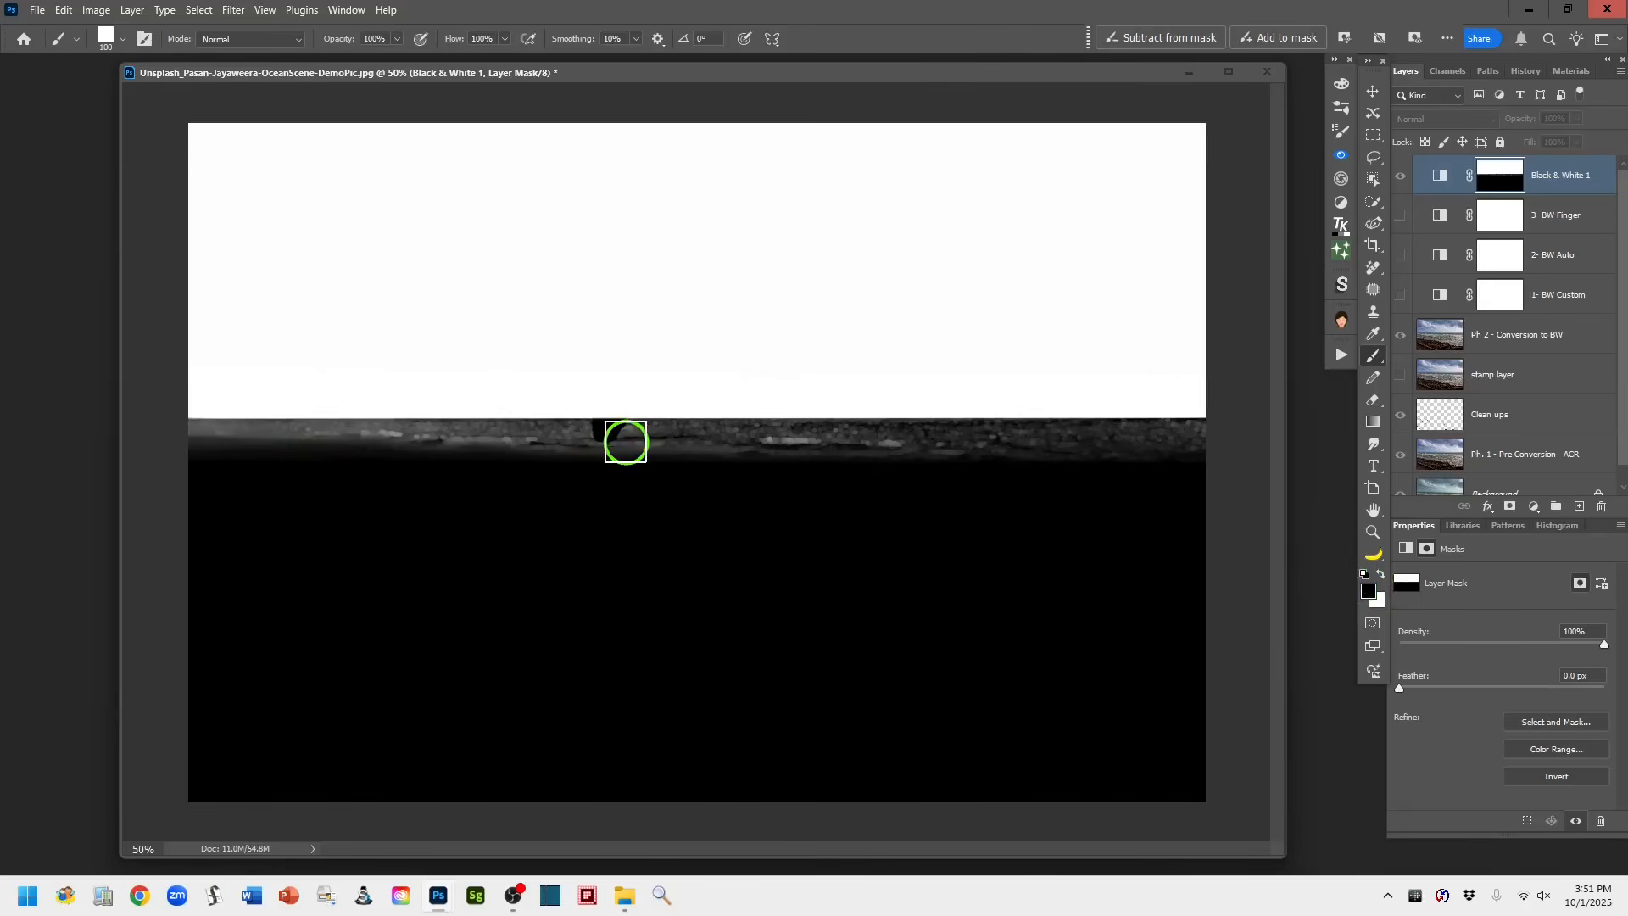
key(bracketright)
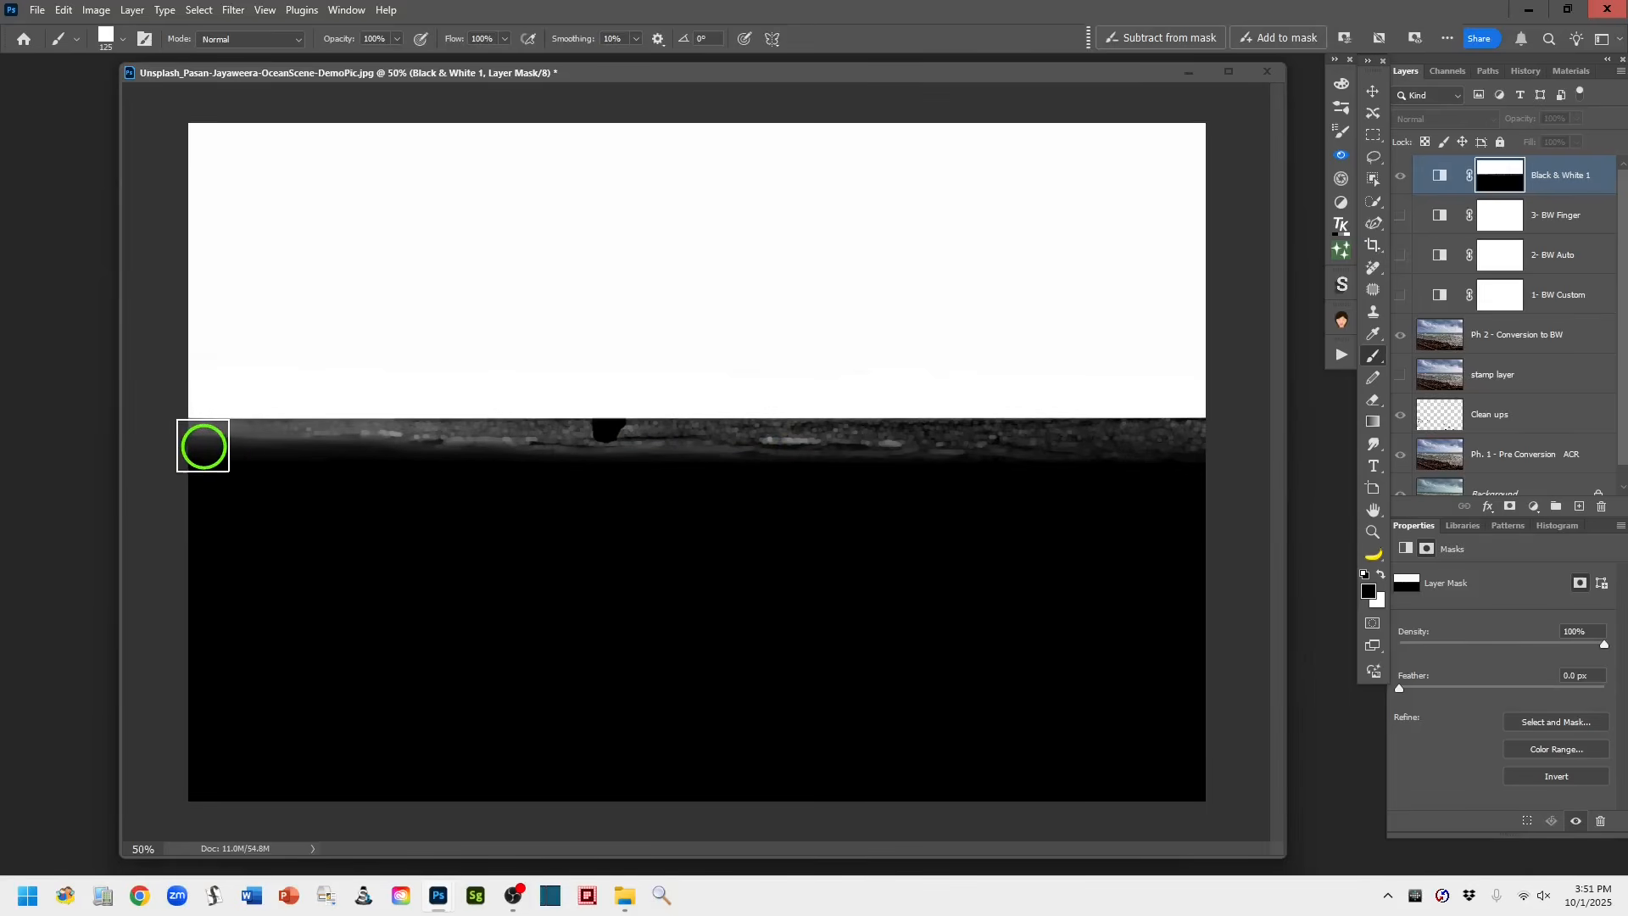
click(203, 446)
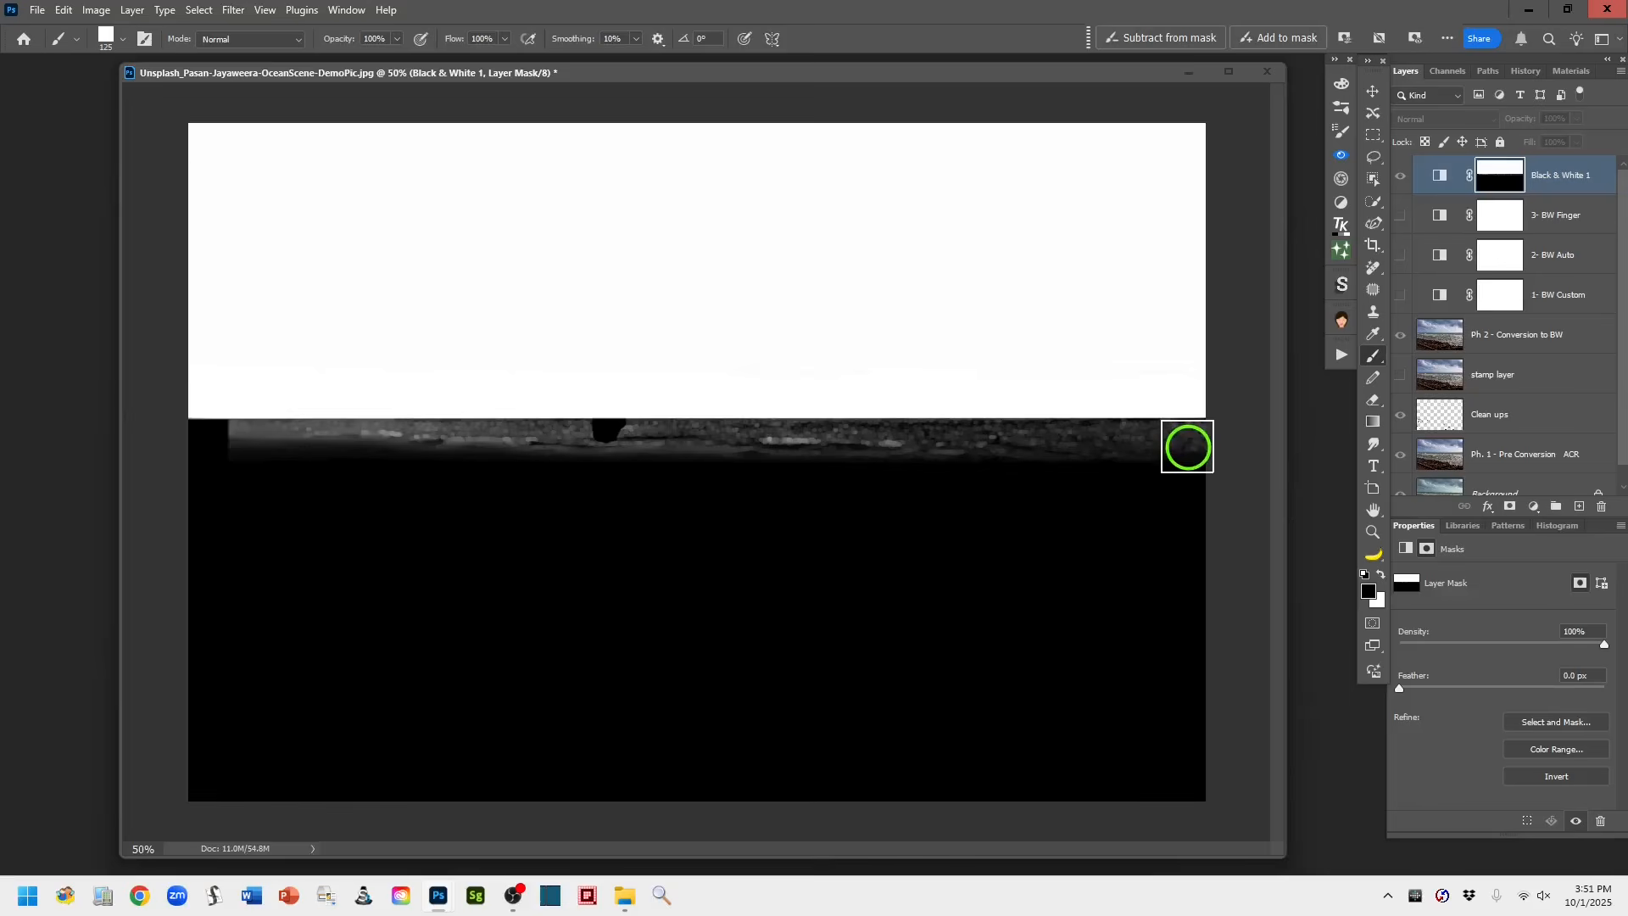
shift+click(1187, 446)
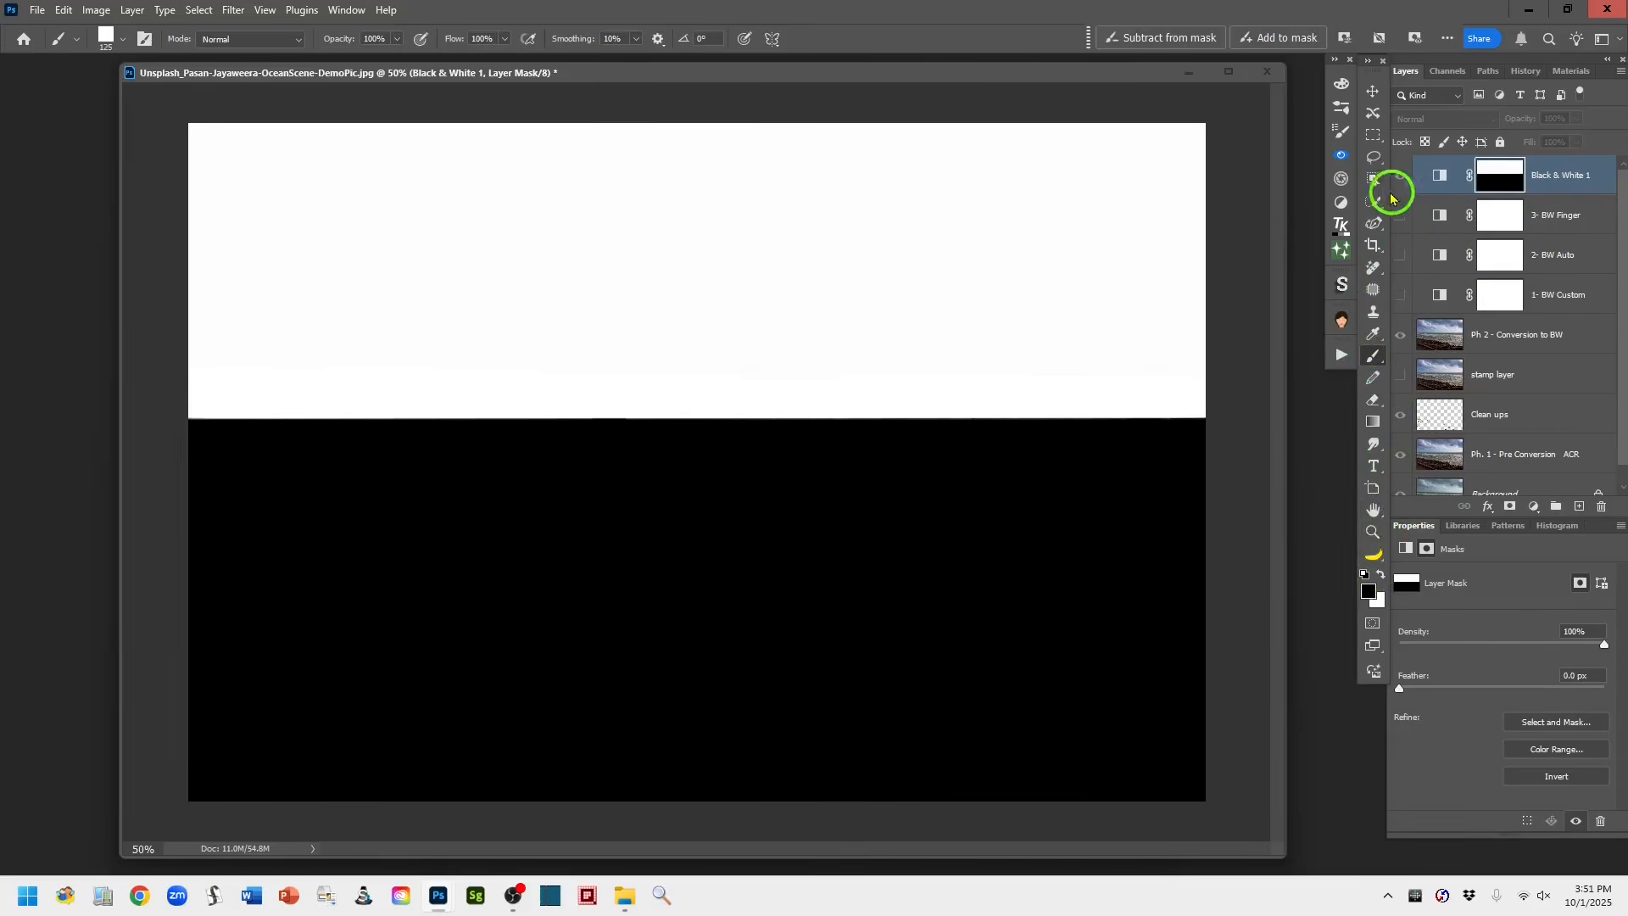
click(1375, 158)
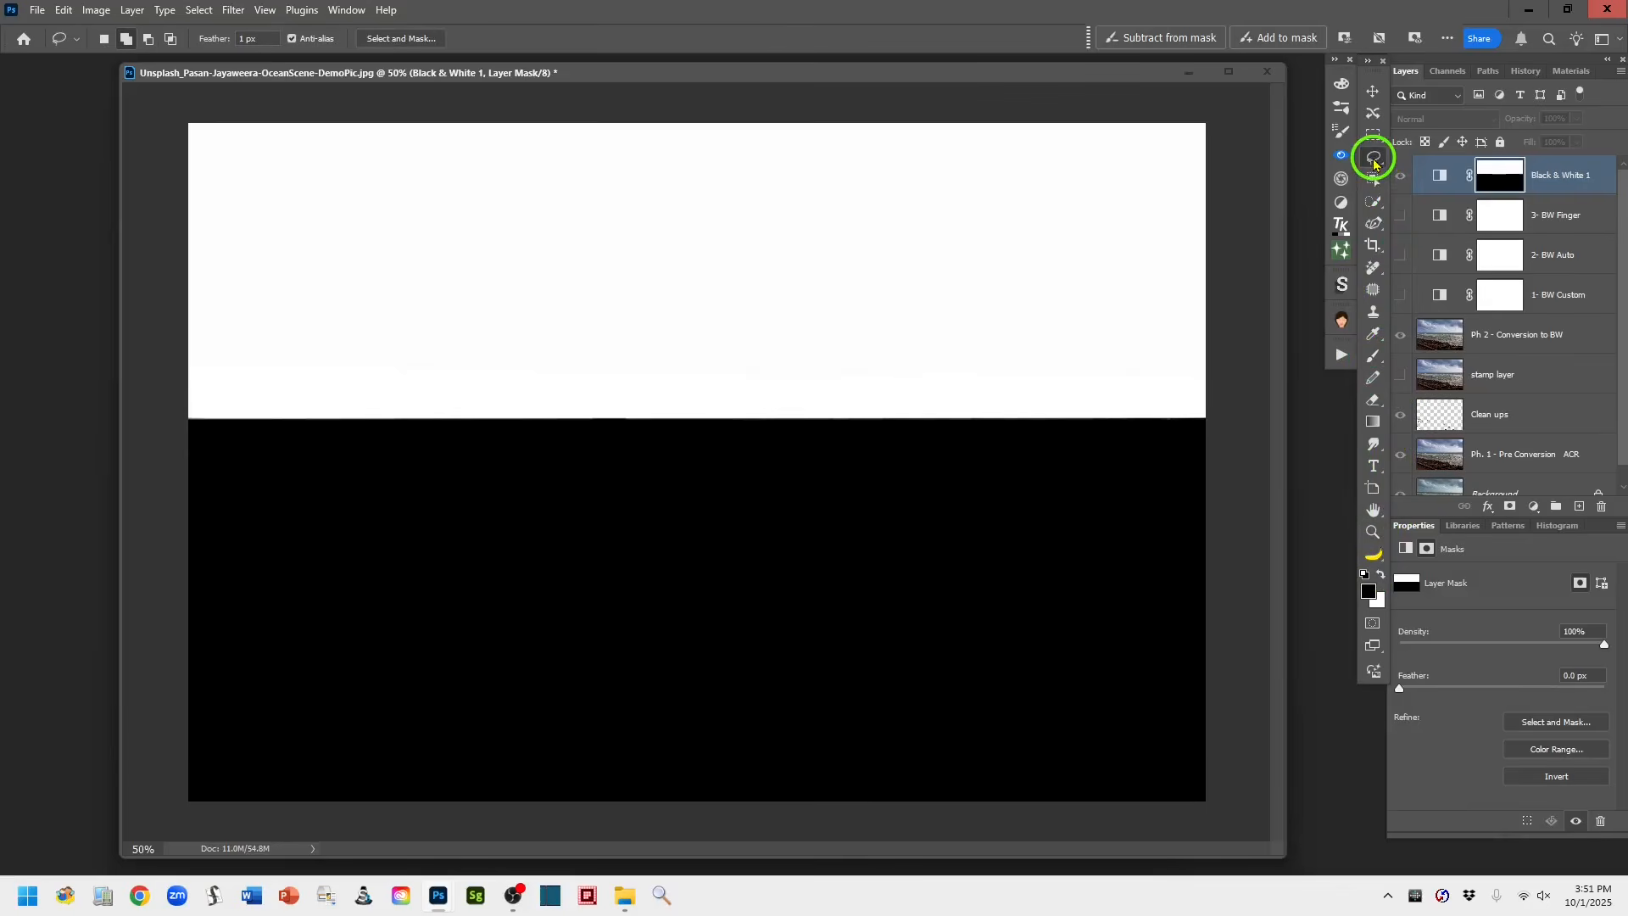
alt+click(1502, 178)
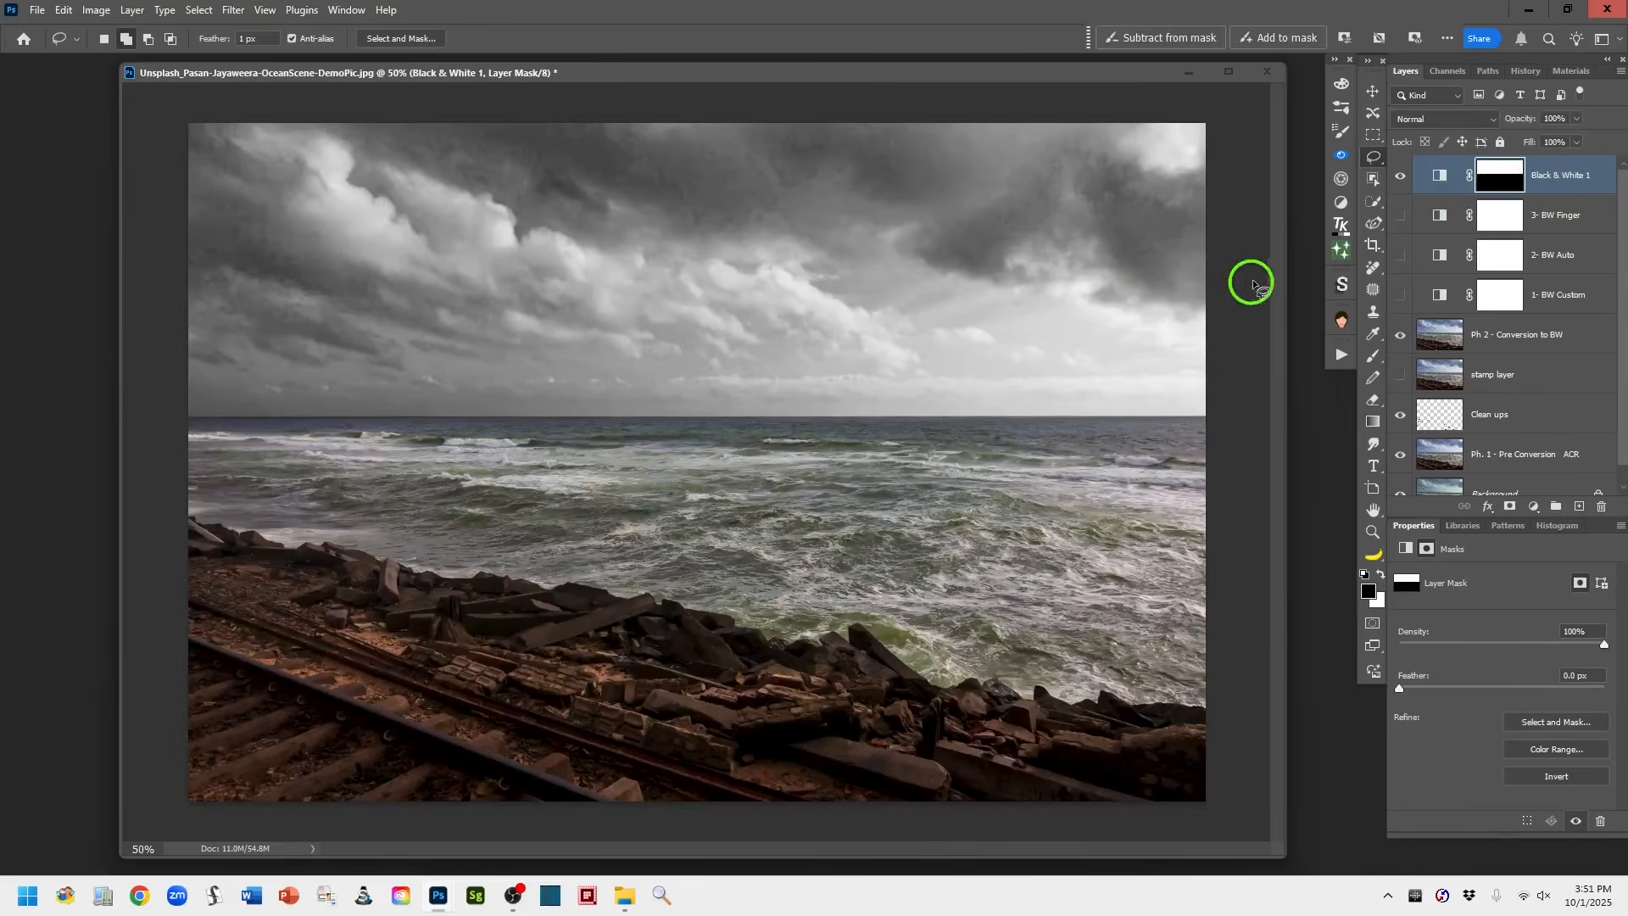
Rename the Black & White 1 layer "BW 1 - Red", apply the Red Filter preset and compare the image with the layer hidden and shown
double_click(1547, 176)
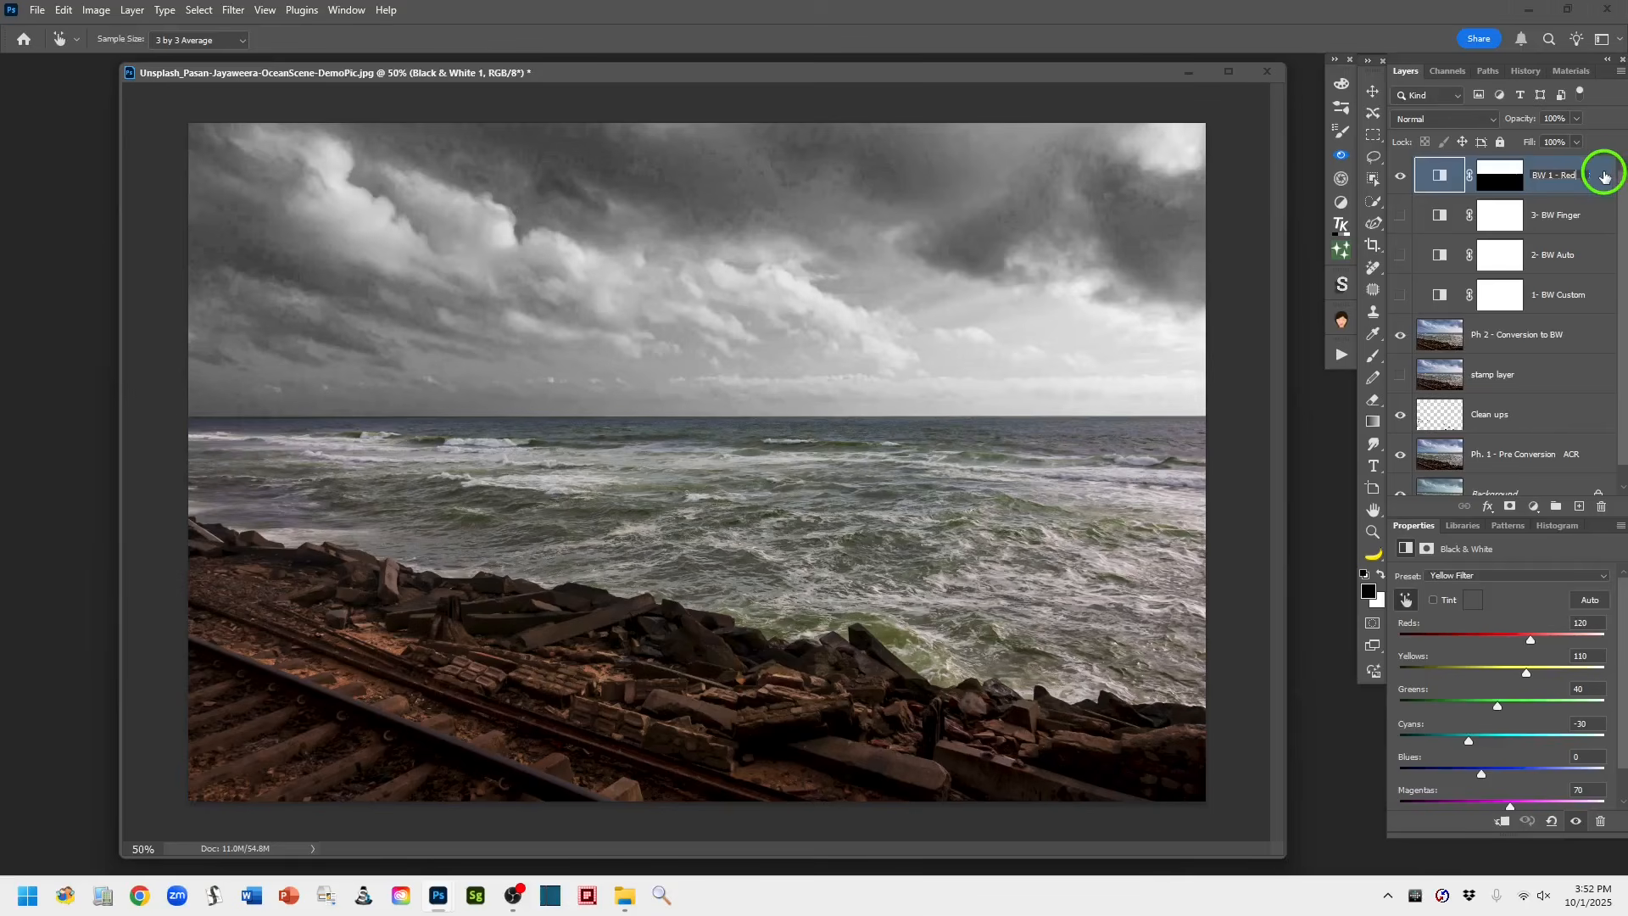
click(1593, 178)
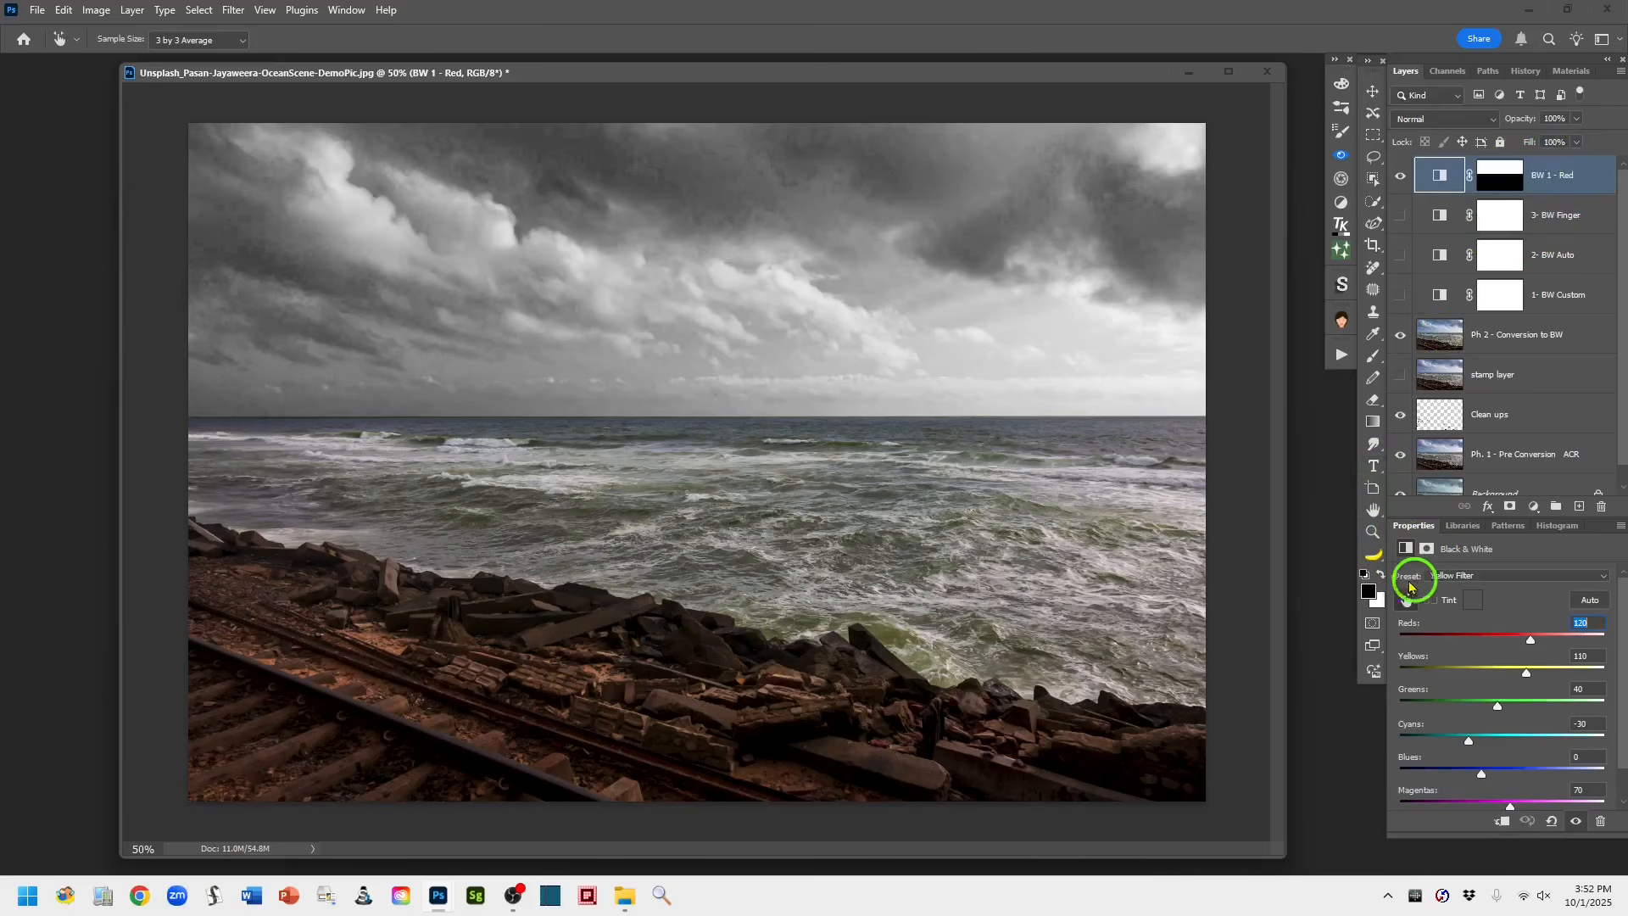
click(1602, 576)
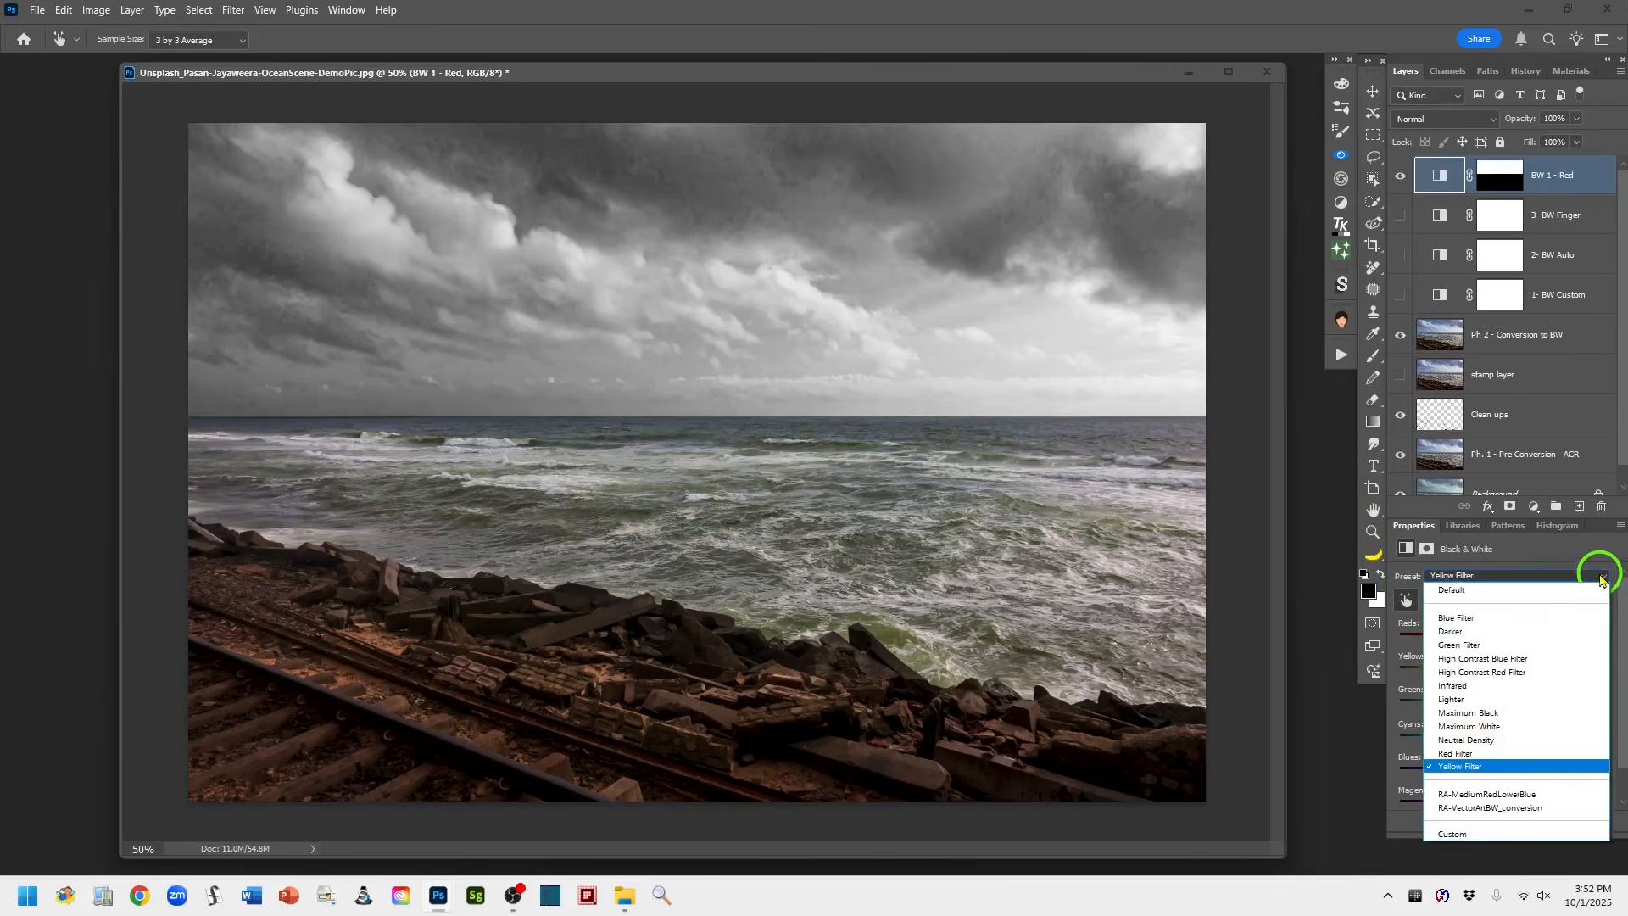
click(1450, 754)
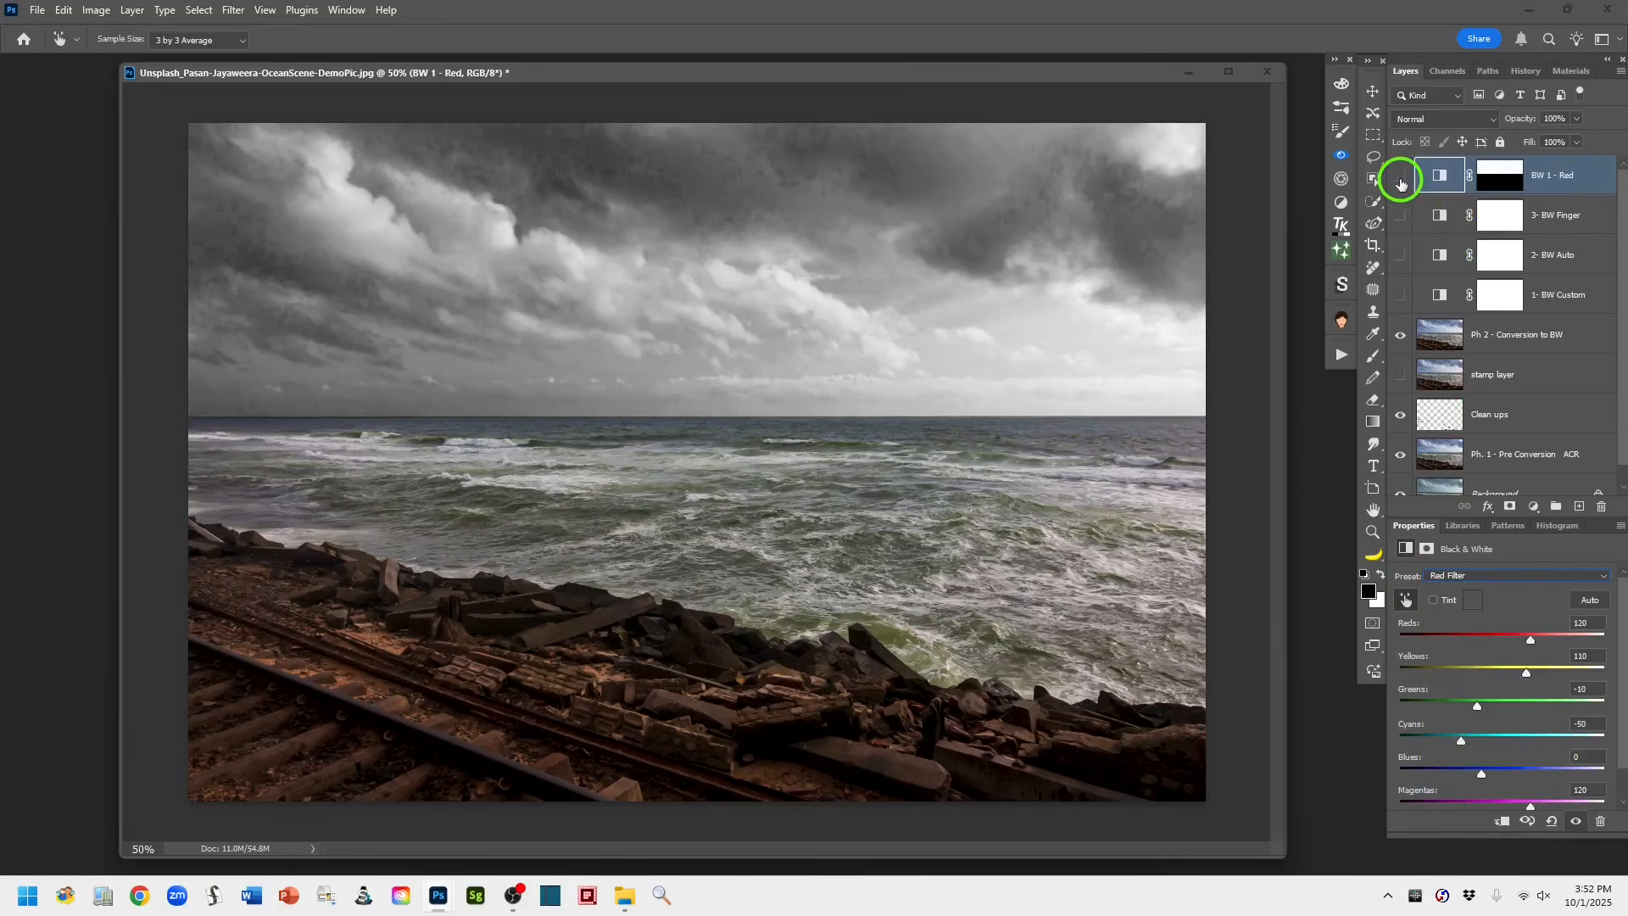
click(1400, 183)
click(1400, 184)
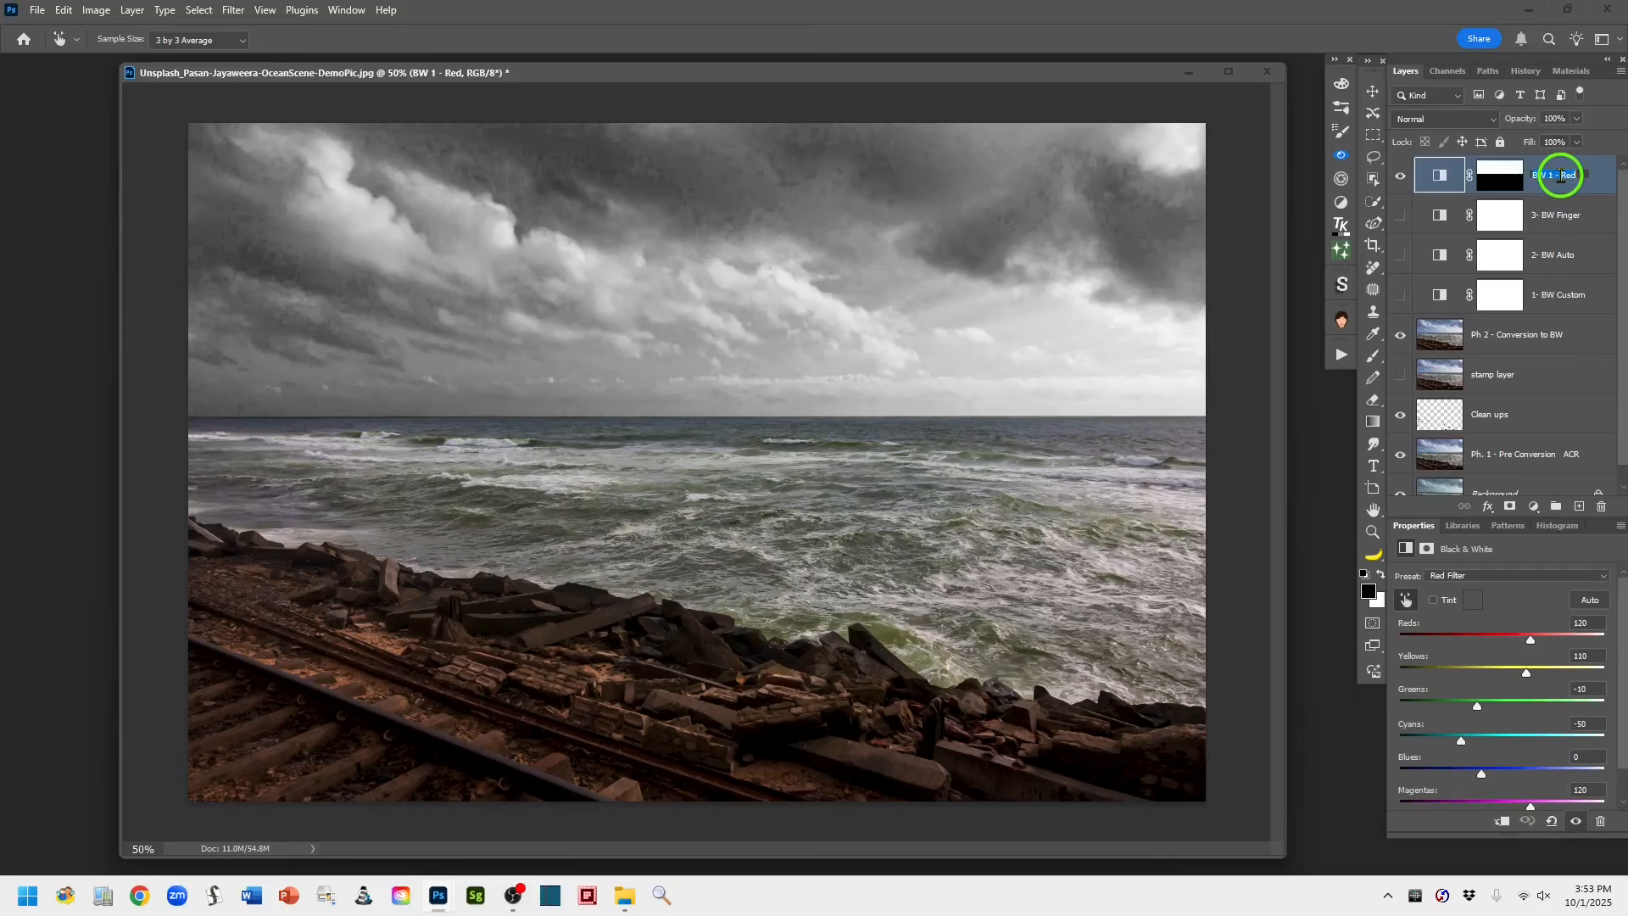
Rename the masked sky adjustment layer "BW 1 - Sky - Red"
click(1560, 175)
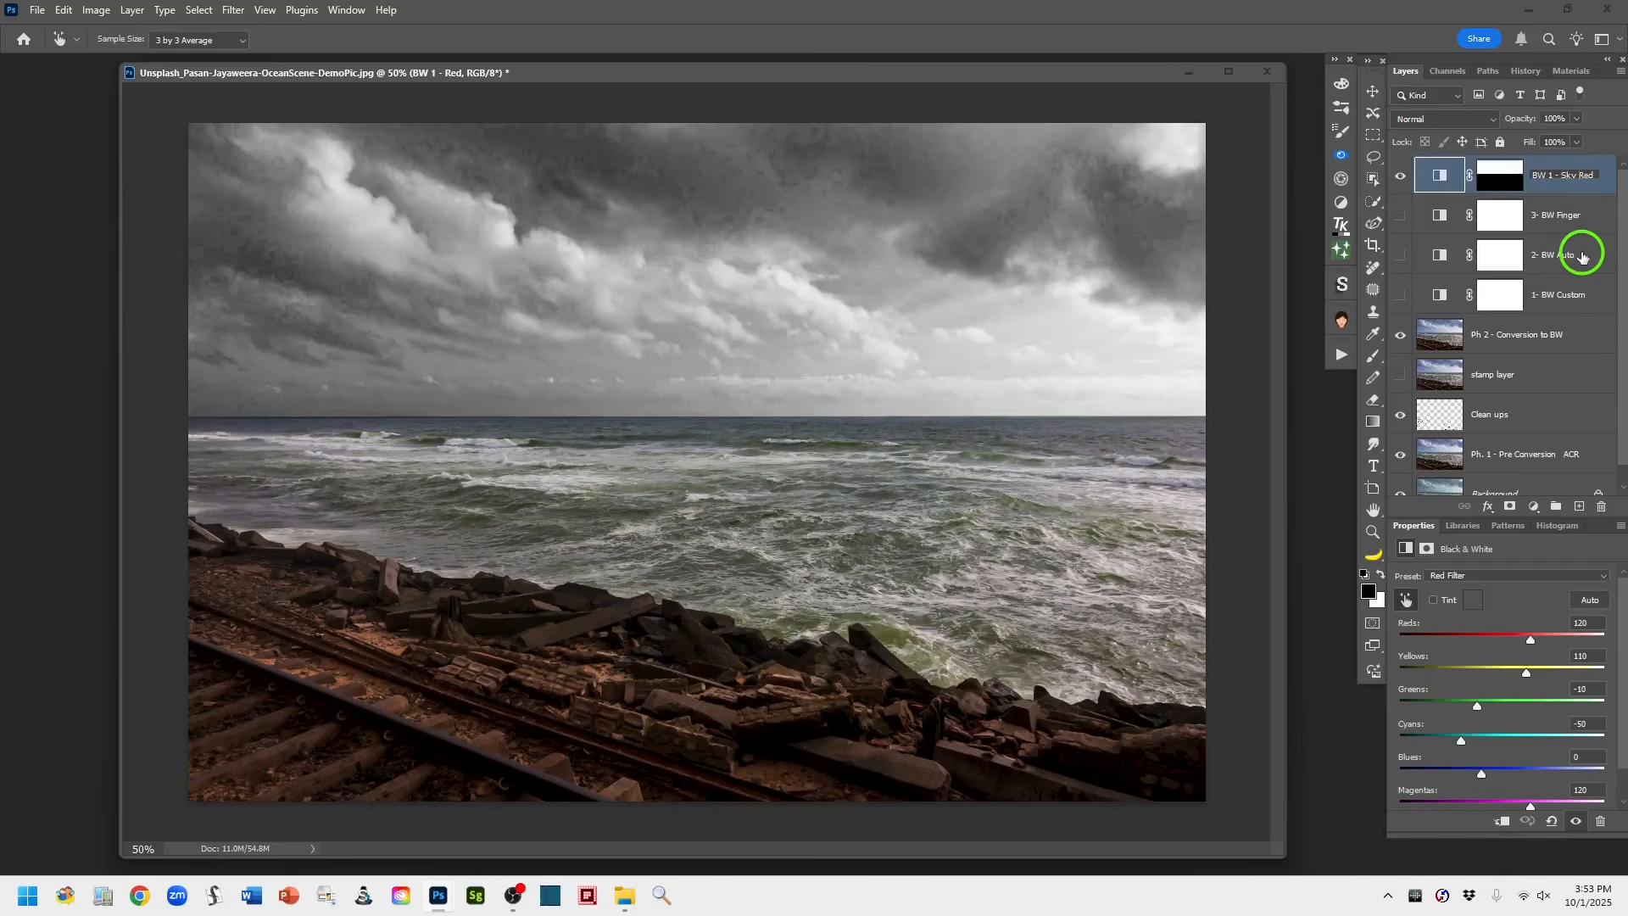
text(Sky -)
click(1439, 175)
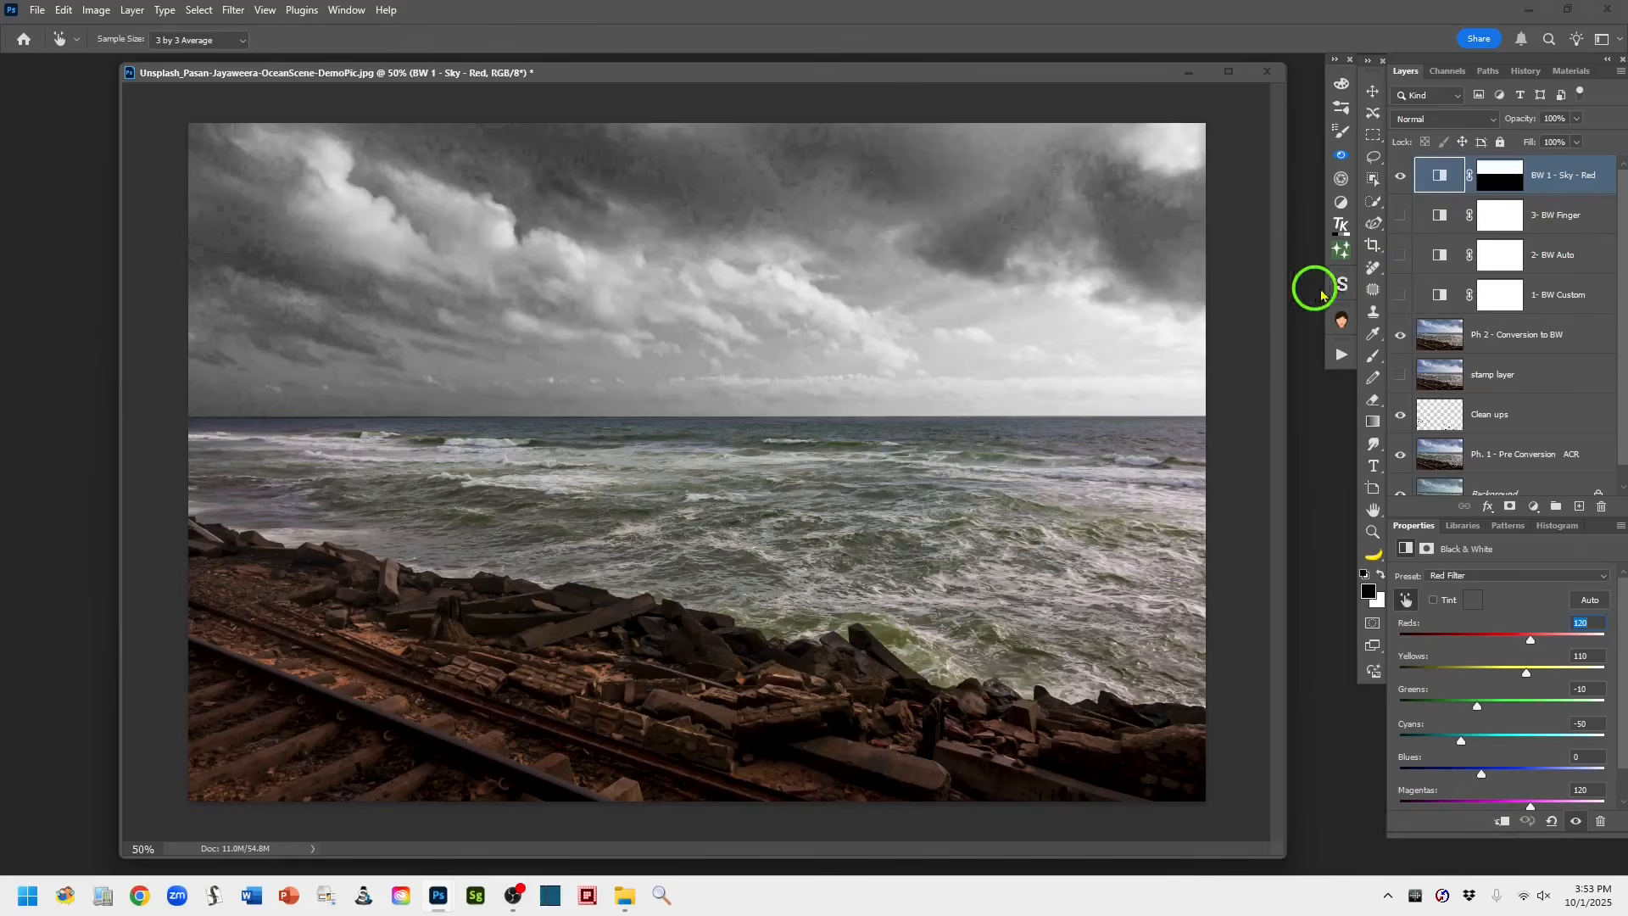
Add a new Black & White adjustment layer above the sky adjustment and delete its mask
click(1401, 376)
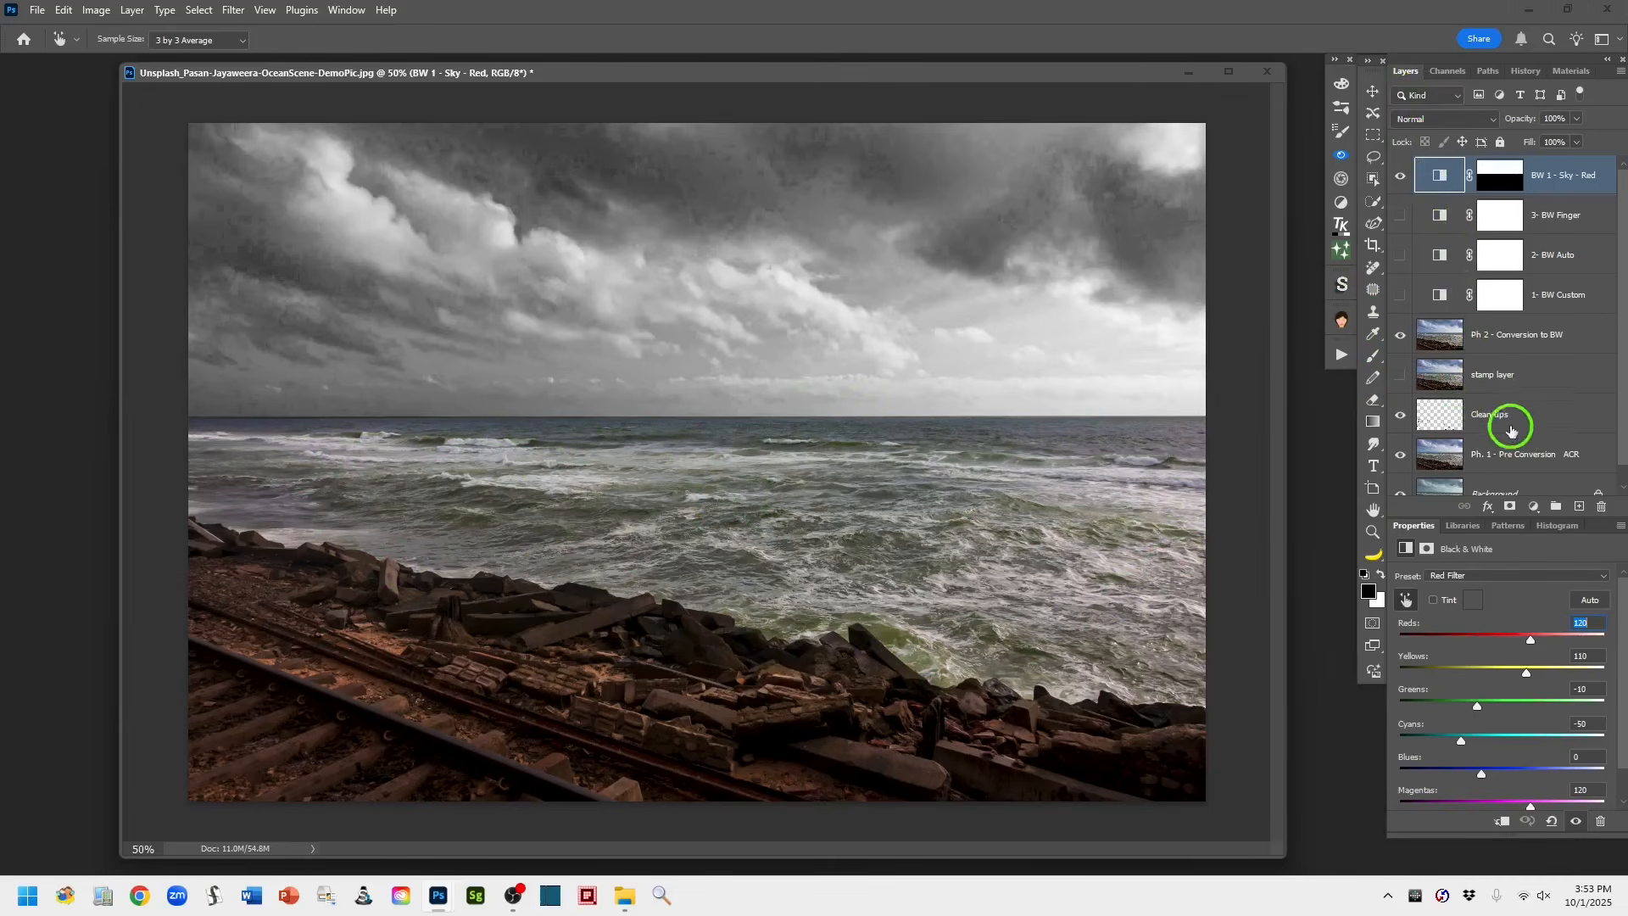
click(1536, 506)
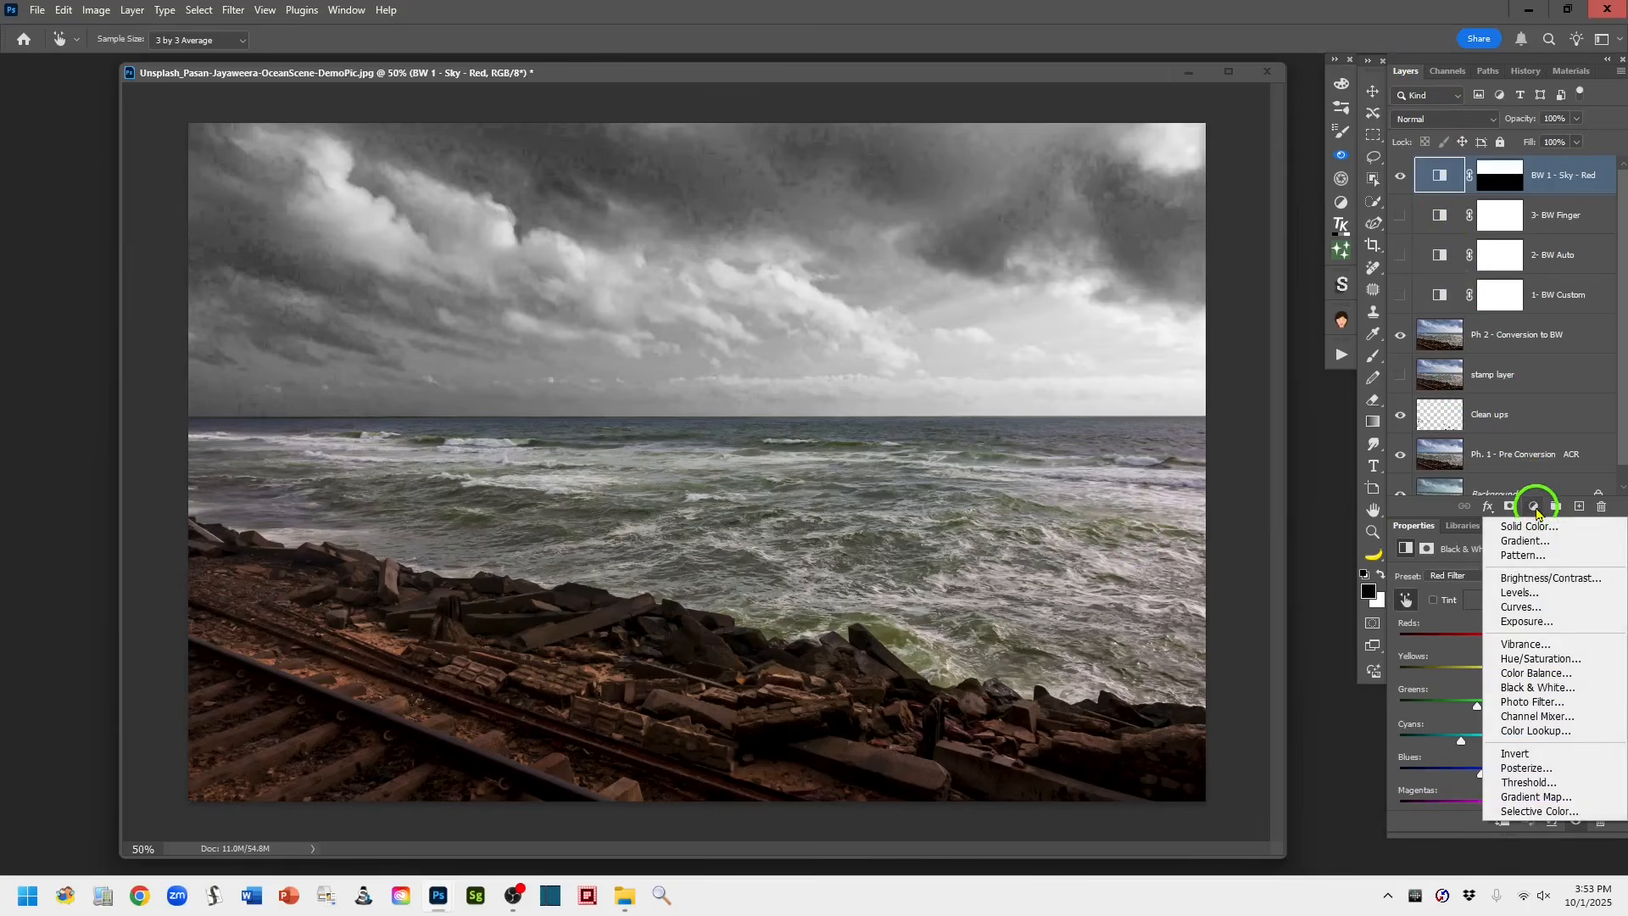
click(1531, 689)
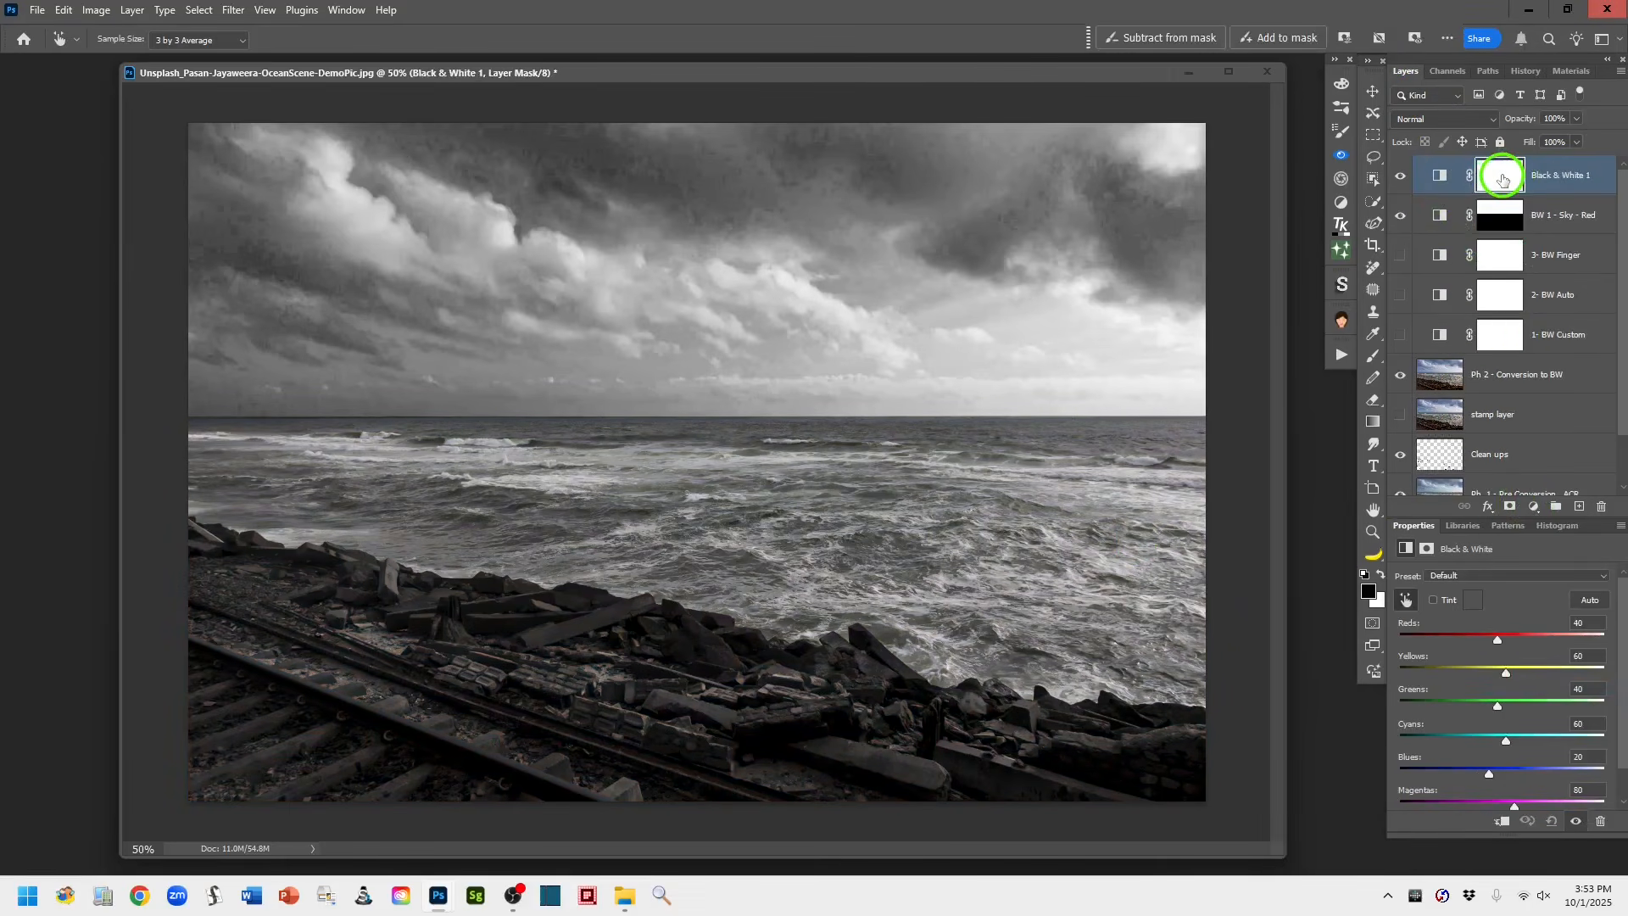
drag(1503, 180, 1603, 509)
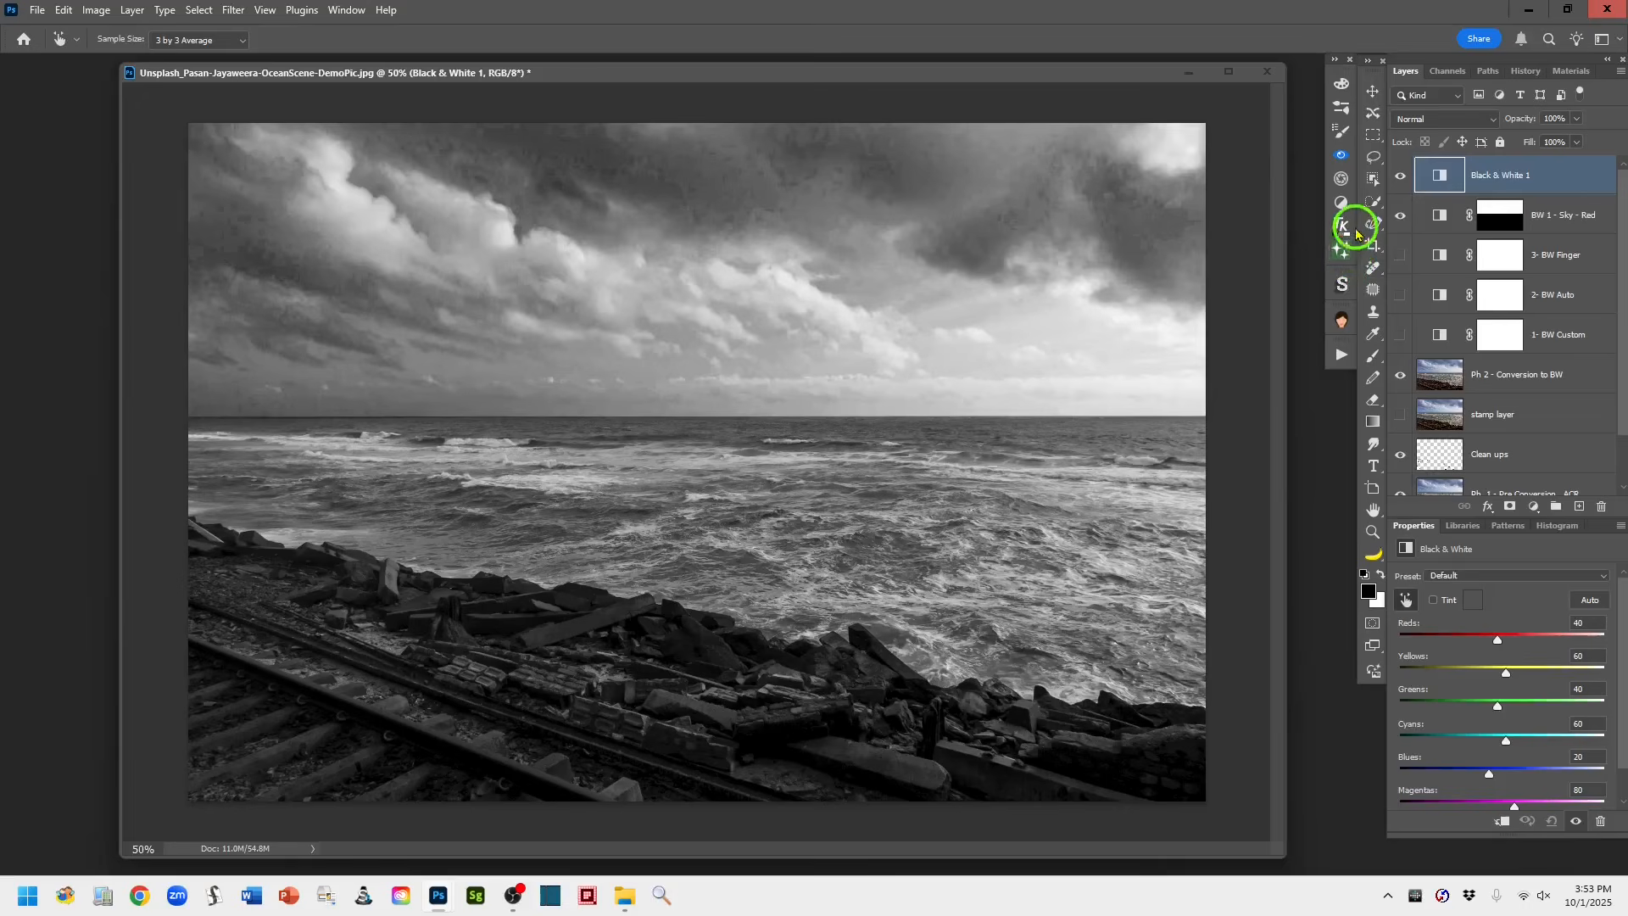
Select the ocean between the horizon and the rocks with the Object Selection tool in Lasso mode
click(1373, 269)
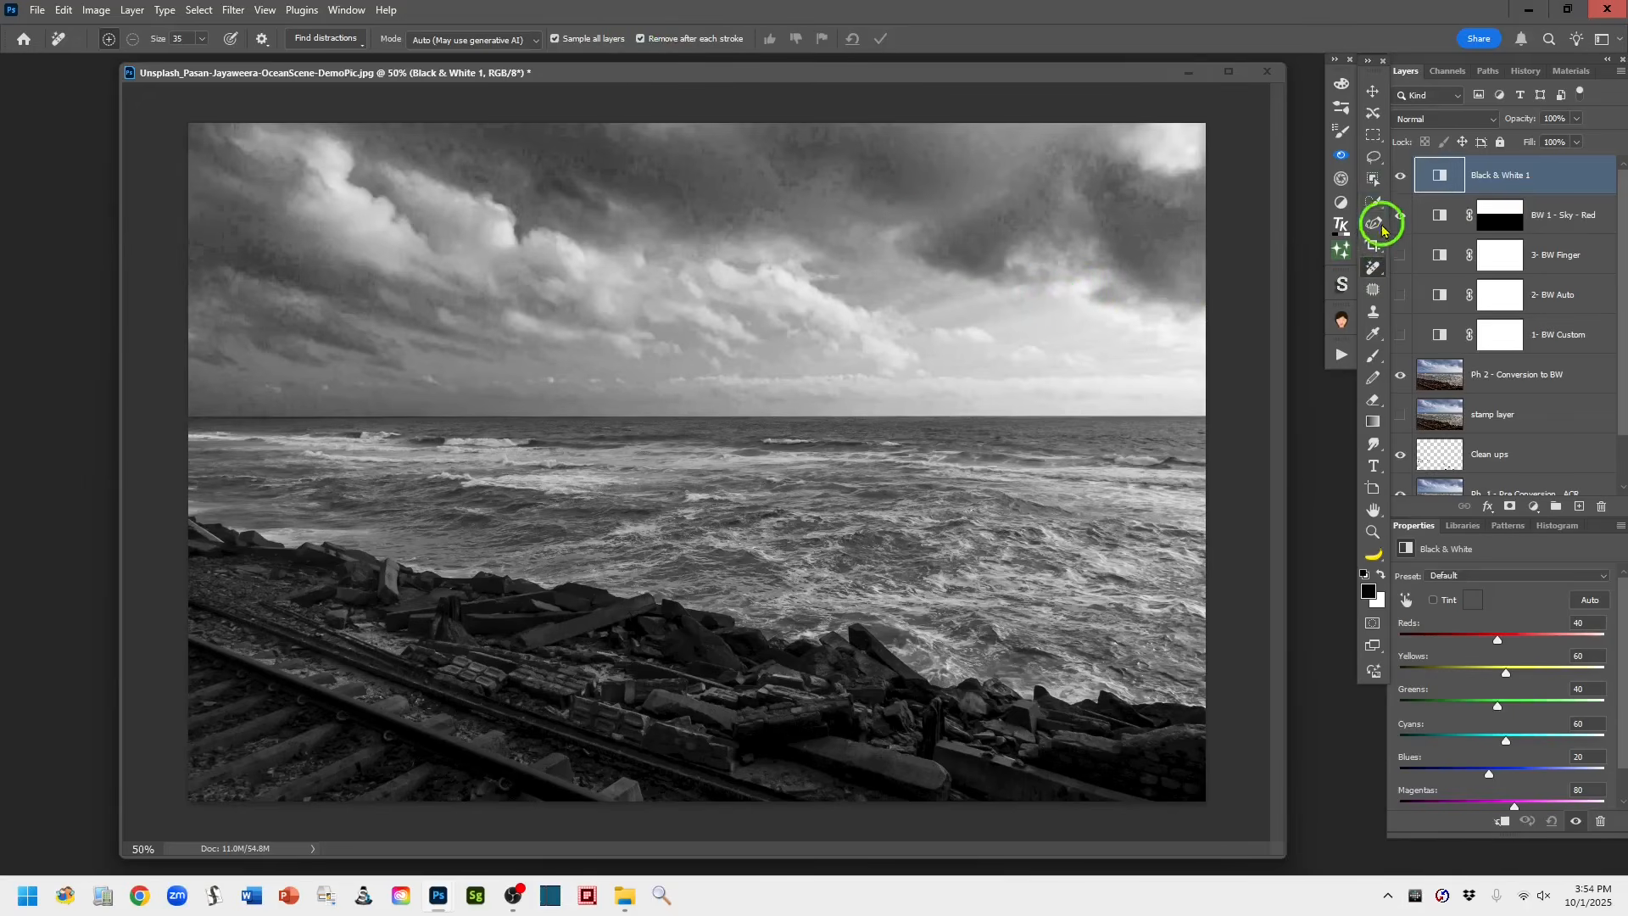
click(1374, 179)
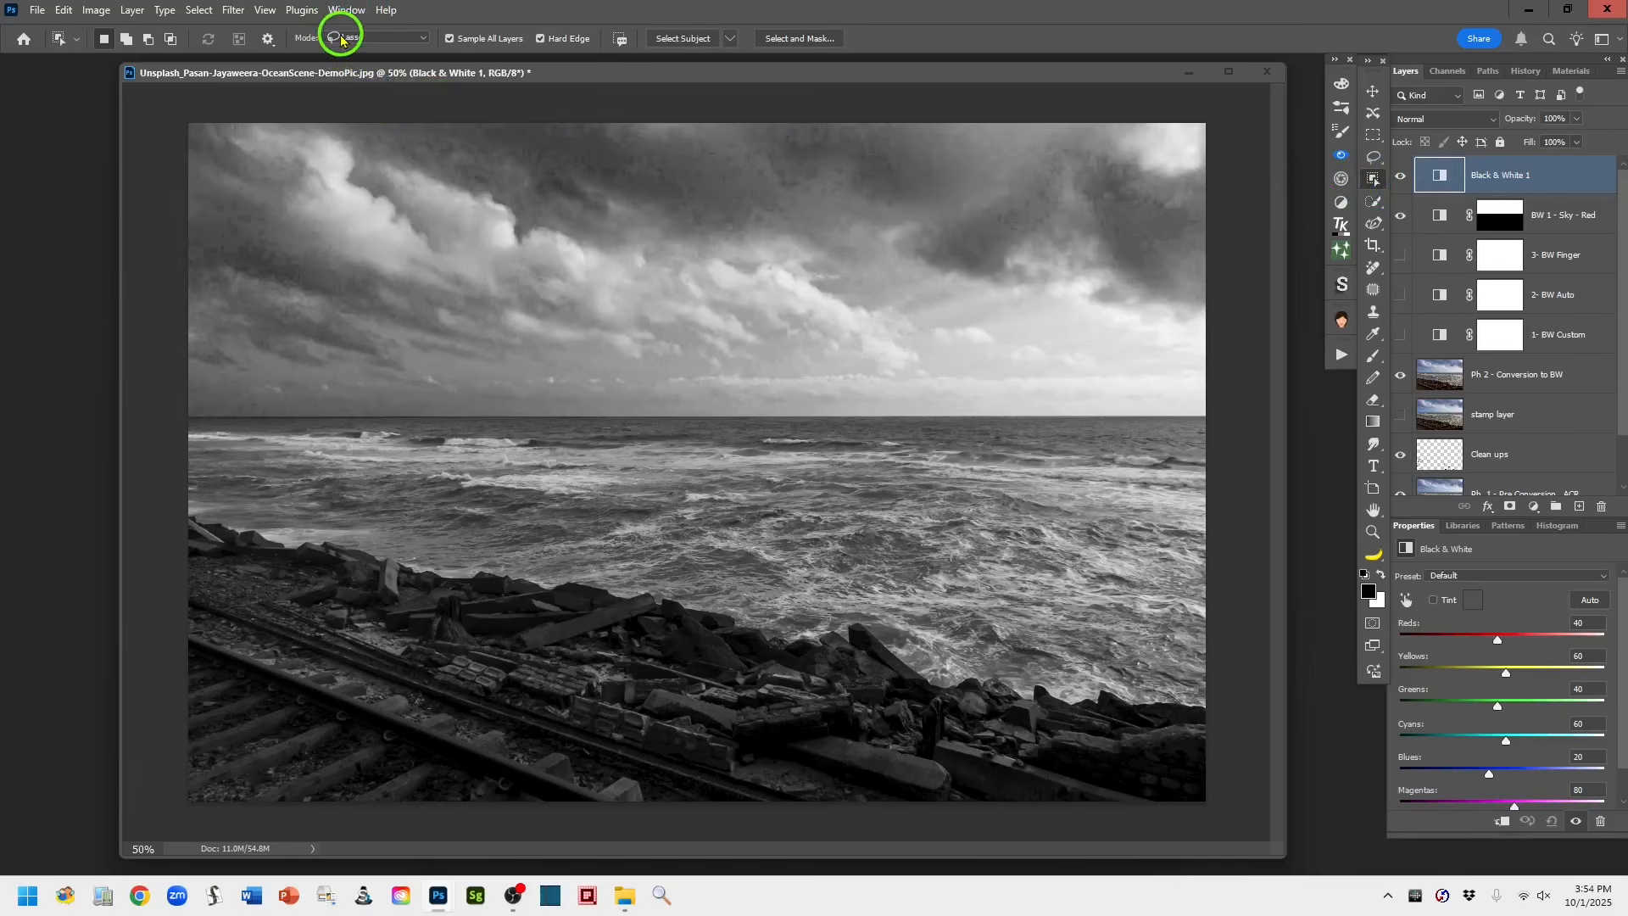
click(423, 40)
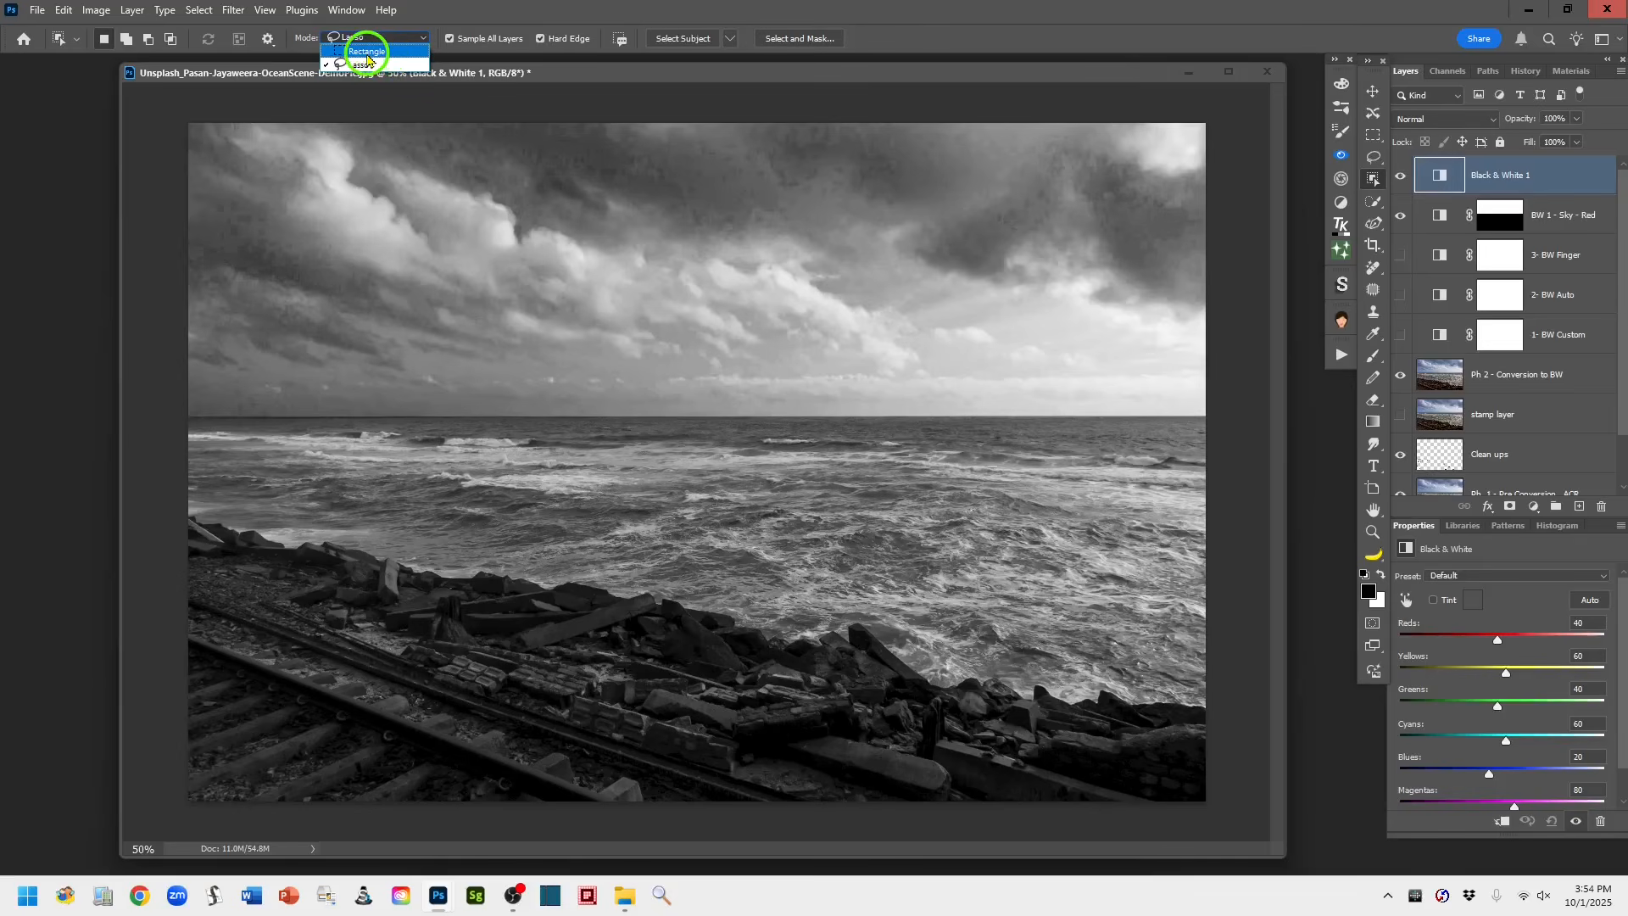
click(374, 40)
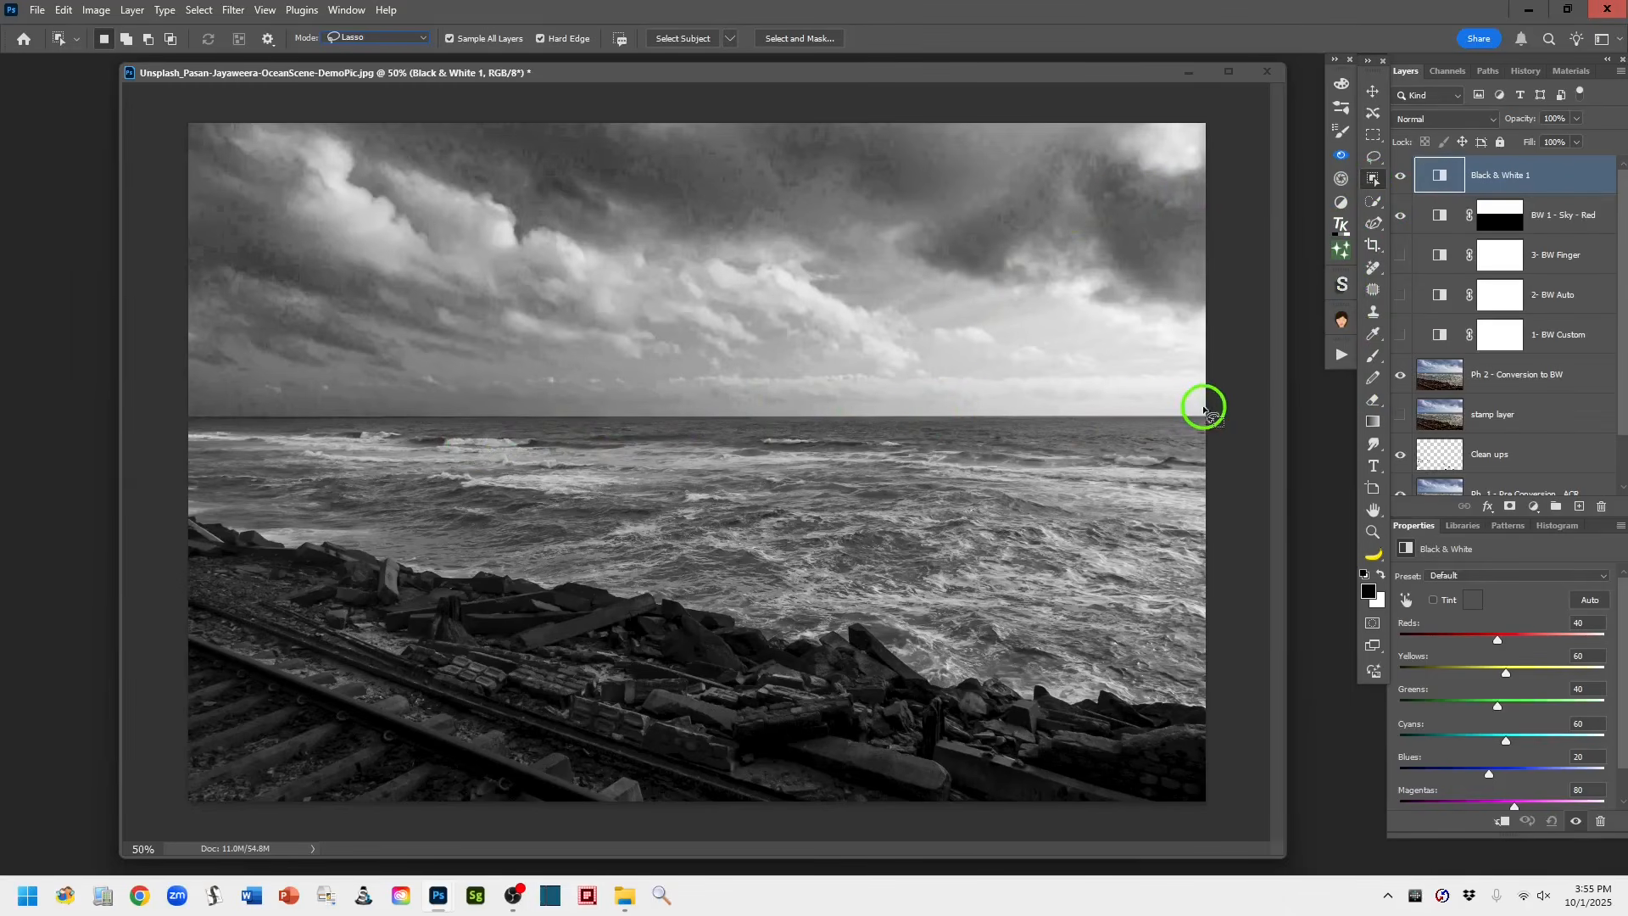
drag(1202, 411, 1009, 399)
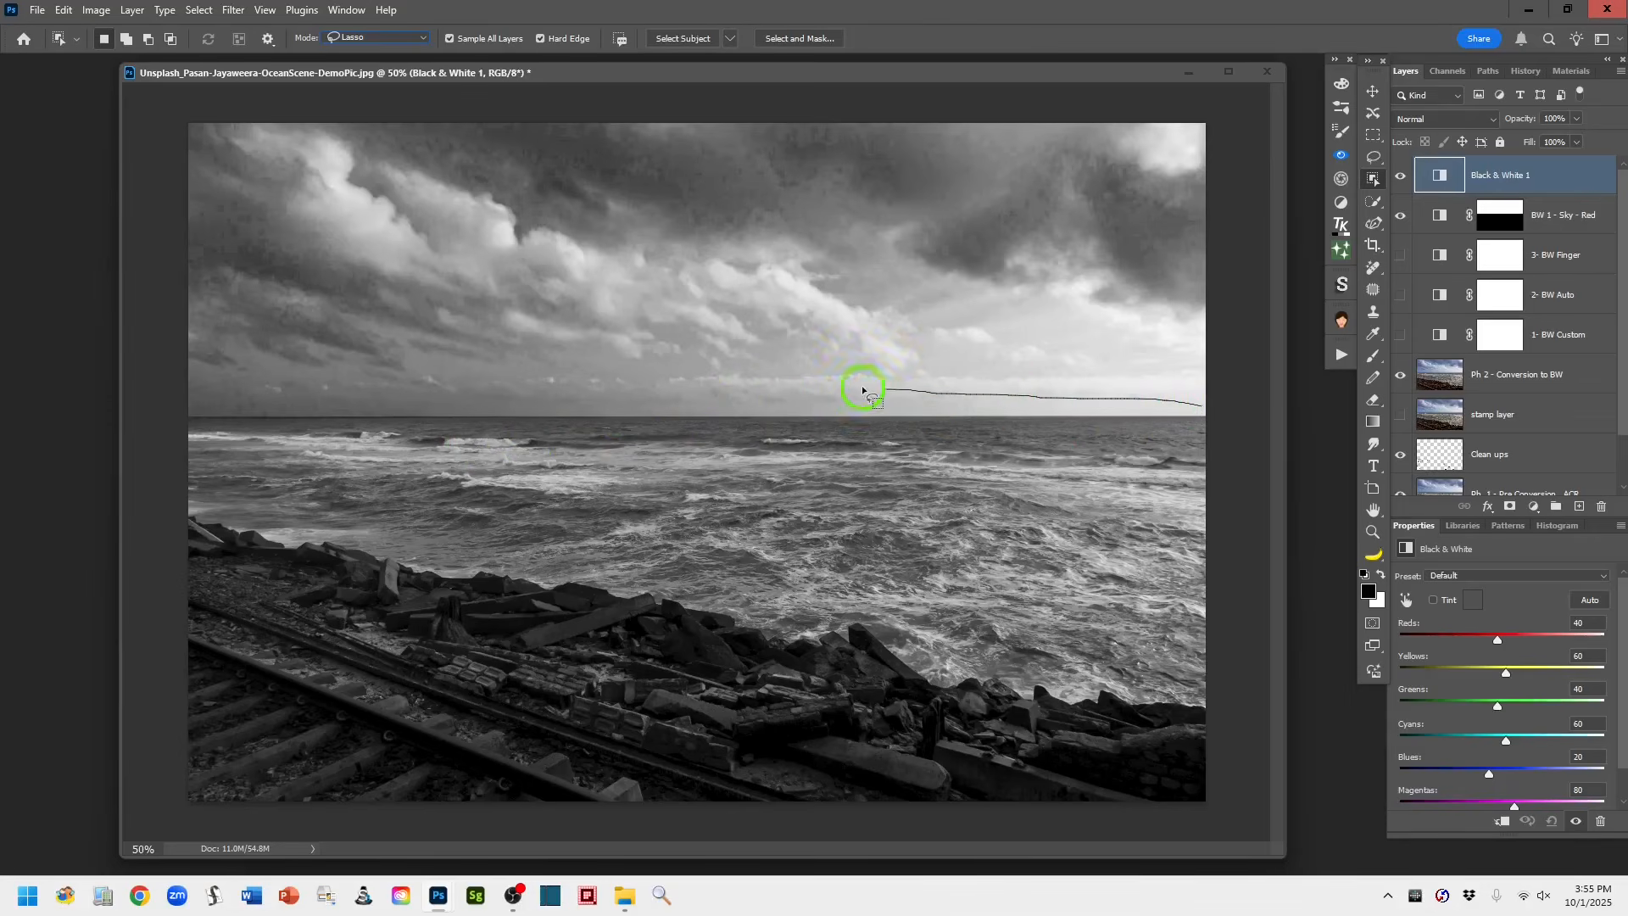
mouse_move(862, 390)
mouse_down()
mouse_move(210, 387)
mouse_move(167, 407)
mouse_move(152, 465)
mouse_move(190, 546)
mouse_move(254, 563)
mouse_move(802, 663)
mouse_move(866, 648)
mouse_move(967, 705)
mouse_move(1015, 699)
mouse_move(1141, 734)
mouse_move(1235, 727)
mouse_move(1282, 400)
mouse_move(1253, 414)
mouse_move(1238, 396)
mouse_up()
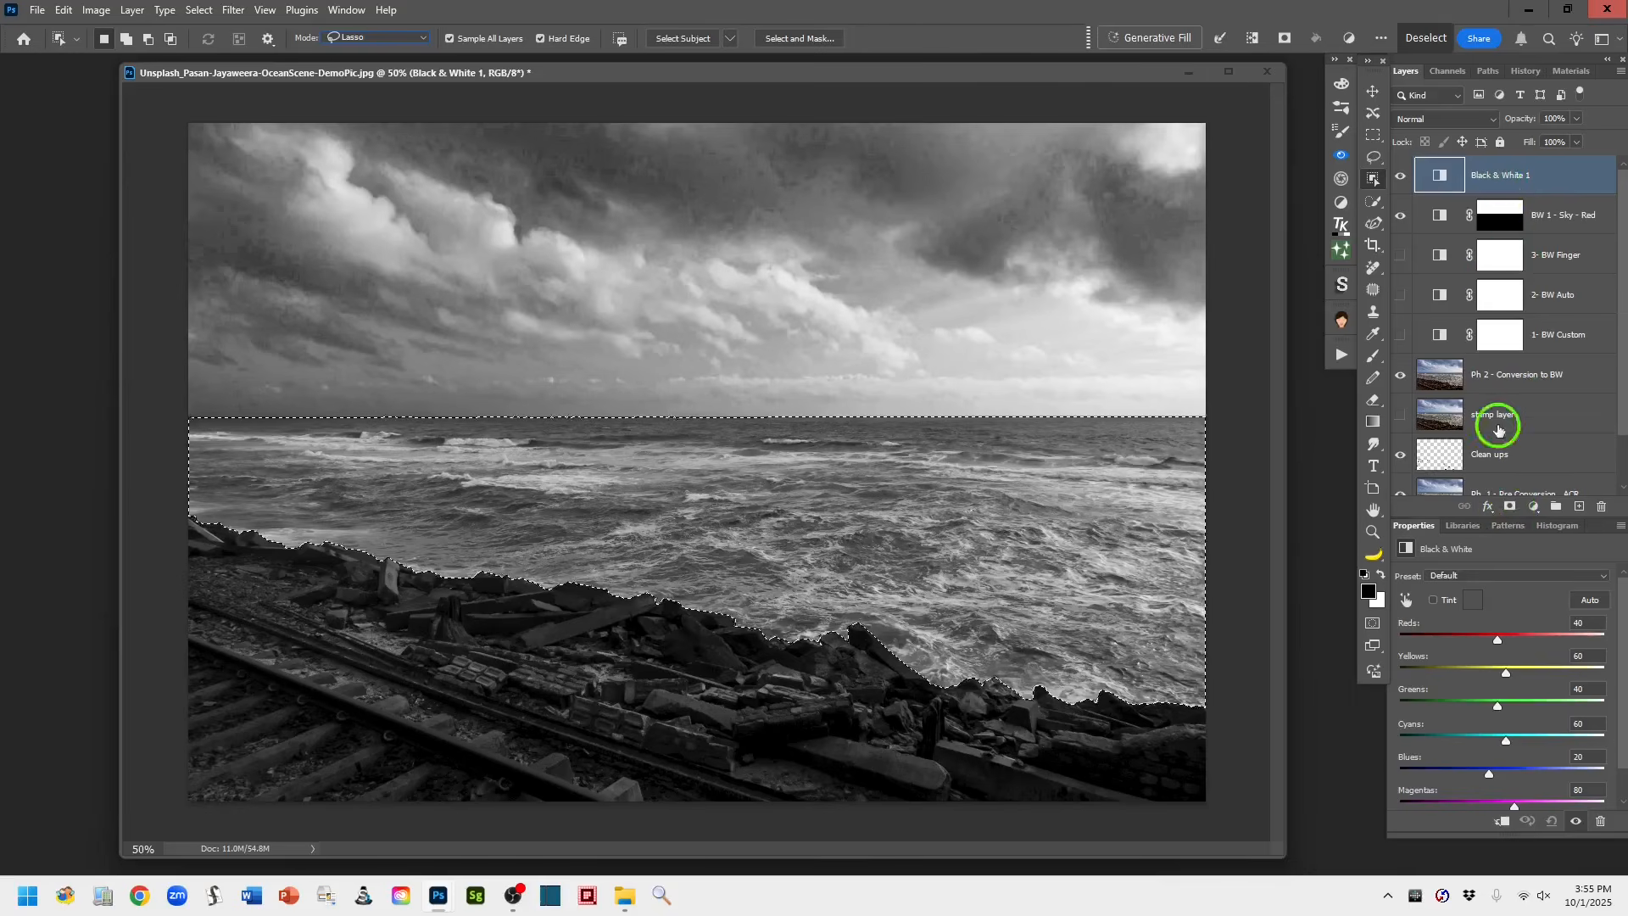
Mask the new Black & White layer with the ocean selection, inspect the mask on its own, and activate the Lasso tool
click(1511, 506)
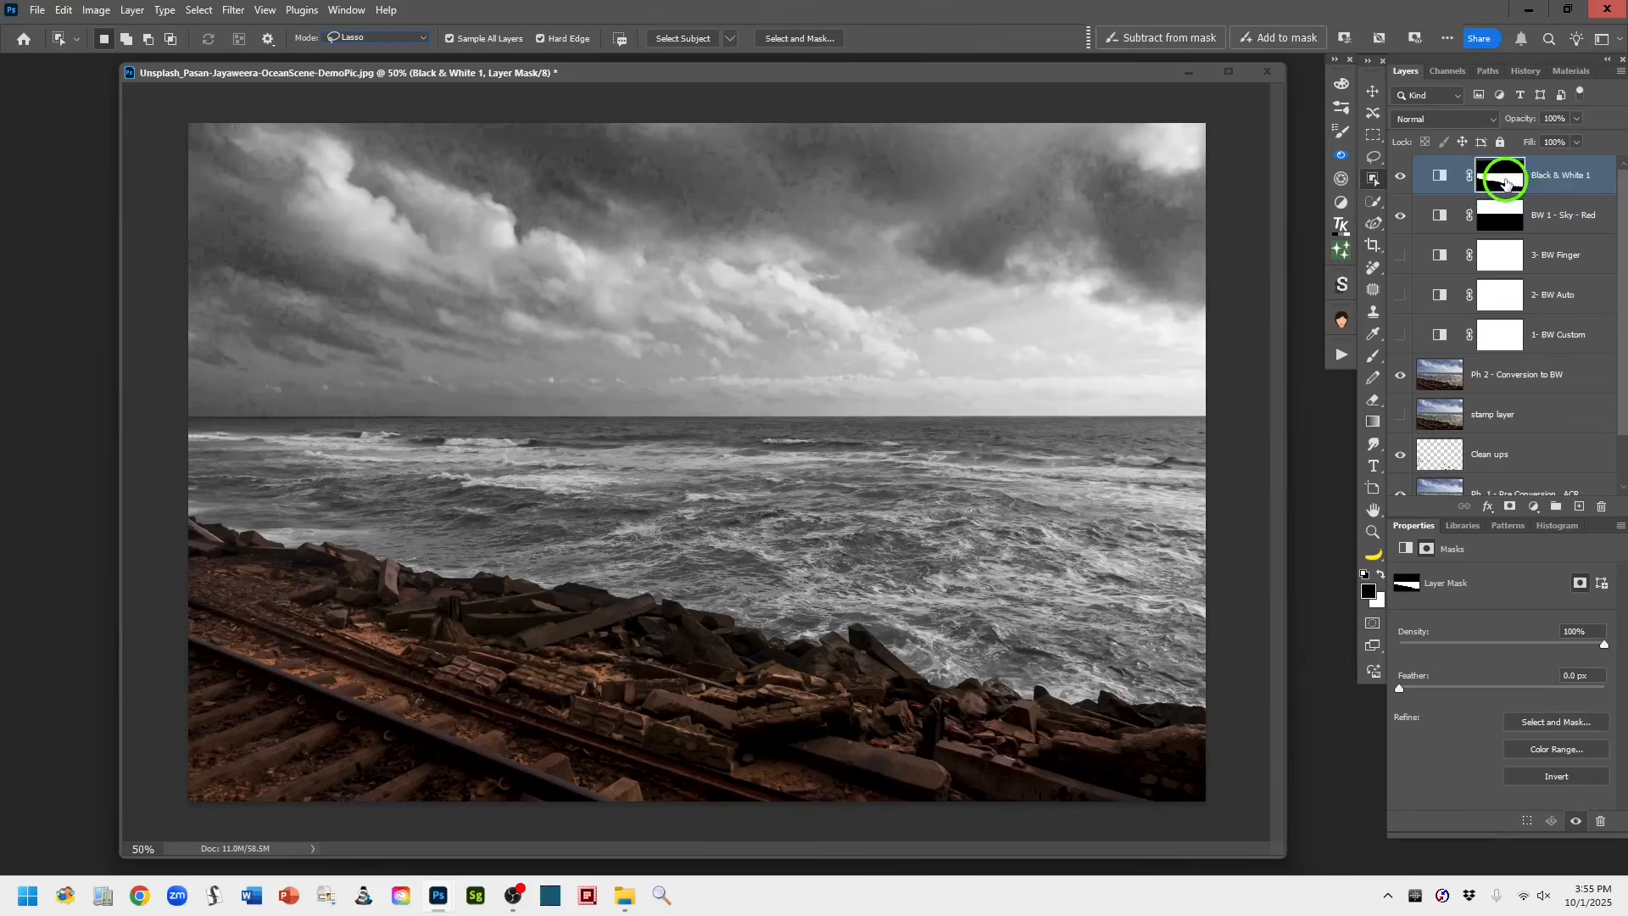
alt+click(1506, 181)
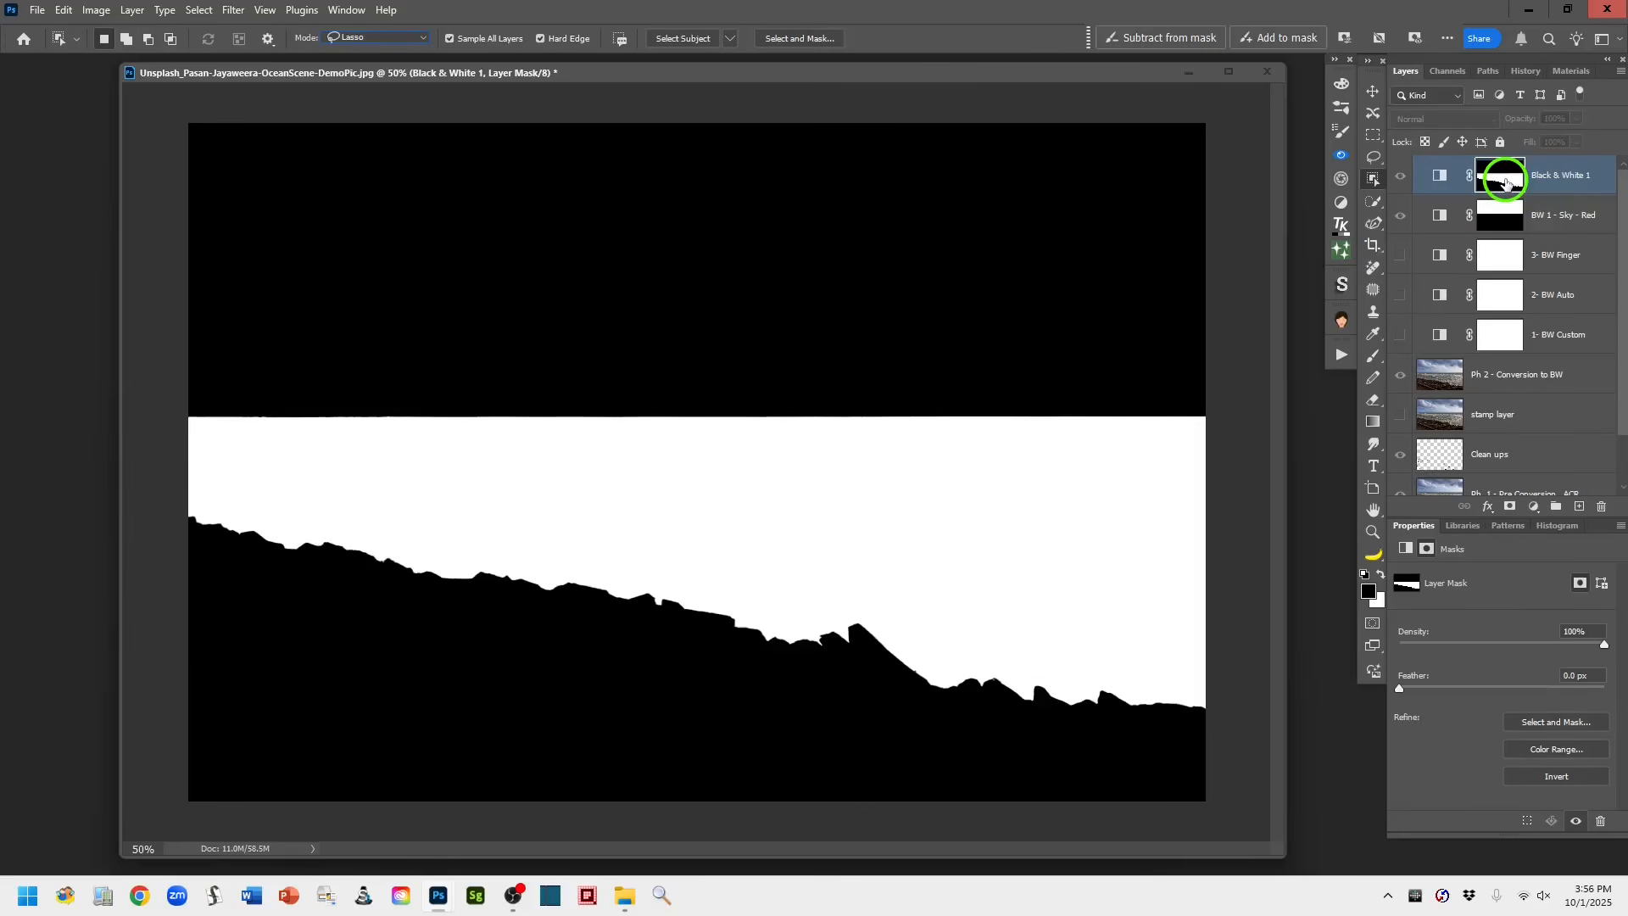
alt+click(1506, 180)
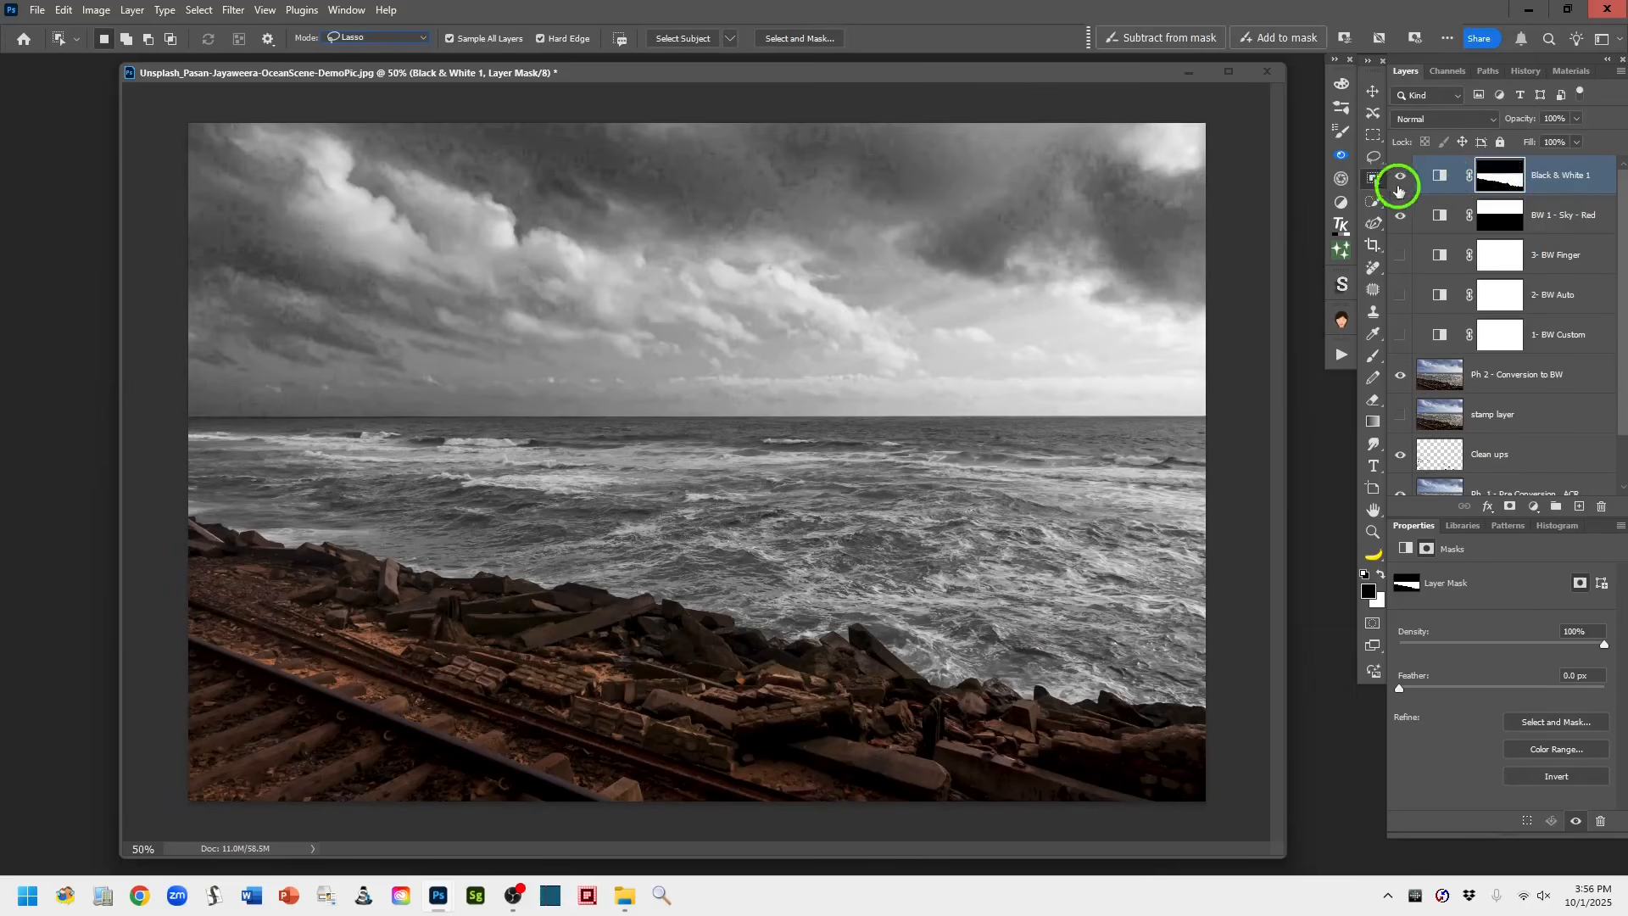
click(1376, 161)
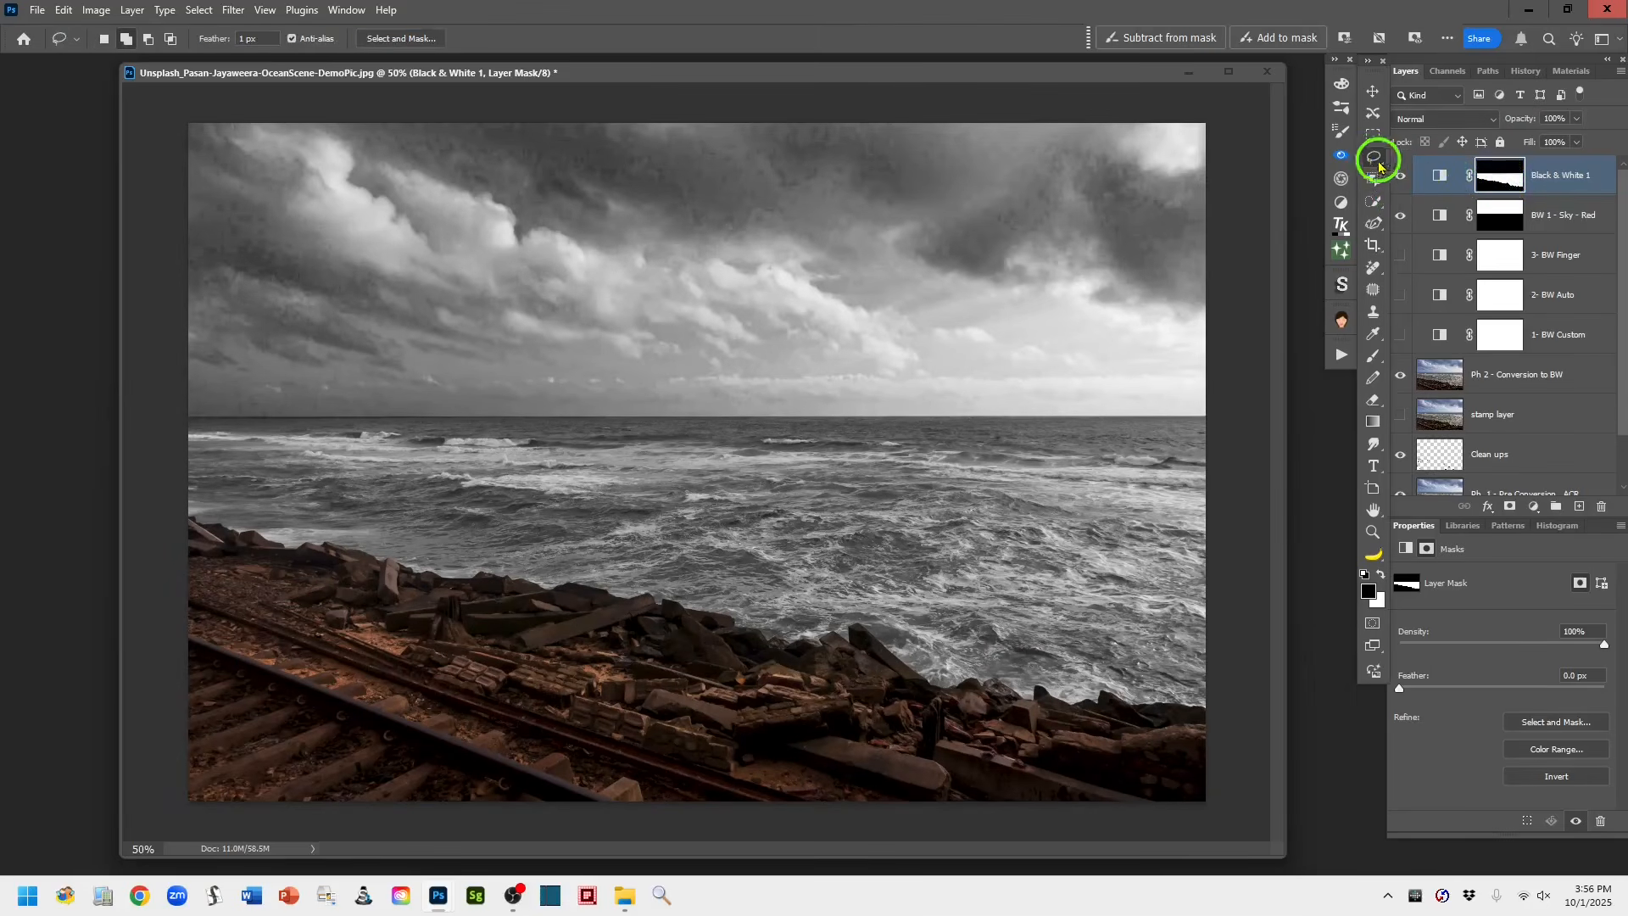
Apply the Blue Filter preset to the water's Black & White adjustment, compare before and after, and rename the layer BW 2 - H20 - Blue
click(1442, 178)
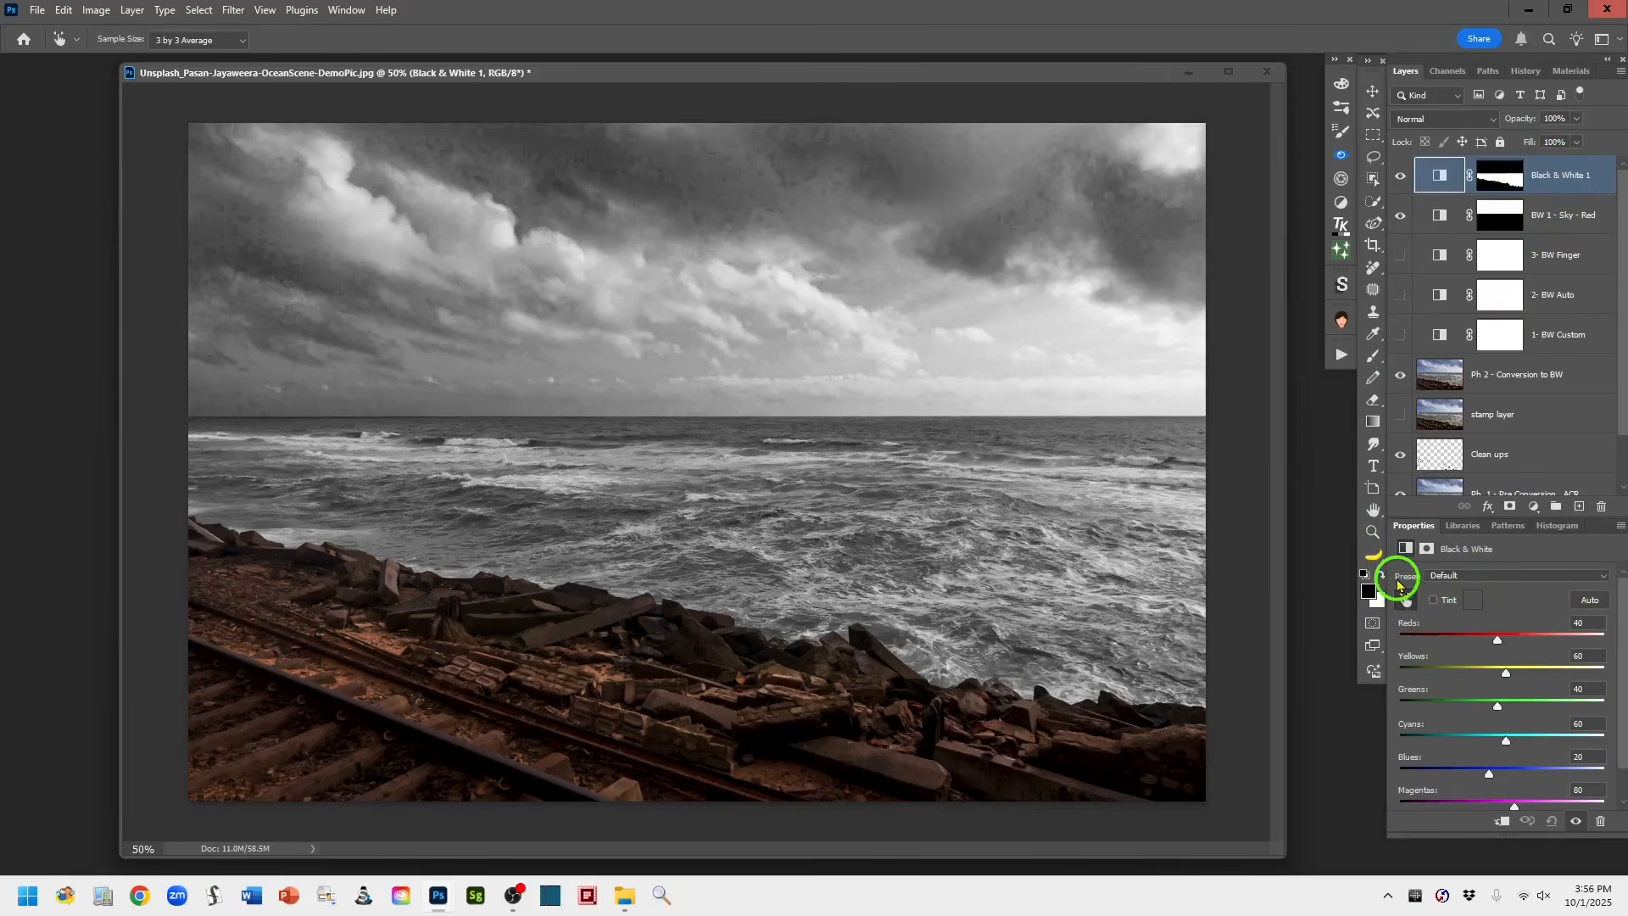
click(1604, 580)
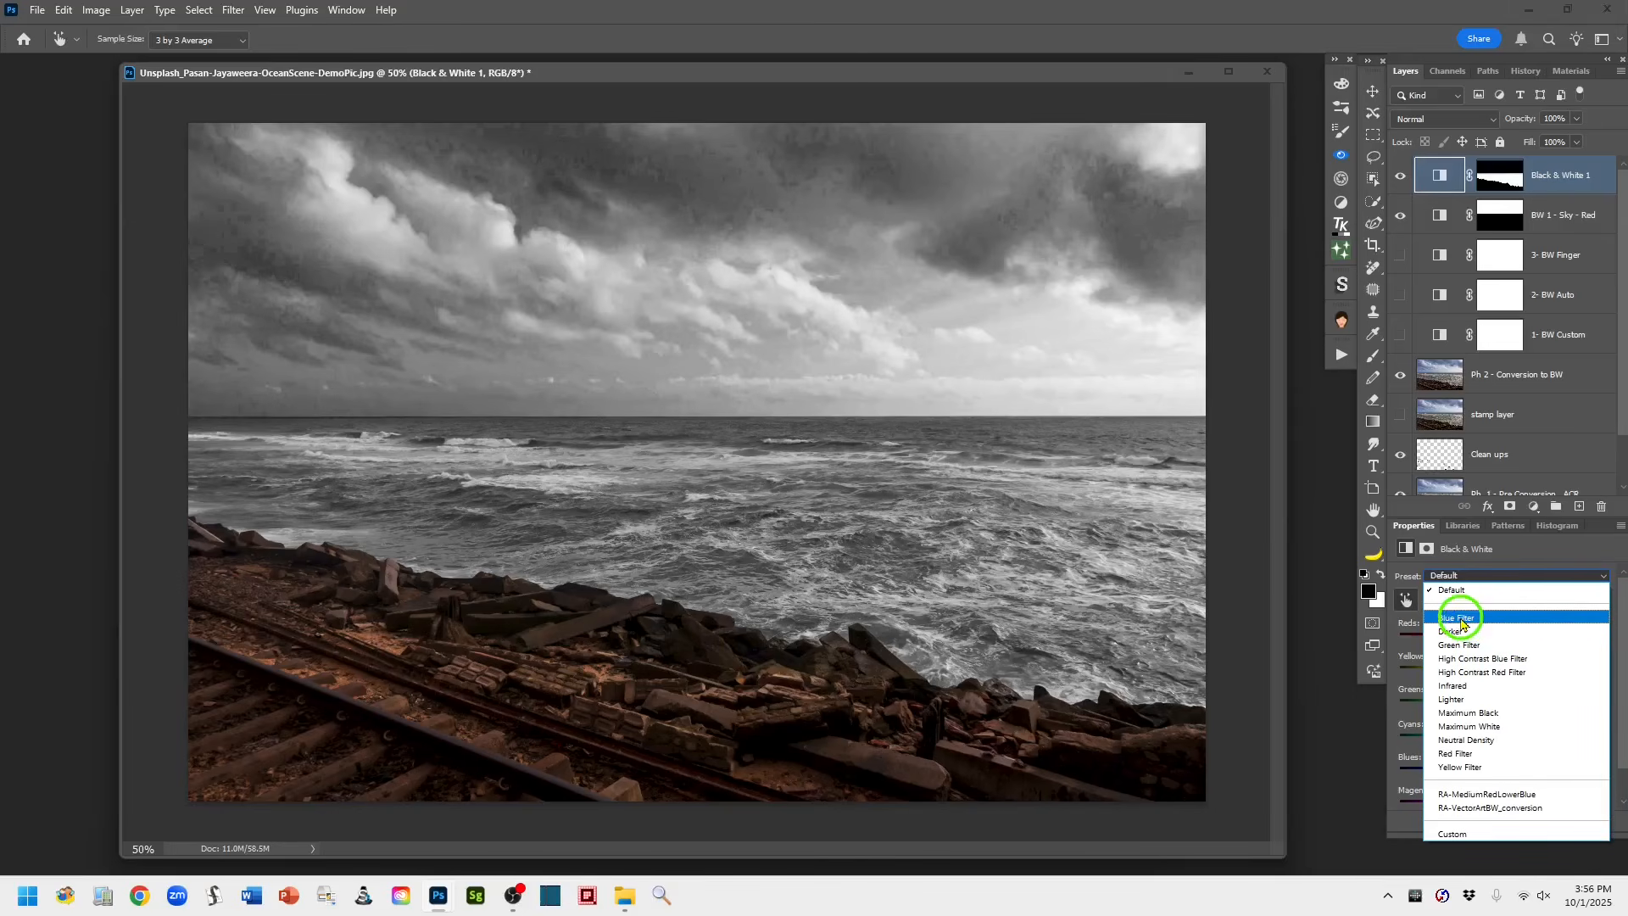
click(1461, 620)
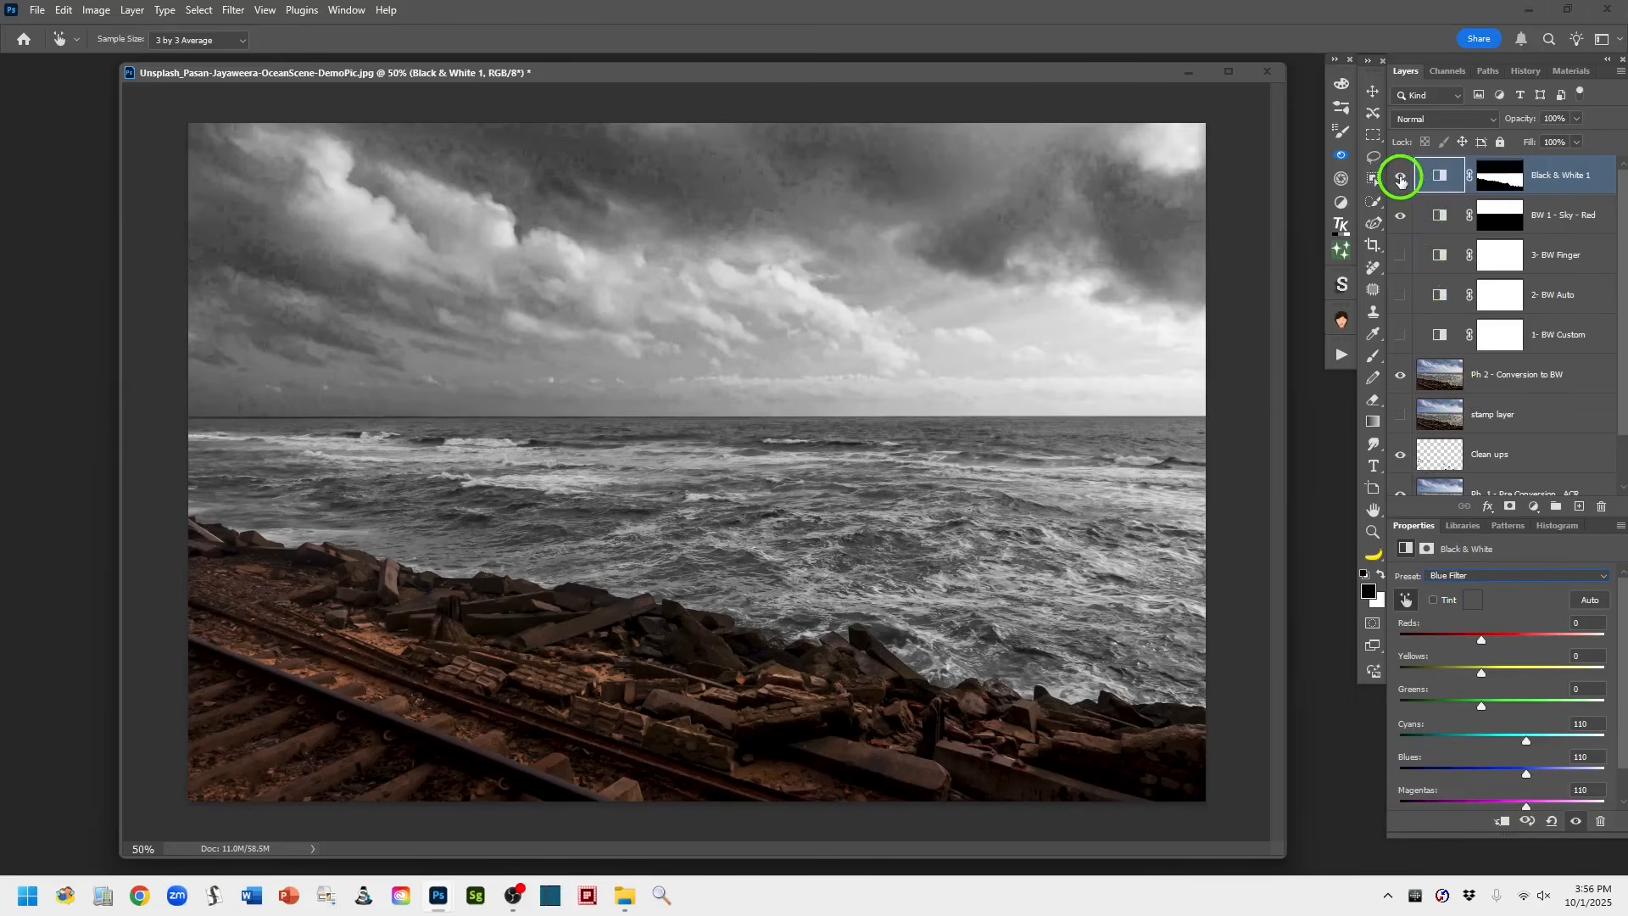
click(1401, 178)
click(1401, 178)
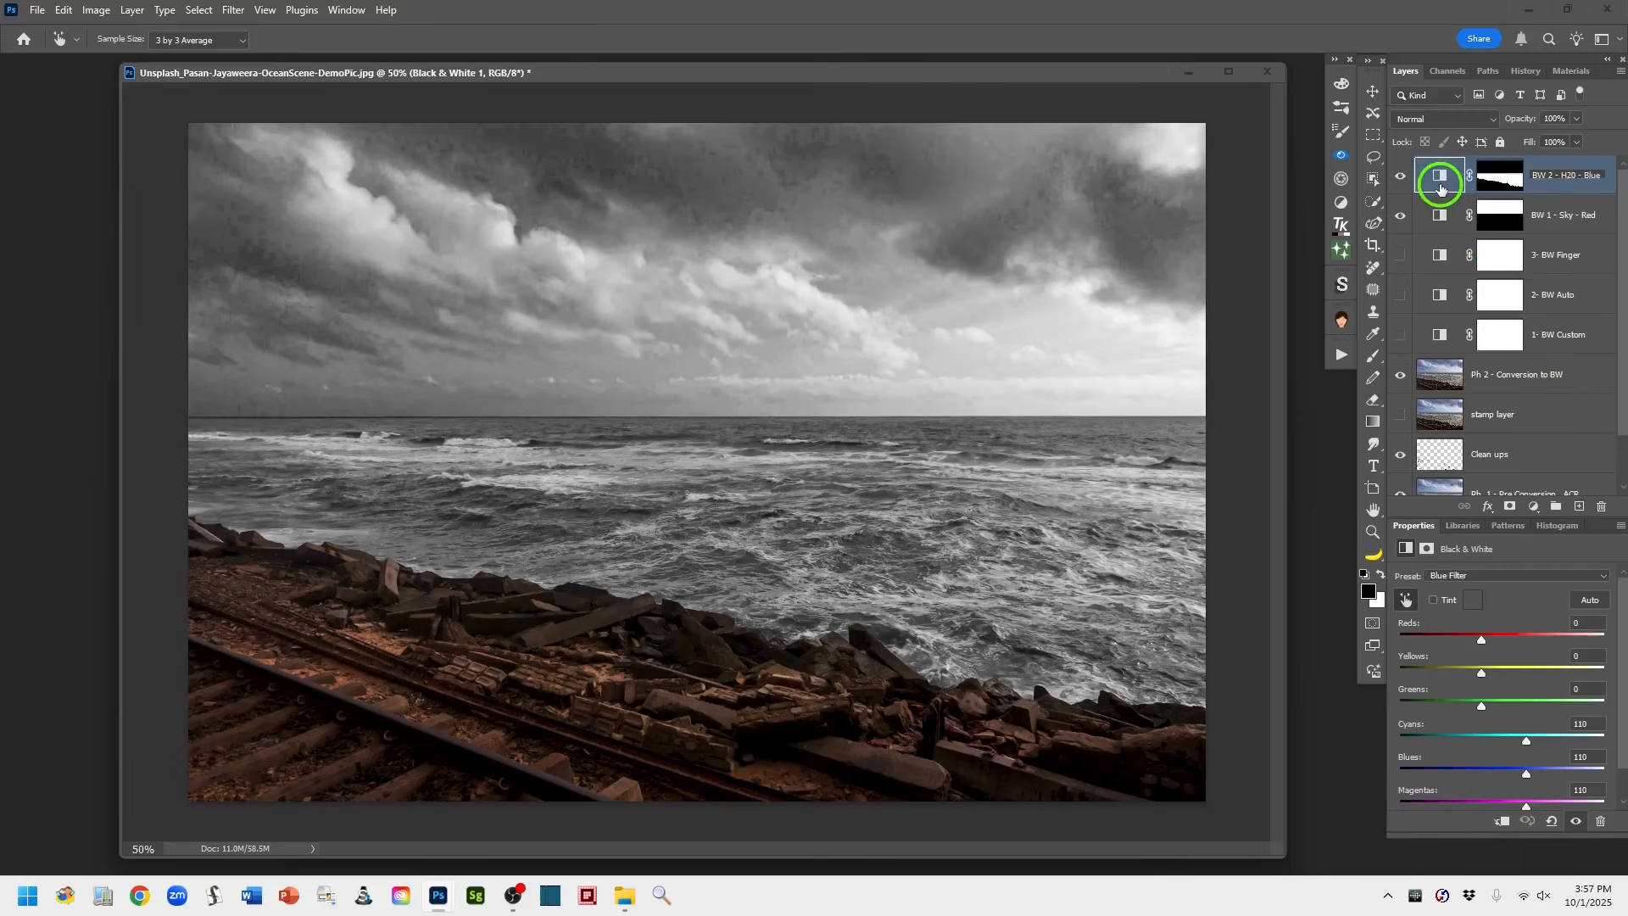
click(1440, 175)
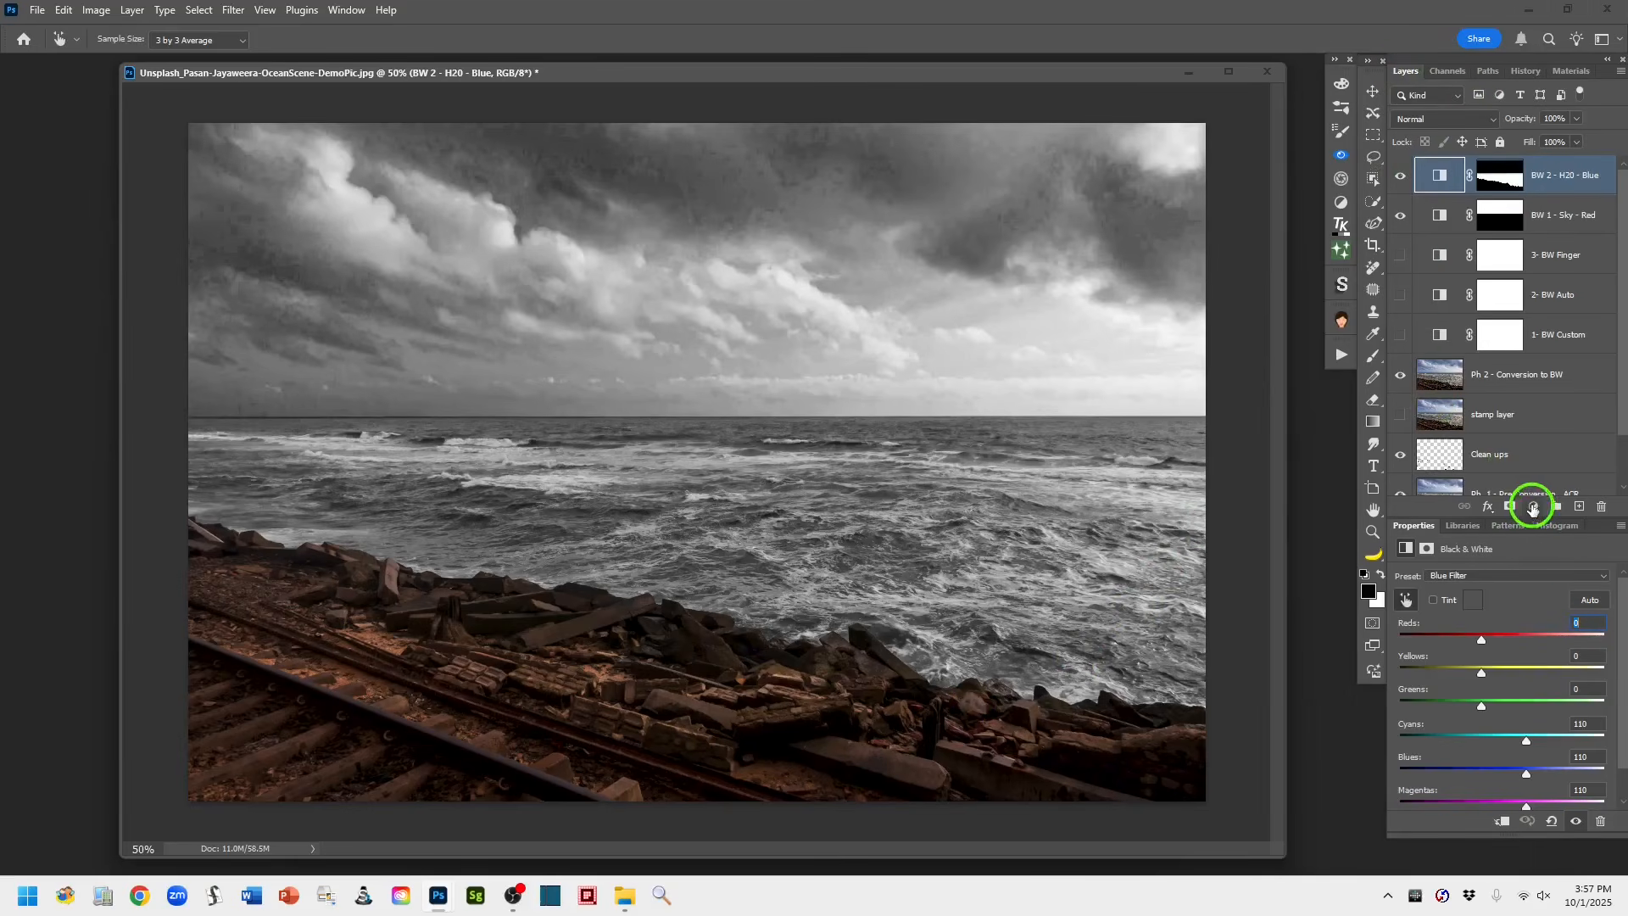
Add a new Black & White adjustment layer above BW 2 - H20 - Blue and delete its layer mask
click(1533, 507)
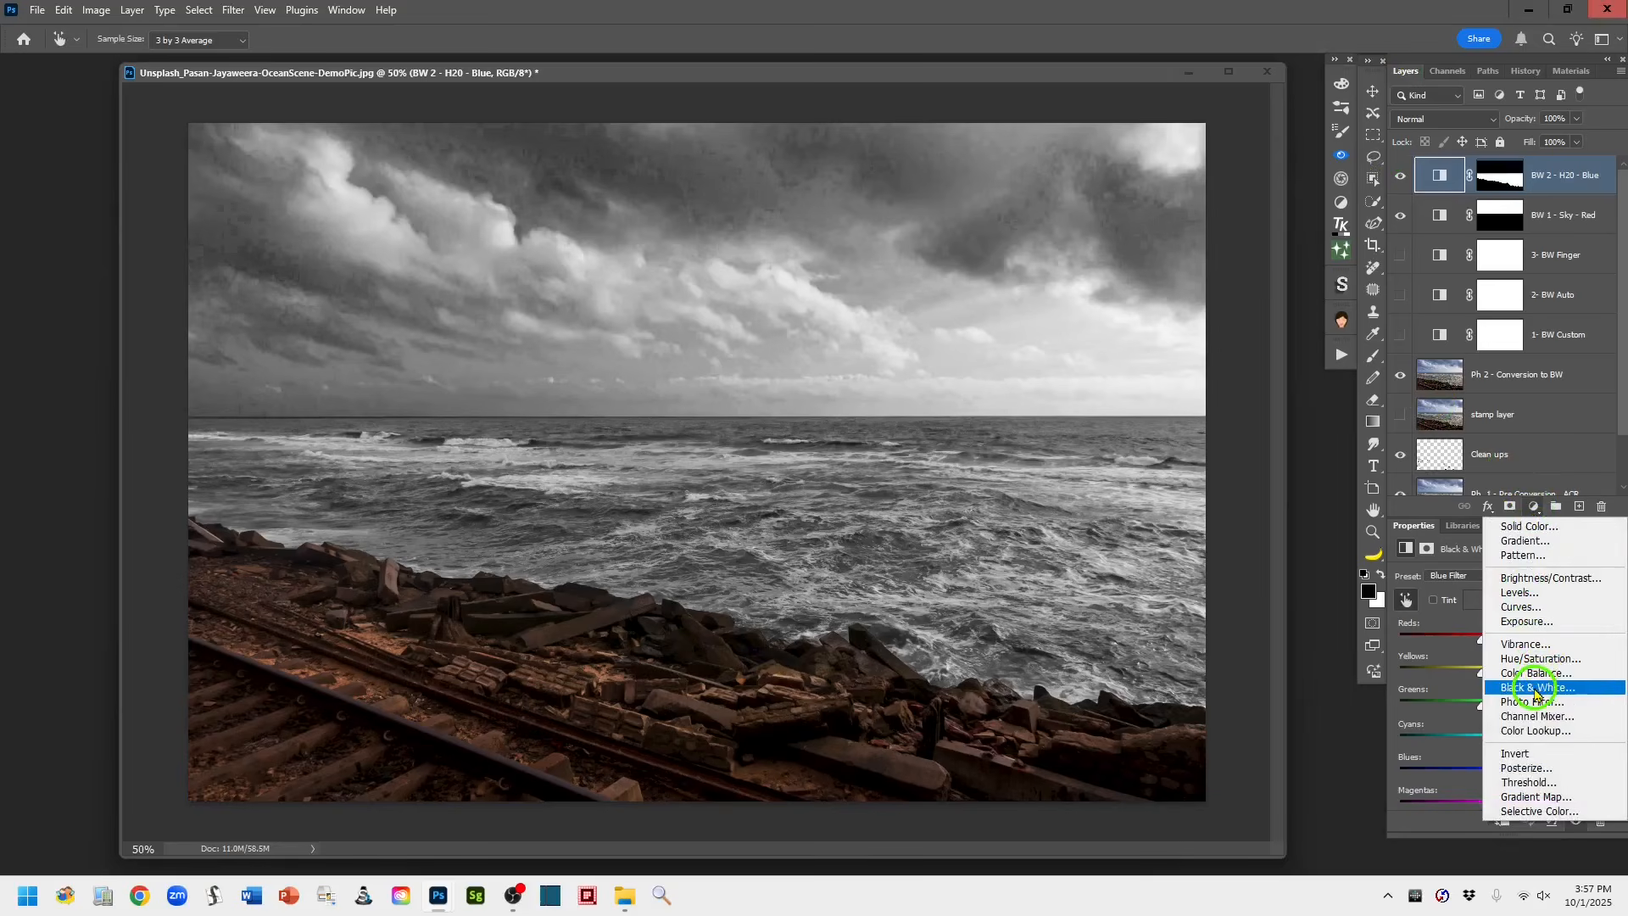
click(1535, 694)
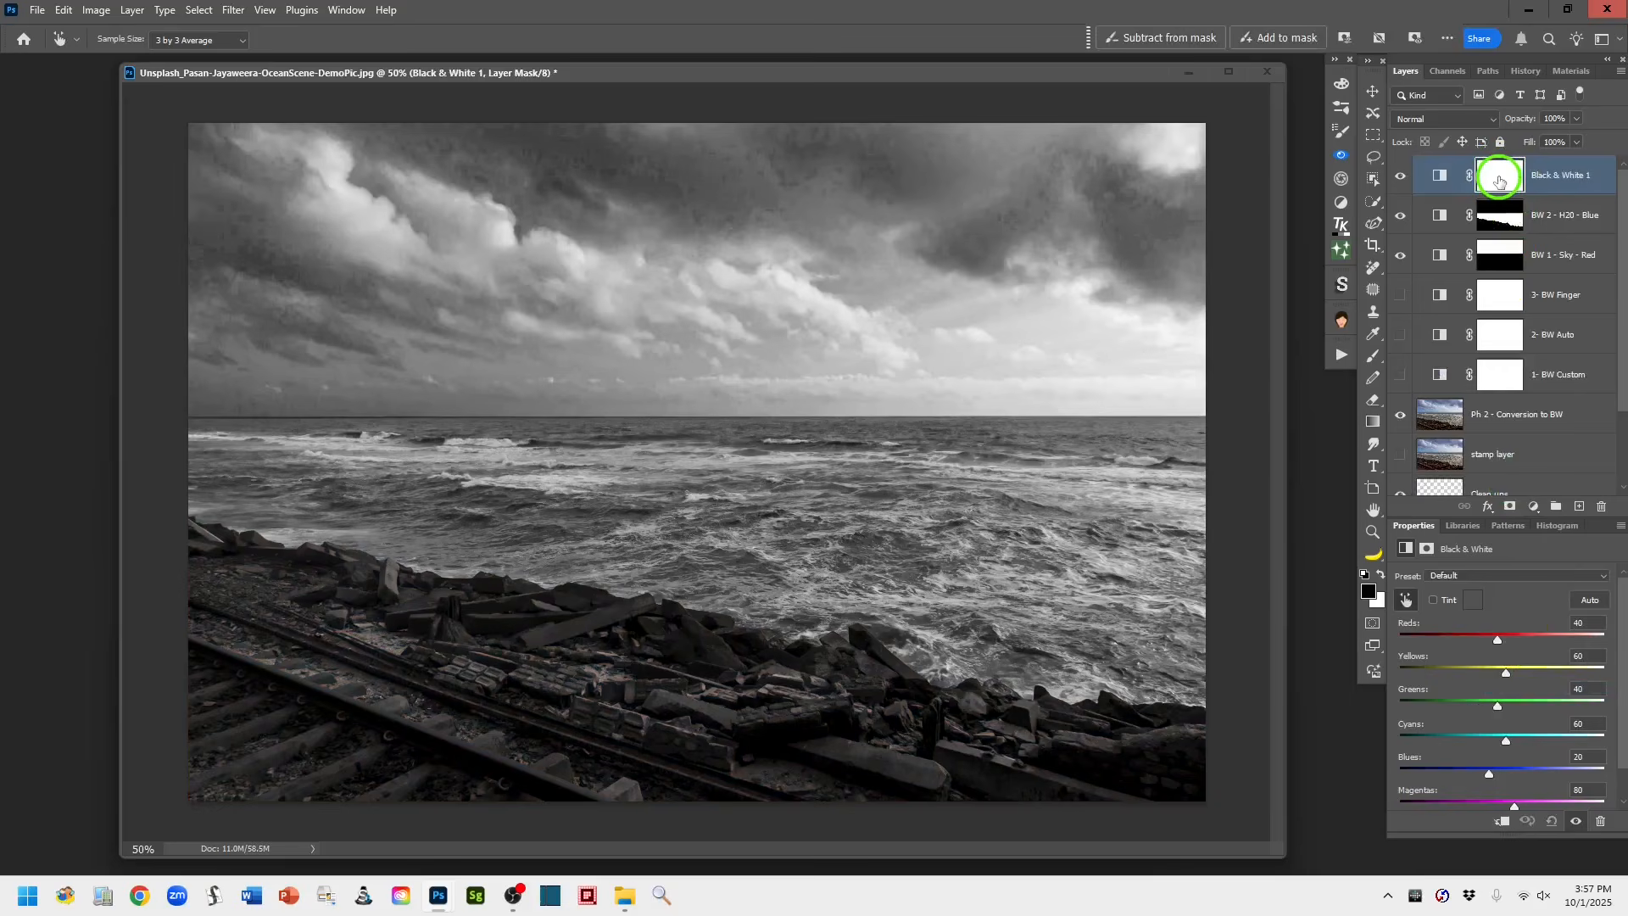
drag(1499, 180, 1604, 509)
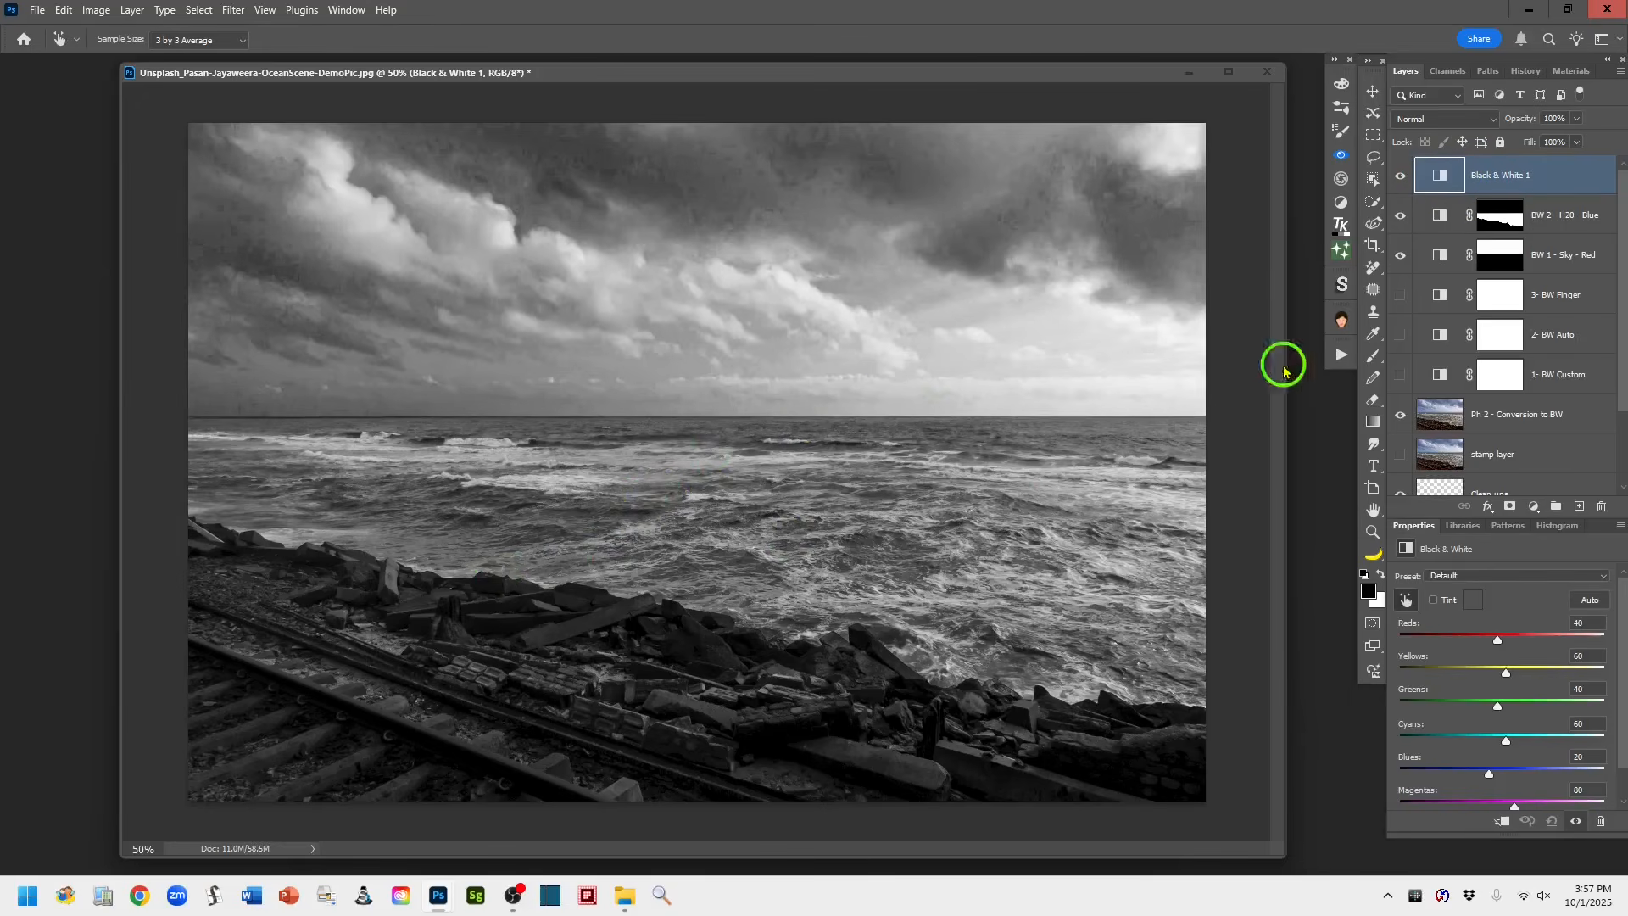
Select the rocks and railway foreground with the Object Selection tool, and extend the selection over the tracks with the Quick Selection tool
click(1372, 181)
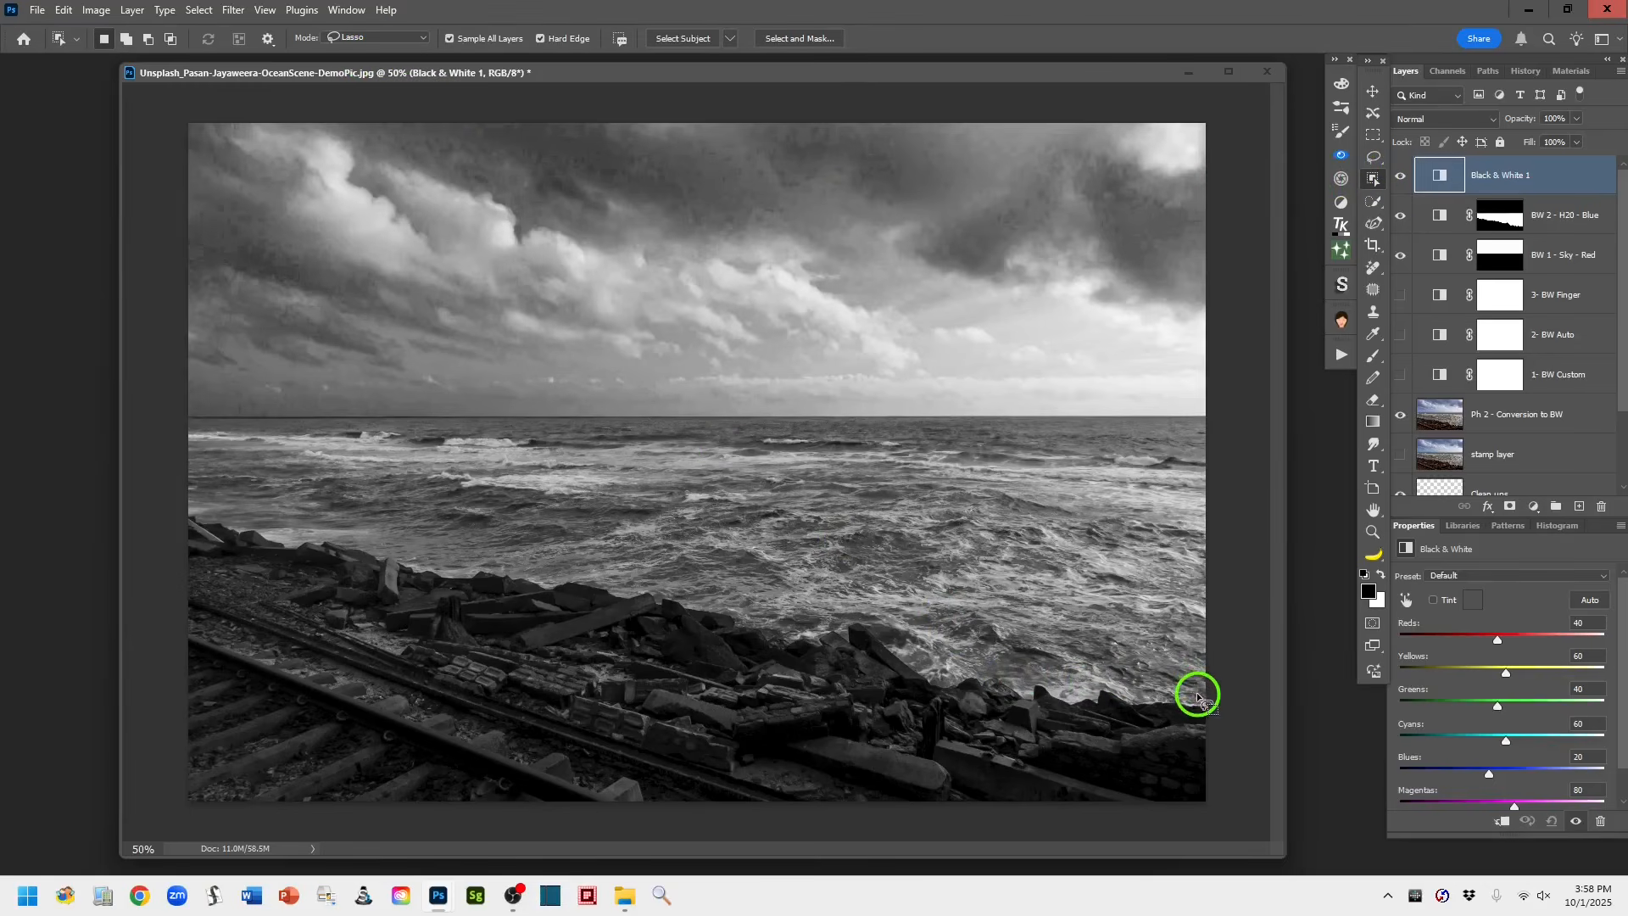
mouse_move(1194, 694)
mouse_down()
mouse_move(915, 645)
mouse_move(879, 601)
mouse_move(740, 601)
mouse_move(681, 574)
mouse_move(355, 531)
mouse_move(256, 474)
mouse_move(173, 474)
mouse_move(137, 527)
mouse_move(148, 802)
mouse_move(233, 848)
mouse_move(423, 887)
mouse_move(653, 908)
mouse_move(1220, 911)
mouse_move(1275, 892)
mouse_move(1320, 762)
mouse_move(1323, 686)
mouse_move(1240, 681)
mouse_up()
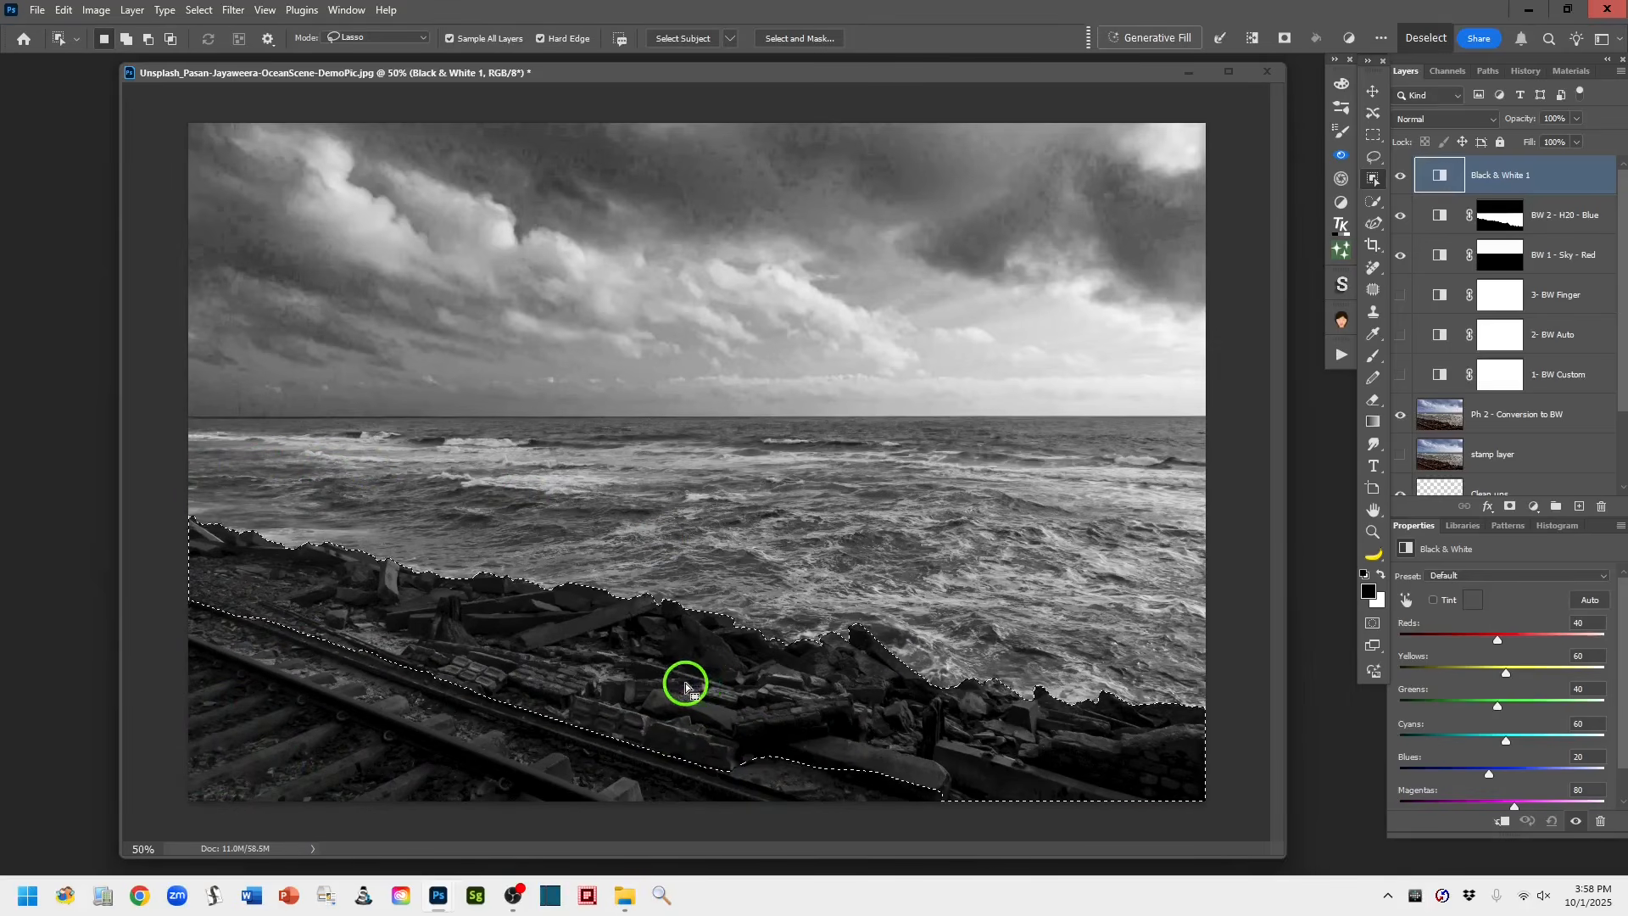
click(1375, 204)
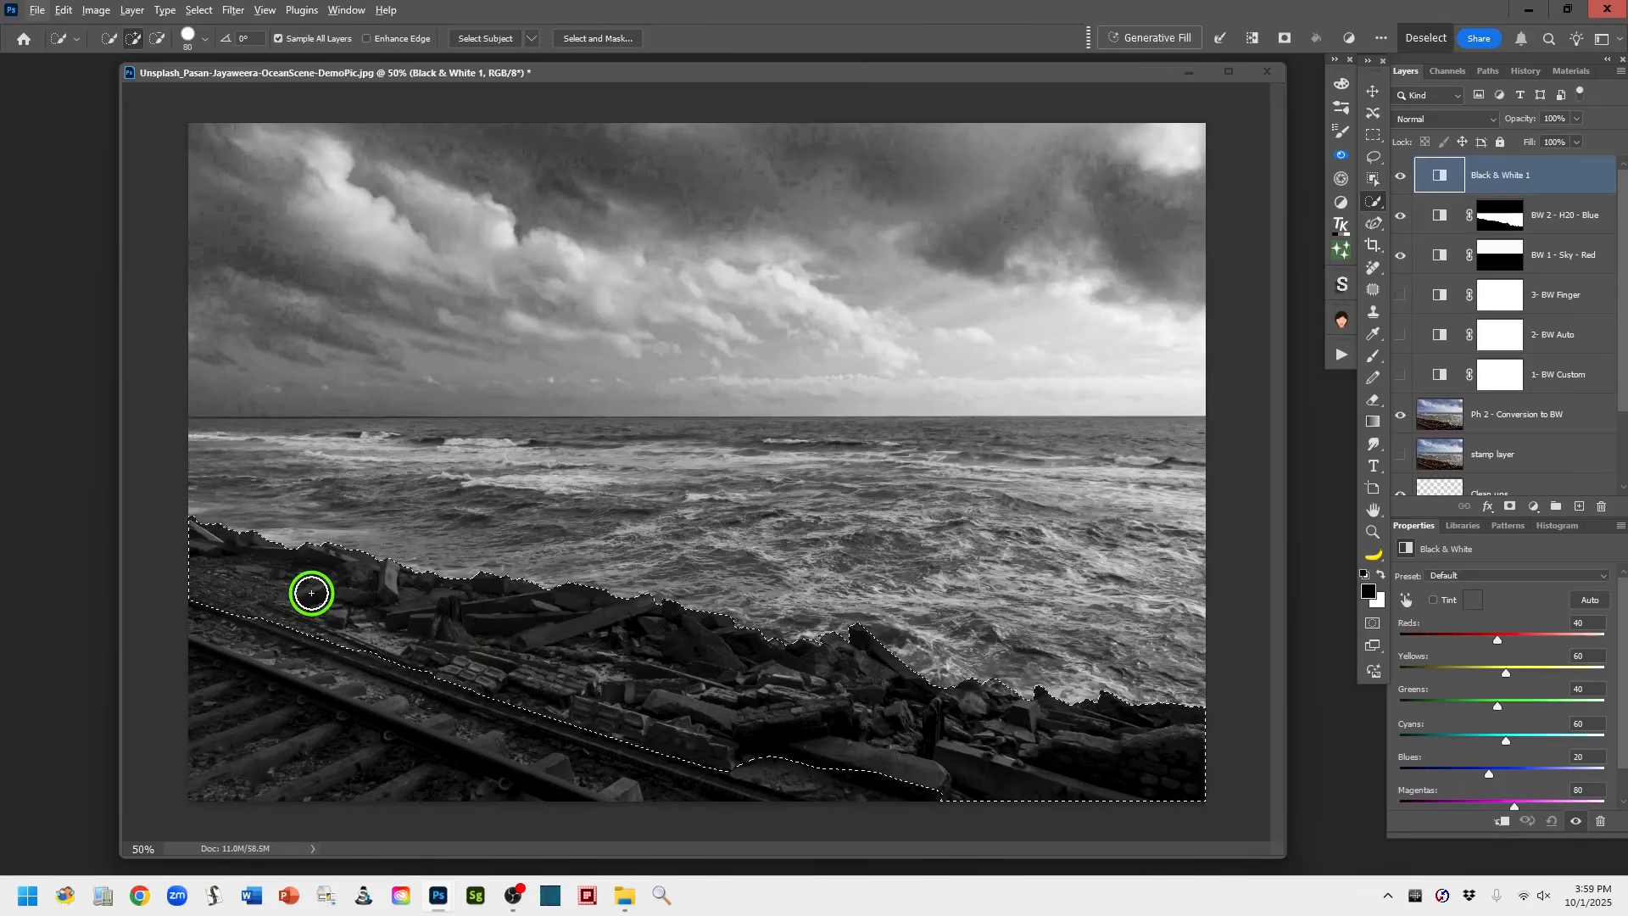
mouse_move(272, 643)
mouse_down()
mouse_move(215, 758)
mouse_move(271, 636)
mouse_move(346, 620)
mouse_move(250, 762)
mouse_move(318, 653)
mouse_up()
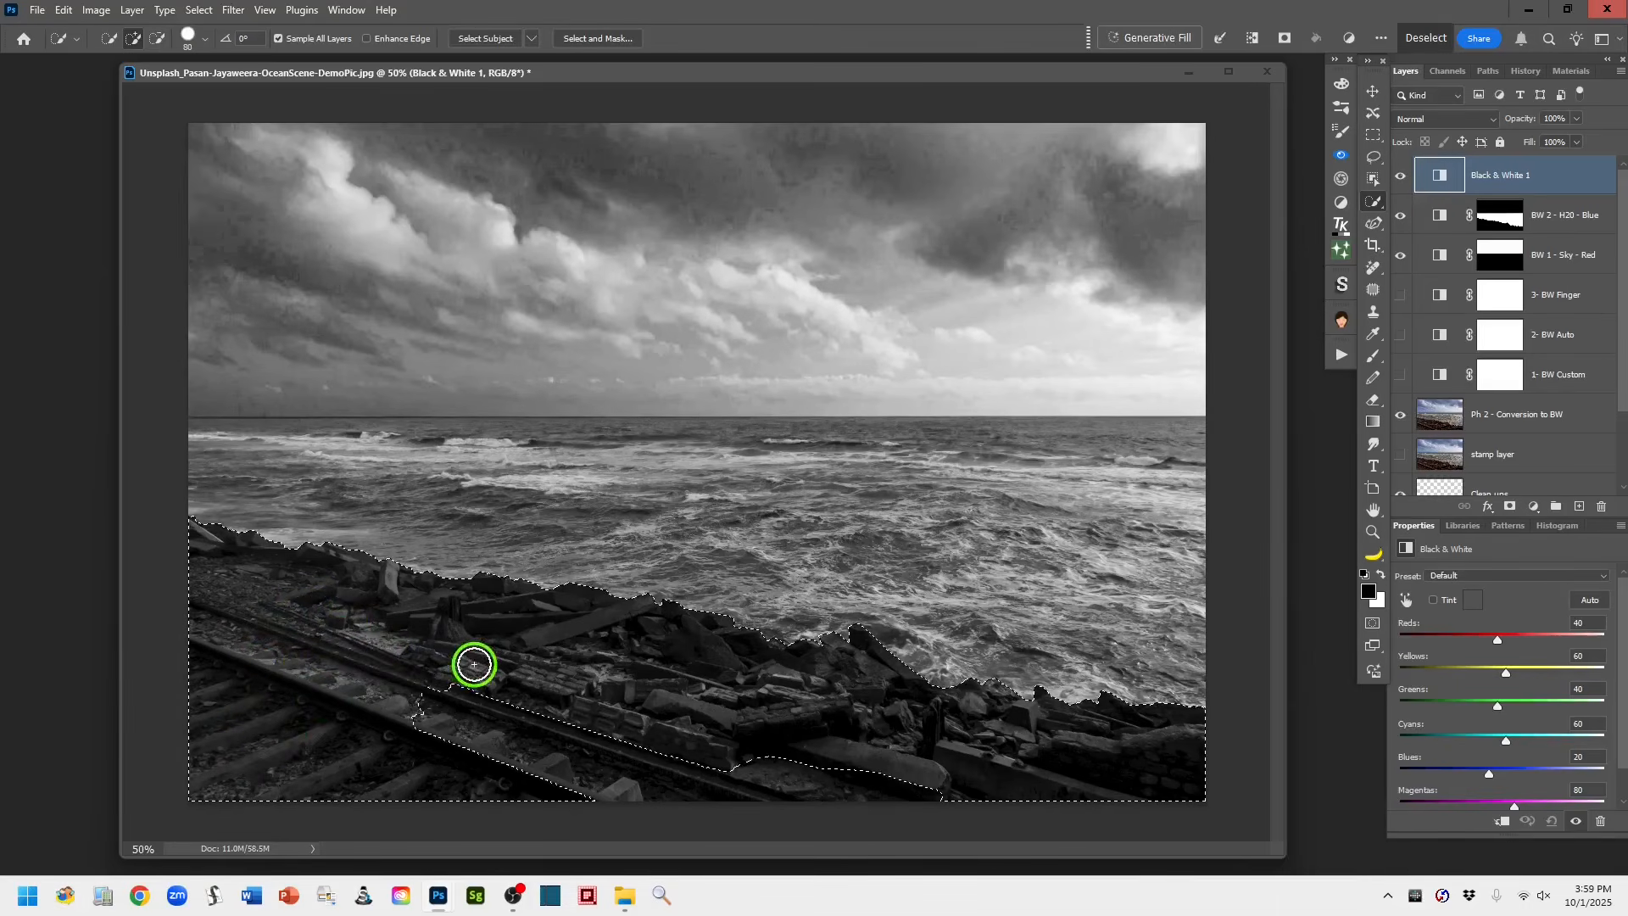
drag(474, 664, 446, 677)
drag(559, 665, 613, 686)
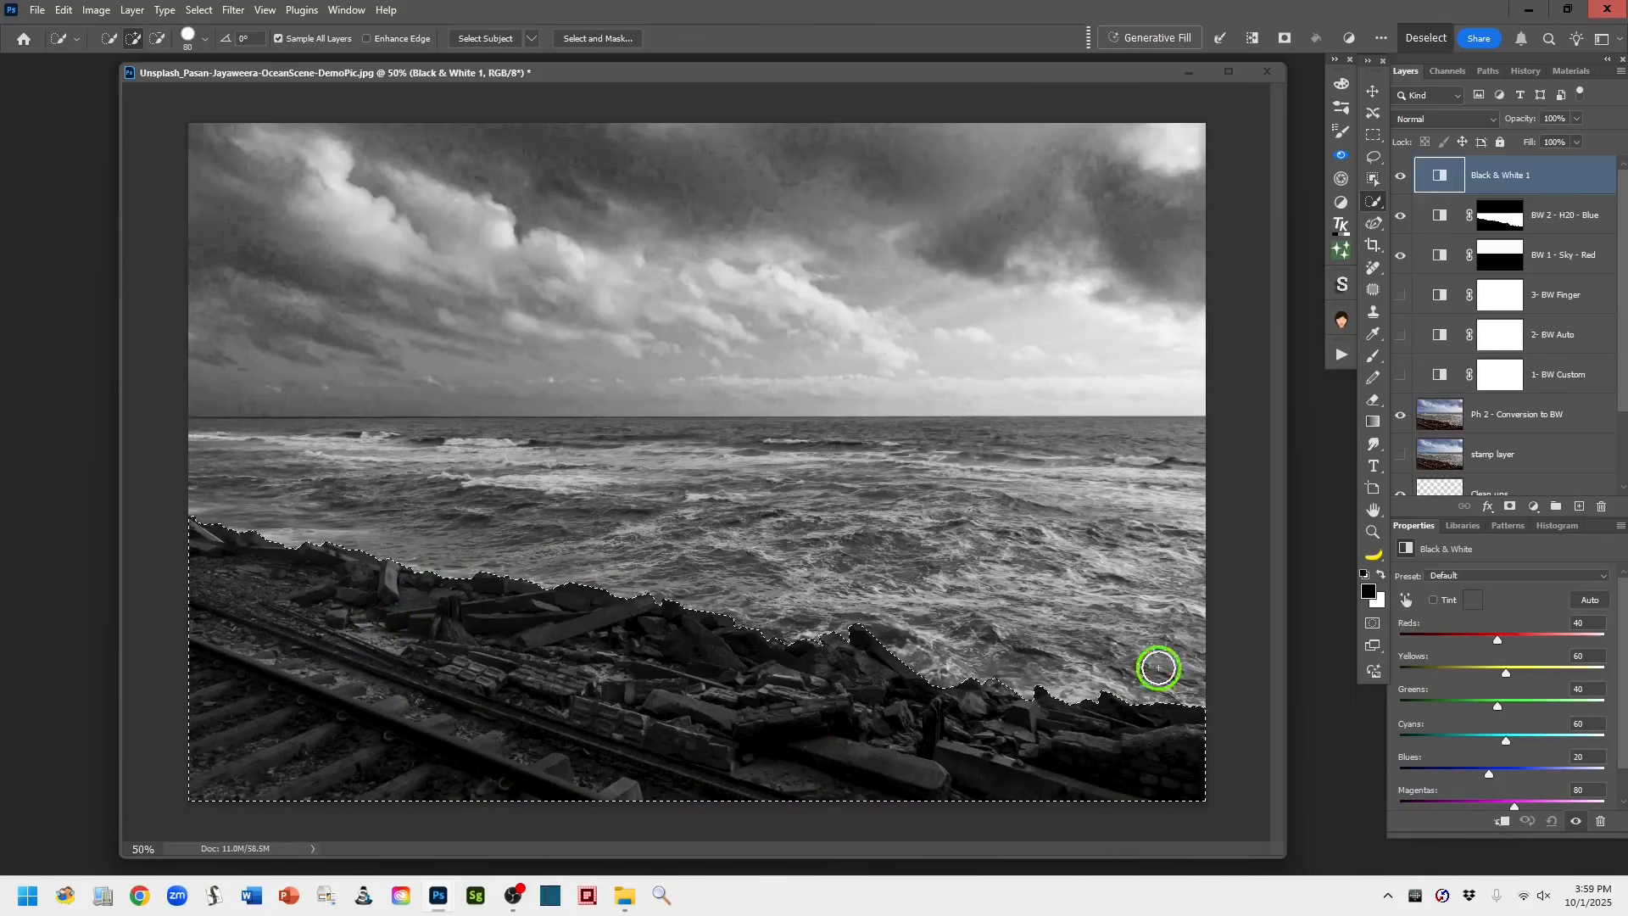
Turn the foreground selection into a layer mask on the new Black & White adjustment and inspect the mask on its own
click(1511, 508)
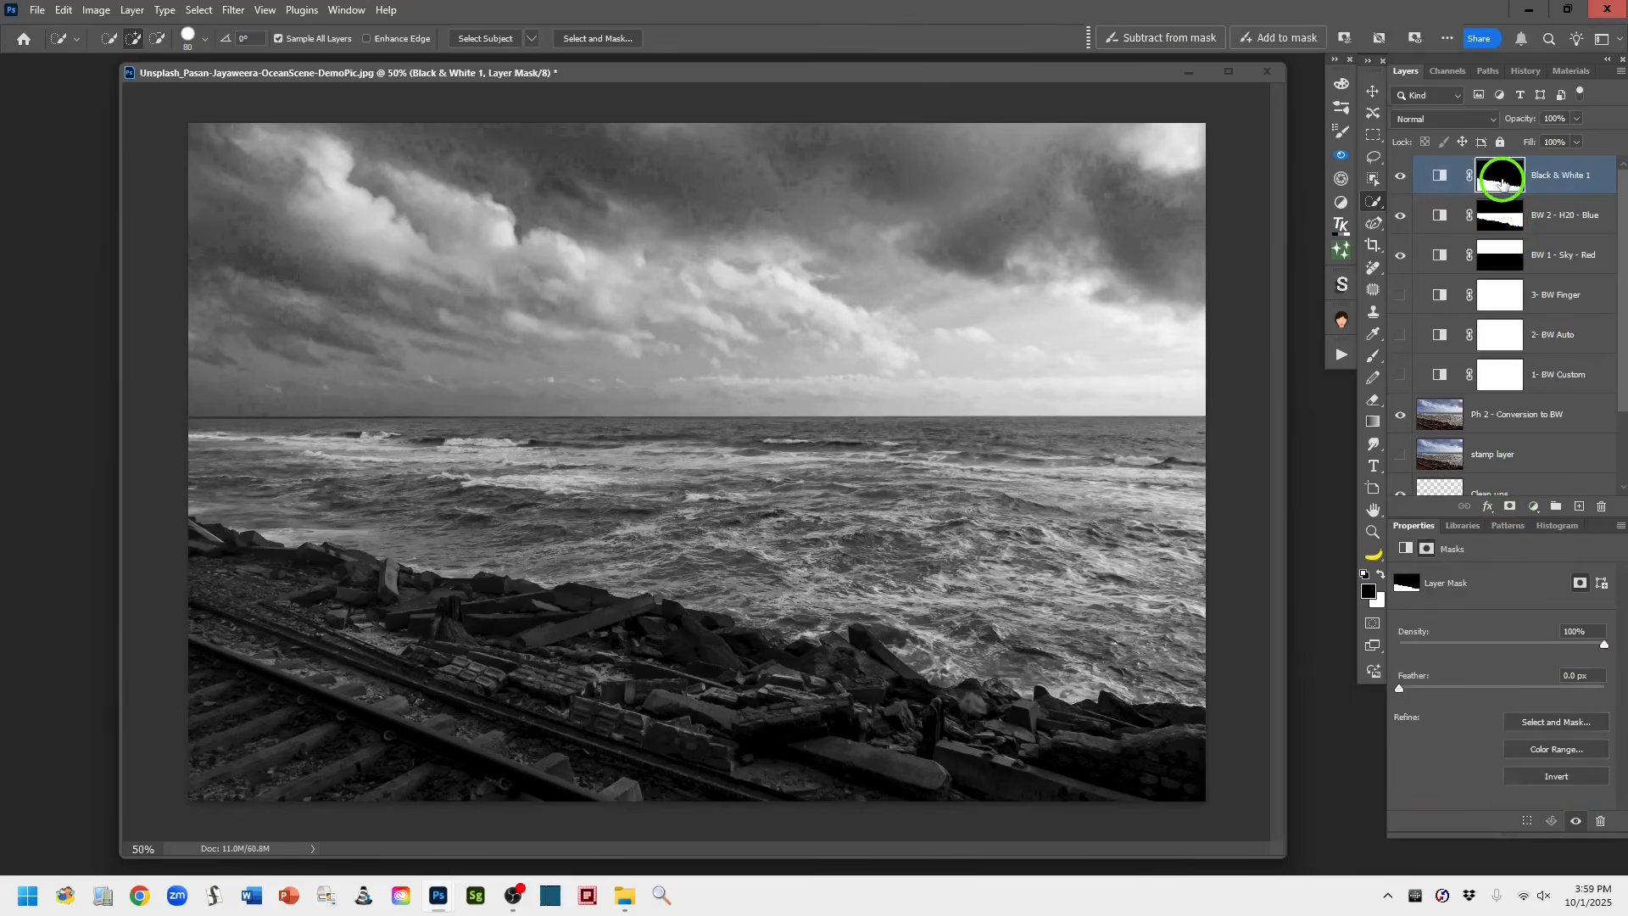
alt+click(1501, 182)
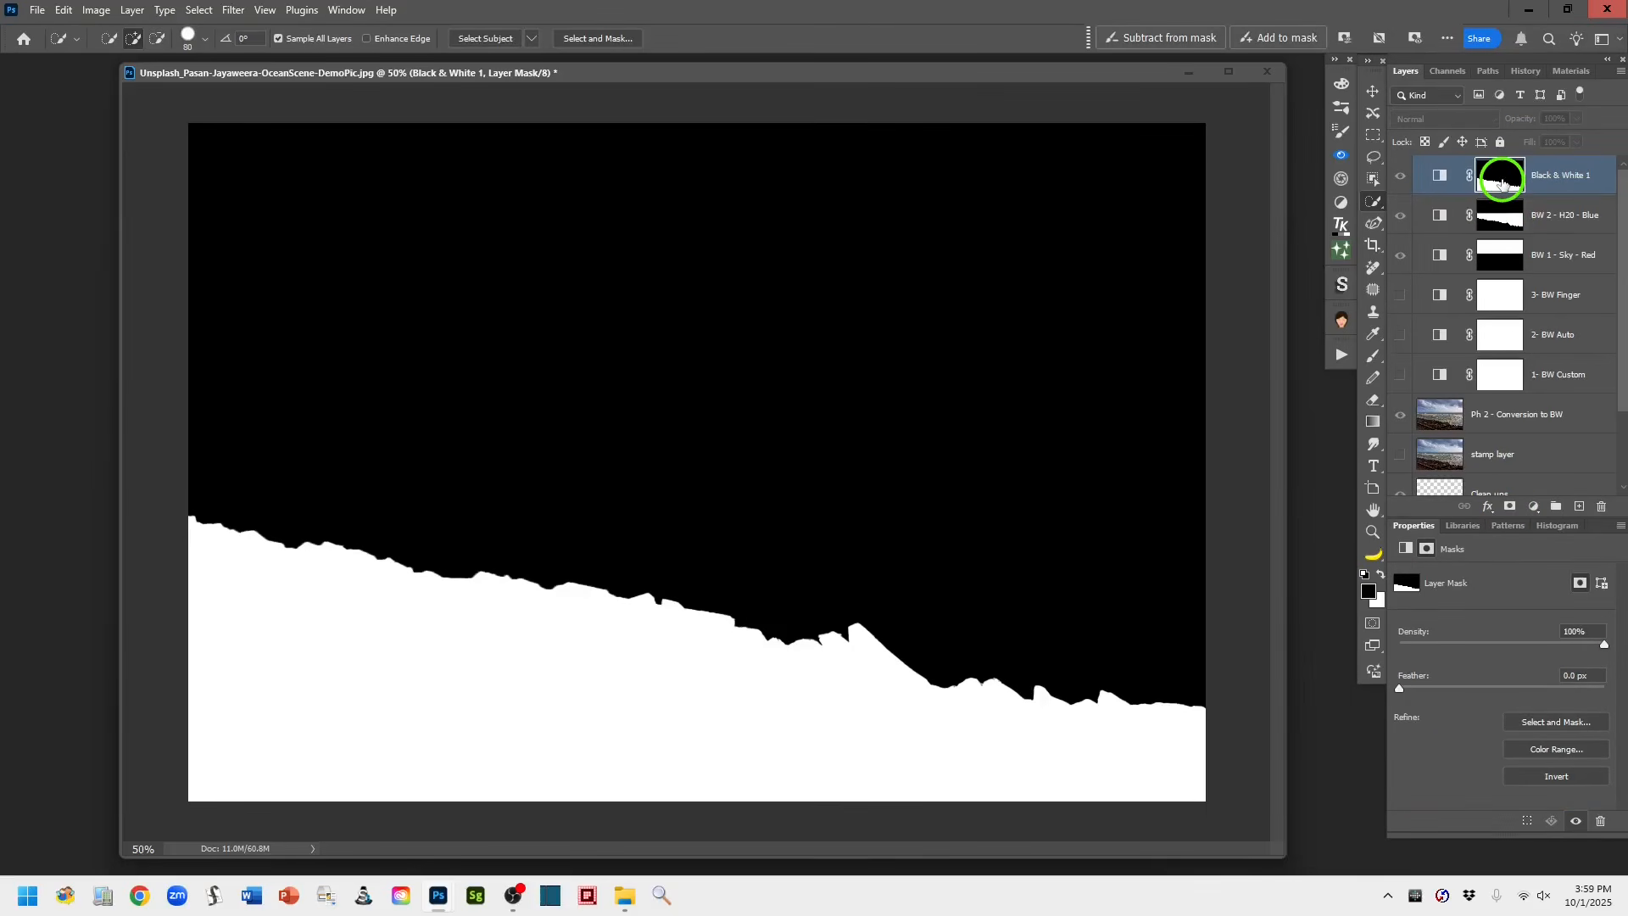
alt+click(1501, 183)
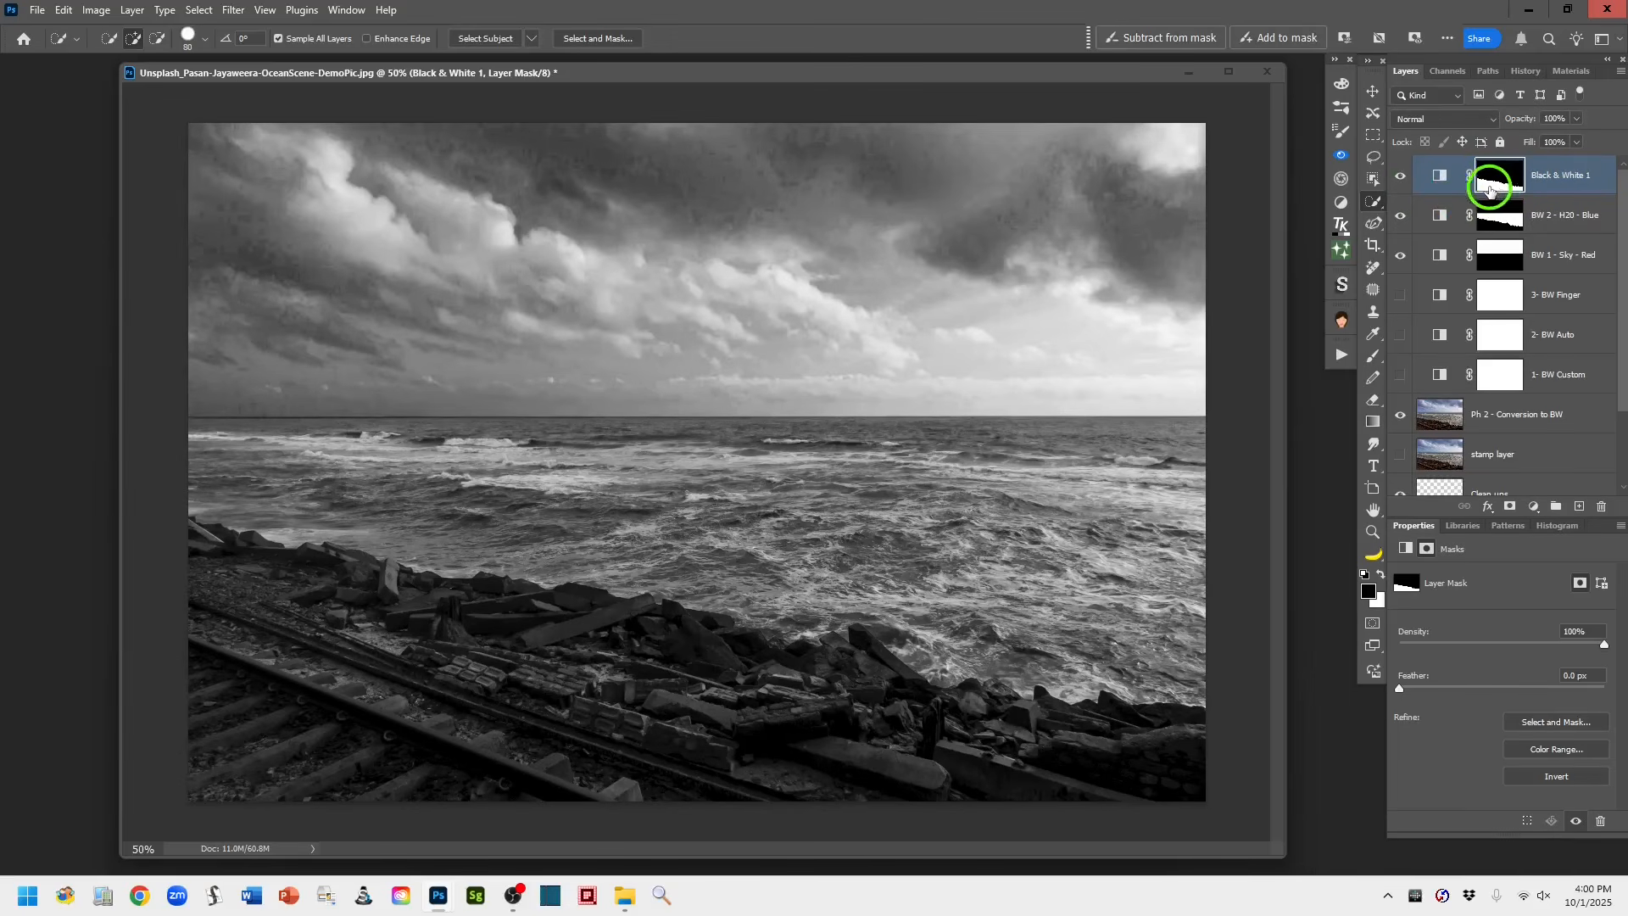
click(1373, 157)
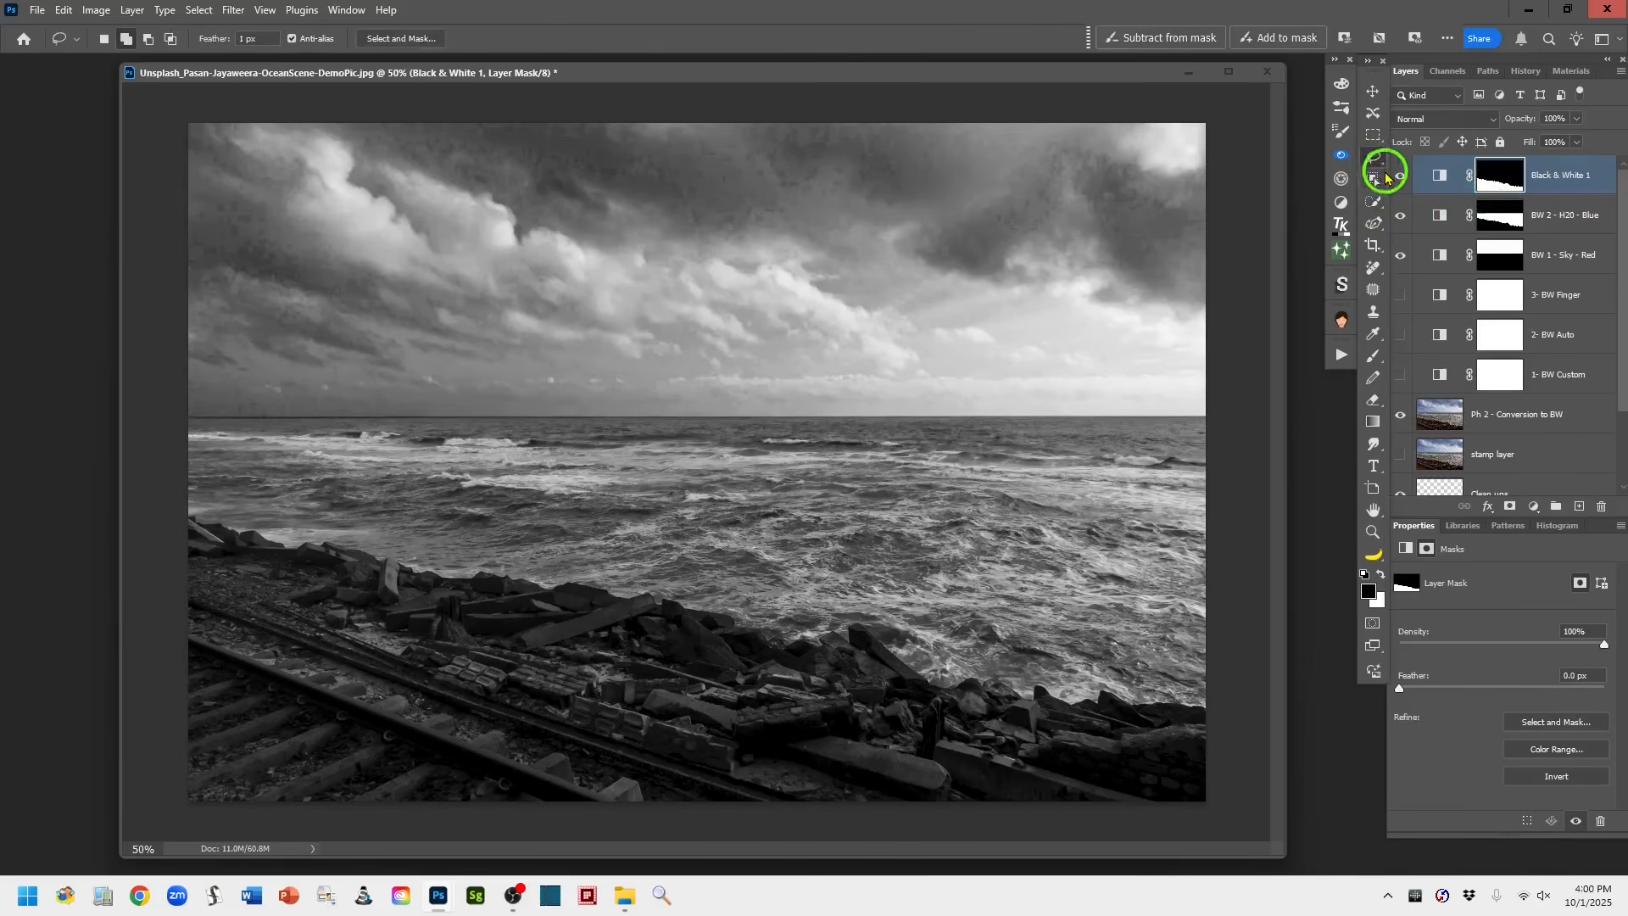
Apply the Maximum Black preset to the foreground's Black & White adjustment and rename the layer BW 3 -R/R - Max Blk
click(1439, 177)
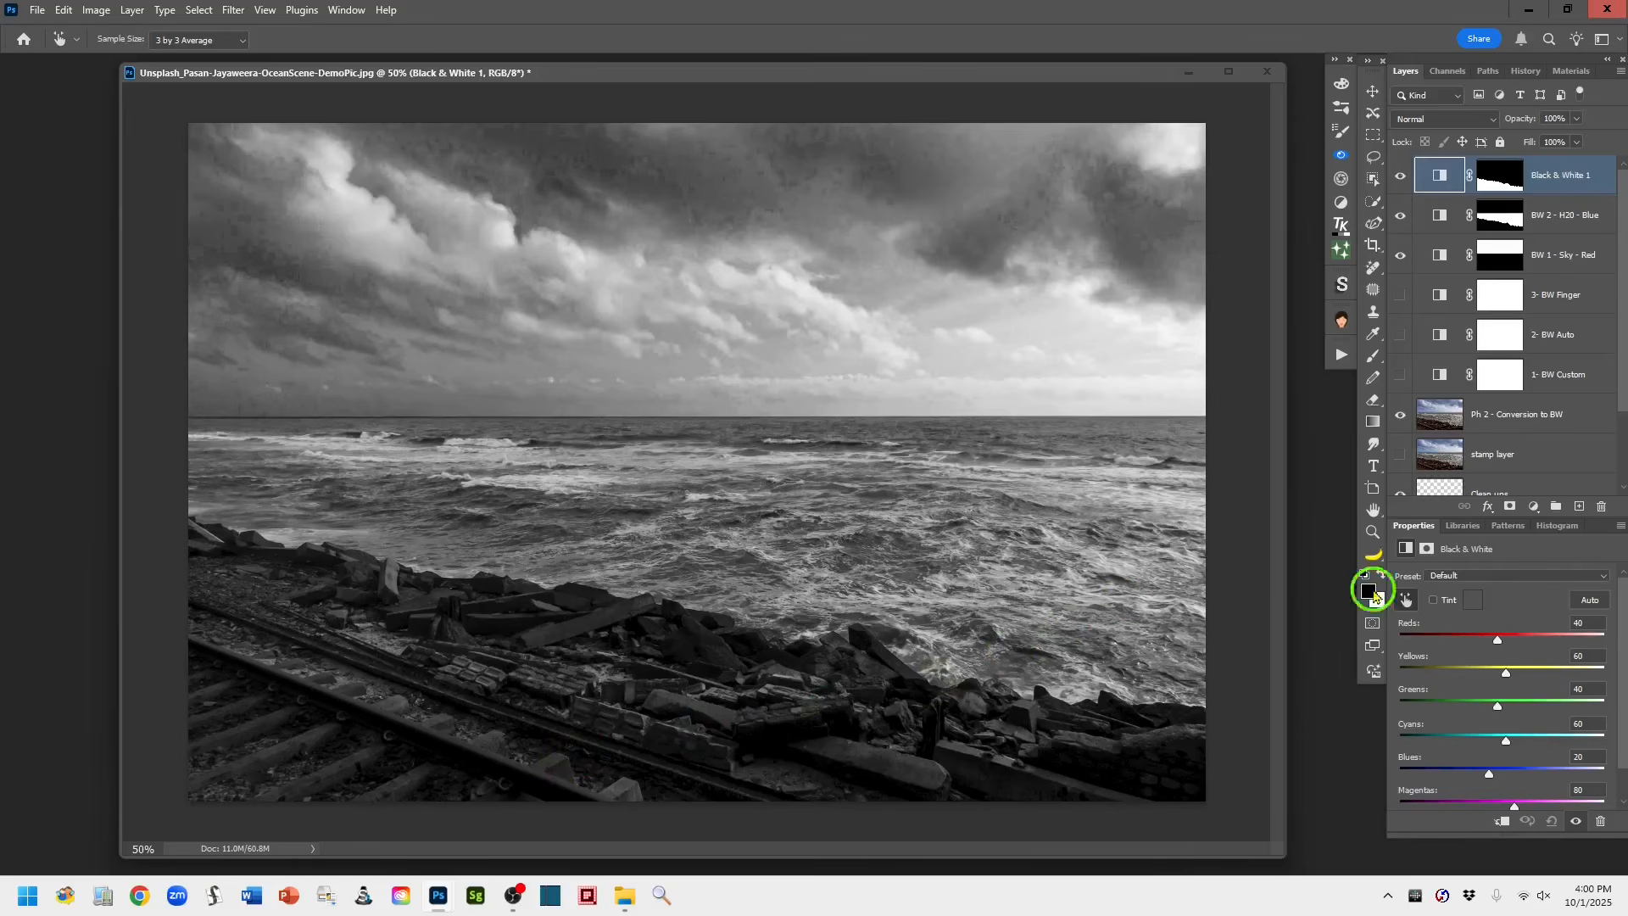
click(1603, 577)
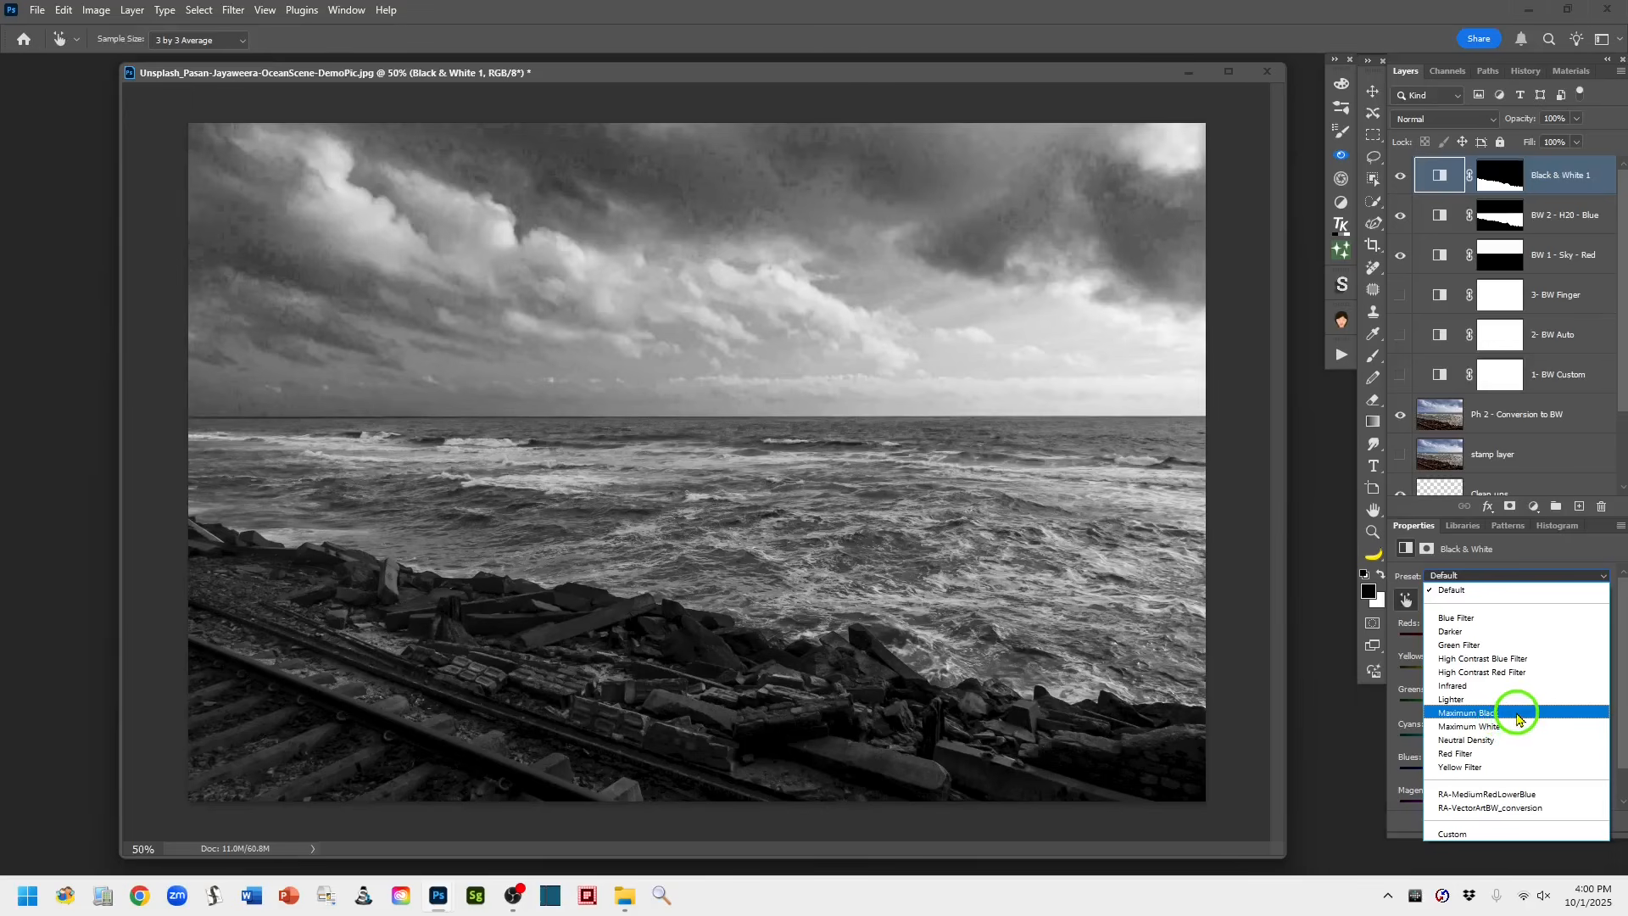
click(1515, 715)
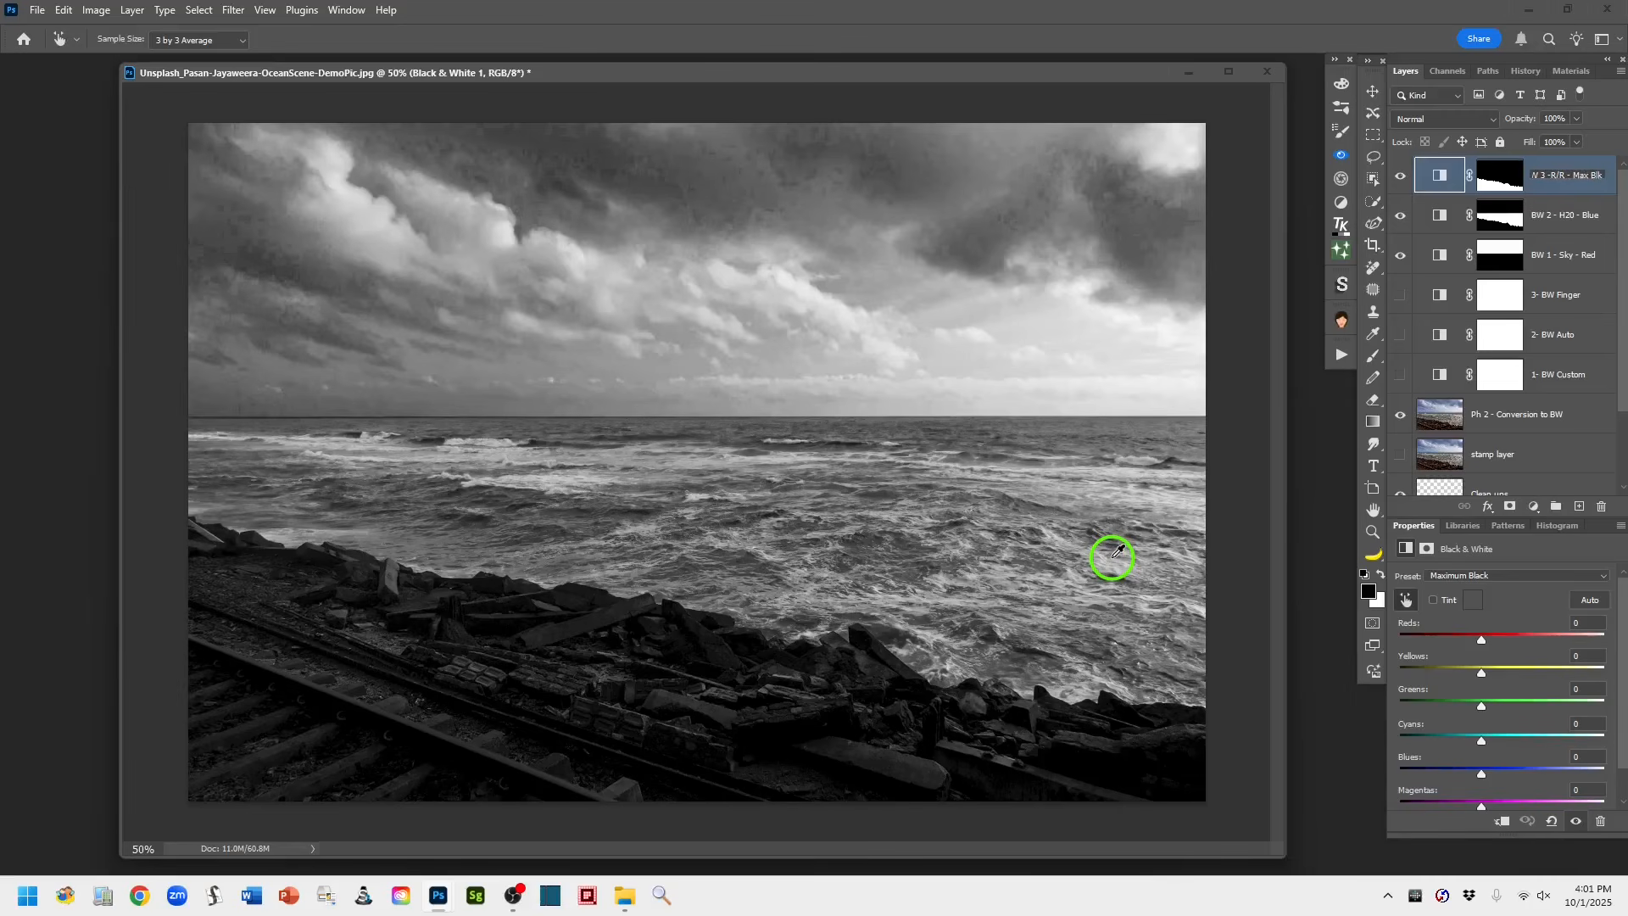
key(Return)
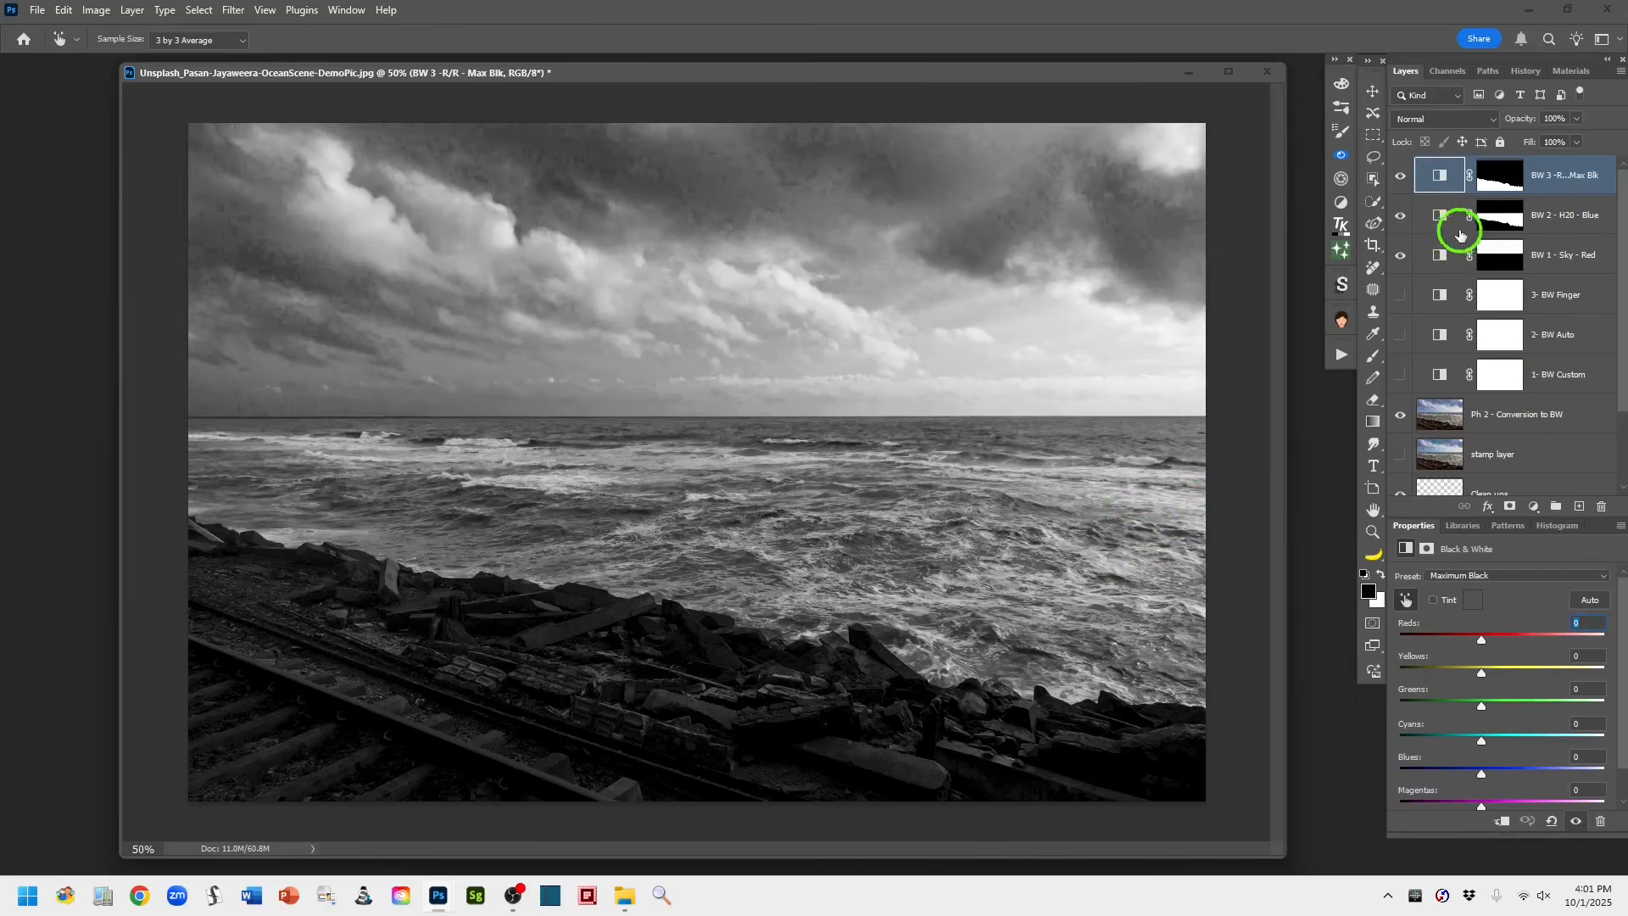
Group the layers from BW 3 -R/R - Max Blk down to Ph 2 - Conversion to BW, and name the group Ph 2 - Conversion to BW
click(1401, 294)
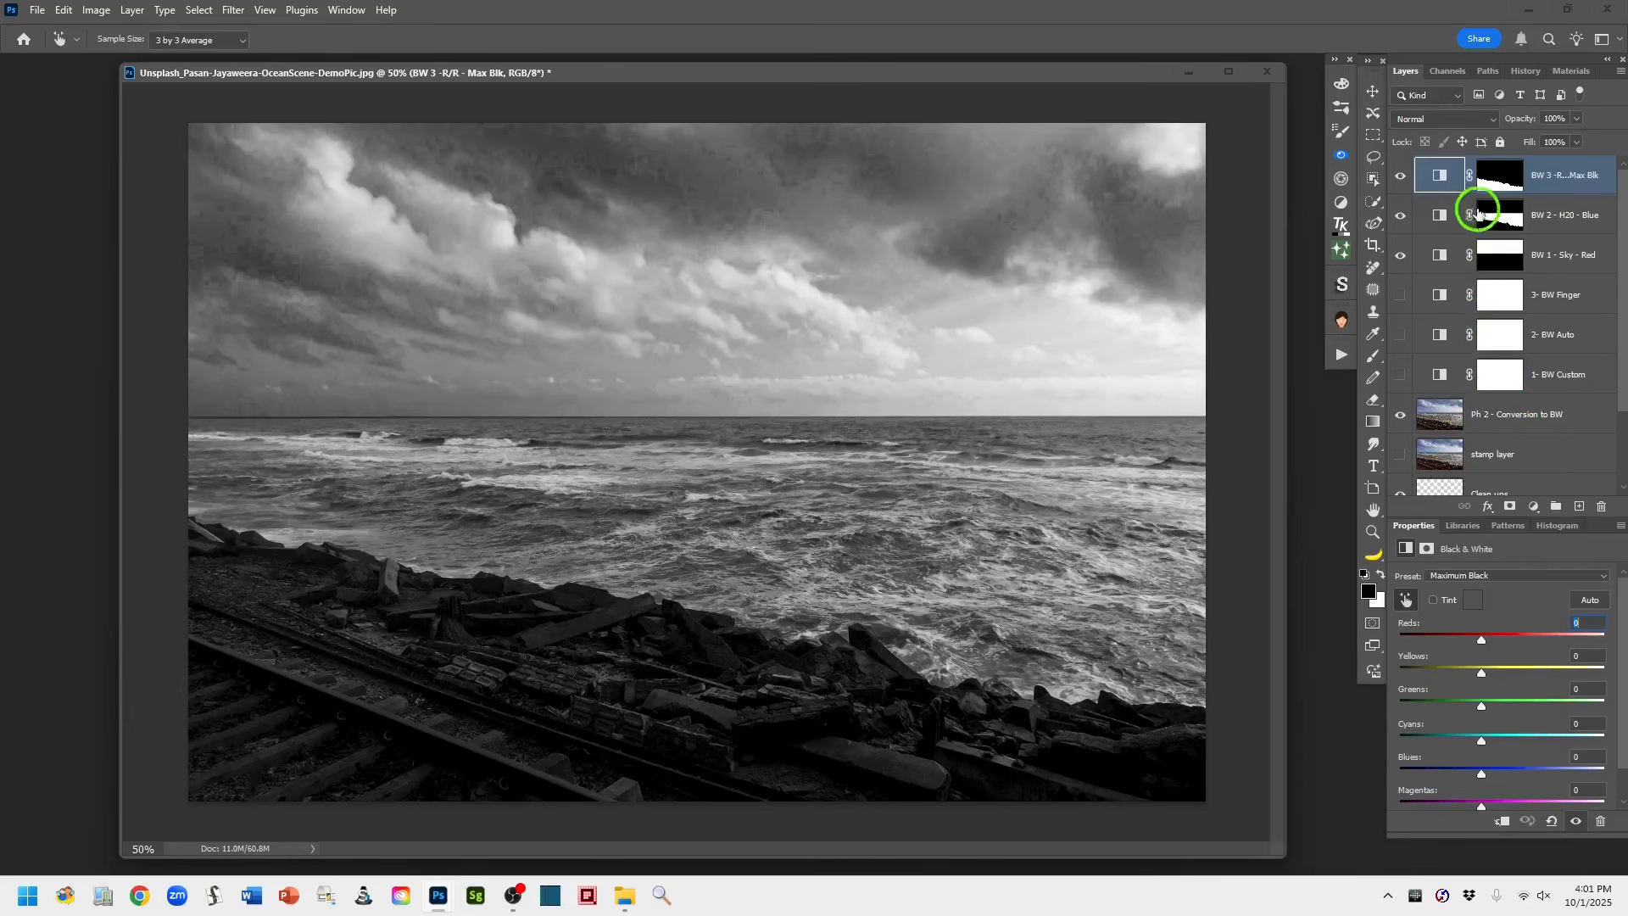
shift+click(1442, 413)
click(1556, 506)
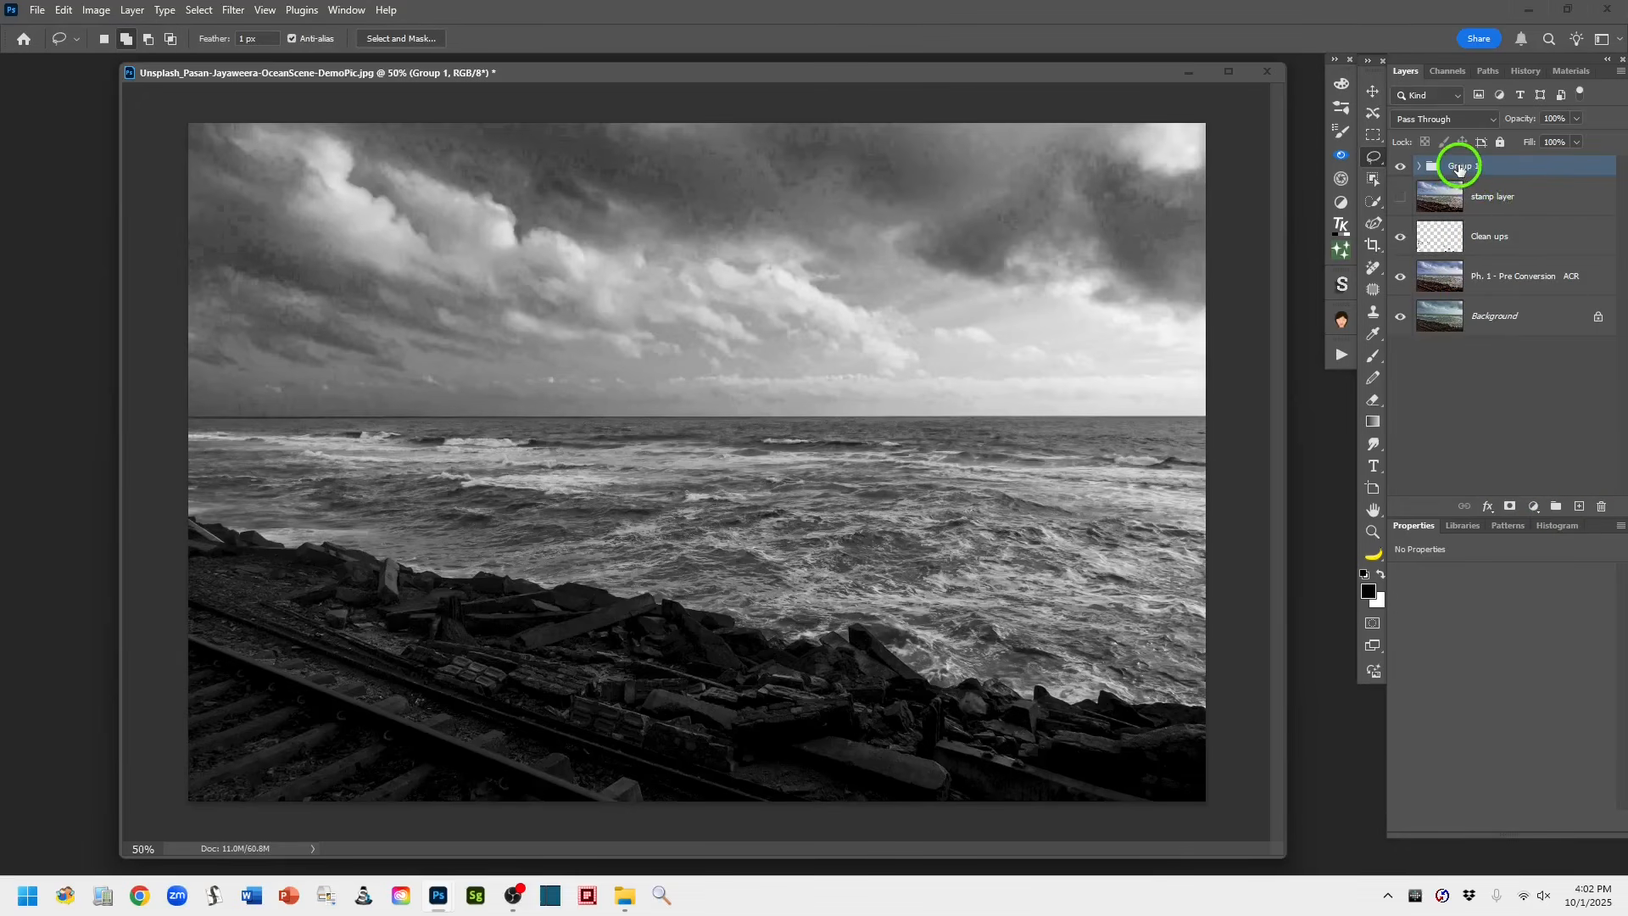
double_click(1459, 167)
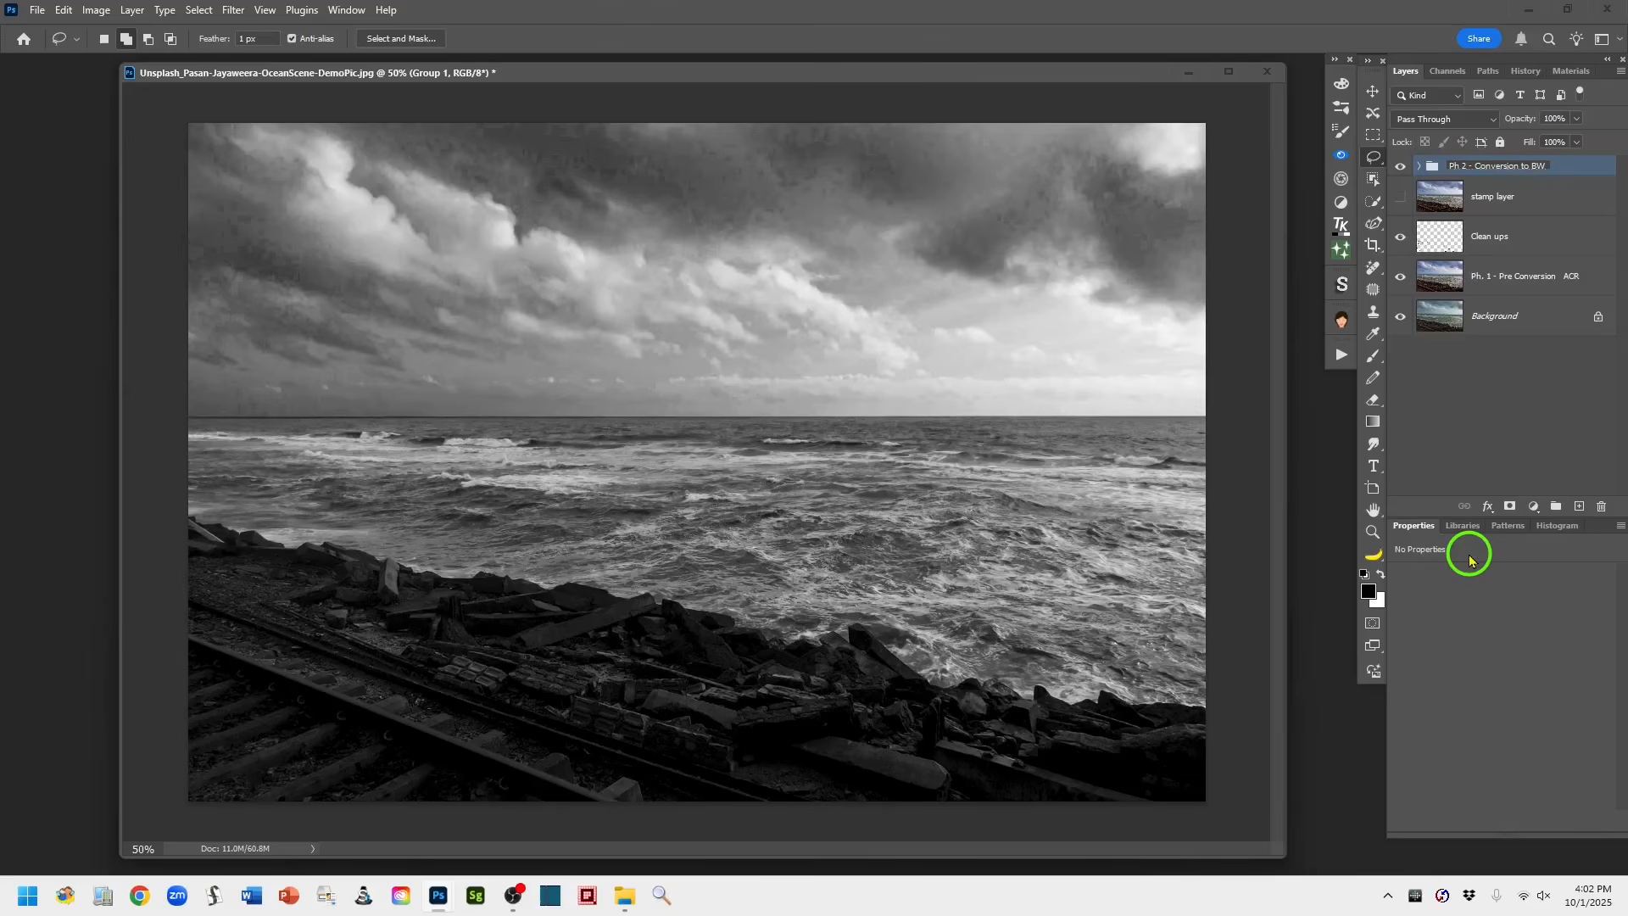
key(Return)
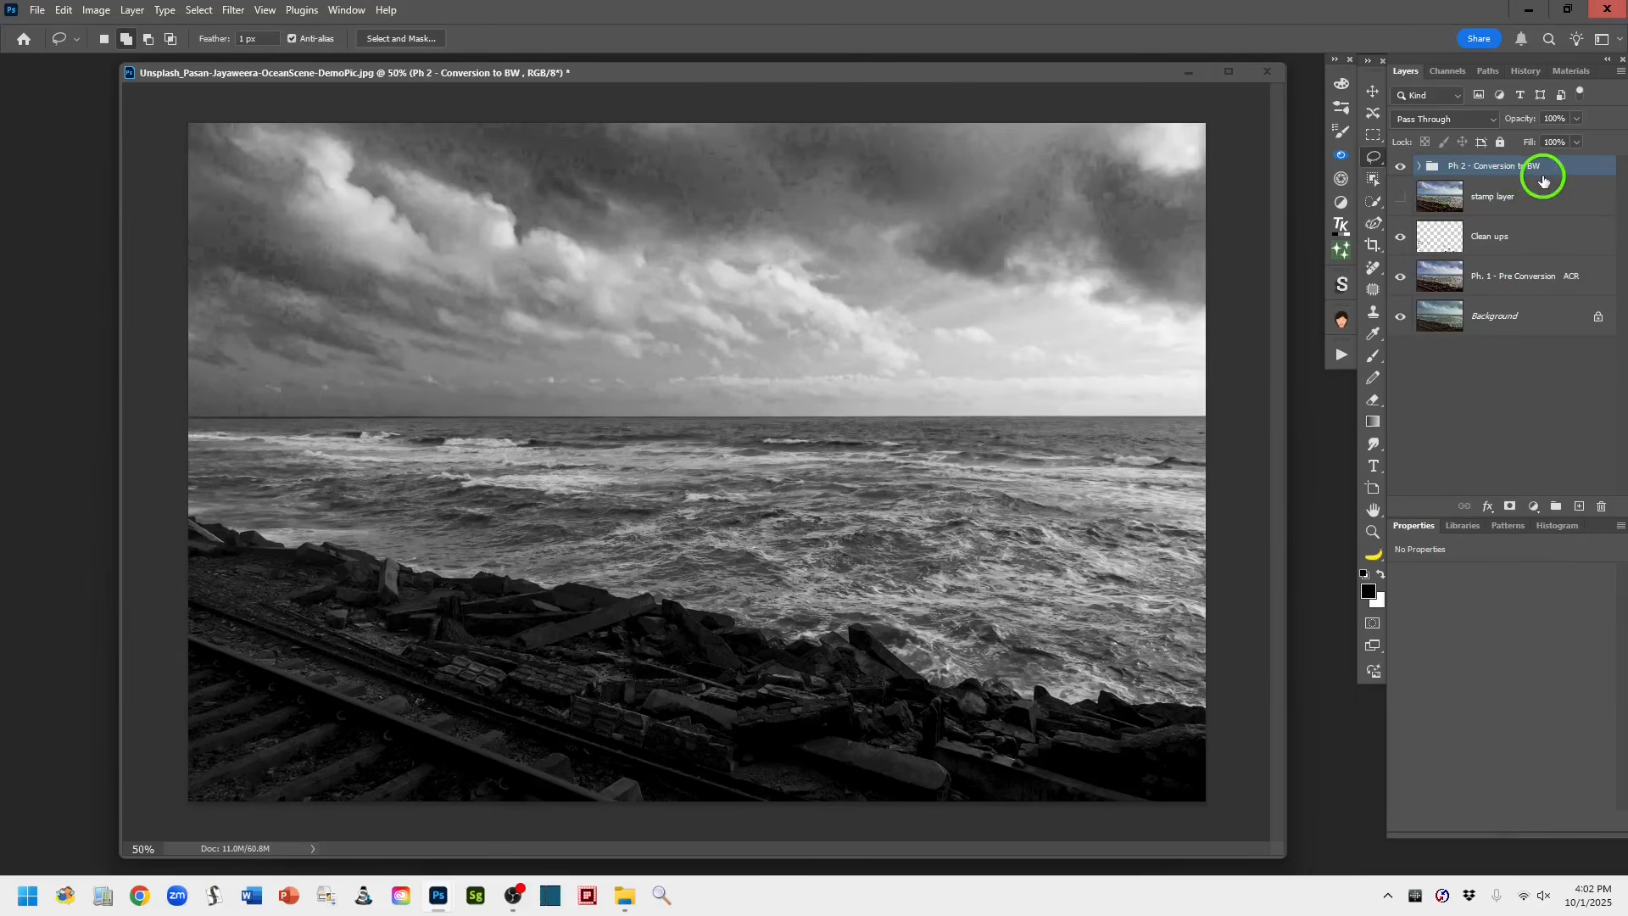
Review the layers inside the Ph 2 - Conversion to BW group and compare the black-and-white result with the original Background layer
click(1419, 167)
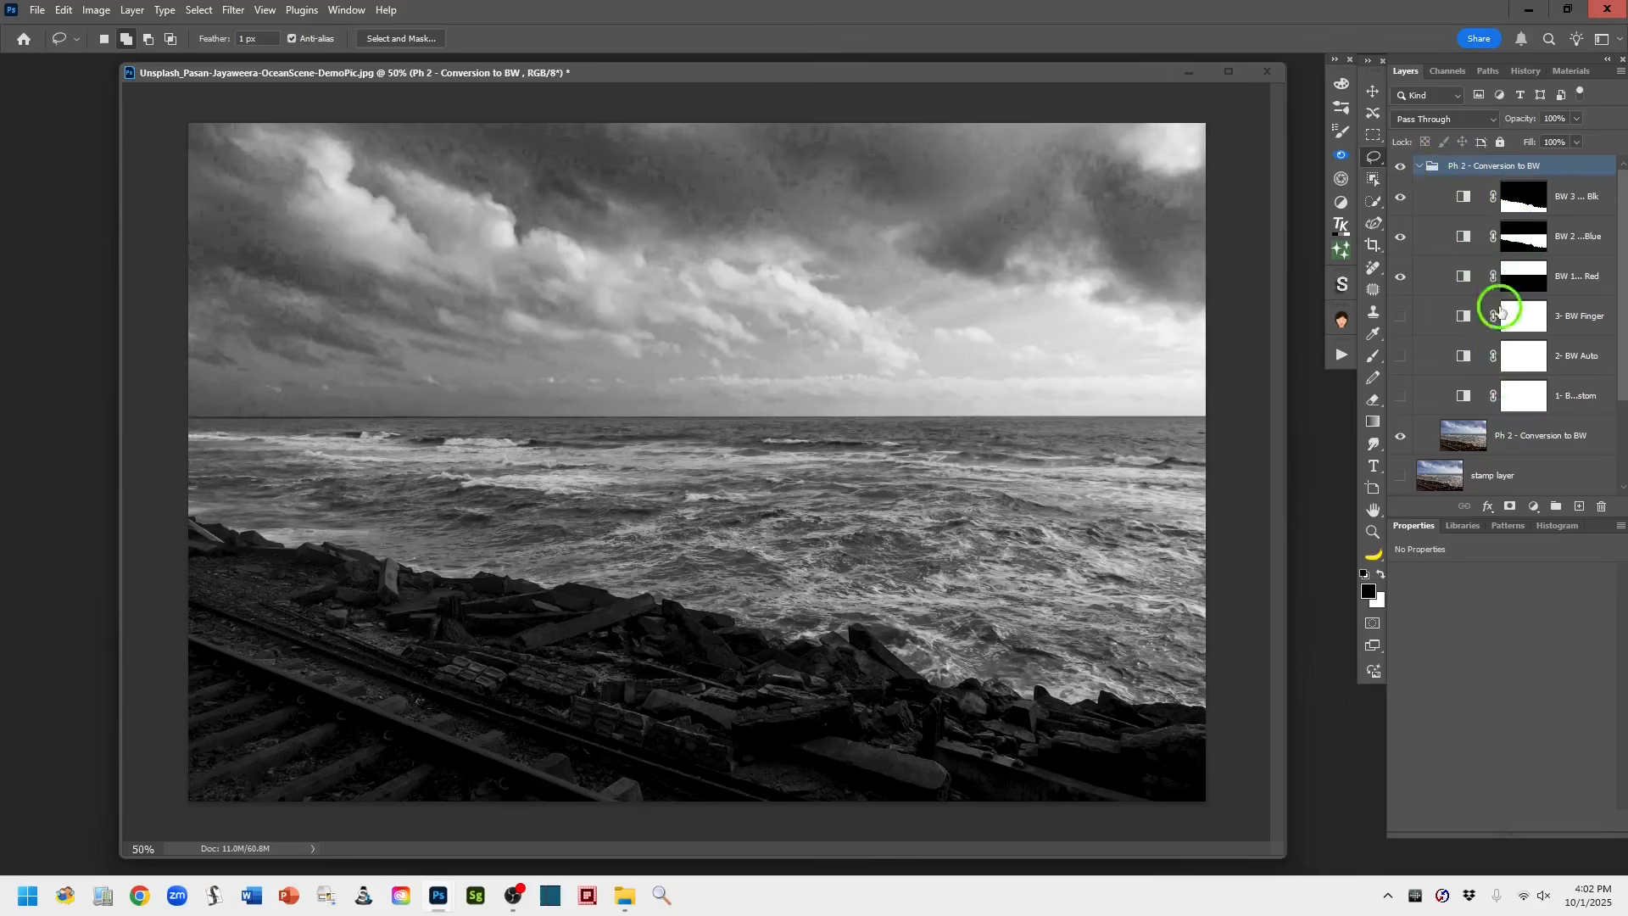
click(1419, 166)
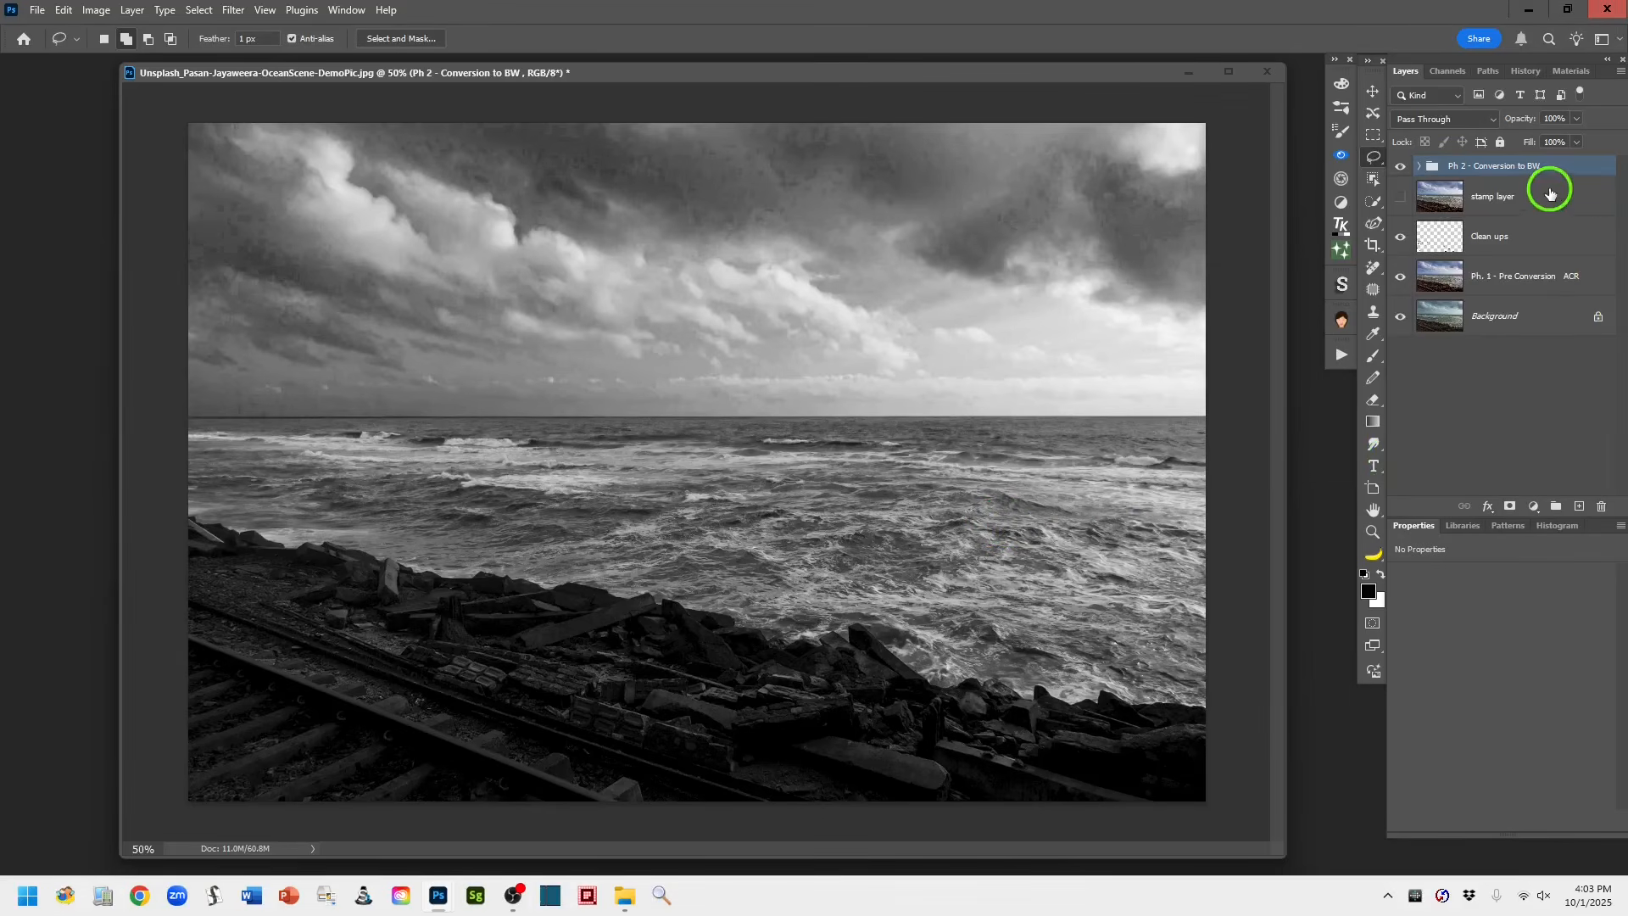
click(1420, 169)
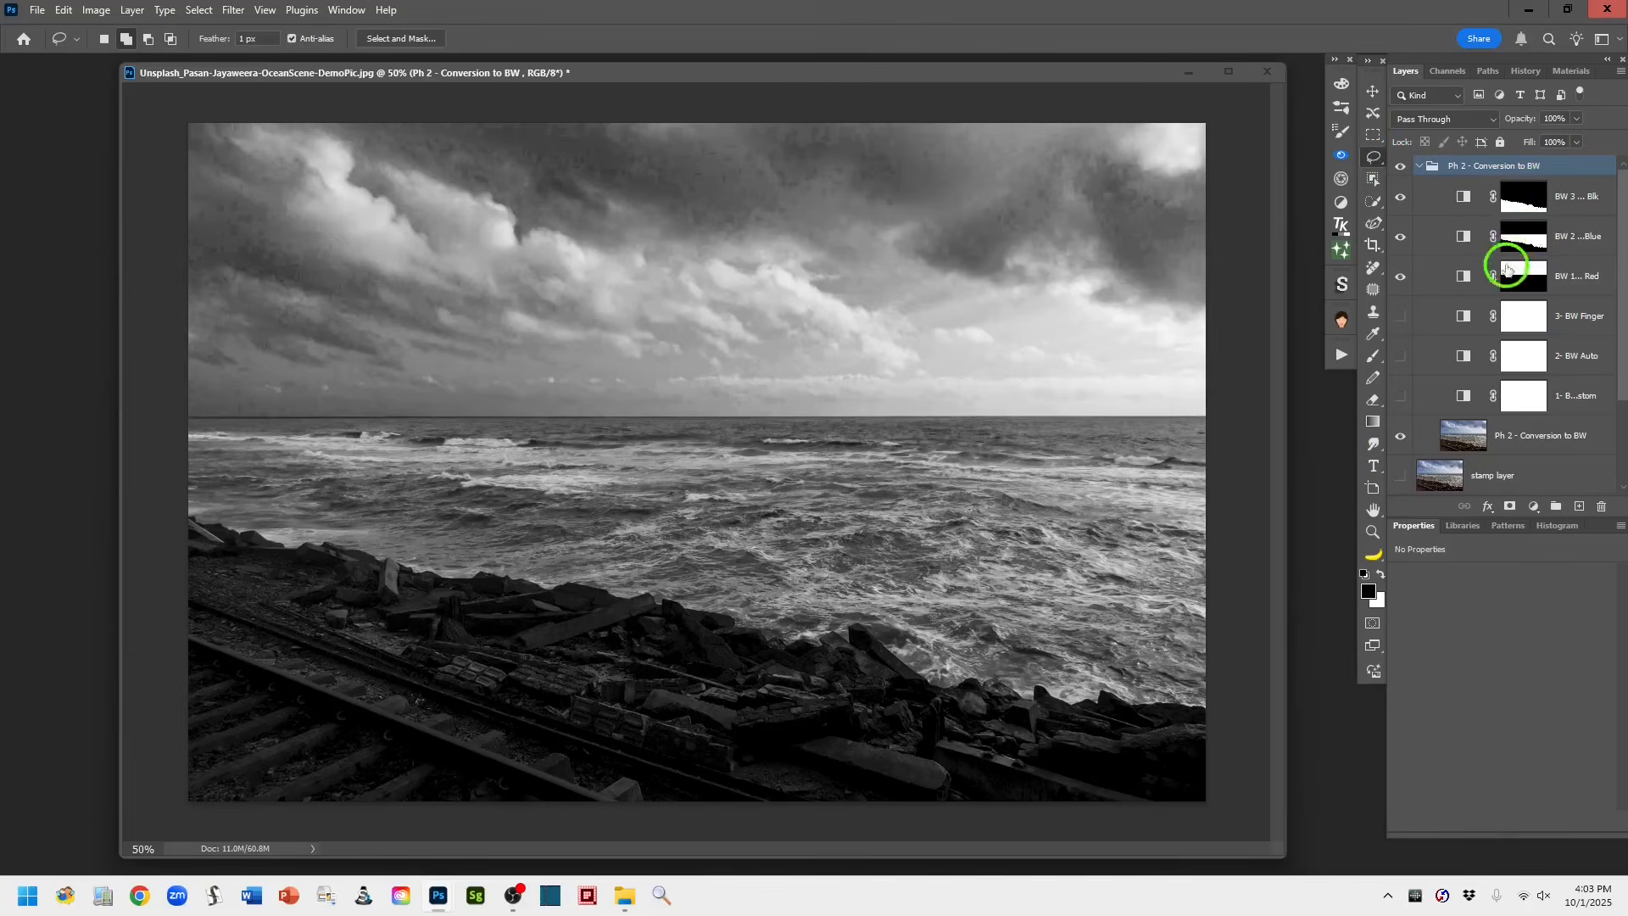
click(1419, 168)
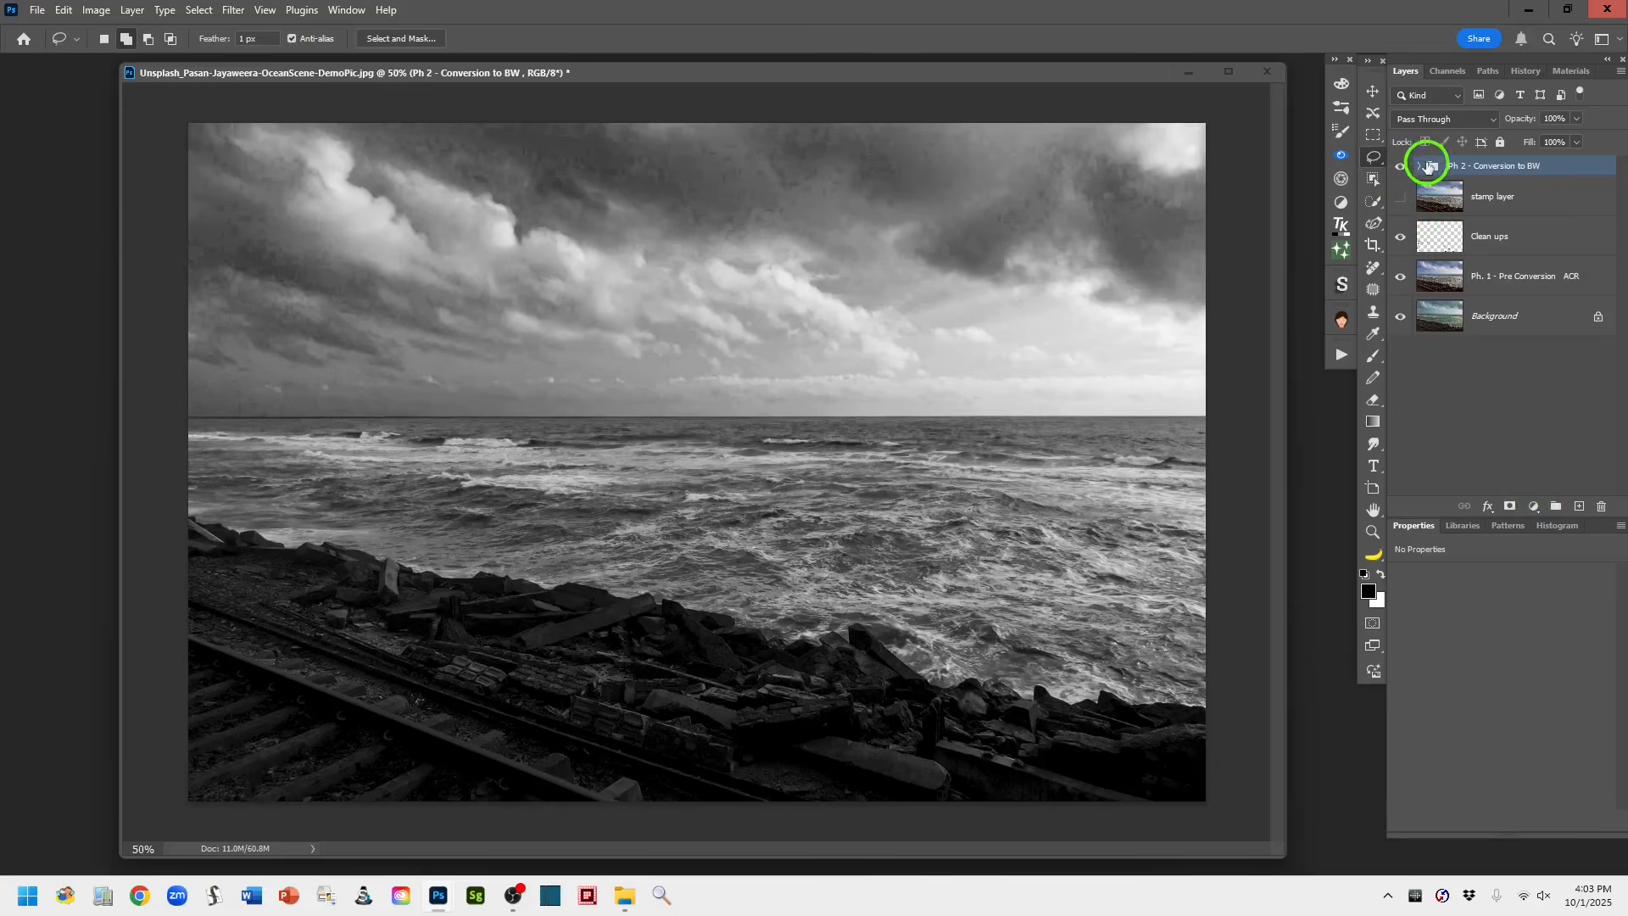
click(1421, 166)
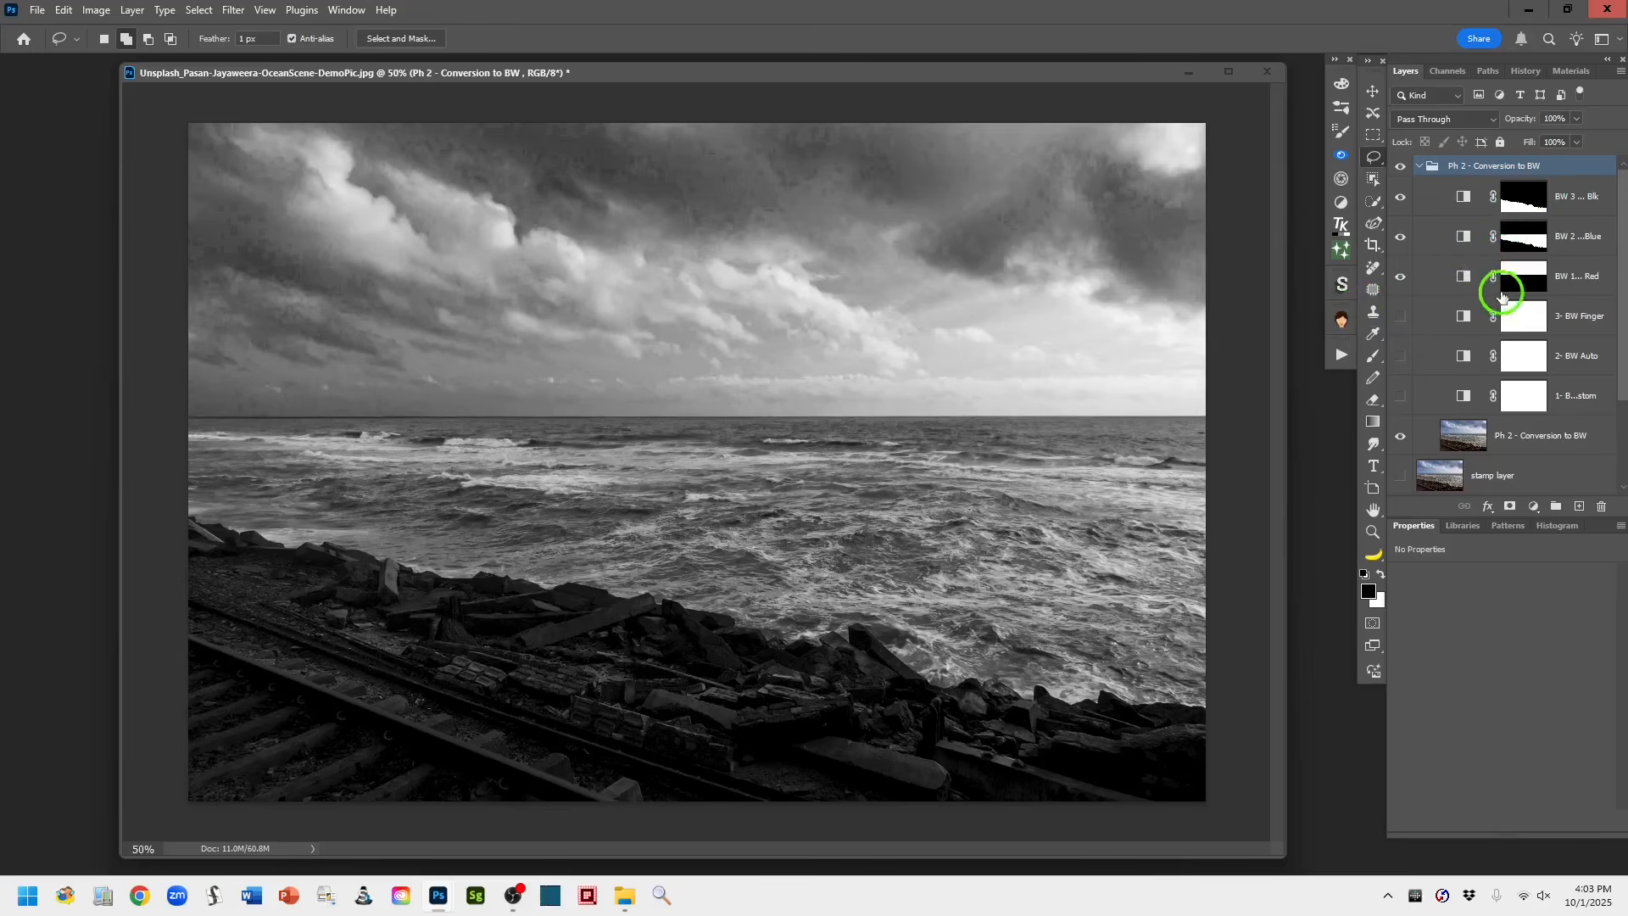
click(1418, 166)
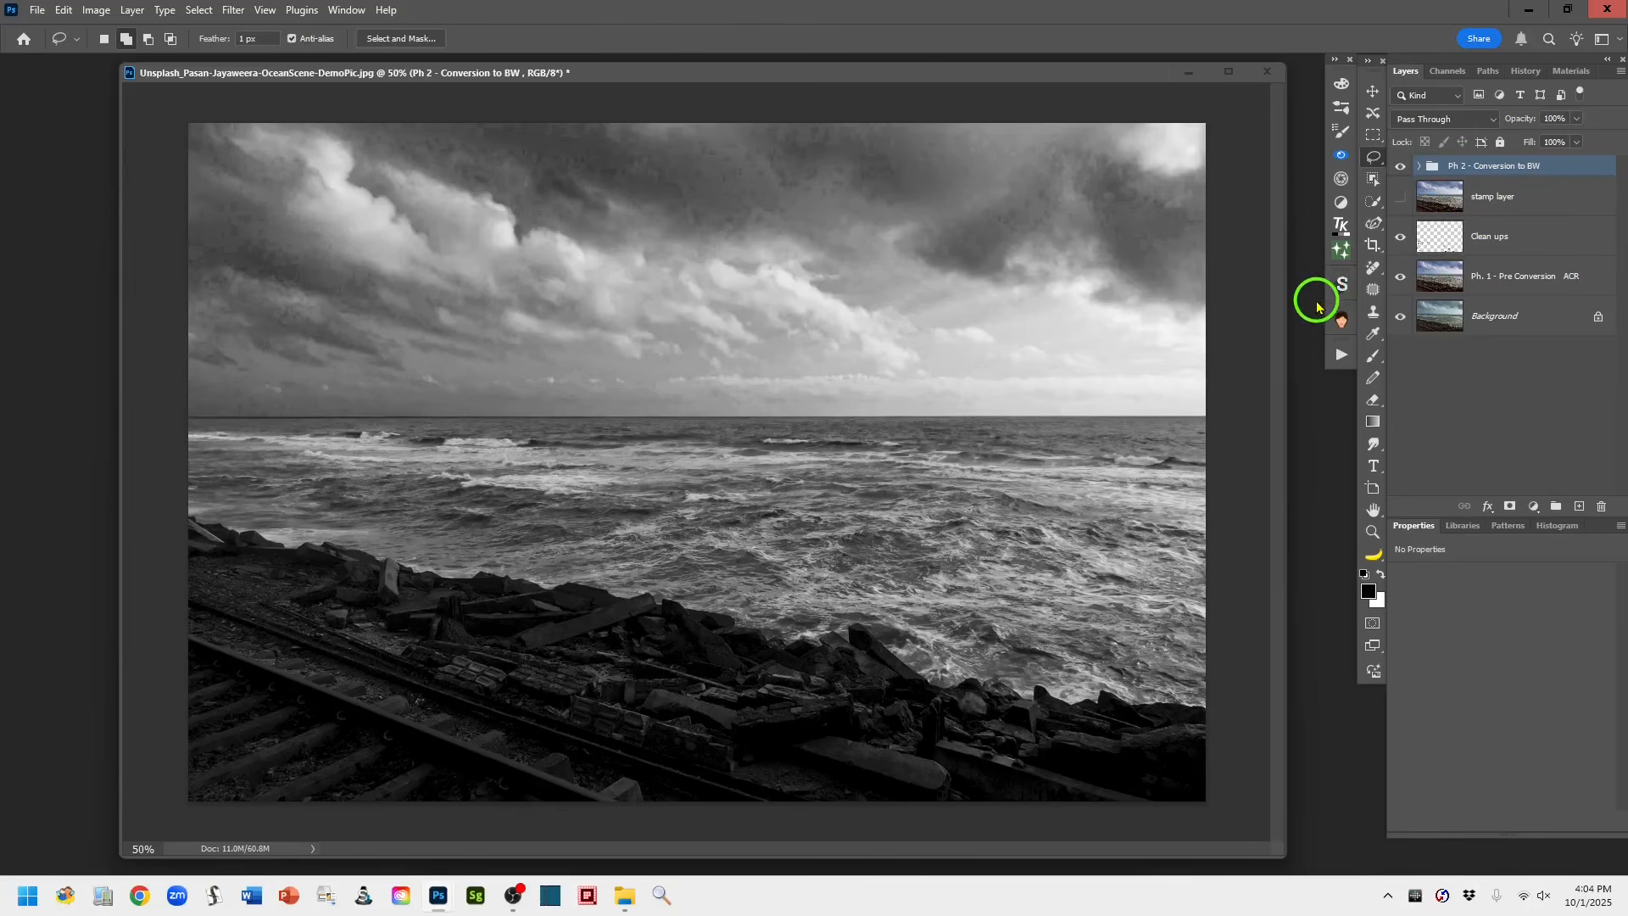
alt+click(1401, 319)
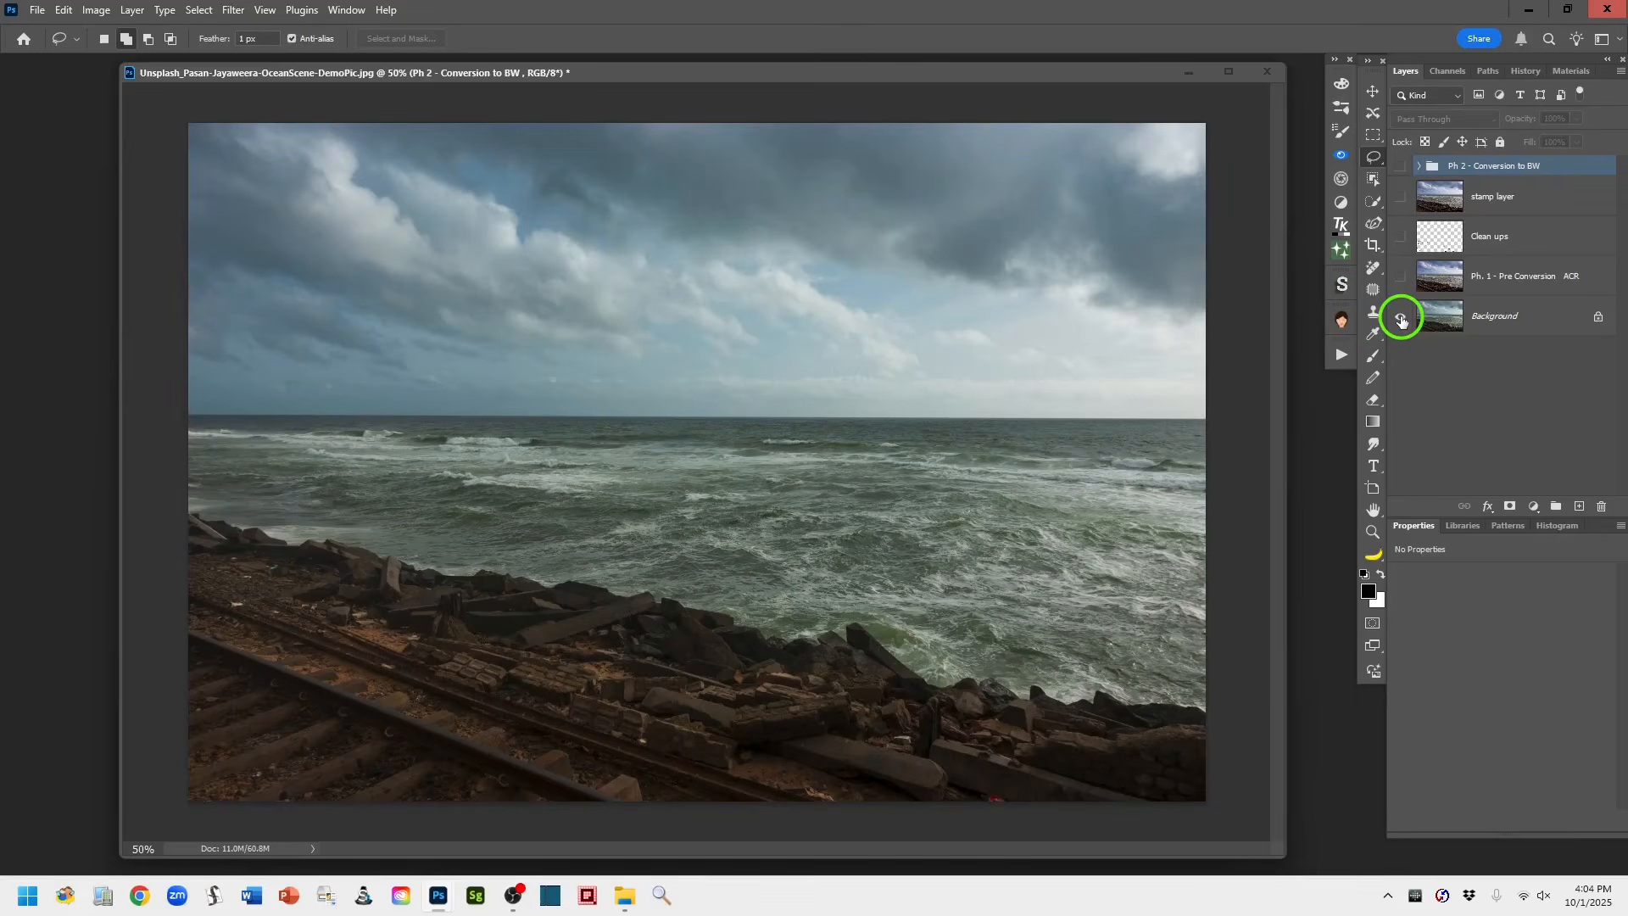
alt+click(1401, 318)
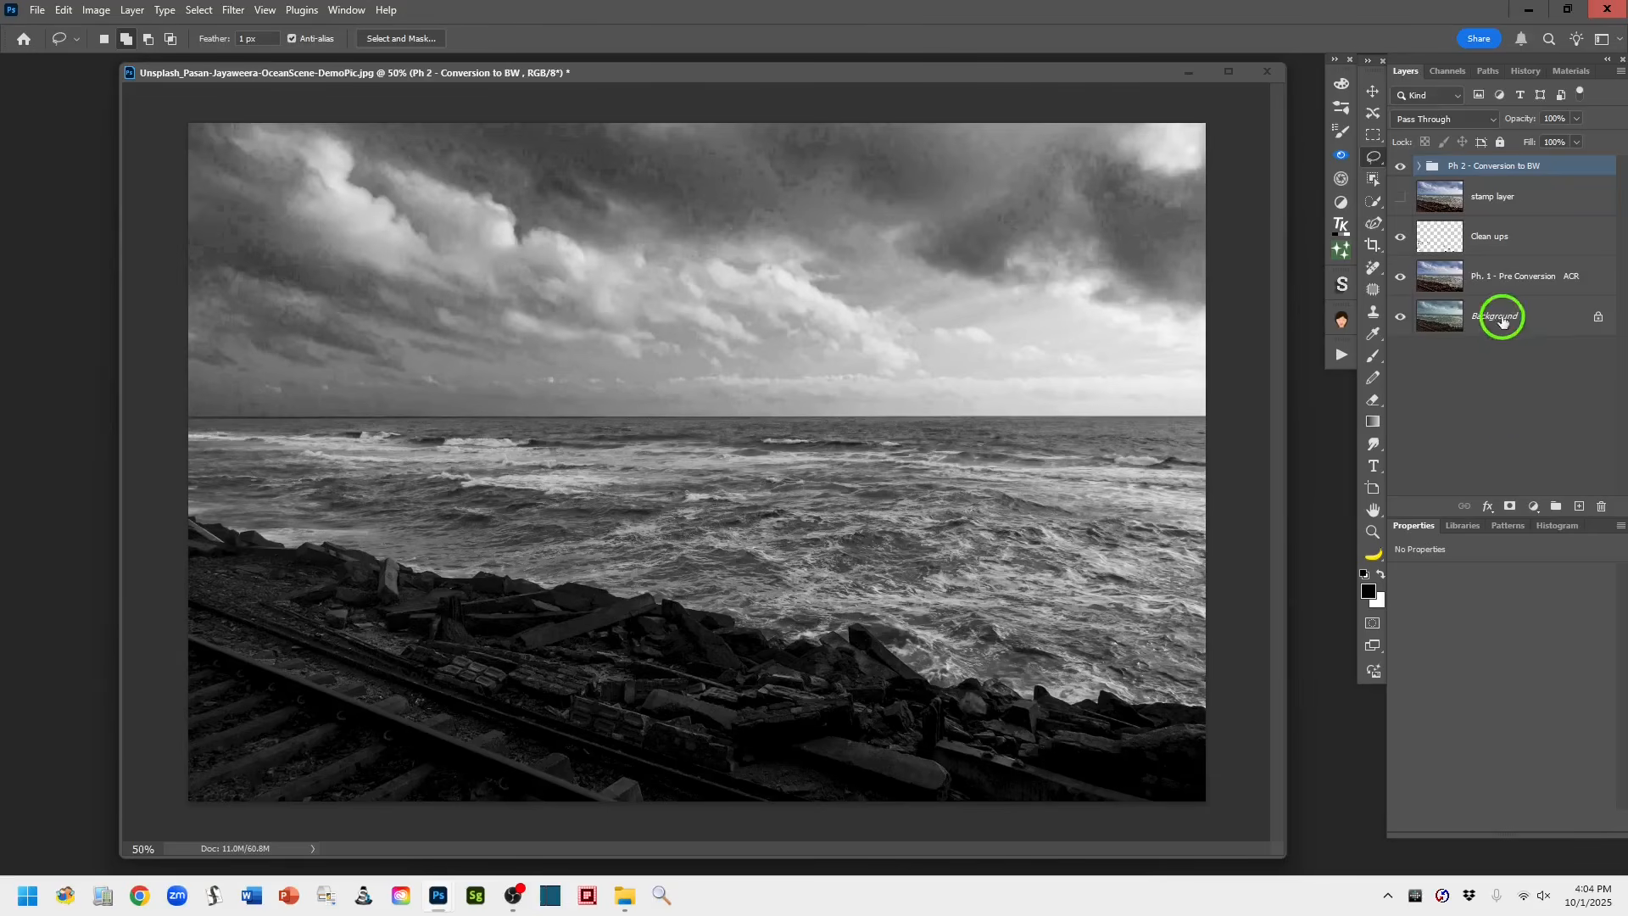
Add a new layer above the Ph 2 - Conversion to BW group and stamp all visible layers into it
click(1580, 508)
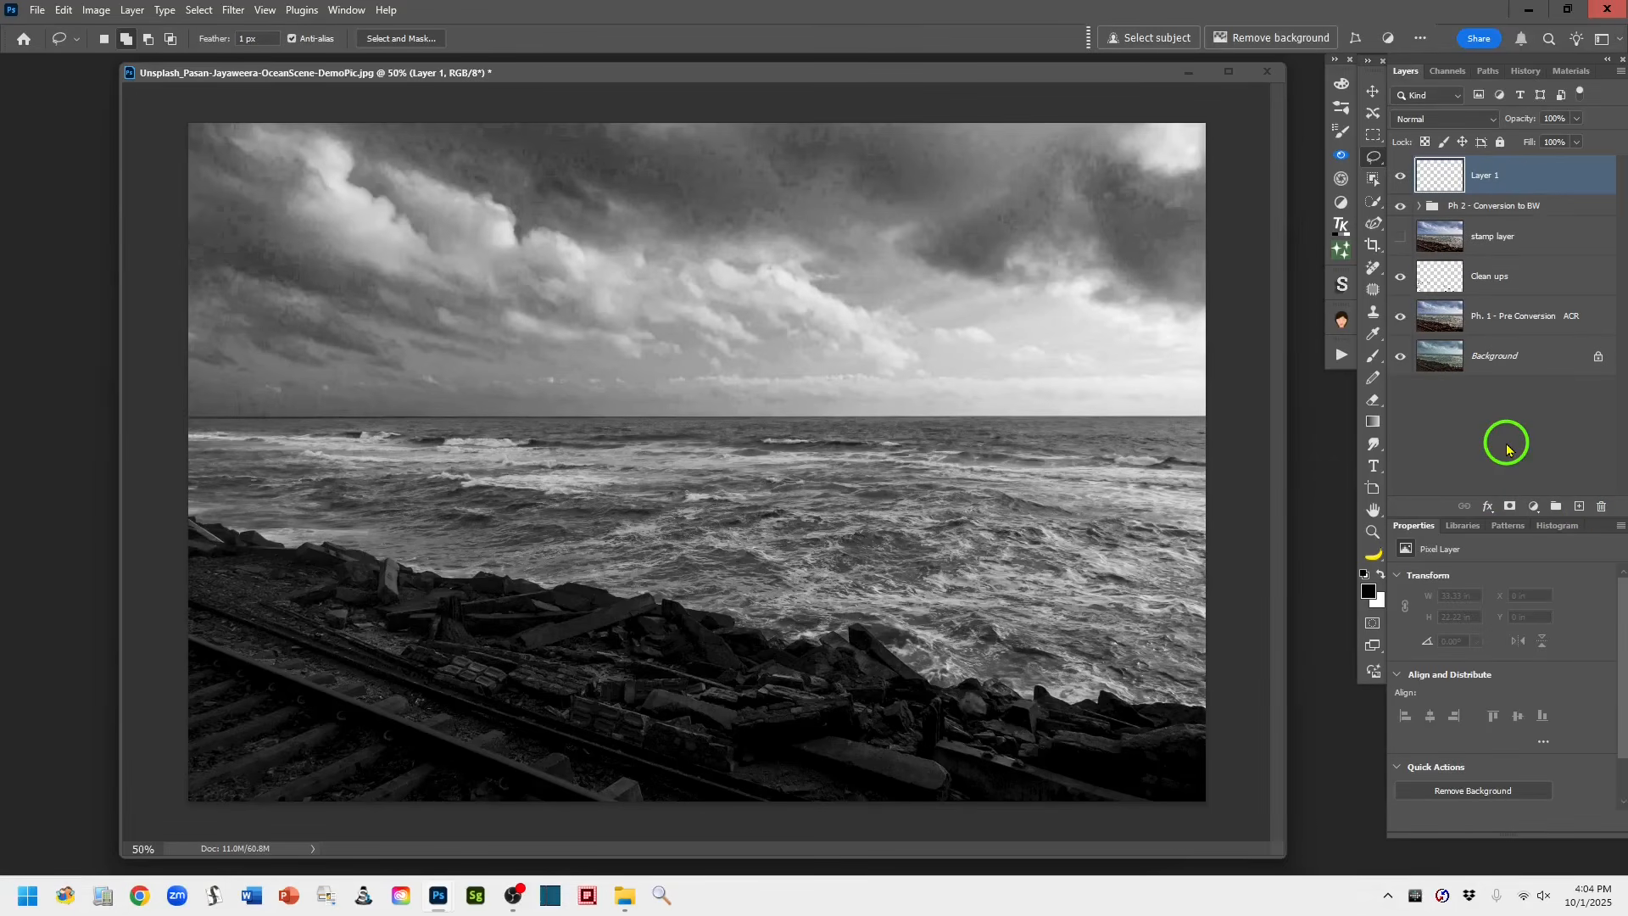
key(ctrl+alt+shift+e)
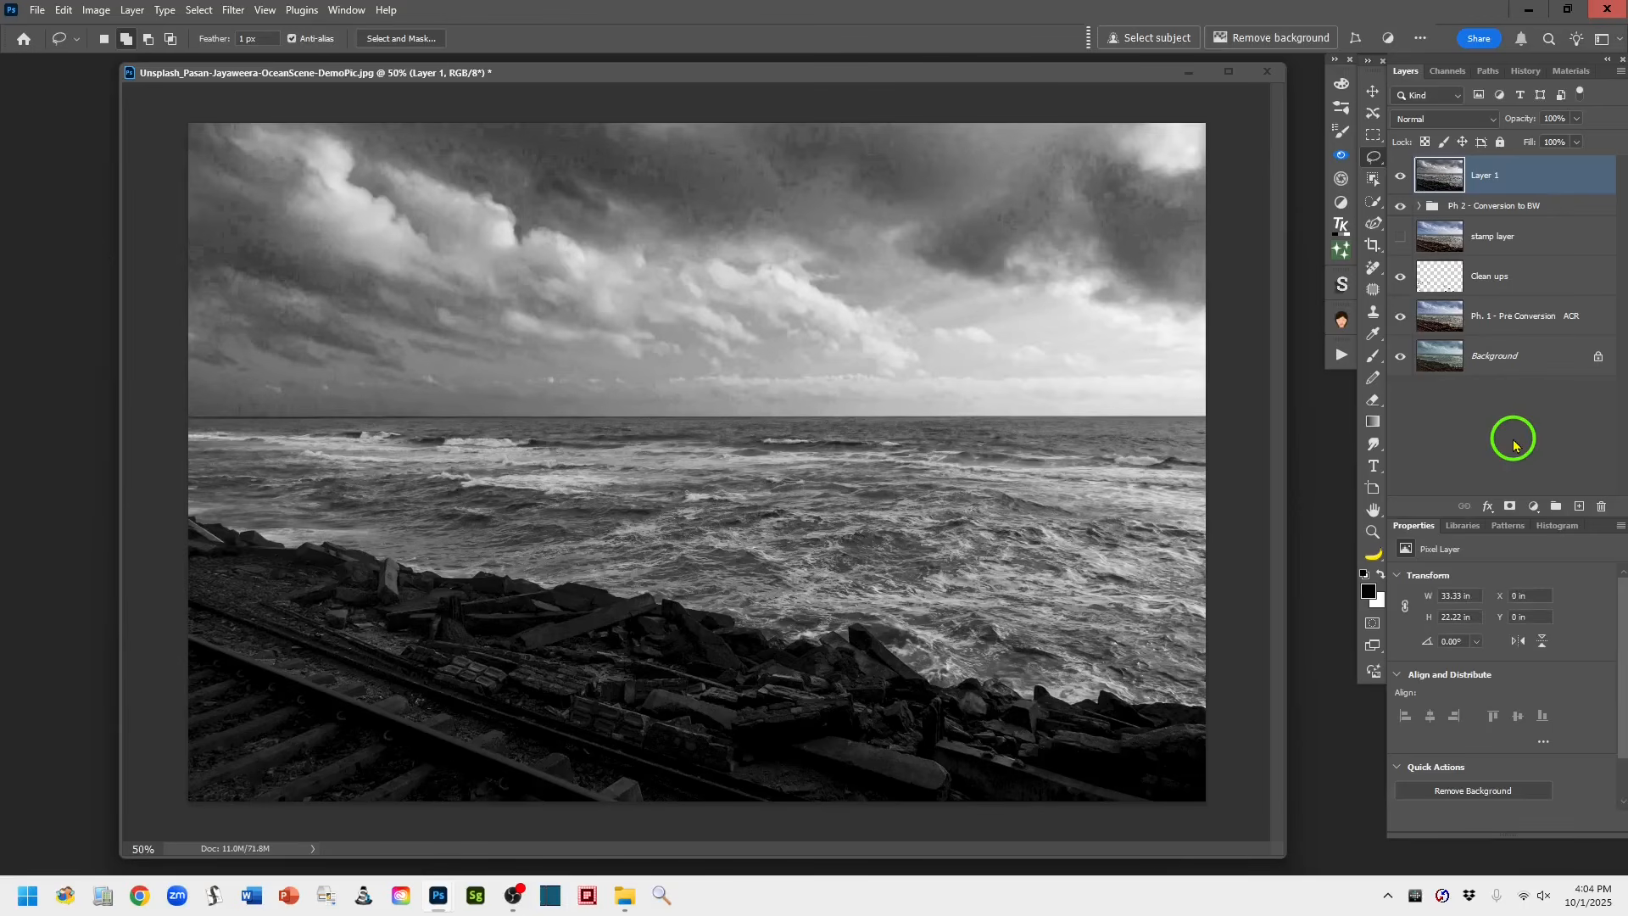
Rename the stamped layer above the Ph 2 - Conversion to BW group as Stamp Layer
double_click(1480, 179)
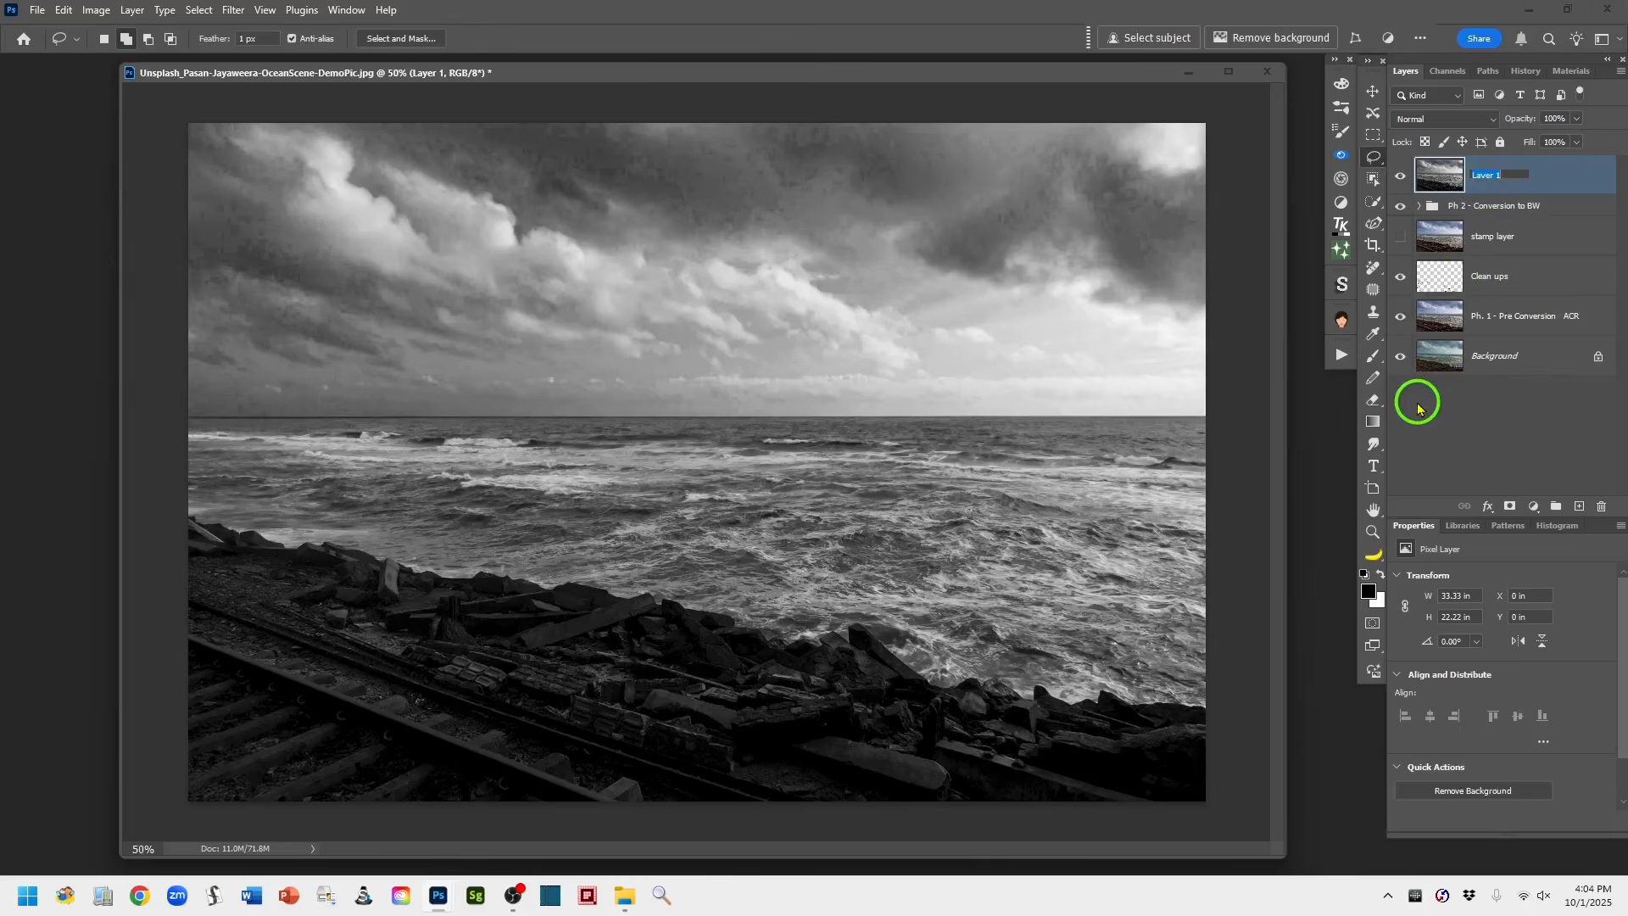
text(Stamp Lay)
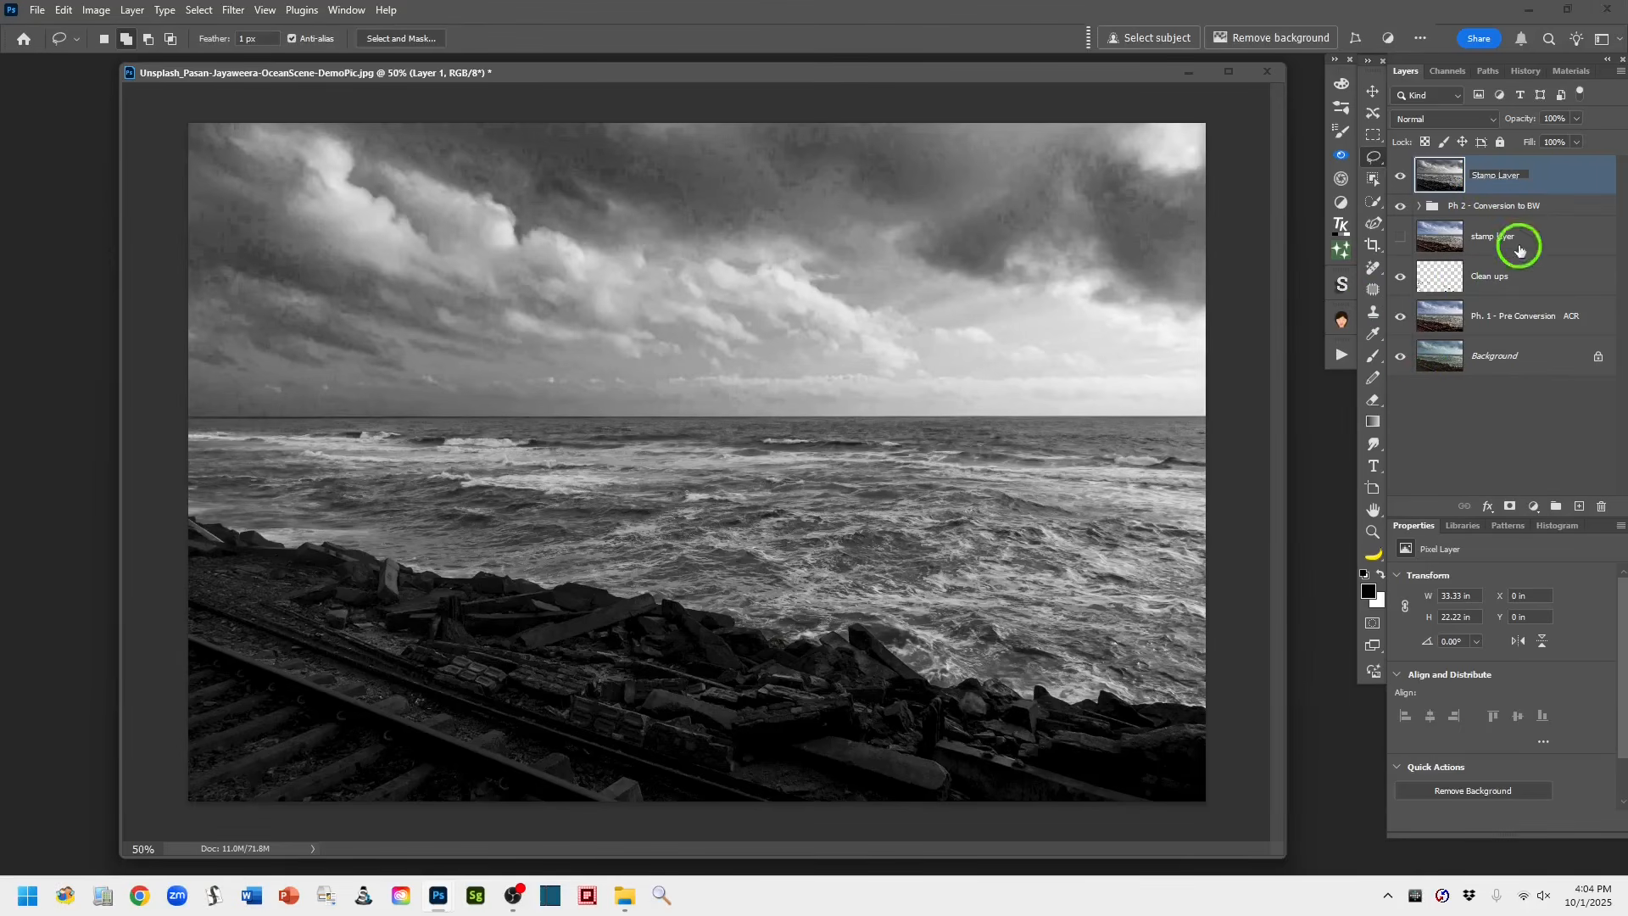
click(1563, 174)
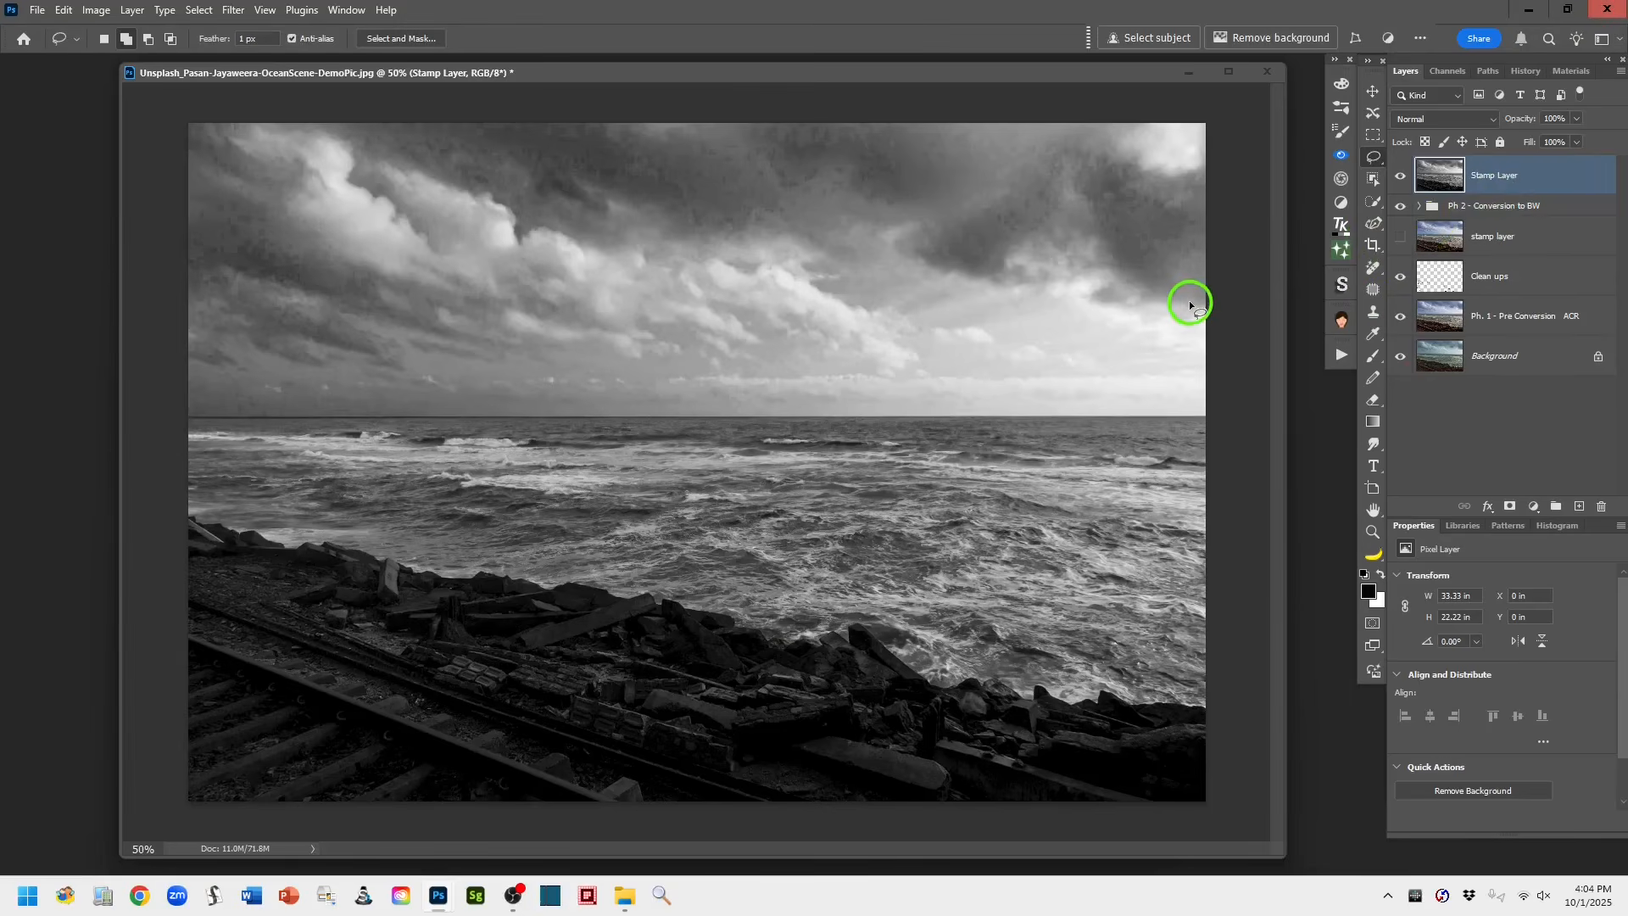
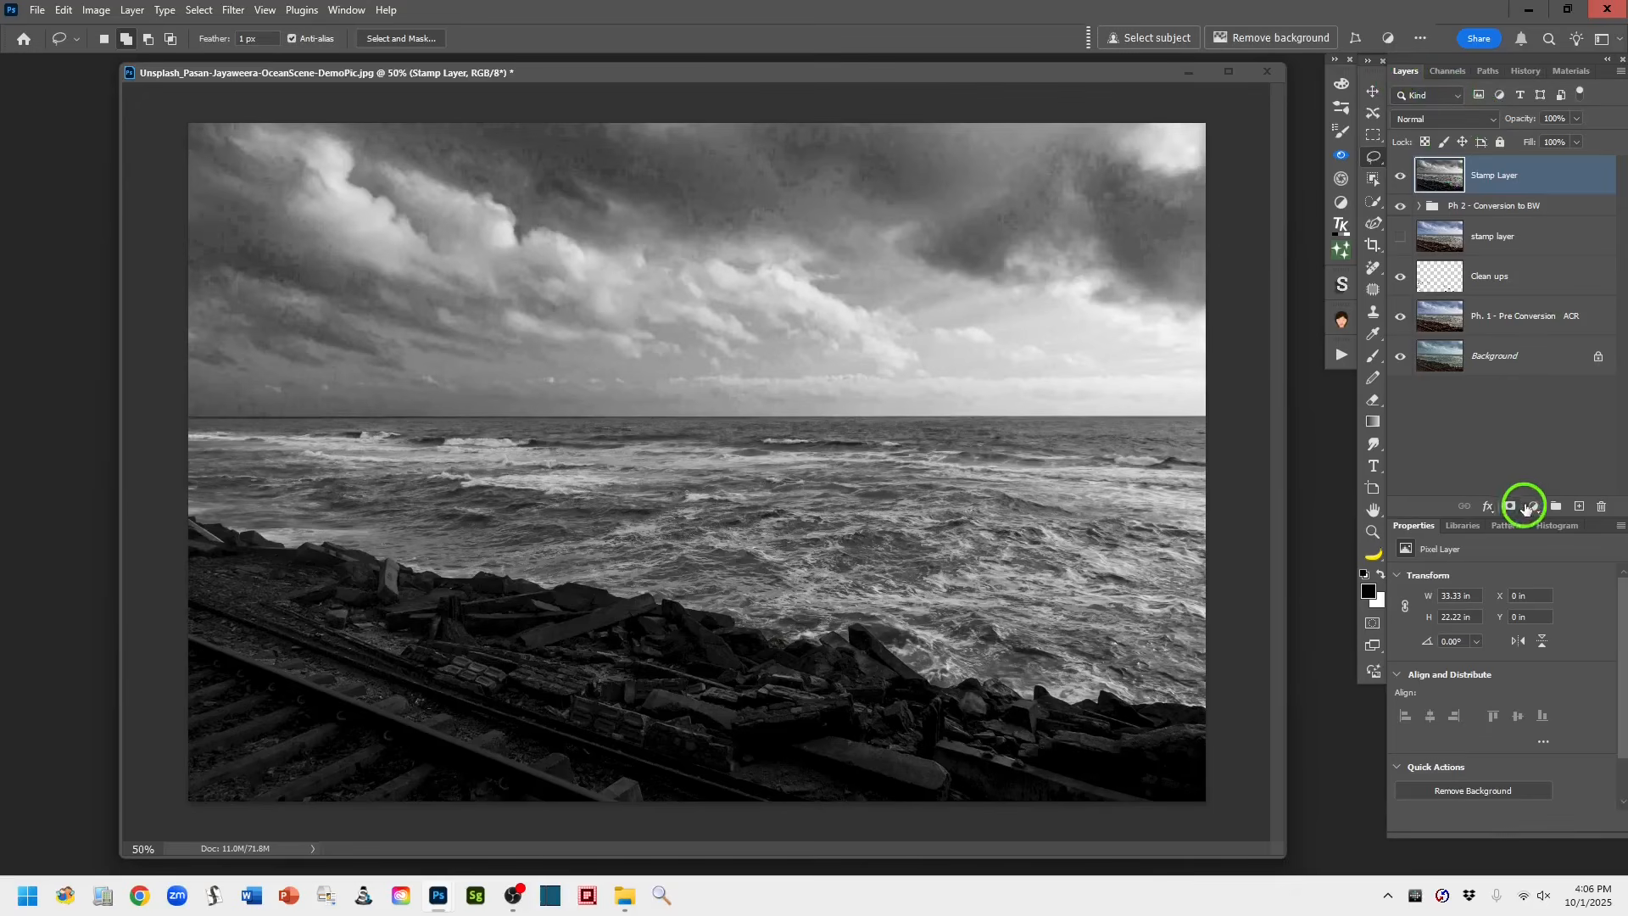
Try an S-shaped contrast curve in a Curves adjustment above Stamp Layer, and delete that adjustment layer
click(1535, 507)
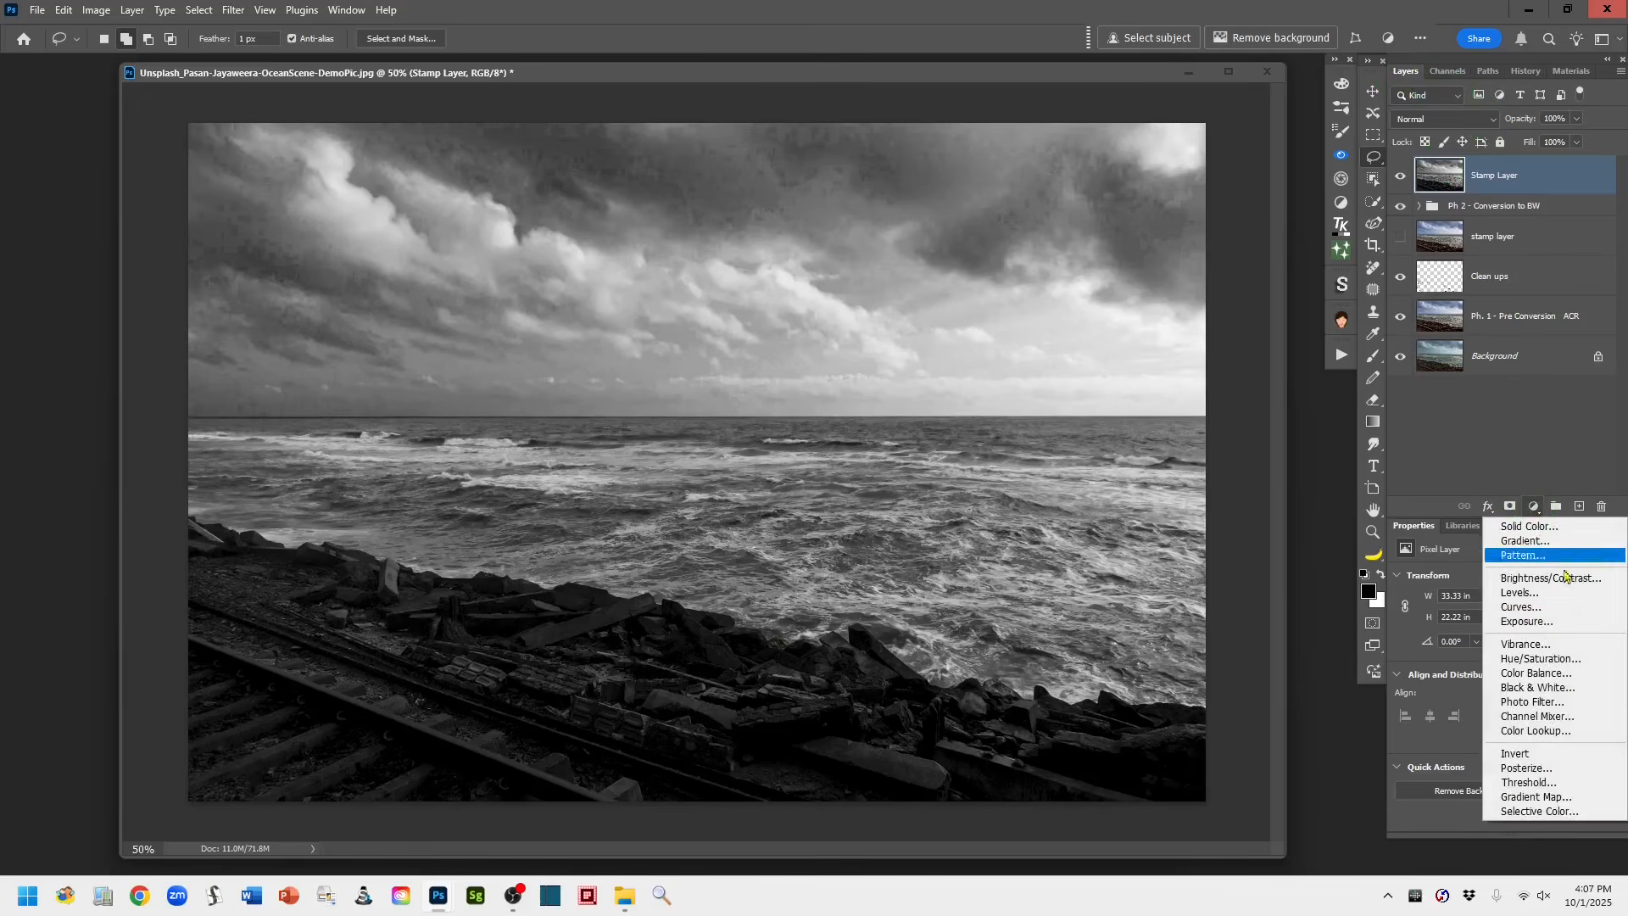
click(1559, 607)
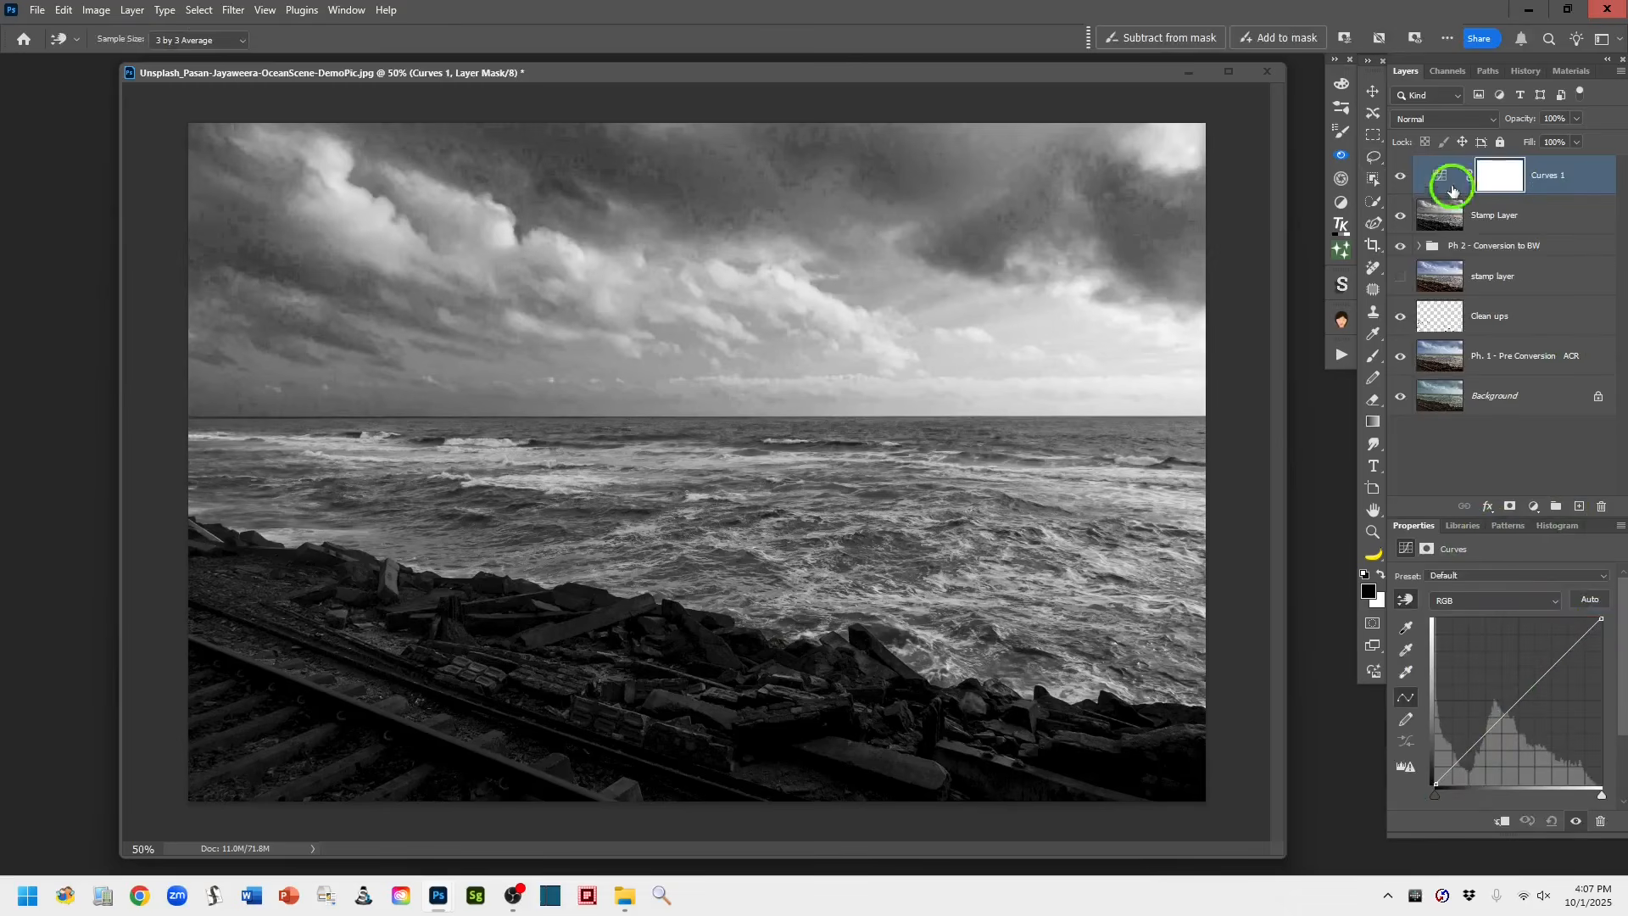
click(1503, 703)
drag(1503, 703, 1479, 765)
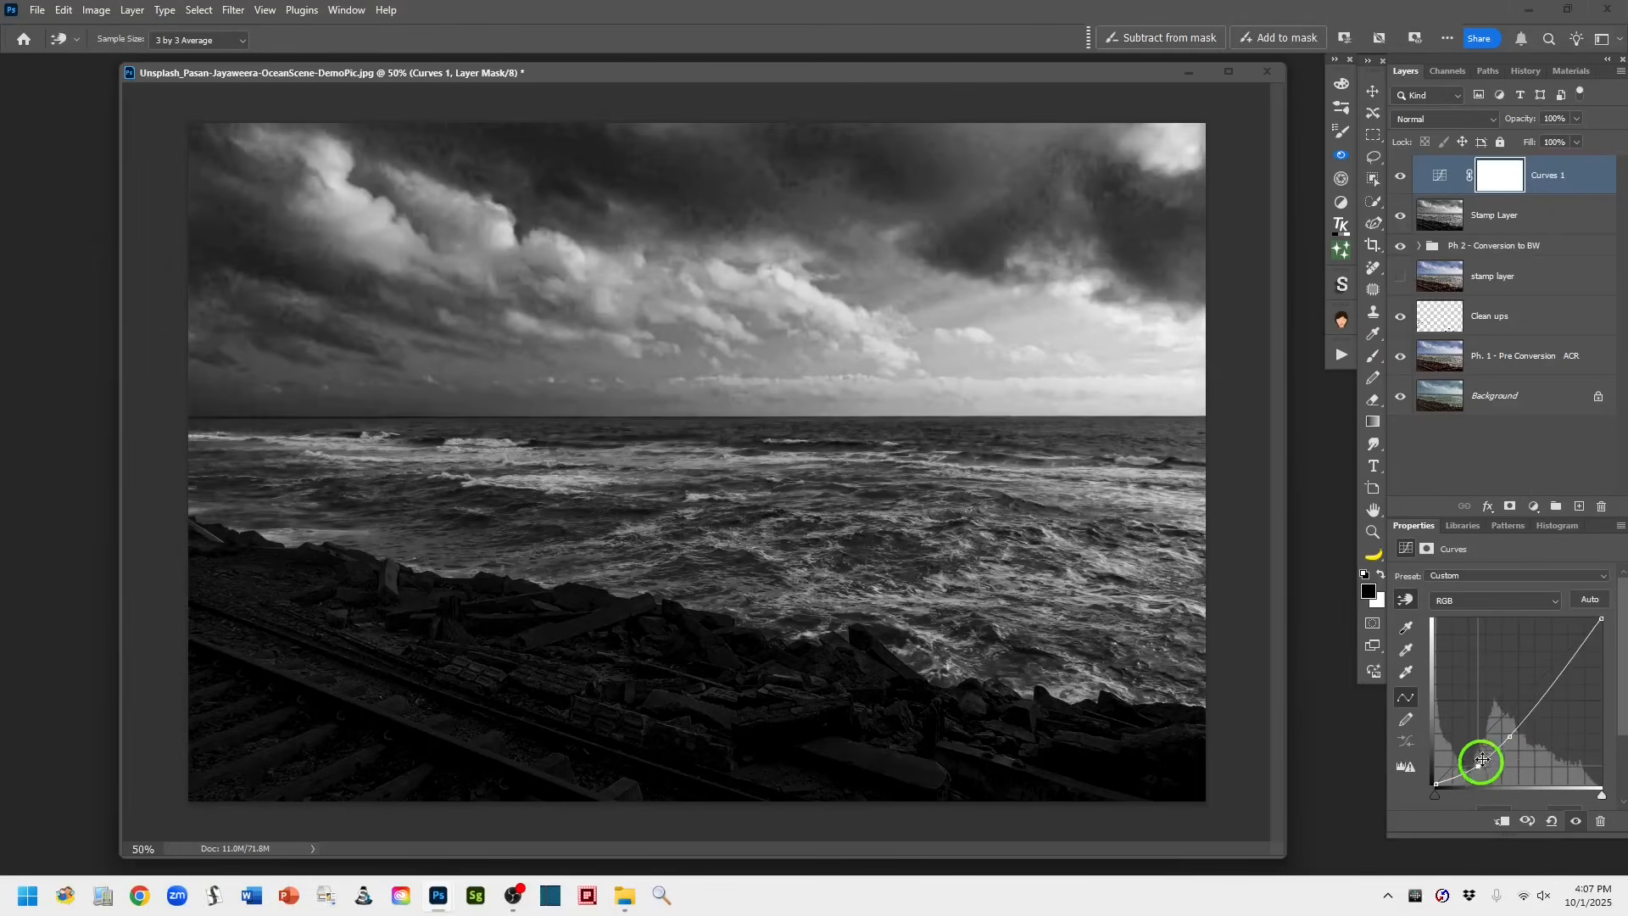
drag(1560, 672, 1553, 669)
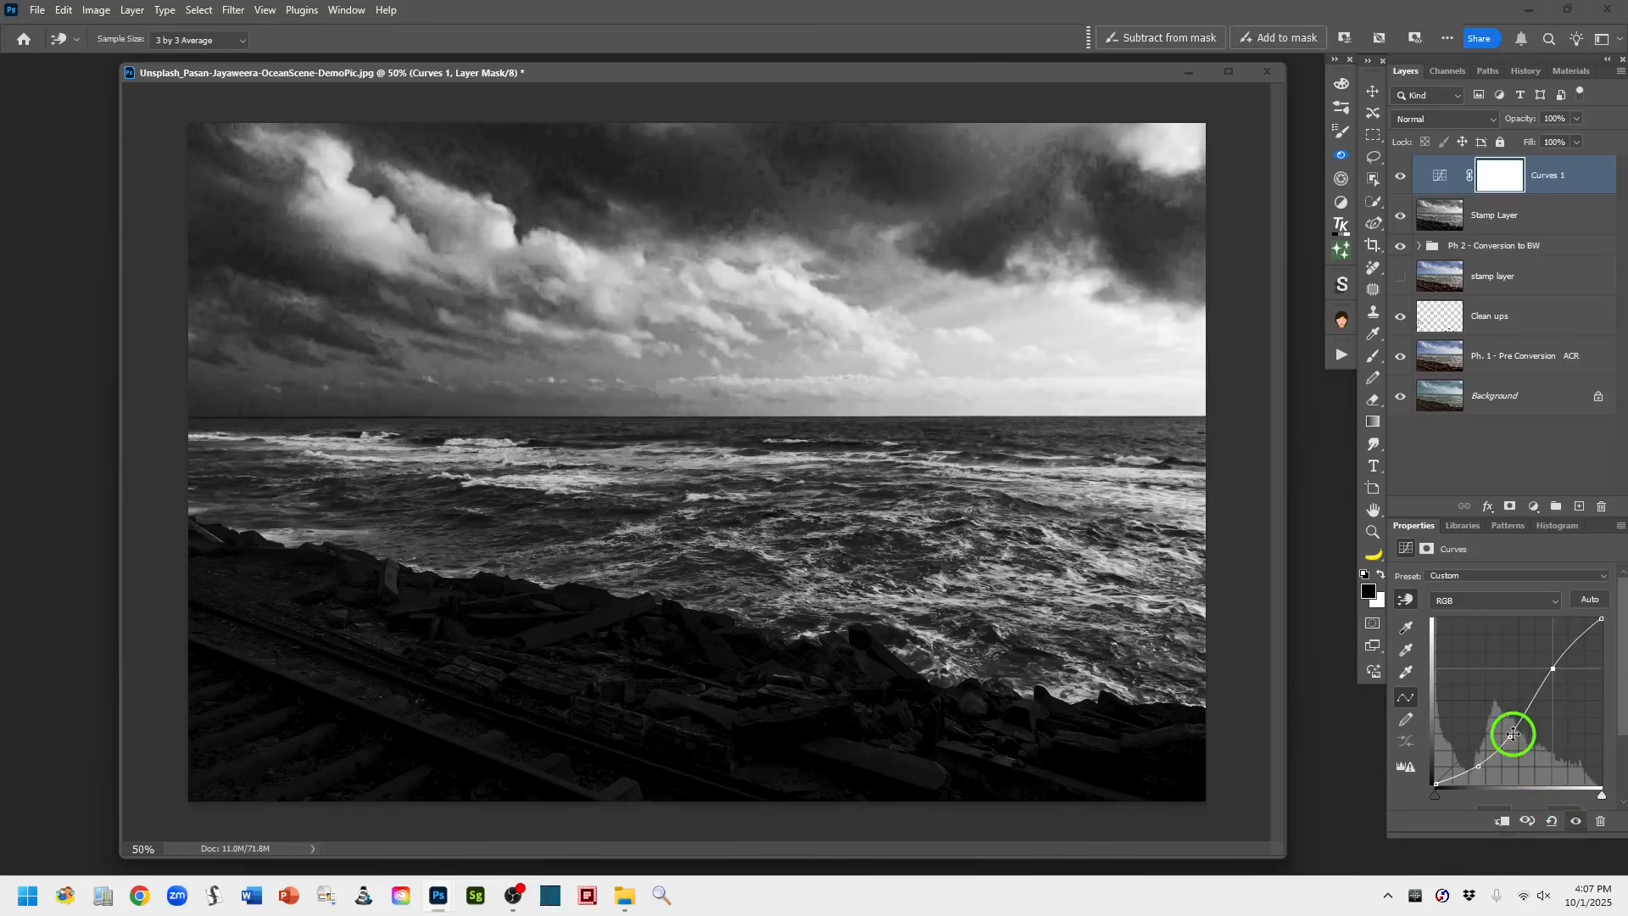
drag(1512, 737, 1522, 714)
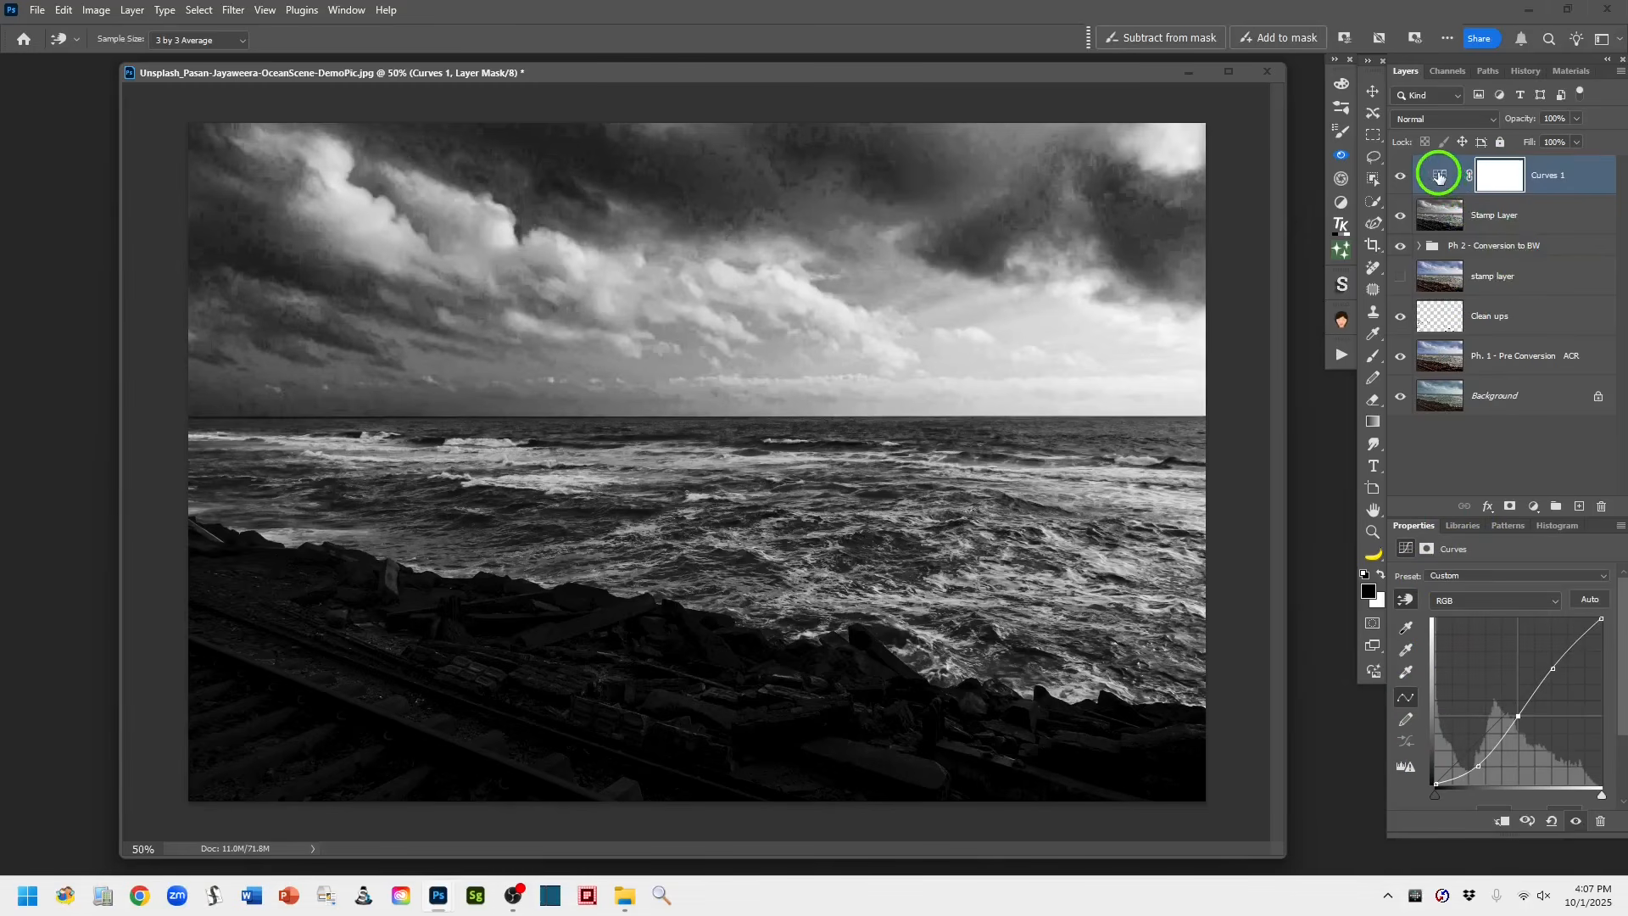
mouse_move(1440, 176)
mouse_down()
mouse_move(1553, 374)
mouse_move(1601, 506)
mouse_up()
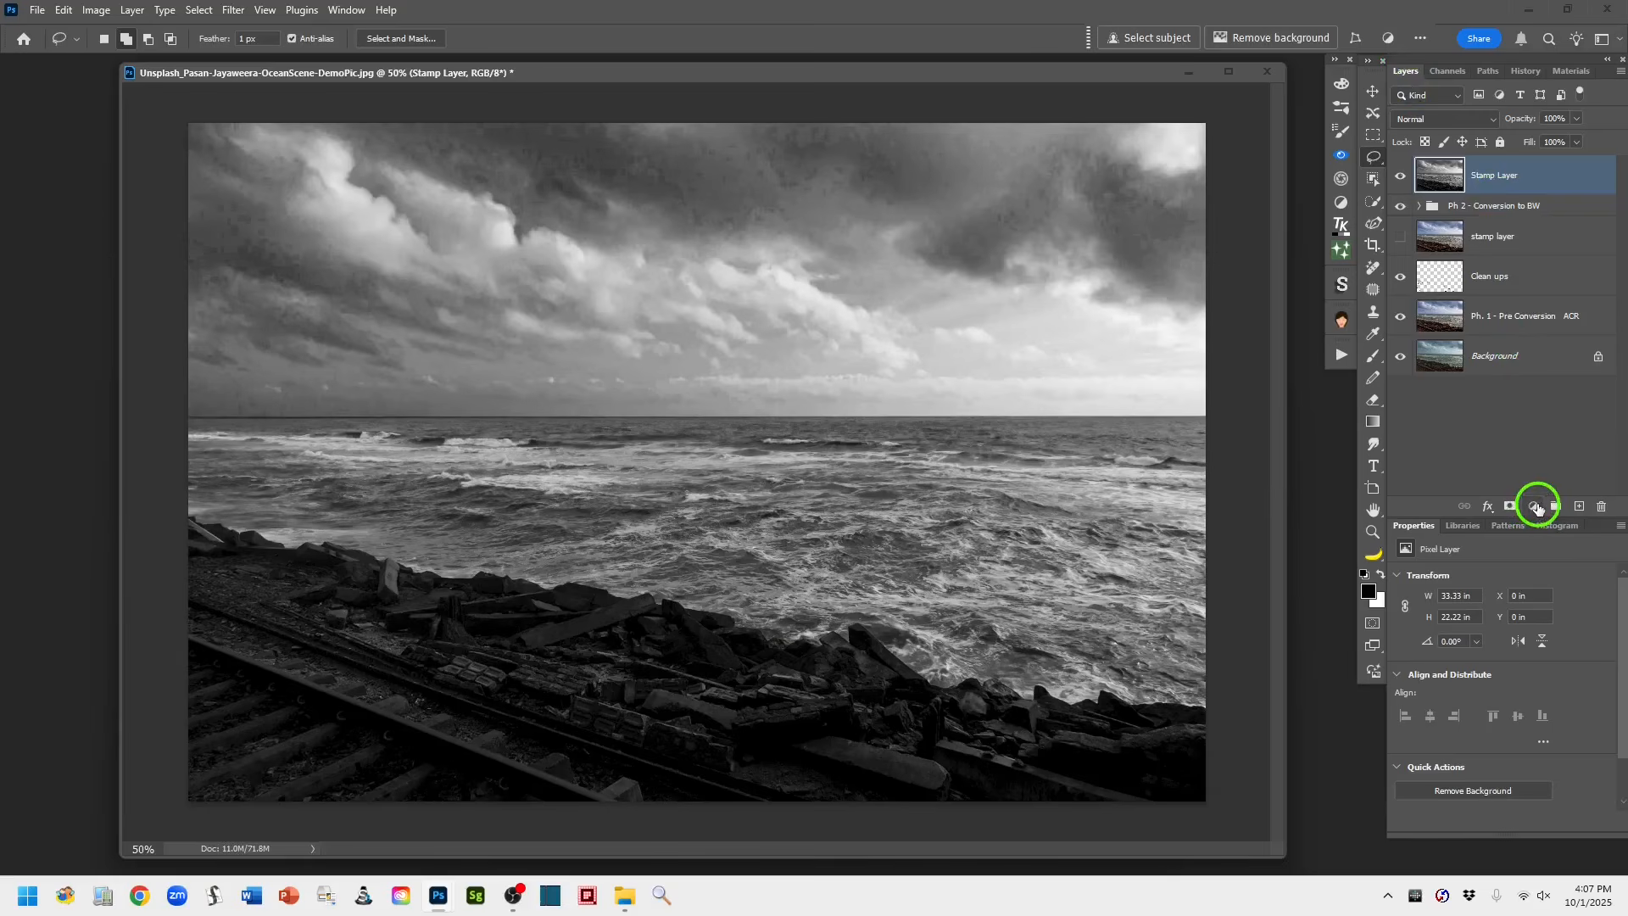
Add a Levels adjustment above Stamp Layer with the white input level at 244, and rename it Levels - Wht Pt
click(1535, 508)
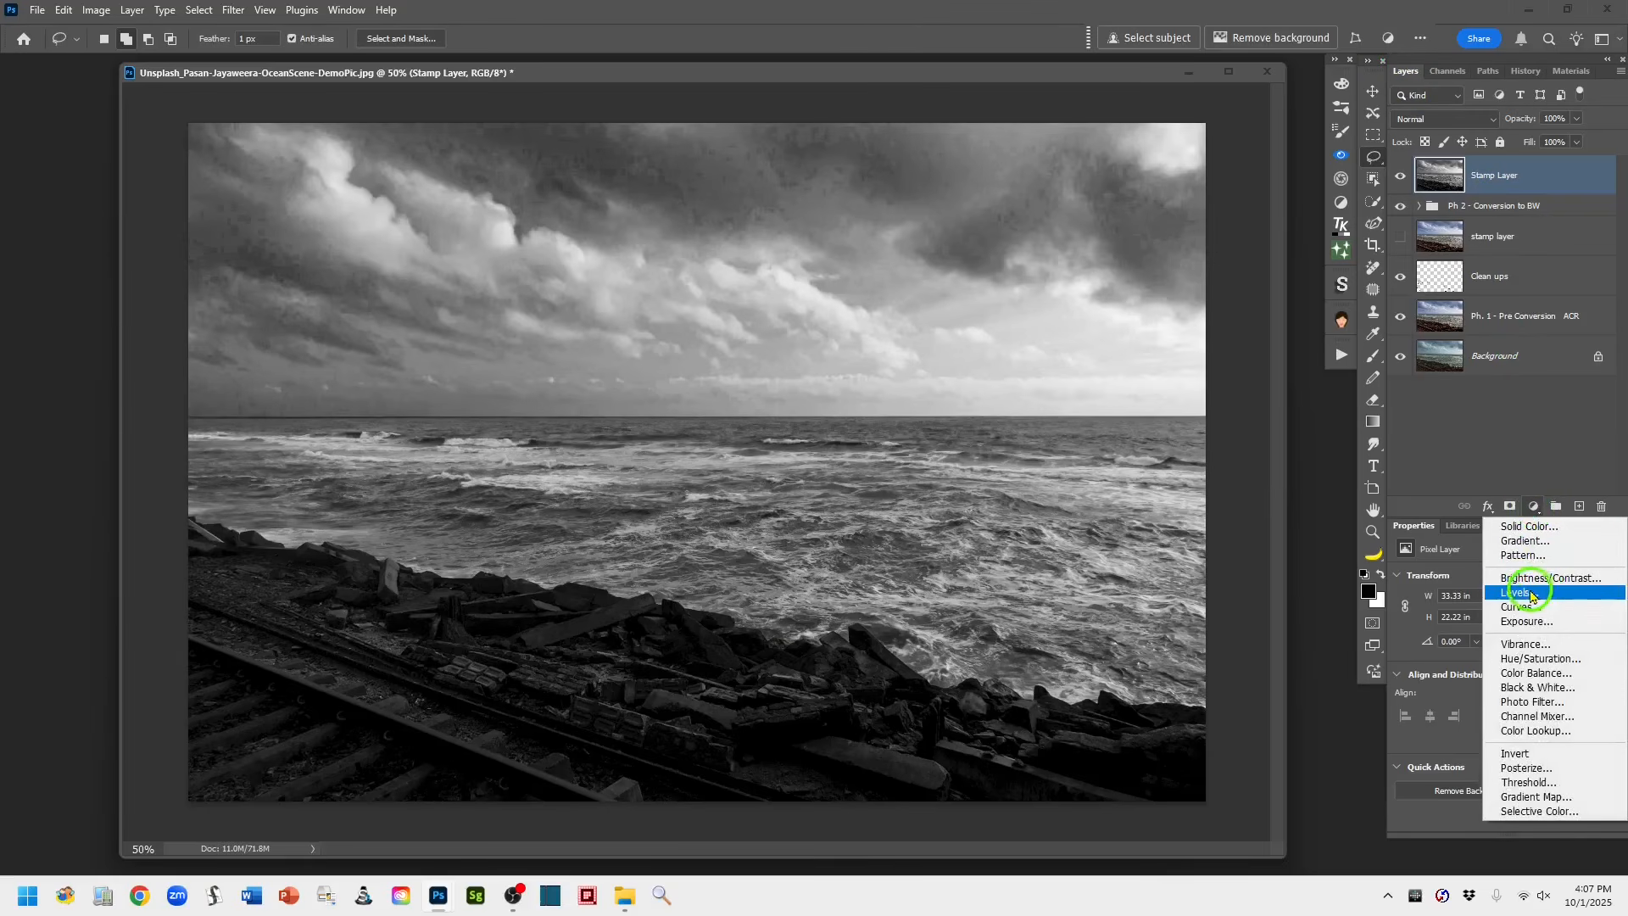
click(1550, 597)
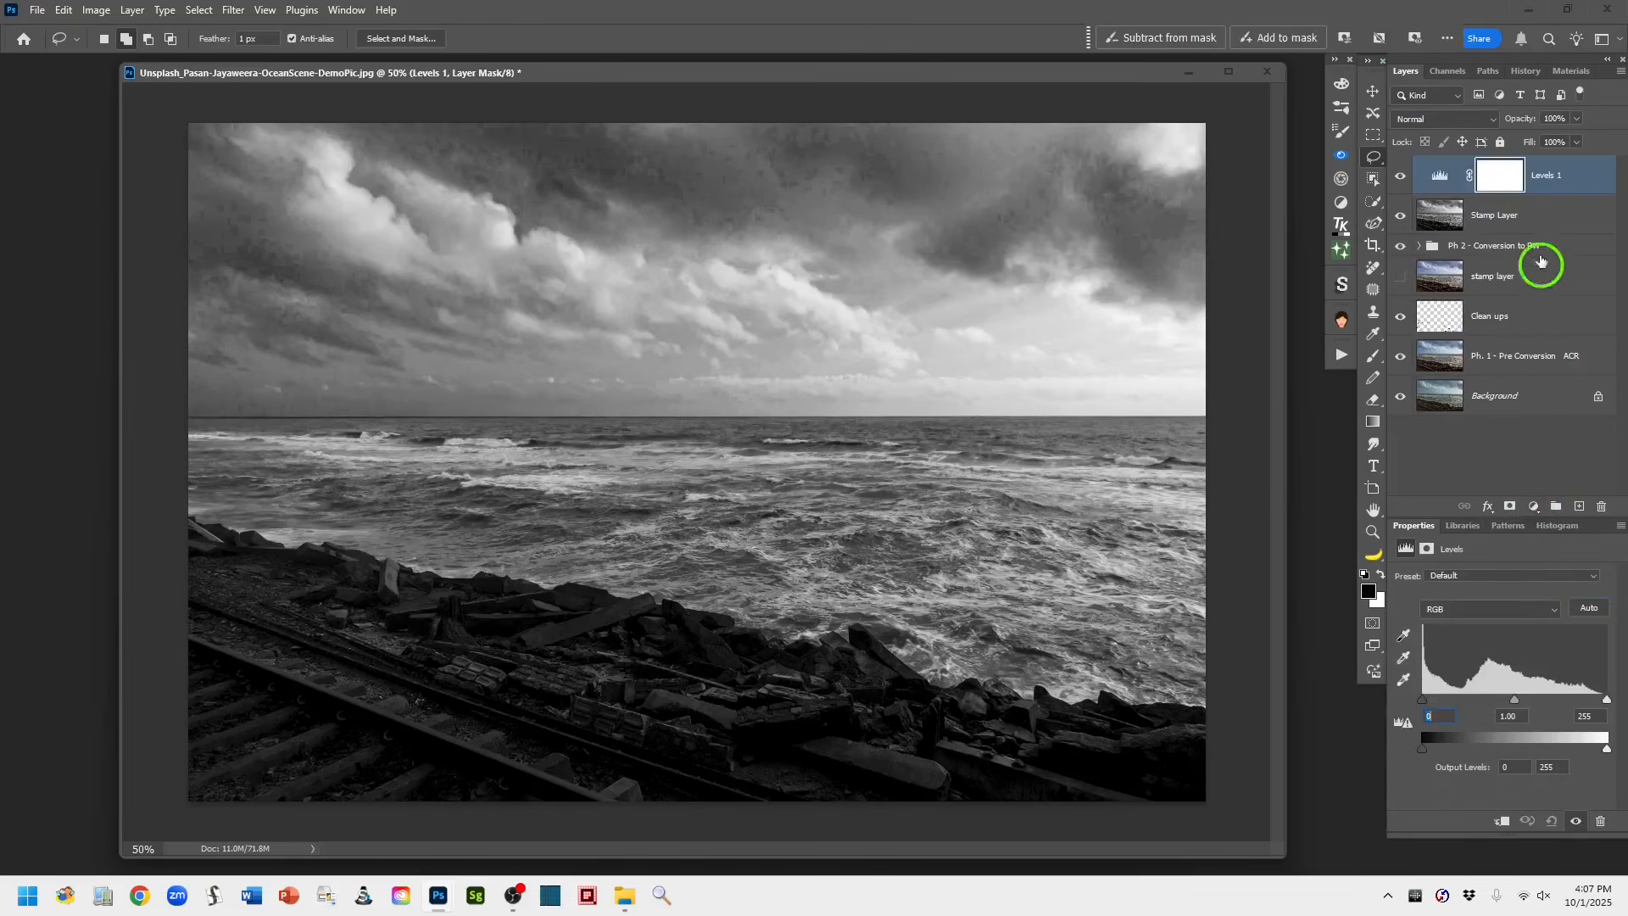
click(1440, 176)
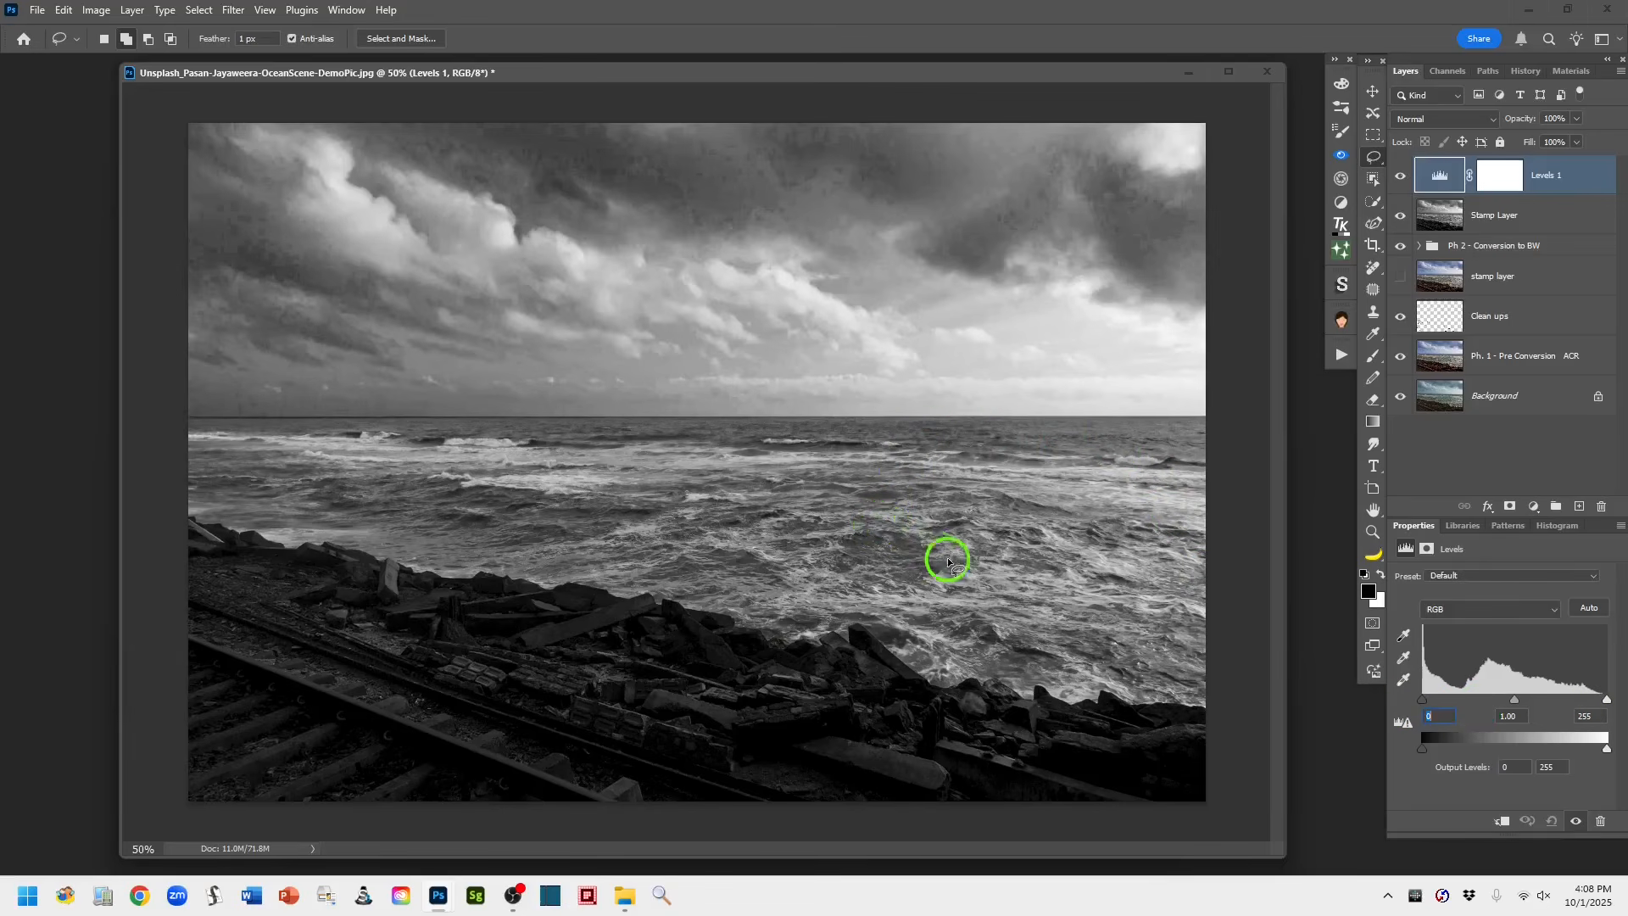
alt+click(1607, 701)
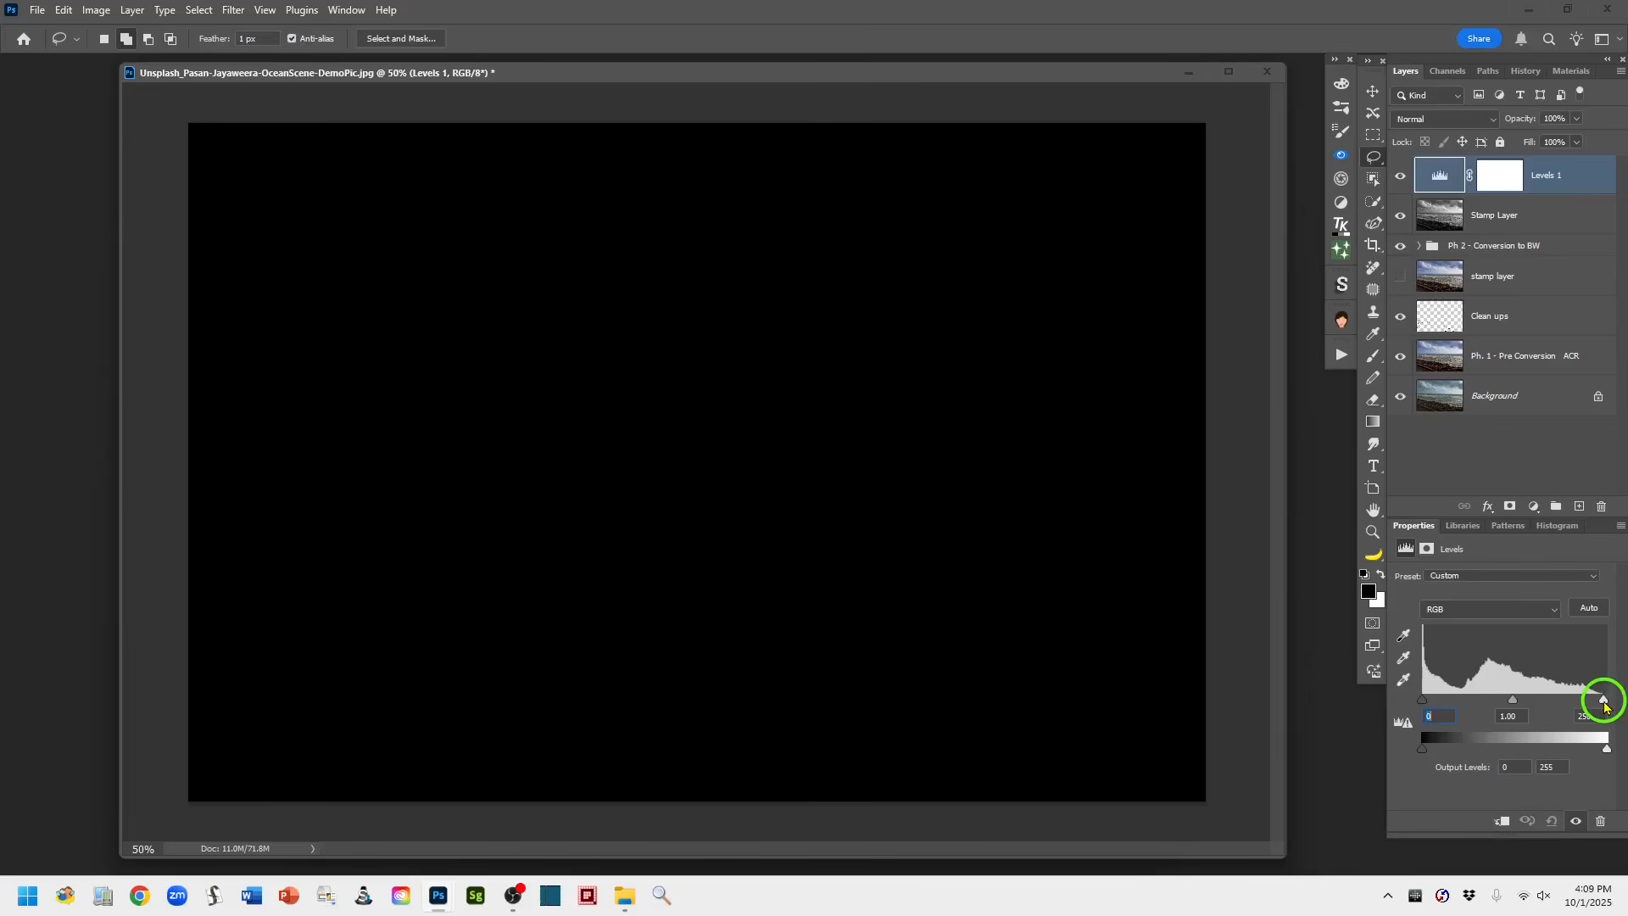
drag(1604, 700, 1602, 701)
drag(1600, 706, 1600, 706)
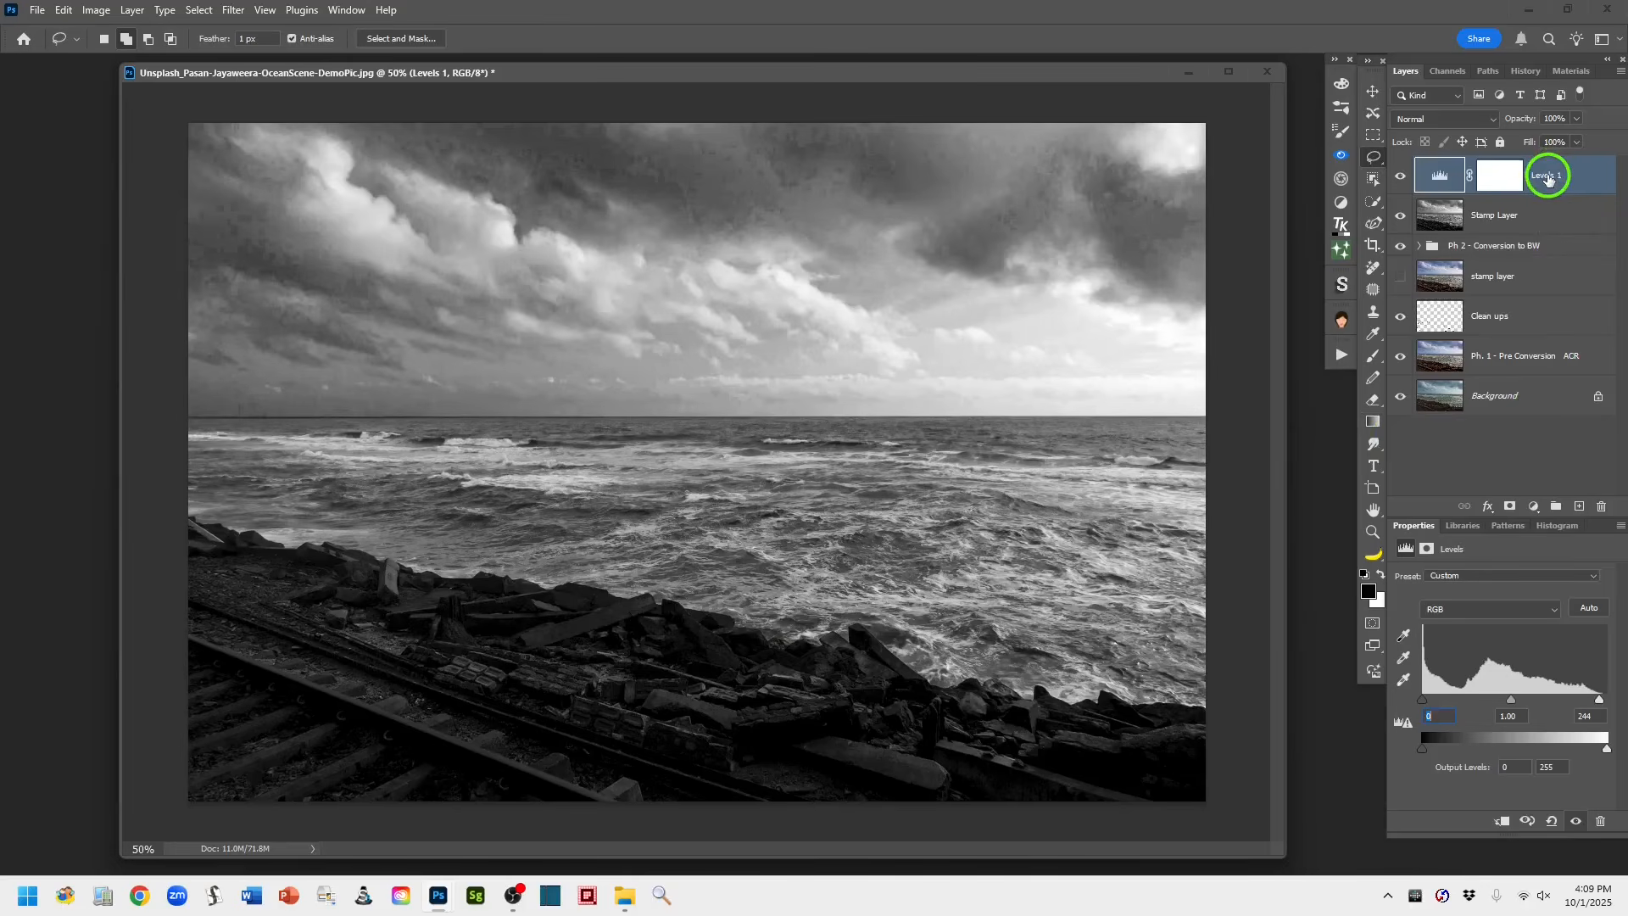
double_click(1547, 177)
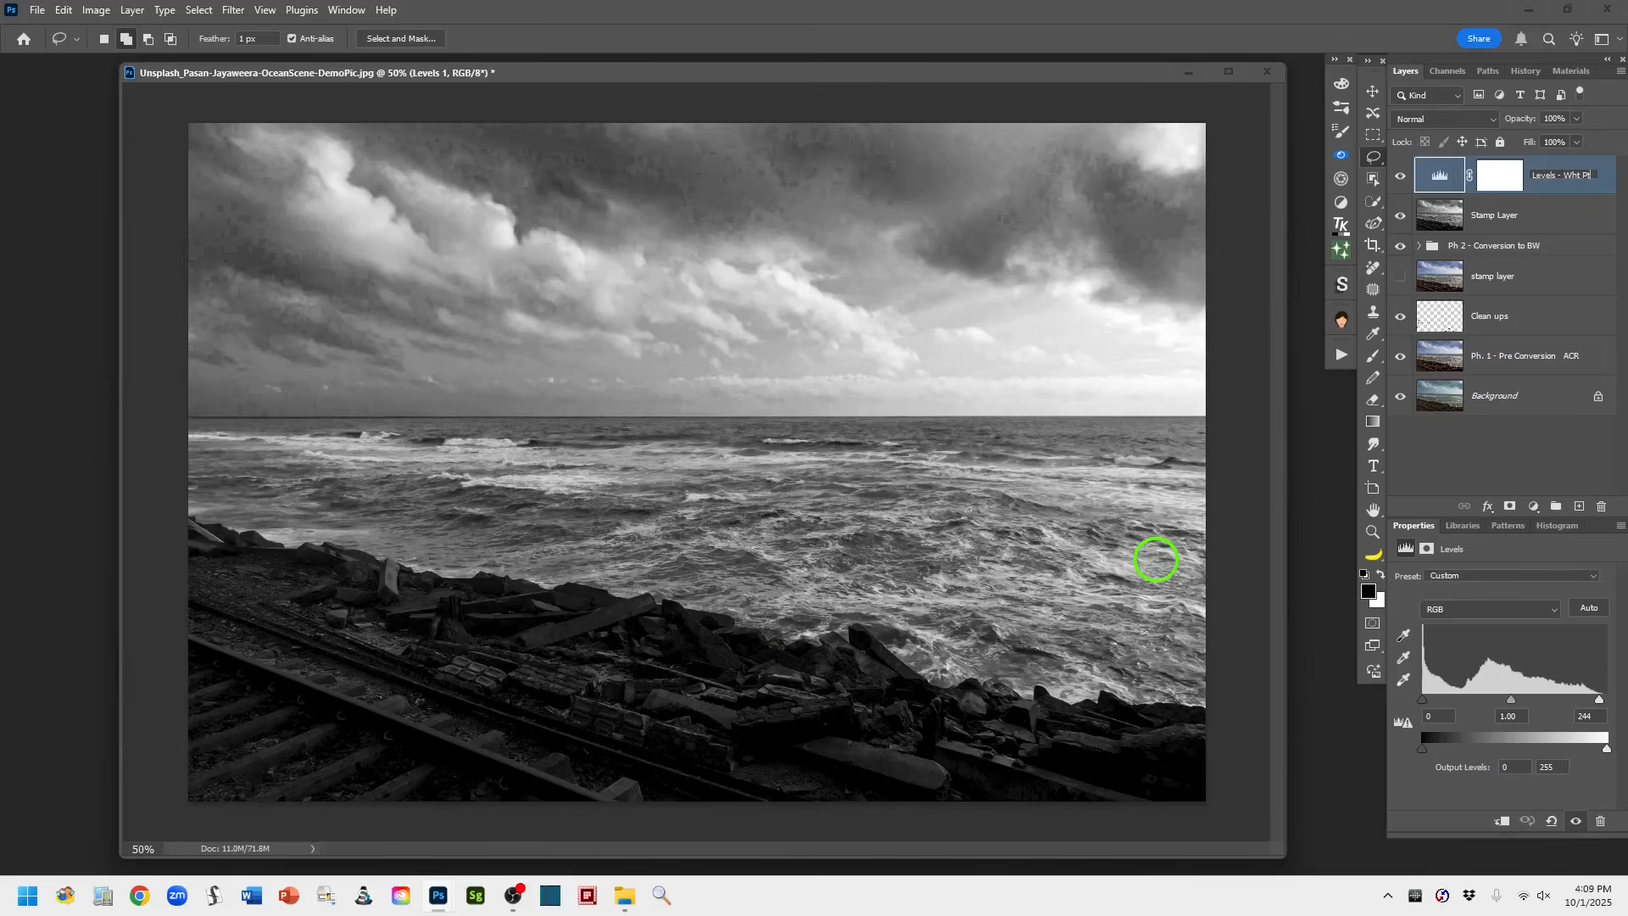
click(1441, 176)
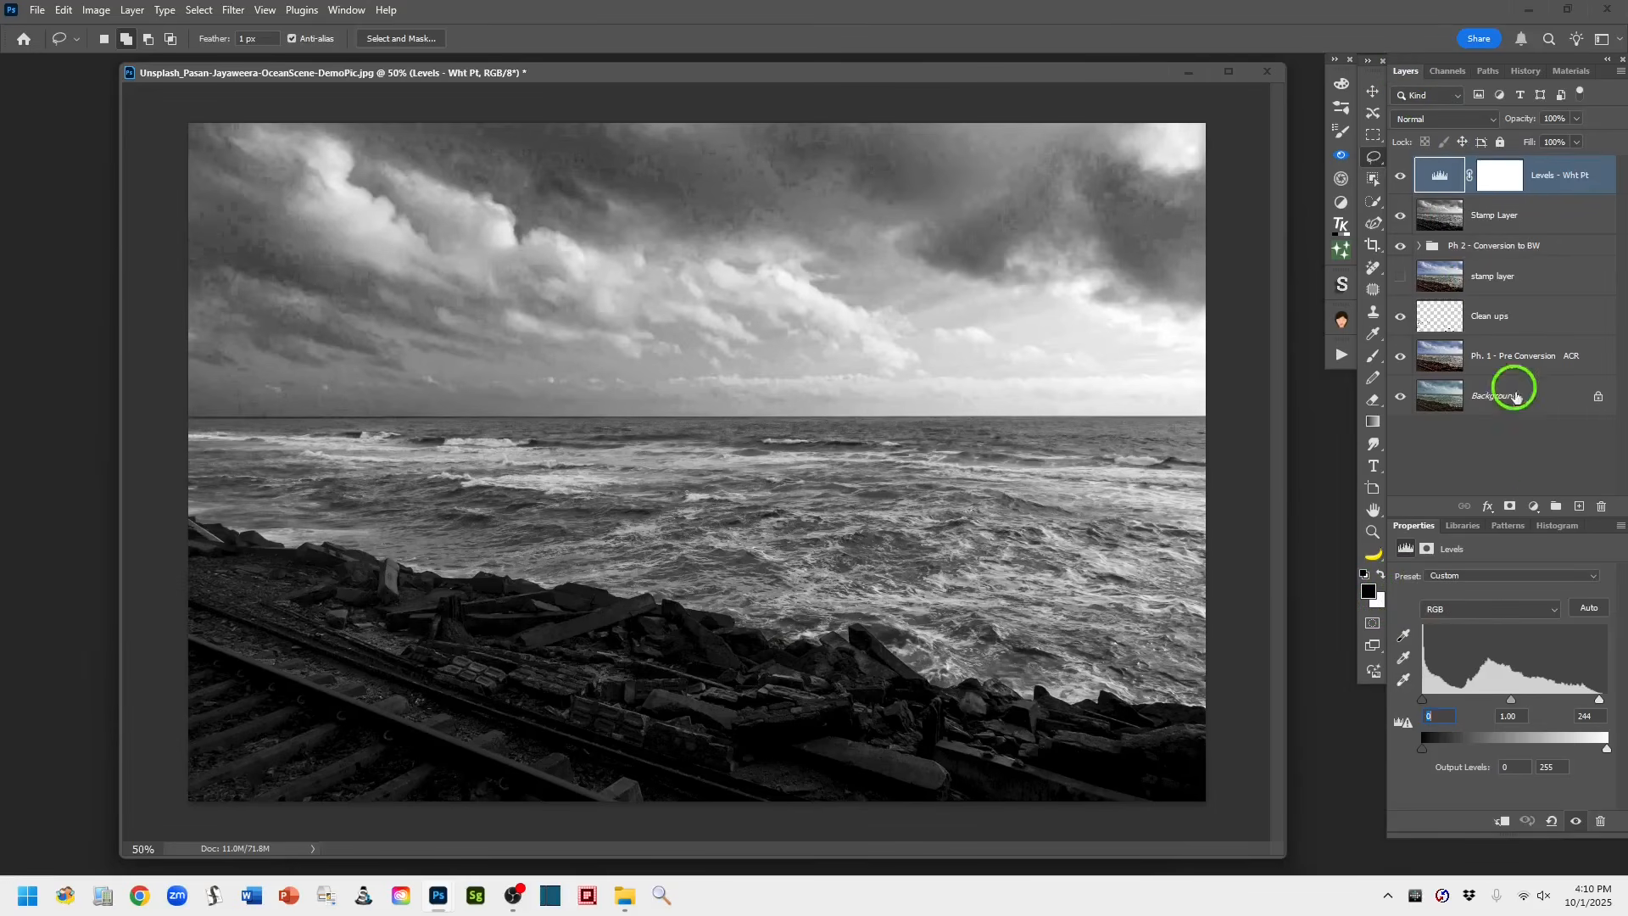
Add a black-to-white Gradient Map adjustment above Levels - Wht Pt and compare the image with and without it
click(1534, 507)
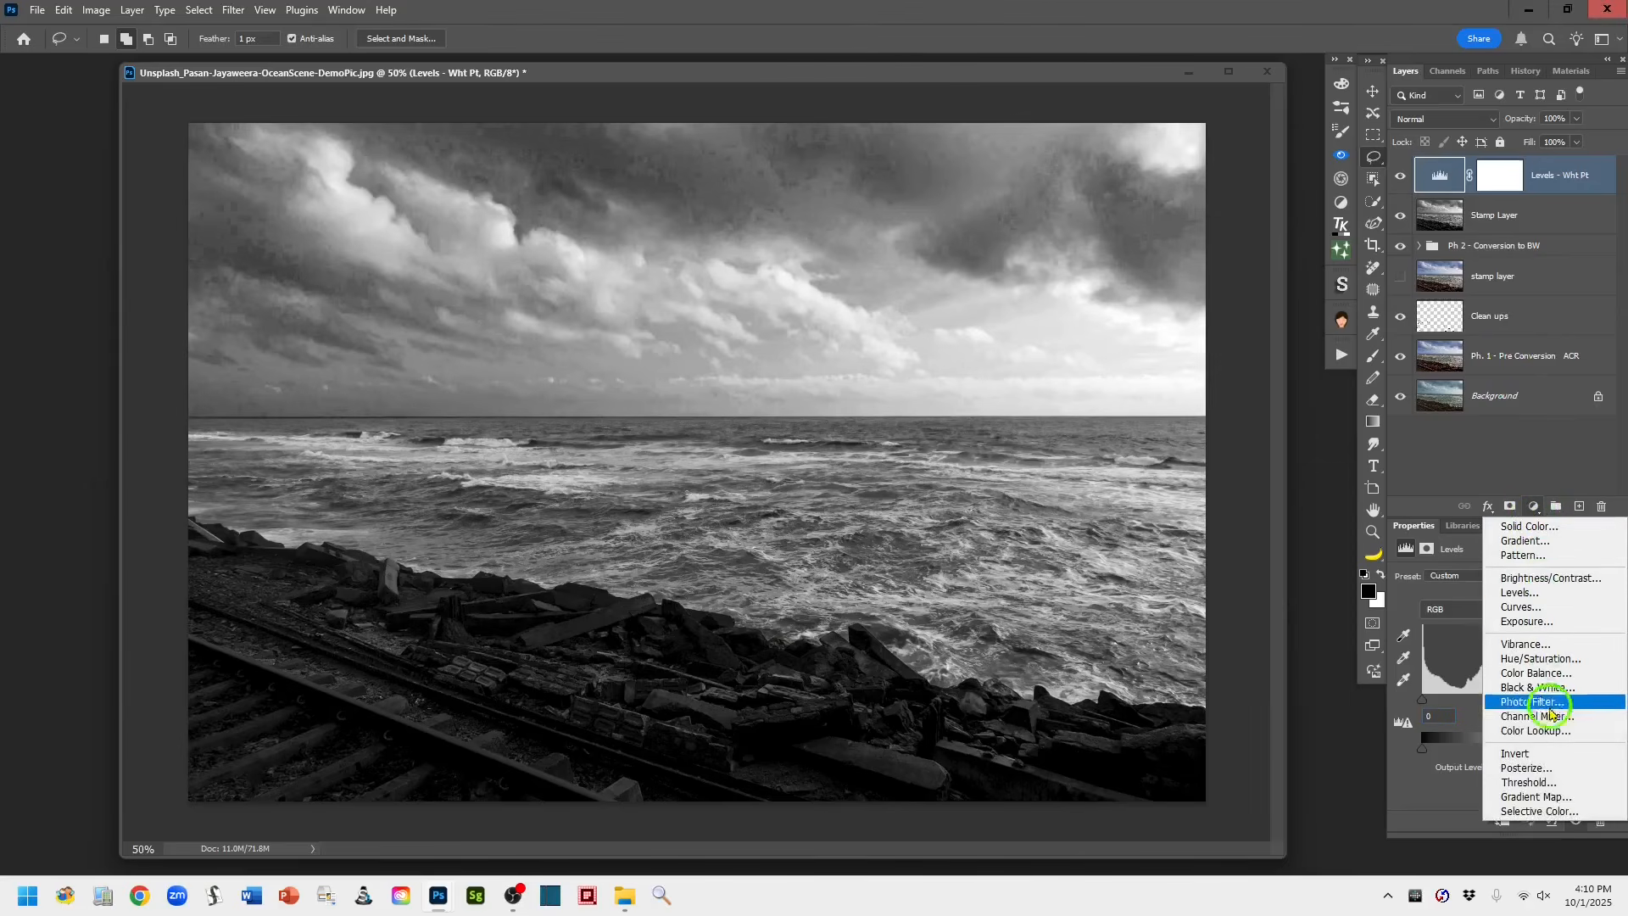
click(1583, 801)
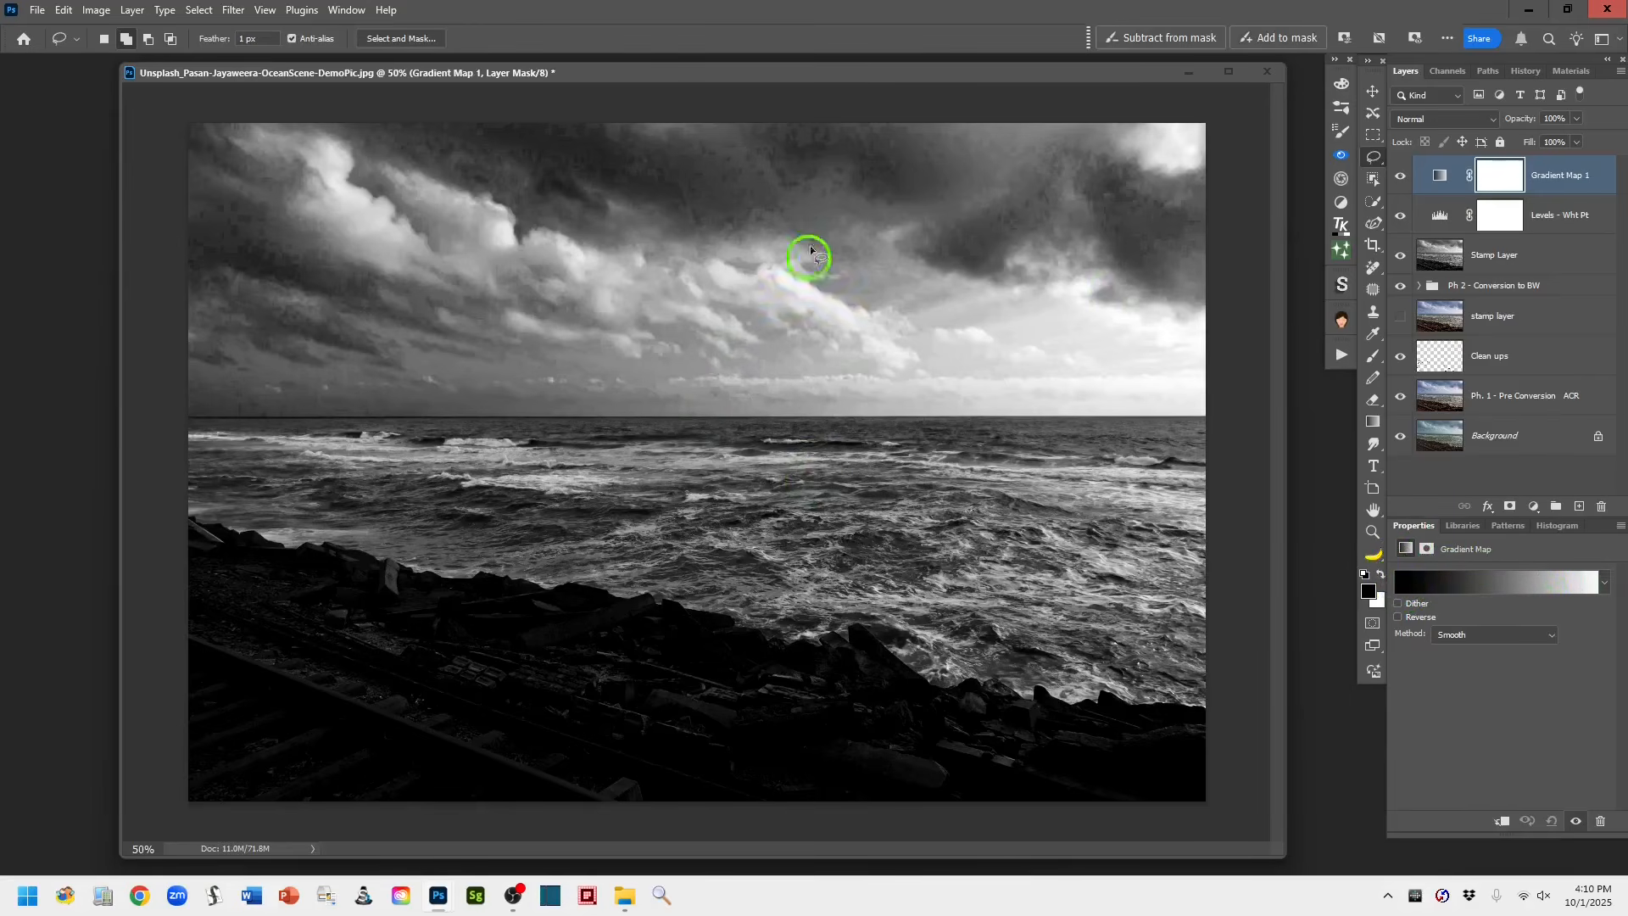
drag(843, 80, 745, 72)
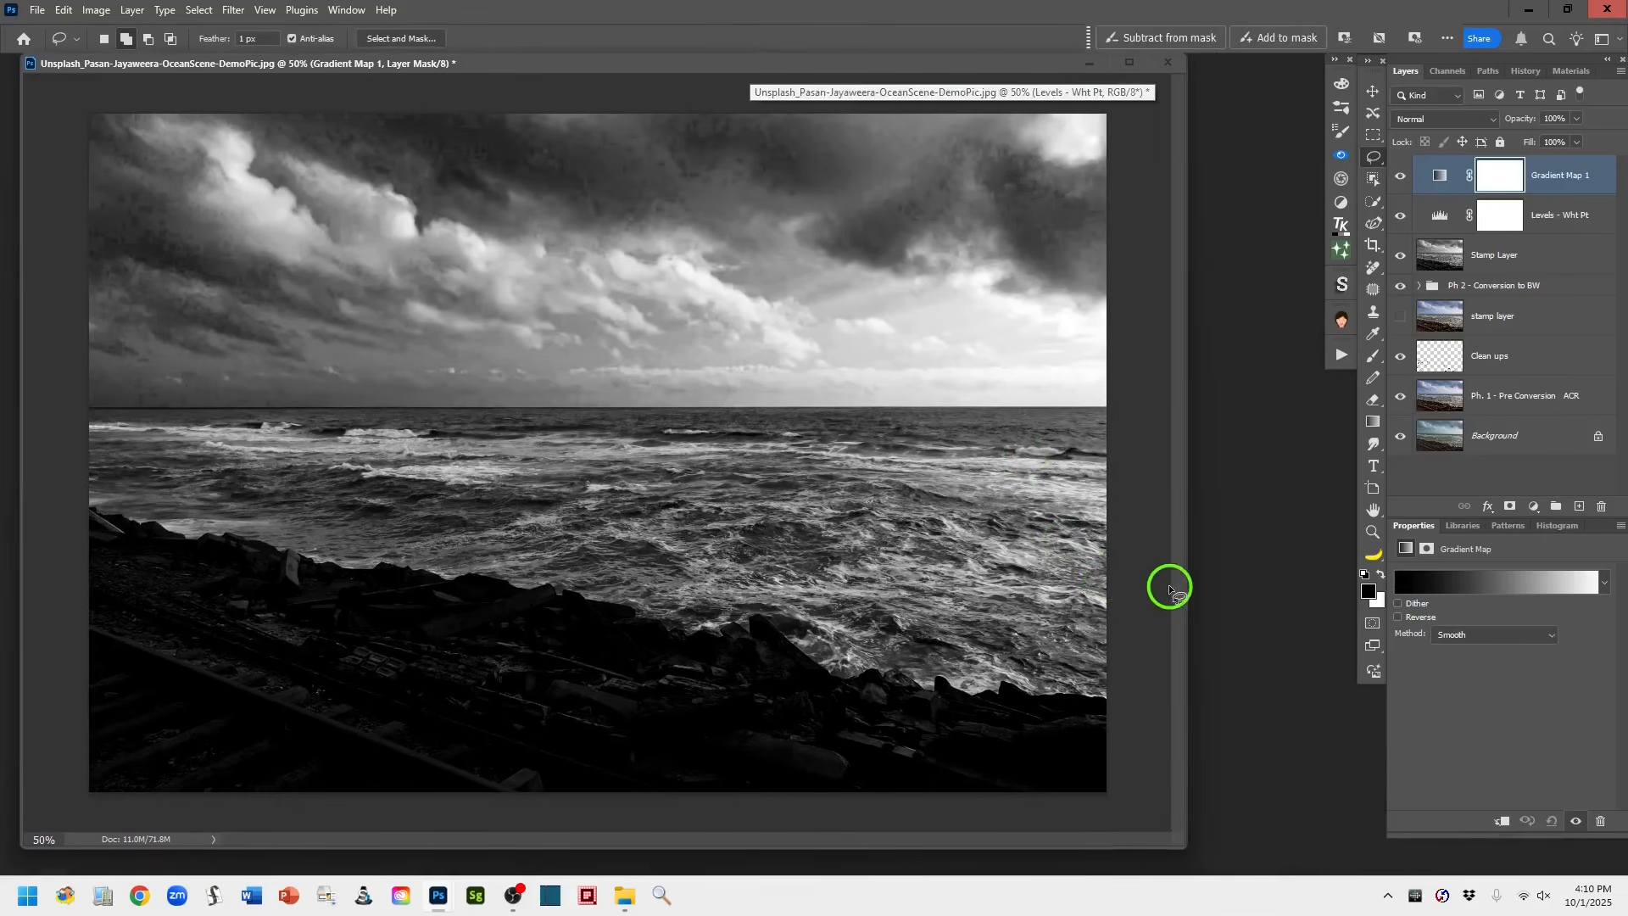
drag(1184, 591, 1101, 593)
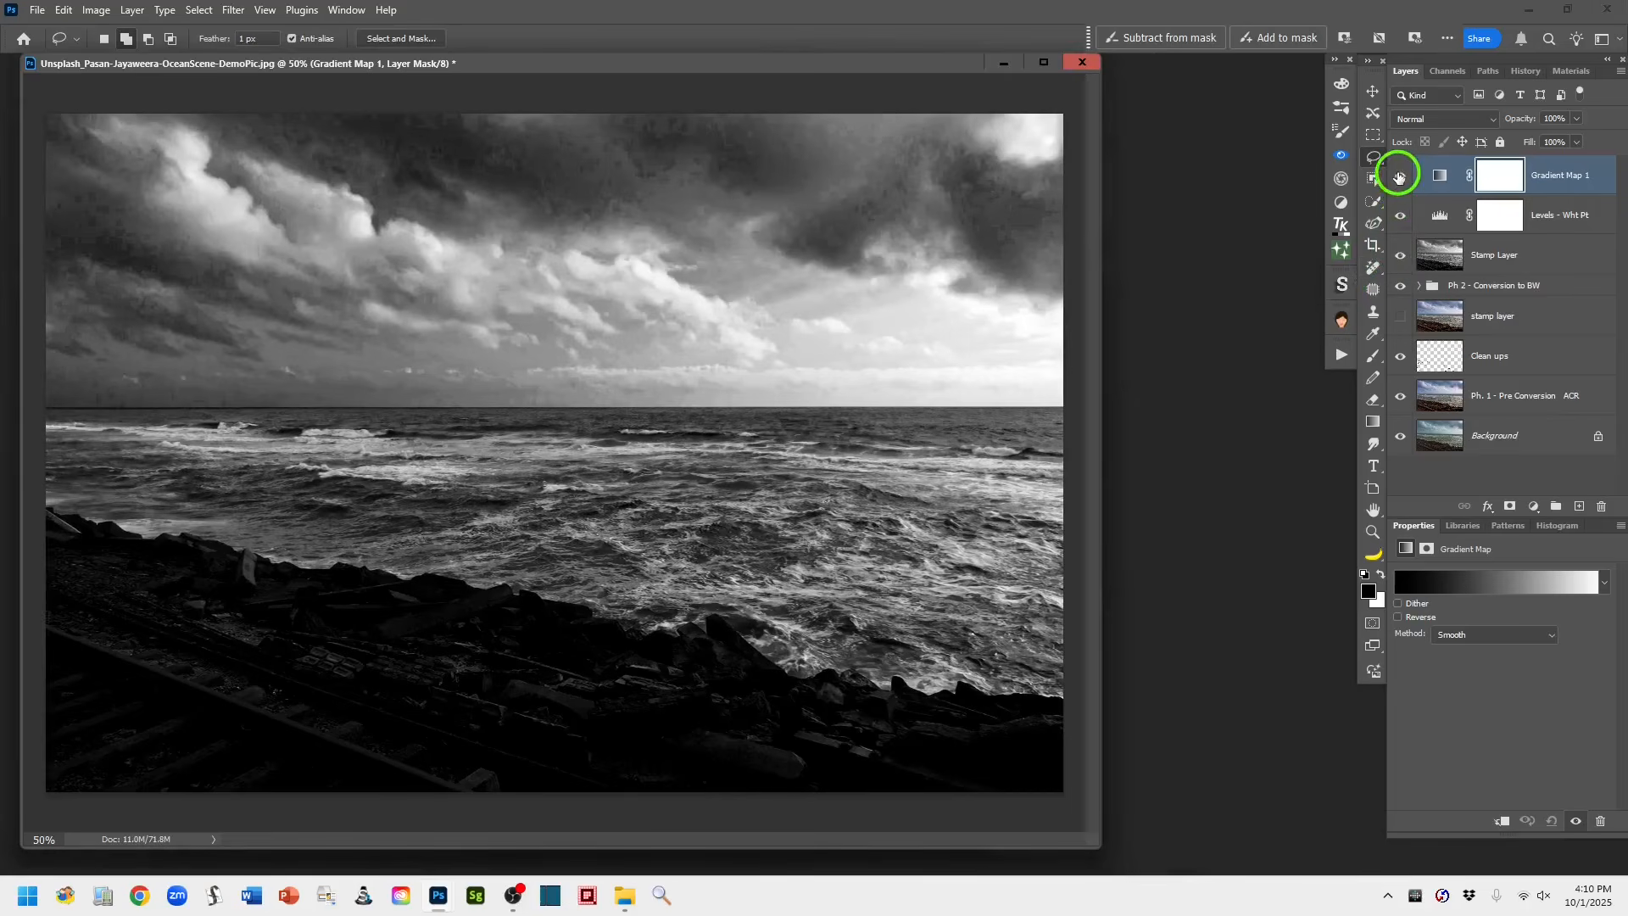
click(1402, 178)
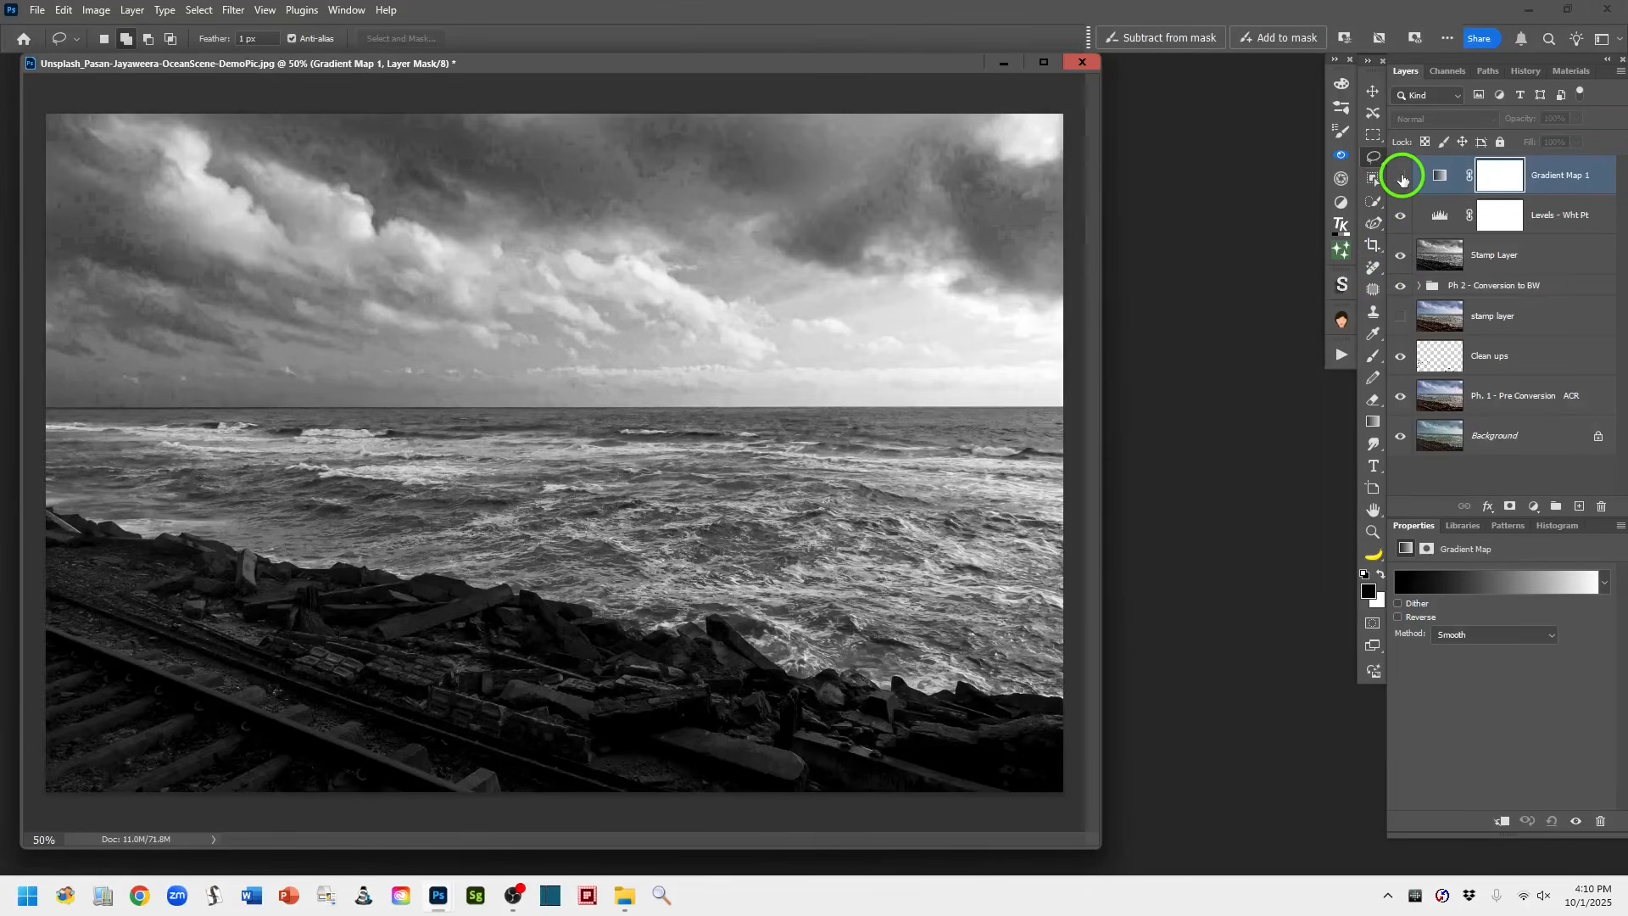
click(1402, 178)
click(1402, 178)
click(1402, 178)
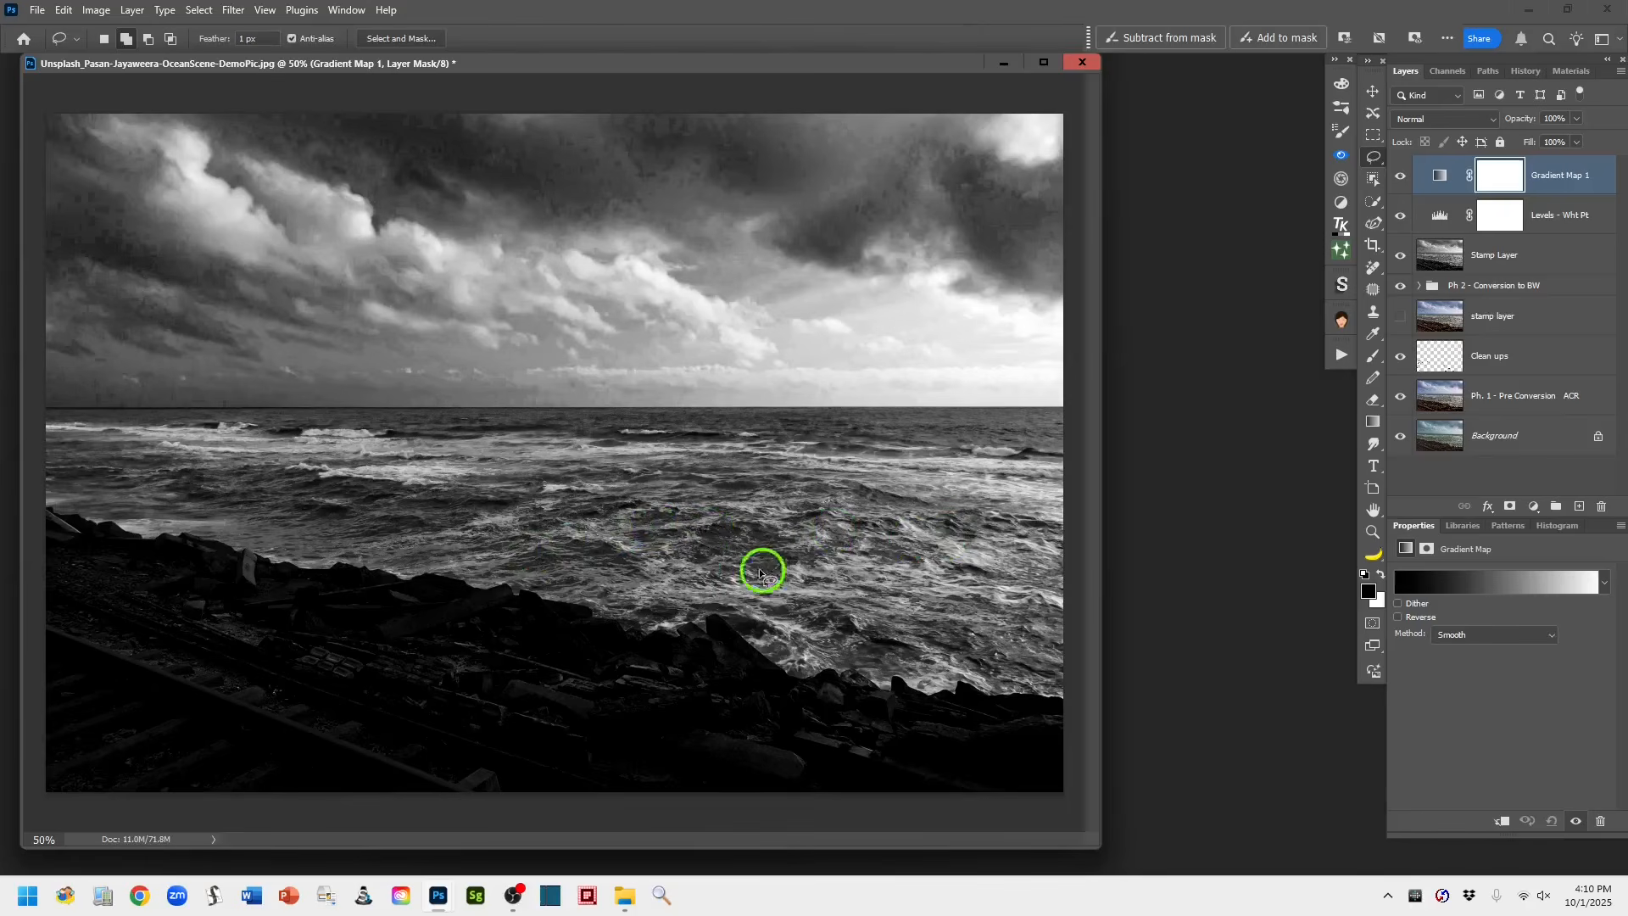
Edit the Gradient Map's gradient and move its white color stop to location 91
click(1493, 587)
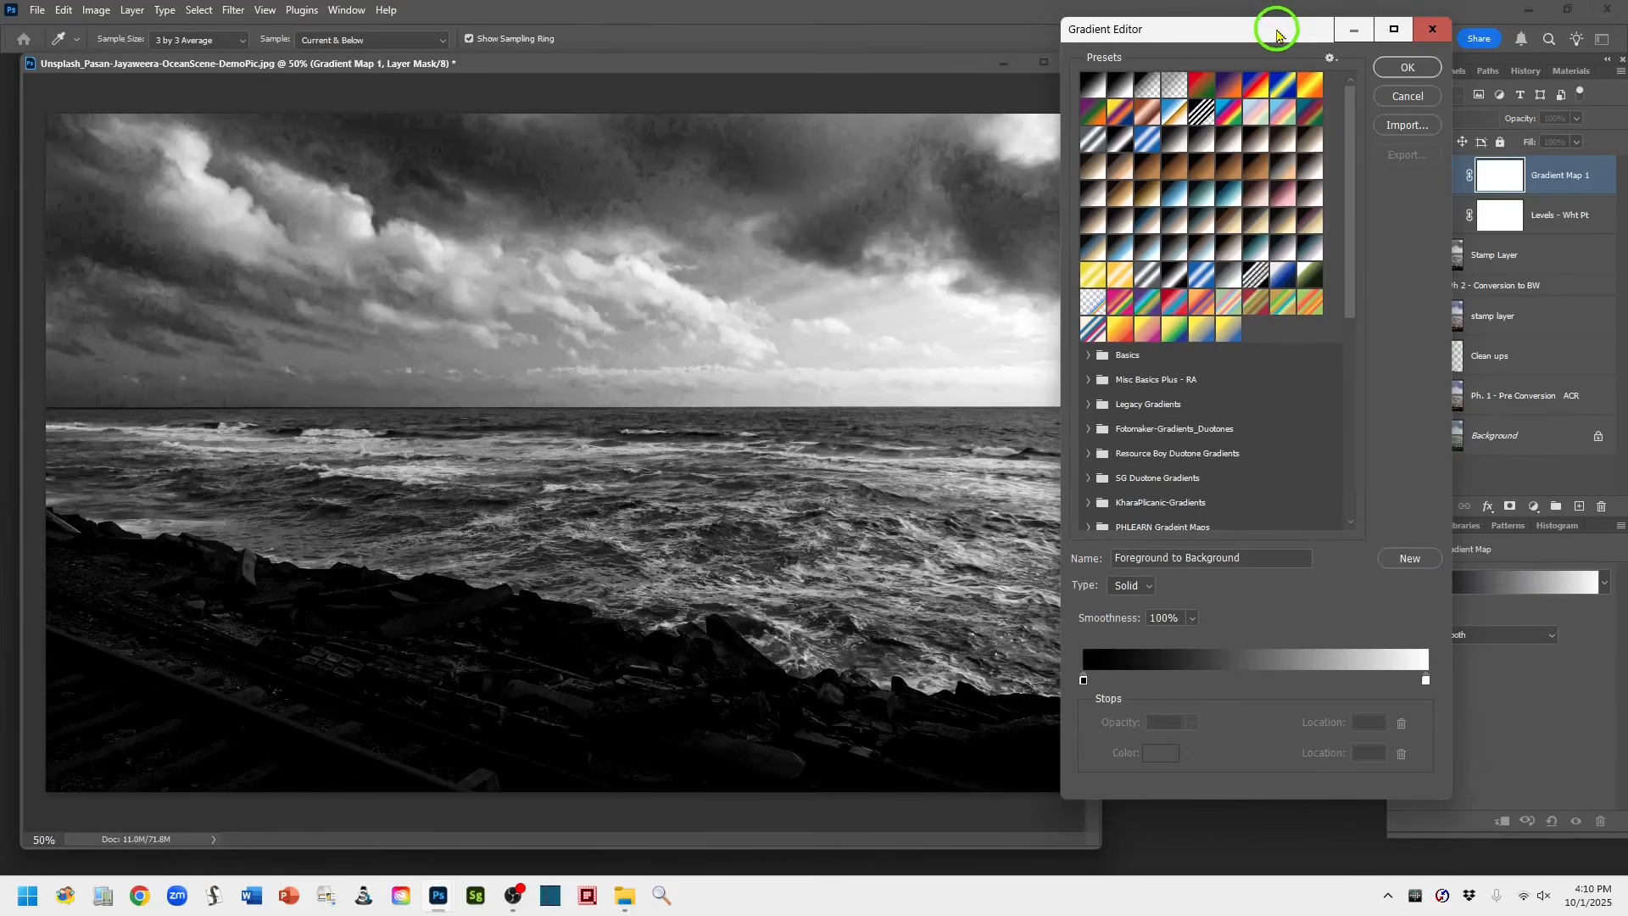
drag(1278, 33, 1248, 32)
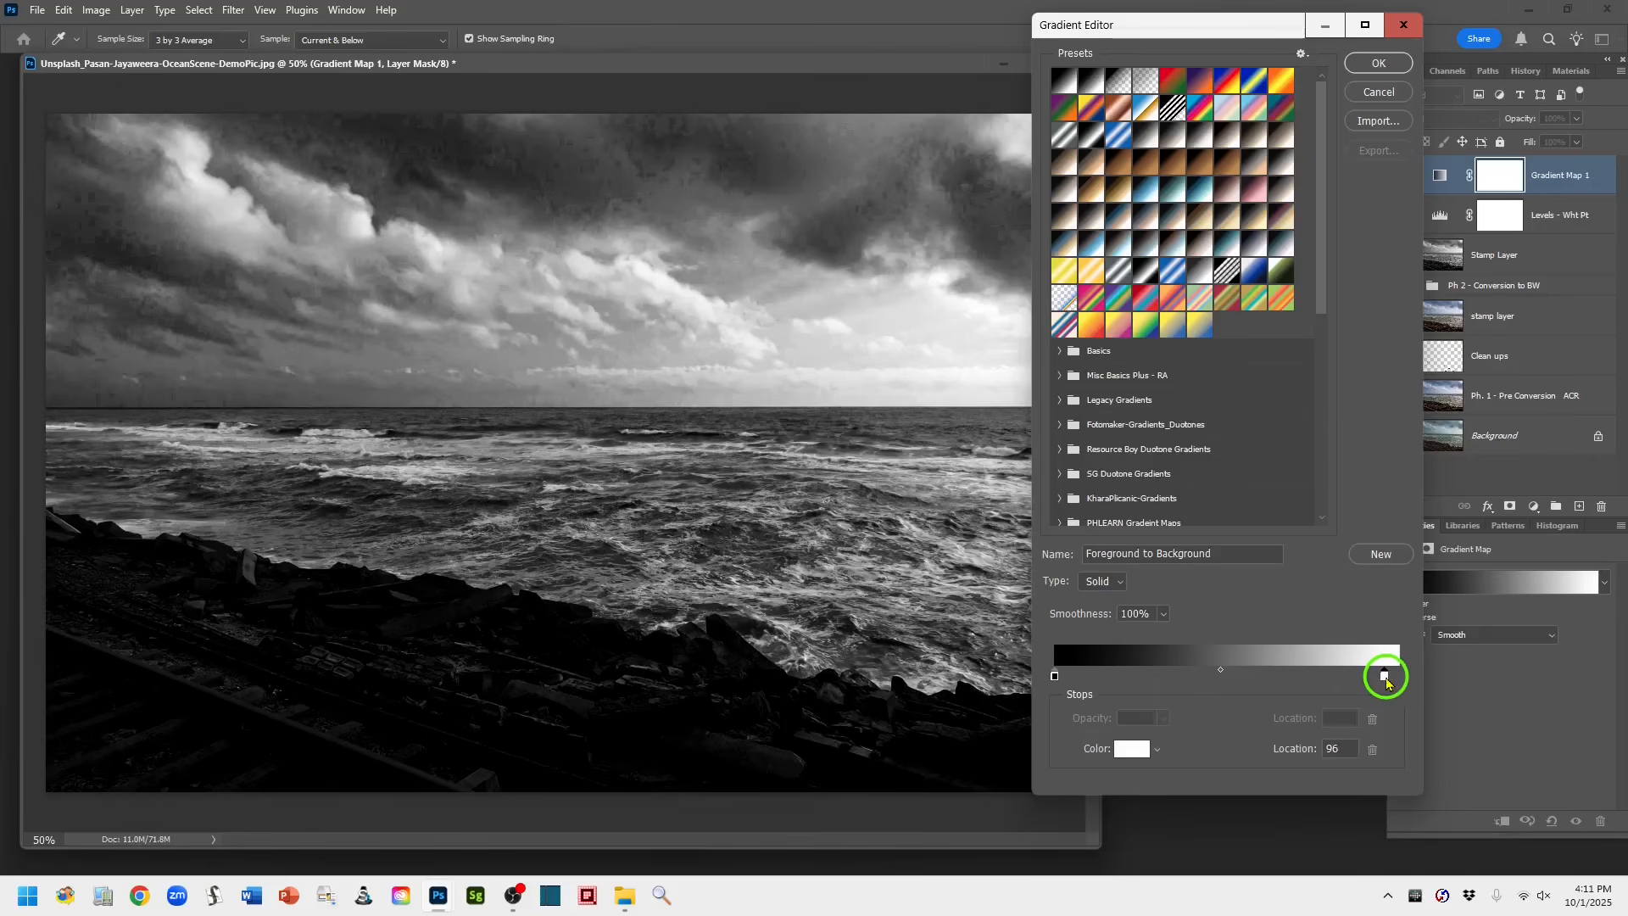
click(1373, 677)
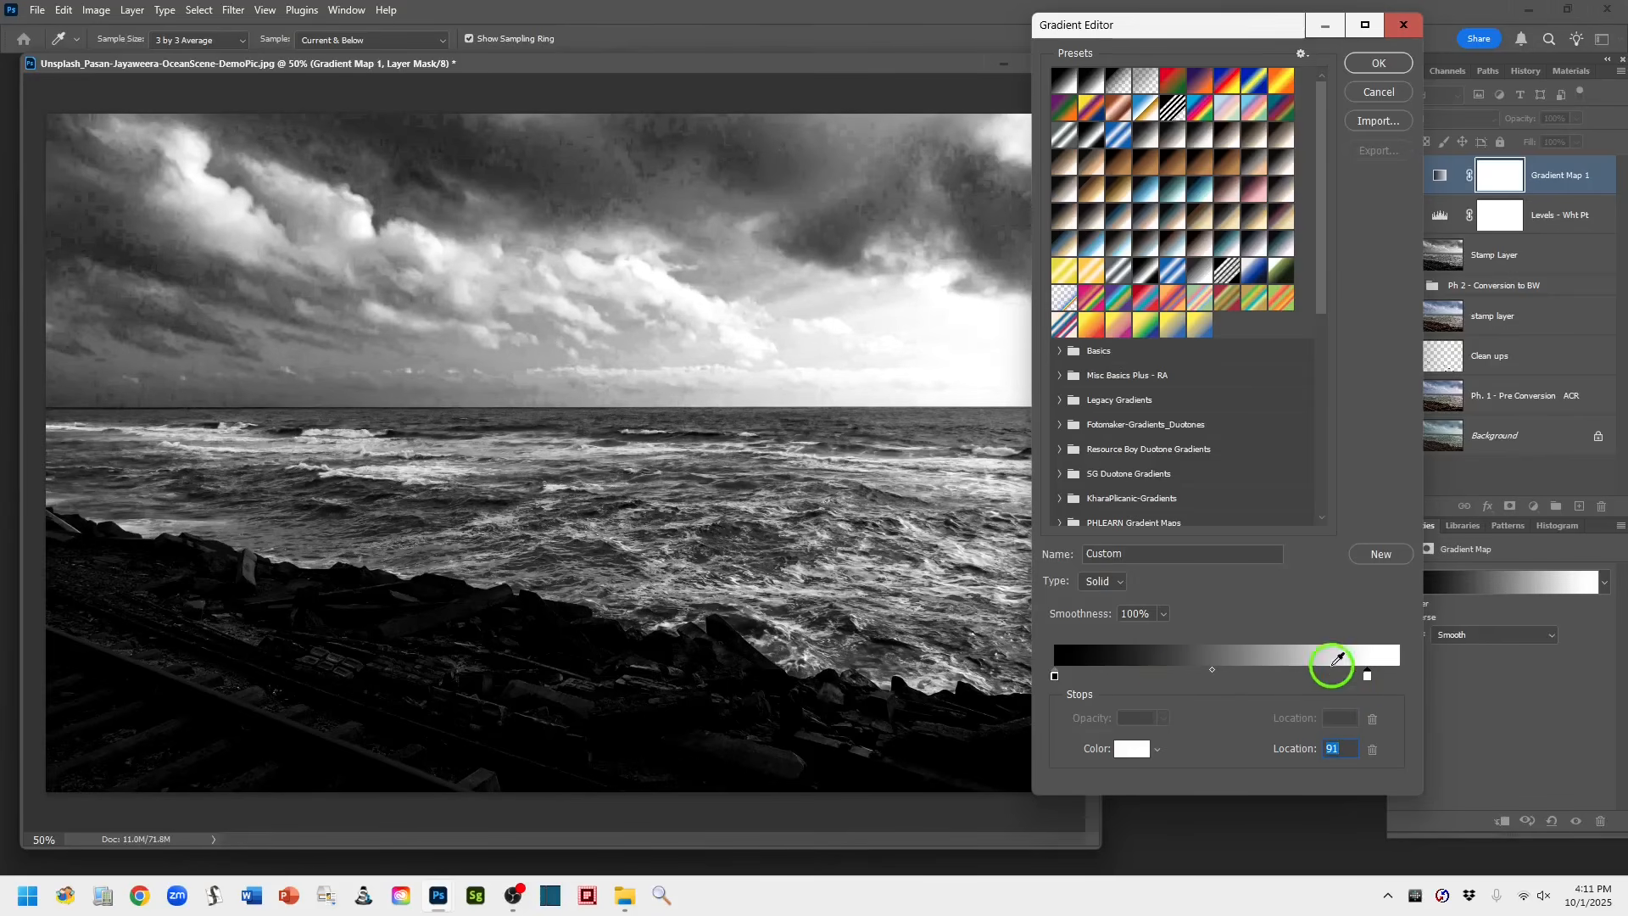
drag(1367, 679, 1355, 681)
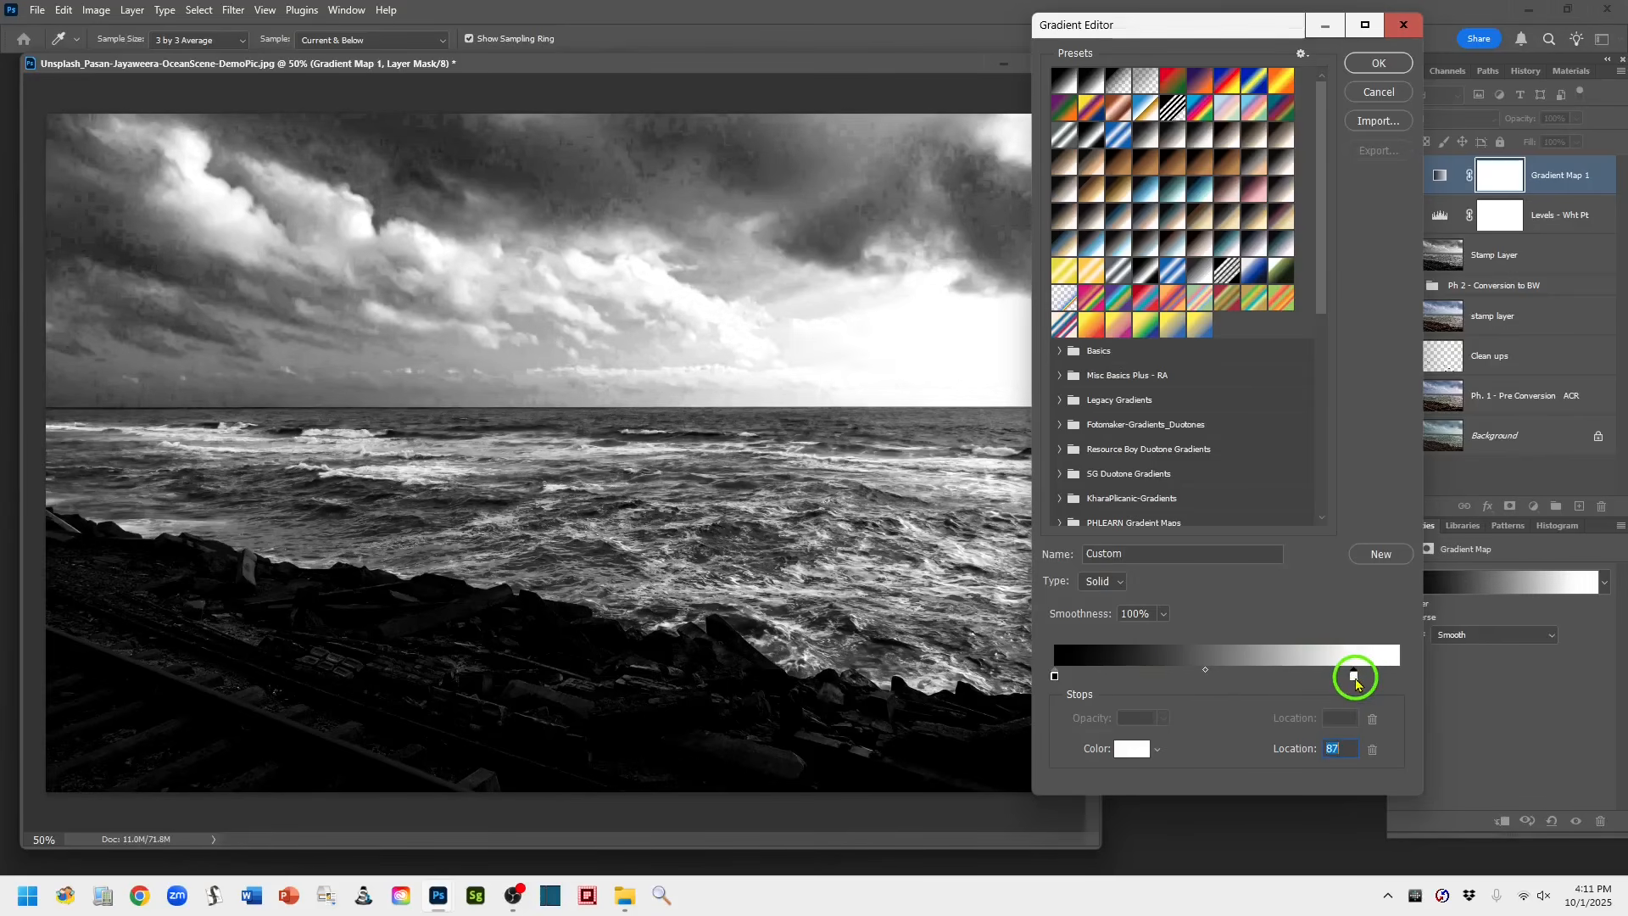
drag(676, 346, 1362, 679)
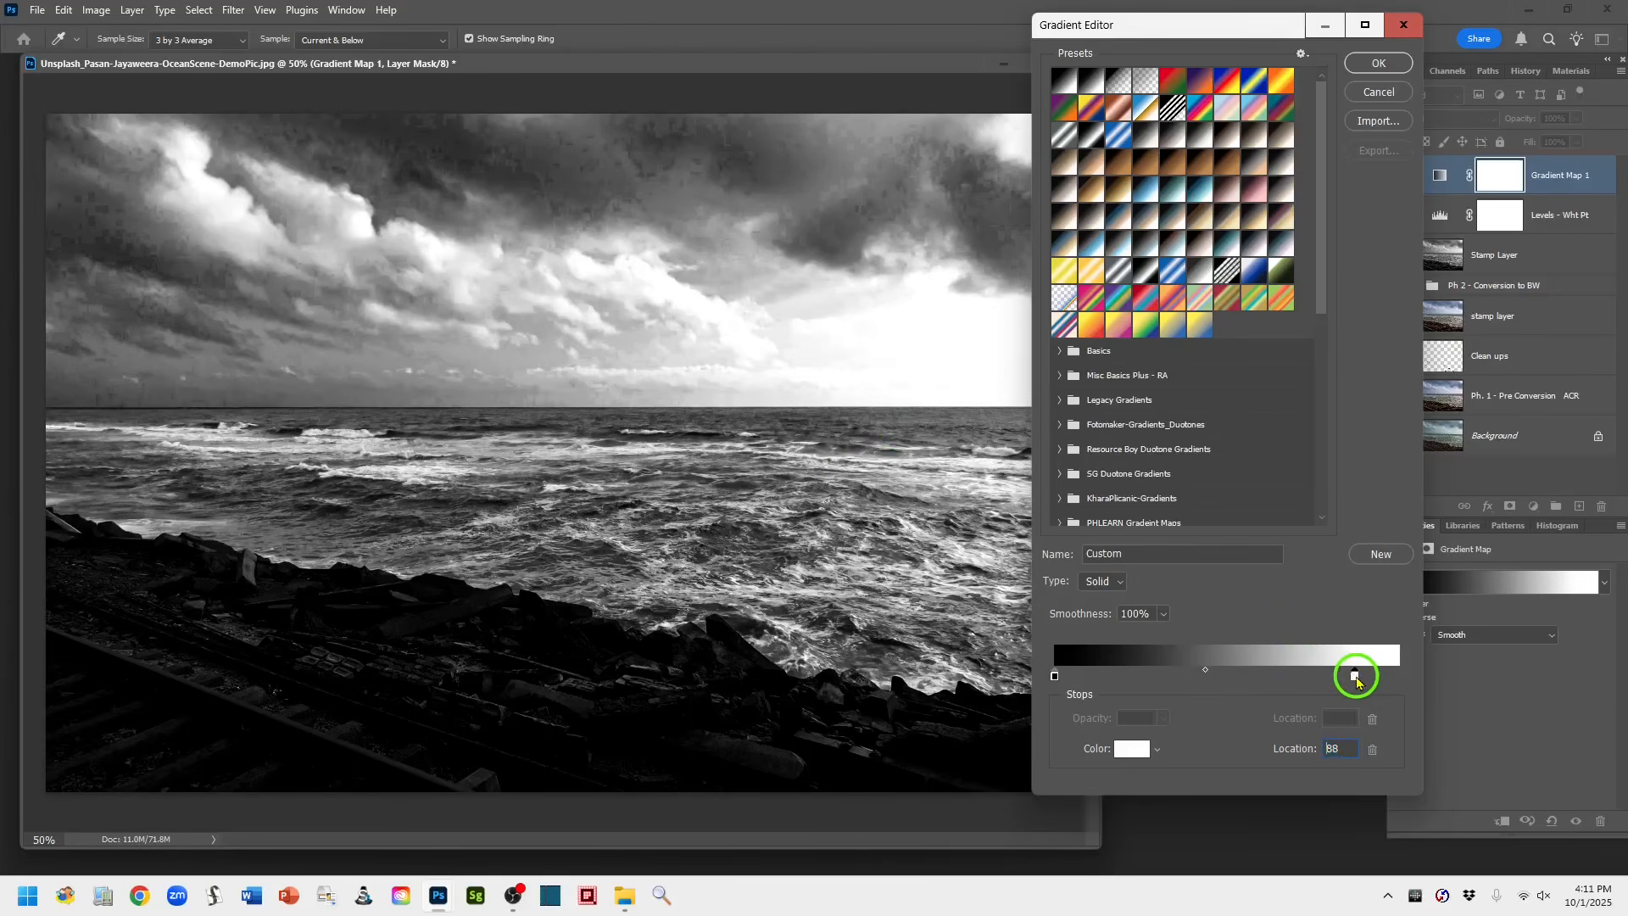
drag(1196, 32, 1239, 46)
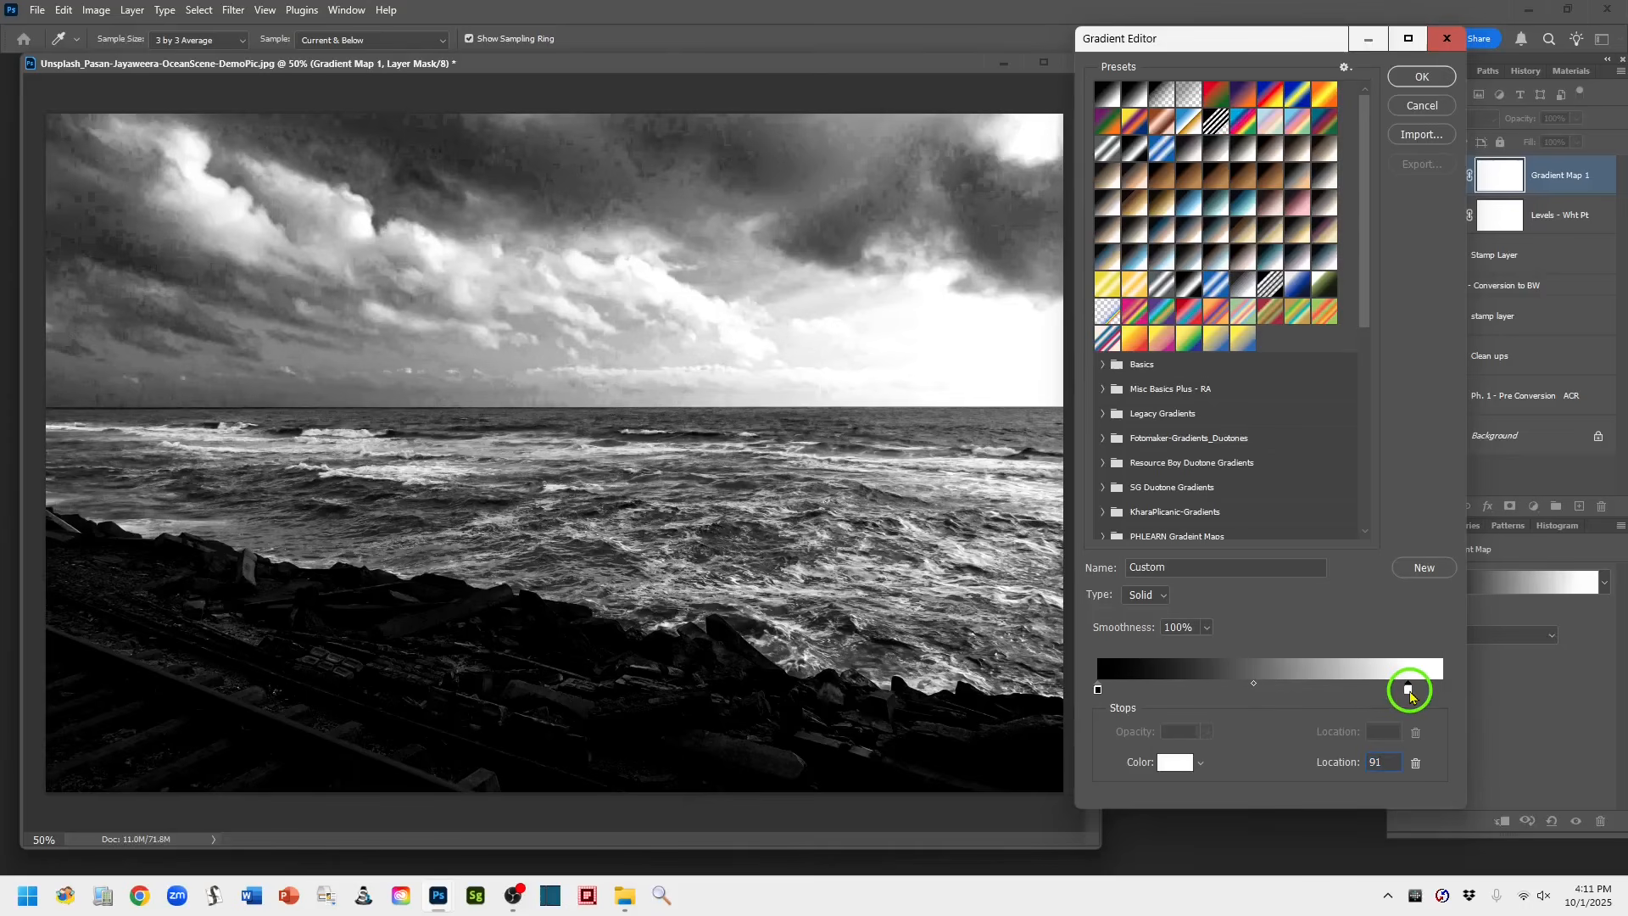
drag(1370, 671, 824, 386)
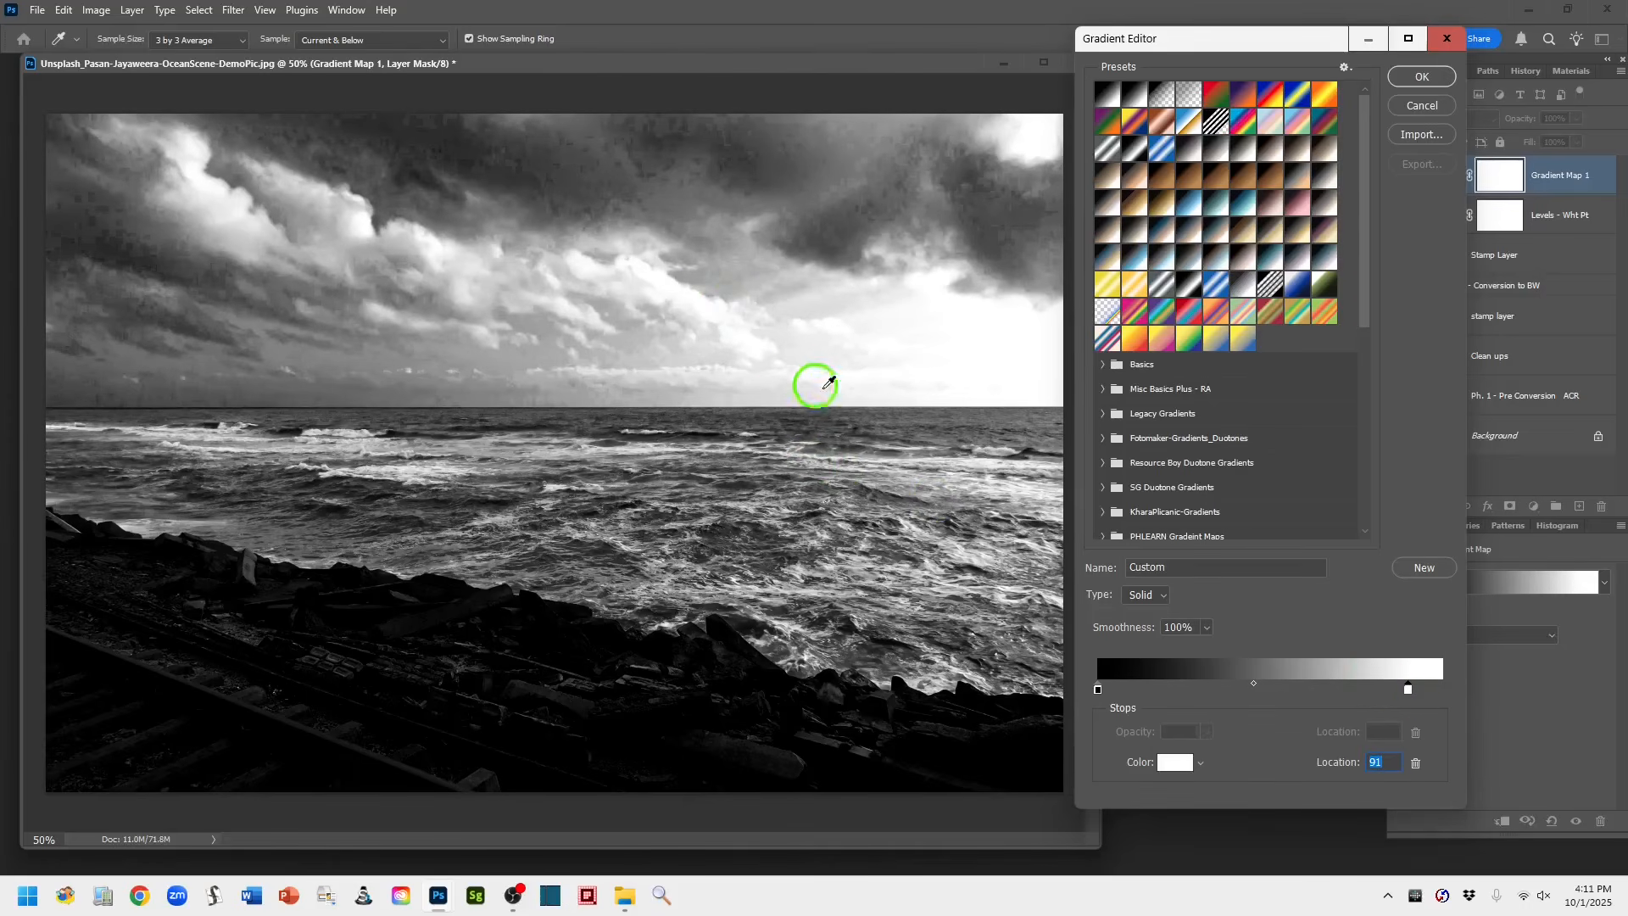
Set the gradient's midpoint to location 45, accept the gradient, and compare the image with and without the Gradient Map
drag(751, 305, 992, 609)
drag(759, 383, 1258, 688)
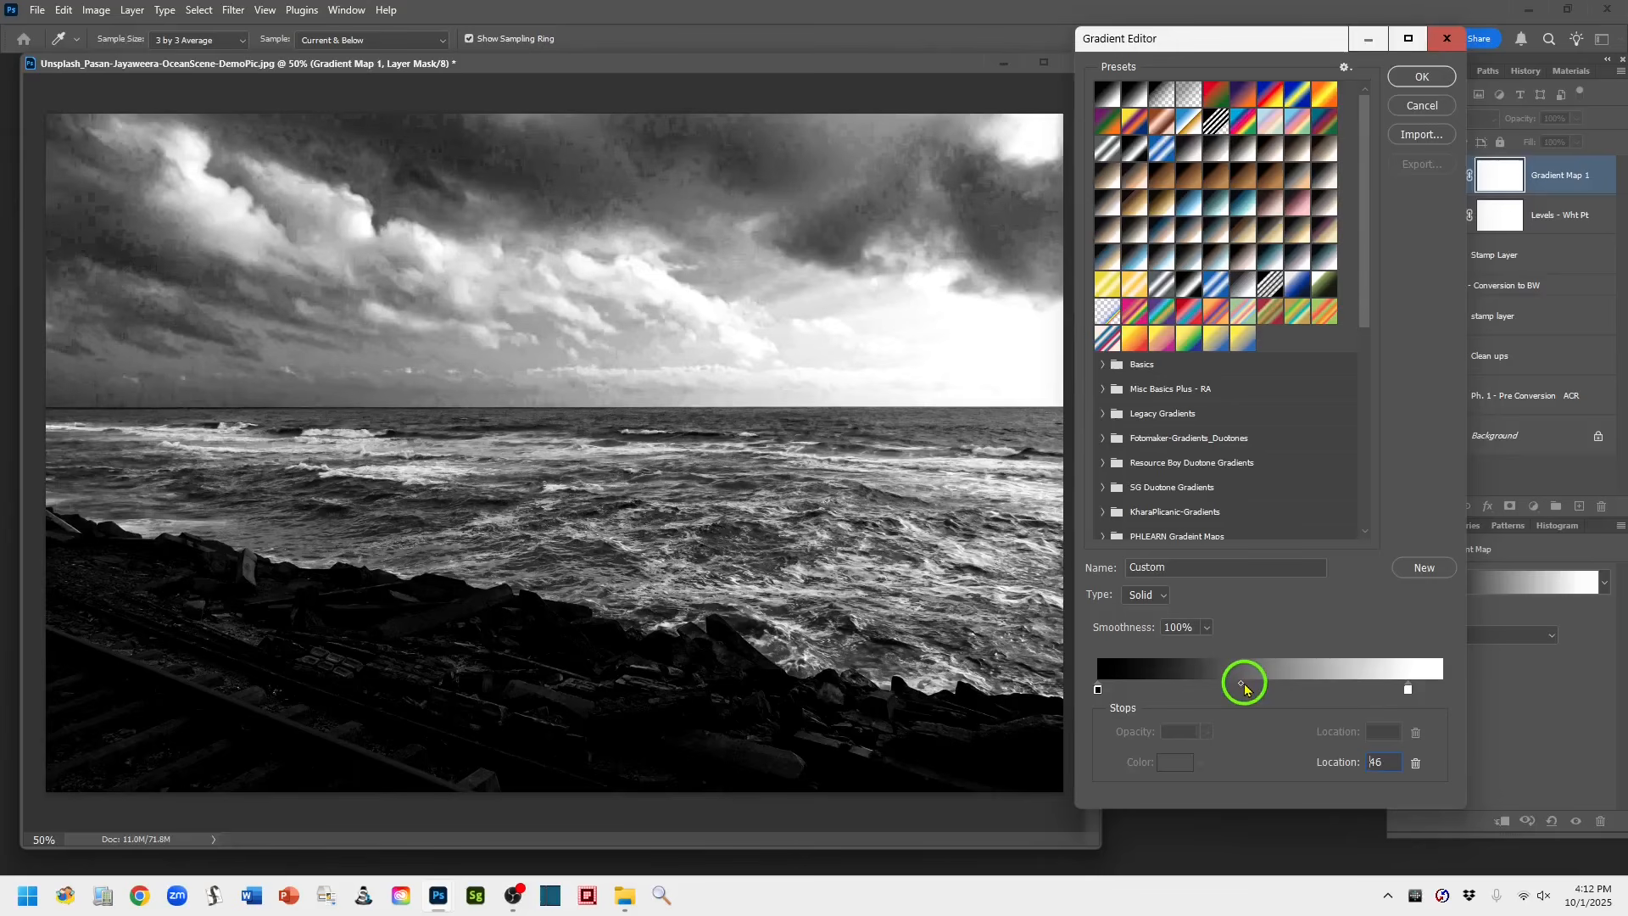
drag(1241, 689, 1241, 689)
click(965, 638)
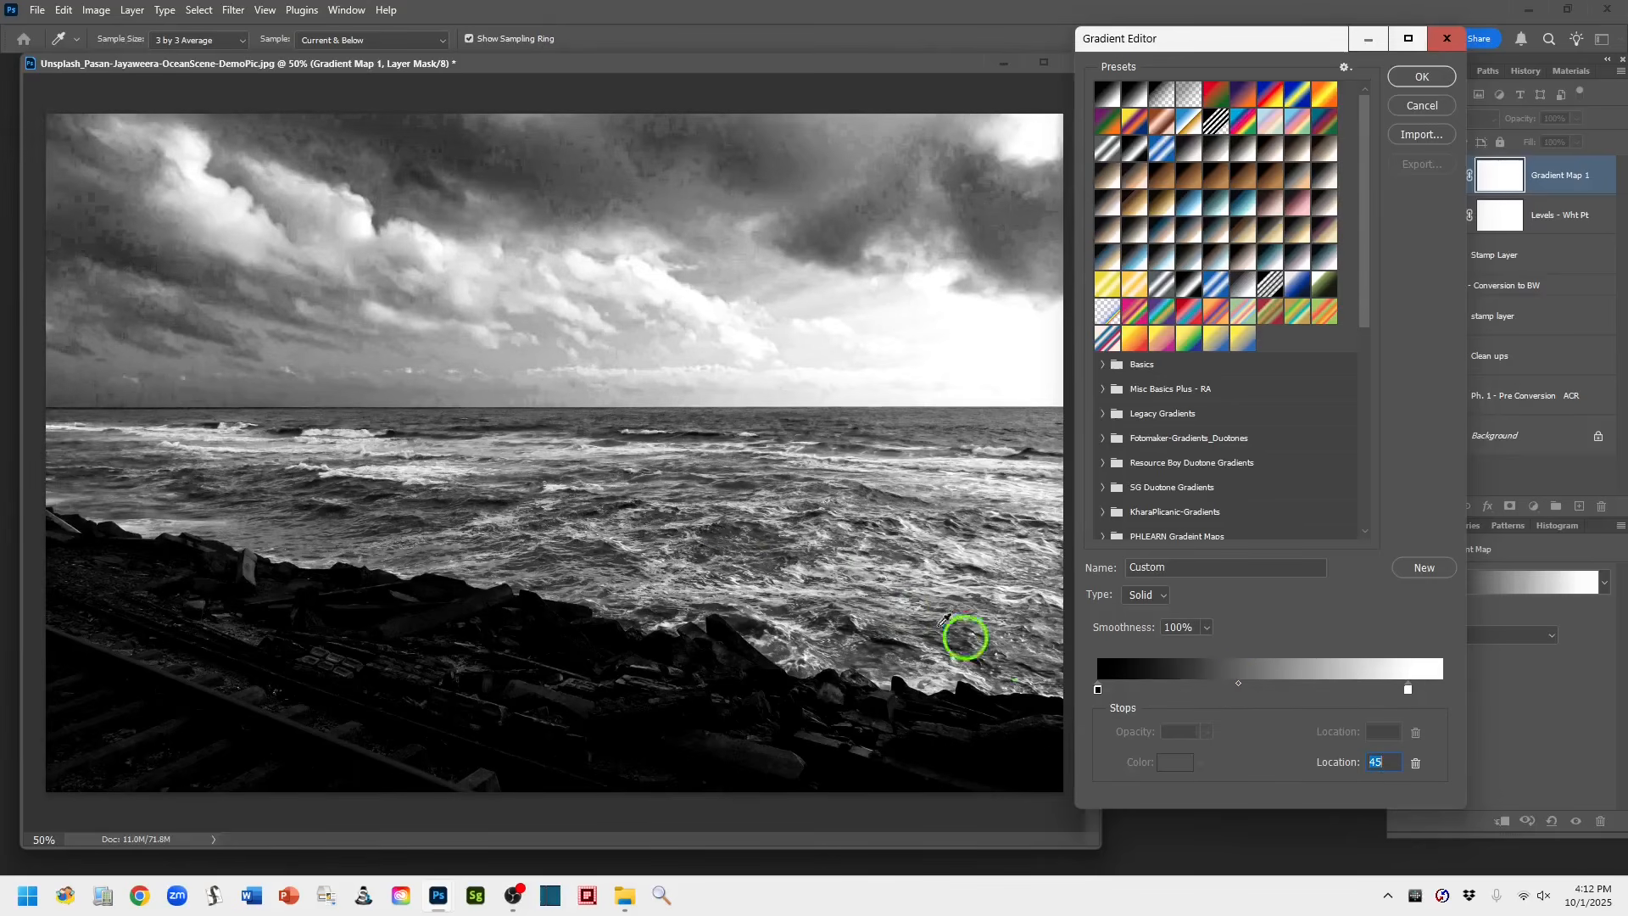
drag(800, 575, 1428, 83)
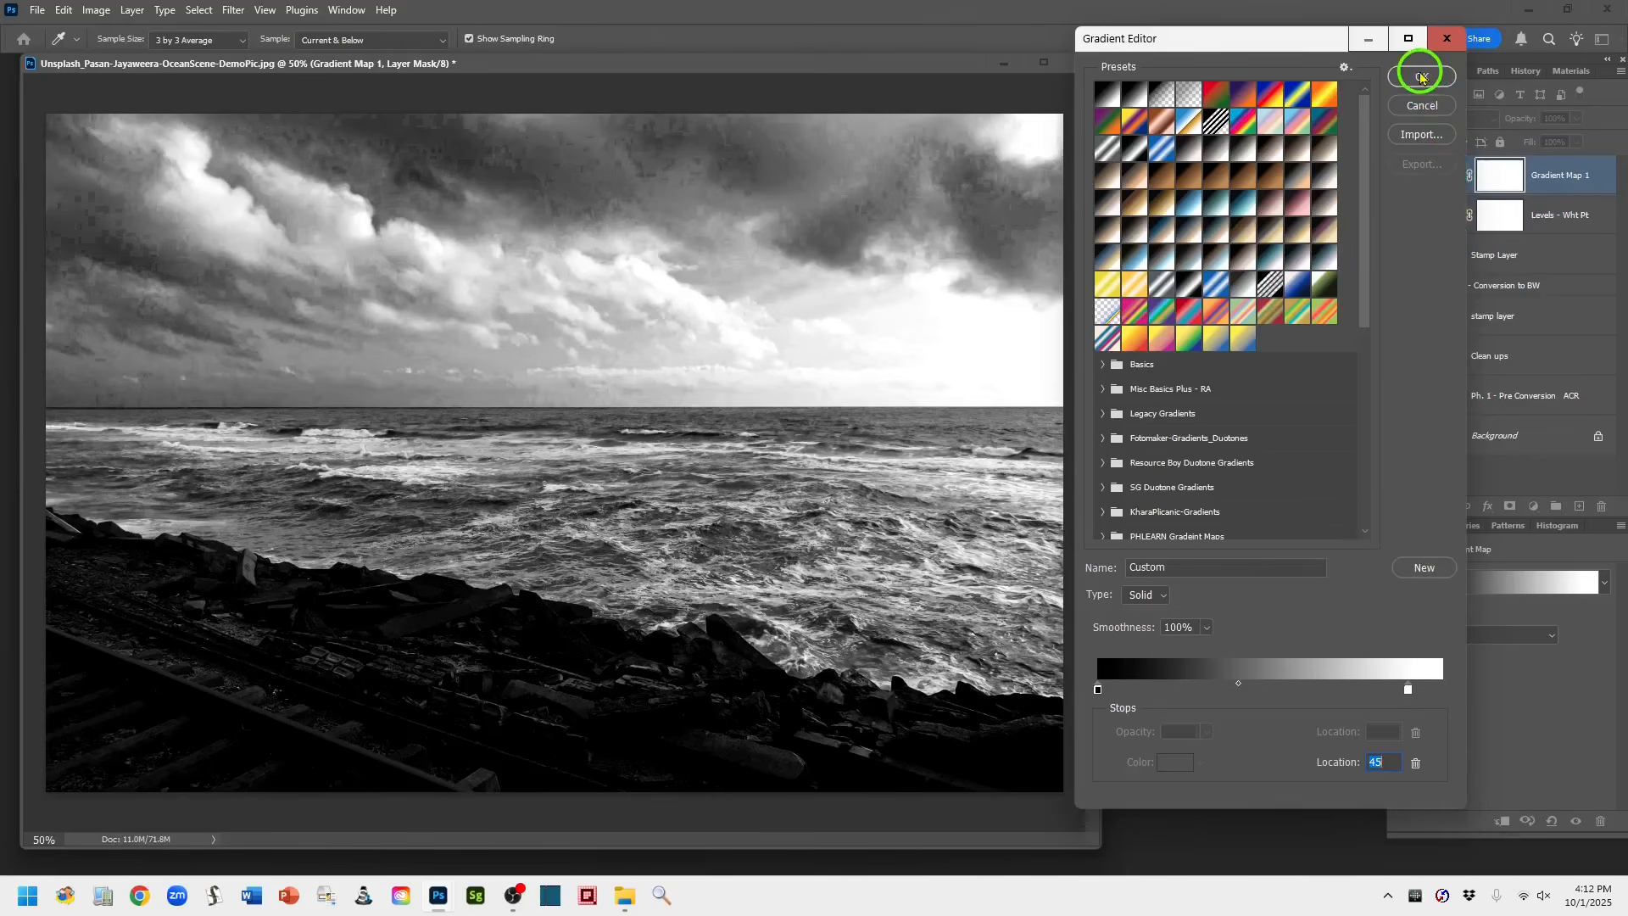
click(1421, 78)
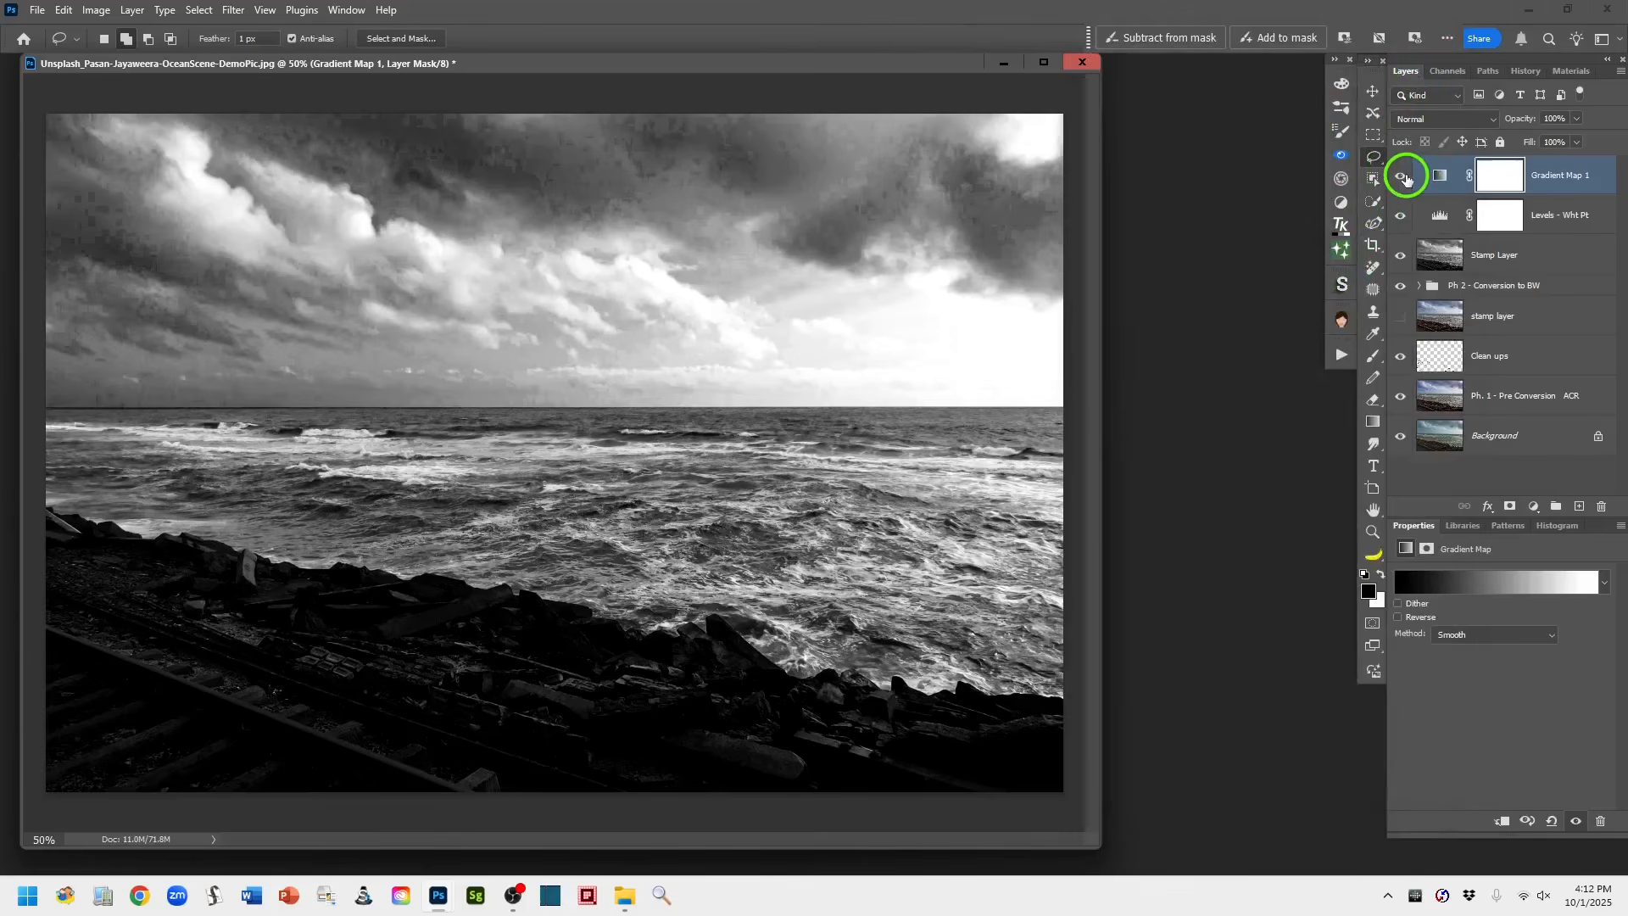
click(1402, 176)
click(1402, 176)
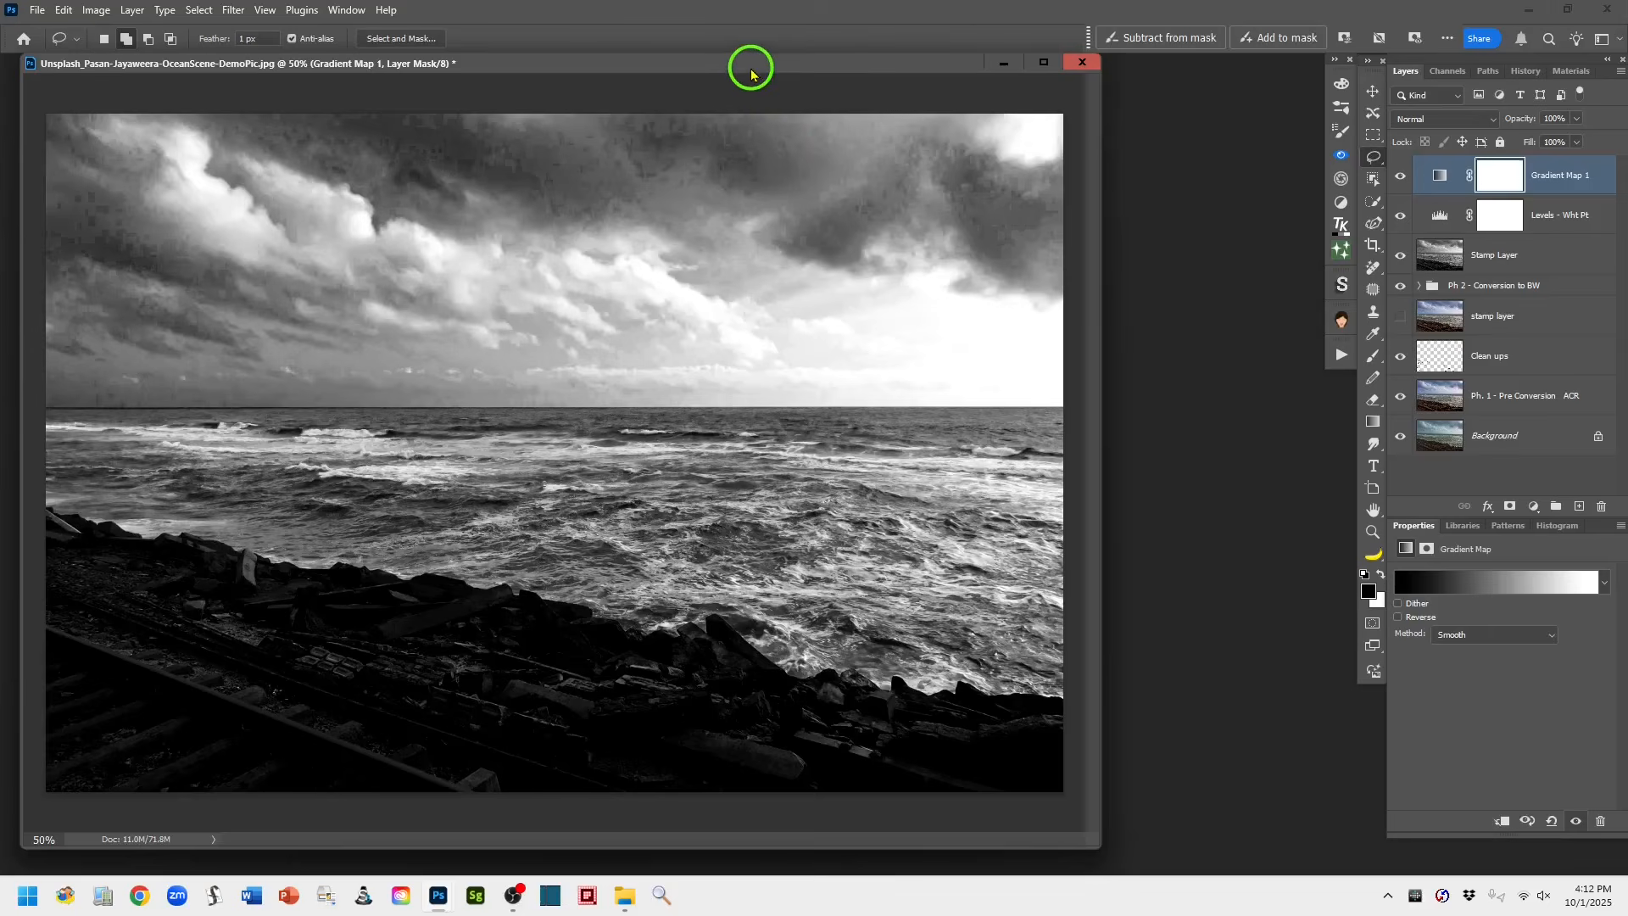
Add a new layer above Gradient Map 1 in Soft Light mode, filled with the neutral 50% gray
drag(752, 72, 905, 90)
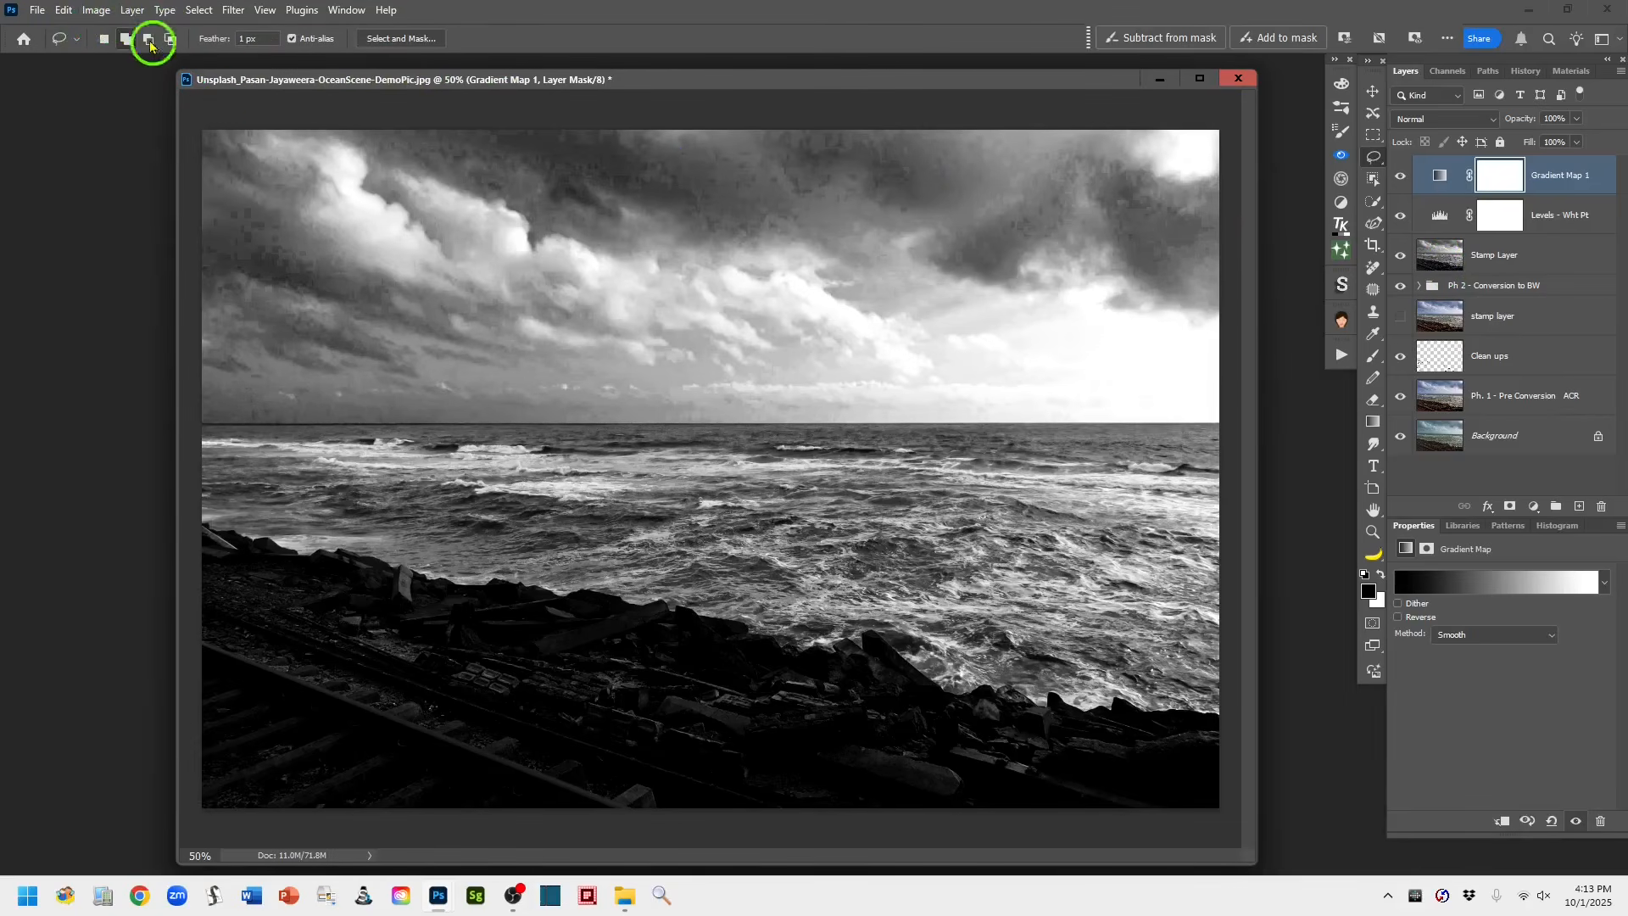
click(132, 10)
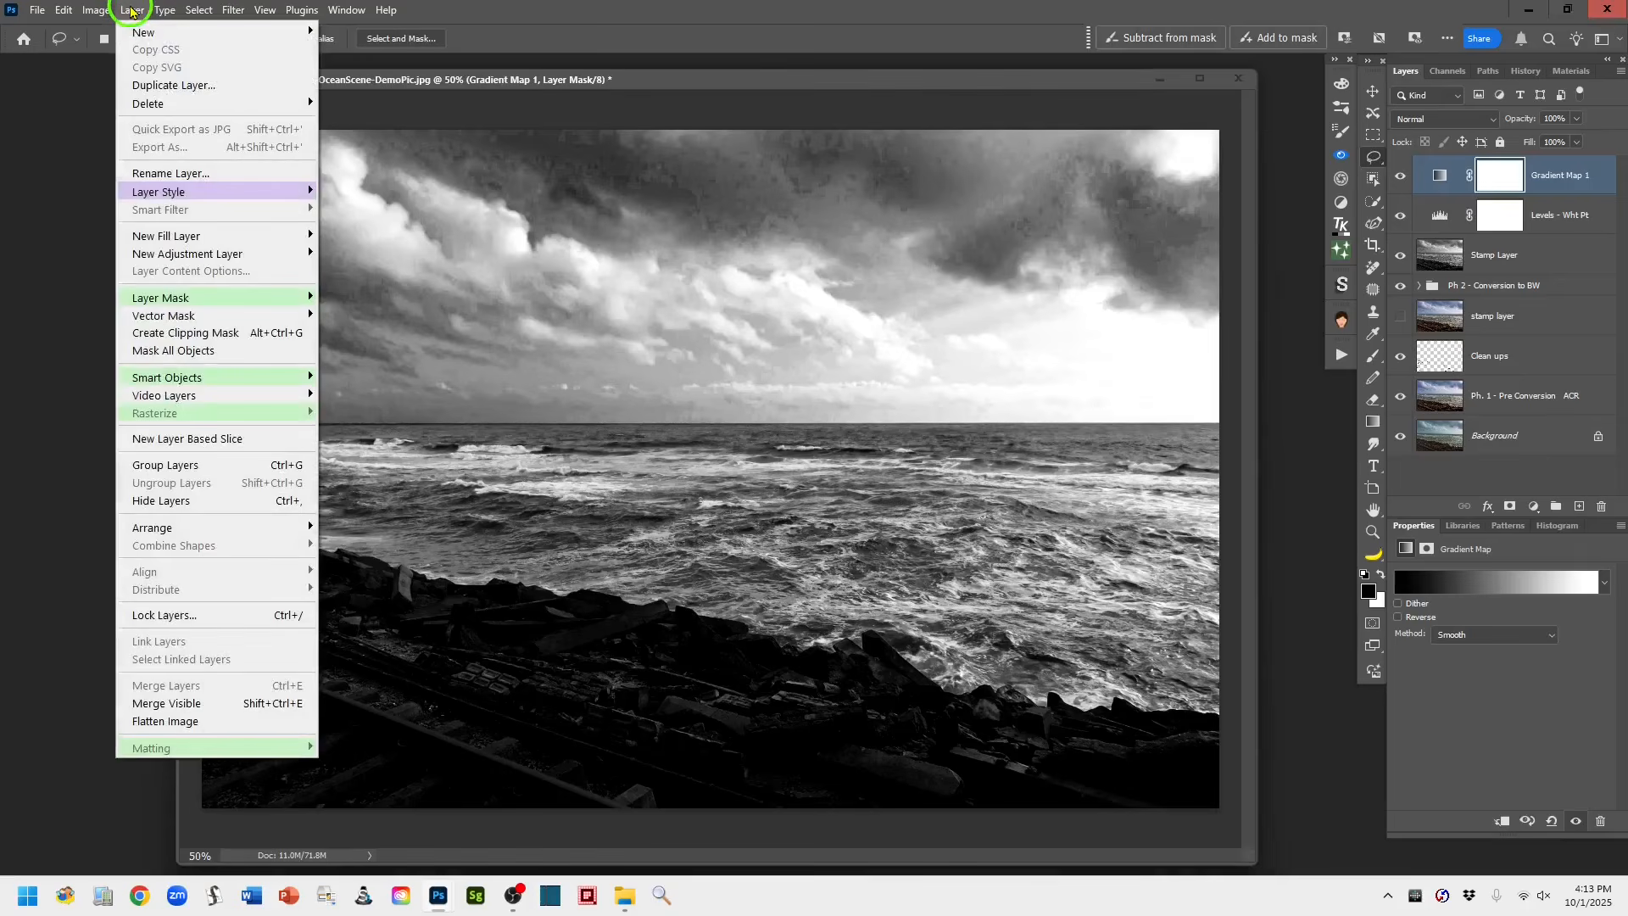
mouse_move(141, 37)
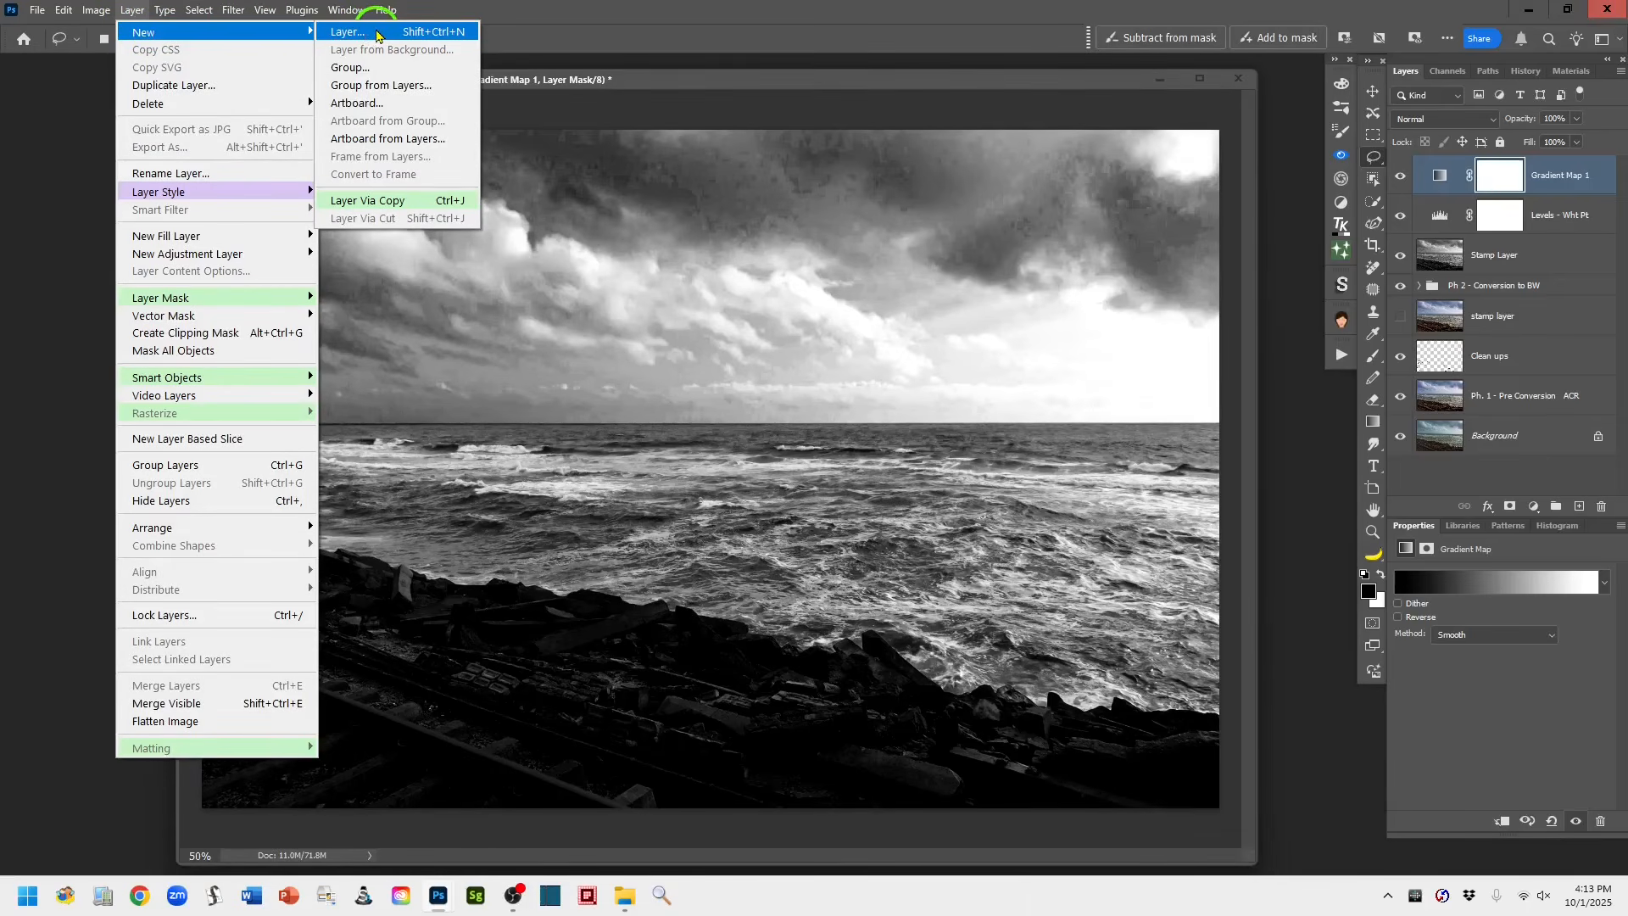
click(377, 34)
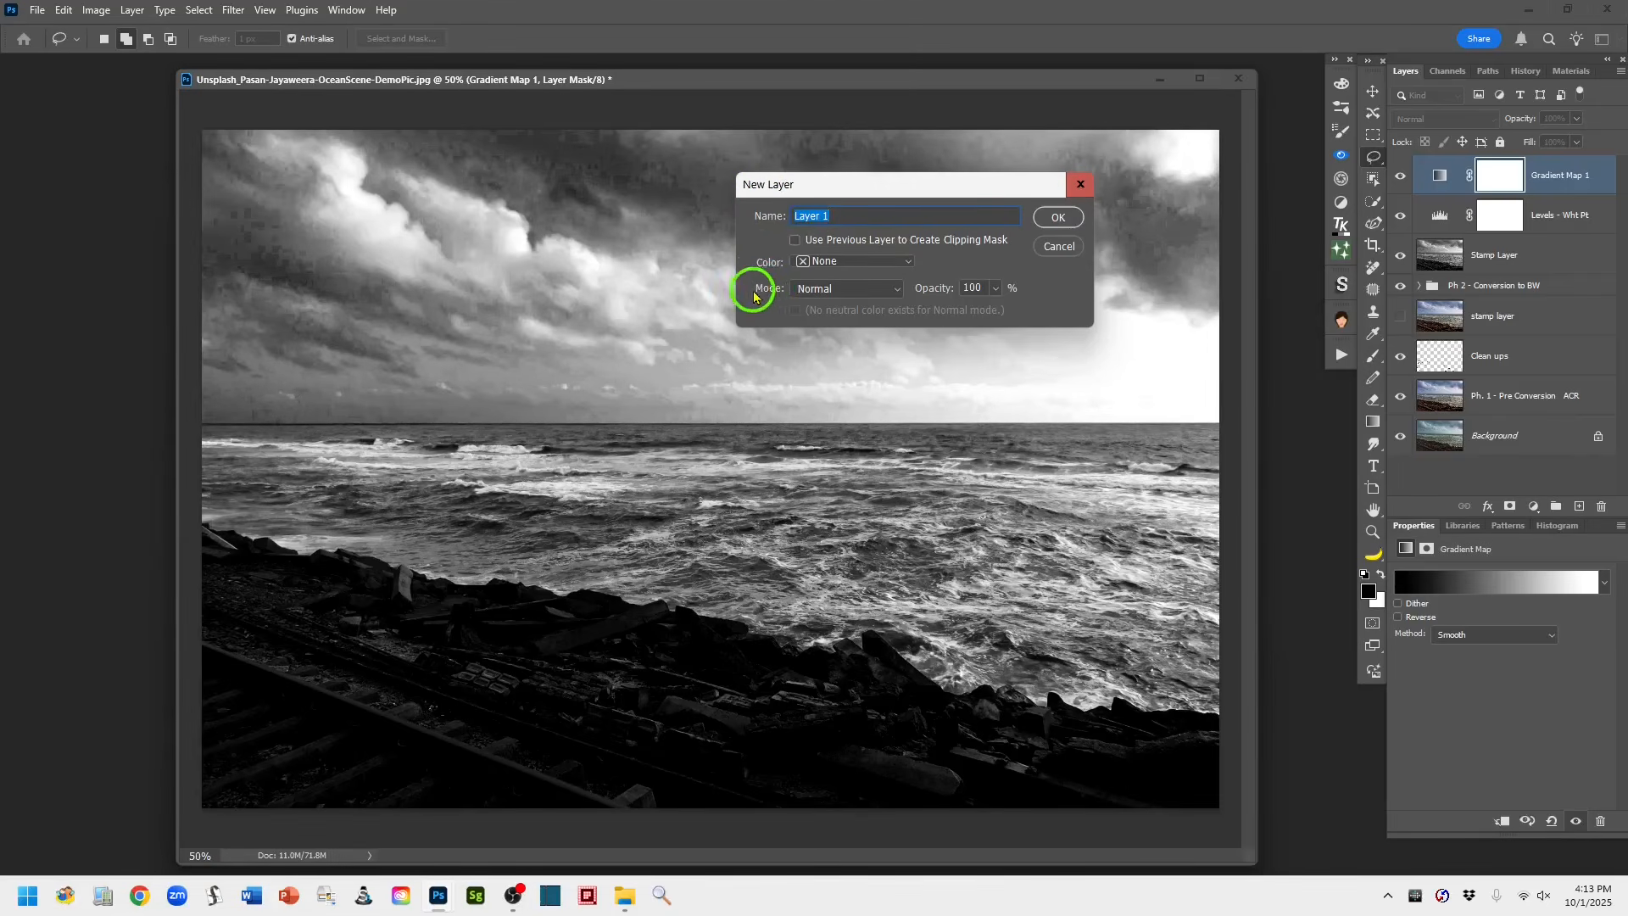
click(895, 291)
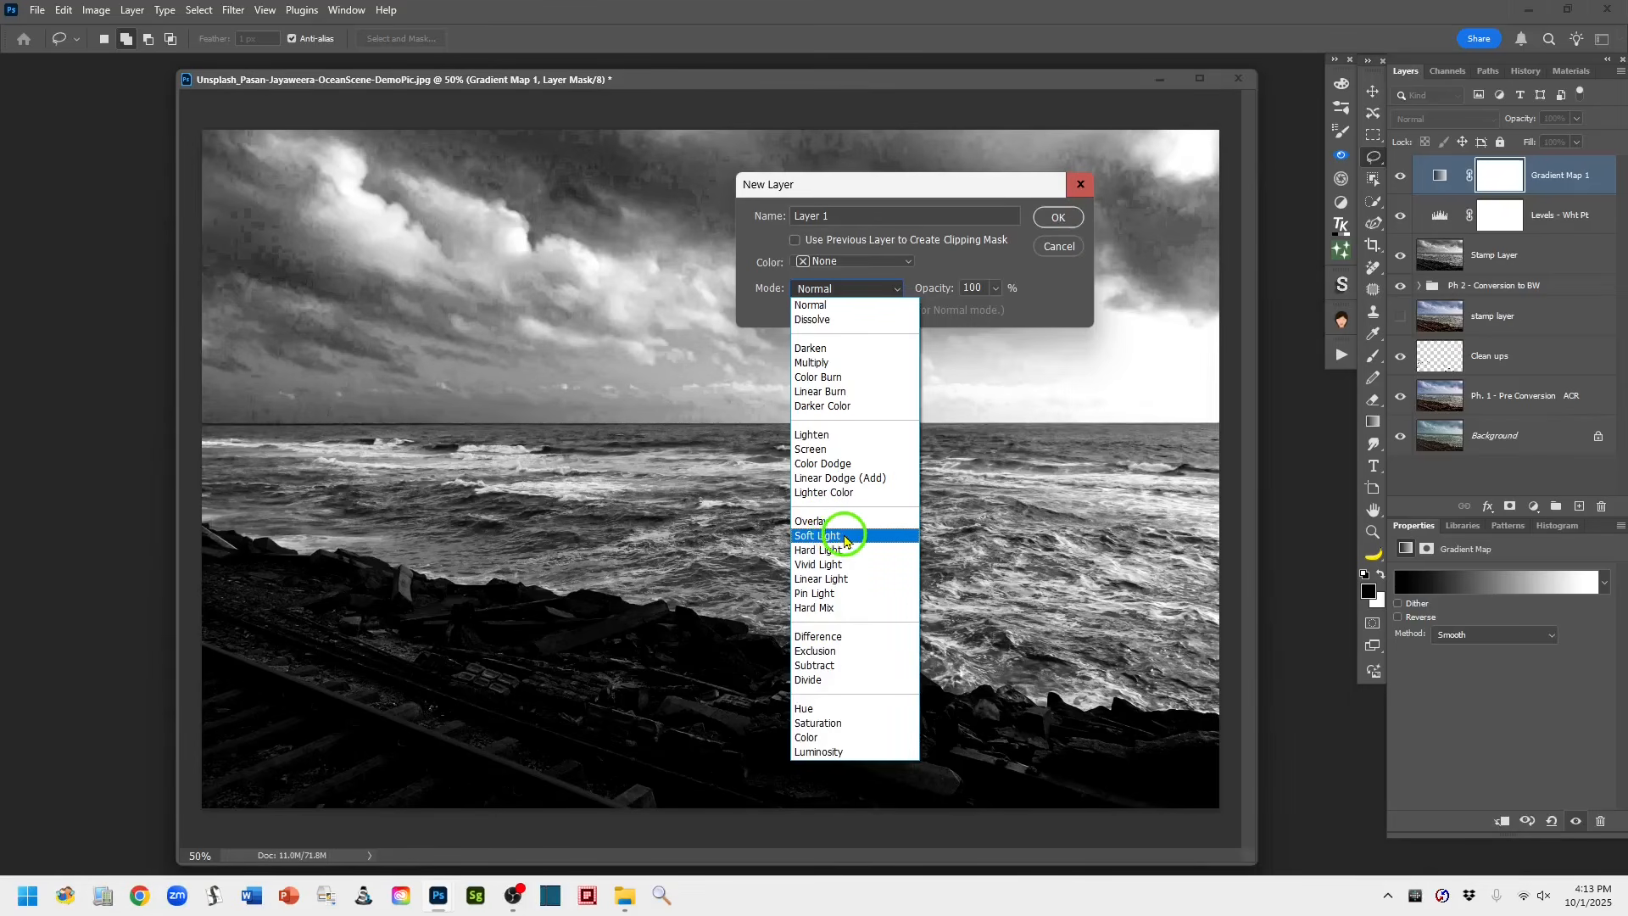
click(851, 541)
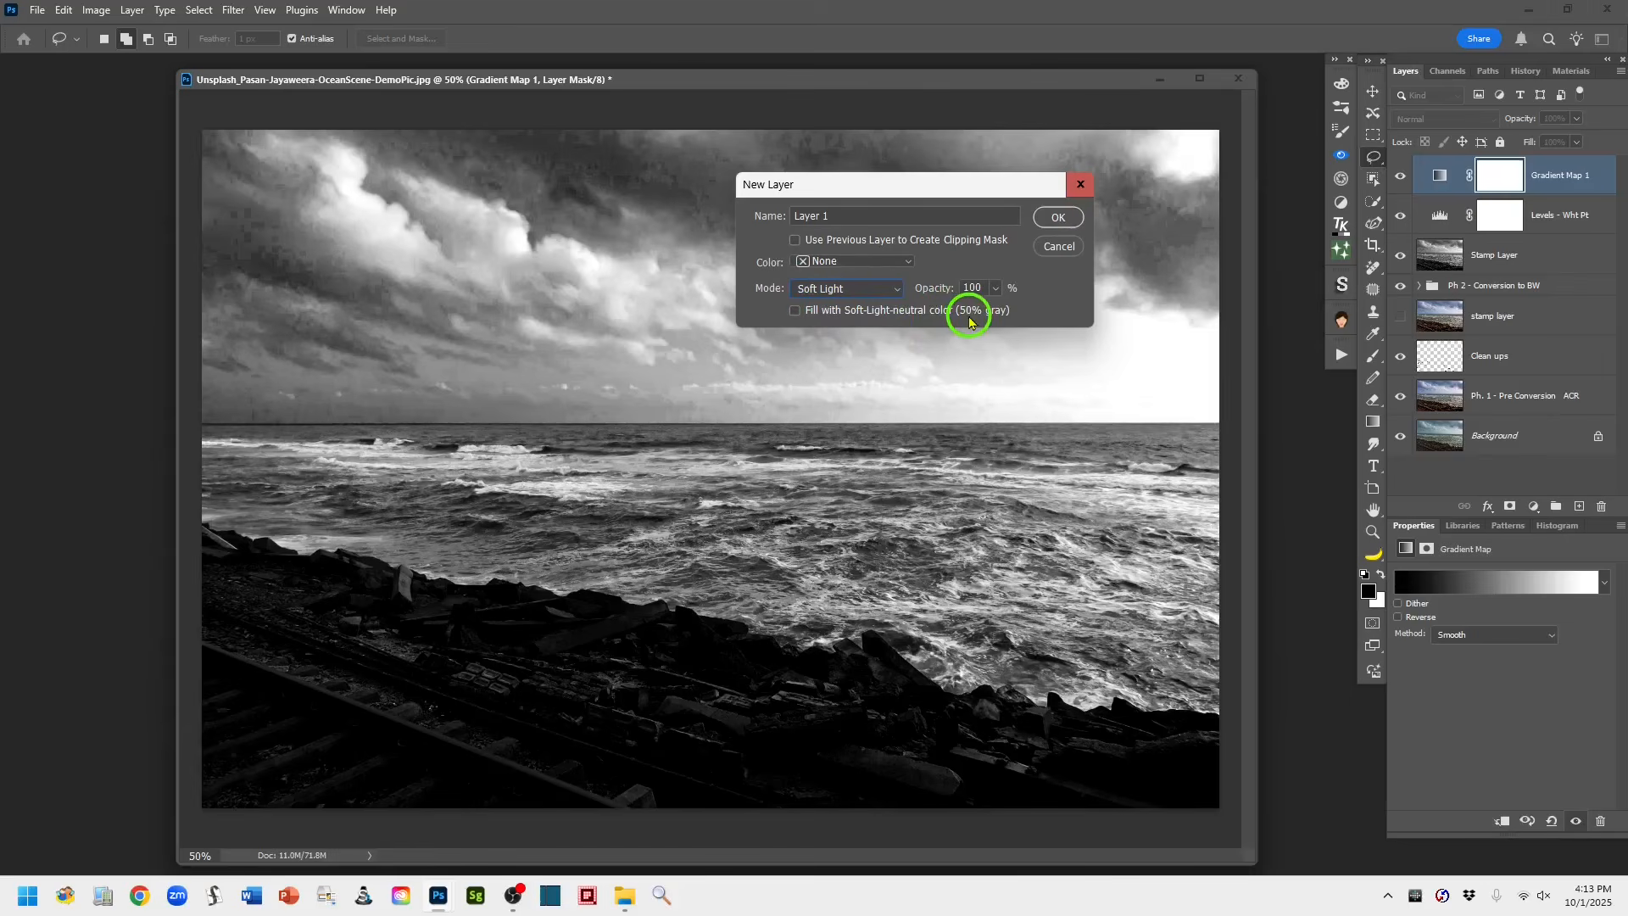
click(795, 312)
click(1058, 218)
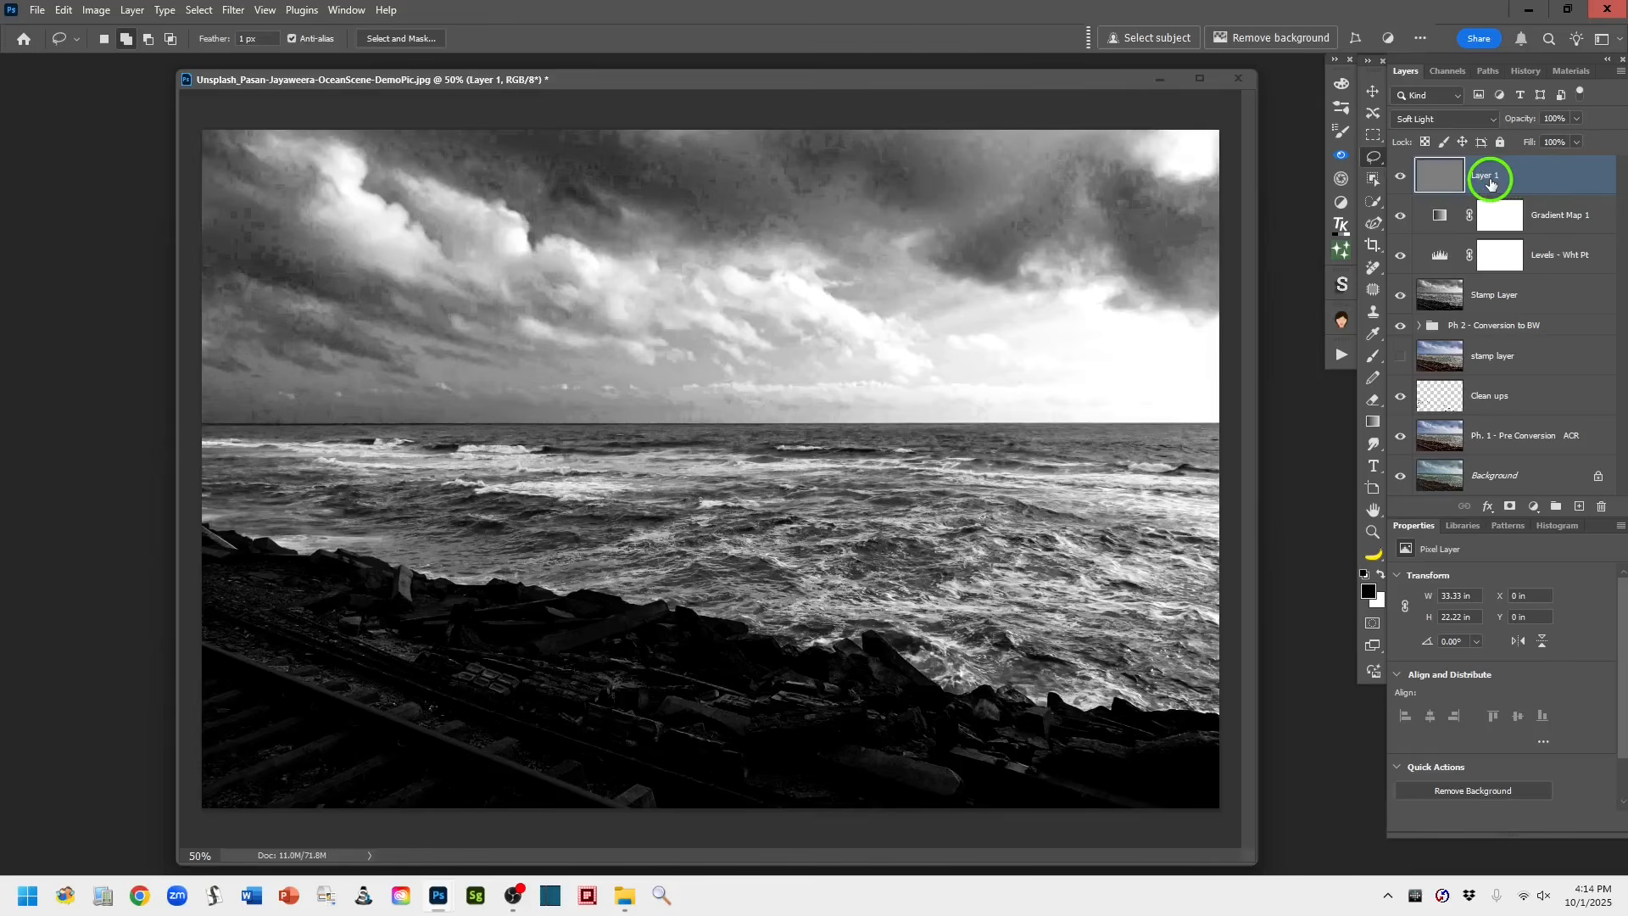
Duplicate the gray Soft Light layer, naming the lower one Dodge - Lighten and the upper one Burn - Darken
key(ctrl+j)
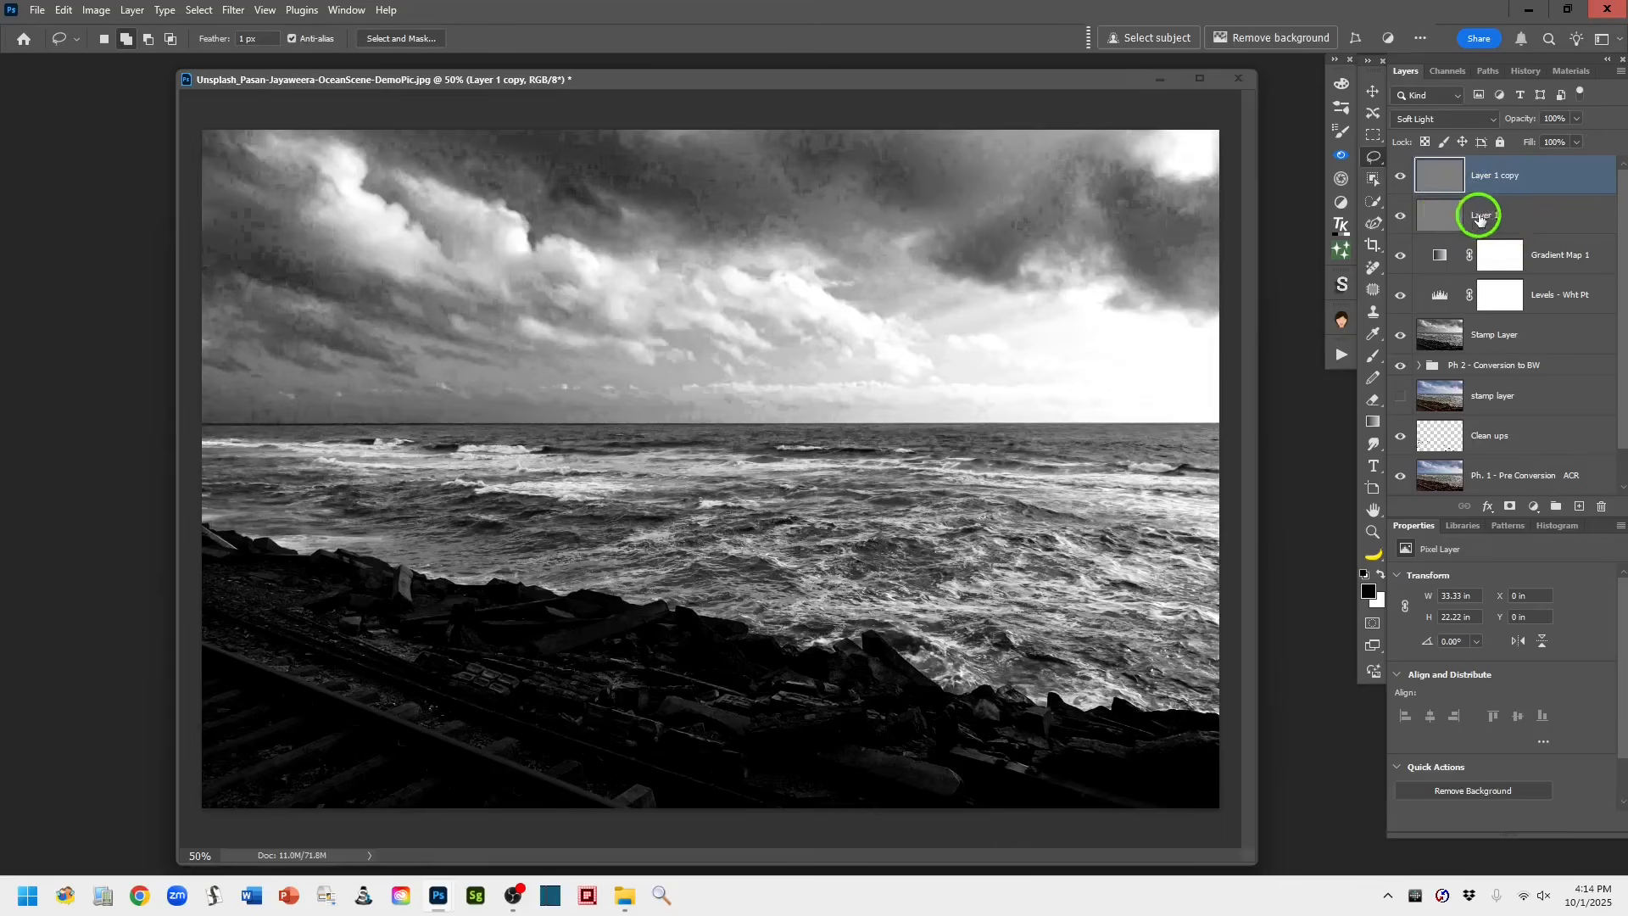
double_click(1485, 218)
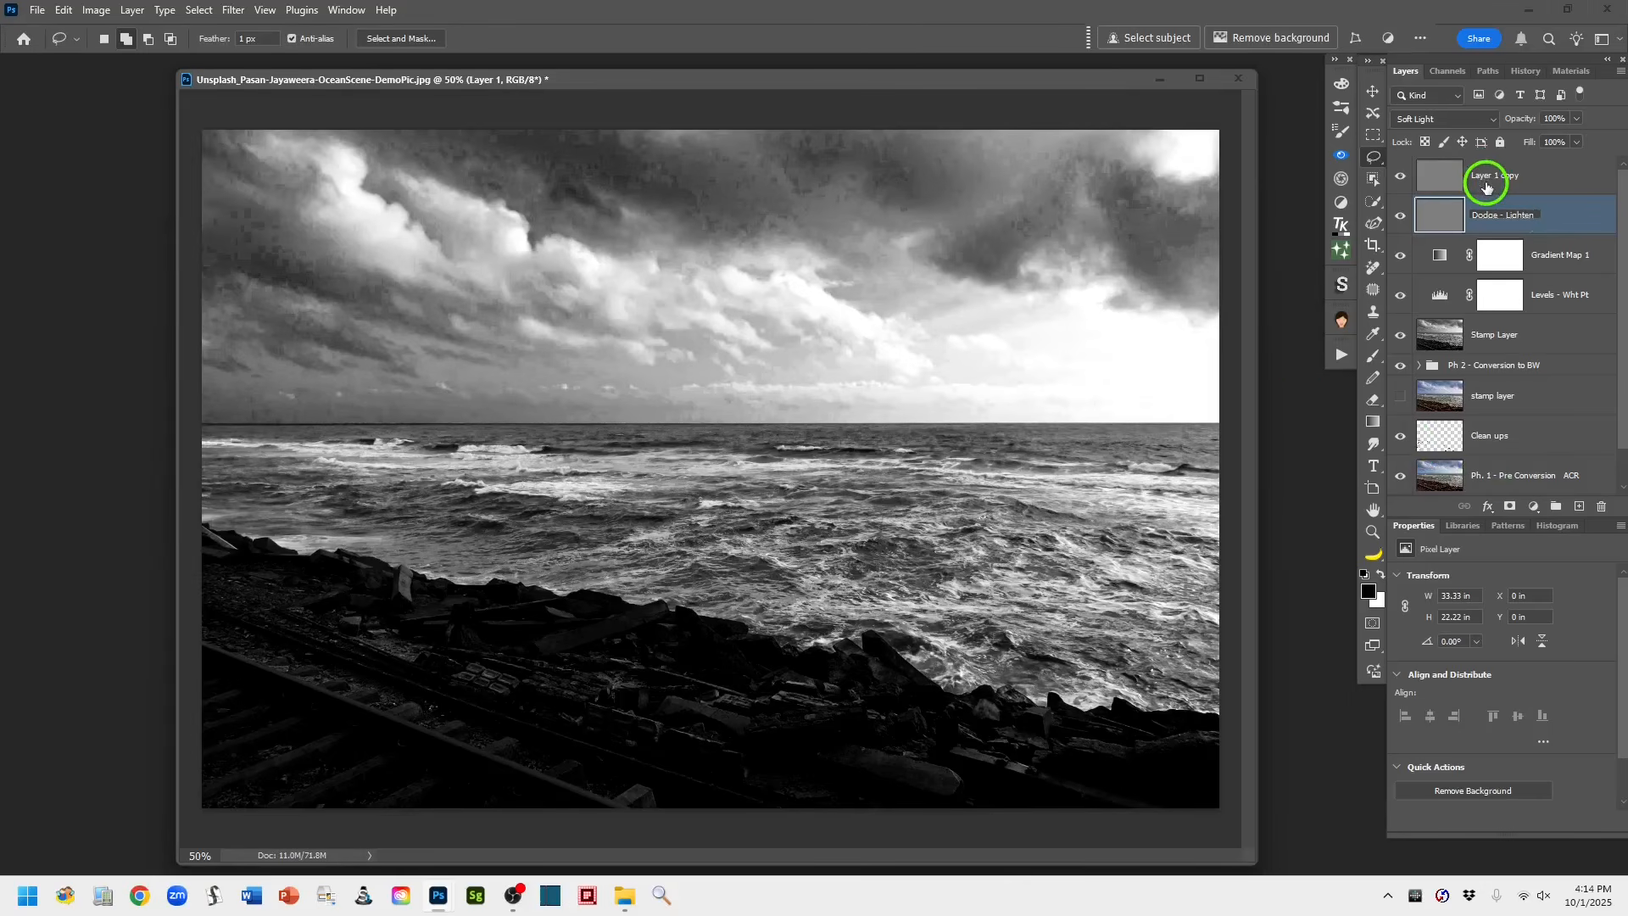
key(Return)
click(1485, 184)
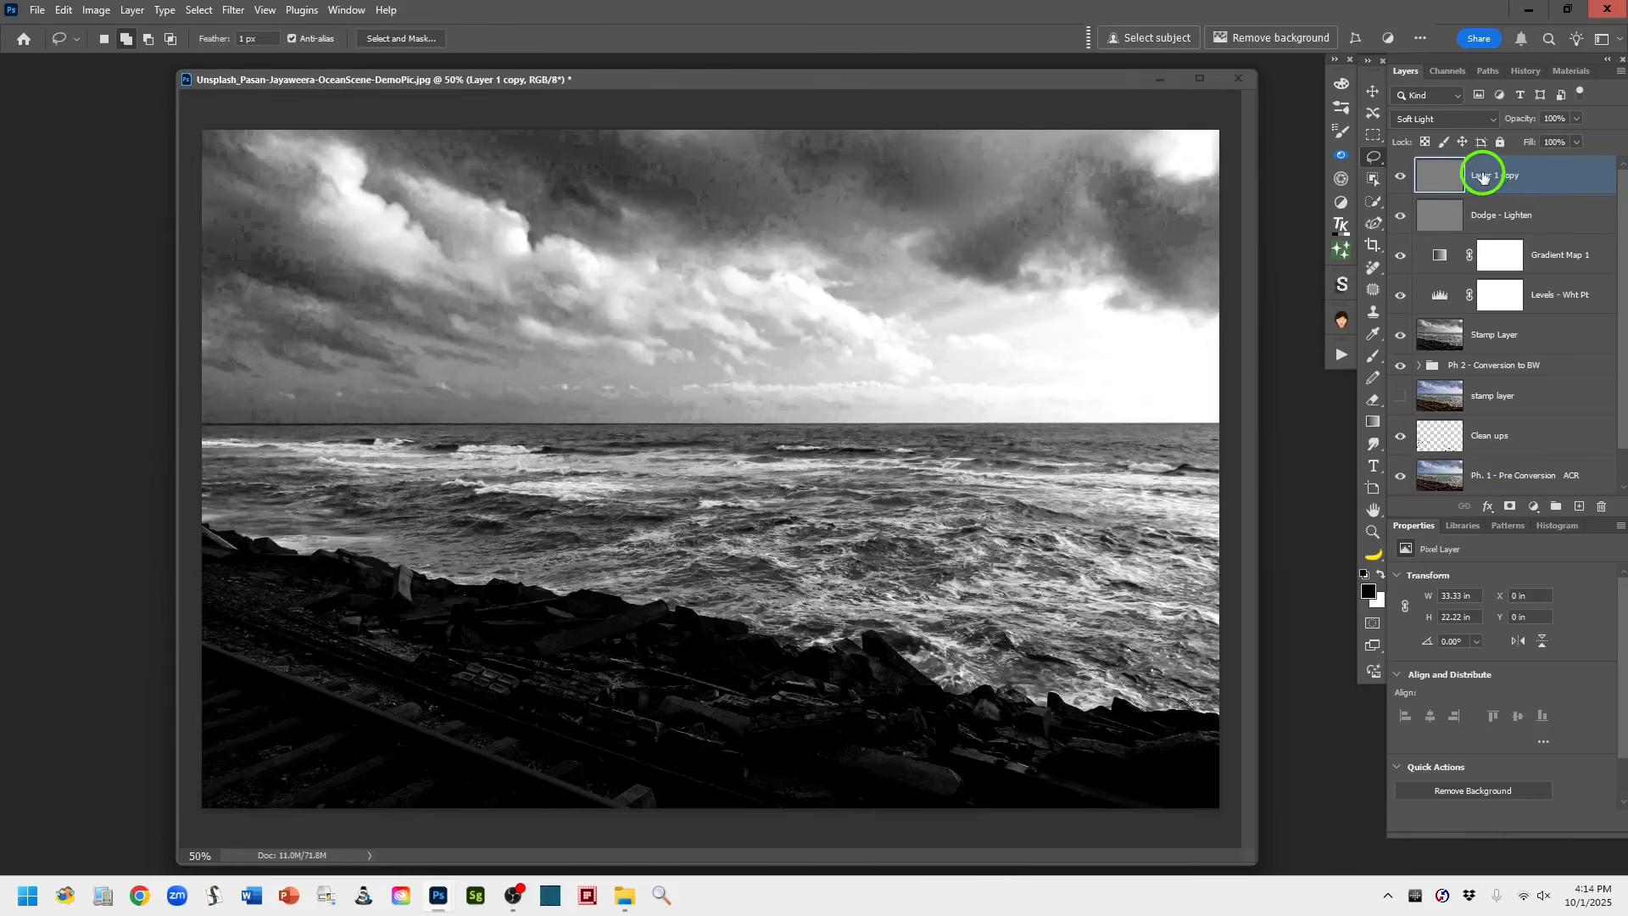
double_click(1484, 175)
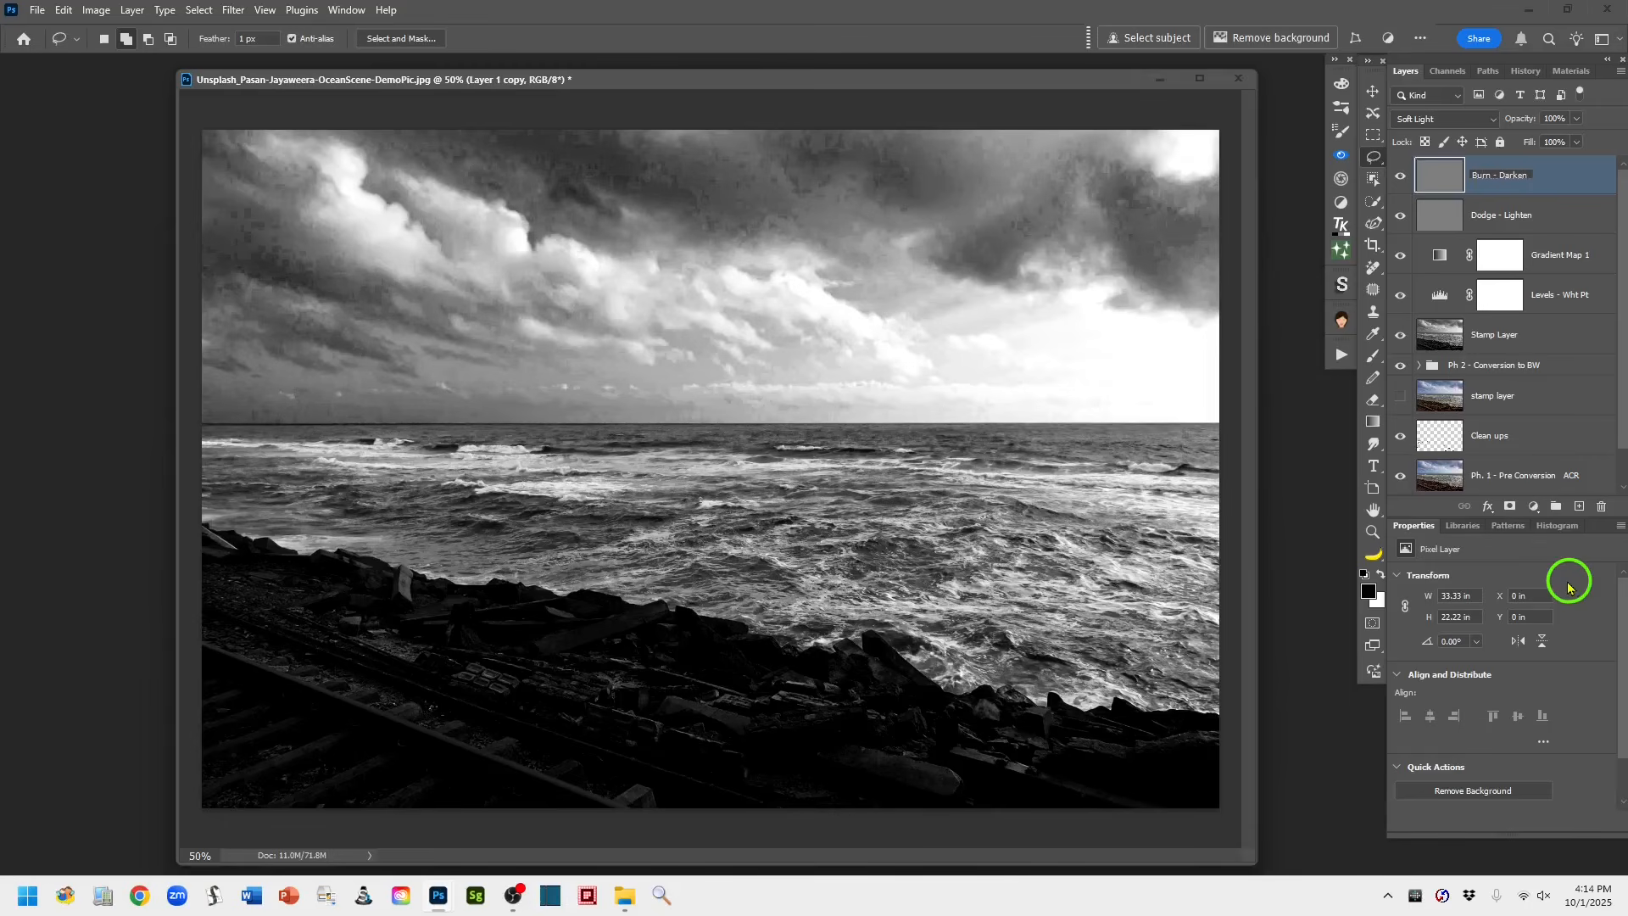
text(Burn - Darken)
click(1563, 181)
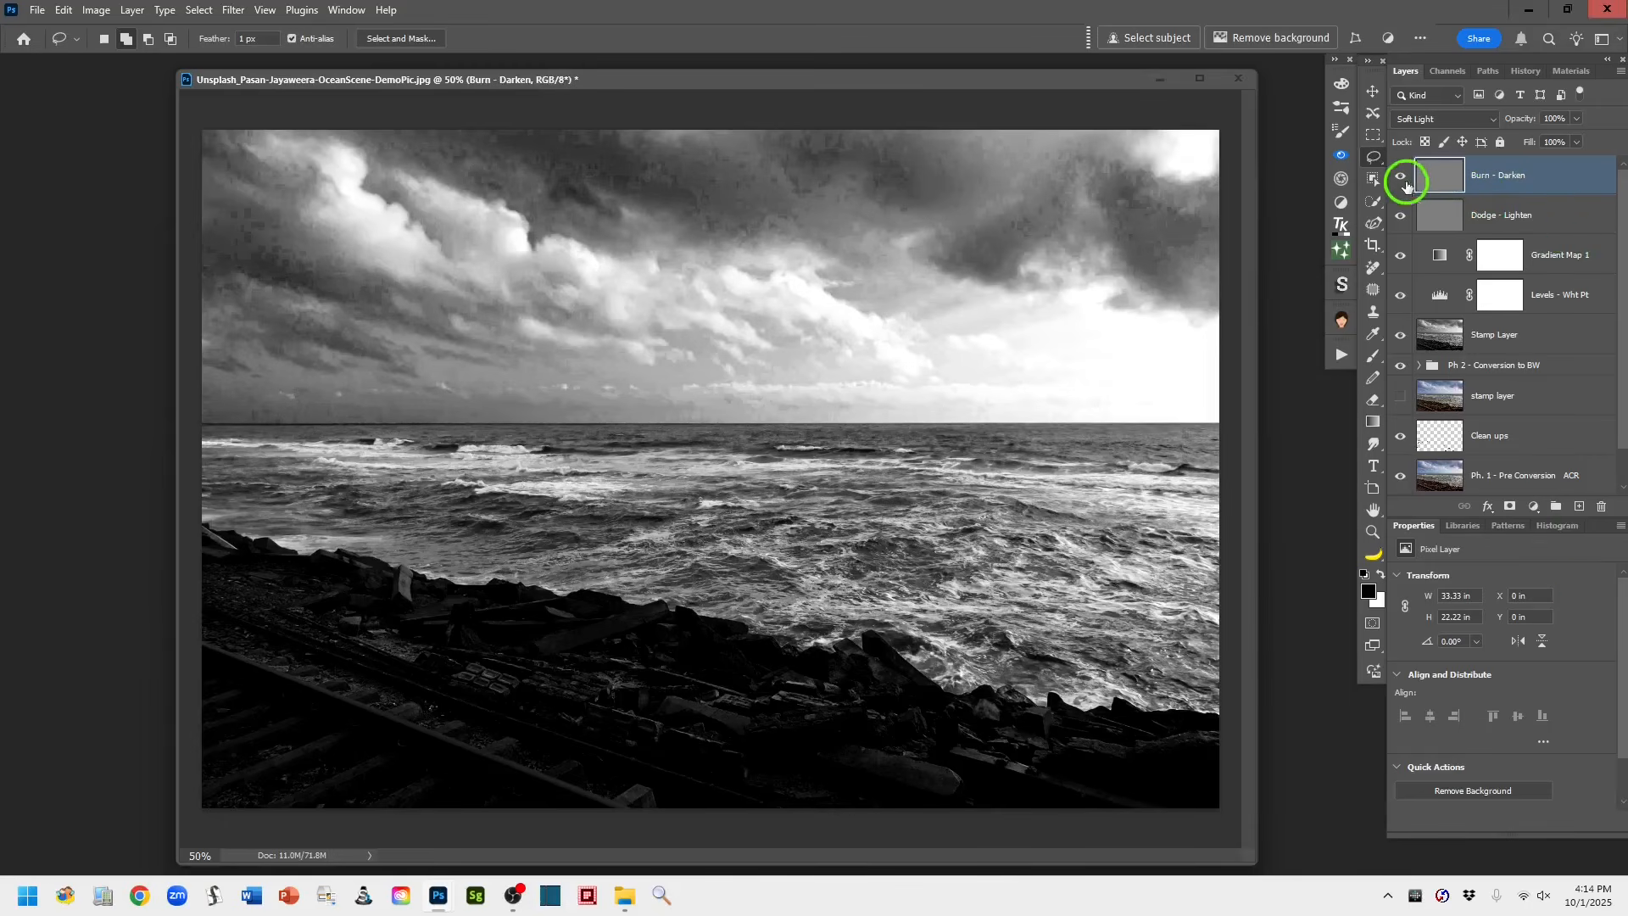
Hide Burn - Darken, select Dodge - Lighten, and choose a soft round brush at 125 px with 0% hardness
click(1402, 180)
click(1473, 221)
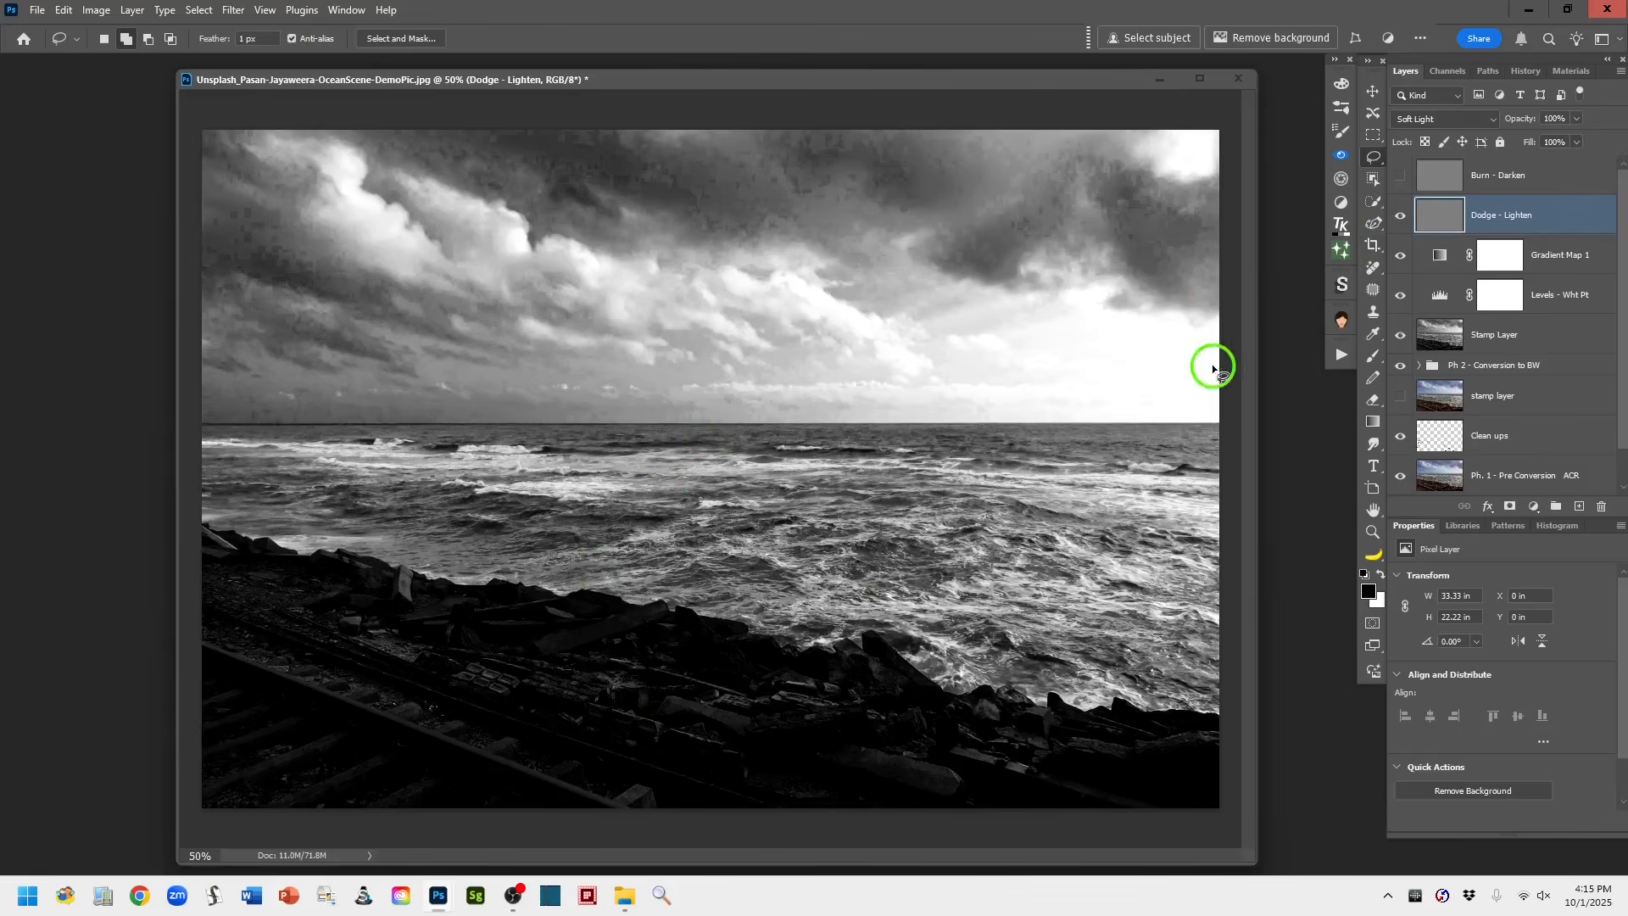
click(1374, 360)
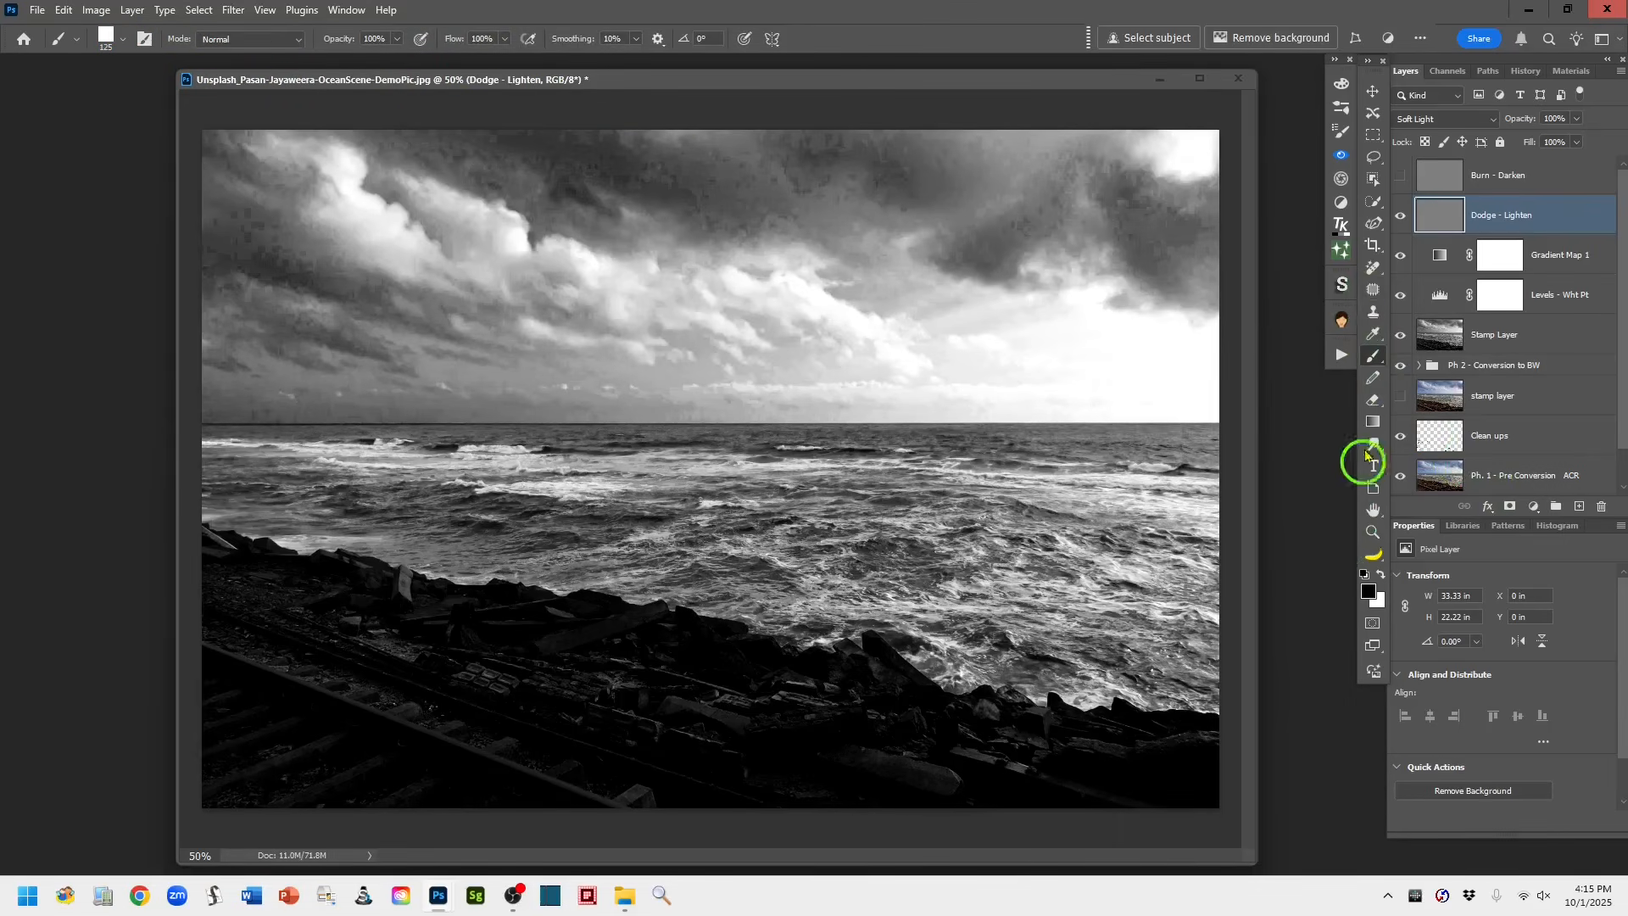
click(123, 40)
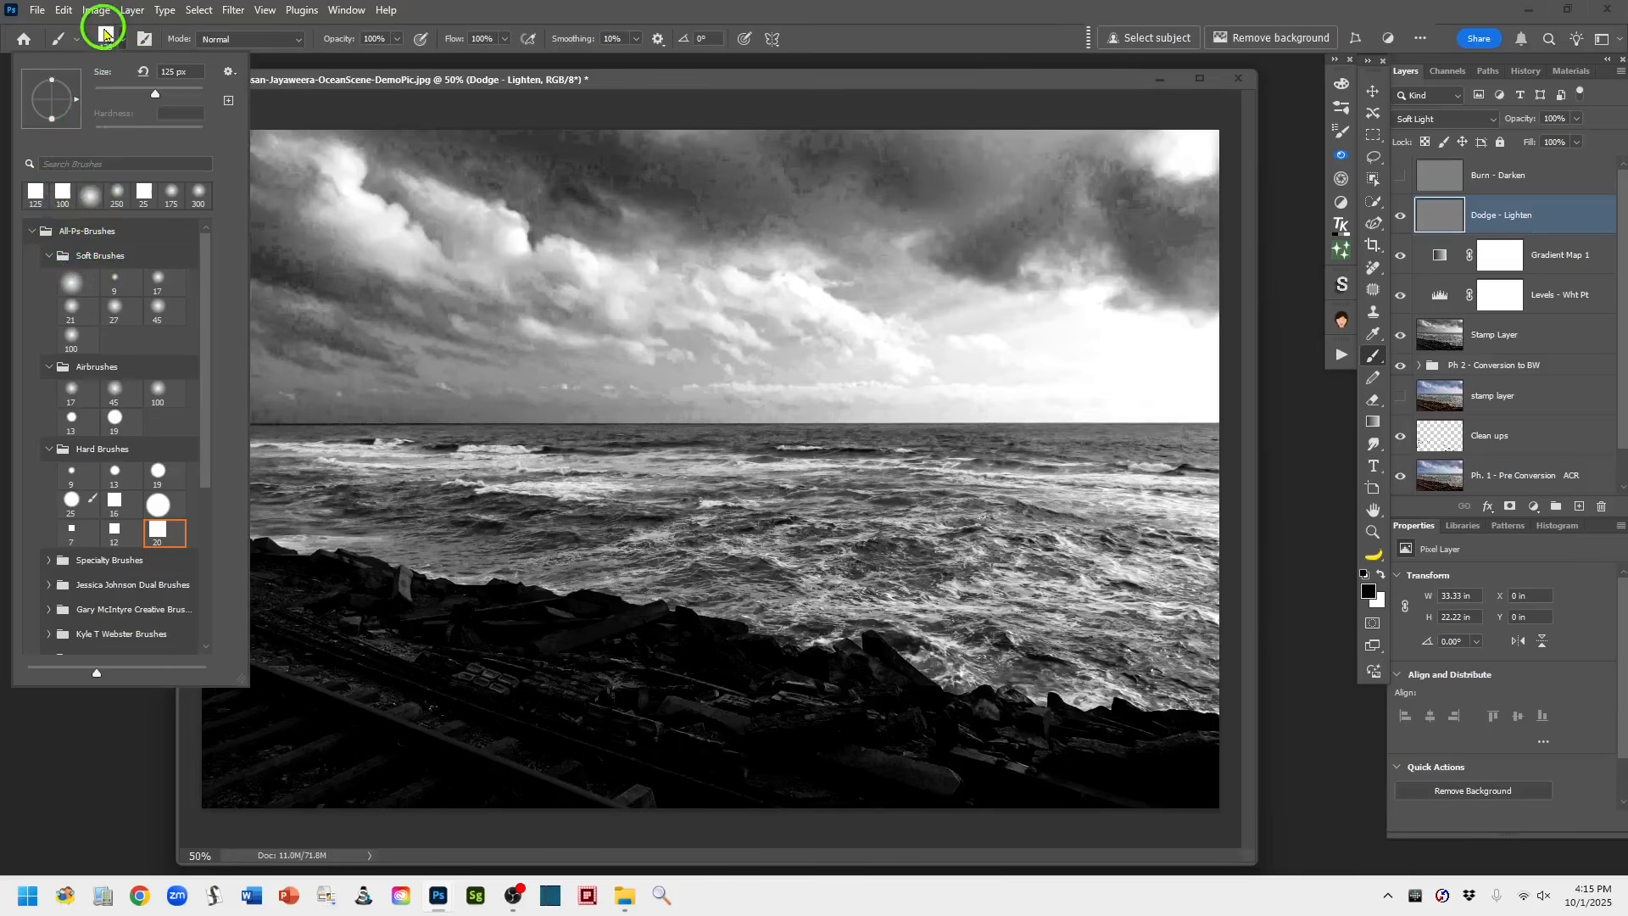
click(70, 281)
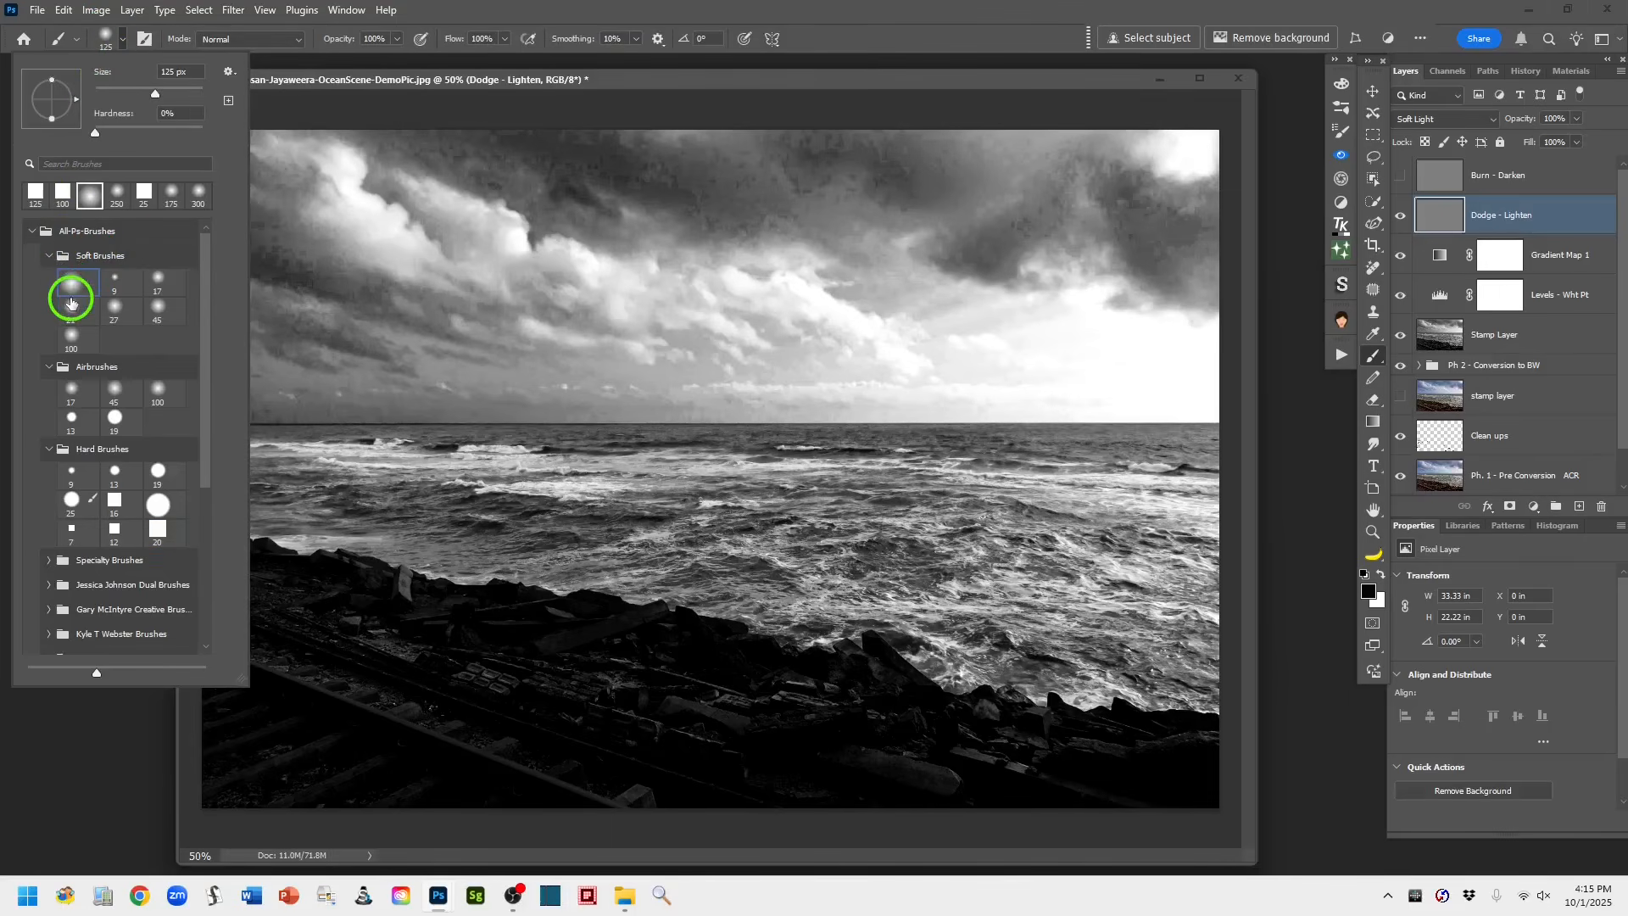
click(854, 26)
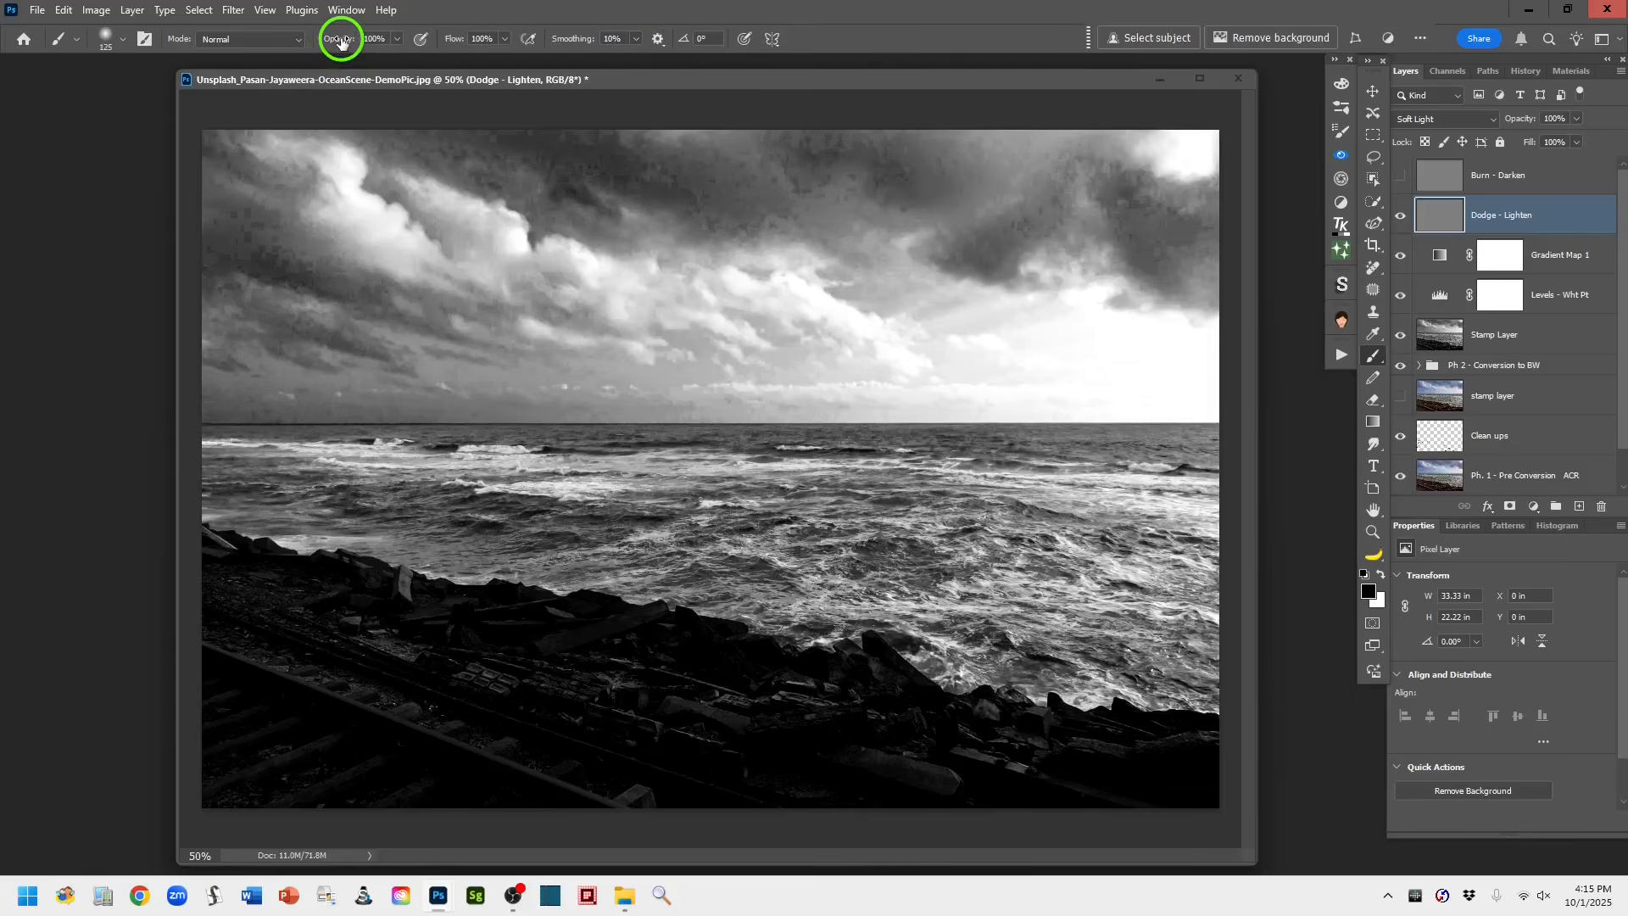
With a white brush at 29% opacity, lighten the foreground rocks and railroad tracks on Dodge - Lighten, and view that layer alone
click(398, 40)
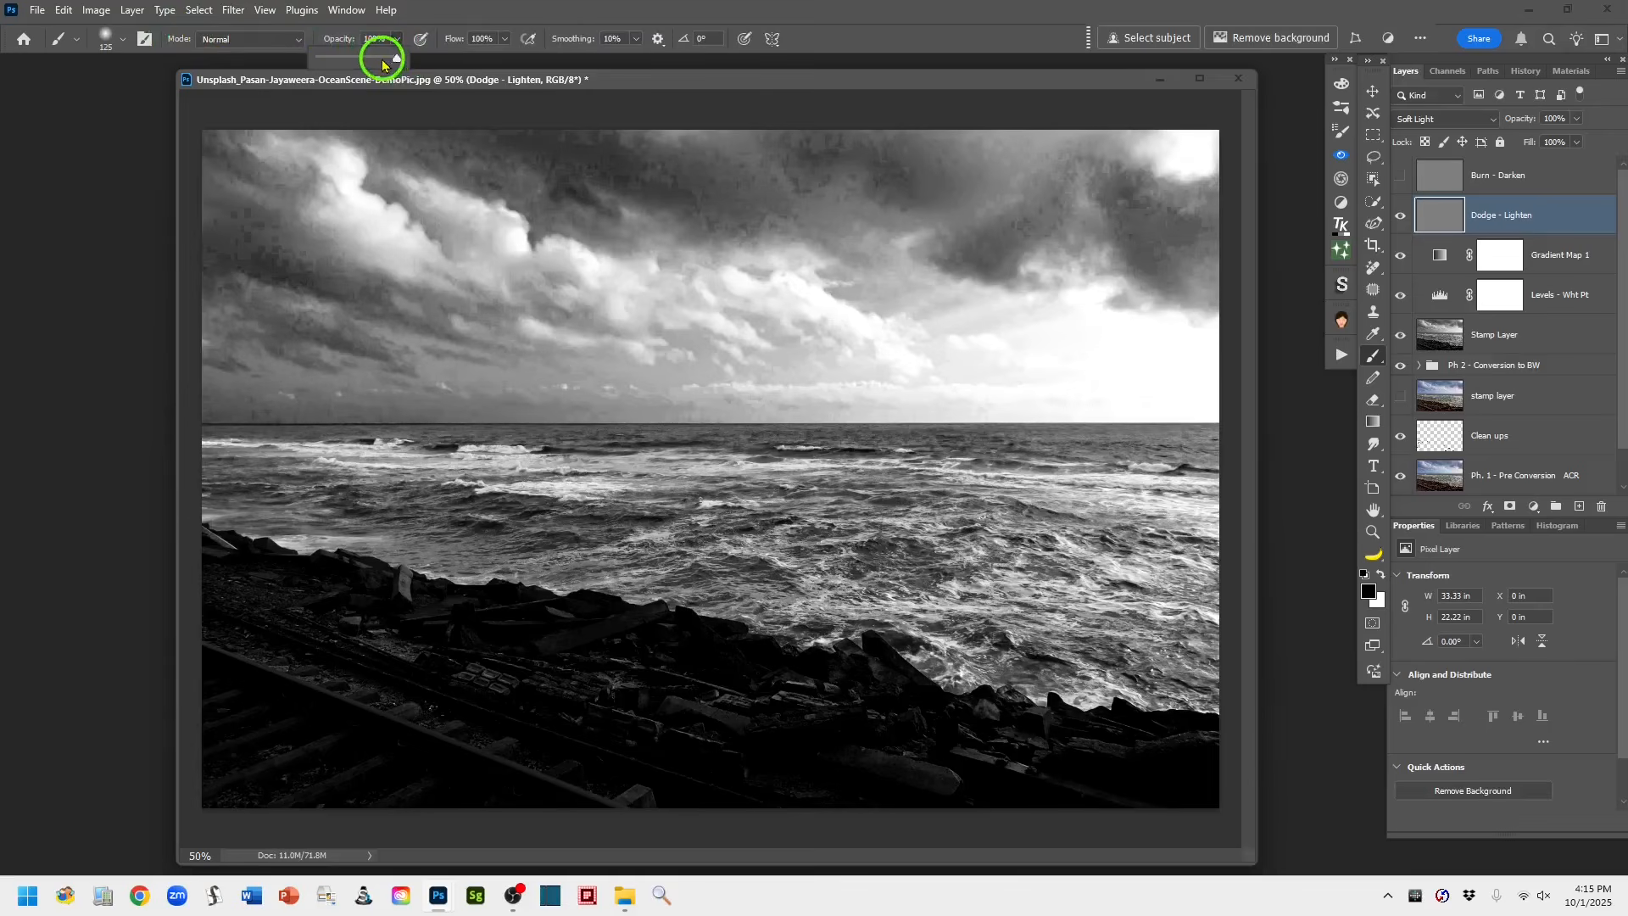
click(339, 39)
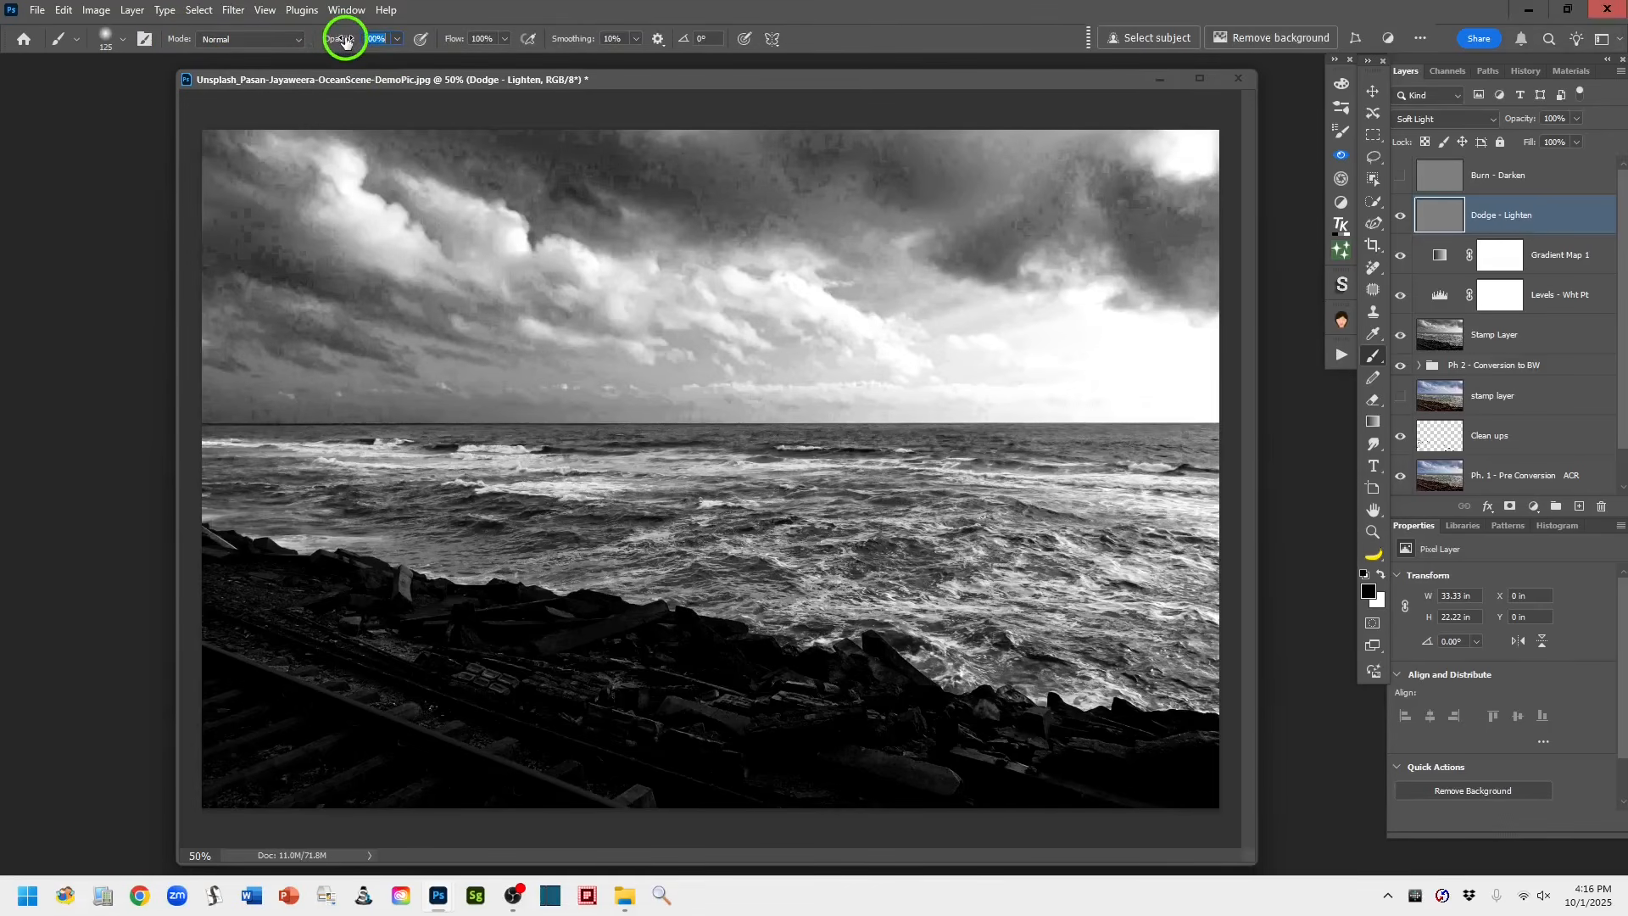
drag(344, 41, 285, 44)
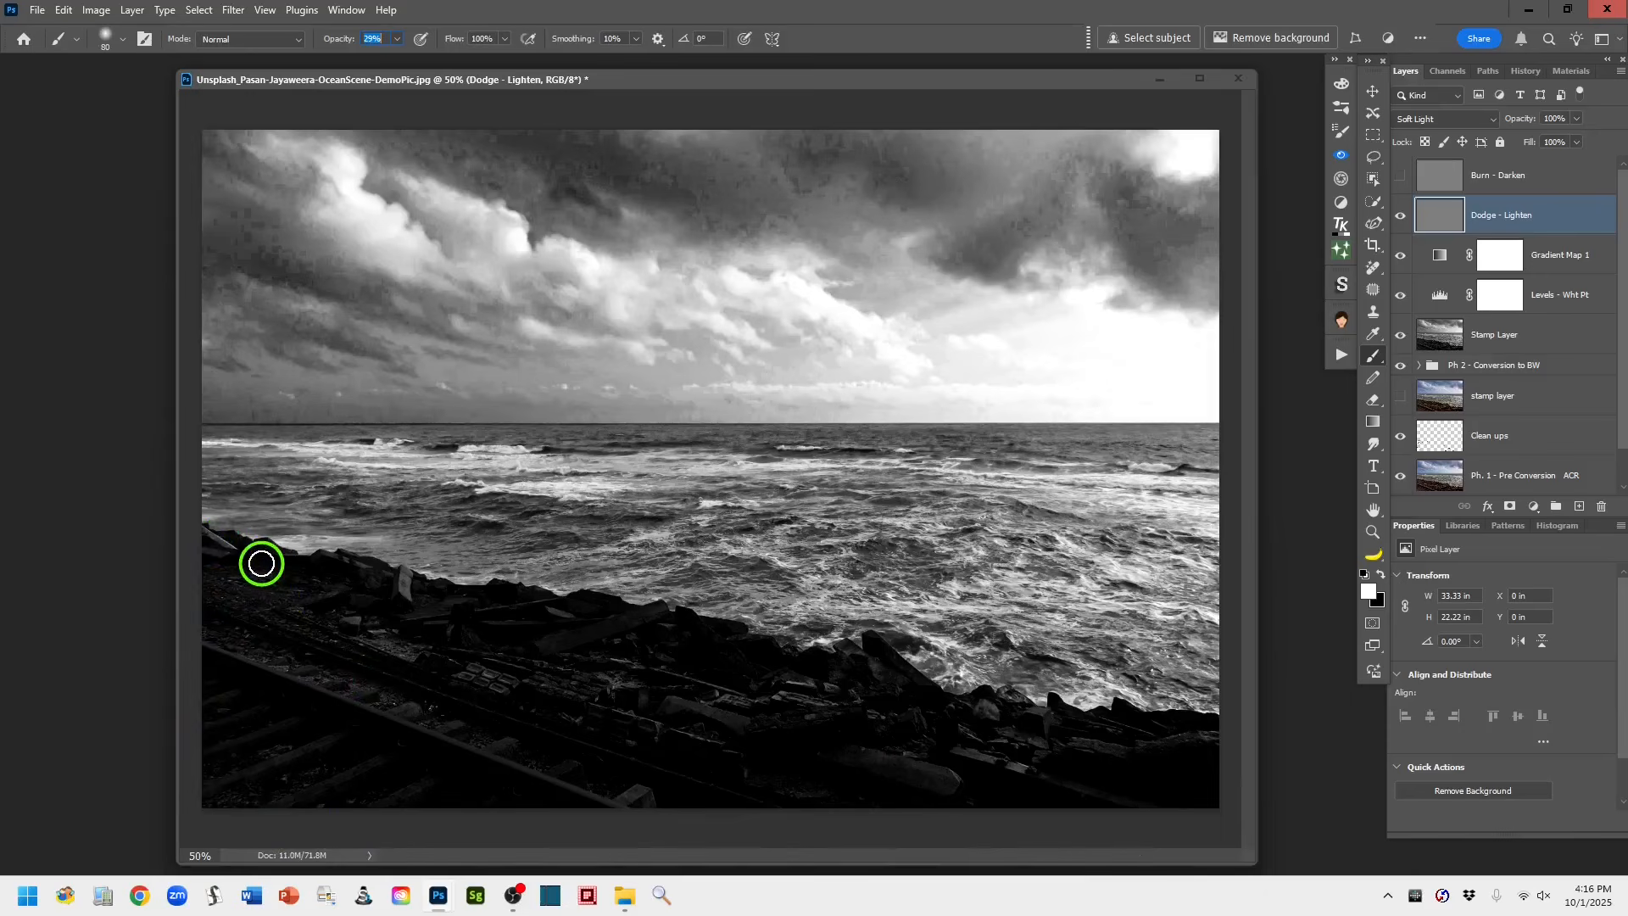
mouse_move(271, 563)
mouse_down()
mouse_move(371, 575)
mouse_move(416, 600)
mouse_move(333, 578)
mouse_move(443, 613)
mouse_move(343, 567)
mouse_move(478, 614)
mouse_move(394, 610)
mouse_move(487, 607)
mouse_move(405, 613)
mouse_move(509, 602)
mouse_move(419, 618)
mouse_move(508, 603)
mouse_move(668, 650)
mouse_move(617, 653)
mouse_move(634, 635)
mouse_move(620, 621)
mouse_move(694, 633)
mouse_move(607, 625)
mouse_move(666, 613)
mouse_move(578, 676)
mouse_move(656, 627)
mouse_move(745, 640)
mouse_move(733, 662)
mouse_move(699, 638)
mouse_move(771, 655)
mouse_move(658, 727)
mouse_move(769, 653)
mouse_move(645, 674)
mouse_move(691, 624)
mouse_move(555, 650)
mouse_move(575, 609)
mouse_move(590, 628)
mouse_move(564, 600)
mouse_move(567, 640)
mouse_move(407, 585)
mouse_move(364, 596)
mouse_move(415, 589)
mouse_move(560, 618)
mouse_move(553, 631)
mouse_move(690, 504)
mouse_move(643, 625)
mouse_move(691, 582)
mouse_move(625, 650)
mouse_move(673, 607)
mouse_move(593, 643)
mouse_move(647, 614)
mouse_move(632, 659)
mouse_move(673, 608)
mouse_move(596, 633)
mouse_move(890, 691)
mouse_move(821, 635)
mouse_move(883, 691)
mouse_move(818, 644)
mouse_move(974, 712)
mouse_move(982, 687)
mouse_move(1083, 727)
mouse_move(1029, 687)
mouse_move(1203, 734)
mouse_move(927, 753)
mouse_move(1063, 732)
mouse_move(1021, 752)
mouse_move(777, 723)
mouse_move(811, 701)
mouse_move(902, 709)
mouse_move(596, 651)
mouse_move(433, 676)
mouse_move(364, 645)
mouse_move(476, 614)
mouse_move(342, 622)
mouse_move(481, 703)
mouse_move(308, 695)
mouse_move(359, 661)
mouse_move(603, 749)
mouse_move(847, 739)
mouse_move(949, 771)
mouse_move(857, 752)
mouse_move(947, 739)
mouse_up()
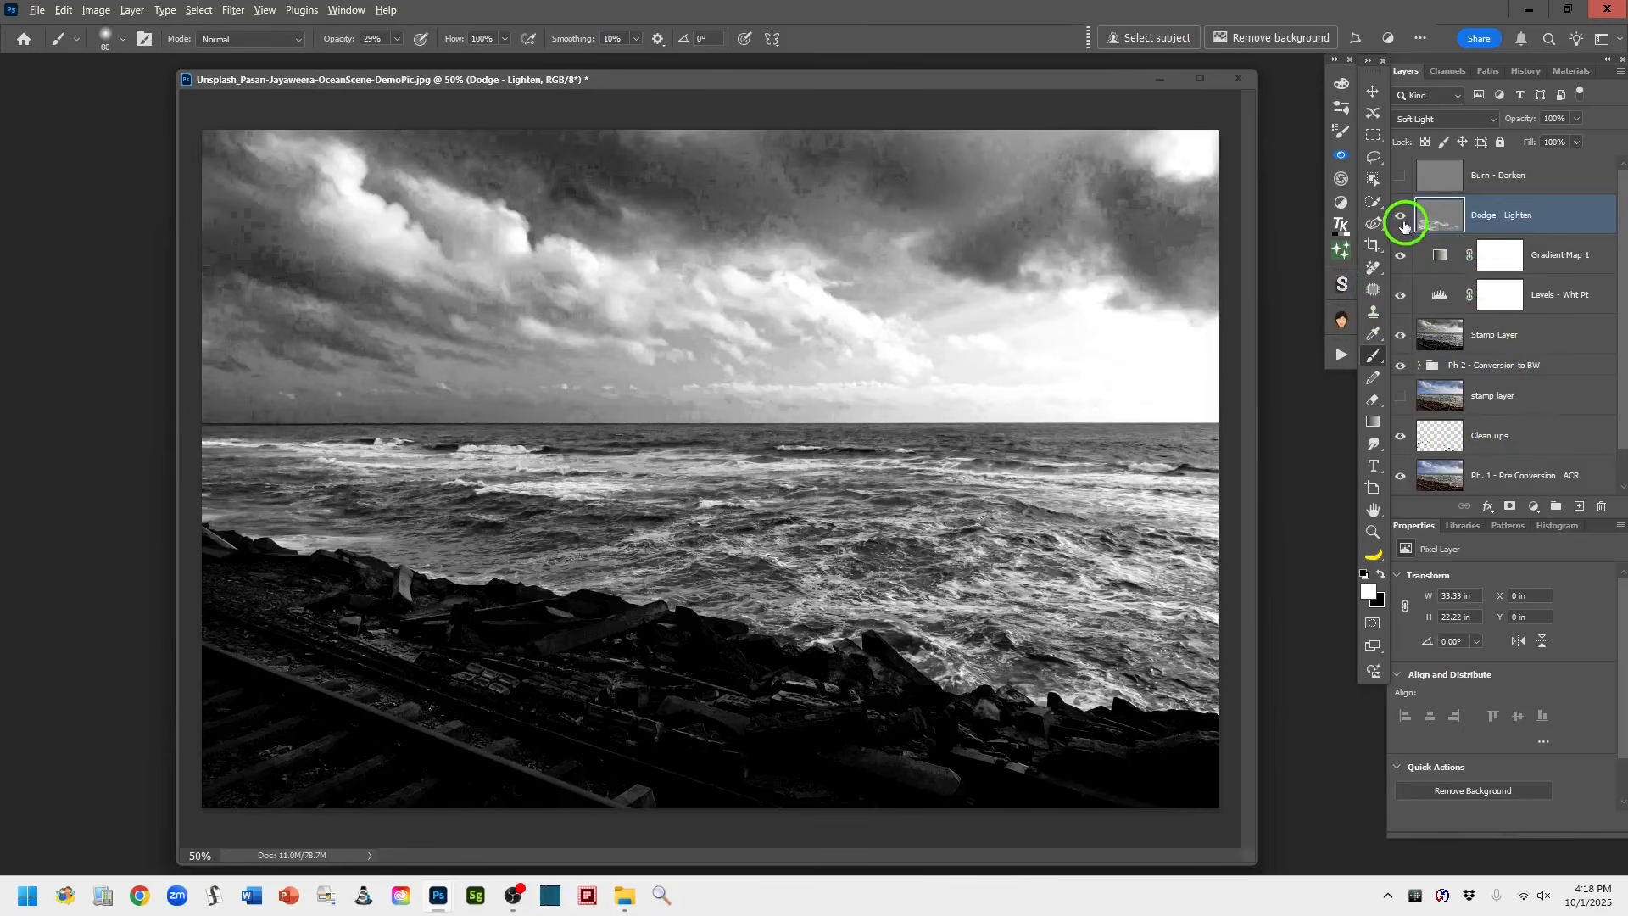
alt+click(1401, 219)
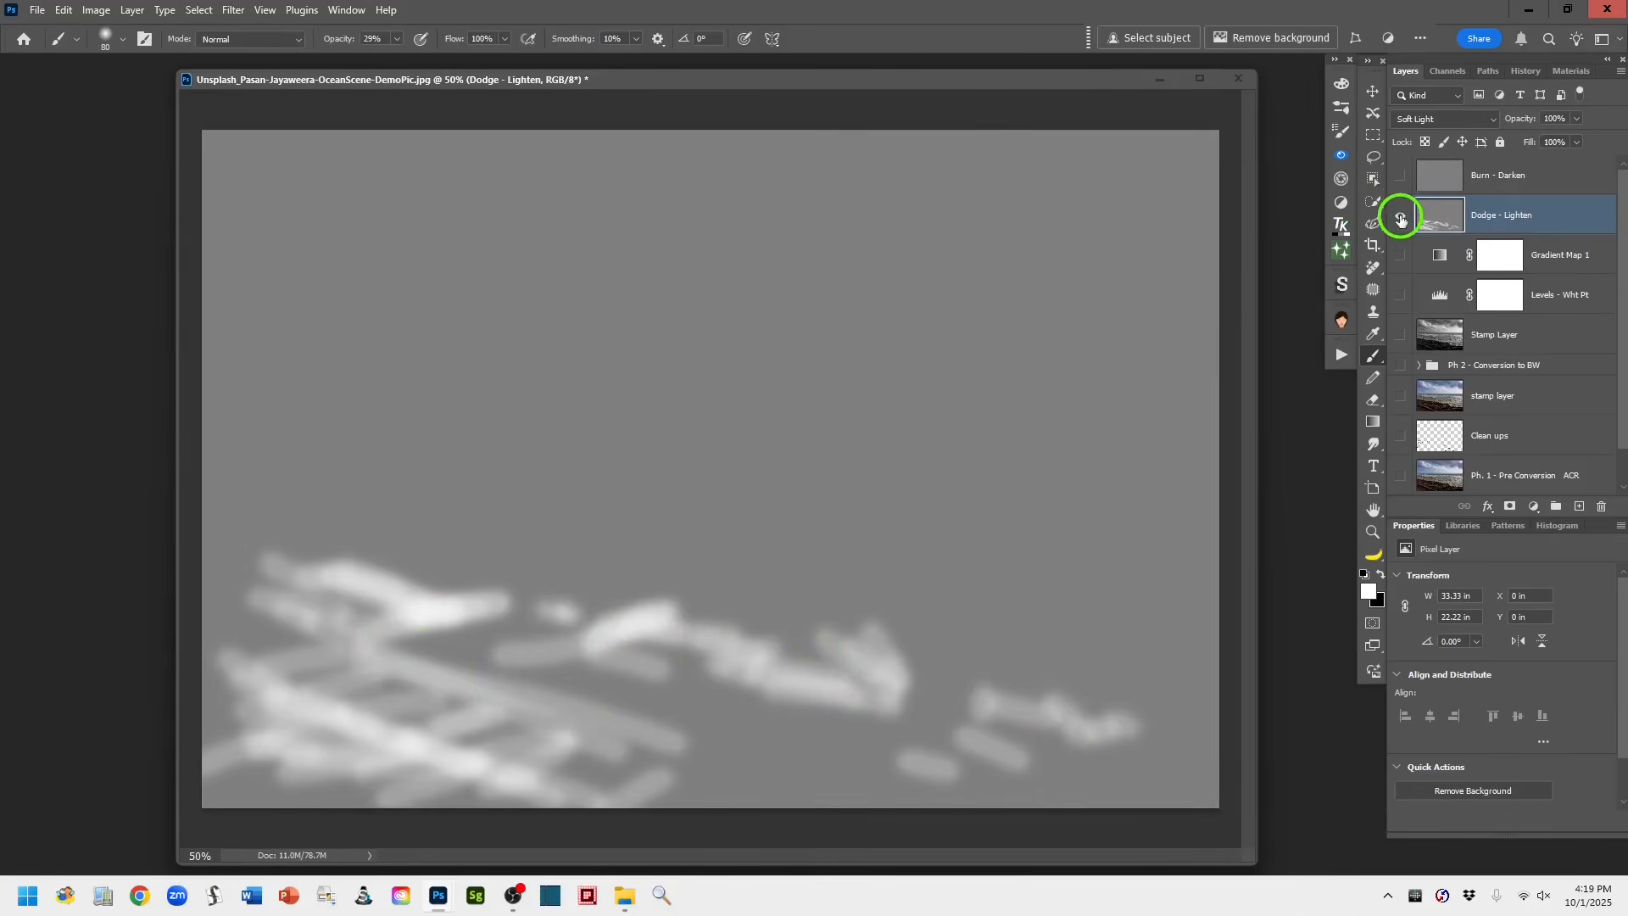
alt+click(1402, 219)
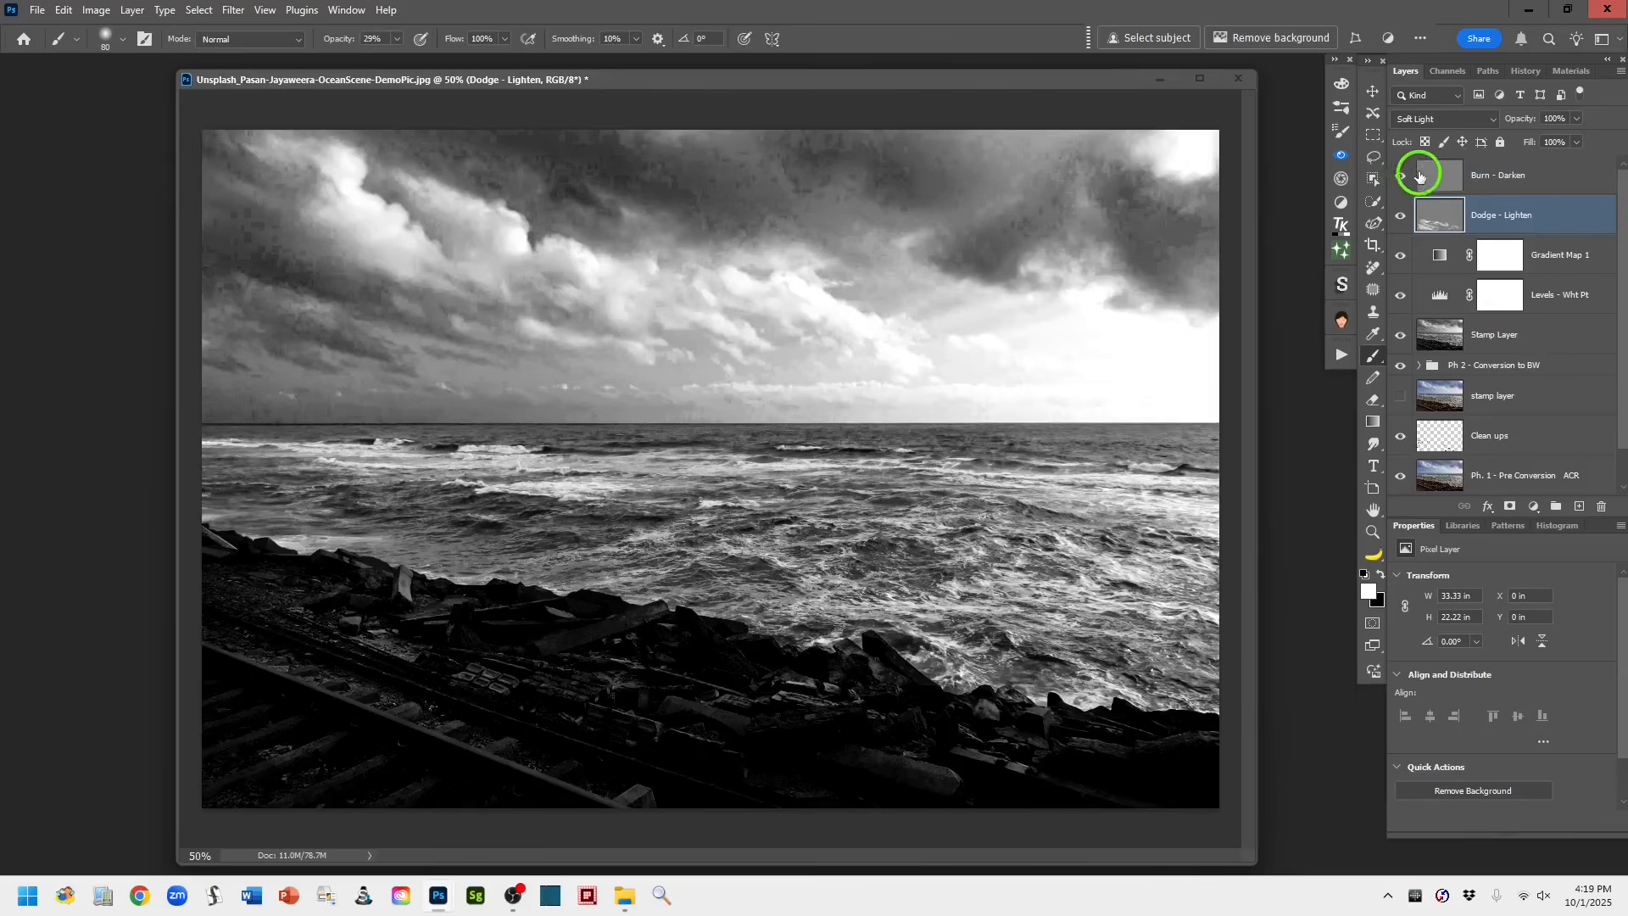
Paint black on Burn - Darken over spots among the foreground rocks and the shoreline's far end, keeping 29% brush opacity
click(1554, 179)
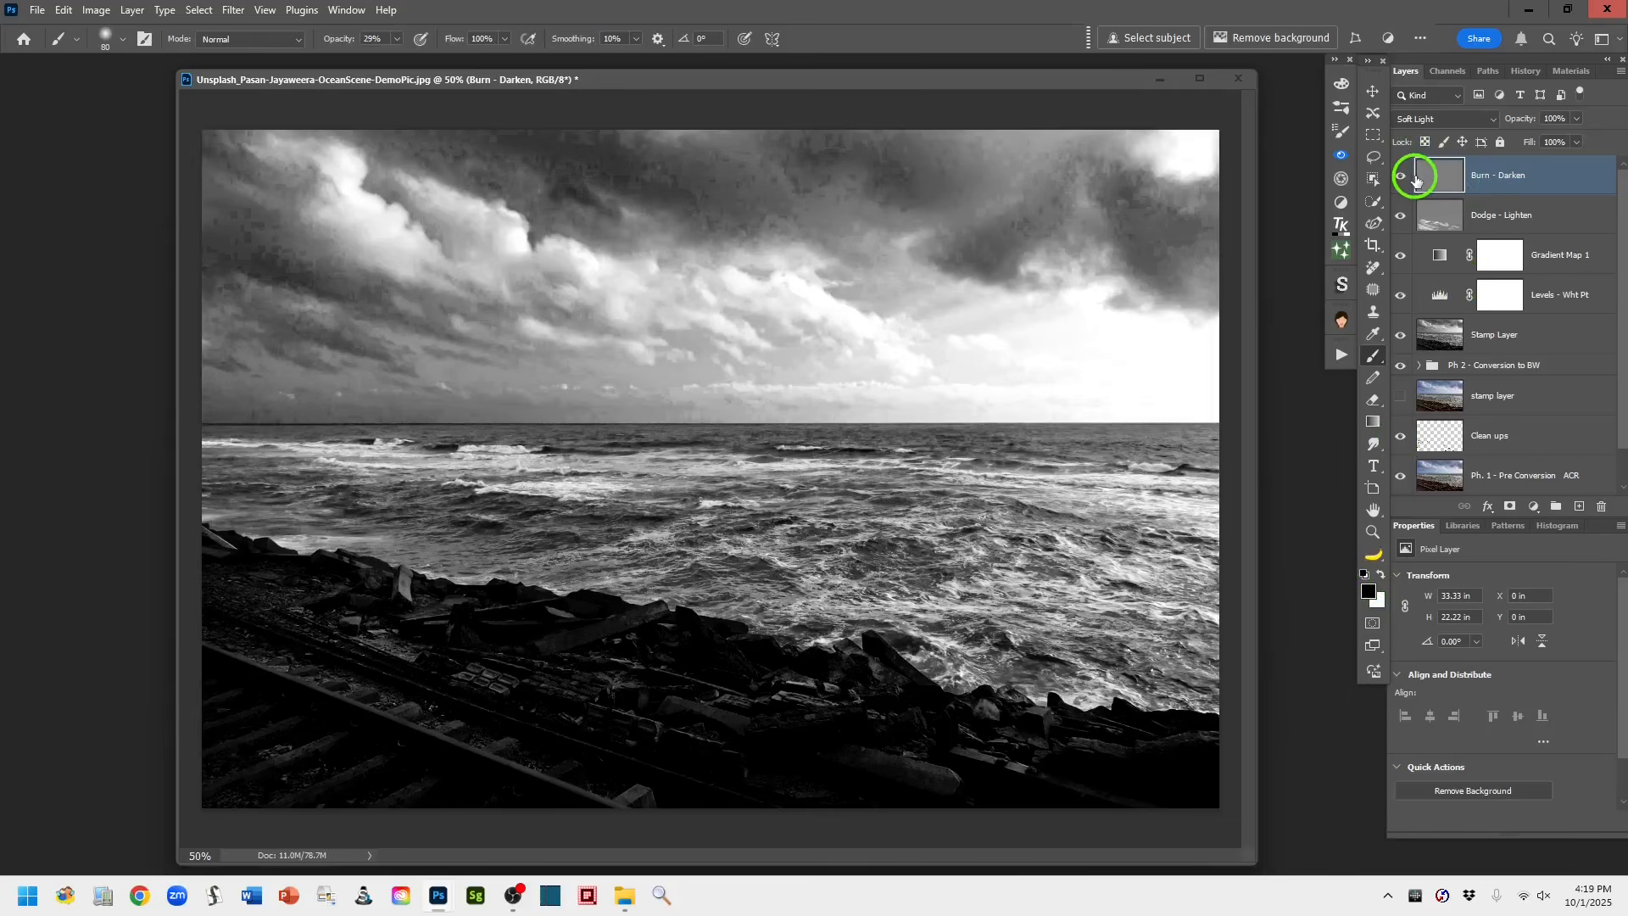
click(1415, 178)
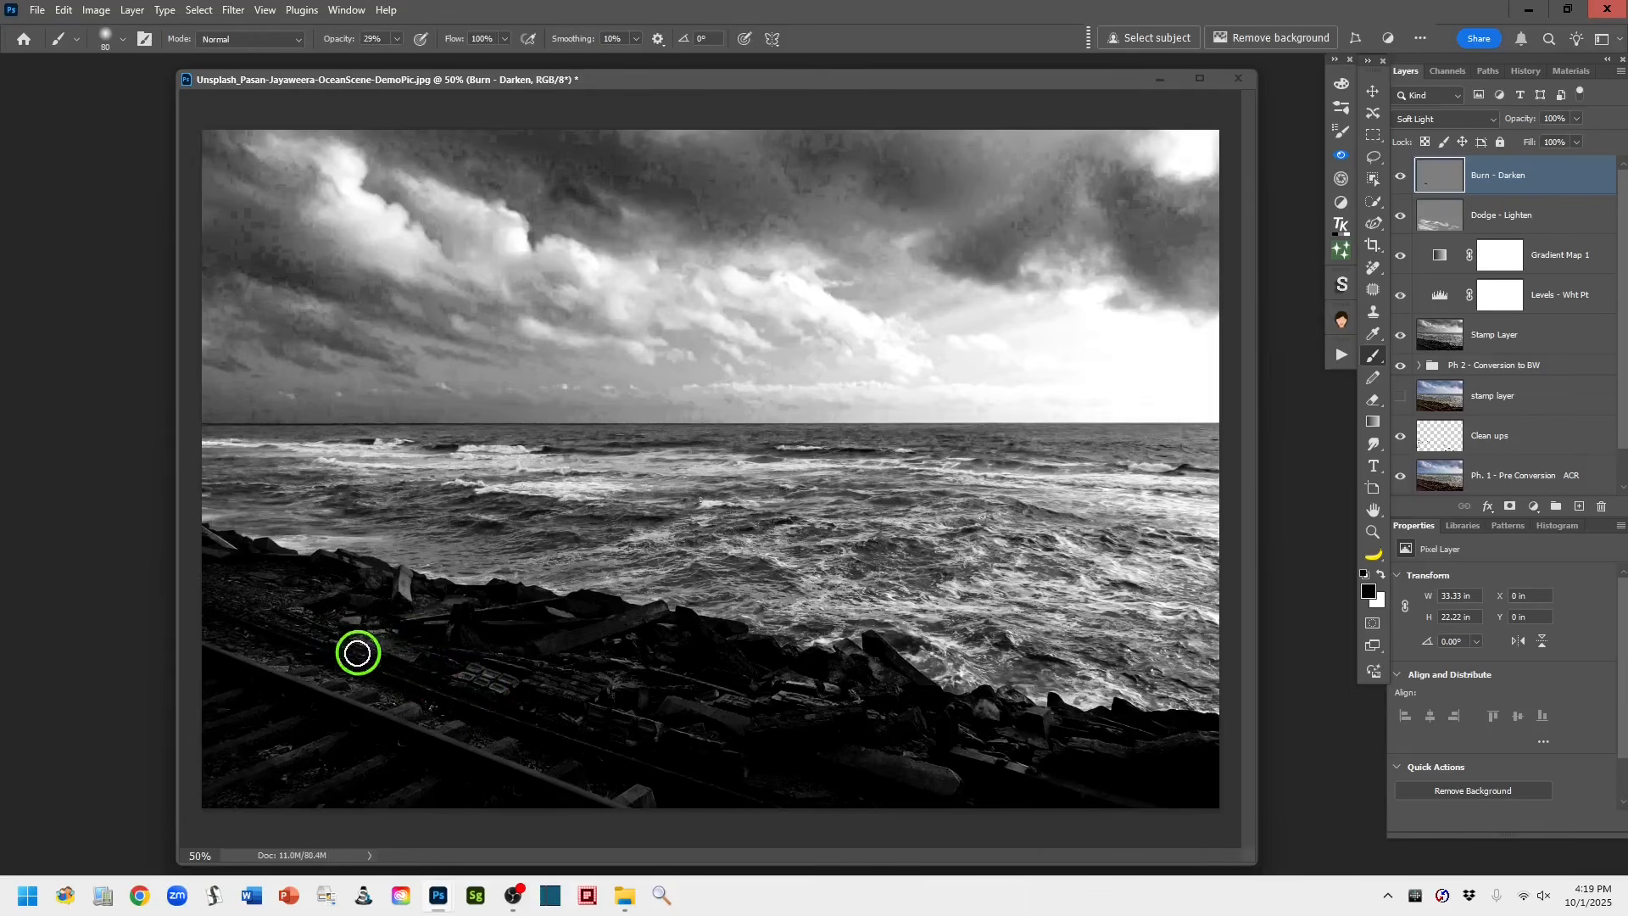
mouse_move(437, 676)
mouse_down()
mouse_move(520, 701)
mouse_move(444, 673)
mouse_move(477, 676)
mouse_up()
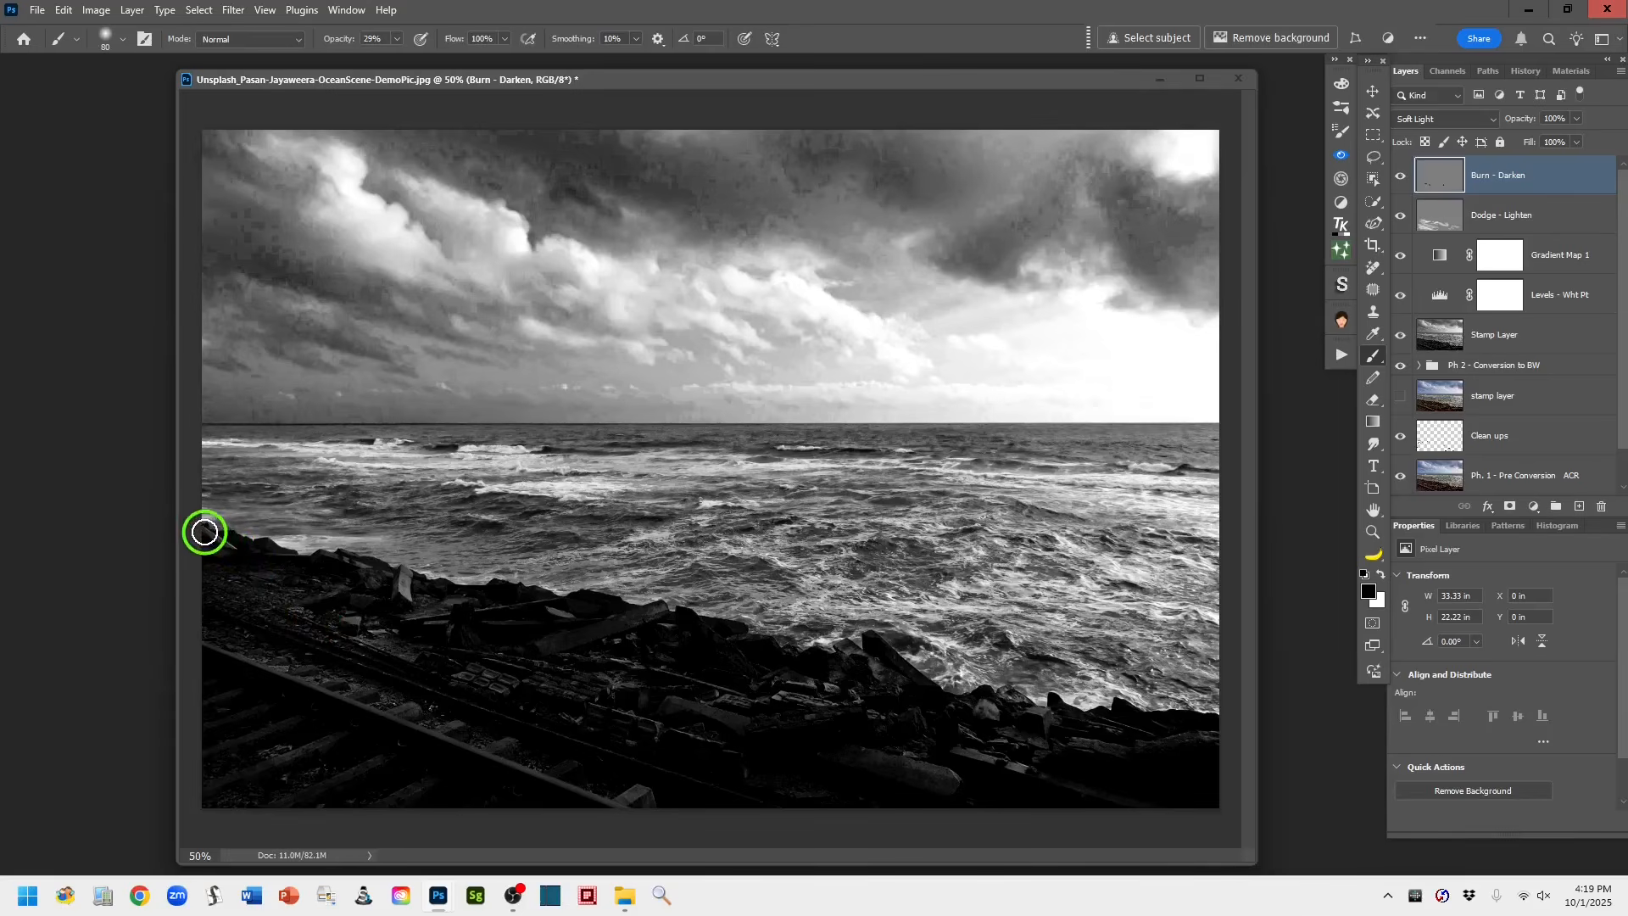
mouse_move(134, 534)
mouse_down()
mouse_move(291, 587)
mouse_move(187, 539)
mouse_move(230, 555)
mouse_up()
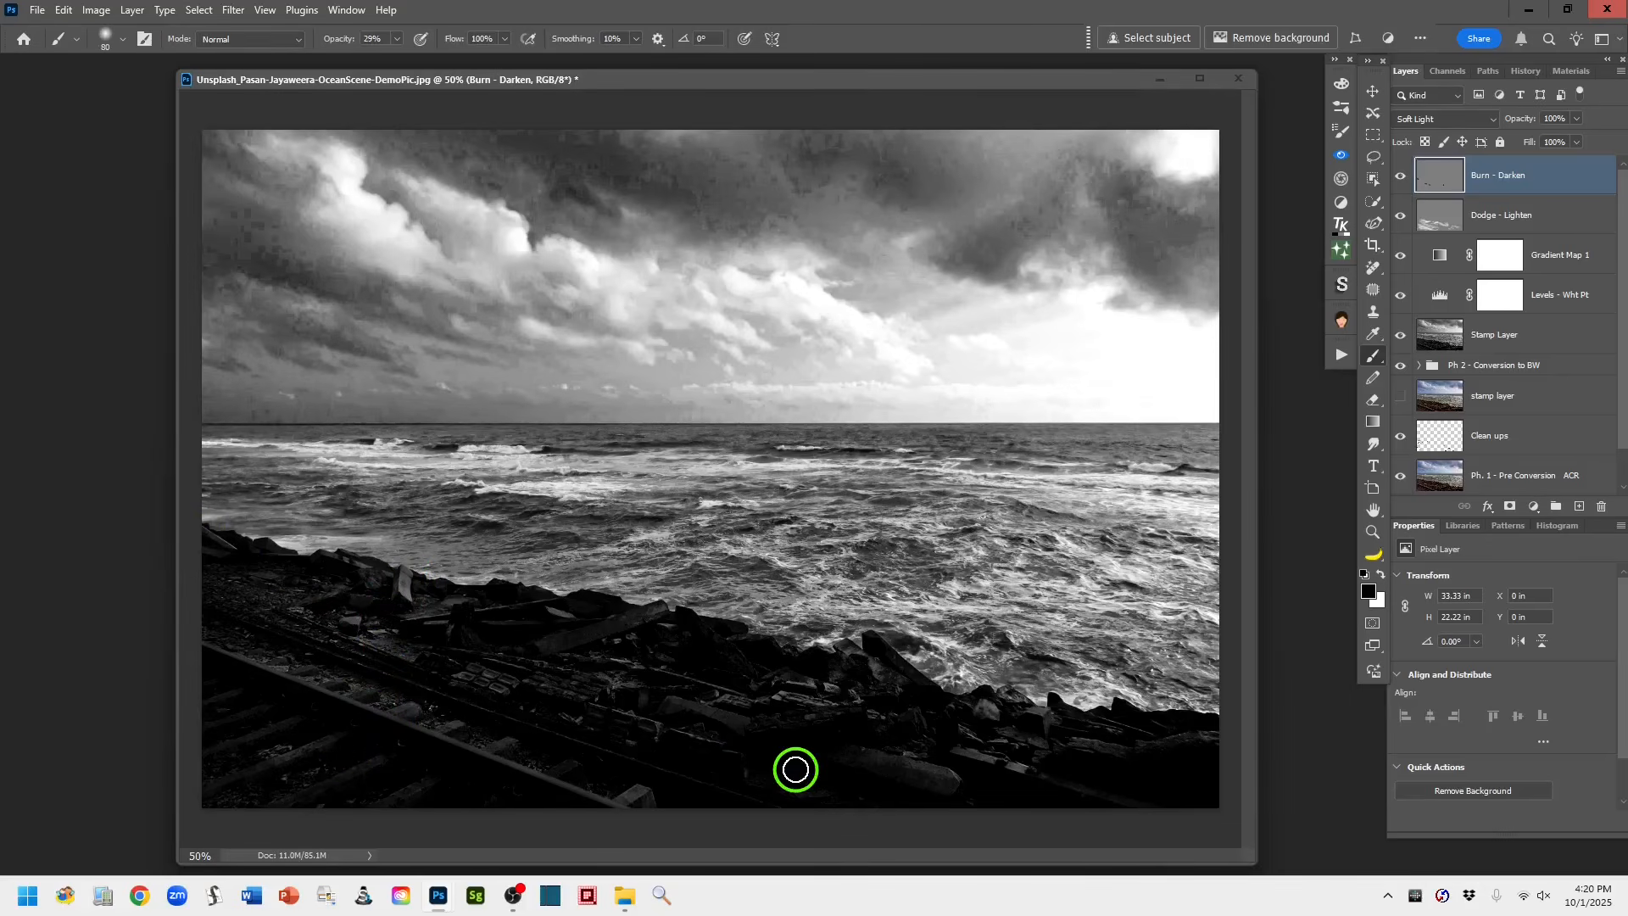
Darken the bright debris beside the railroad tracks on Burn - Darken, reducing the brush size to 45 px
key(ctrl+plus)
key(ctrl+plus)
key(ctrl+plus)
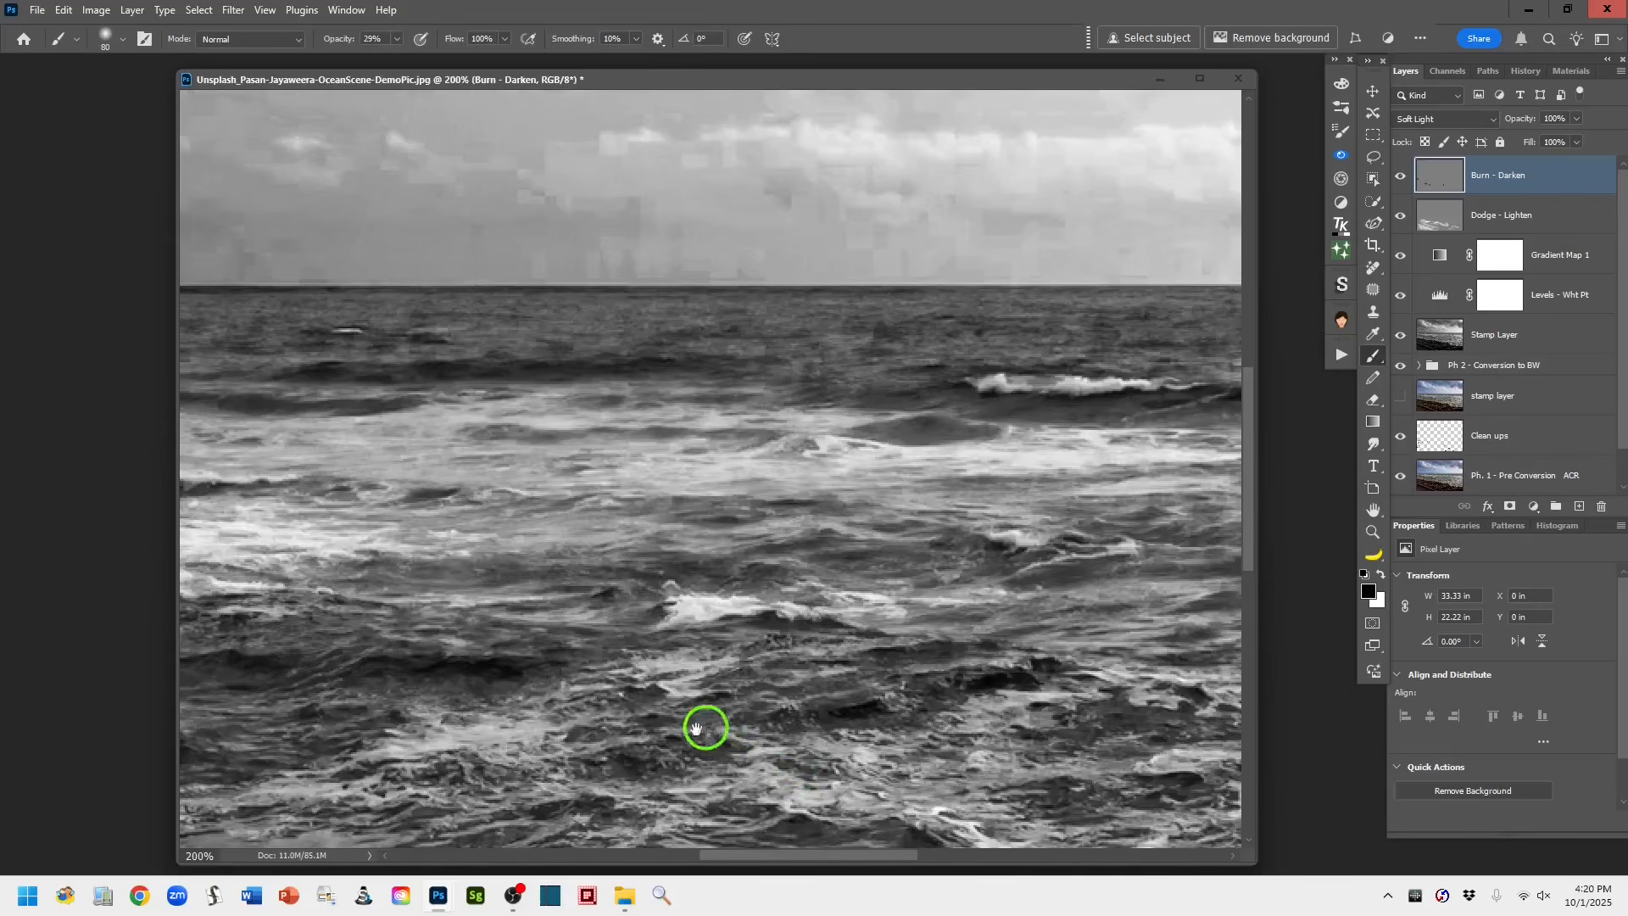
drag(695, 727, 1072, 480)
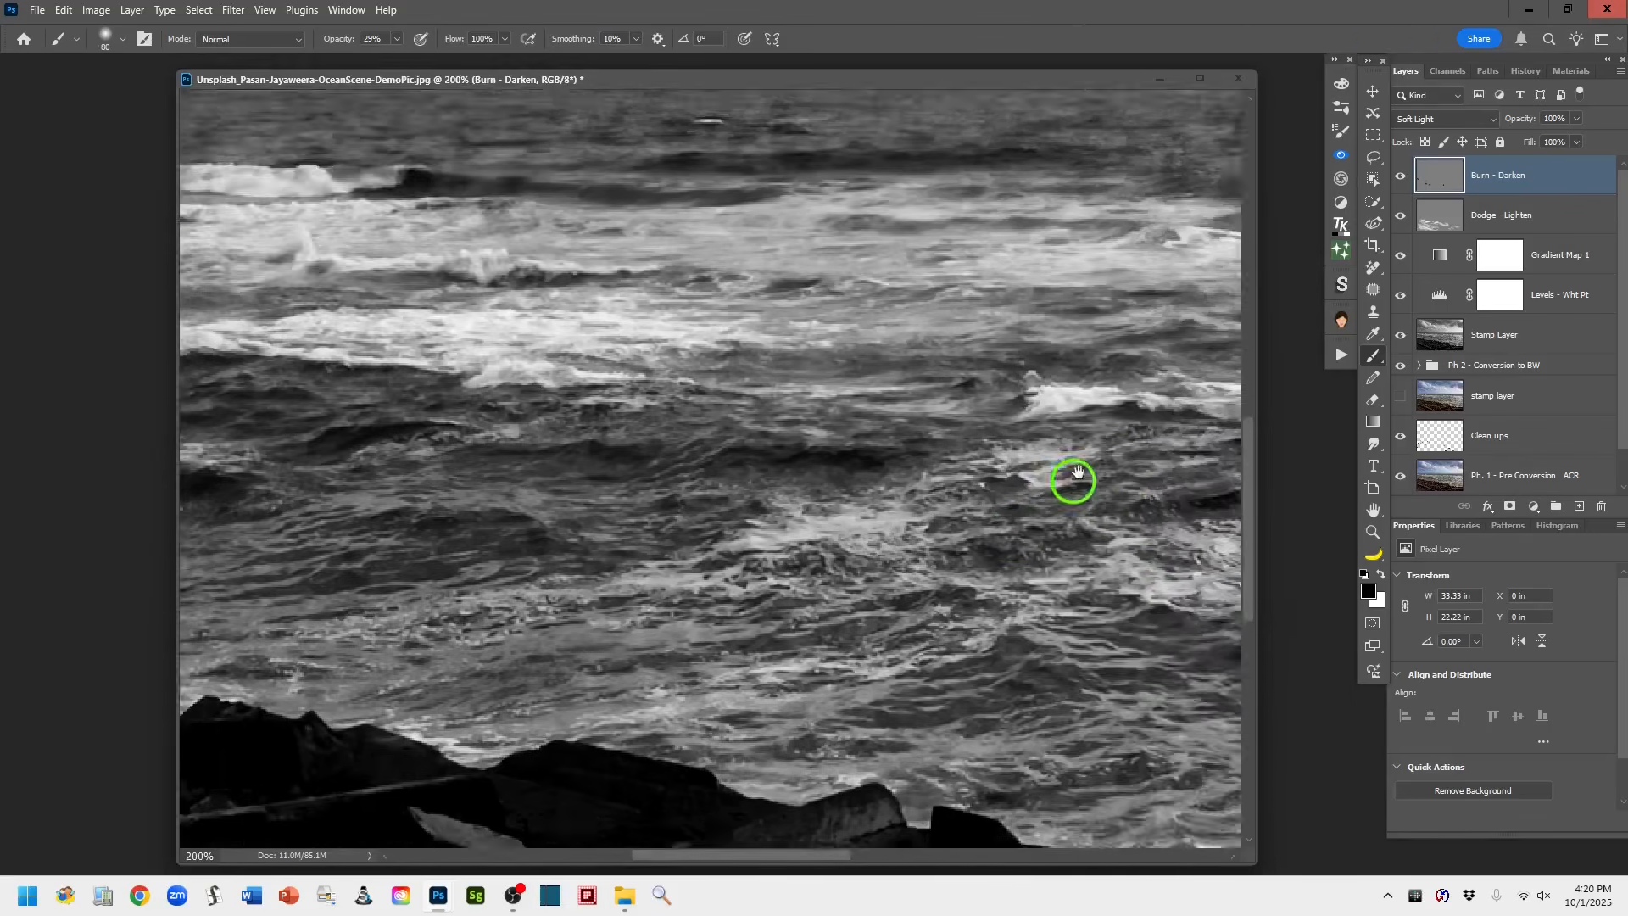
drag(618, 589, 970, 330)
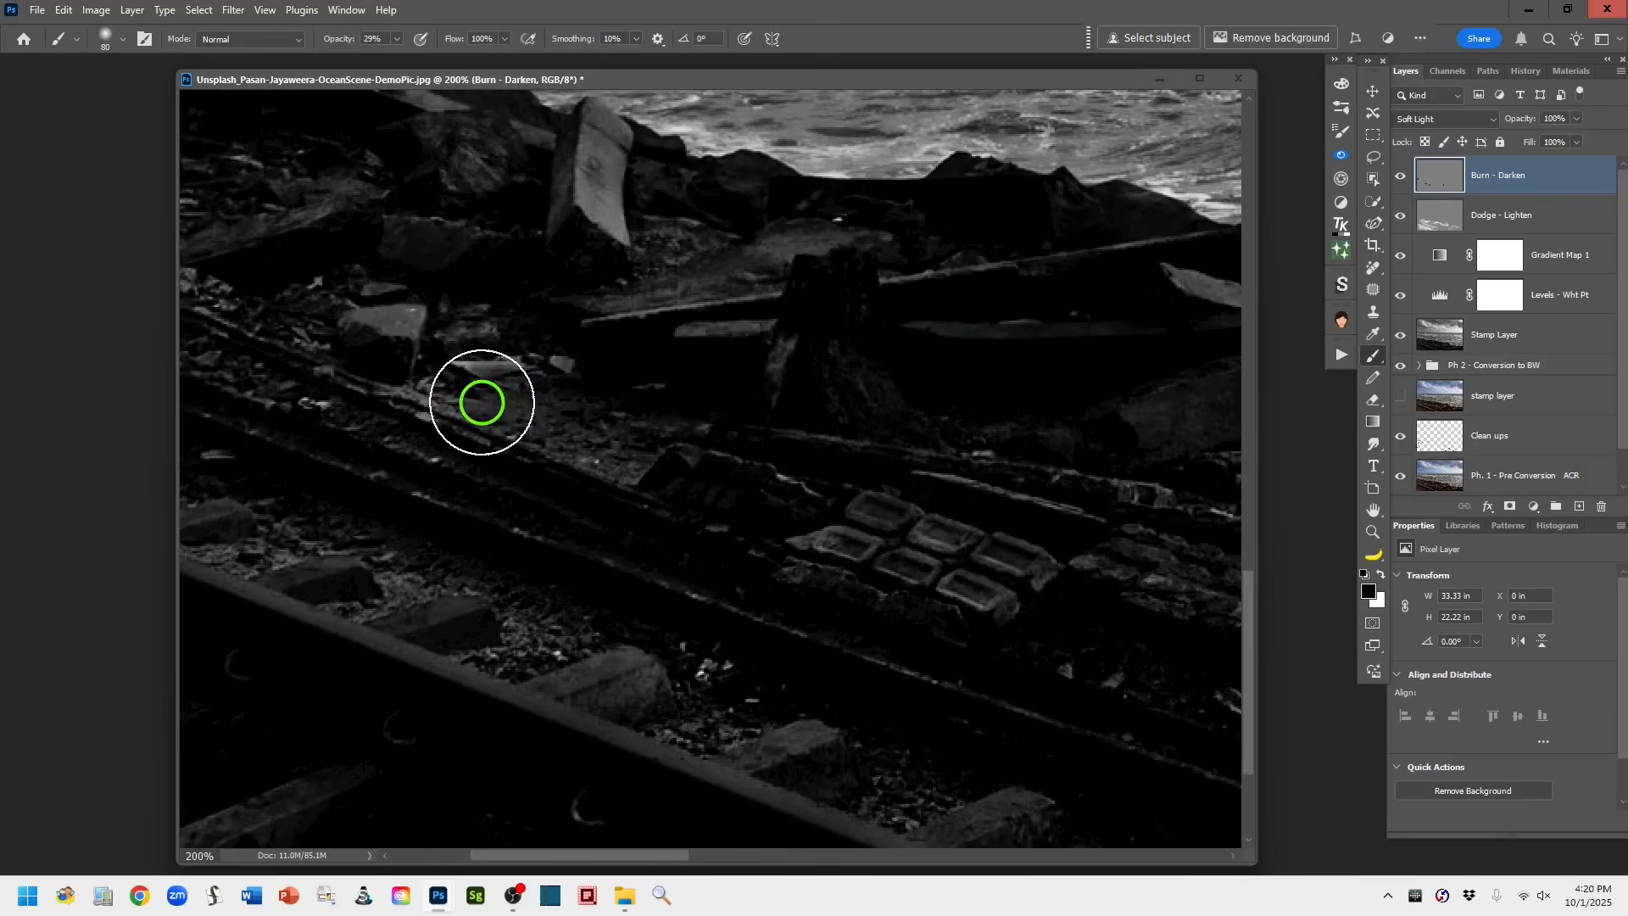
mouse_move(436, 651)
mouse_down()
mouse_move(568, 638)
mouse_move(504, 657)
mouse_move(530, 647)
mouse_move(377, 614)
mouse_move(379, 598)
mouse_move(415, 603)
mouse_move(535, 707)
mouse_move(510, 641)
mouse_move(540, 630)
mouse_move(488, 645)
mouse_move(514, 662)
mouse_move(533, 642)
mouse_move(506, 642)
mouse_move(565, 624)
mouse_move(503, 644)
mouse_move(634, 640)
mouse_move(516, 661)
mouse_move(565, 628)
mouse_move(743, 715)
mouse_move(698, 726)
mouse_move(787, 709)
mouse_move(455, 667)
mouse_move(405, 593)
mouse_move(355, 601)
mouse_move(447, 582)
mouse_move(290, 578)
mouse_move(244, 554)
mouse_move(324, 537)
mouse_move(218, 552)
mouse_move(311, 538)
mouse_move(711, 698)
mouse_move(870, 802)
mouse_move(963, 814)
mouse_move(782, 744)
mouse_move(664, 742)
mouse_move(693, 728)
mouse_move(515, 629)
mouse_move(686, 644)
mouse_move(775, 593)
mouse_up()
key(bracketleft)
key(bracketleft)
key(bracketleft)
key(bracketleft)
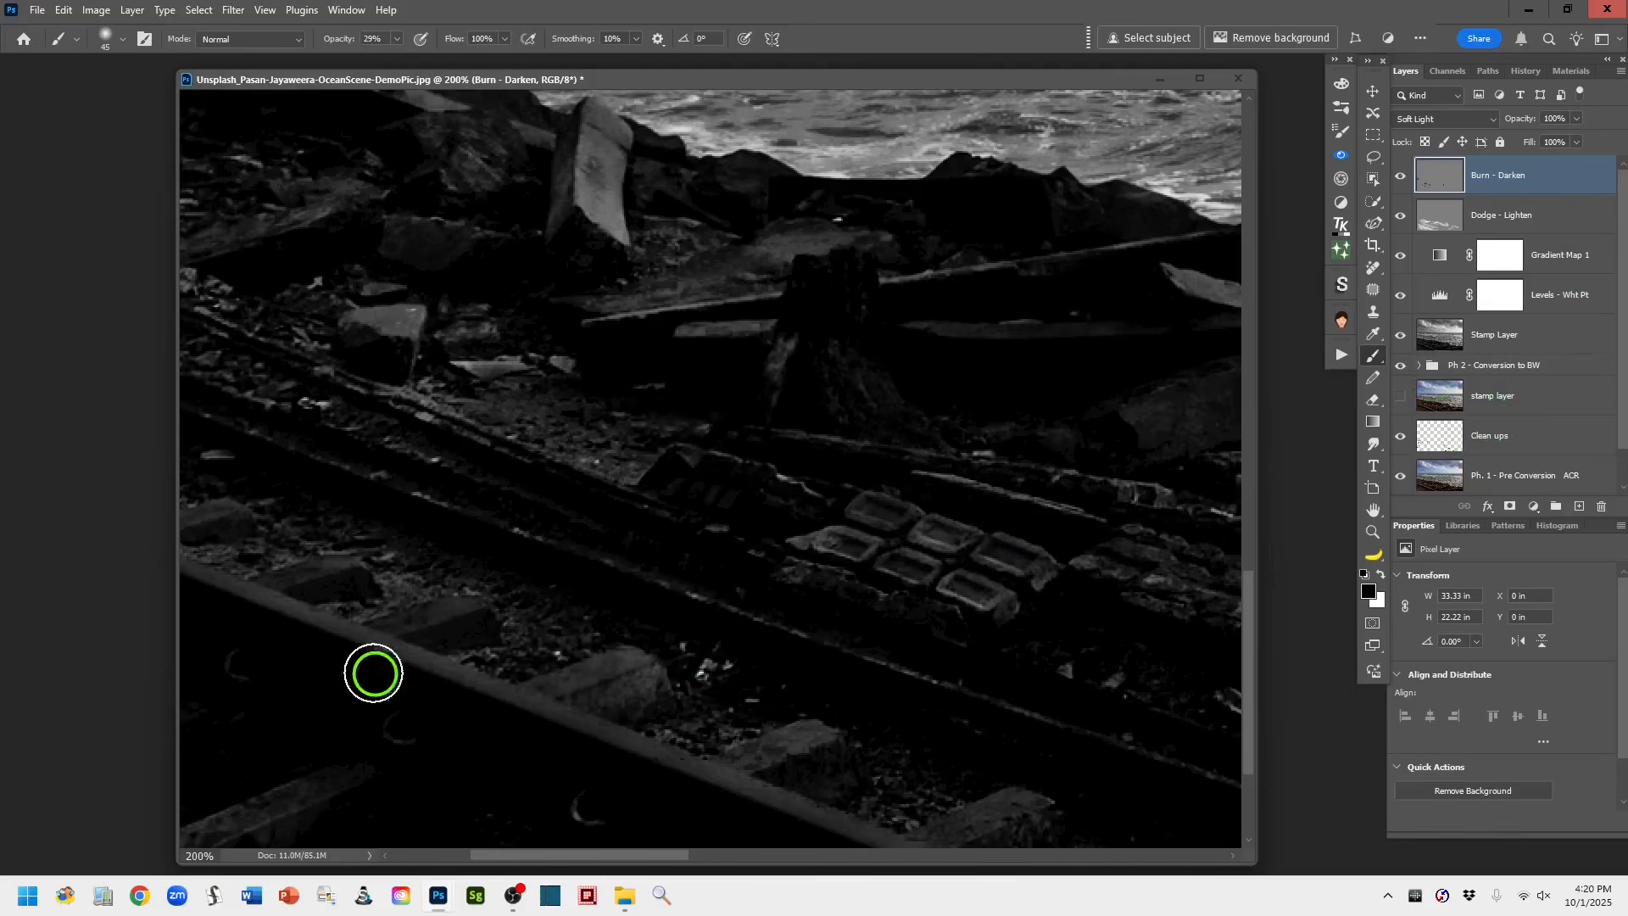
drag(440, 596, 789, 679)
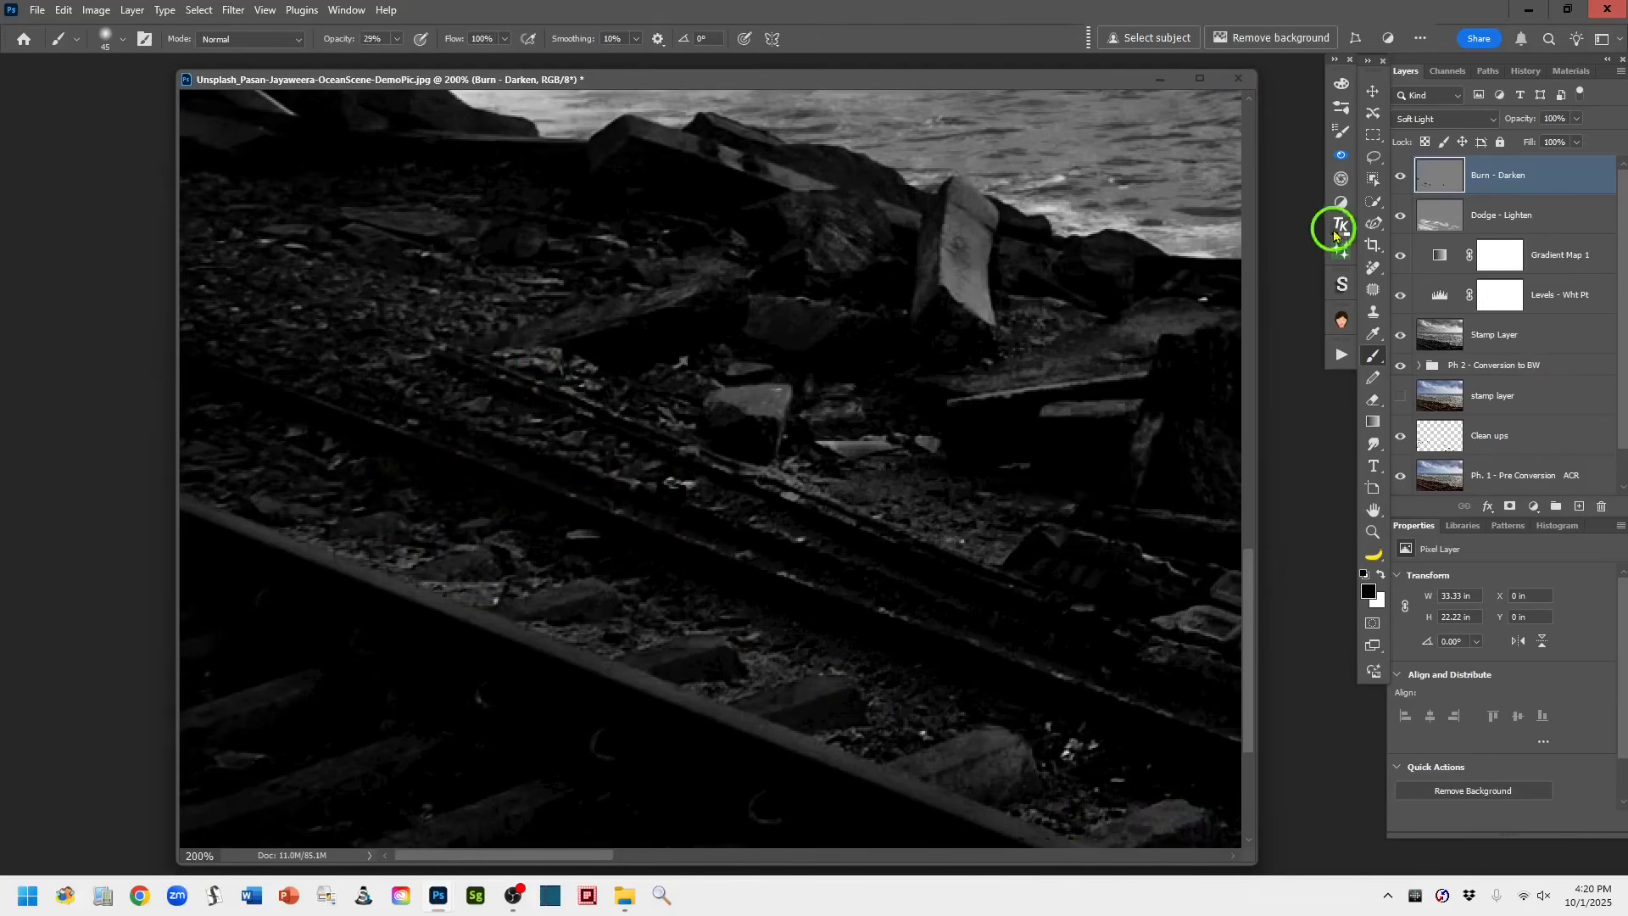
Paint white on Dodge - Lighten over the stones and tie ends along the near rail
click(1438, 222)
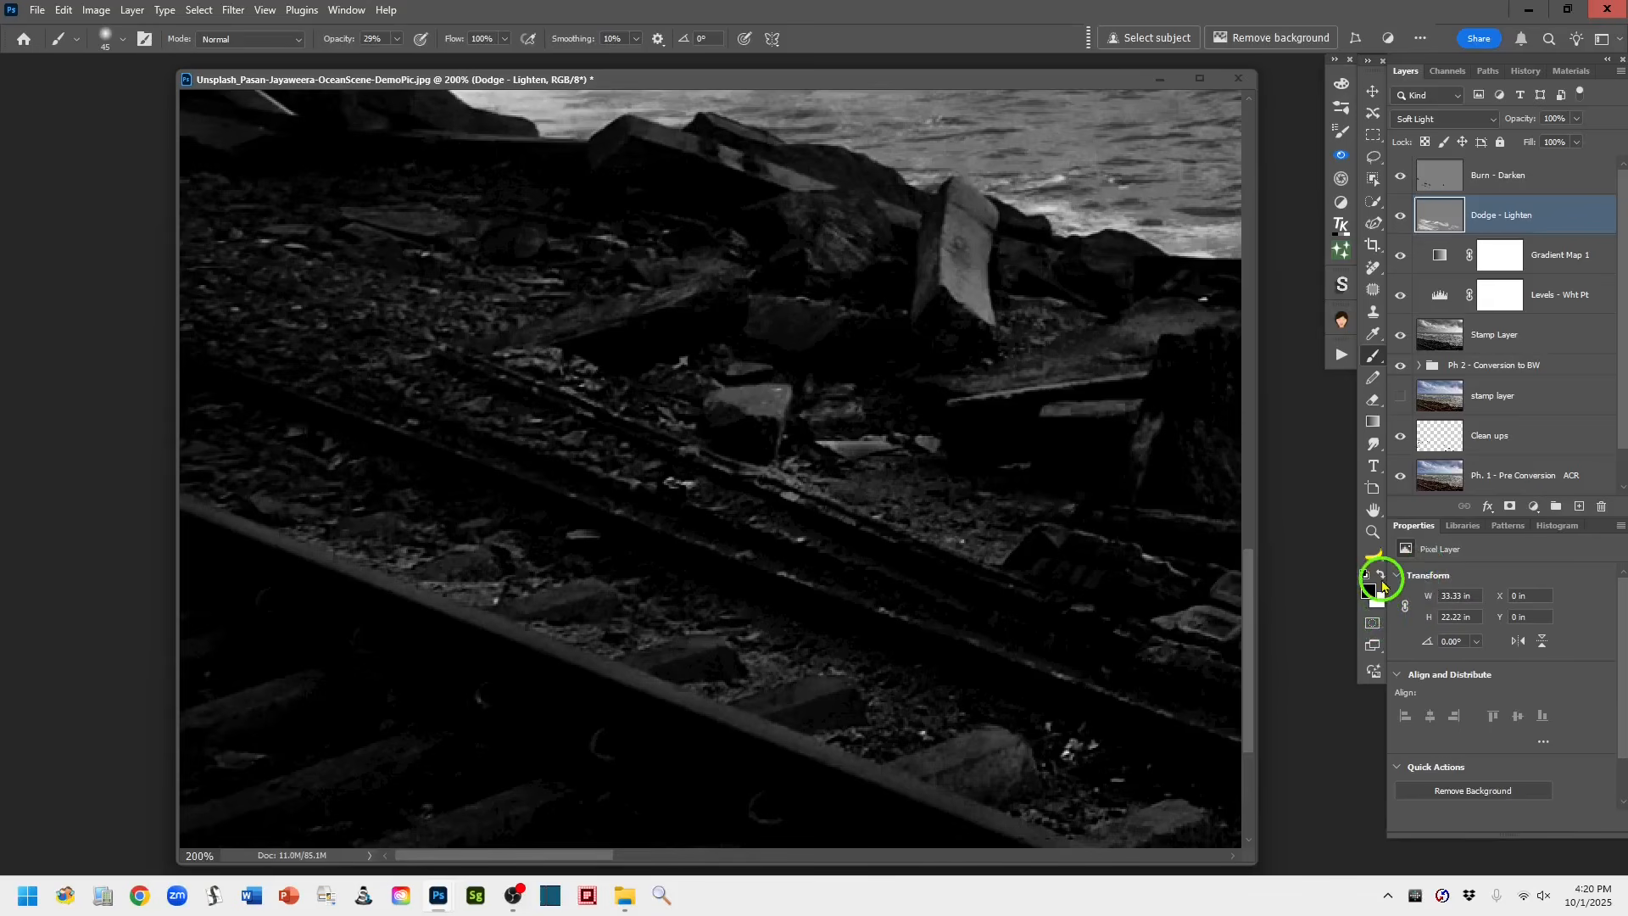
click(1381, 576)
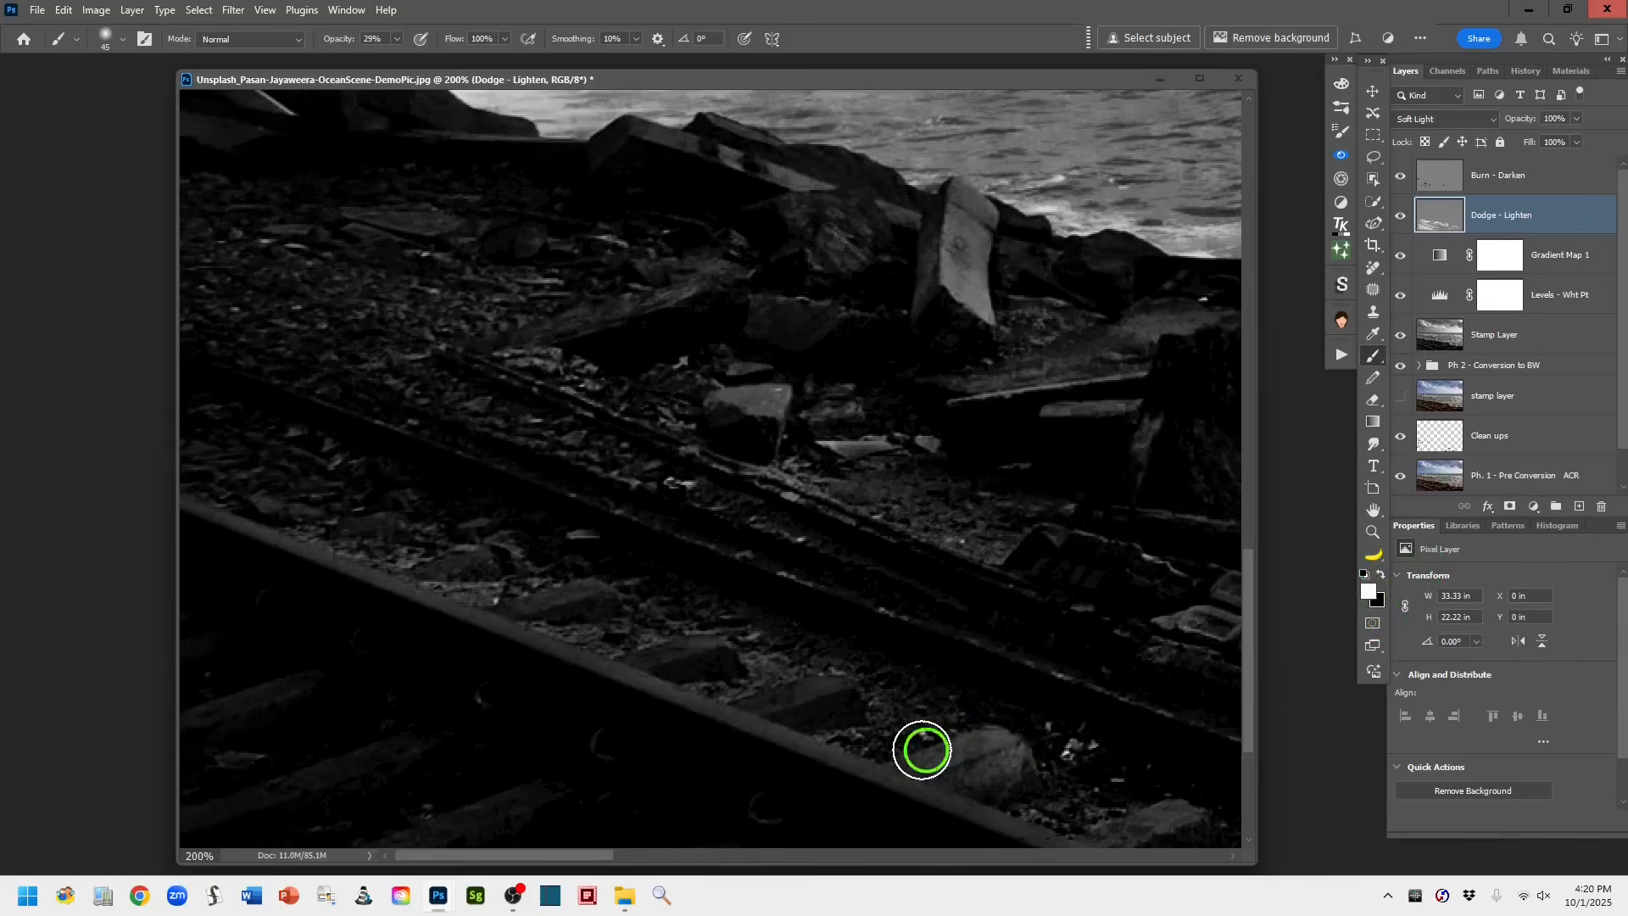
mouse_move(767, 722)
mouse_down()
mouse_move(854, 687)
mouse_move(653, 659)
mouse_move(716, 640)
mouse_move(552, 611)
mouse_move(603, 588)
mouse_move(458, 577)
mouse_move(506, 552)
mouse_move(345, 534)
mouse_move(469, 538)
mouse_move(1134, 817)
mouse_move(967, 792)
mouse_up()
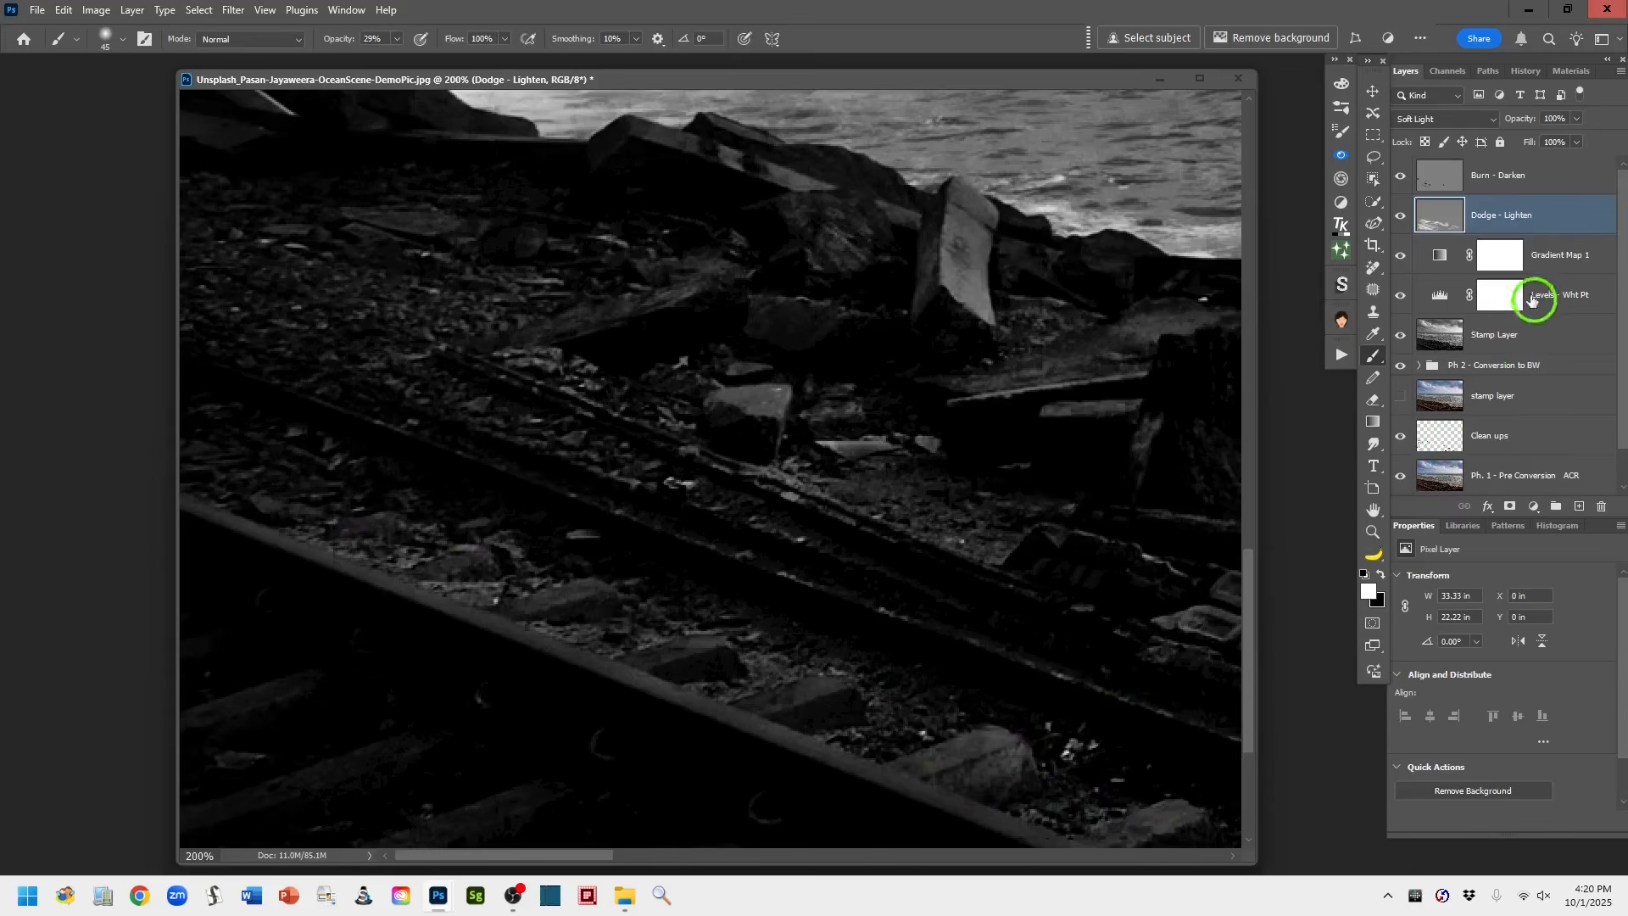
Select the Burn - Darken layer, switch the foreground color to black and set the brush opacity to 100%
click(1439, 179)
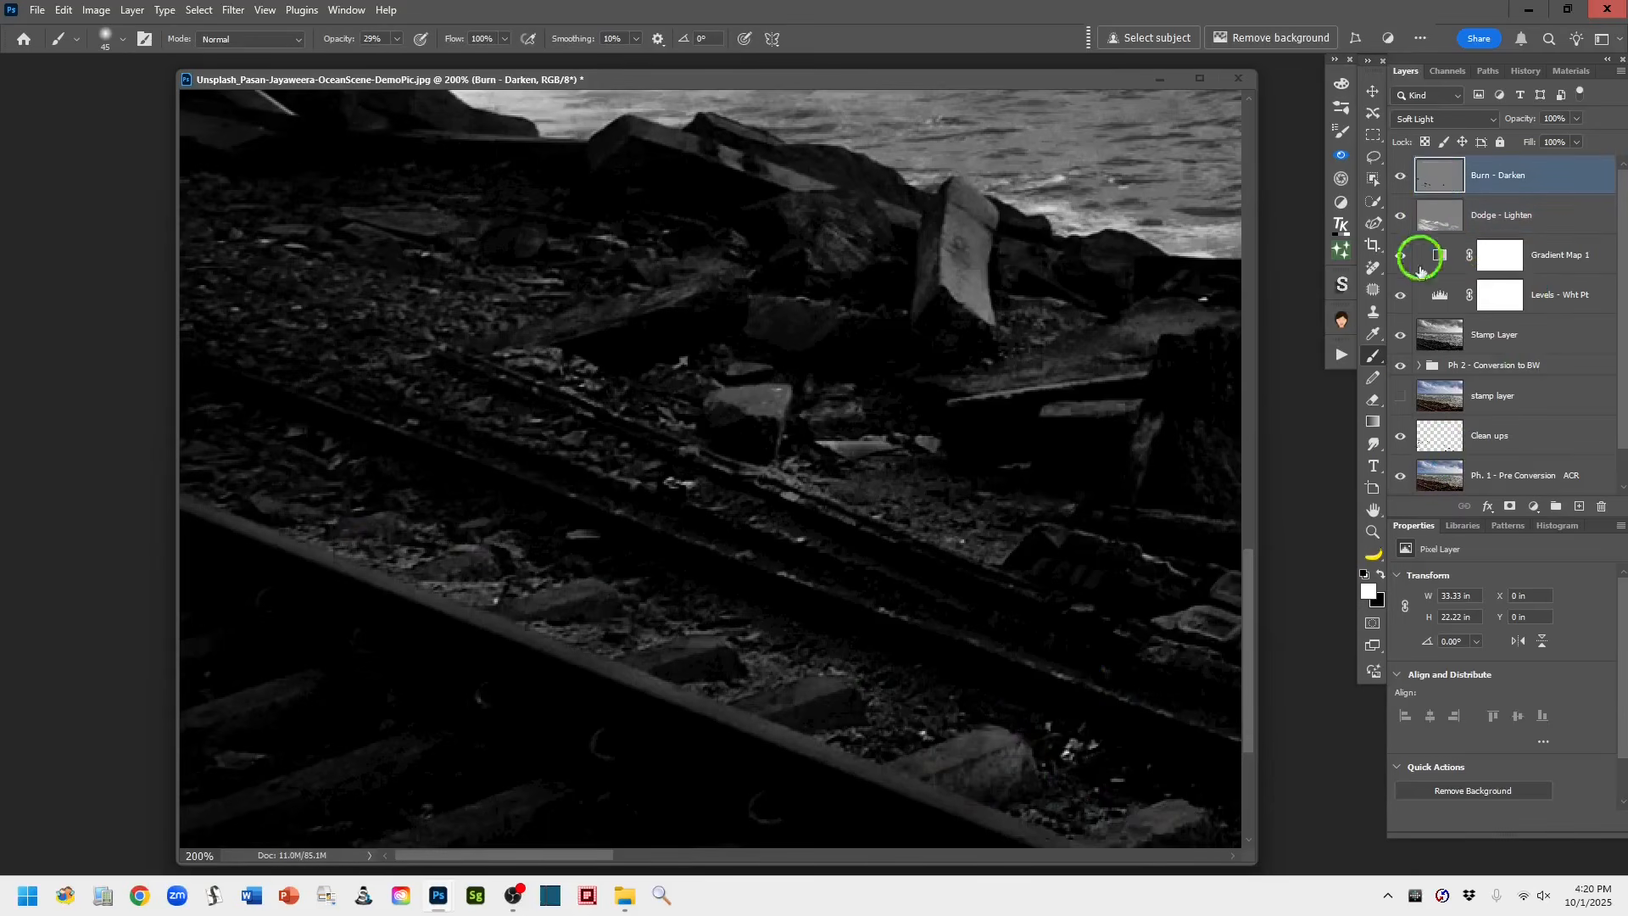
click(1382, 582)
key(ctrl+minus)
key(ctrl+minus)
key(ctrl+minus)
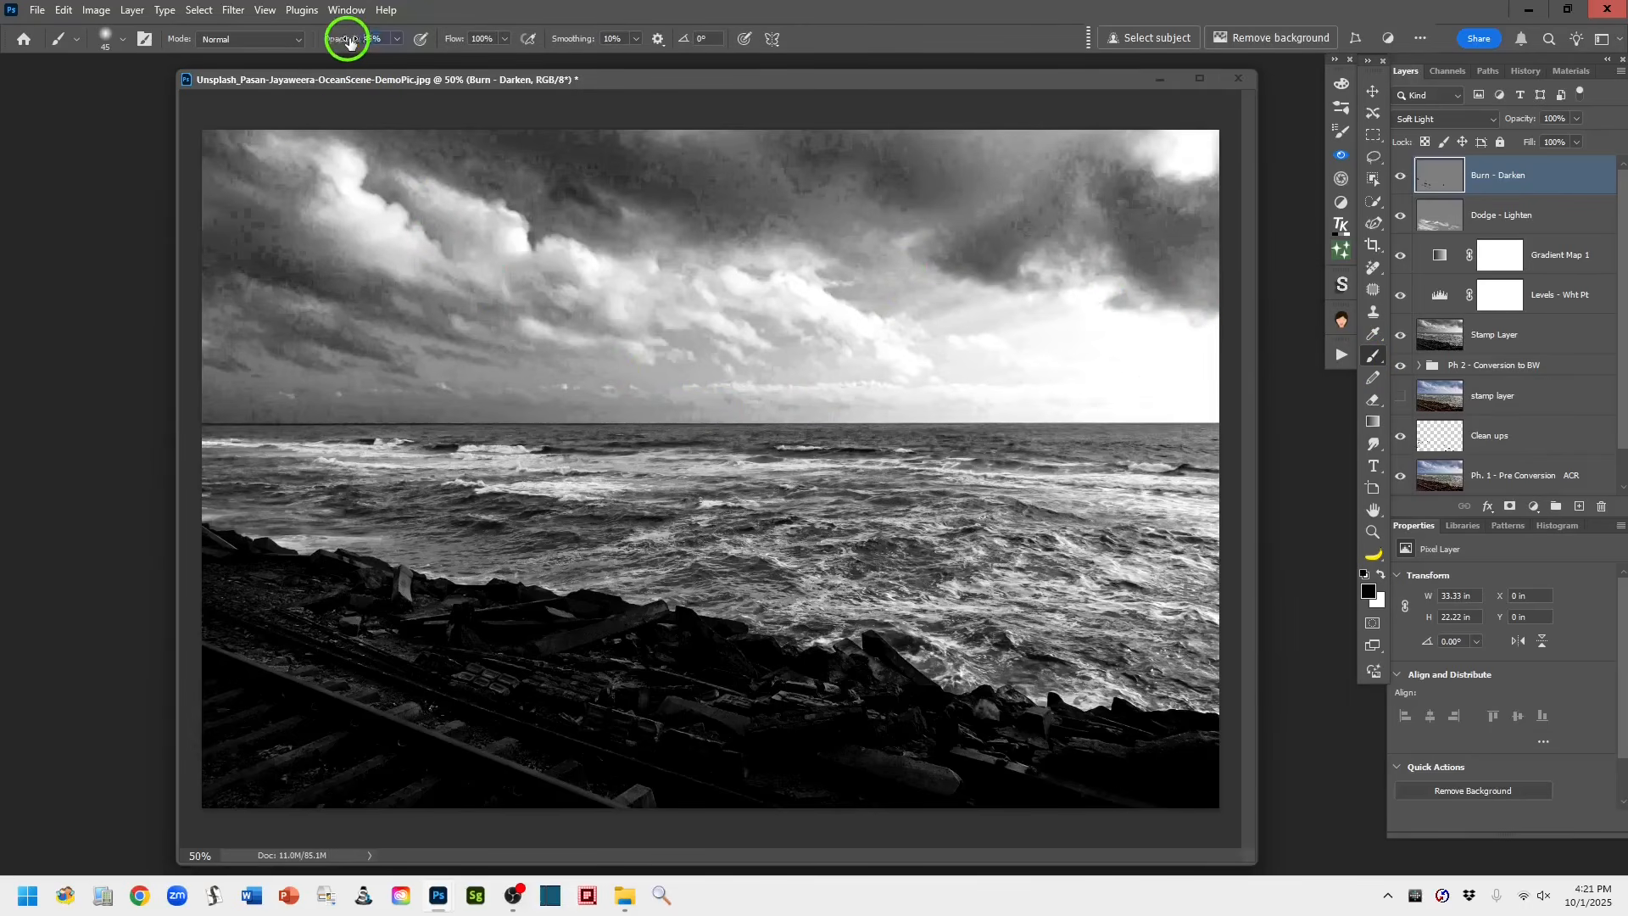
mouse_move(349, 42)
mouse_down()
mouse_move(462, 47)
mouse_move(363, 32)
mouse_up()
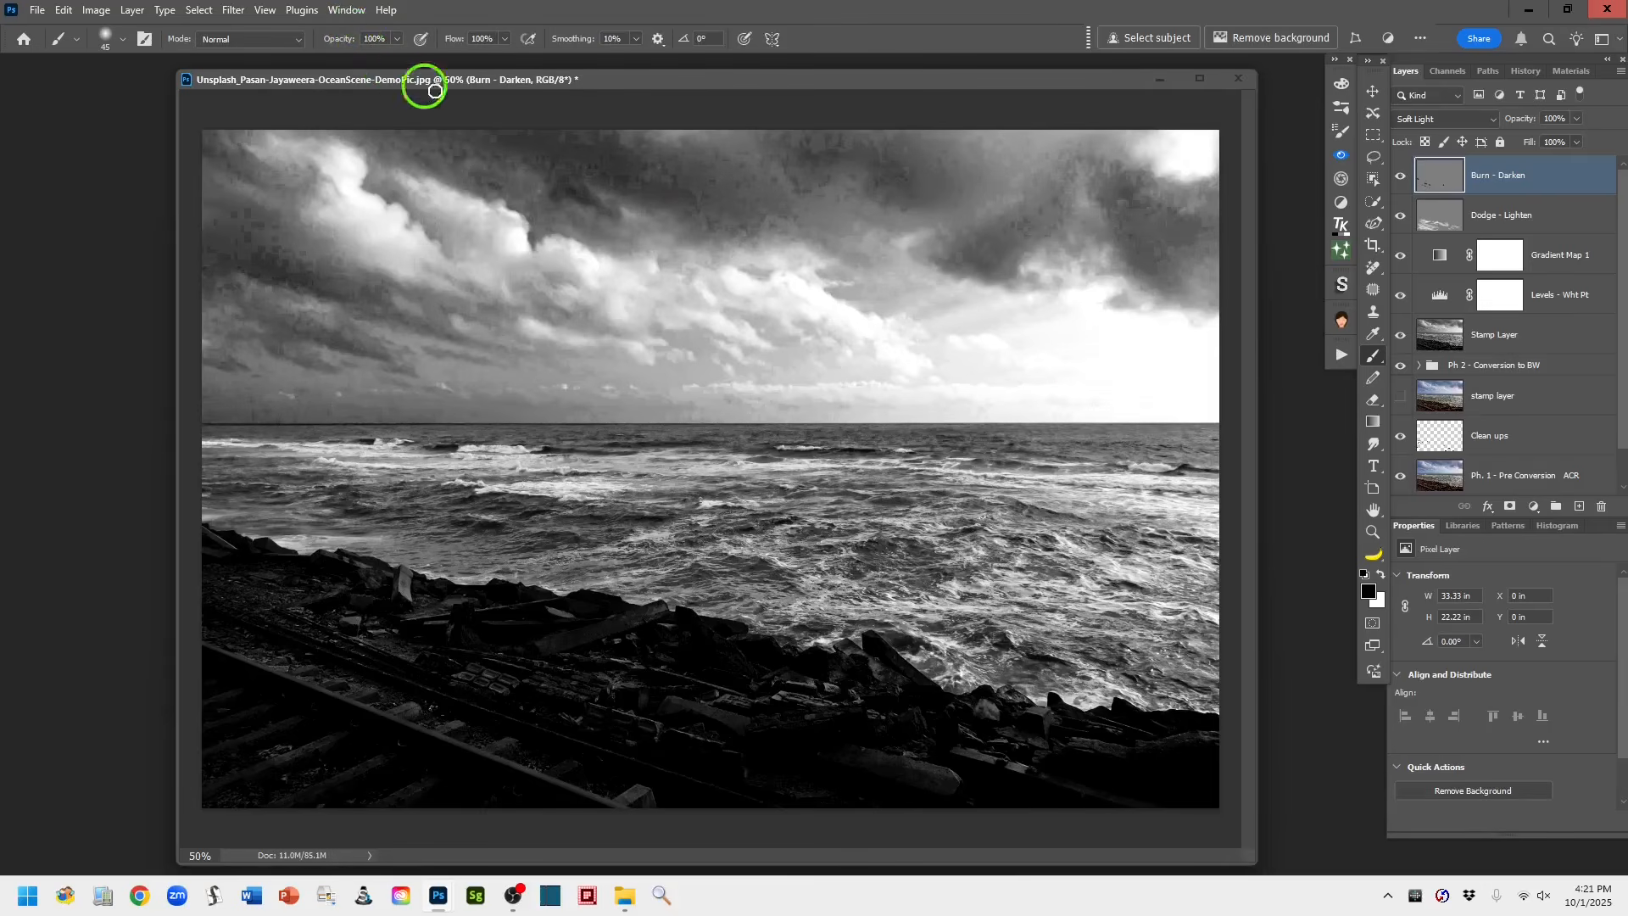
click(1373, 159)
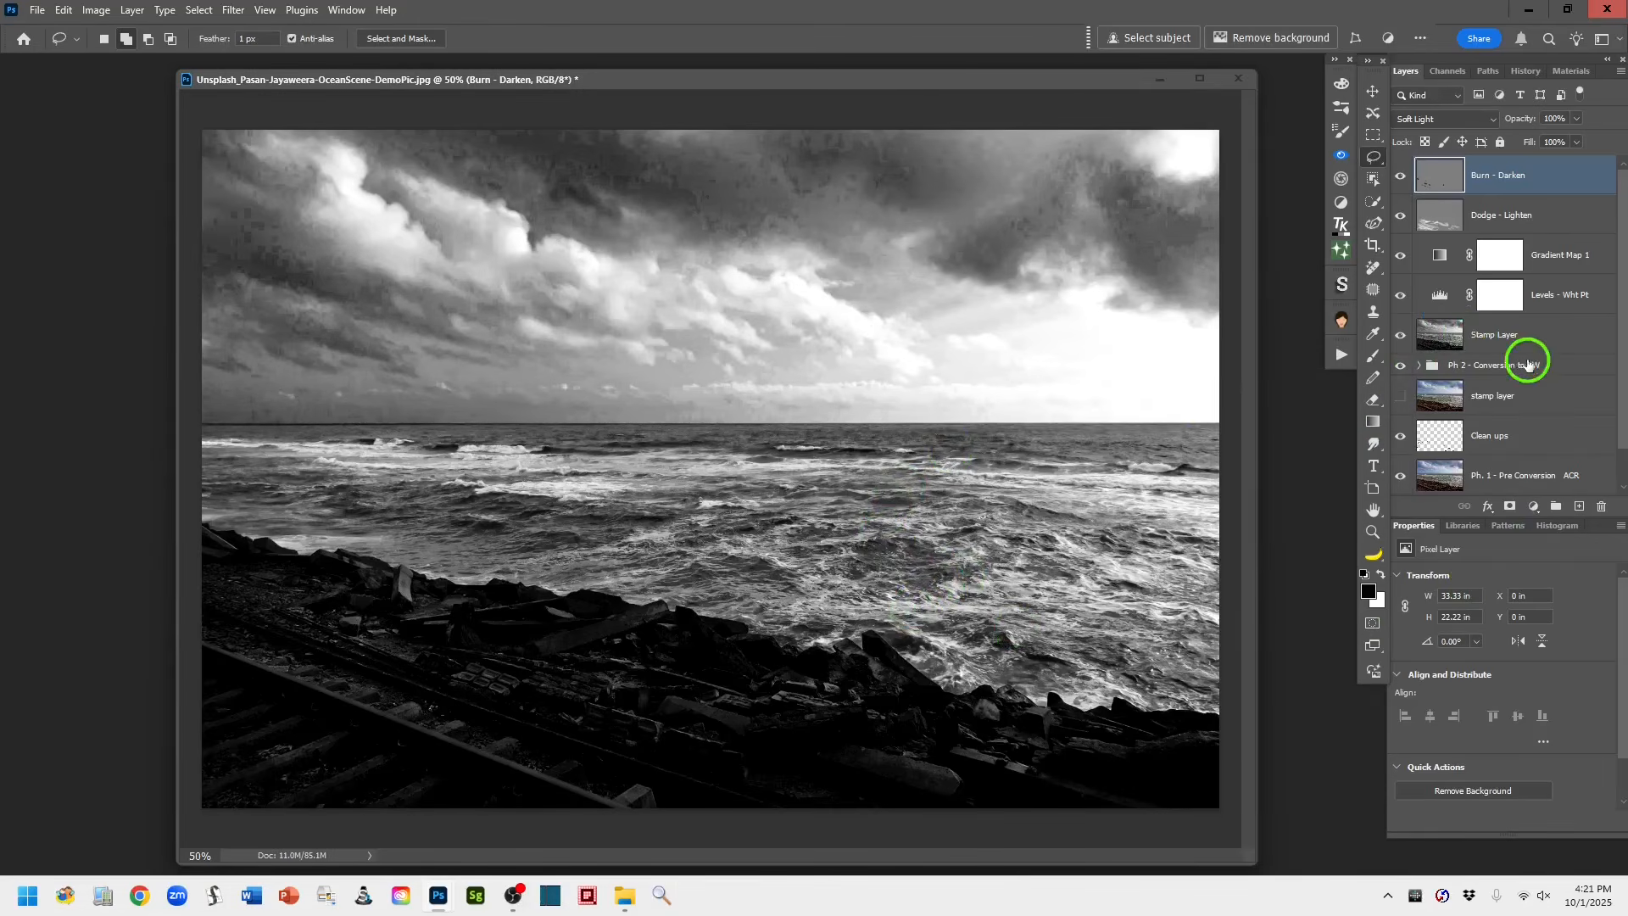
Add a new layer above Burn - Darken and remove bright specks beside the near rail with the Remove Tool at size 20
click(1580, 508)
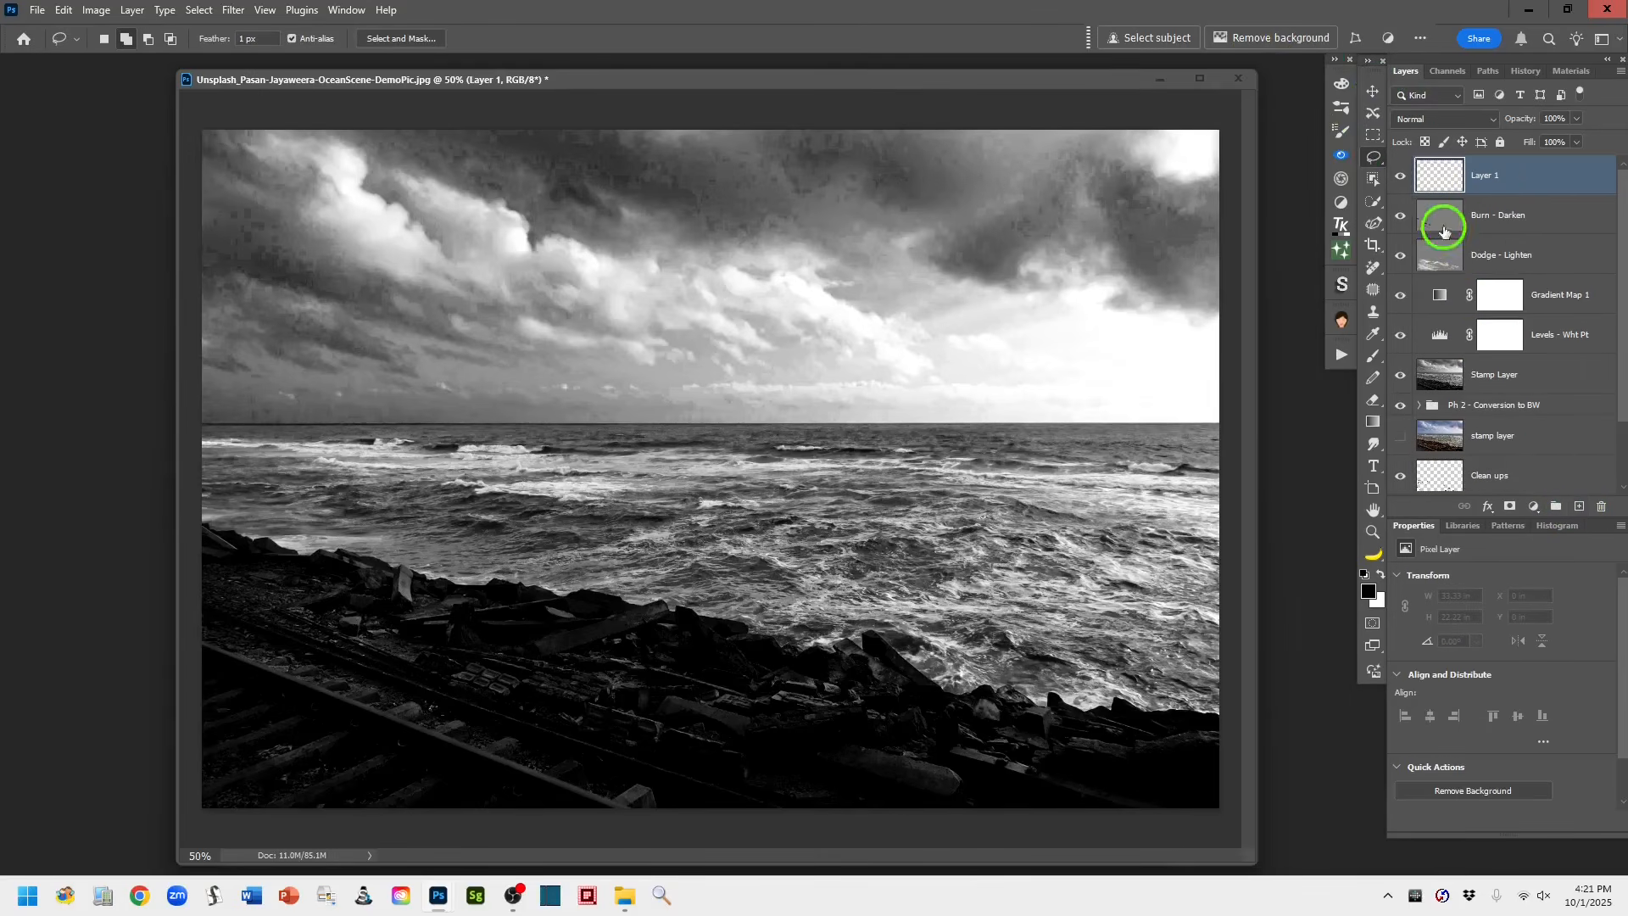
click(1374, 269)
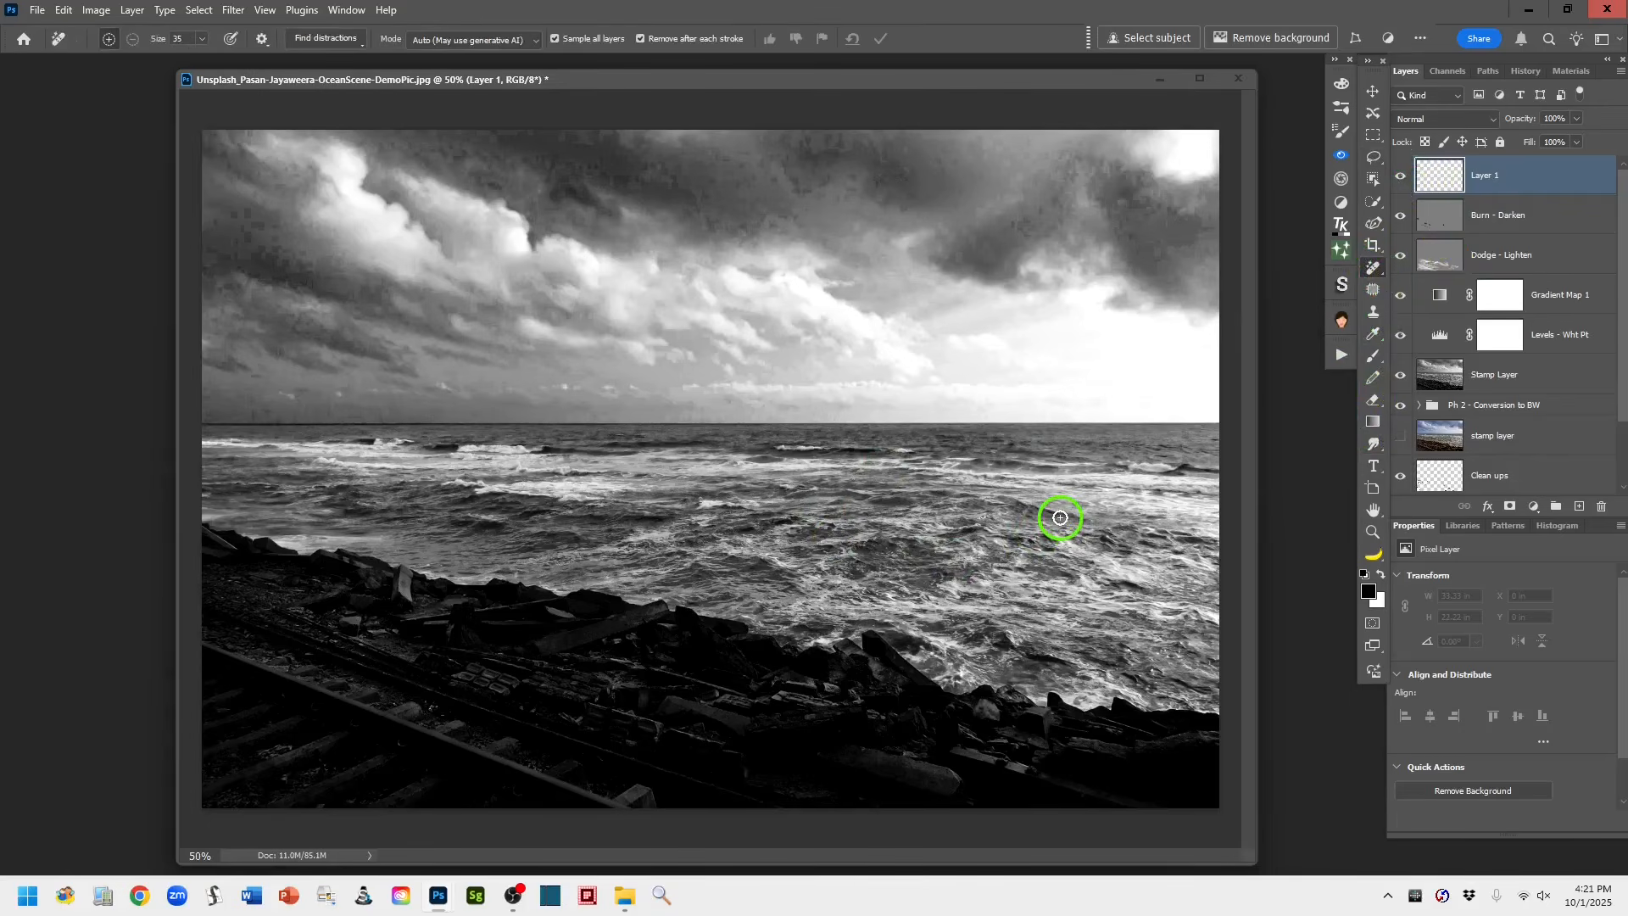
key(ctrl+1)
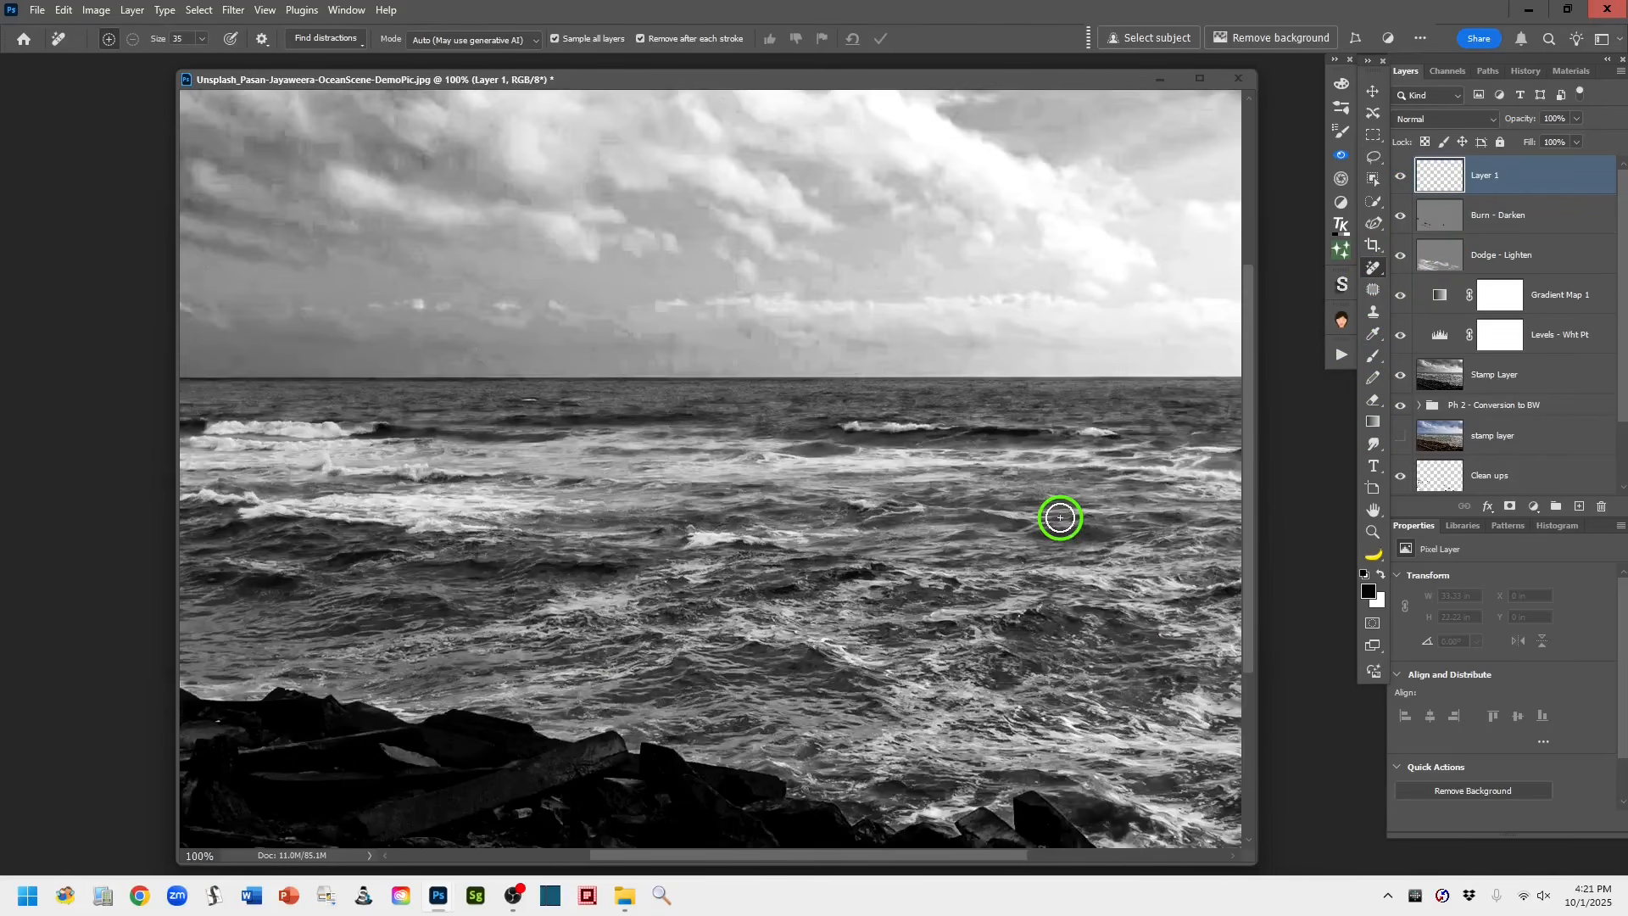
mouse_move(582, 513)
mouse_down()
mouse_move(937, 283)
mouse_move(1018, 266)
mouse_move(1098, 204)
mouse_up()
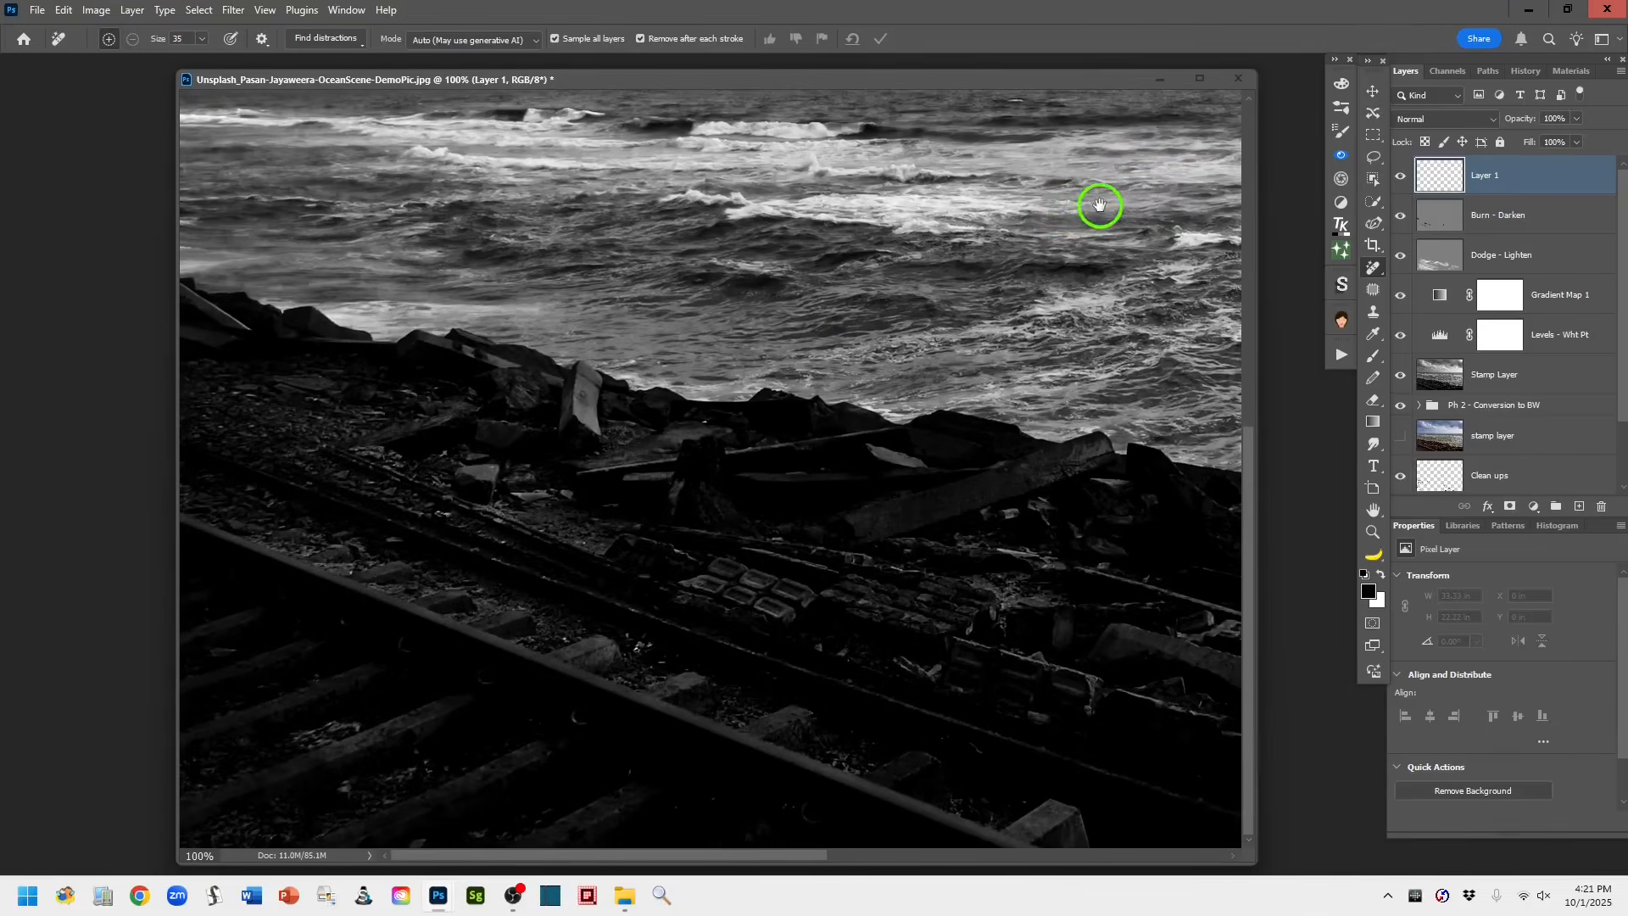
key(bracketleft)
key(bracketleft)
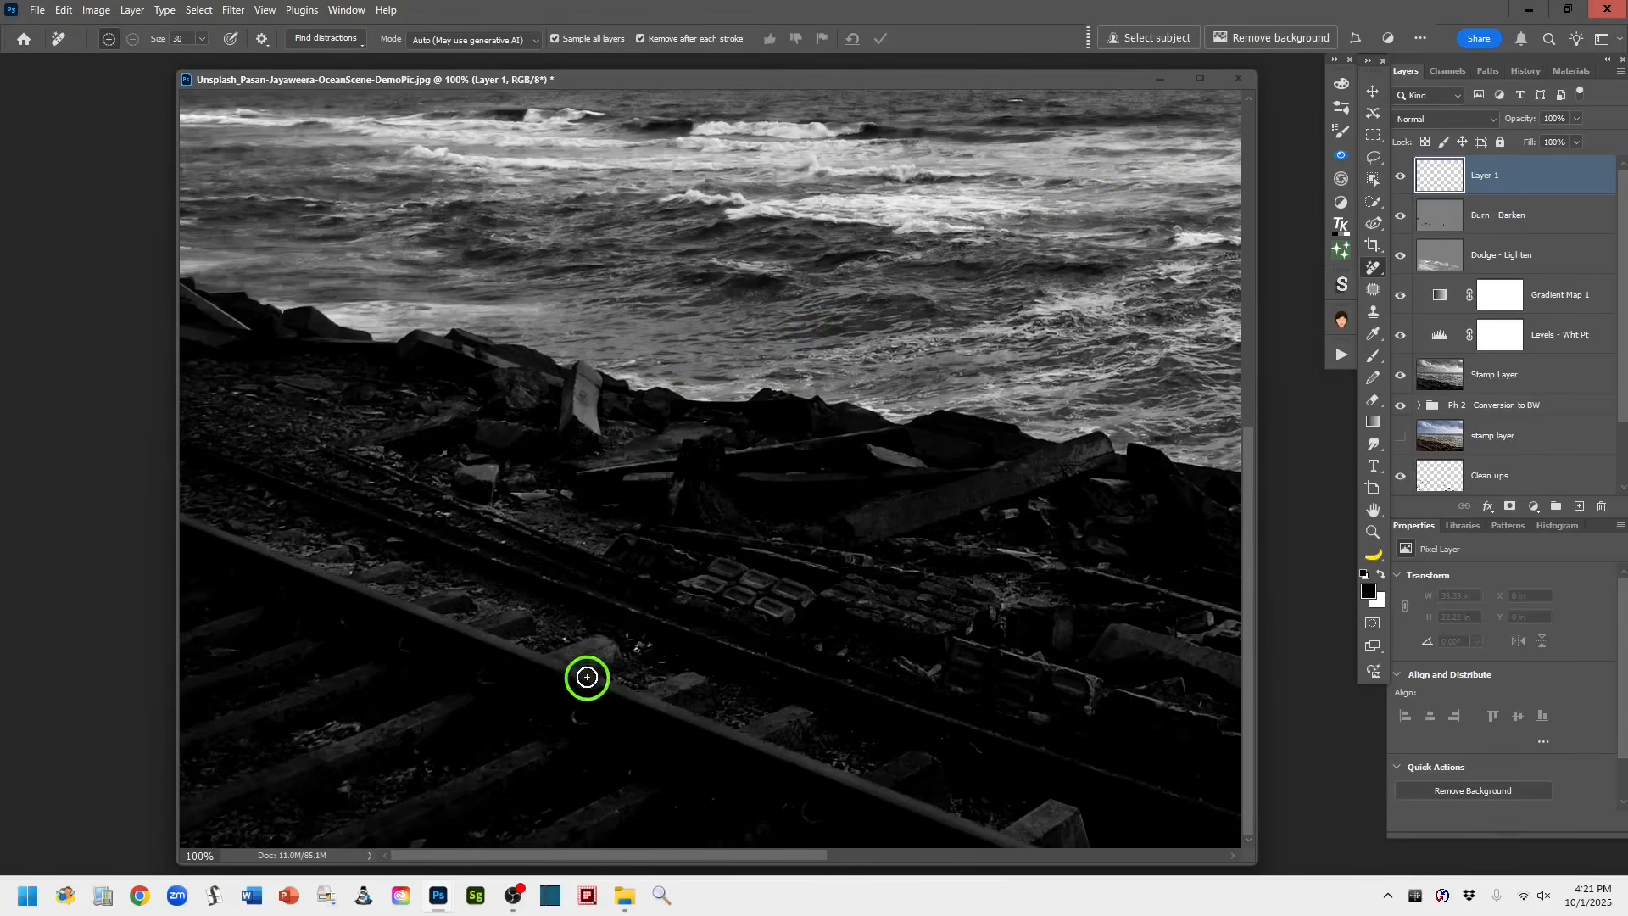
drag(565, 642, 615, 651)
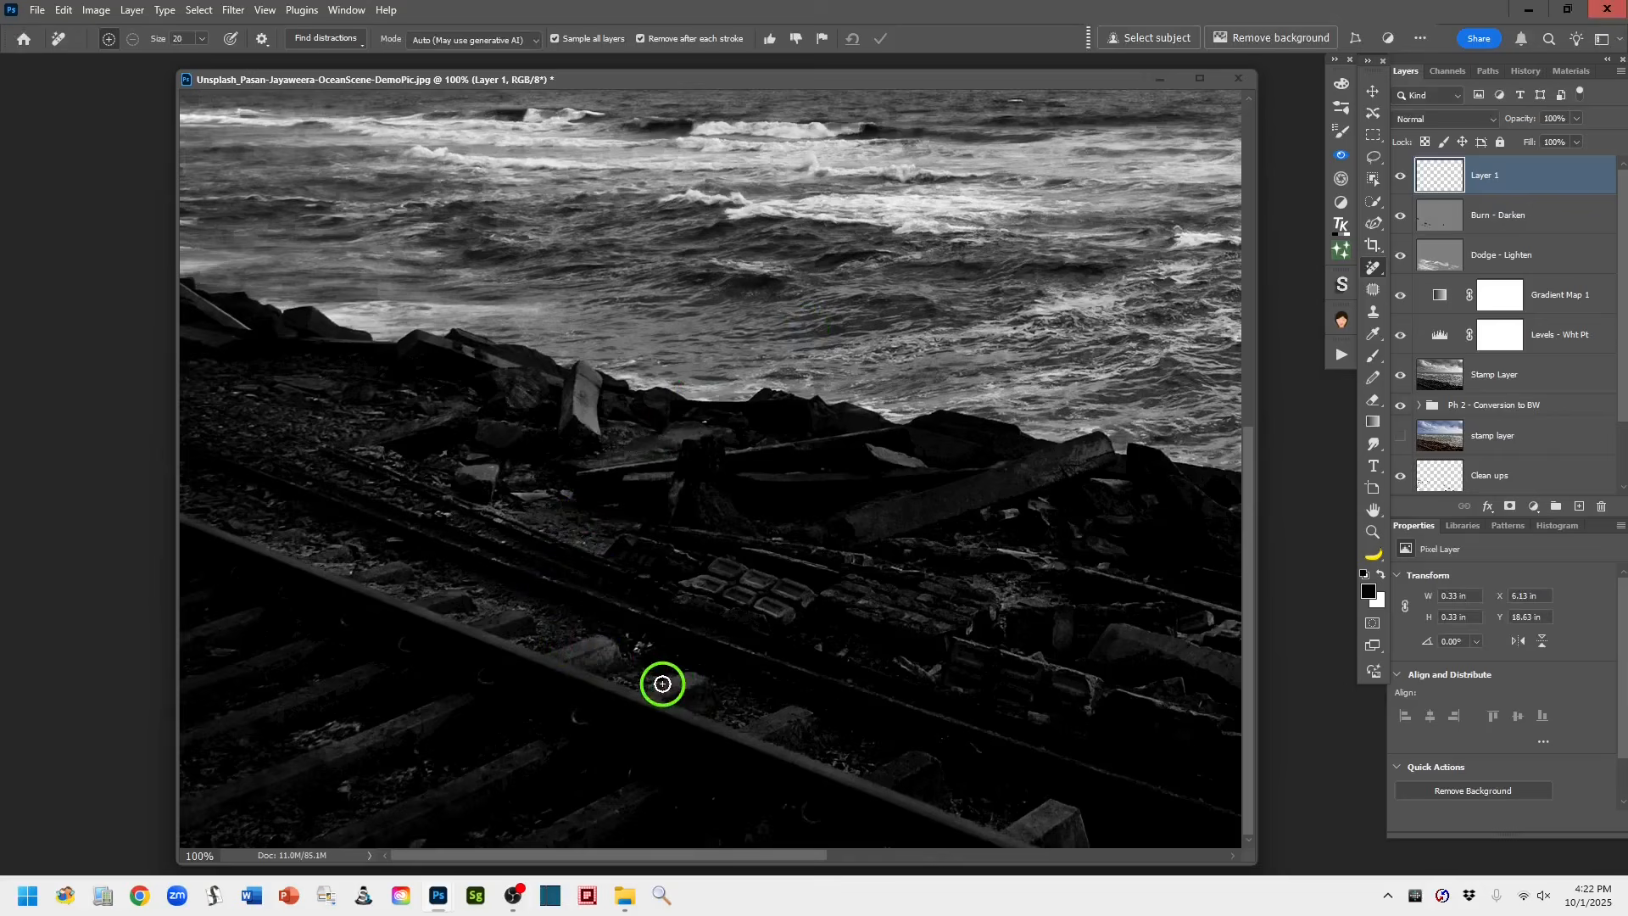
click(636, 653)
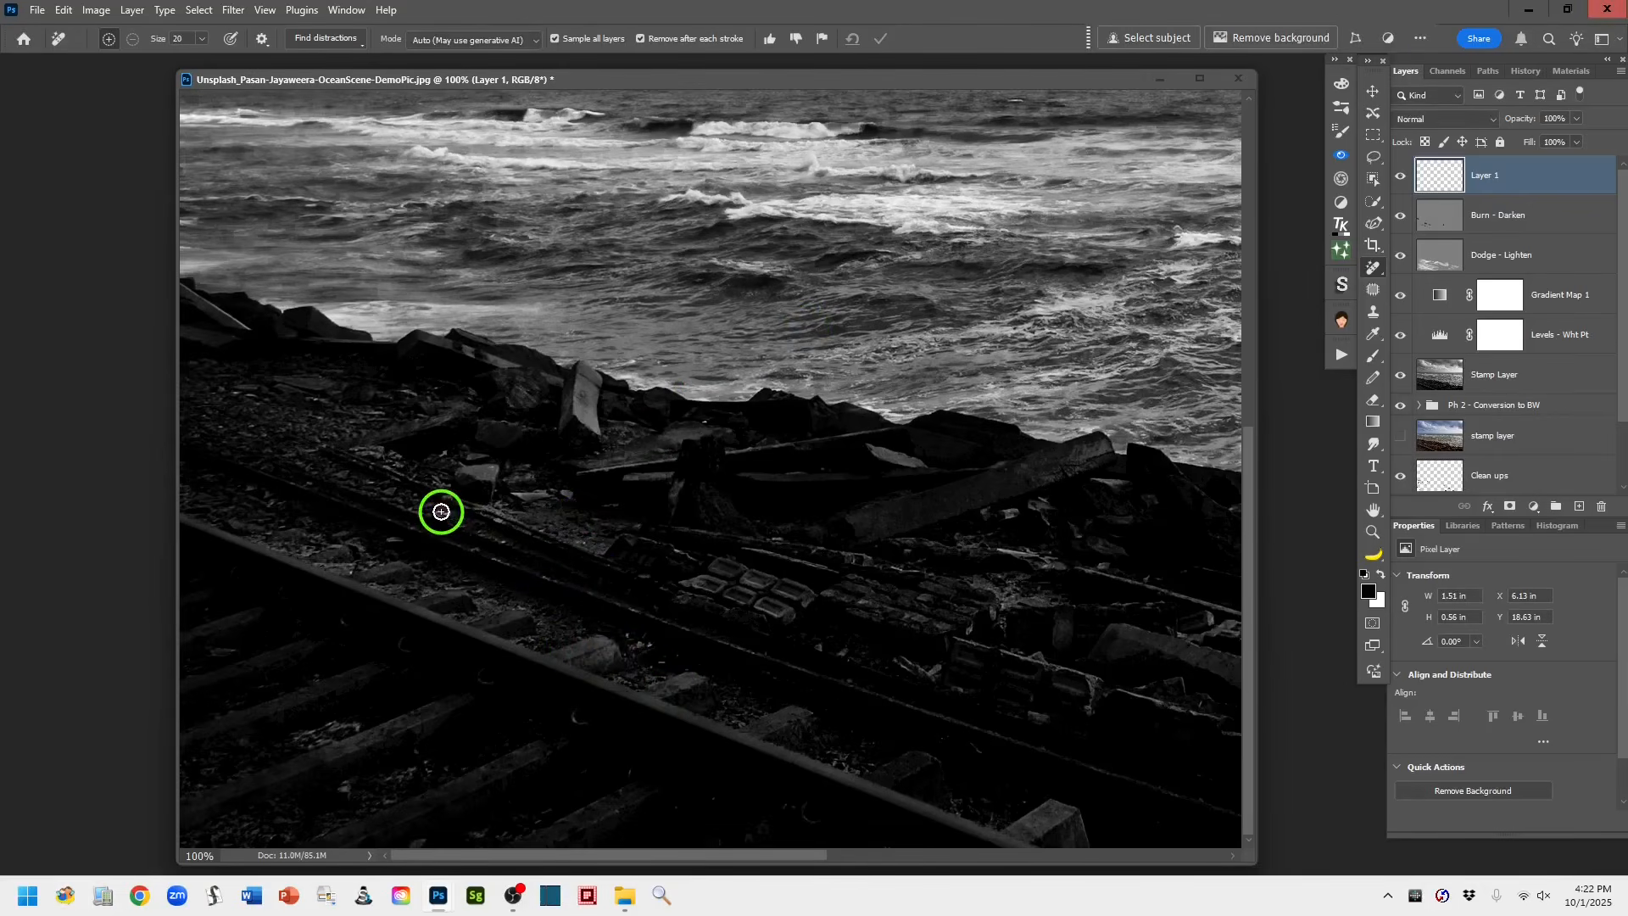
Remove the remaining distracting bright specks along the tracks, between the ties and among the shoreline rocks with the Remove Tool
click(500, 541)
click(344, 574)
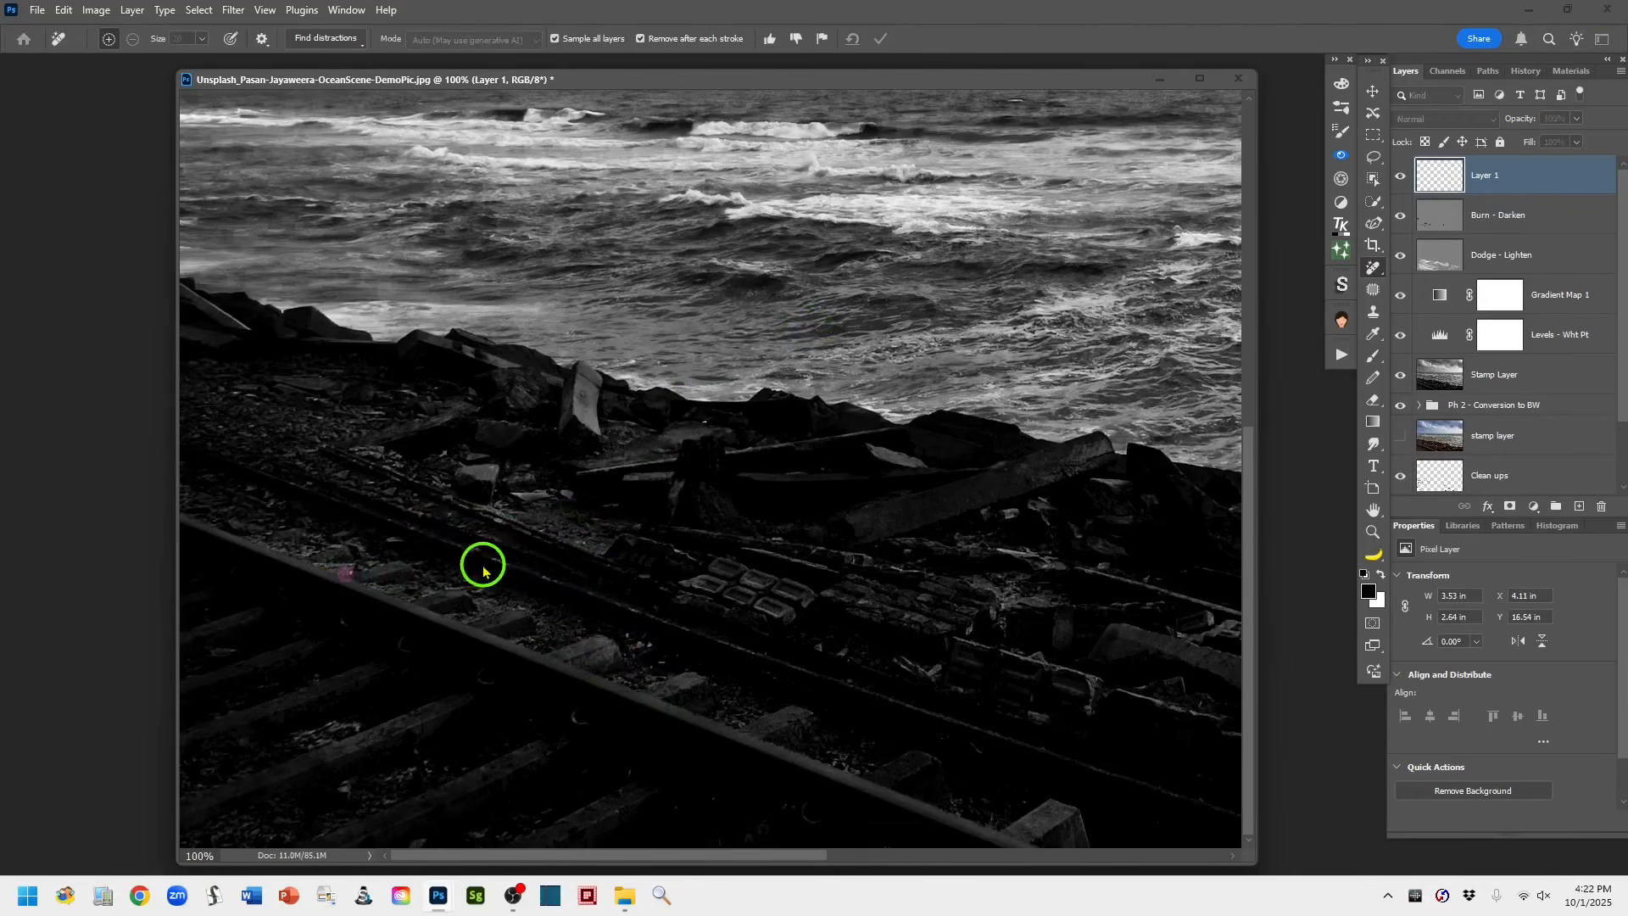
scroll(559, 594, up, 2)
click(702, 504)
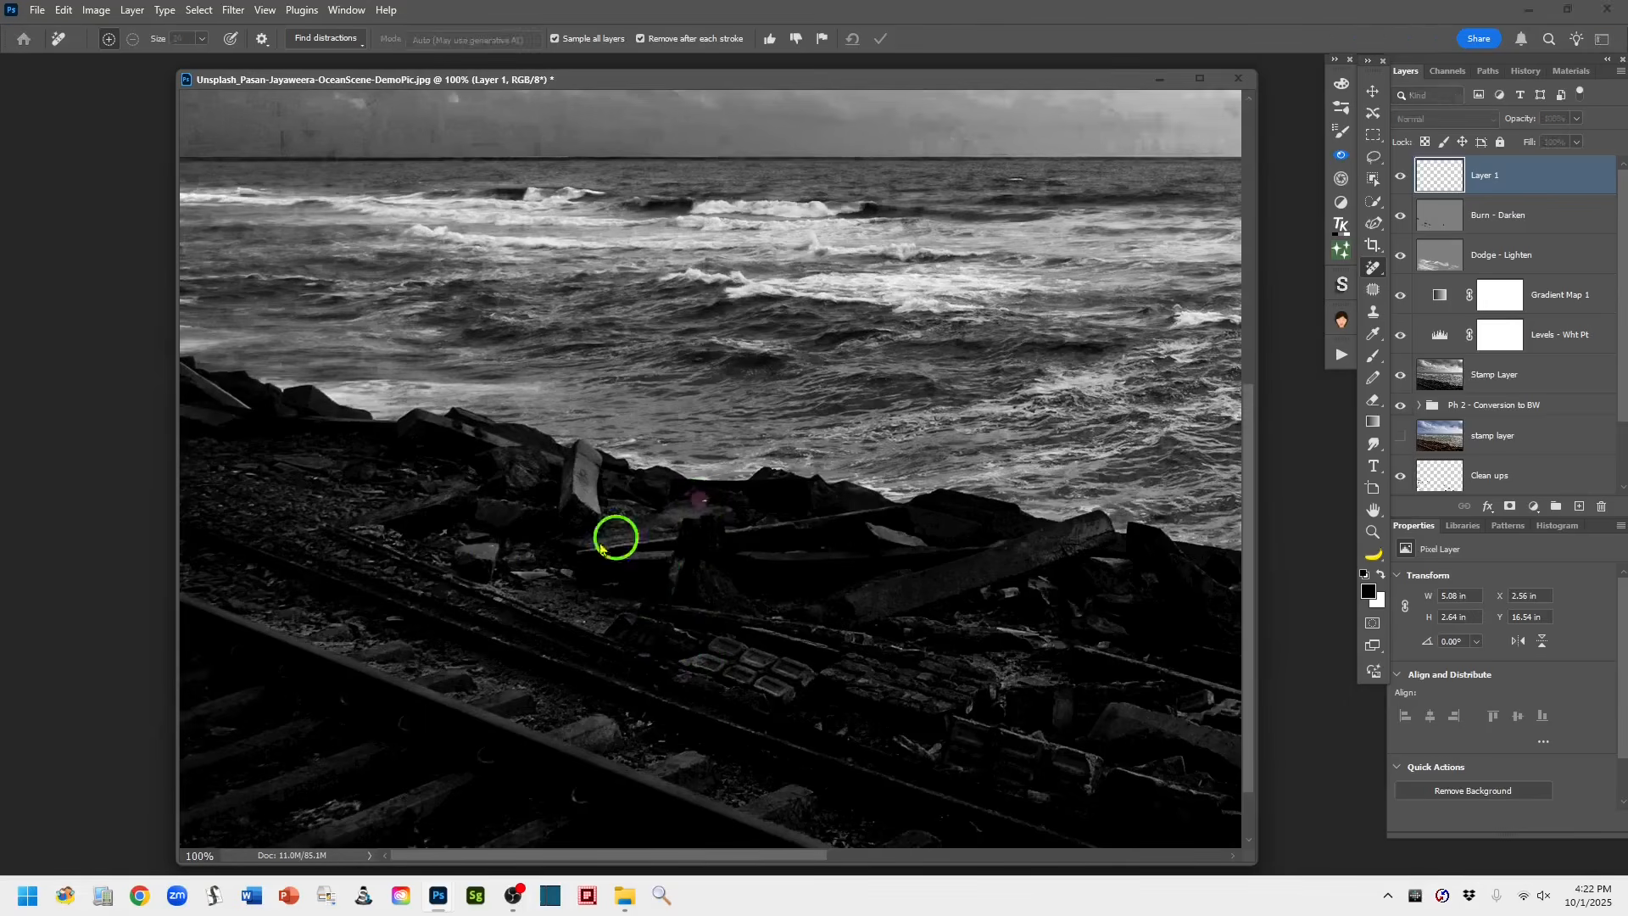
click(237, 472)
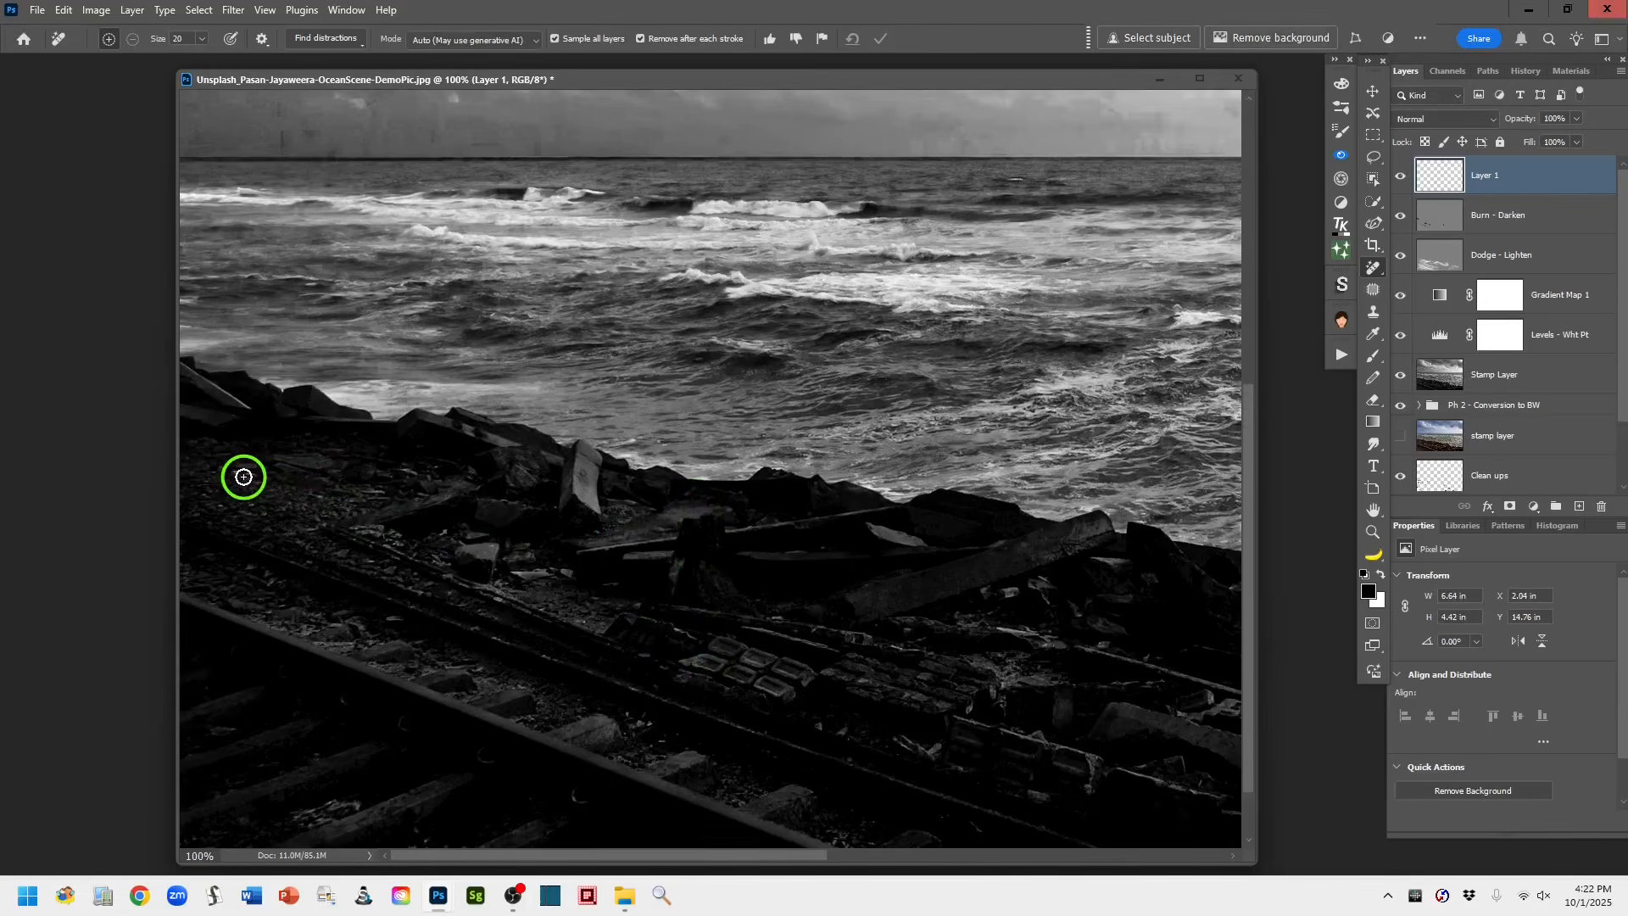
click(244, 477)
click(583, 801)
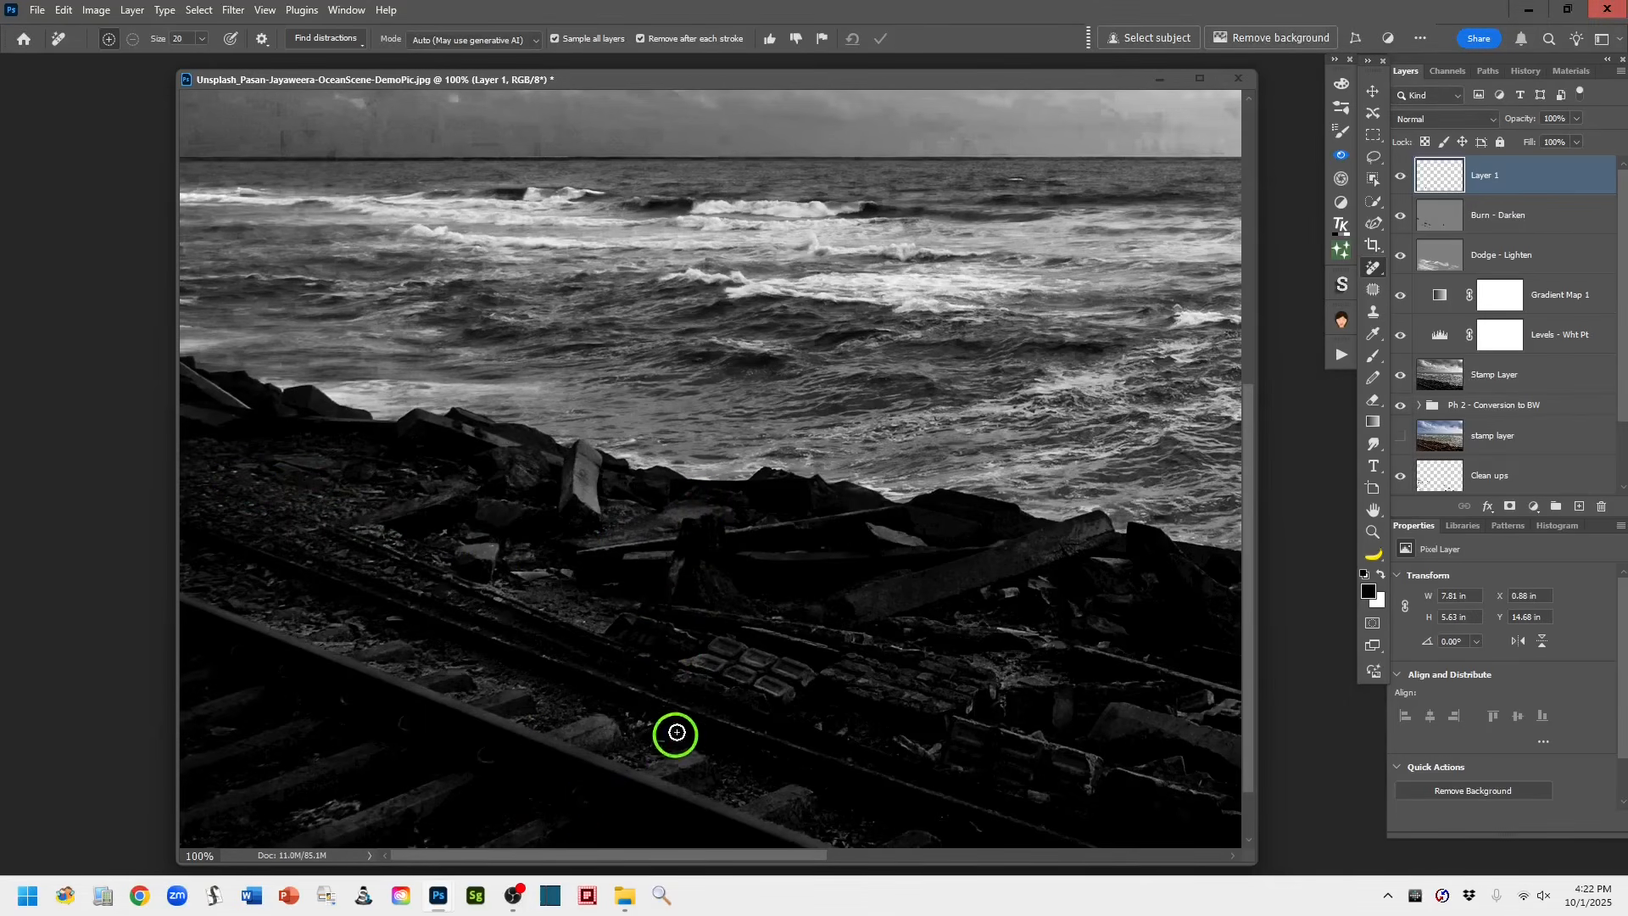
click(627, 714)
click(648, 726)
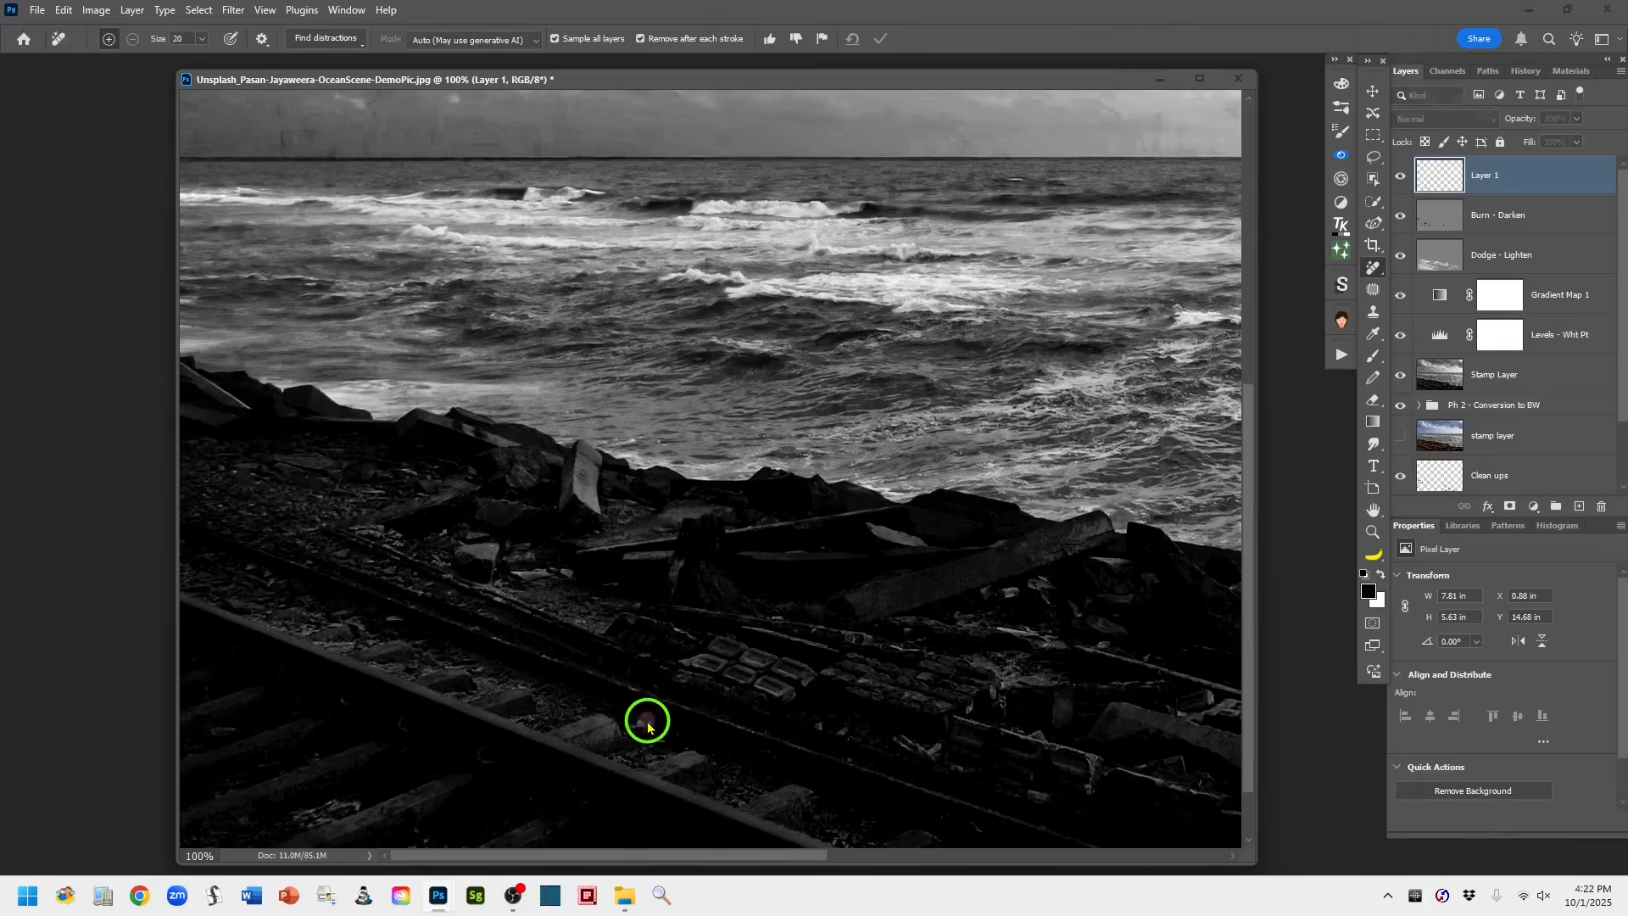
Check the rest of the foreground rocks and the whole image, and rename the retouching layer as clean up
drag(1185, 745, 716, 659)
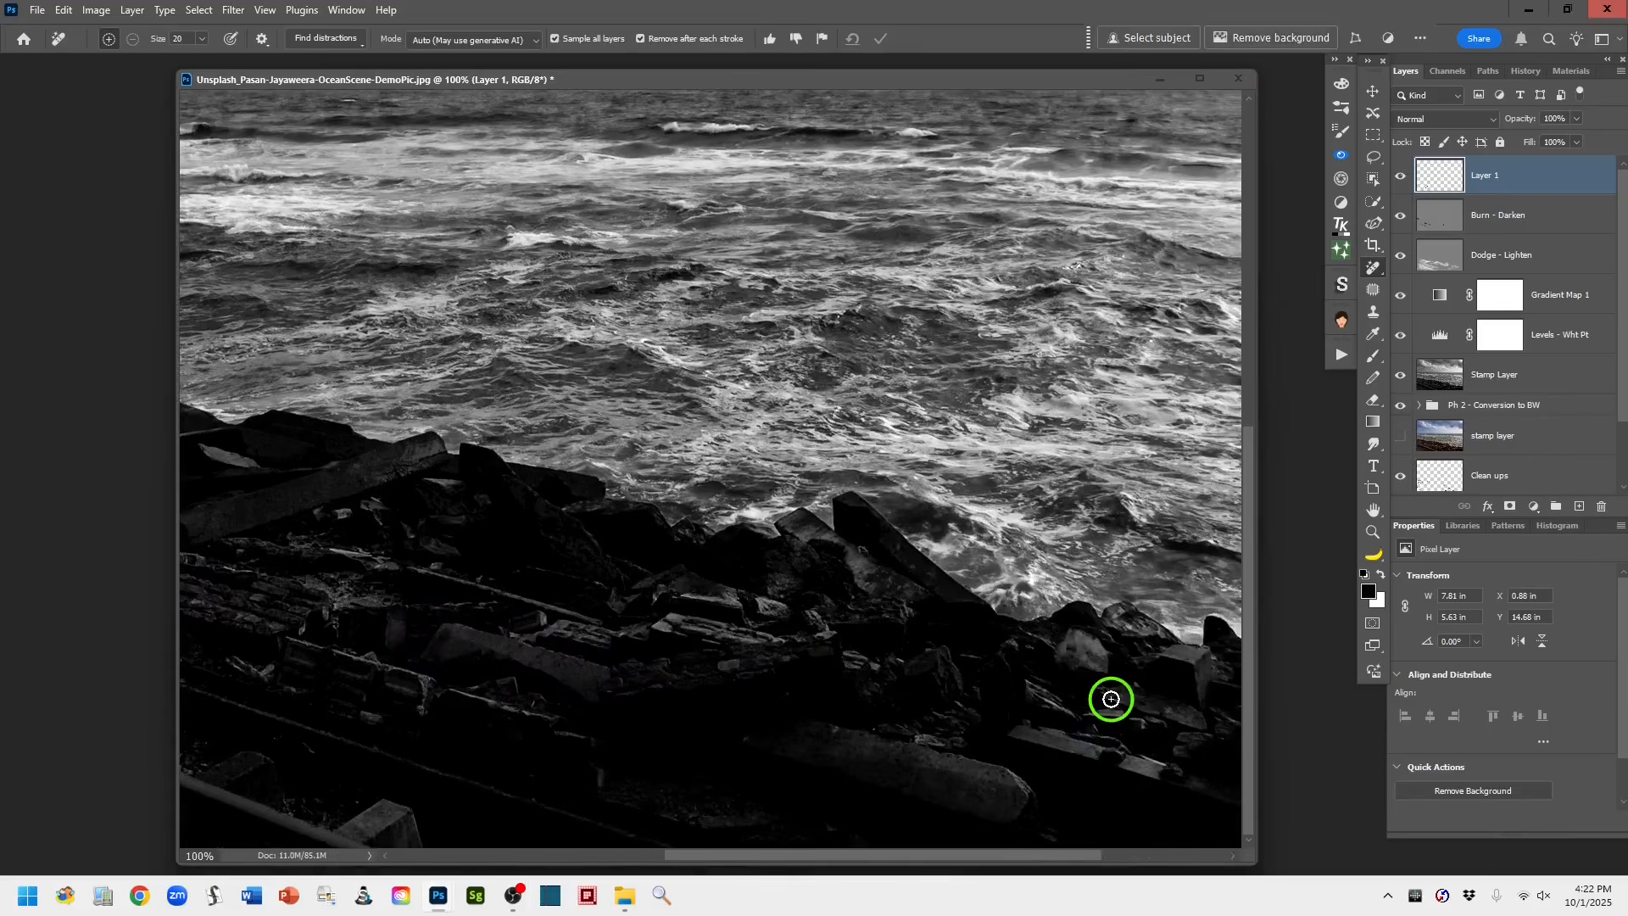
key(ctrl+minus)
key(ctrl+minus)
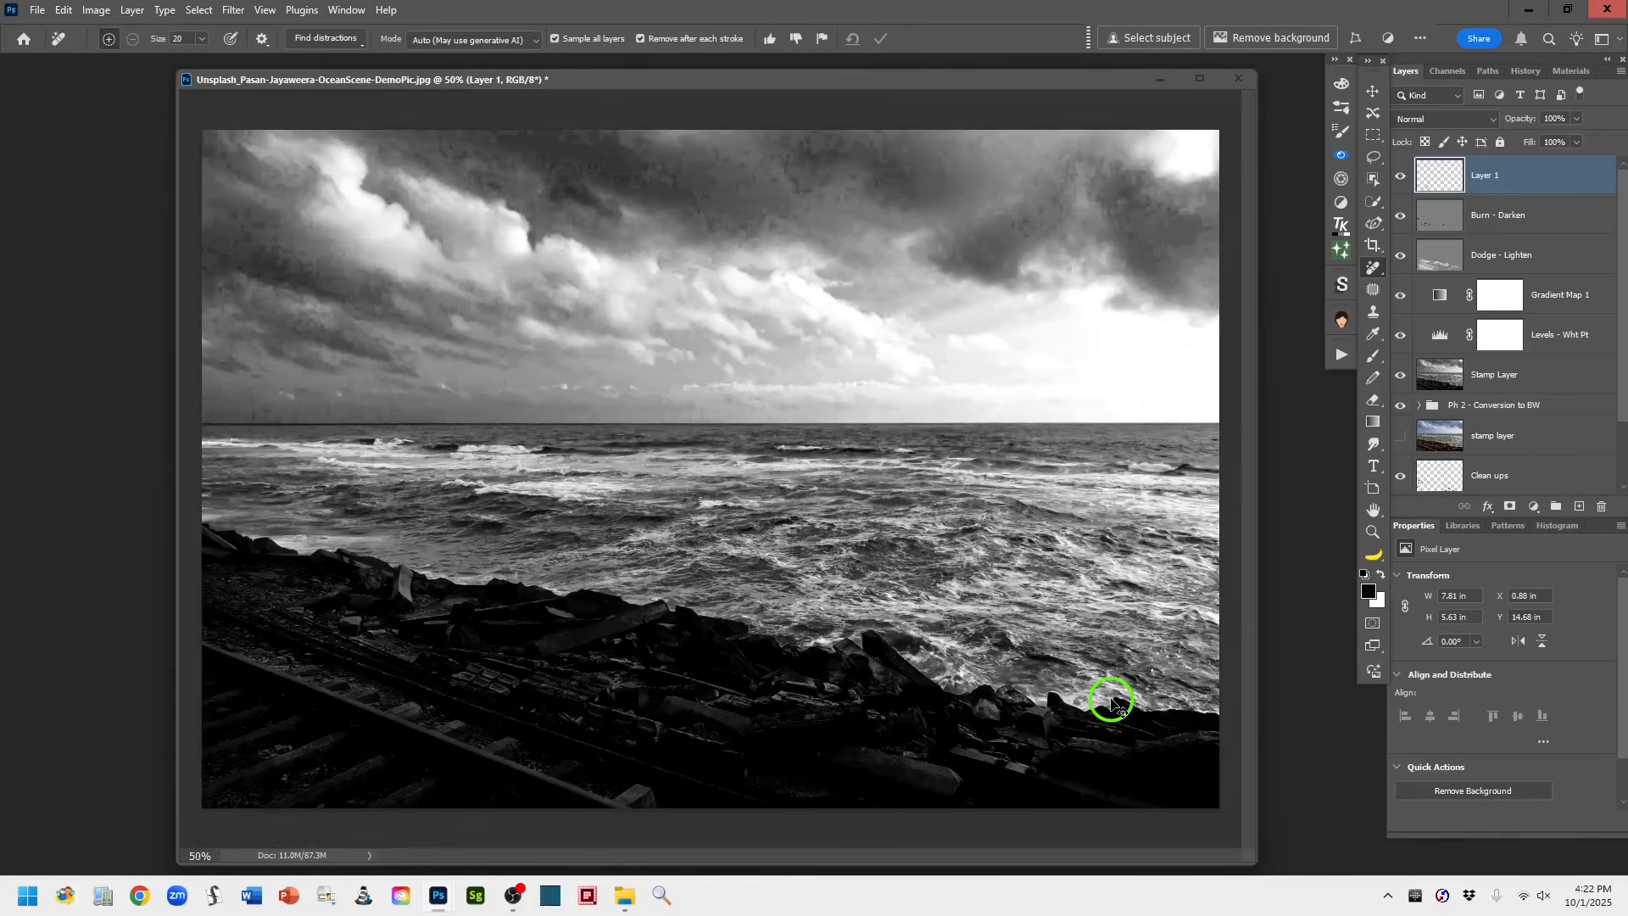
key(ctrl+minus)
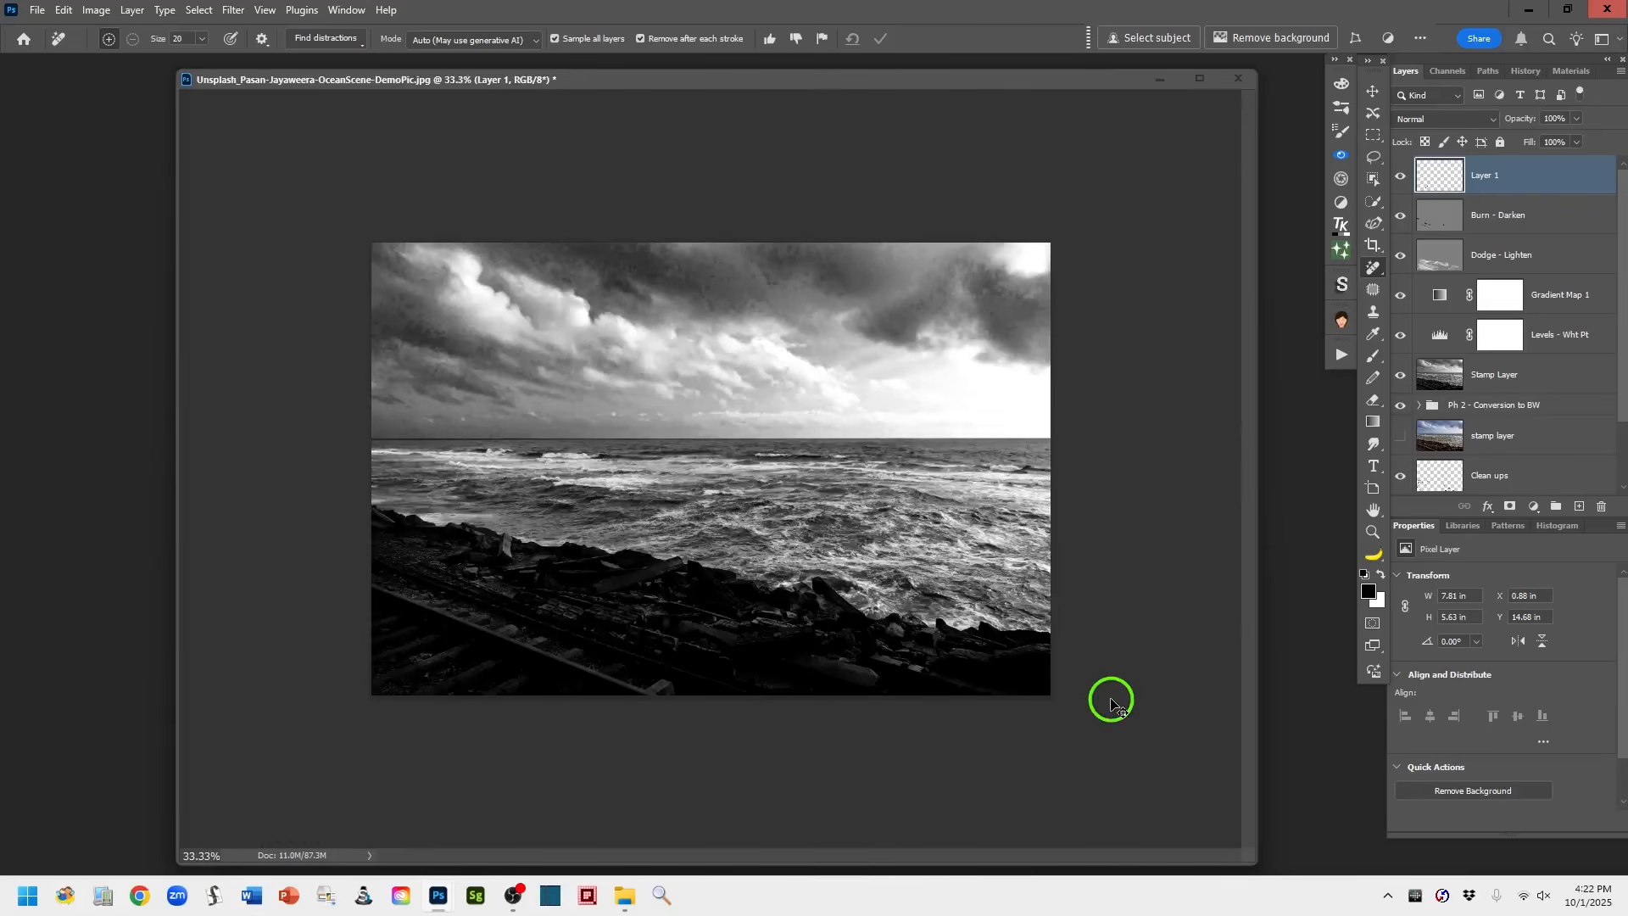
key(ctrl+plus)
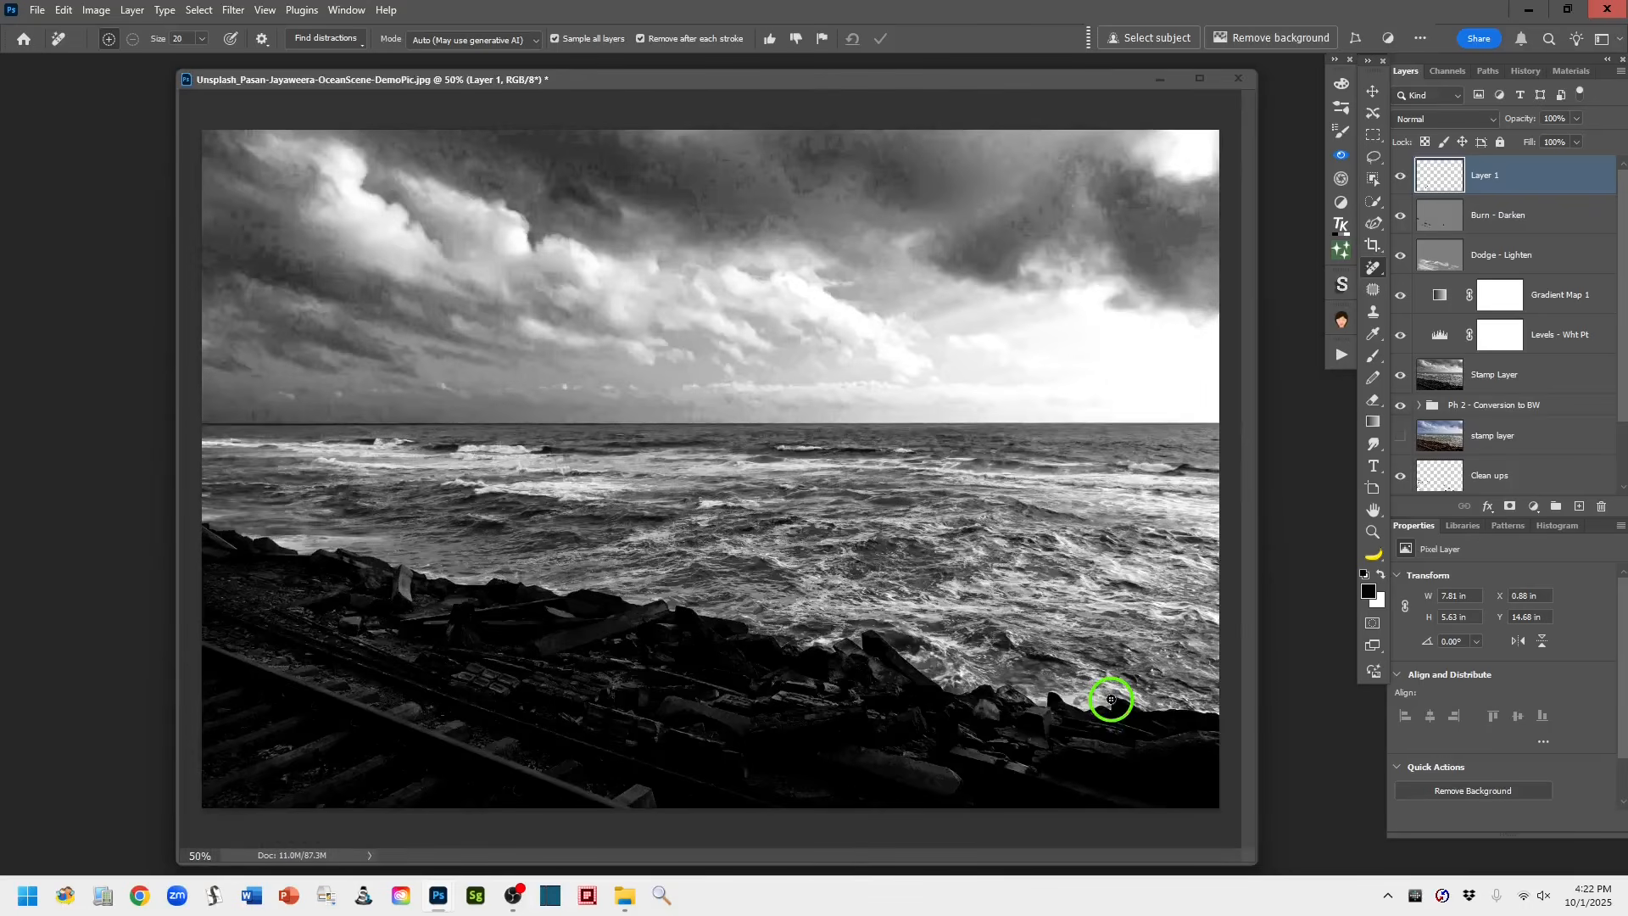
double_click(1490, 176)
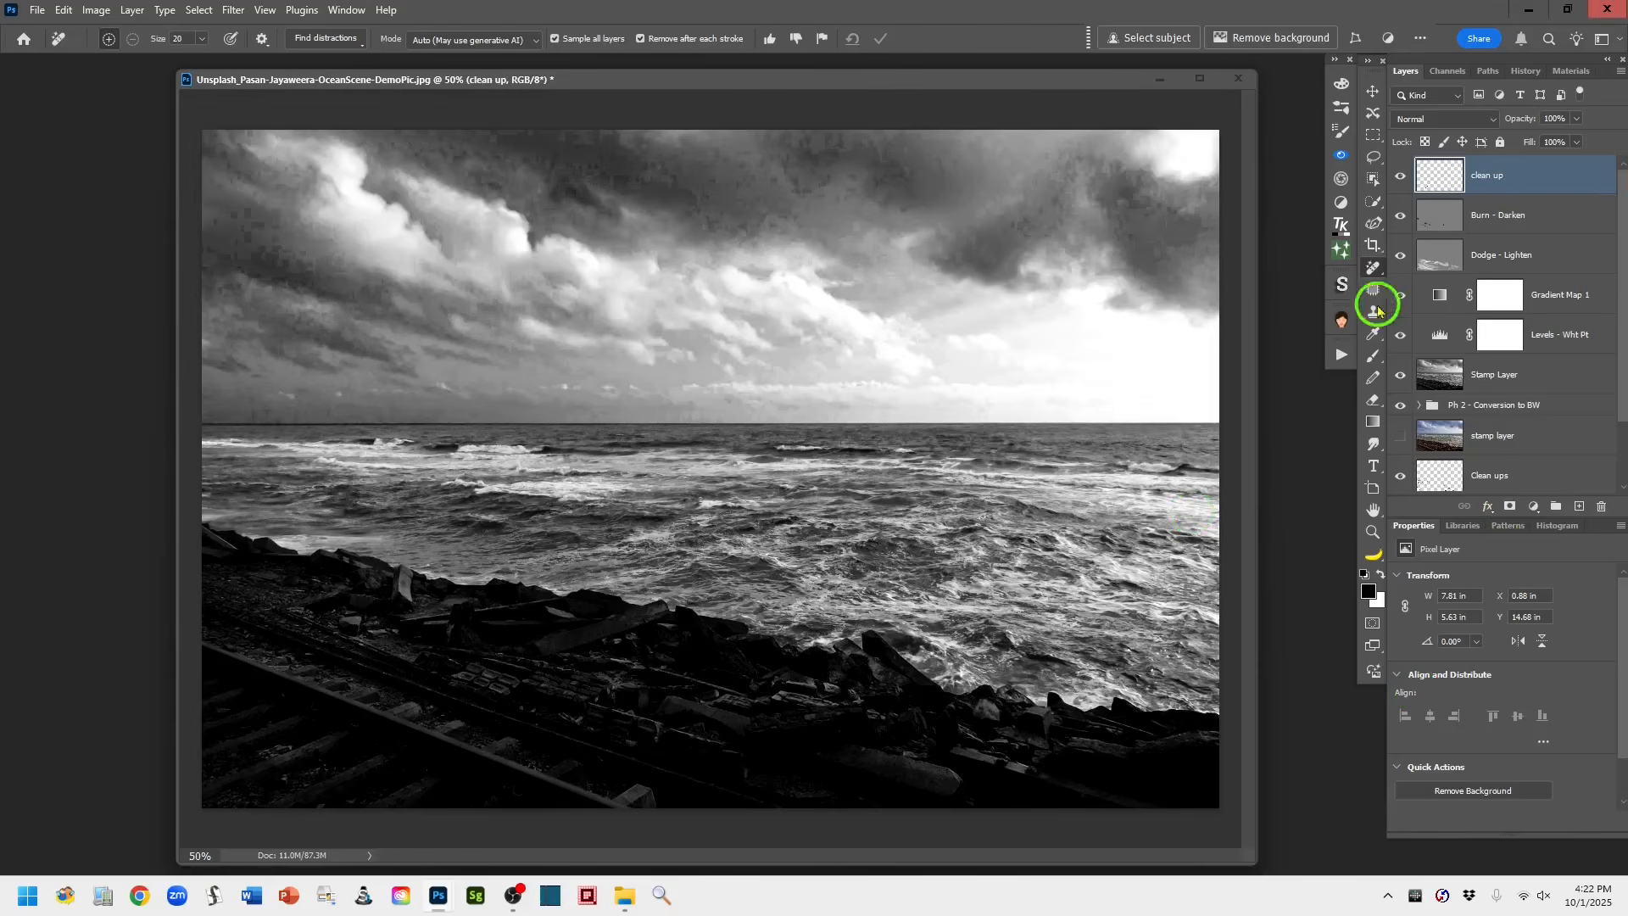
click(1372, 164)
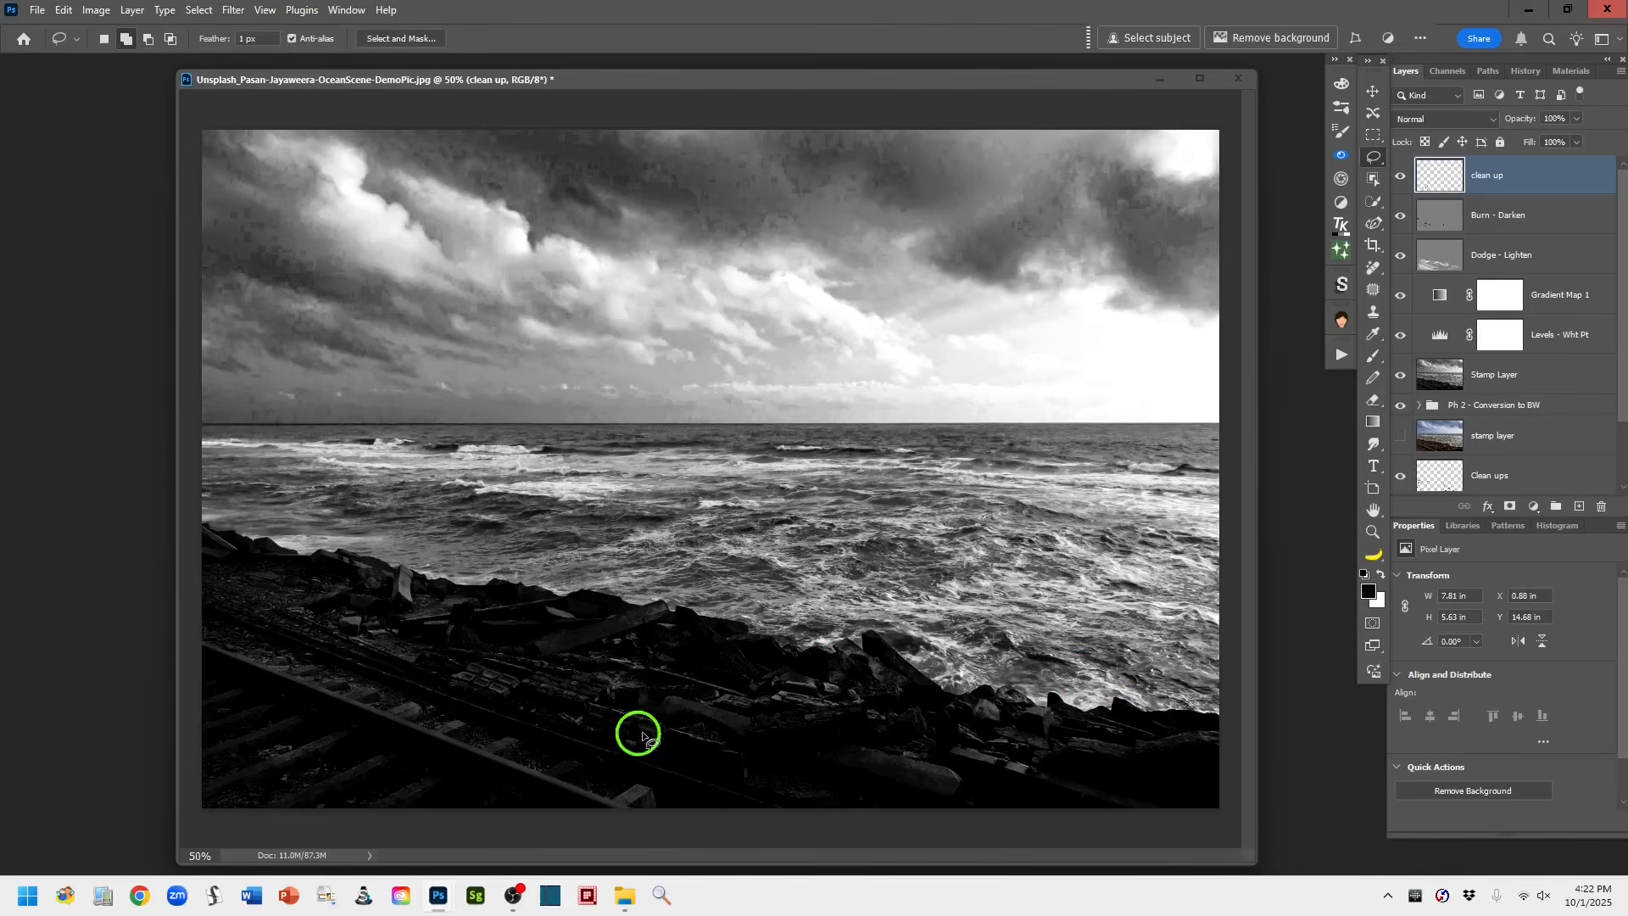
Add a new layer on top, stamp all visible layers into it and name it stamp layer
click(1580, 508)
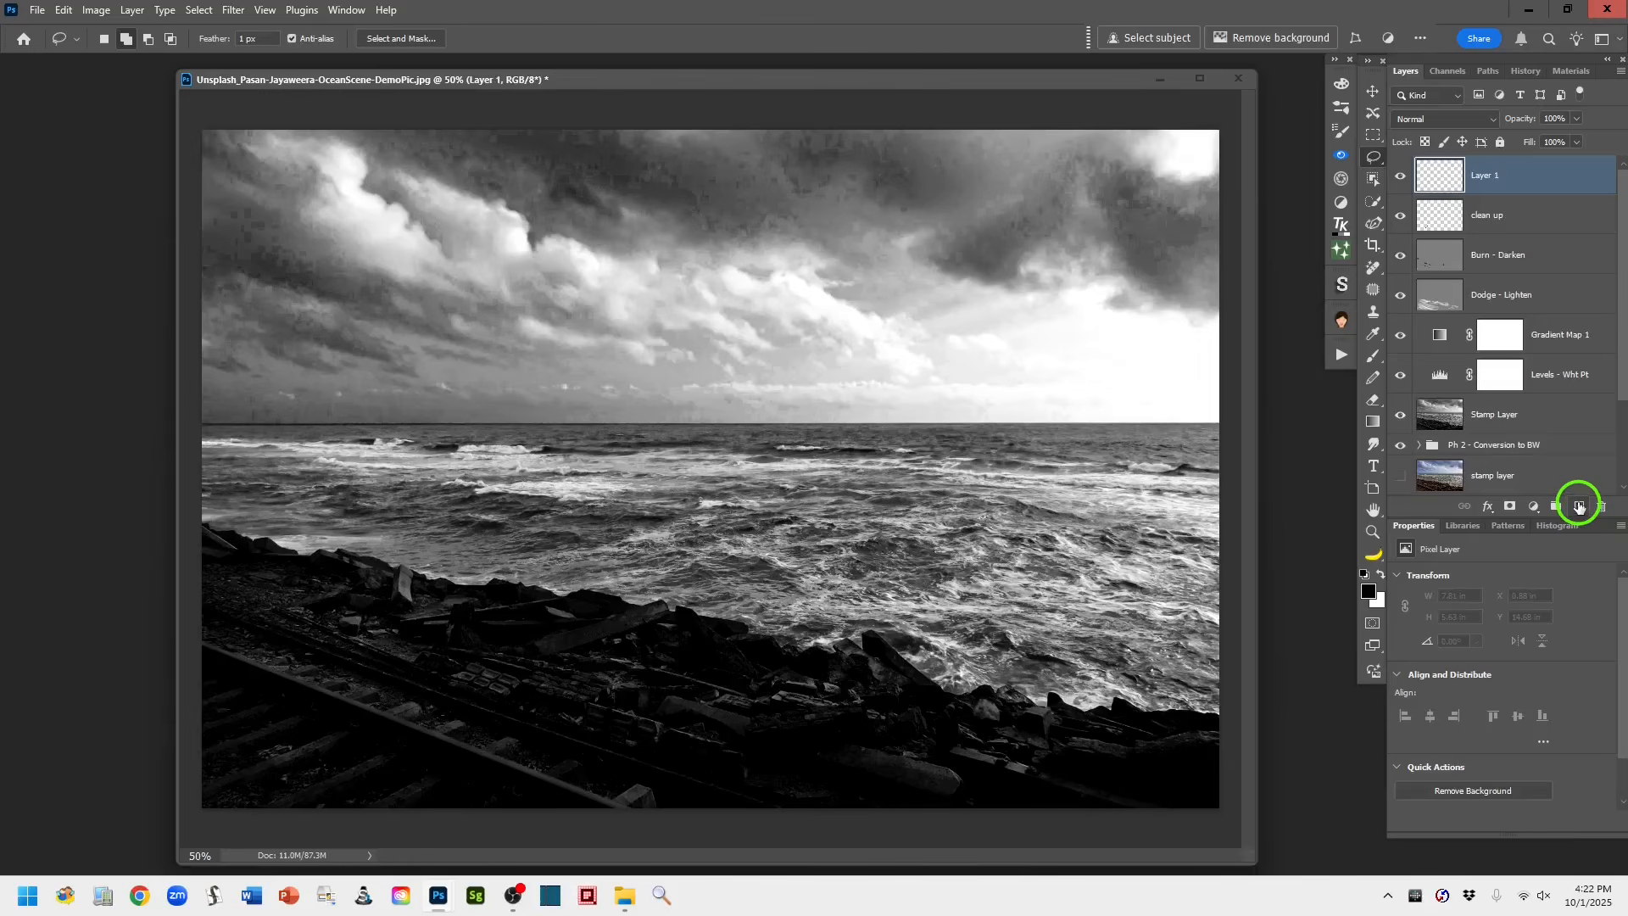
key(ctrl+shift+alt+e)
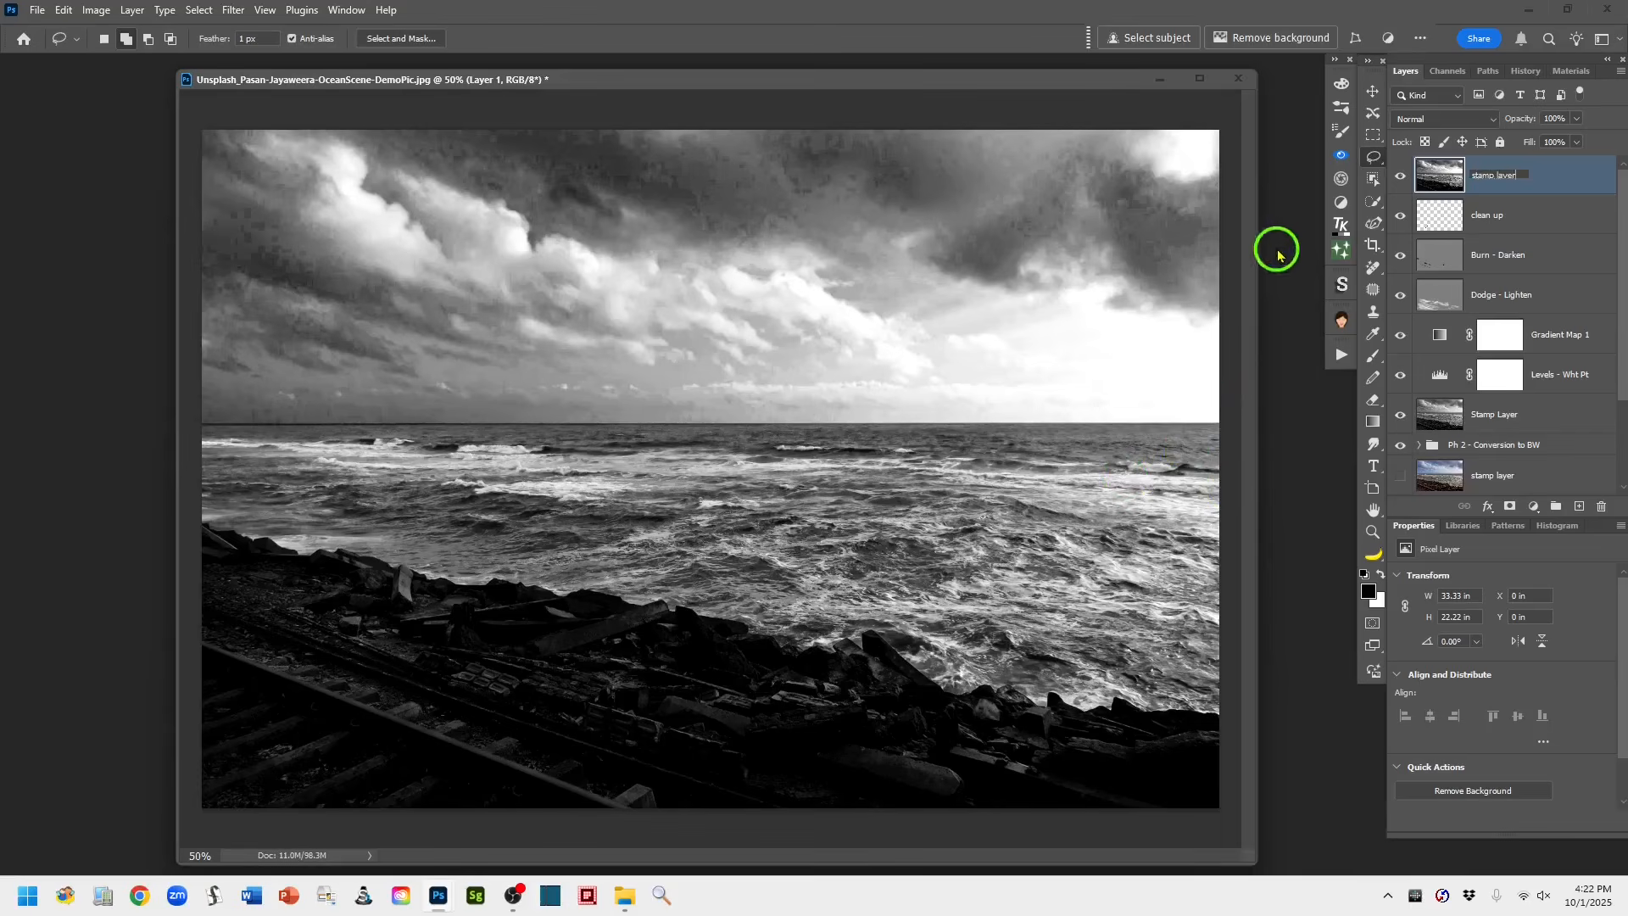
click(1565, 181)
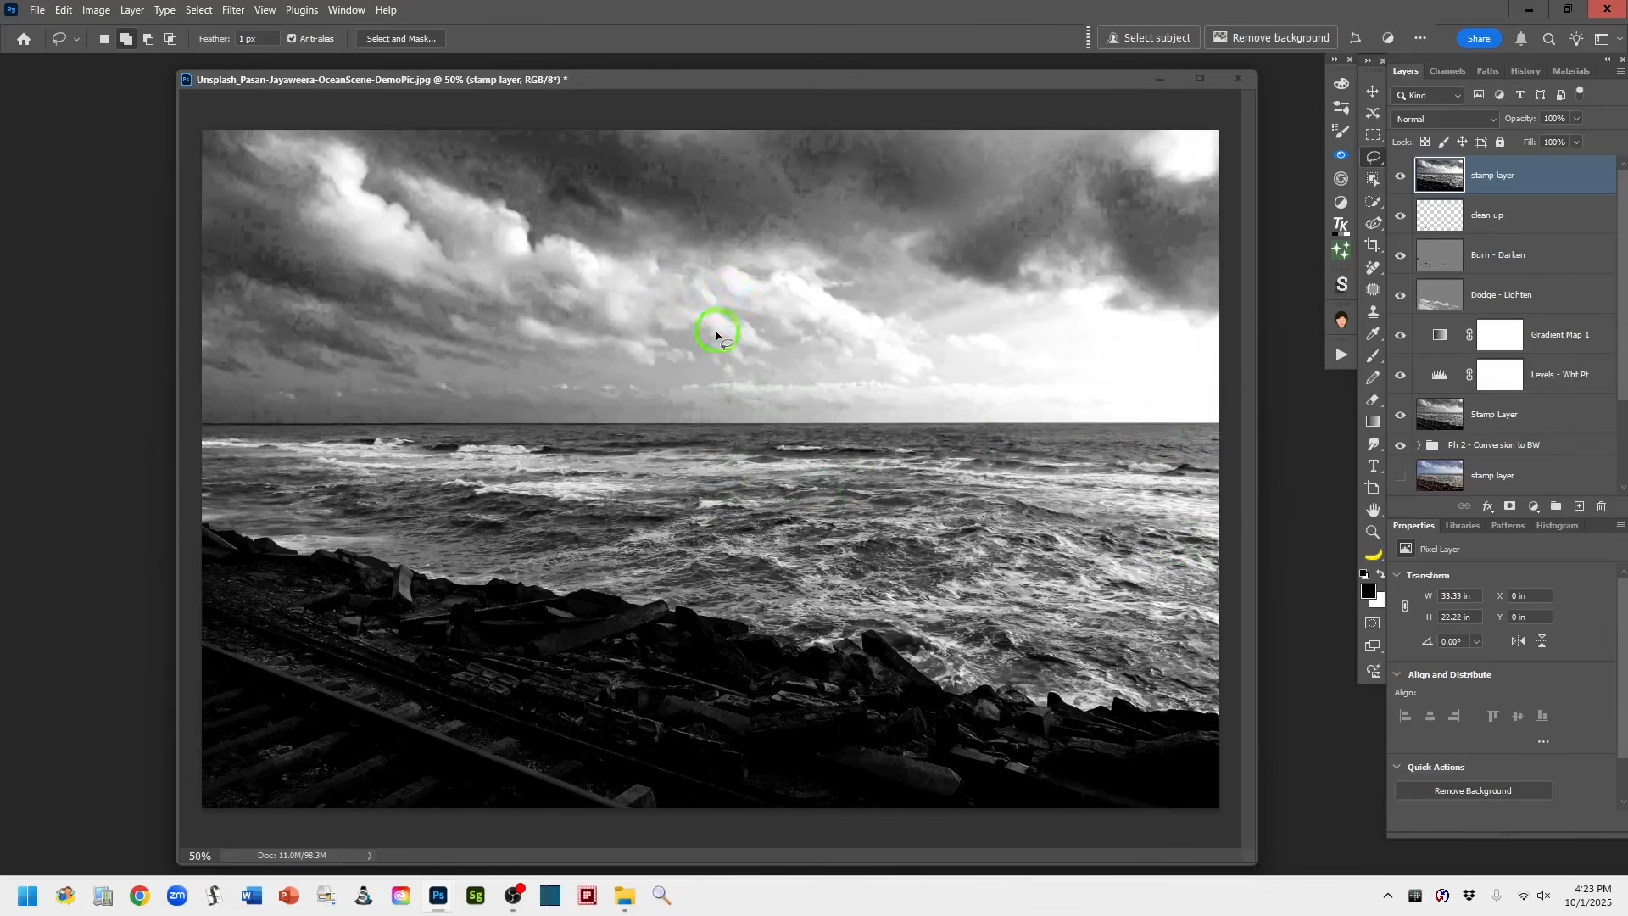
Apply the High Pass filter to the top stamp layer with a radius of 1.2 pixels
click(233, 10)
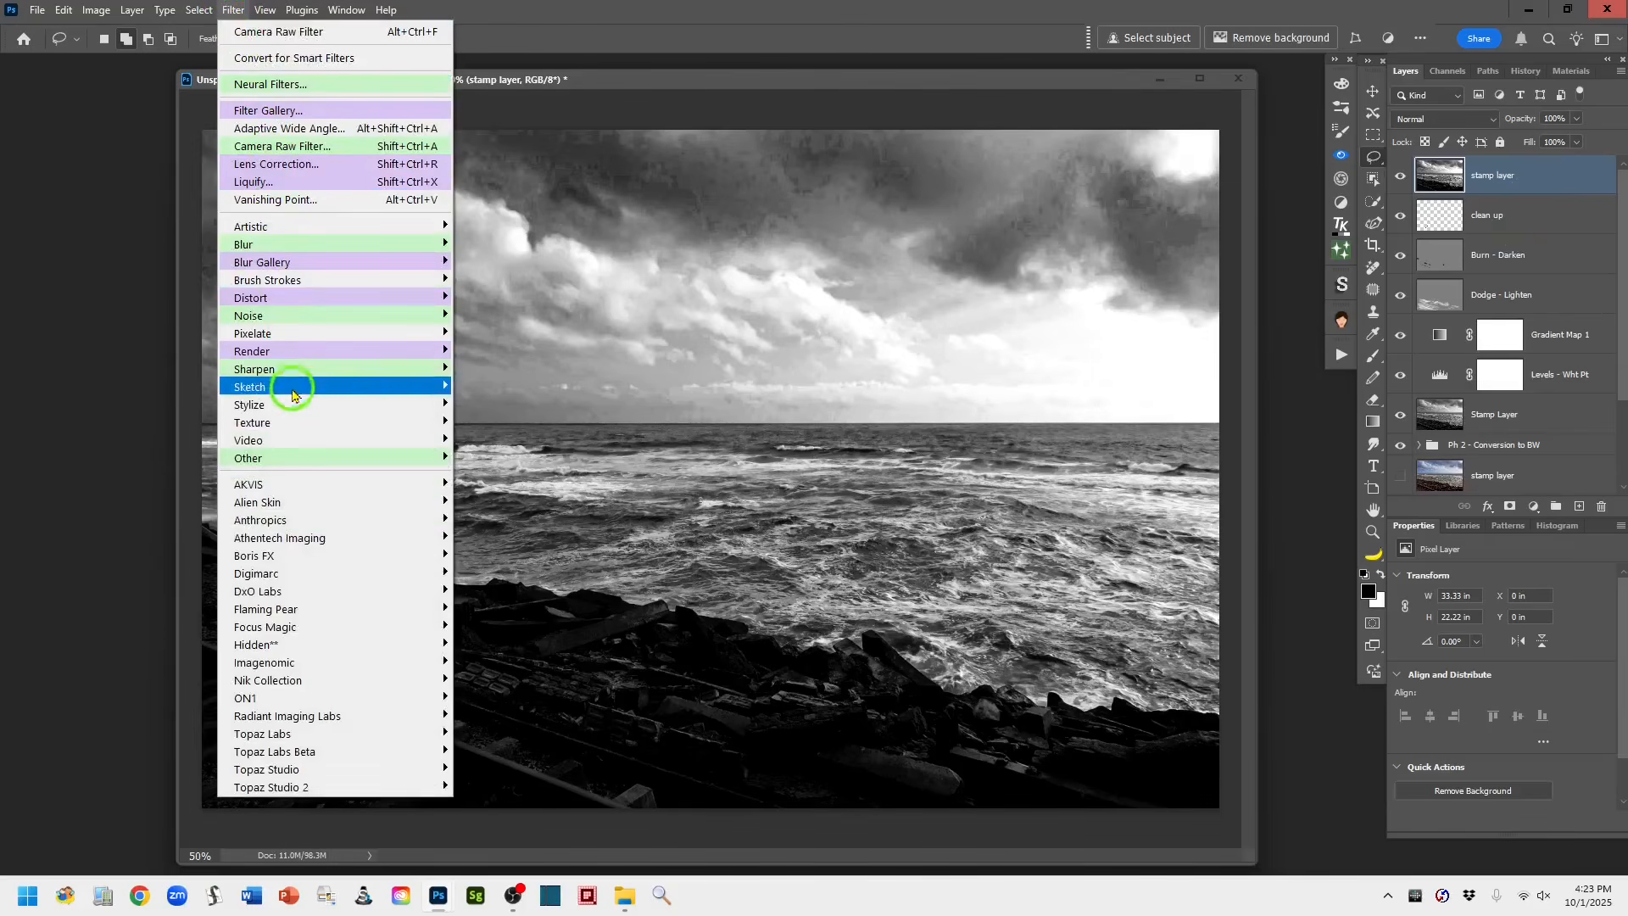
mouse_move(279, 464)
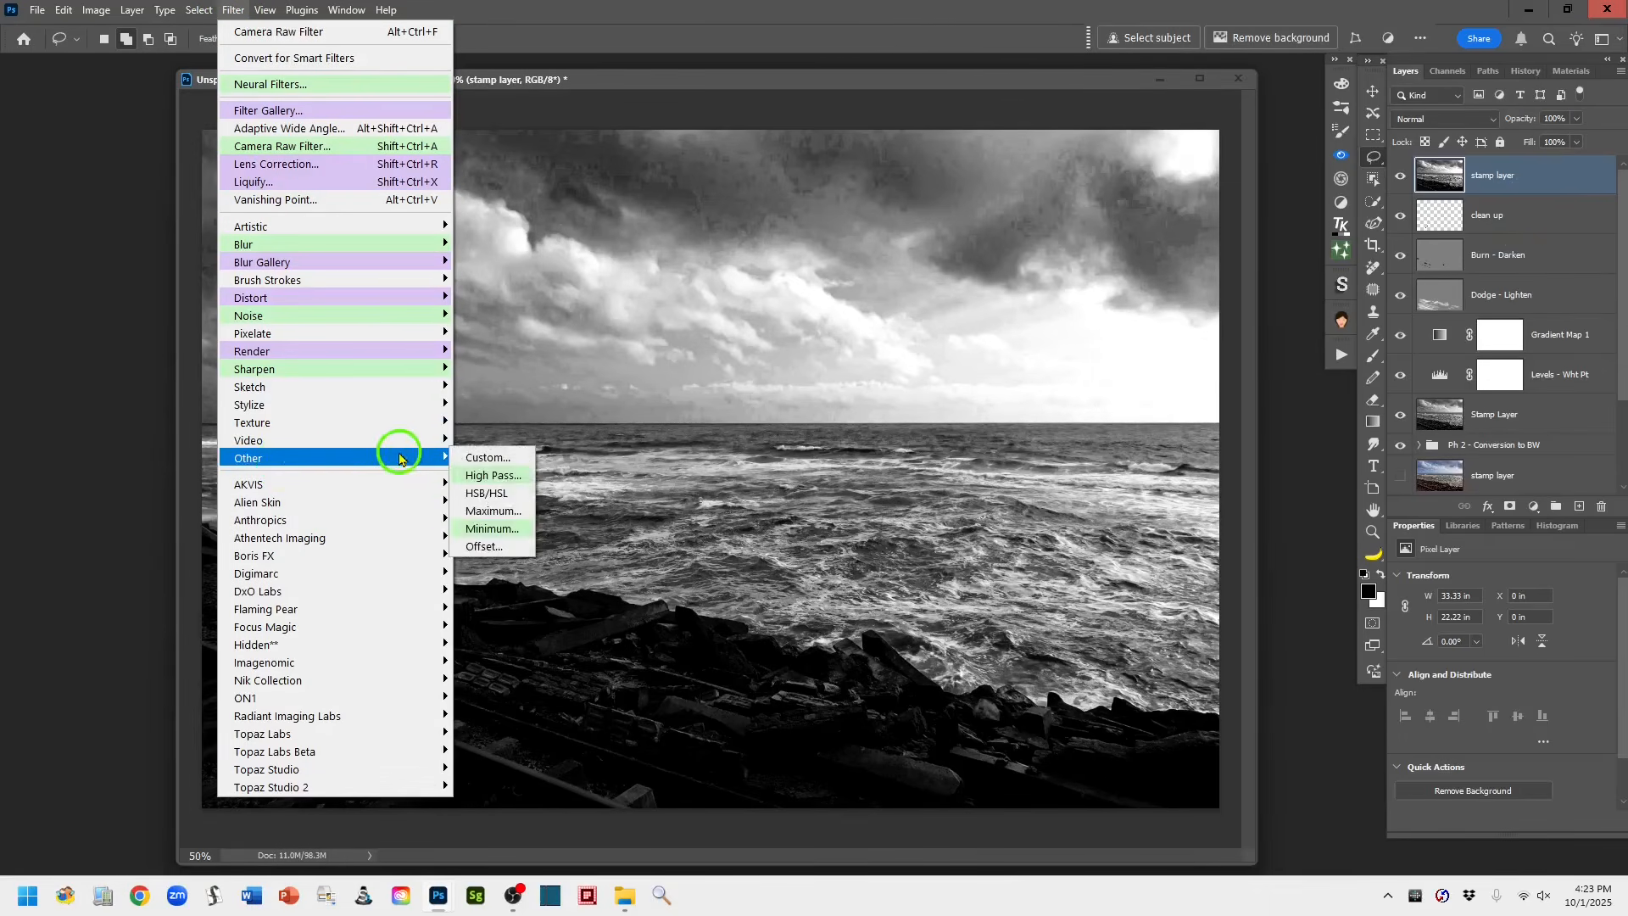
click(521, 477)
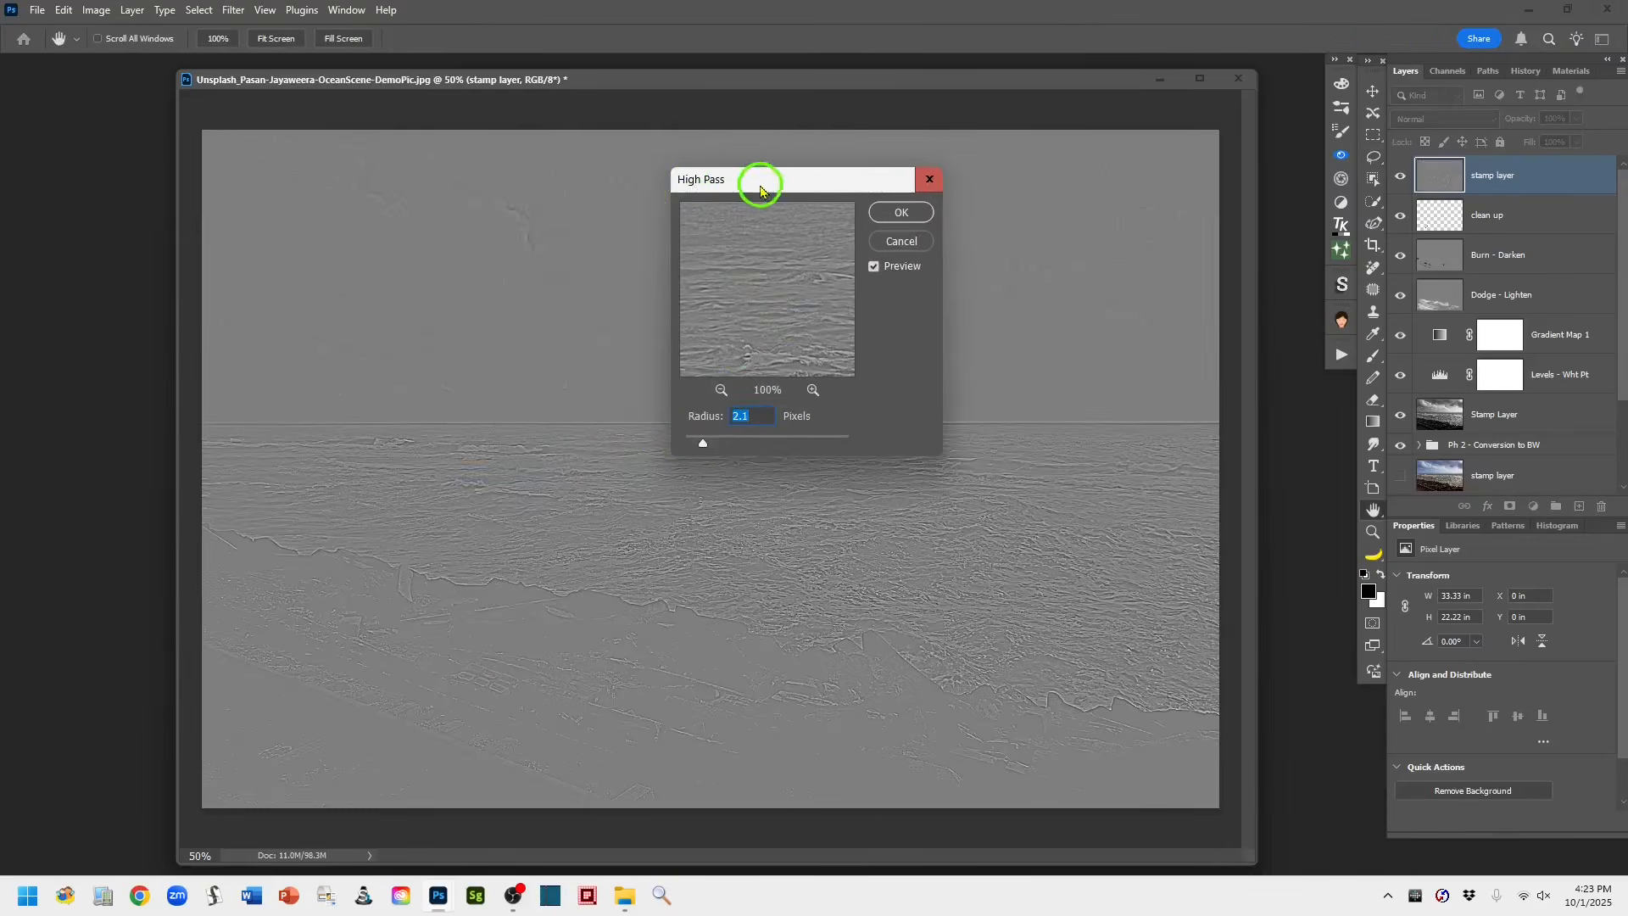
drag(806, 184, 1154, 40)
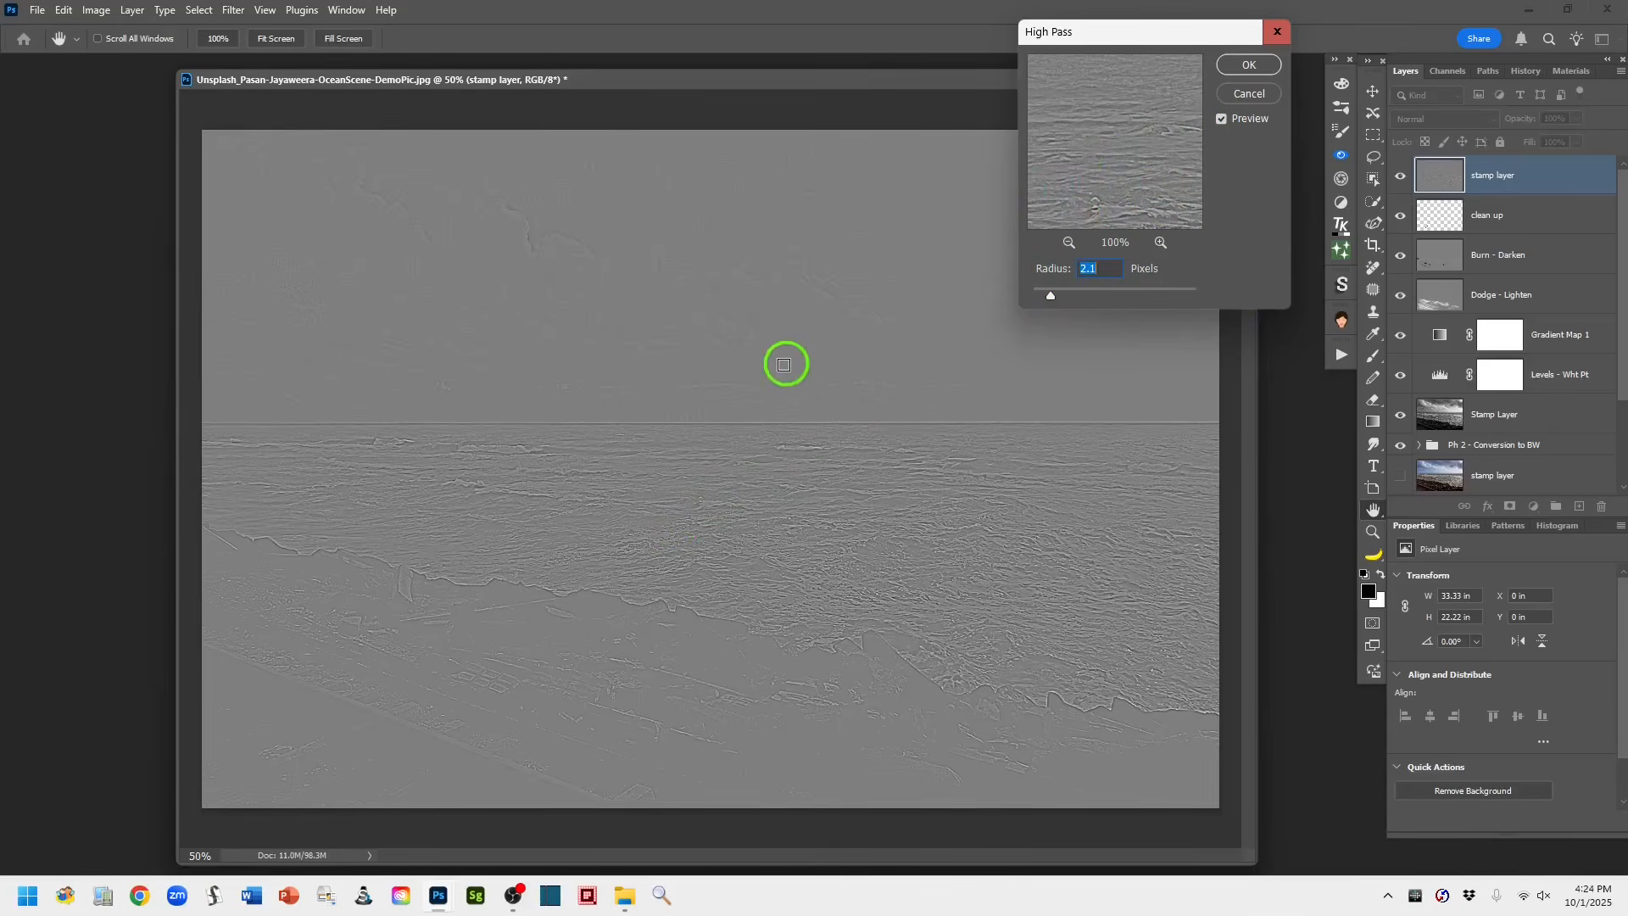
click(670, 492)
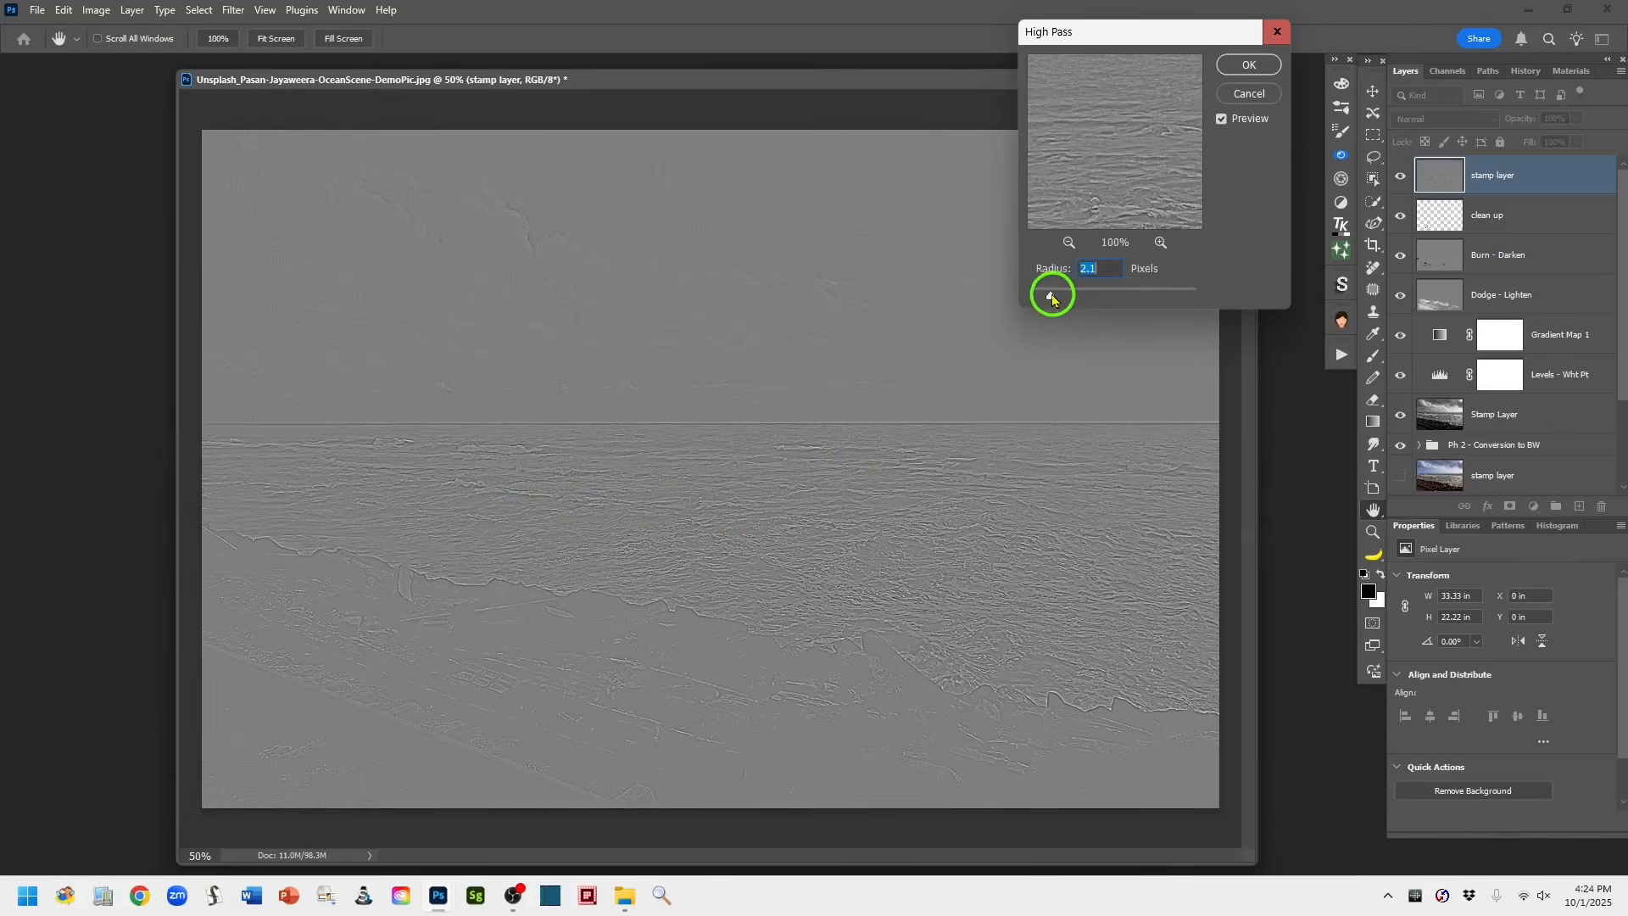
drag(1051, 300, 1046, 299)
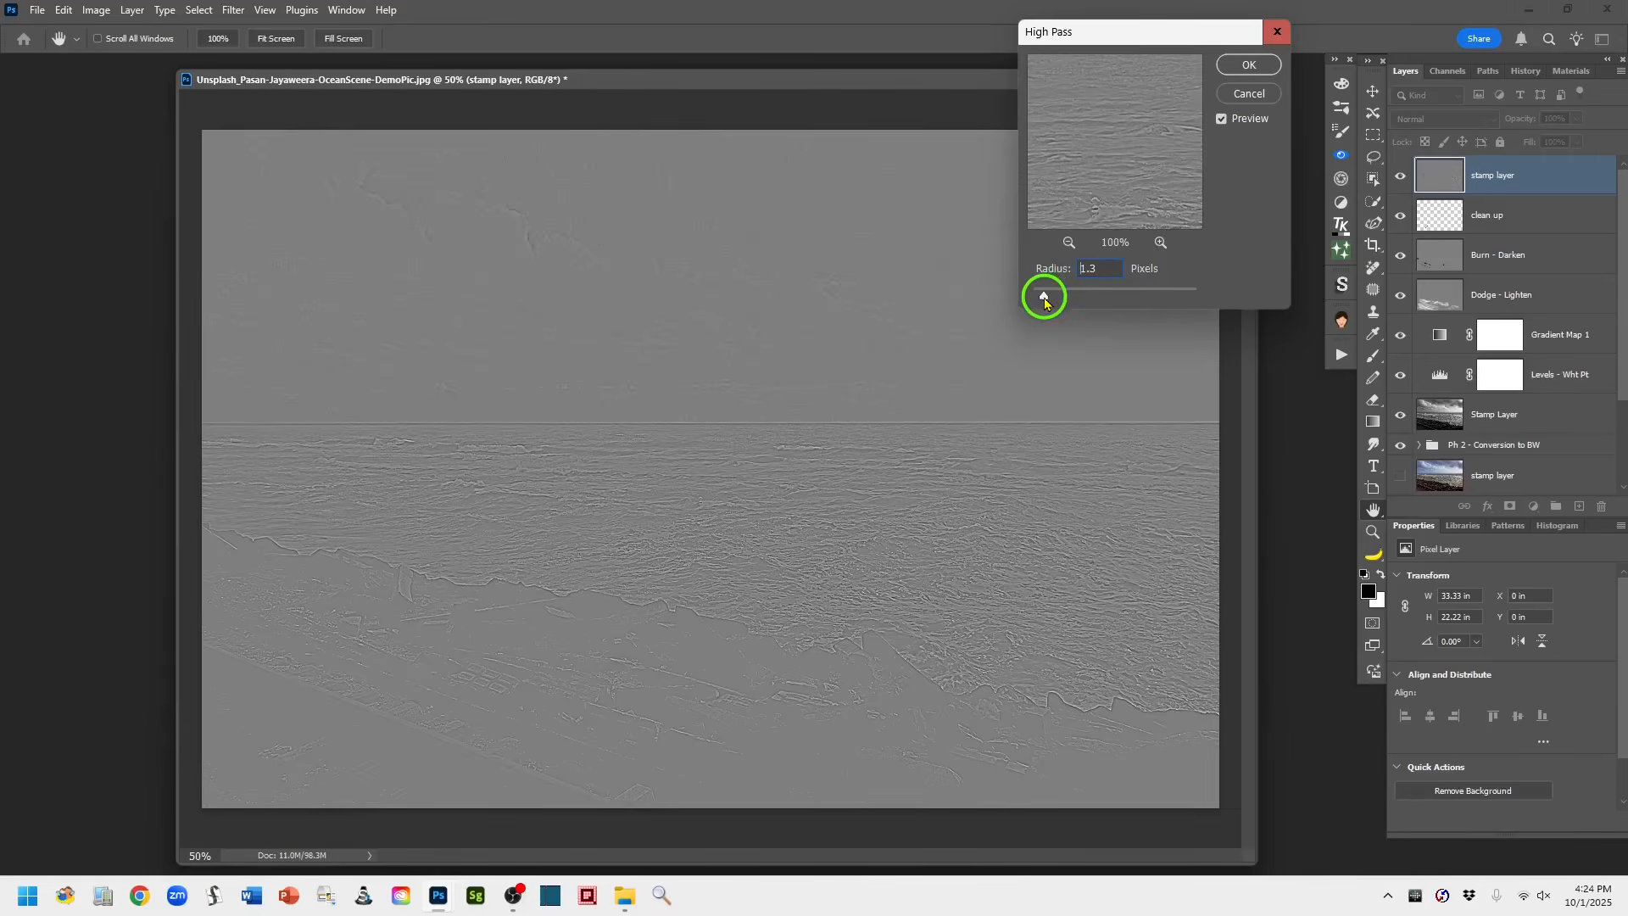
drag(1044, 303, 1044, 302)
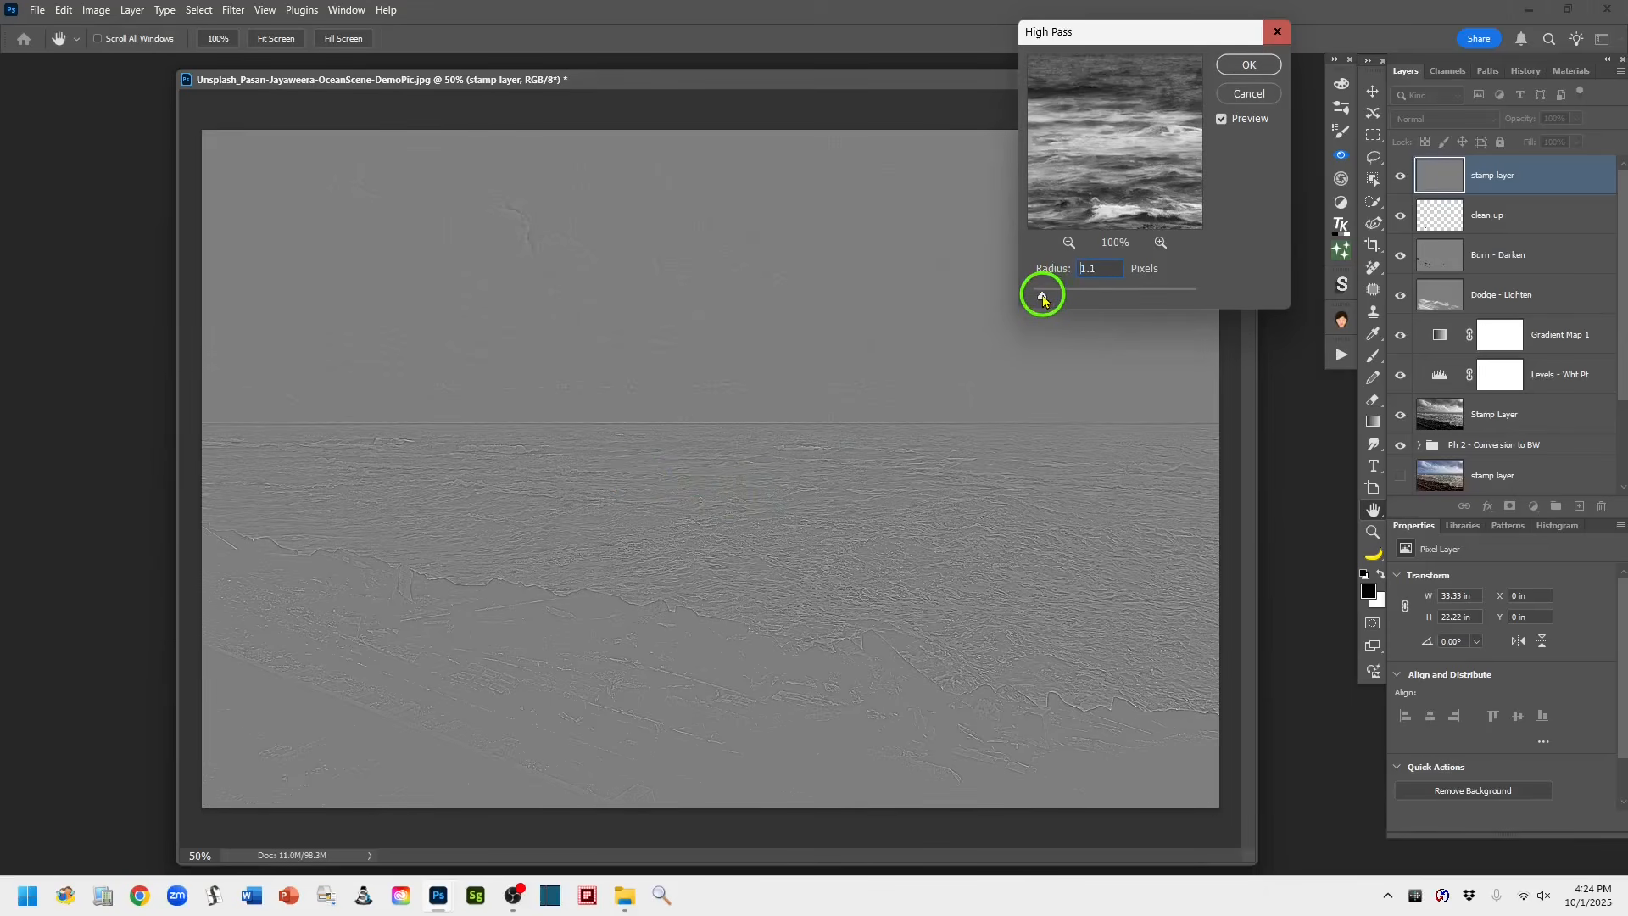
drag(1044, 299, 1043, 299)
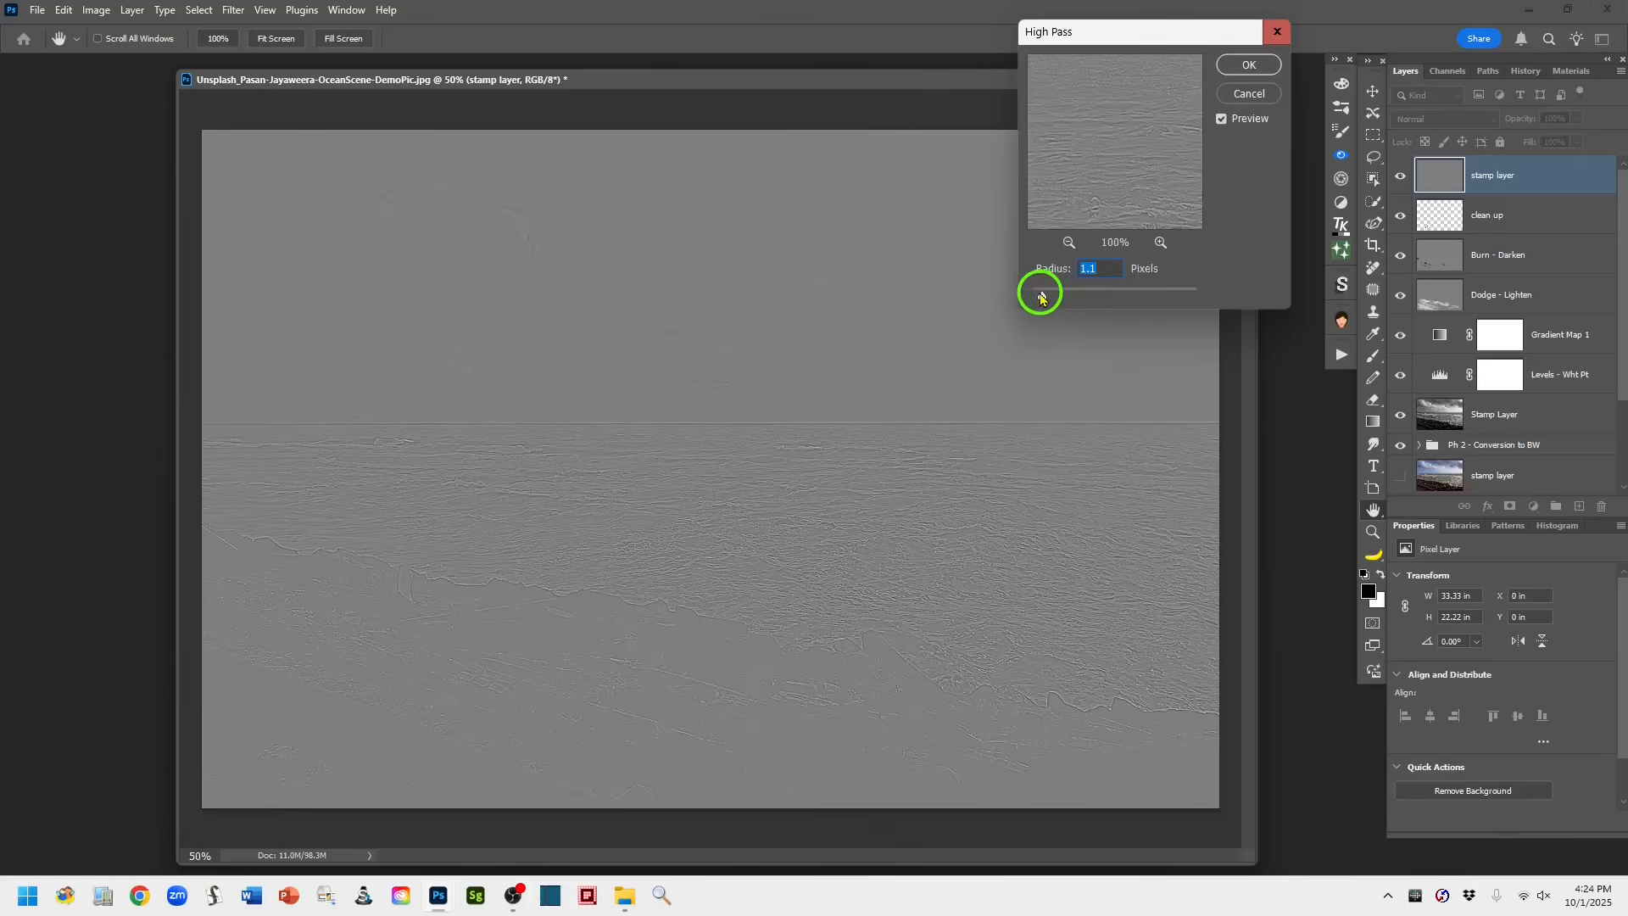
click(1098, 268)
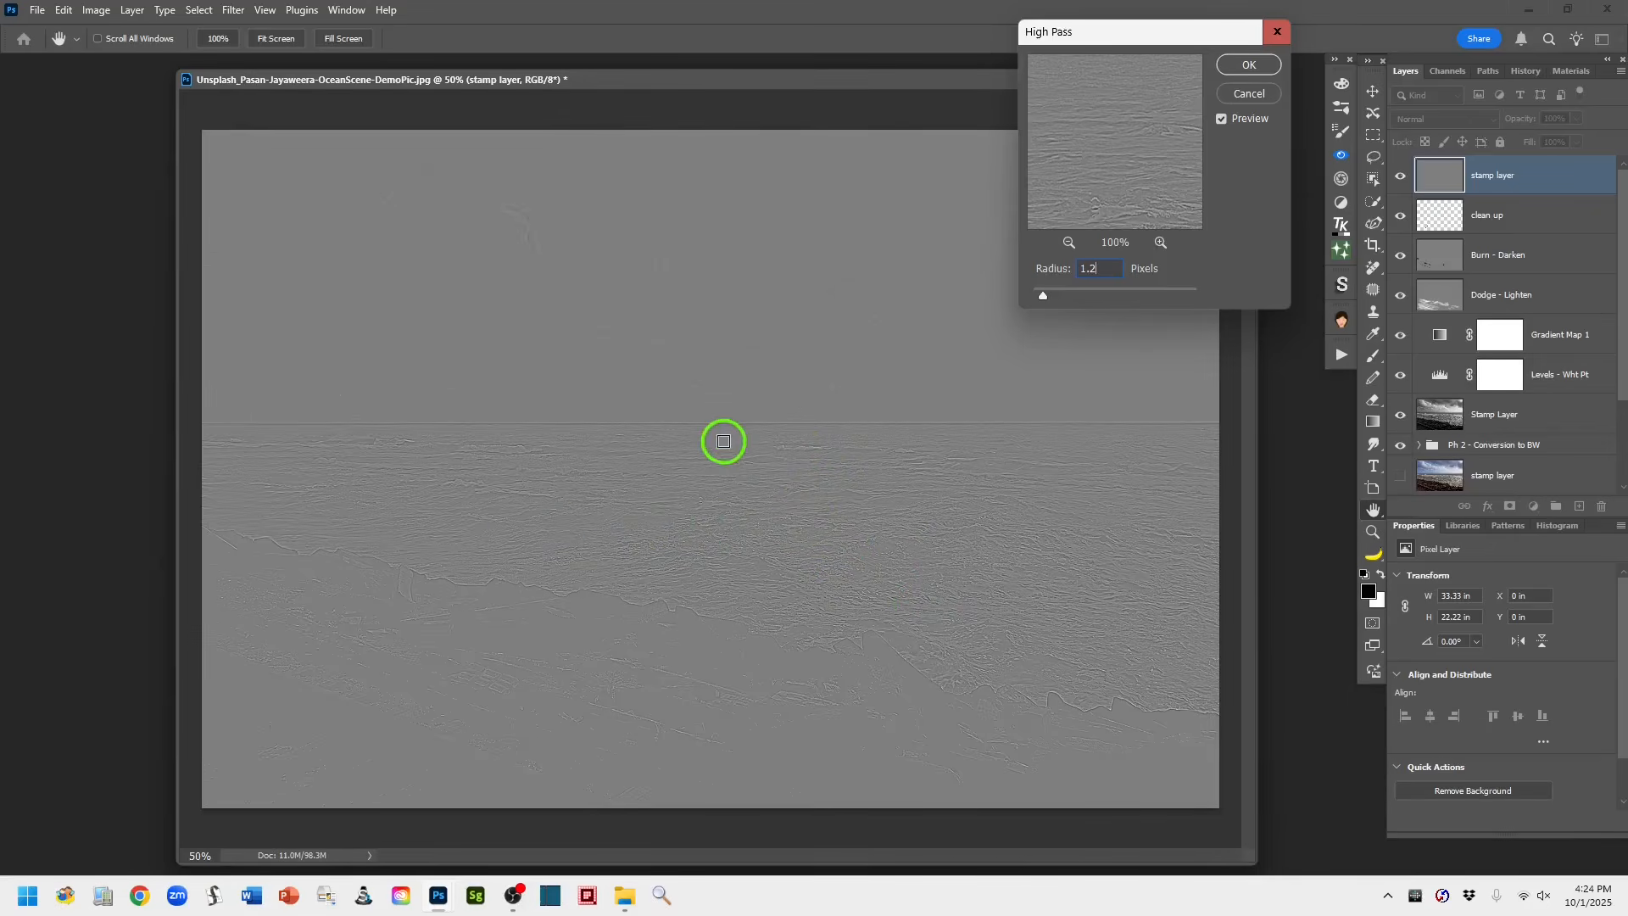
click(1240, 72)
Rename the high-pass filtered layer as H20 High Pass Sharpen
click(1374, 156)
click(1487, 177)
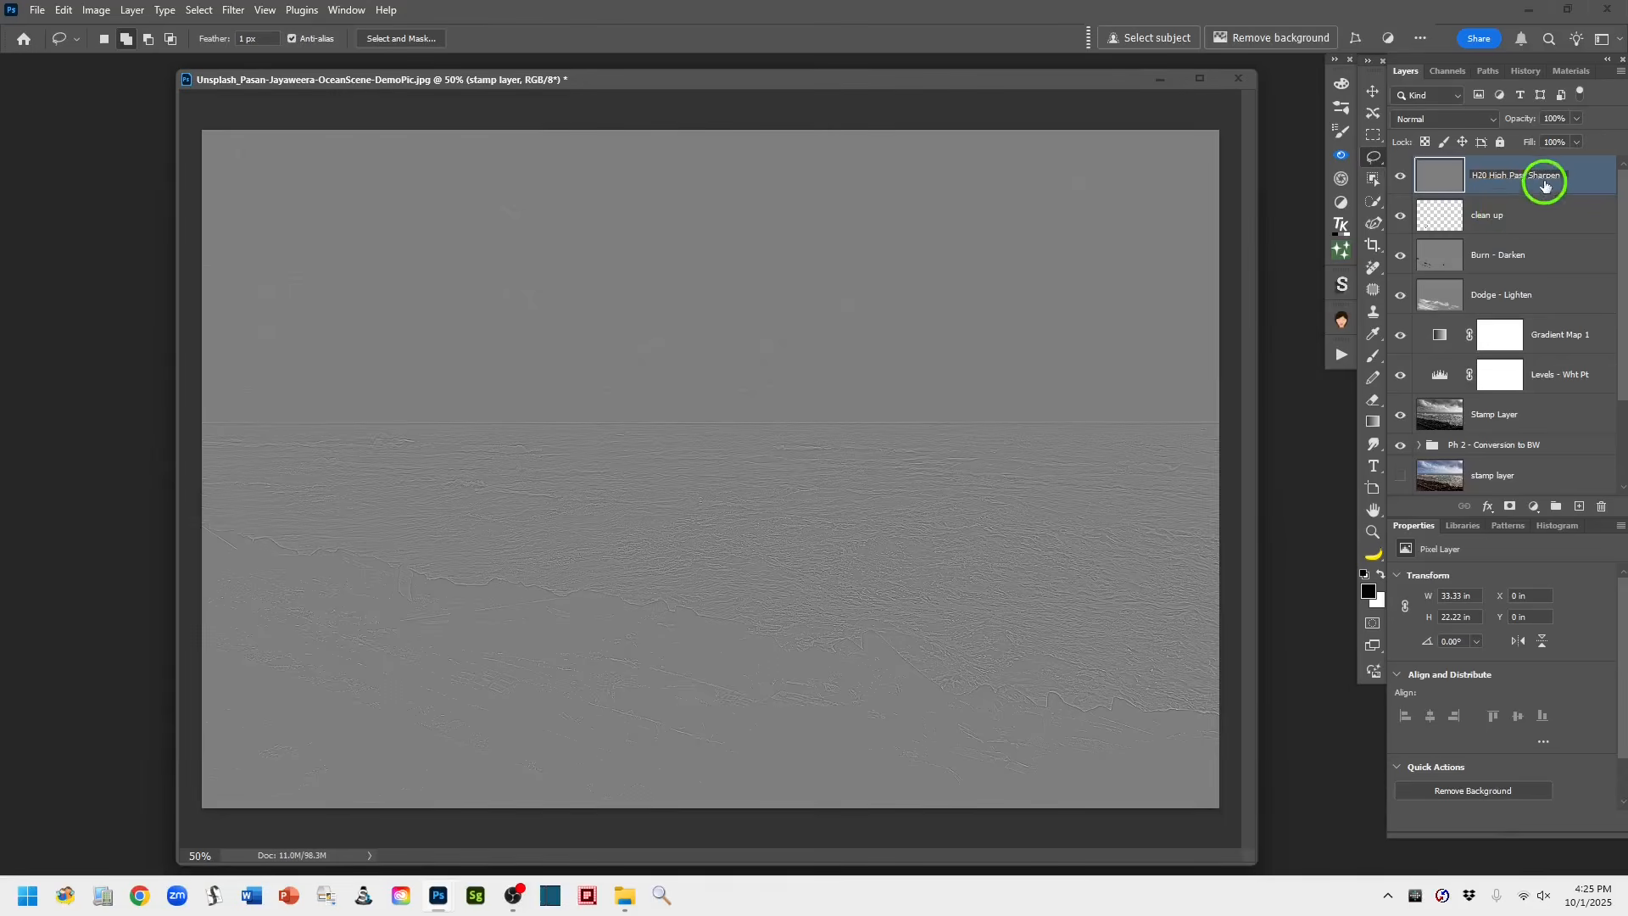
Confirm the H20 High Pass Sharpen layer's name and set its blend mode to Soft Light
click(1595, 182)
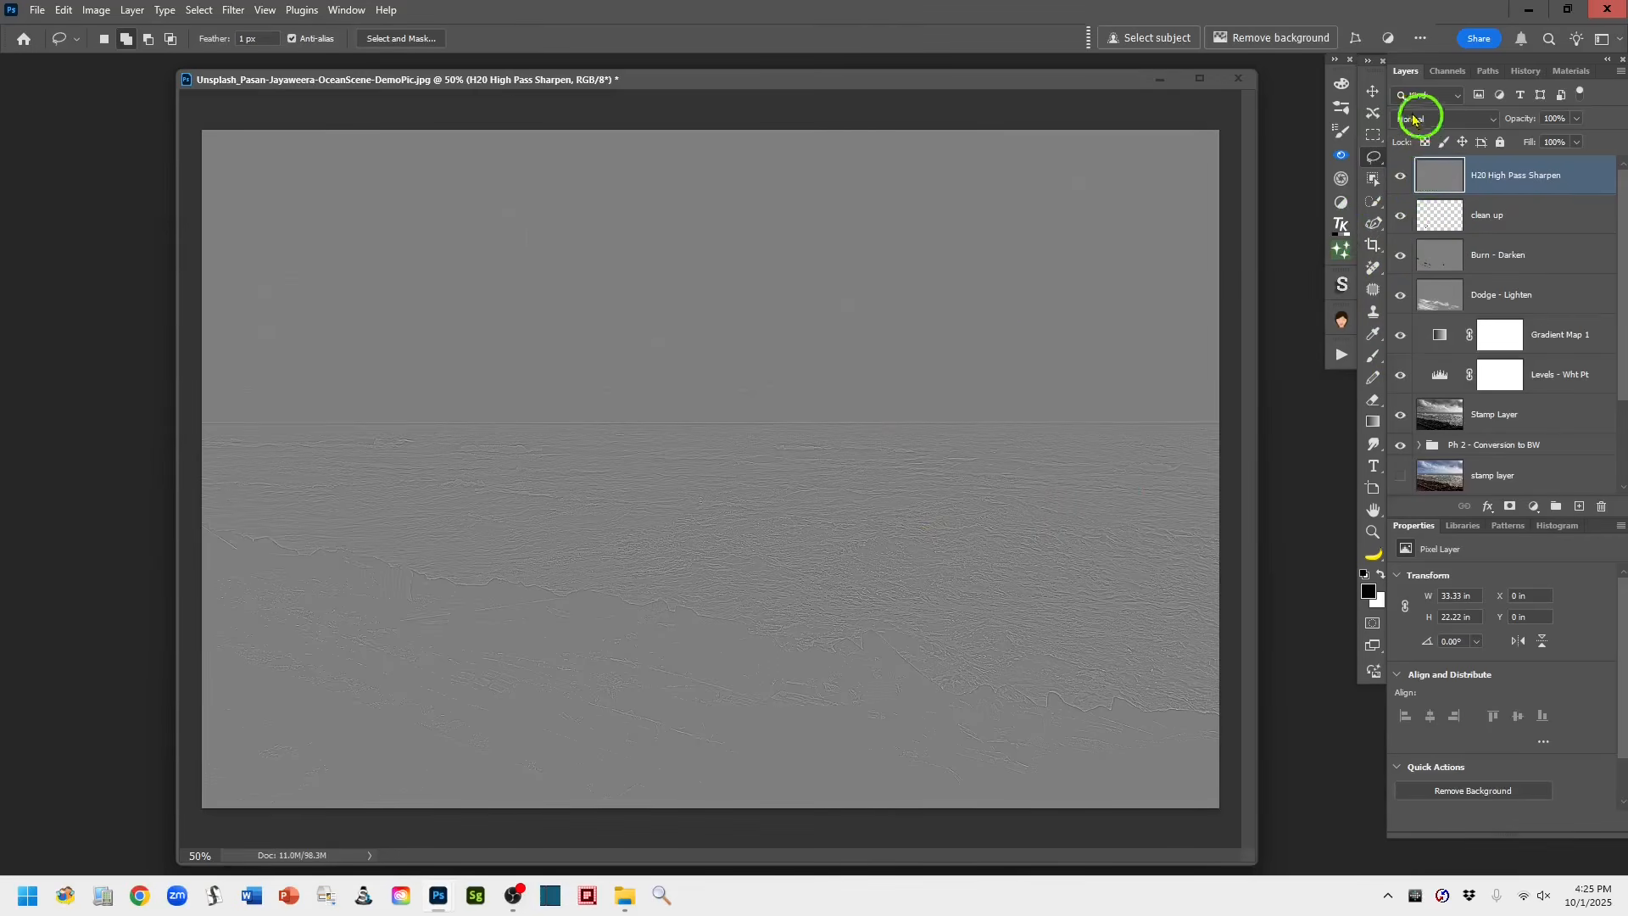
click(1491, 125)
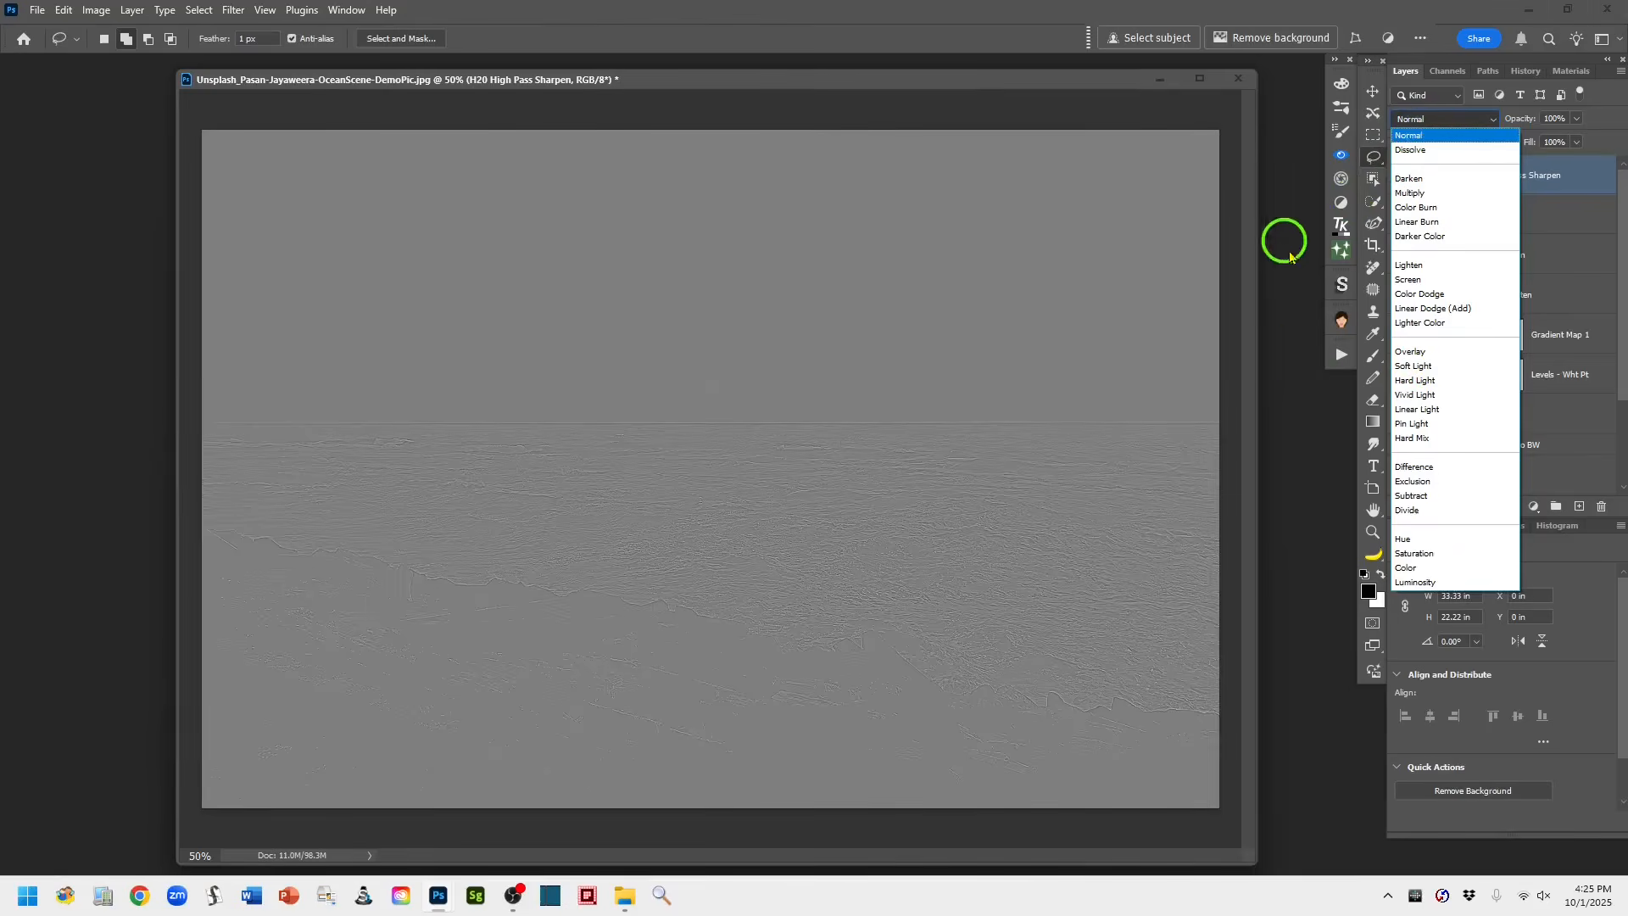
click(1297, 346)
click(1480, 118)
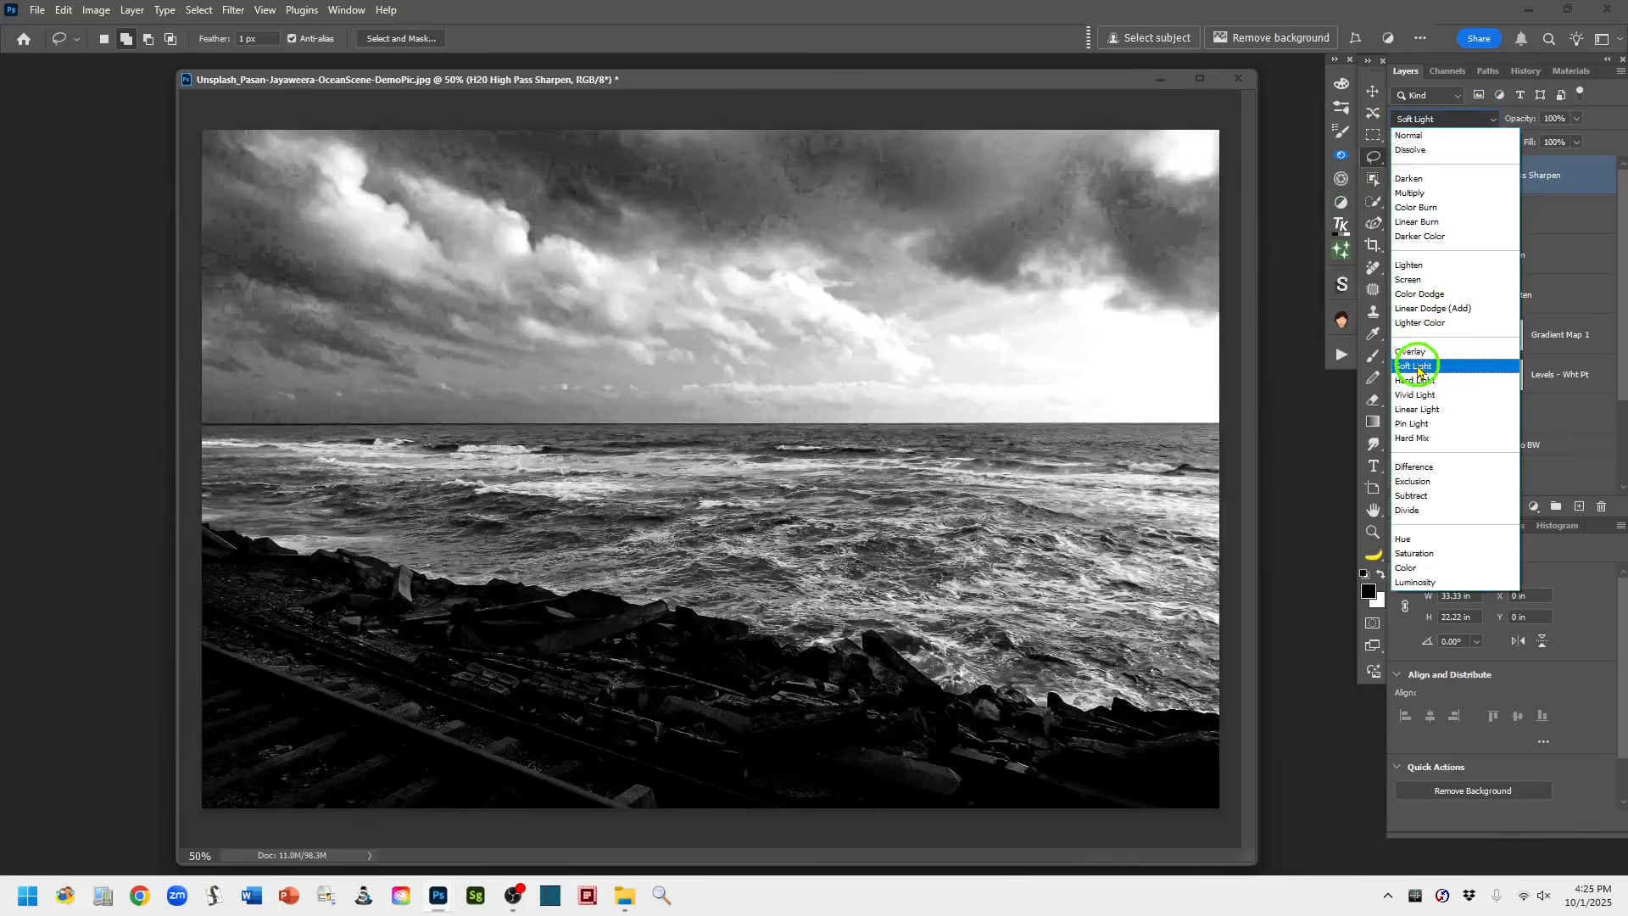
click(1414, 365)
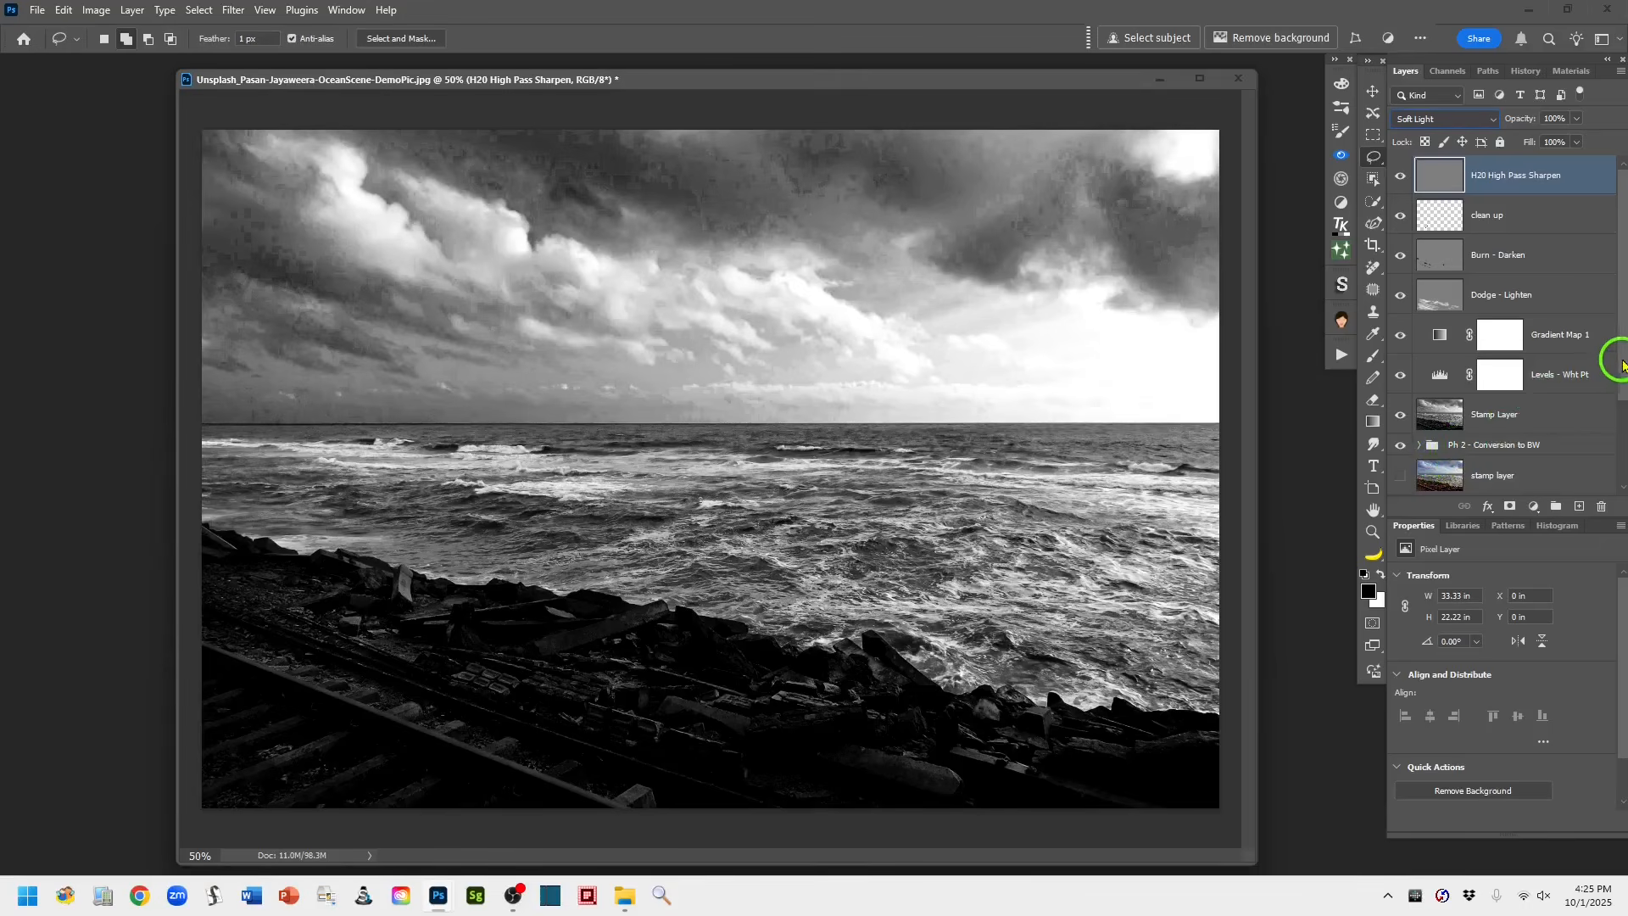
Copy the water mask from the BW 2 Blue layer in the Ph 2 - Conversion to BW group onto the H20 High Pass Sharpen layer
drag(1622, 365, 1603, 498)
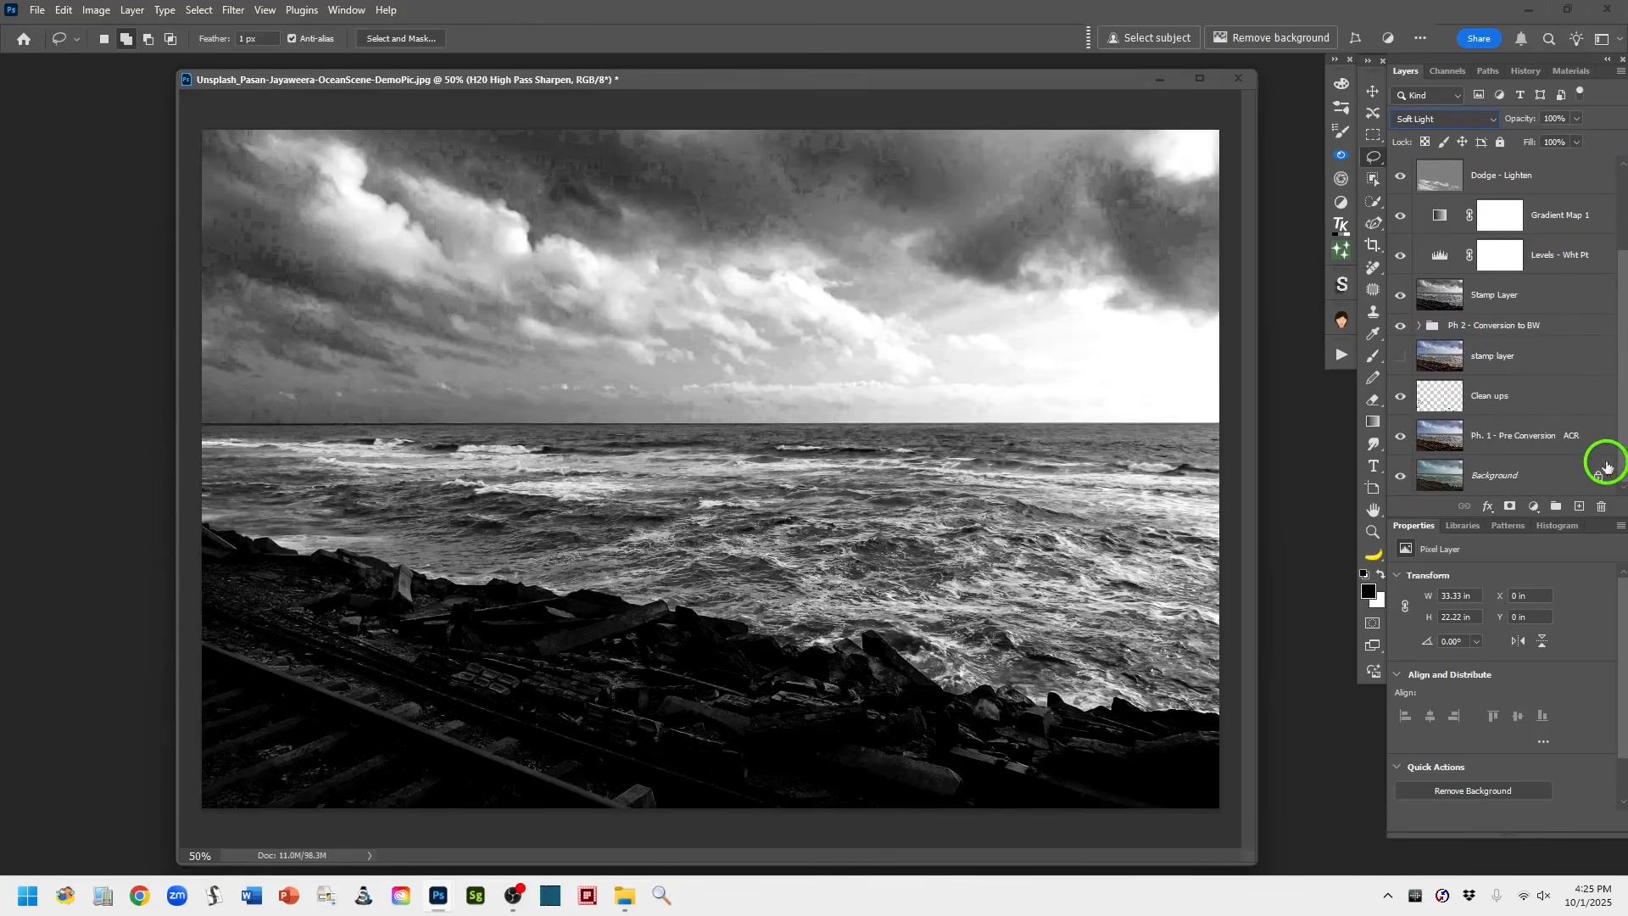
click(1419, 327)
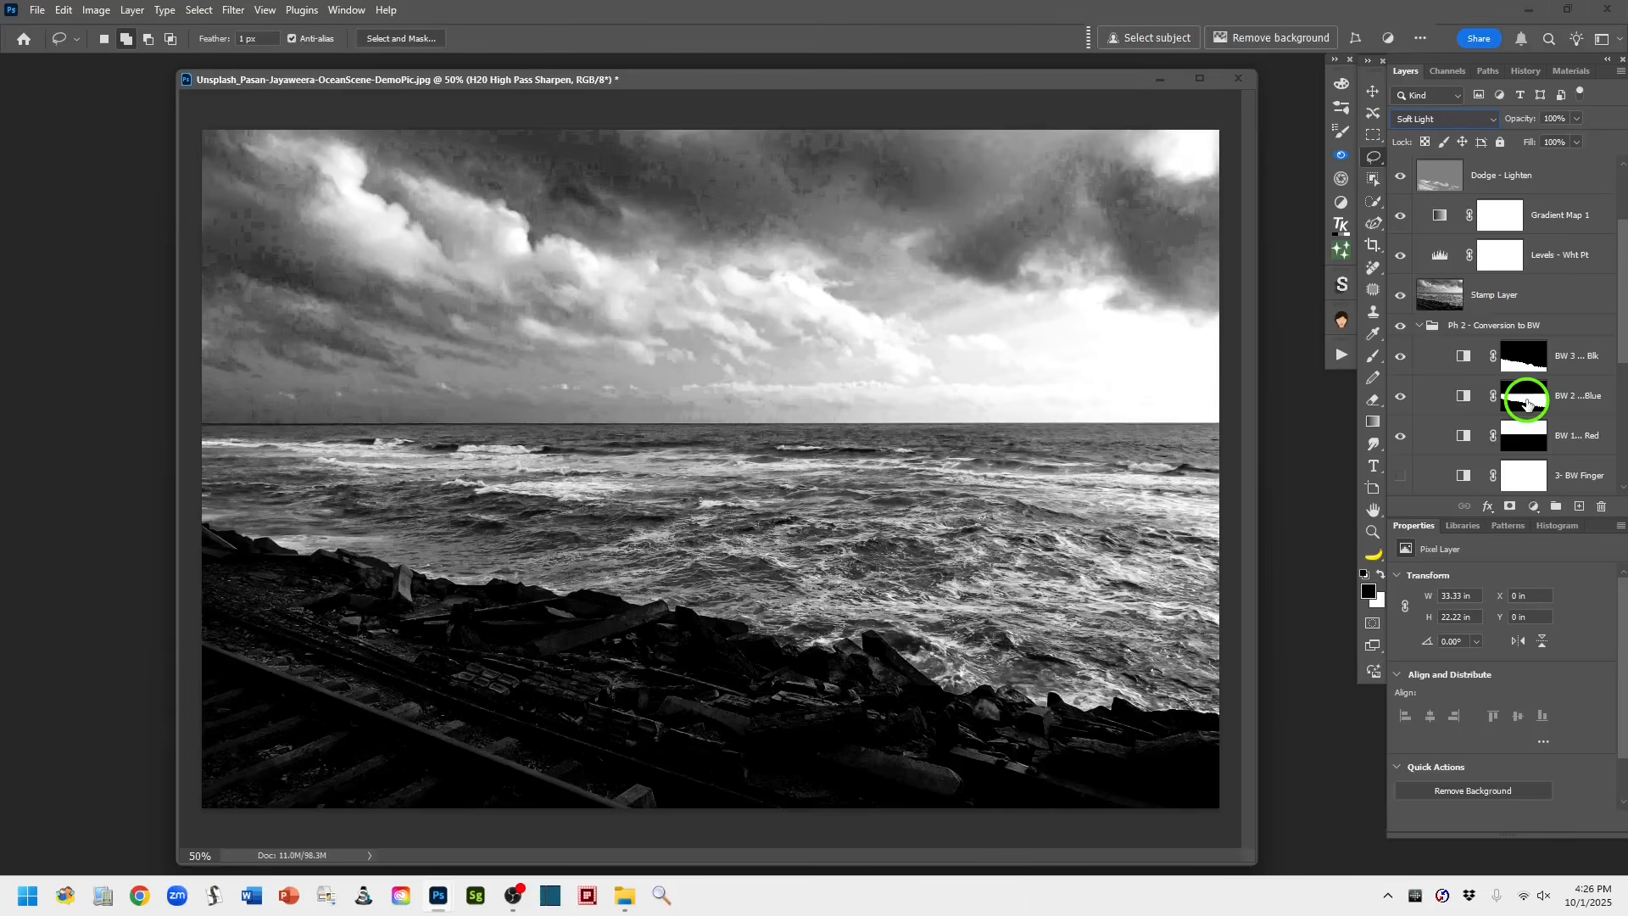
mouse_move(1526, 405)
mouse_down()
mouse_move(1518, 163)
mouse_move(1550, 166)
mouse_move(1517, 149)
mouse_up()
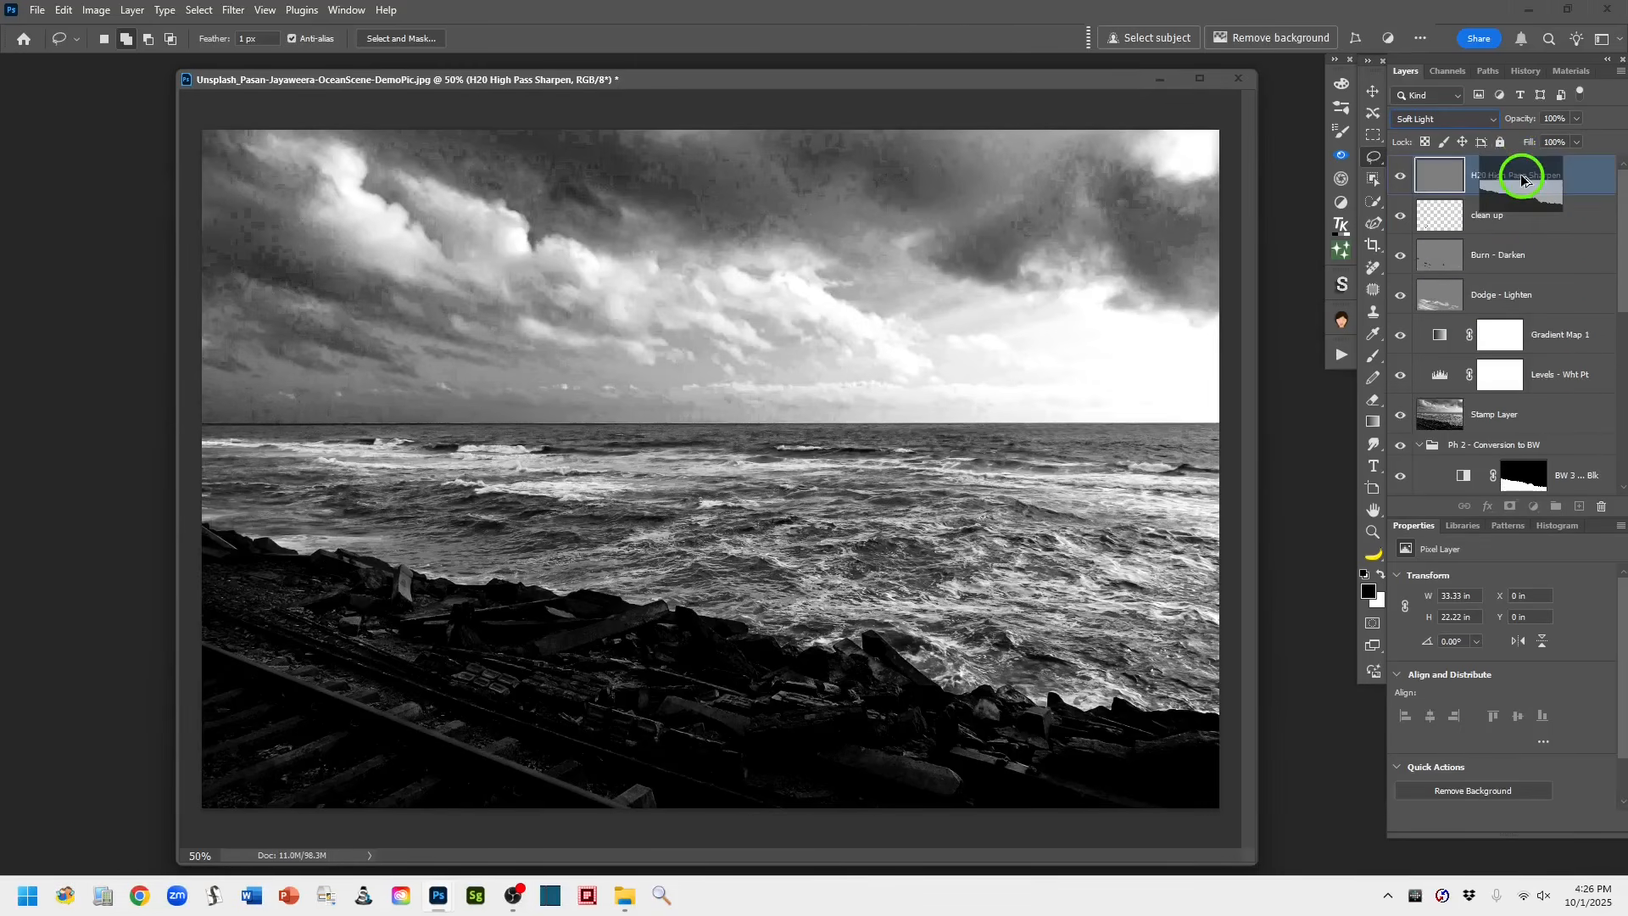
drag(1522, 179, 1519, 178)
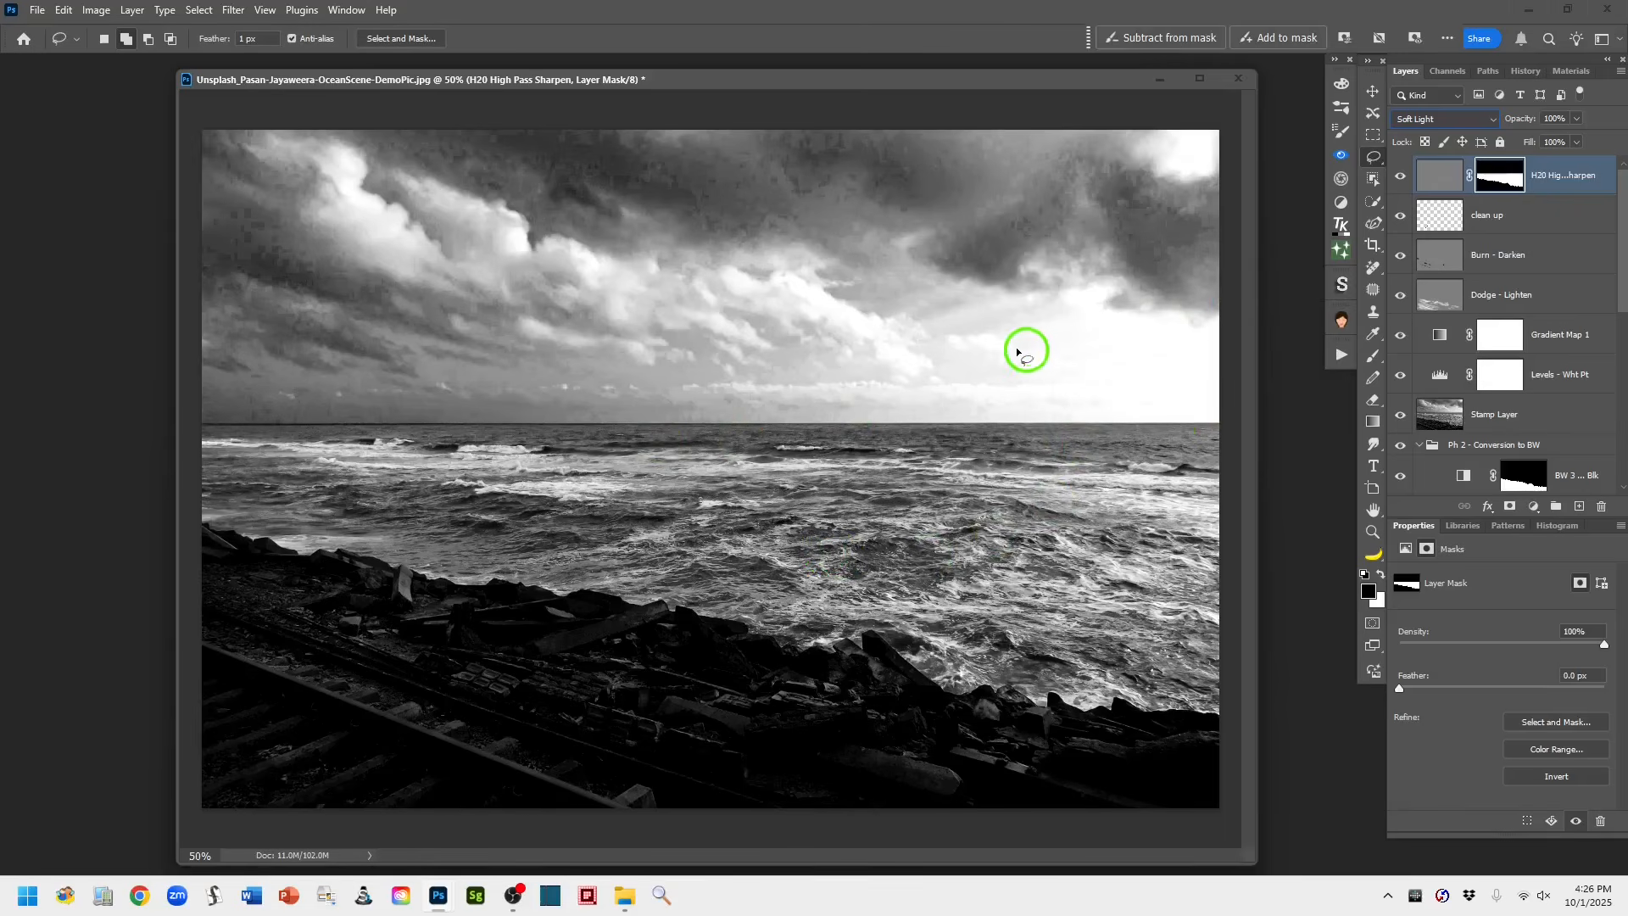
click(233, 12)
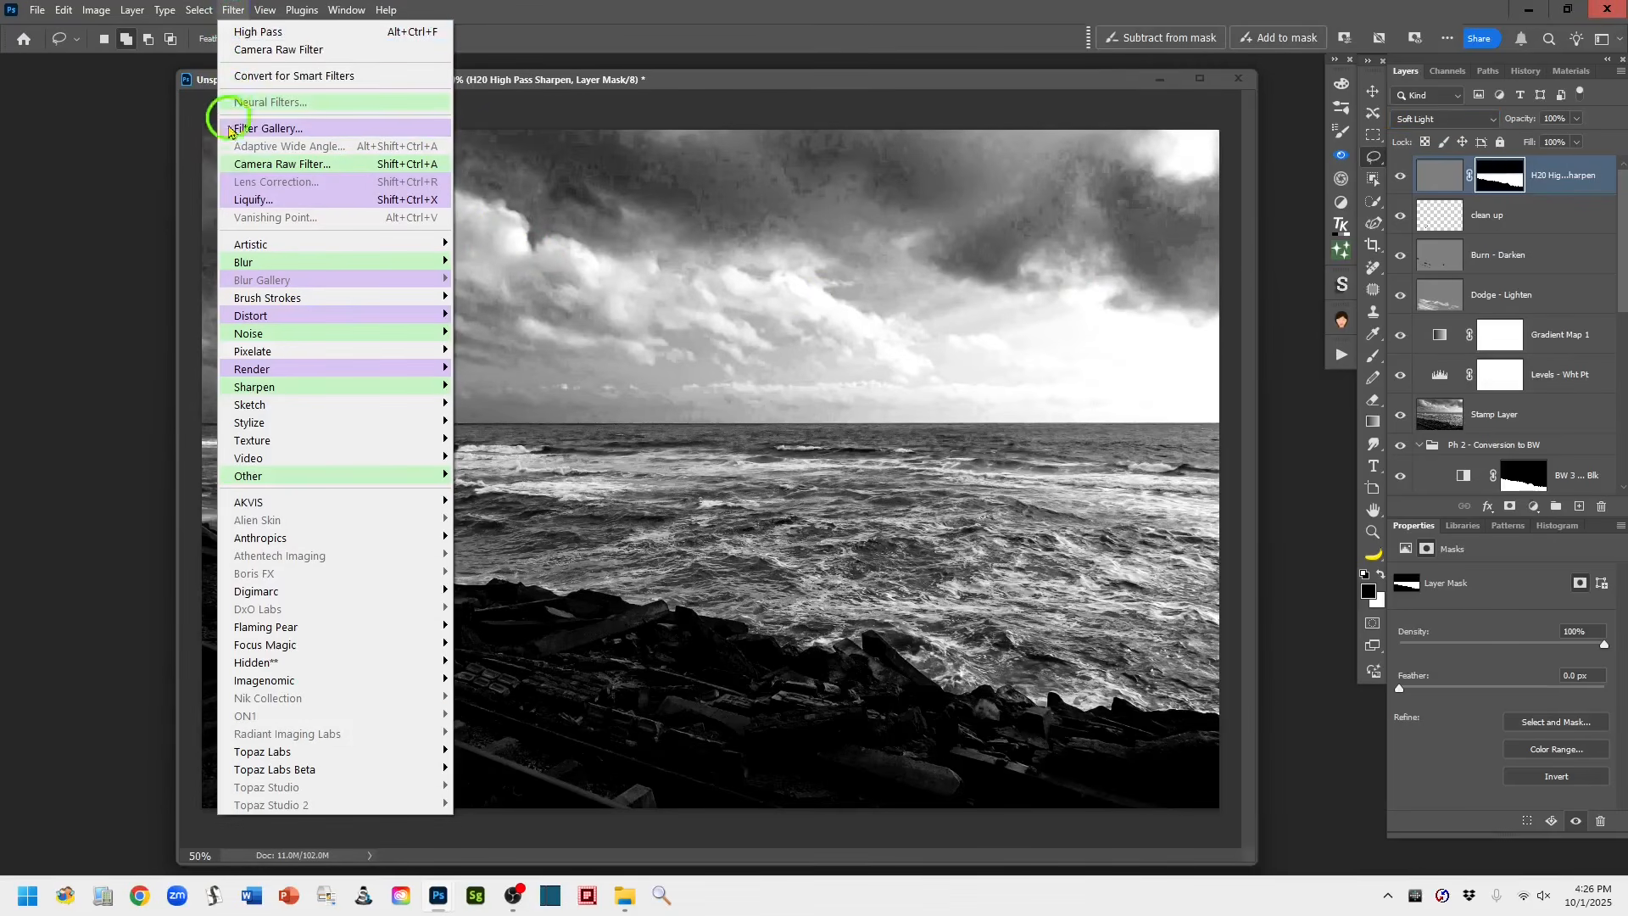
mouse_move(283, 480)
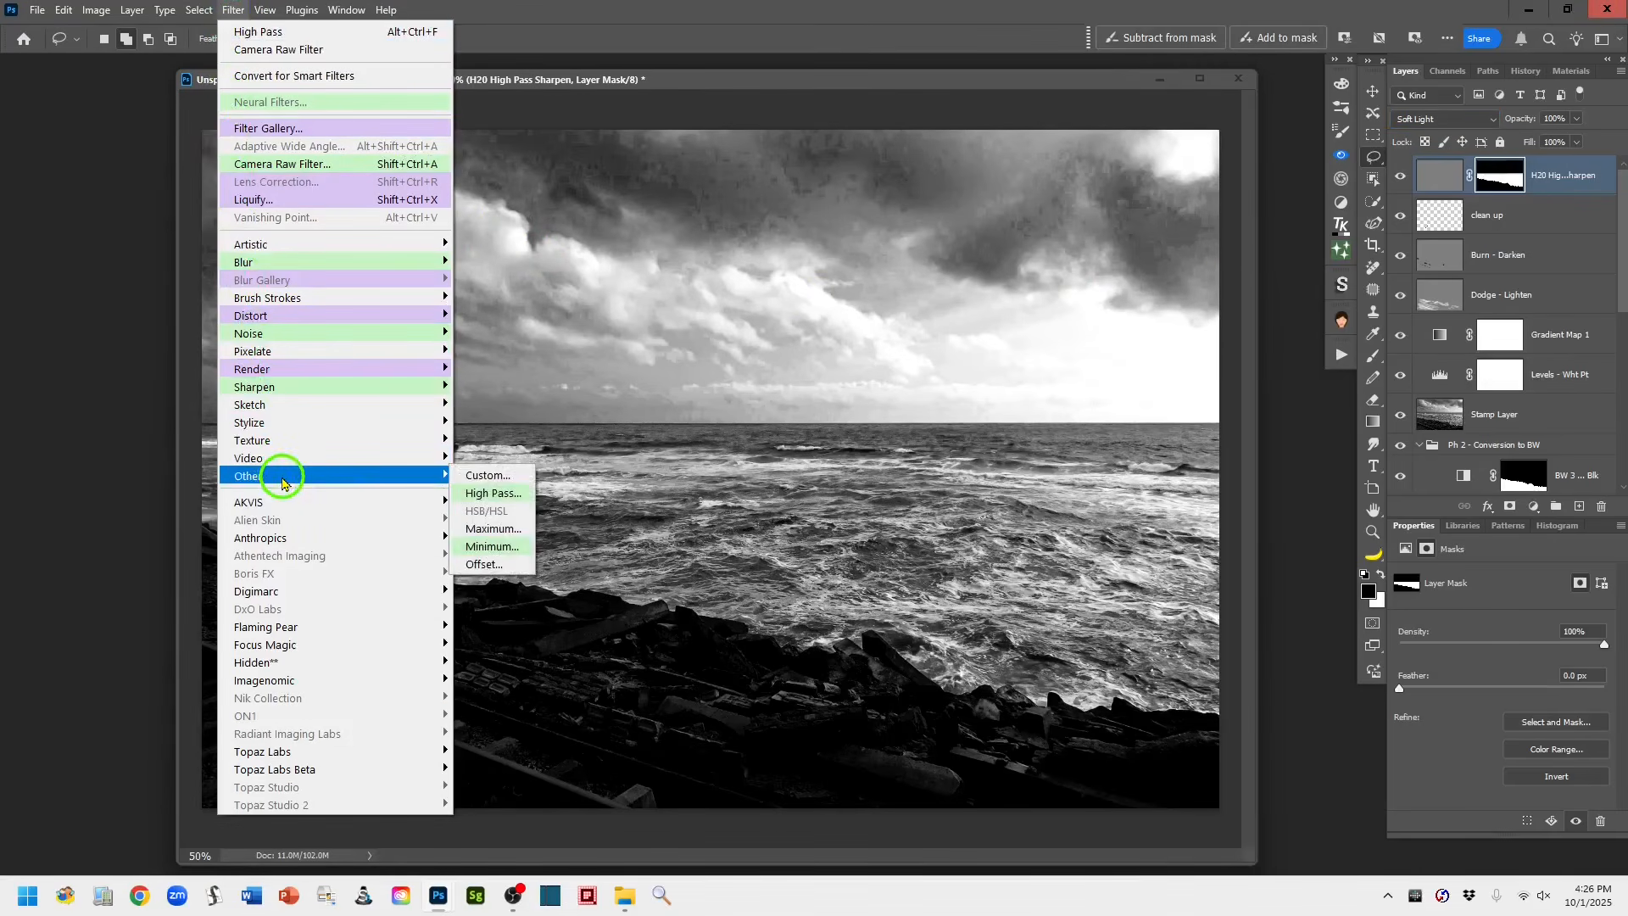
click(522, 498)
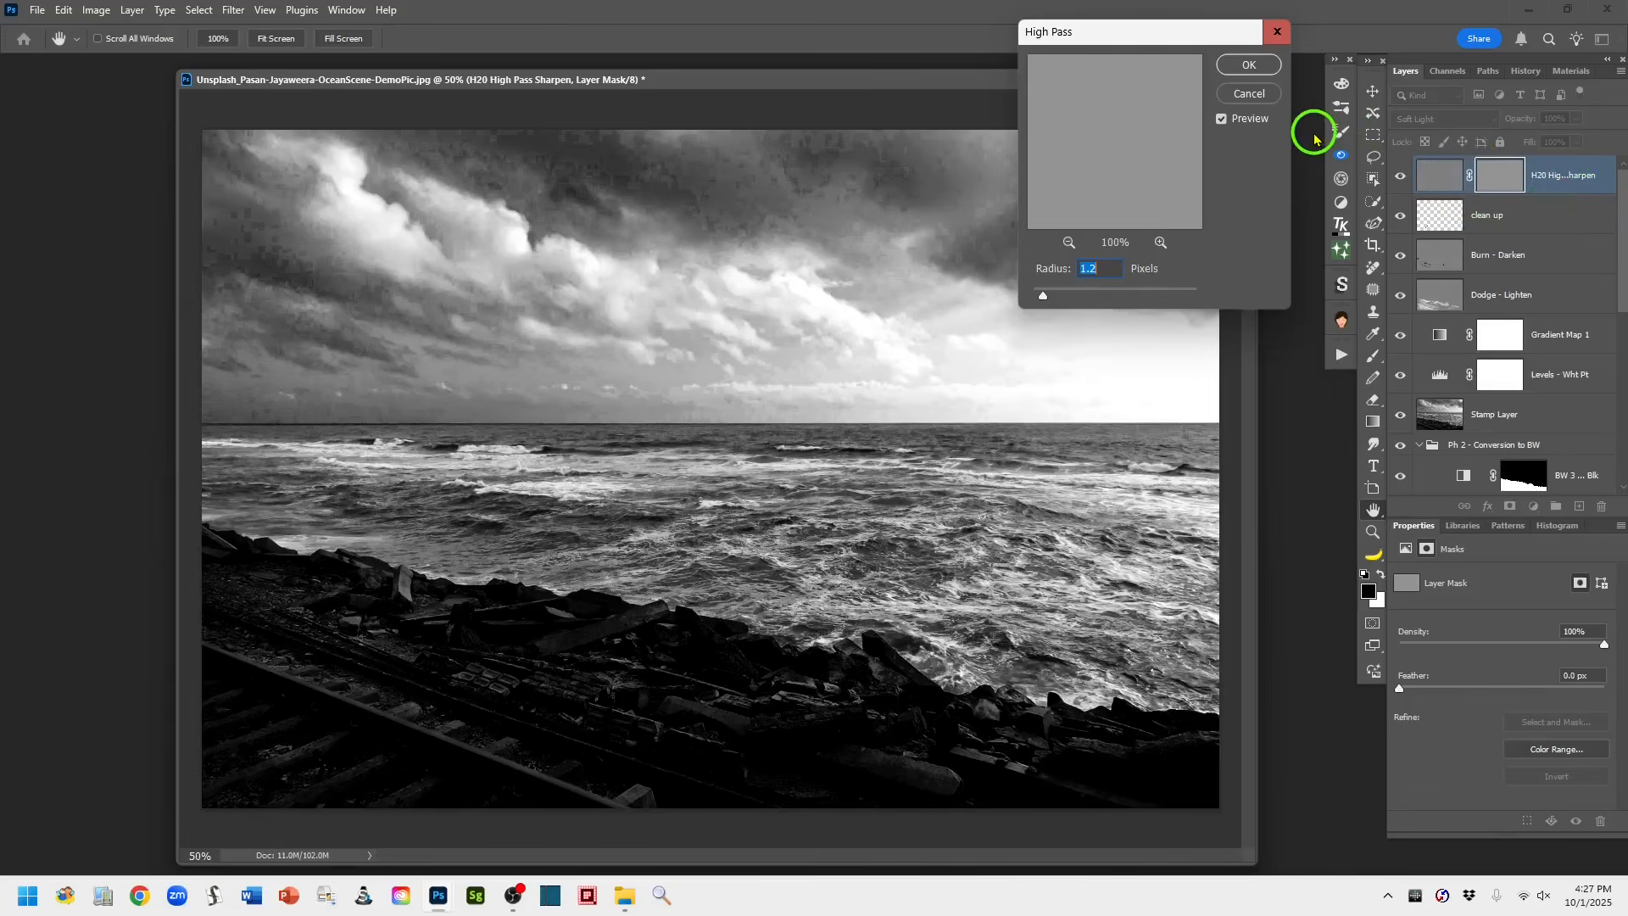
key(alt)
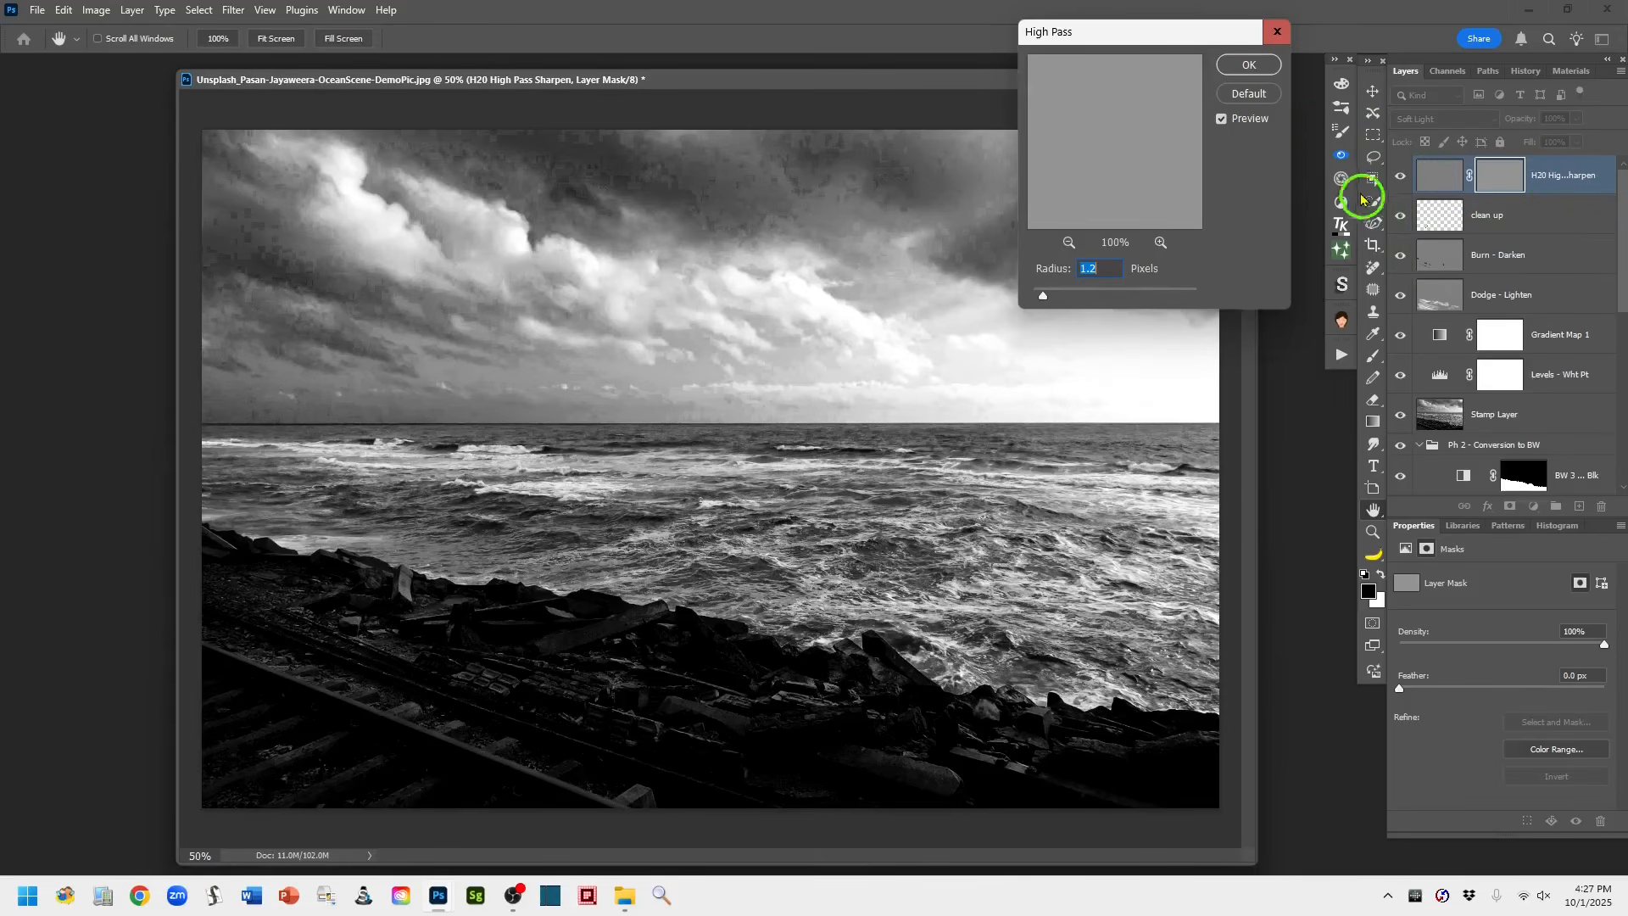
click(1276, 33)
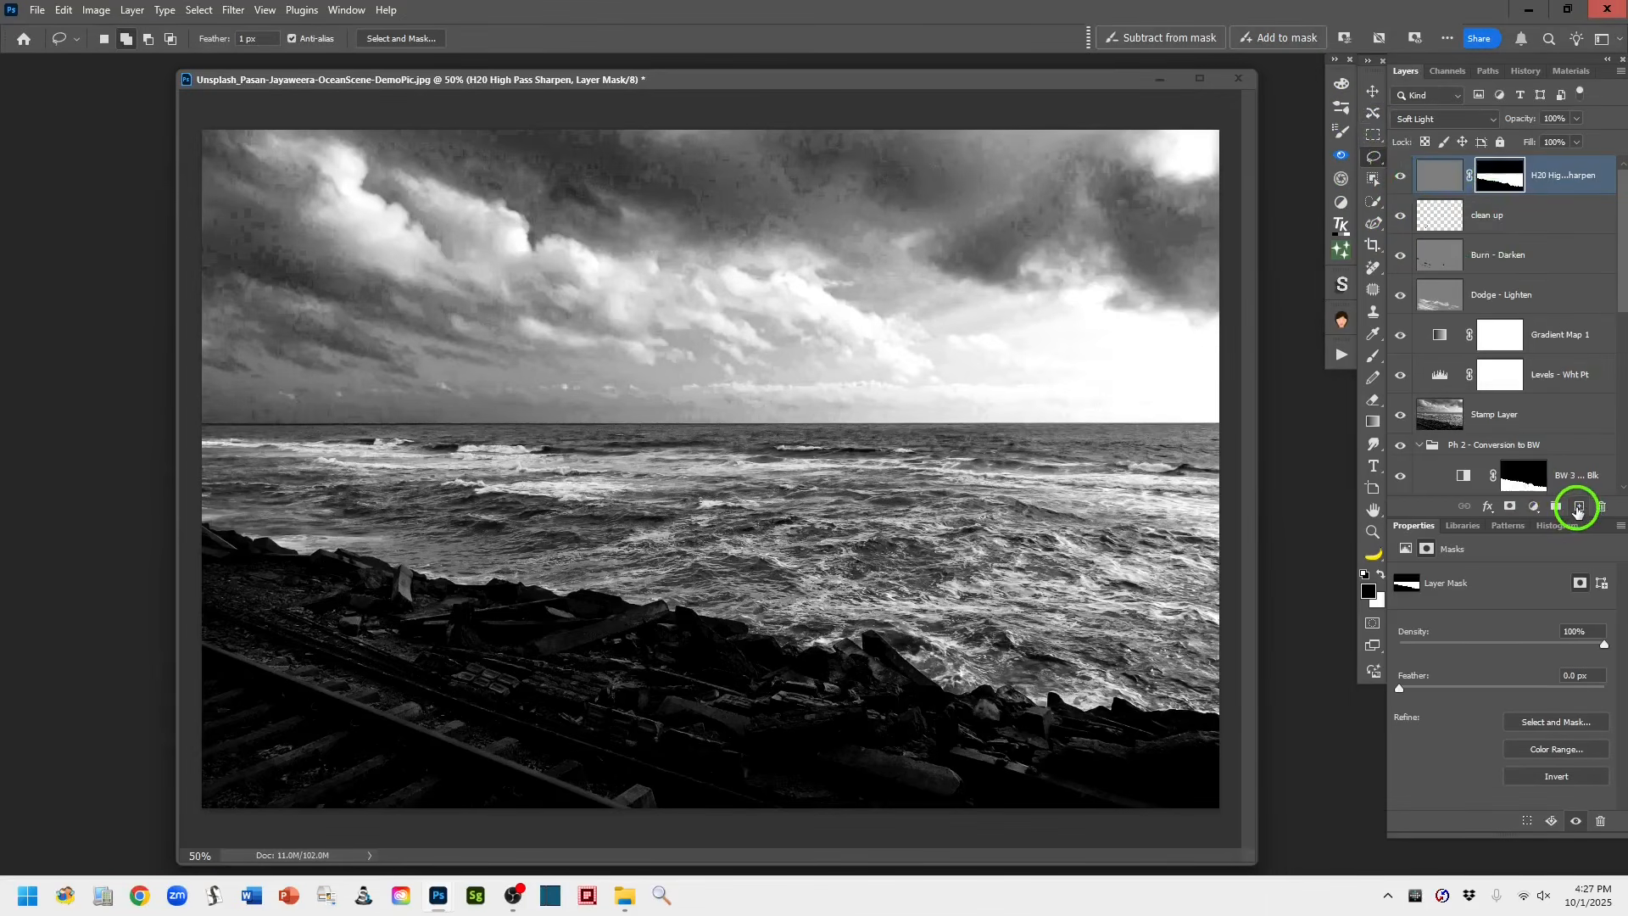
Stamp all visible layers into a new top layer and apply the High Pass filter to it with a radius of 2.1 pixels
click(1578, 508)
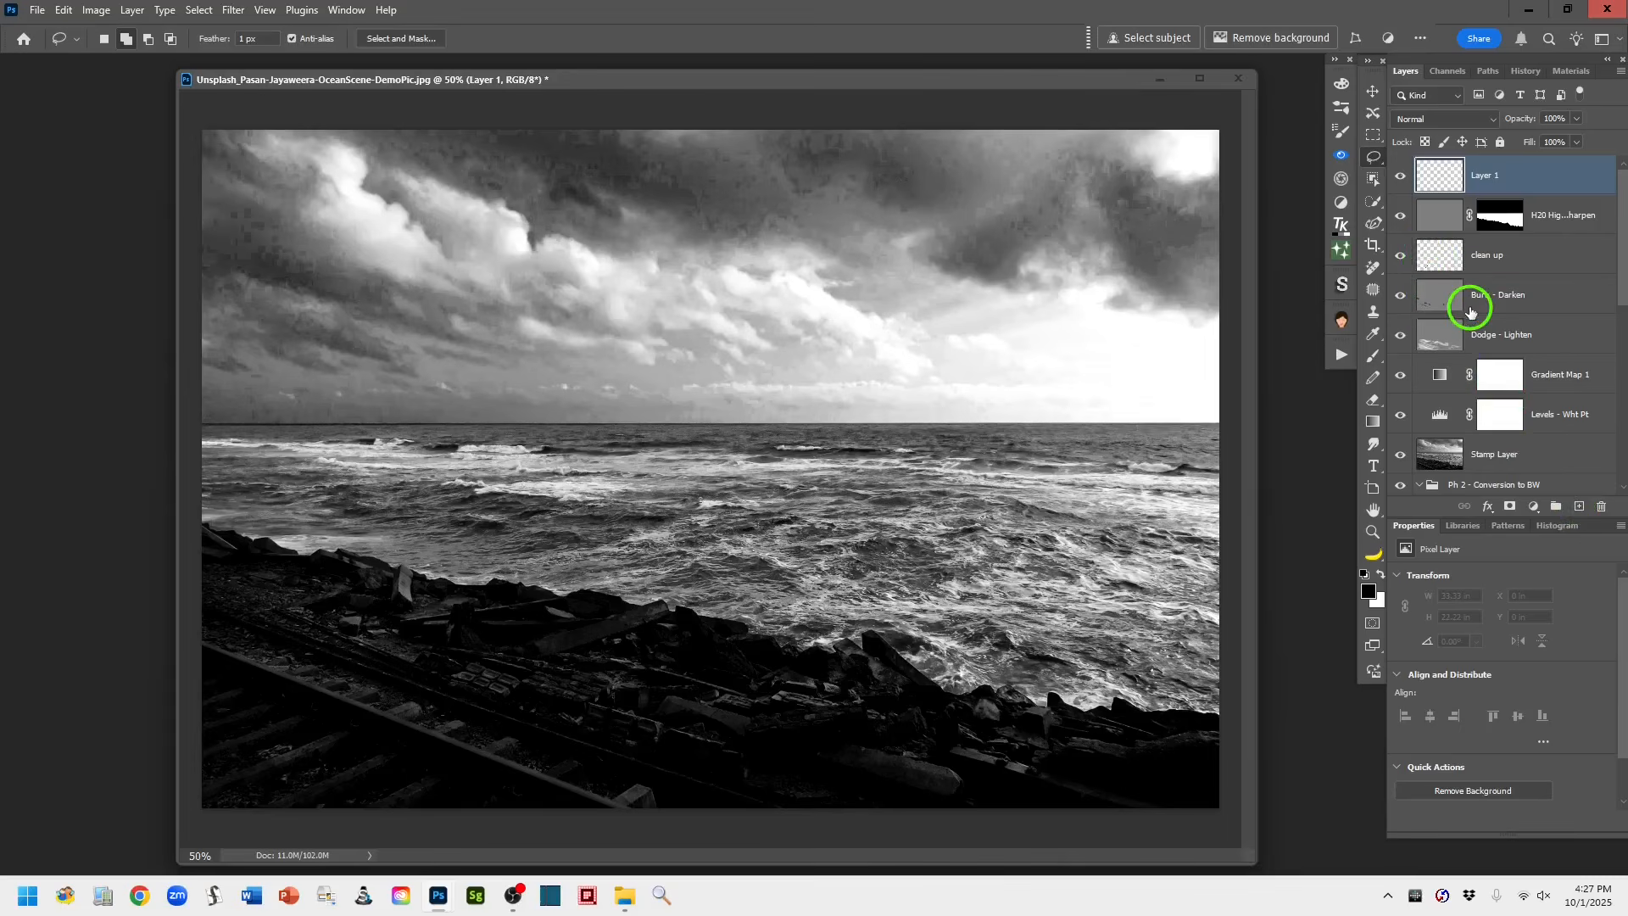
key(ctrl+shift+alt+e)
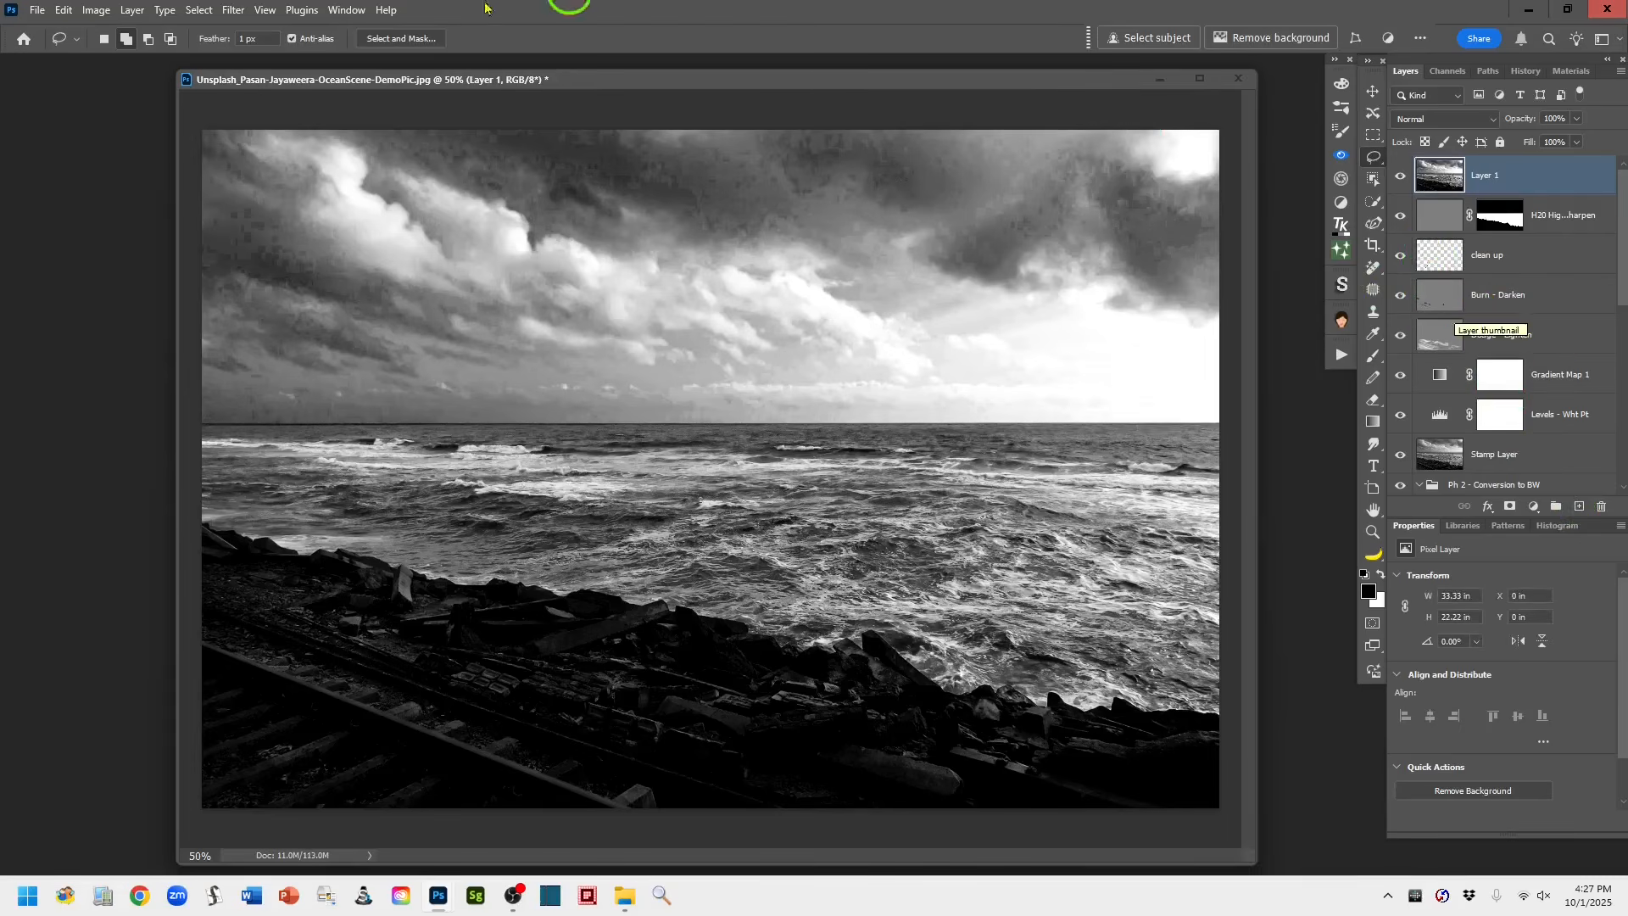
click(232, 12)
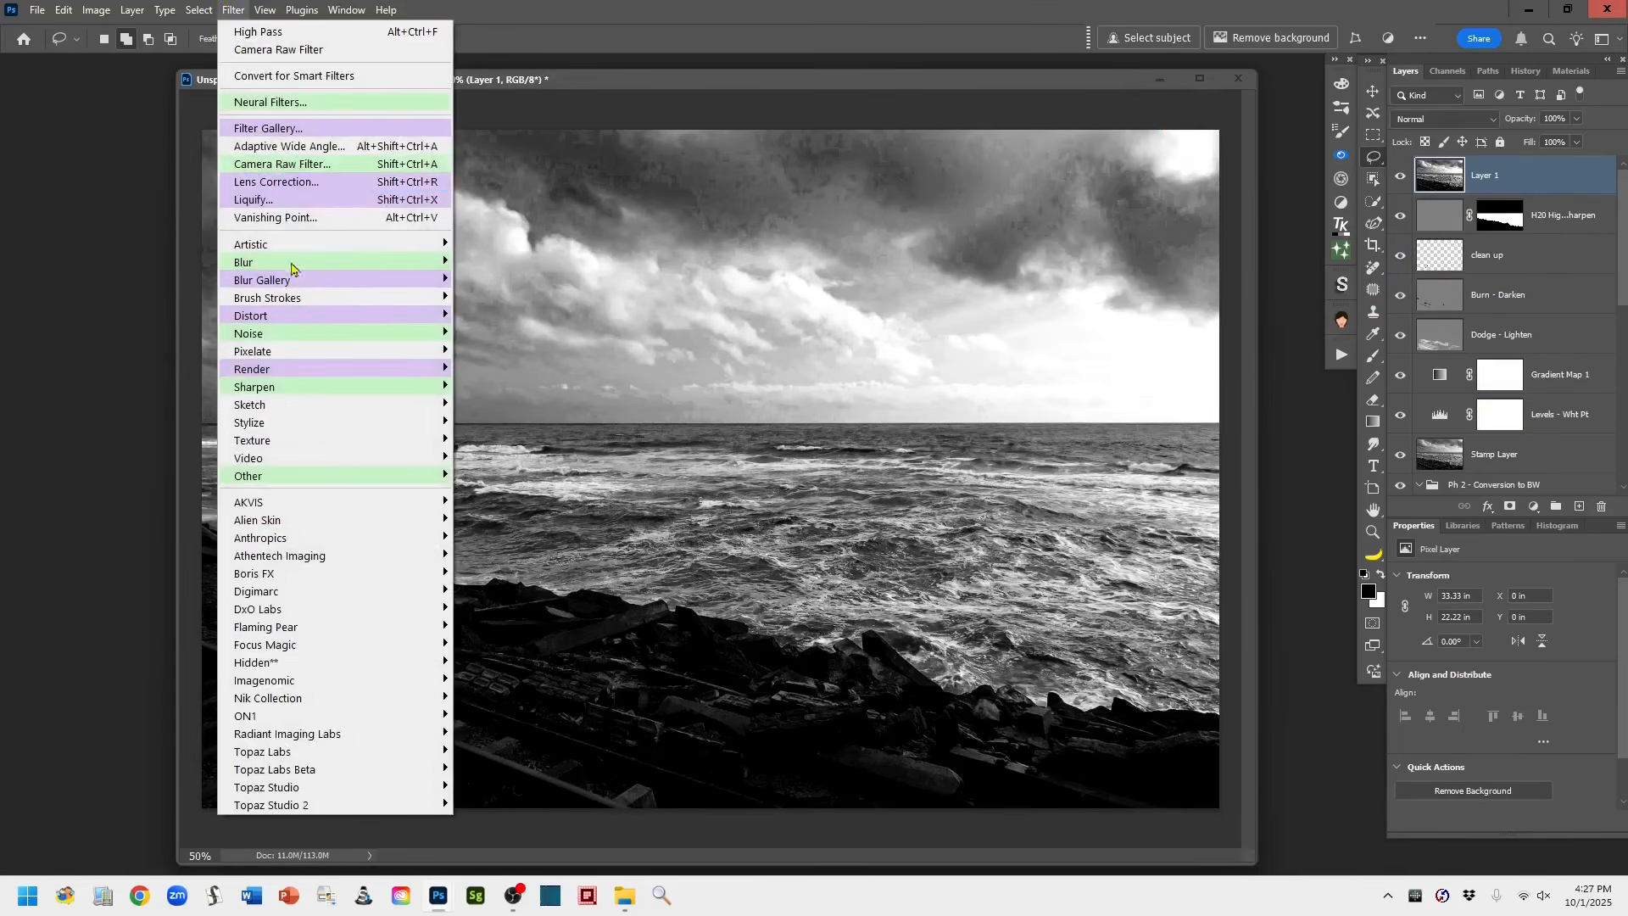
mouse_move(280, 478)
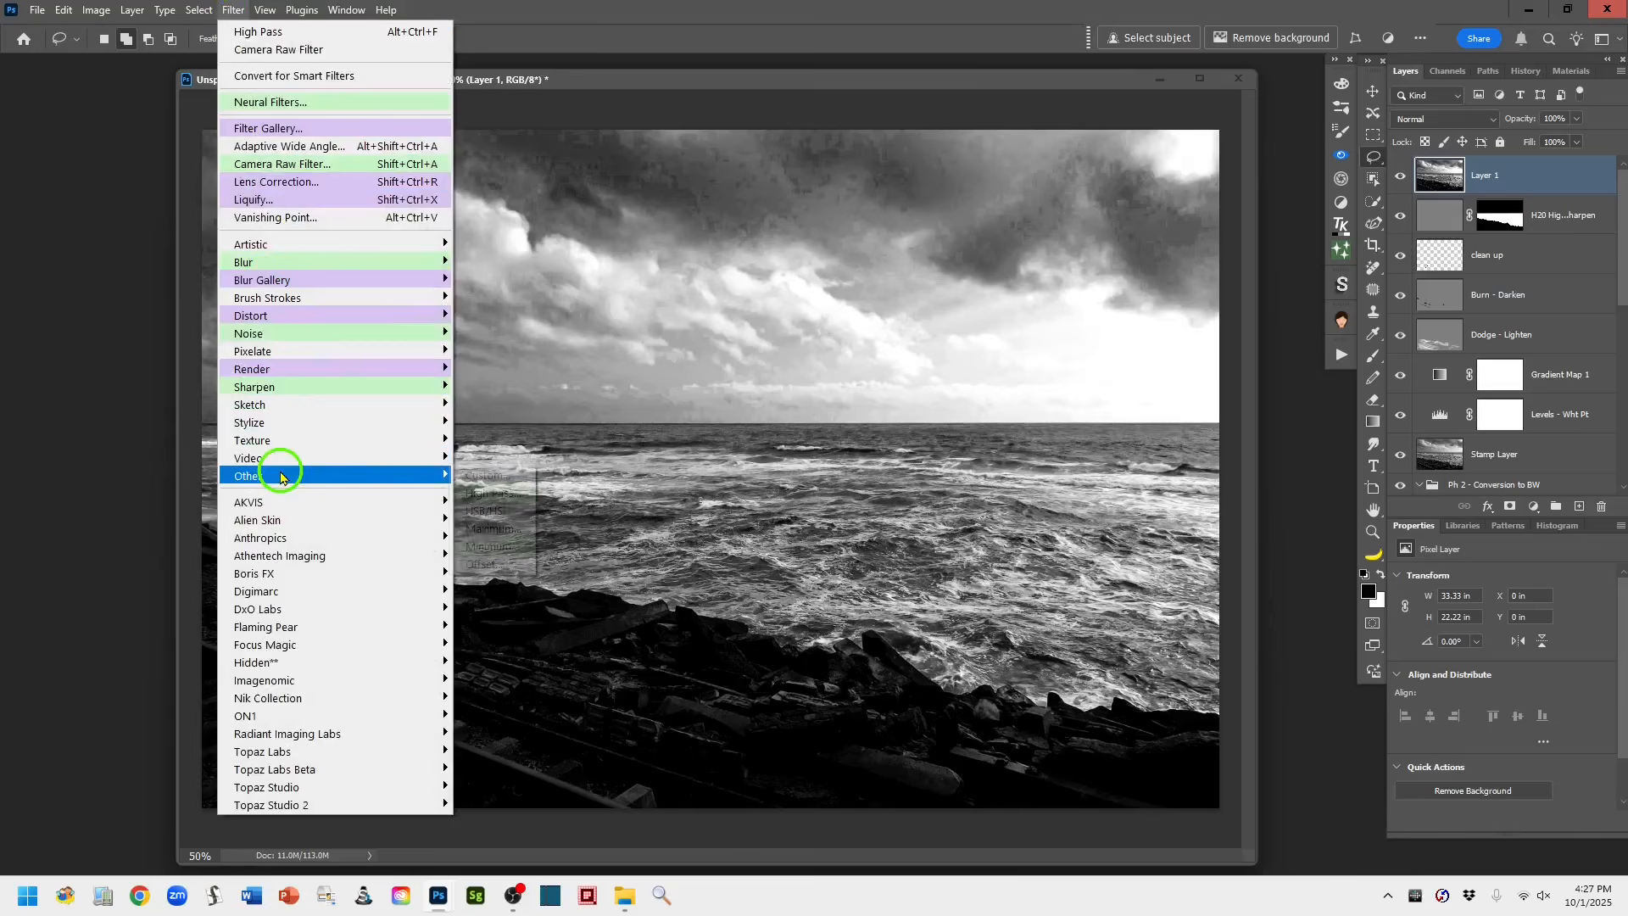
click(492, 494)
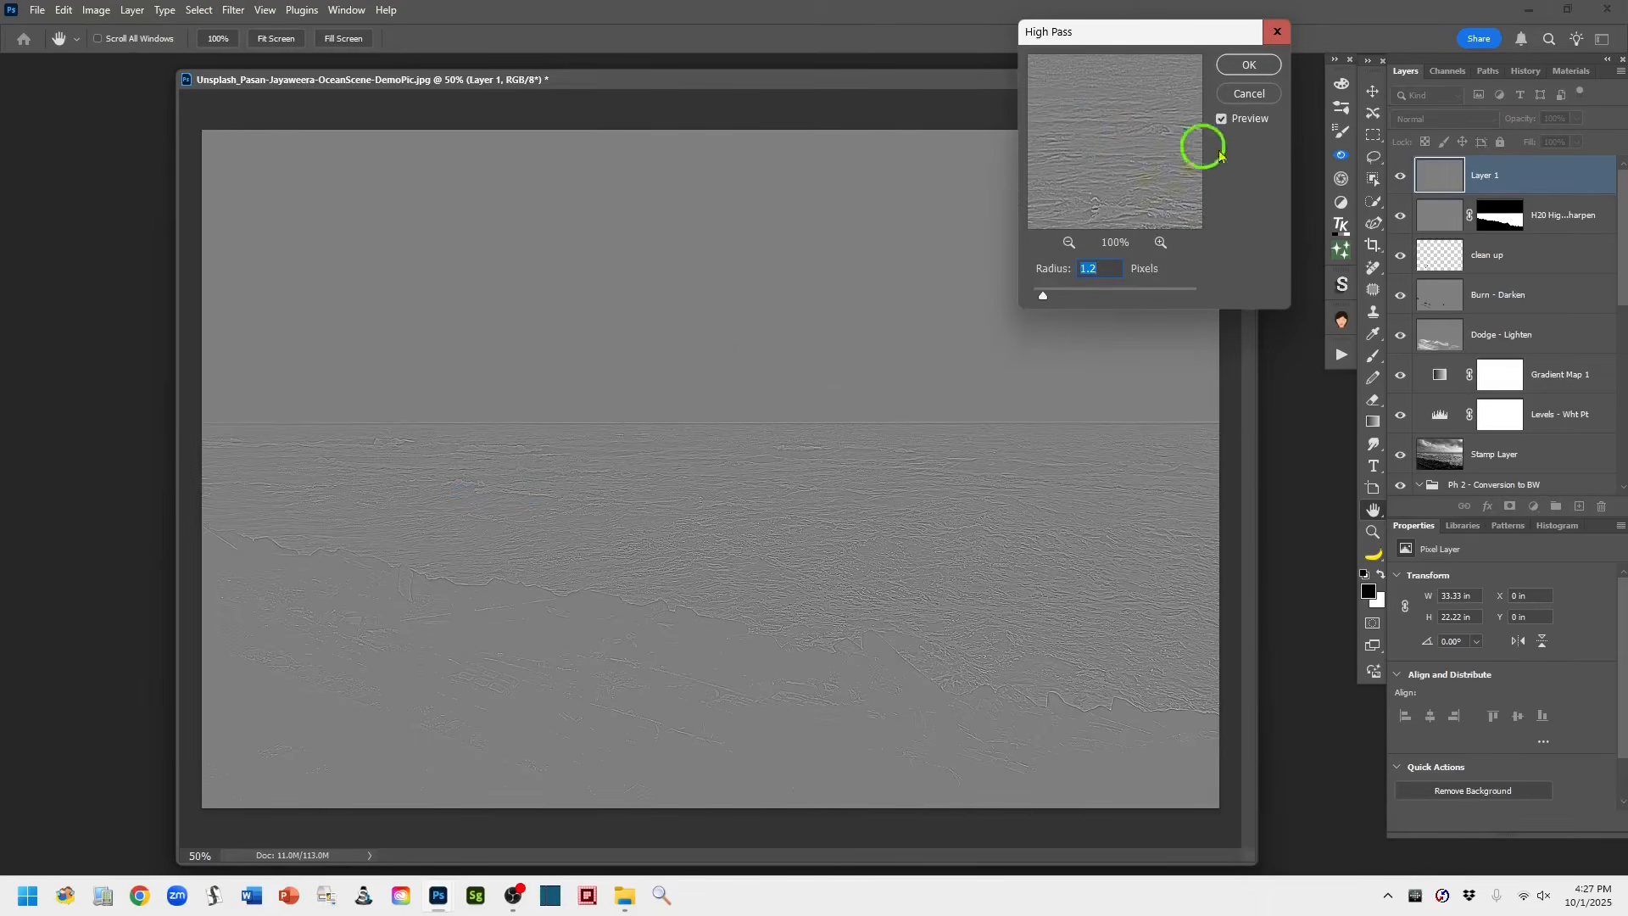
drag(1145, 44, 1171, 46)
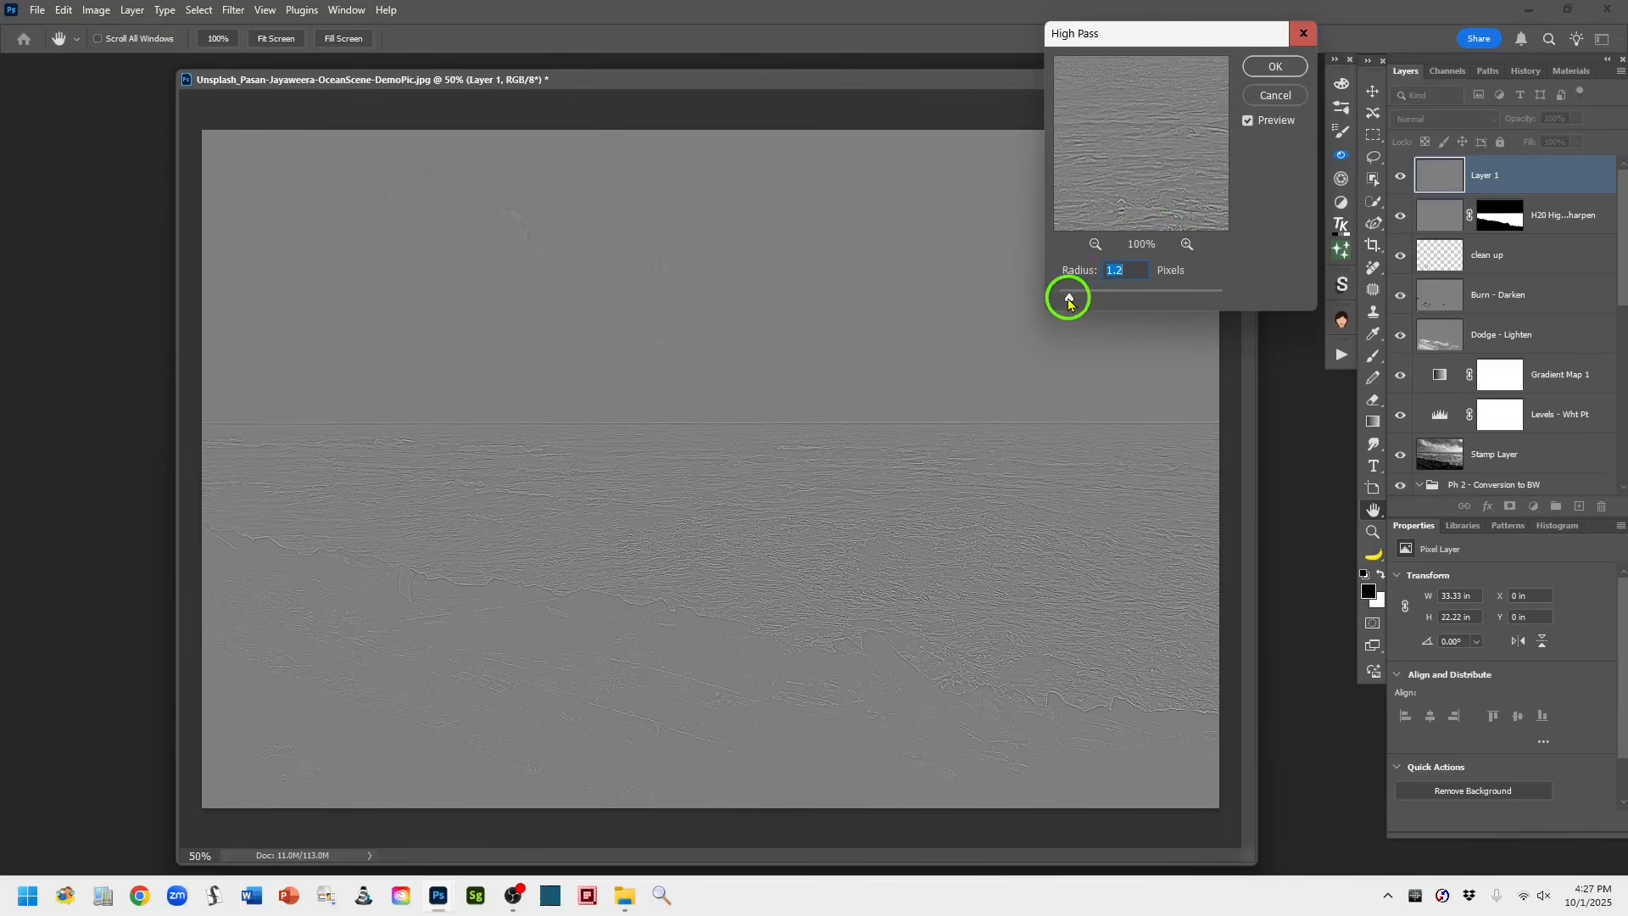
drag(1072, 303, 1074, 303)
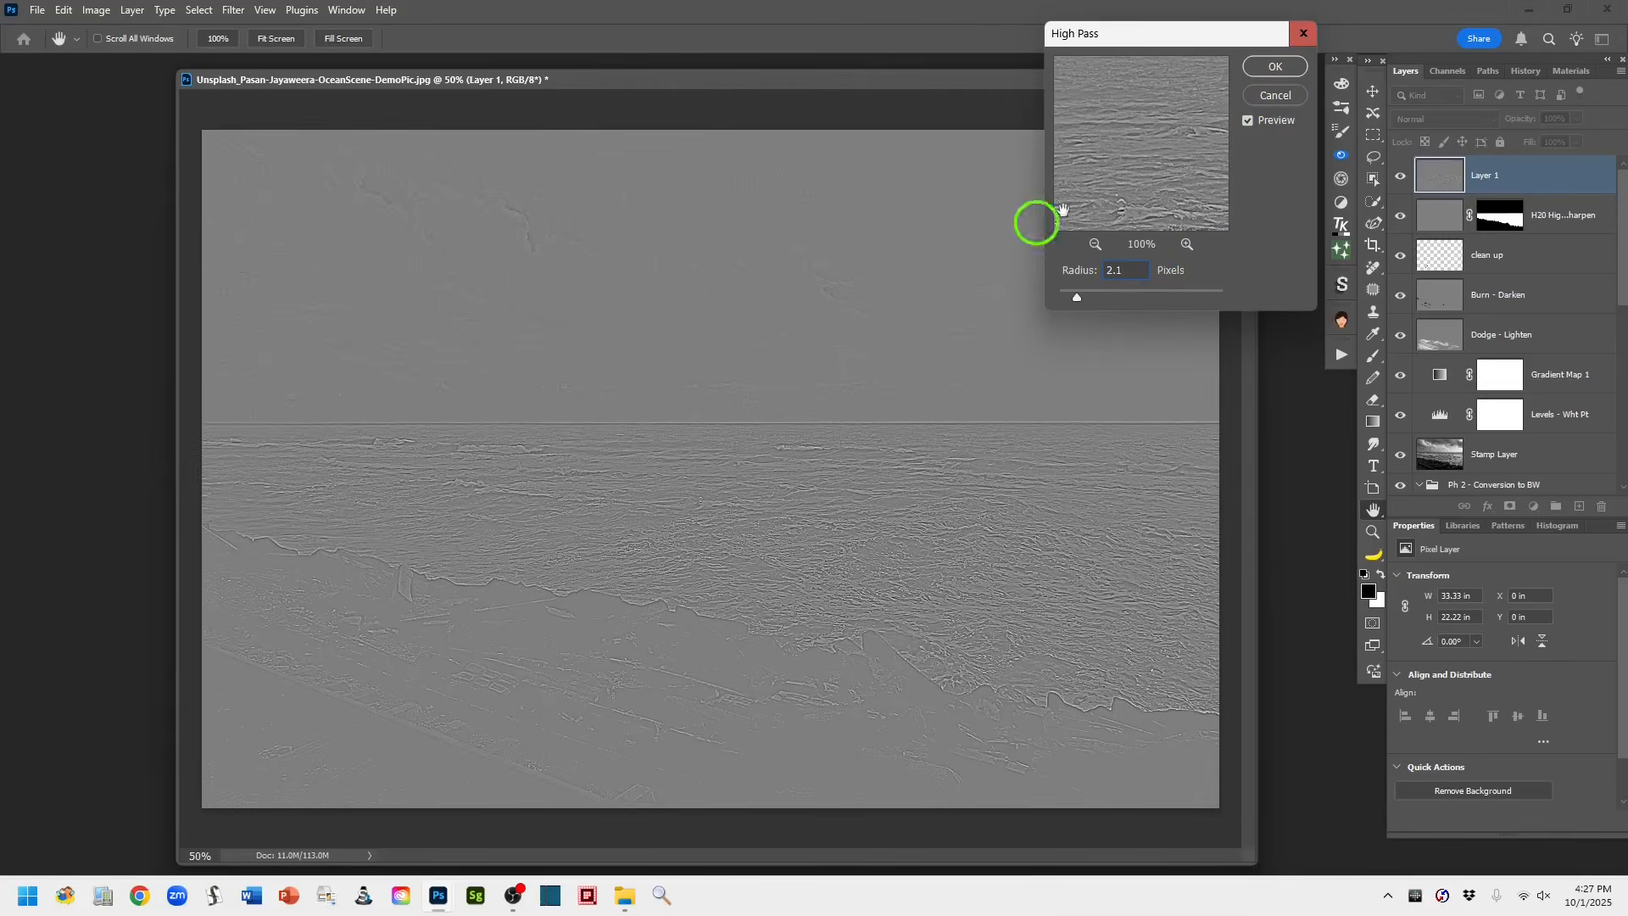
click(1270, 68)
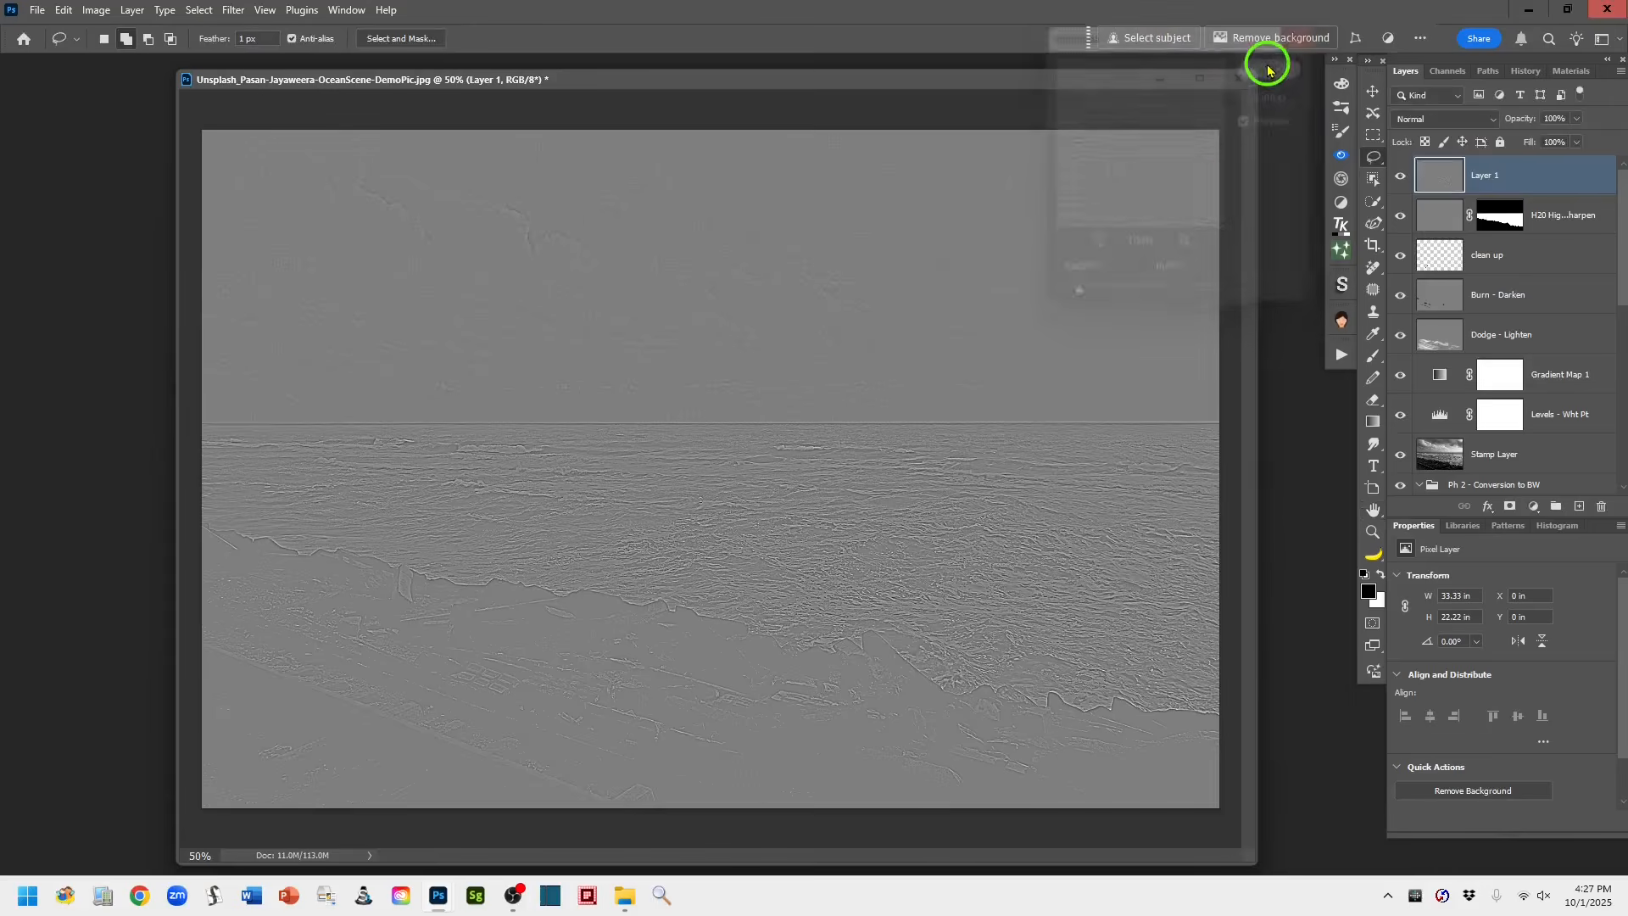
Set the new high-pass layer's blend mode to Soft Light and rename it as Hight Pass - Sky
click(1461, 122)
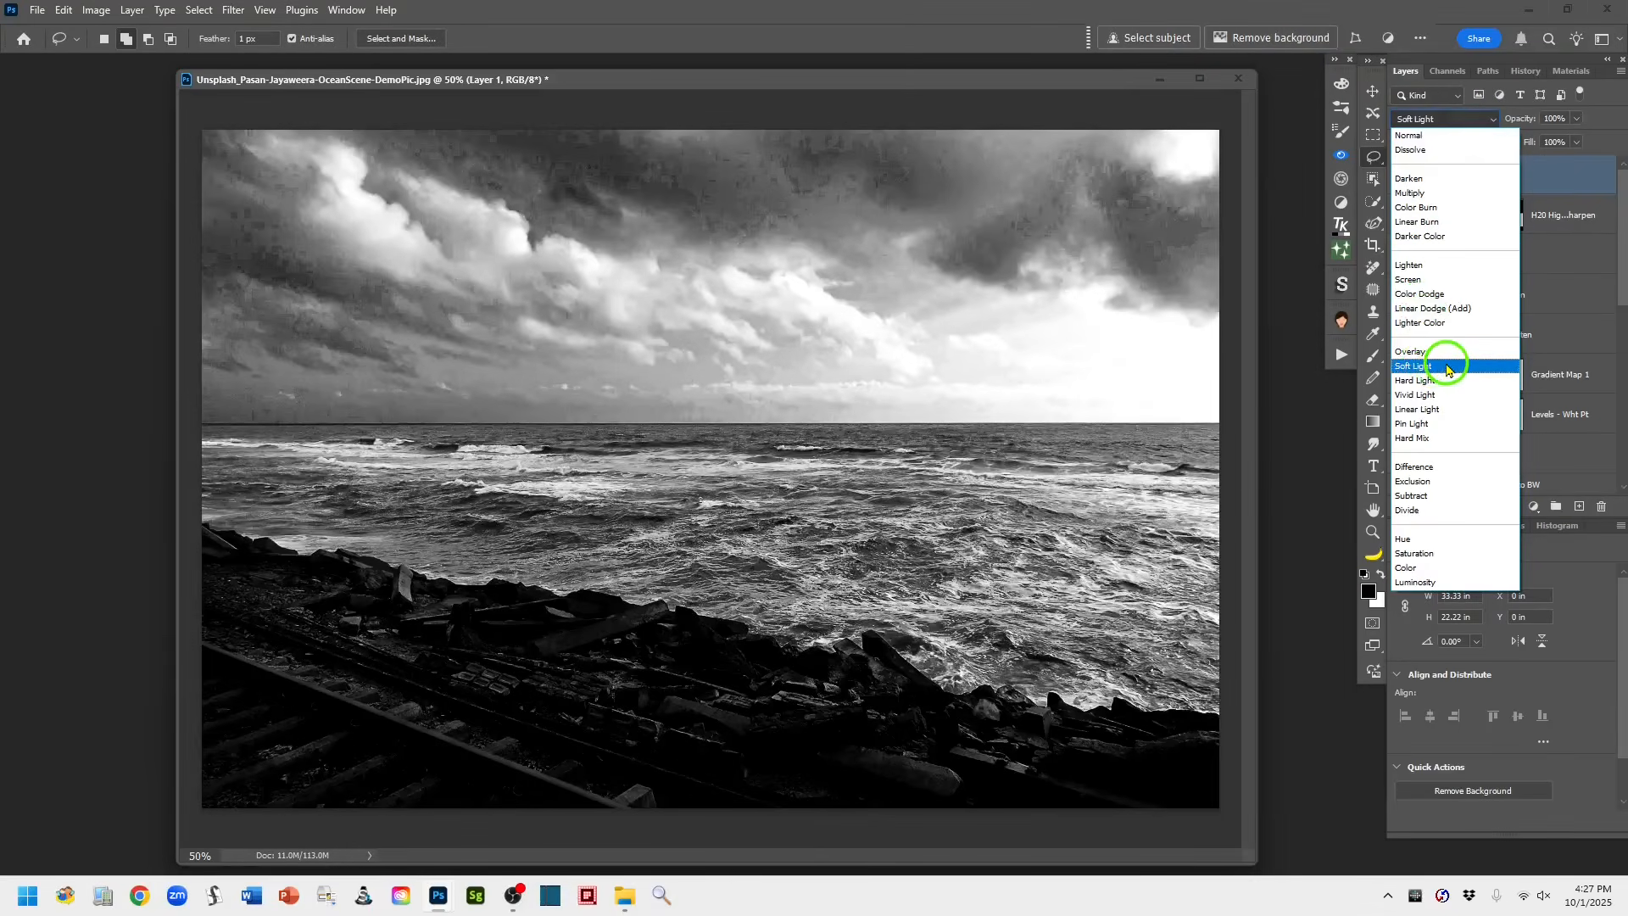
click(1447, 369)
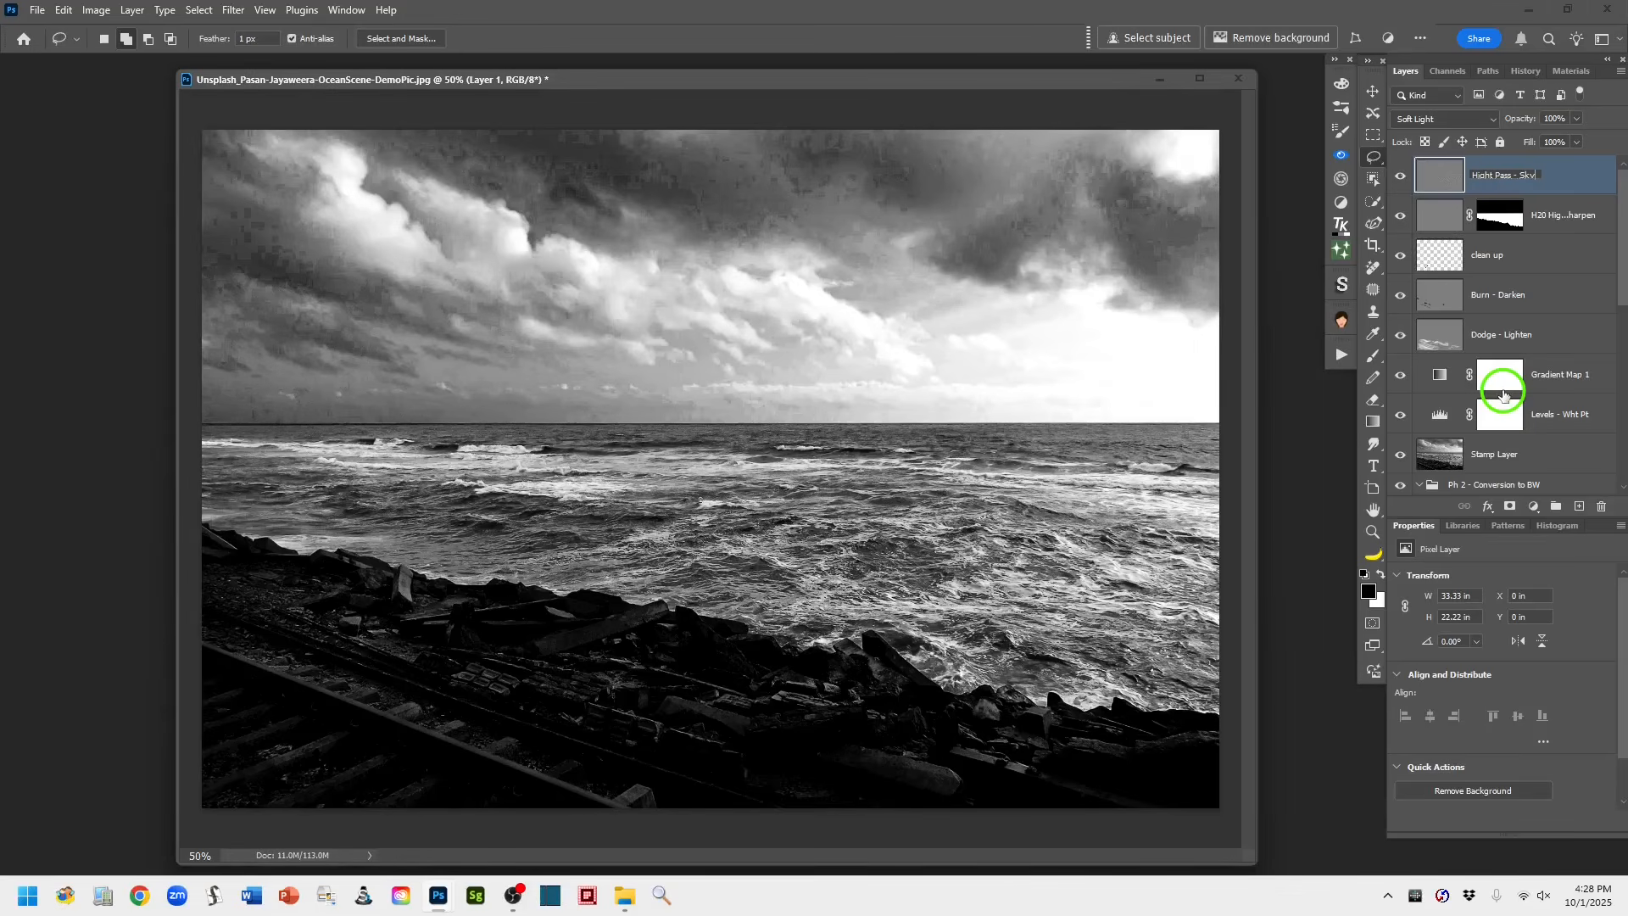
click(1428, 172)
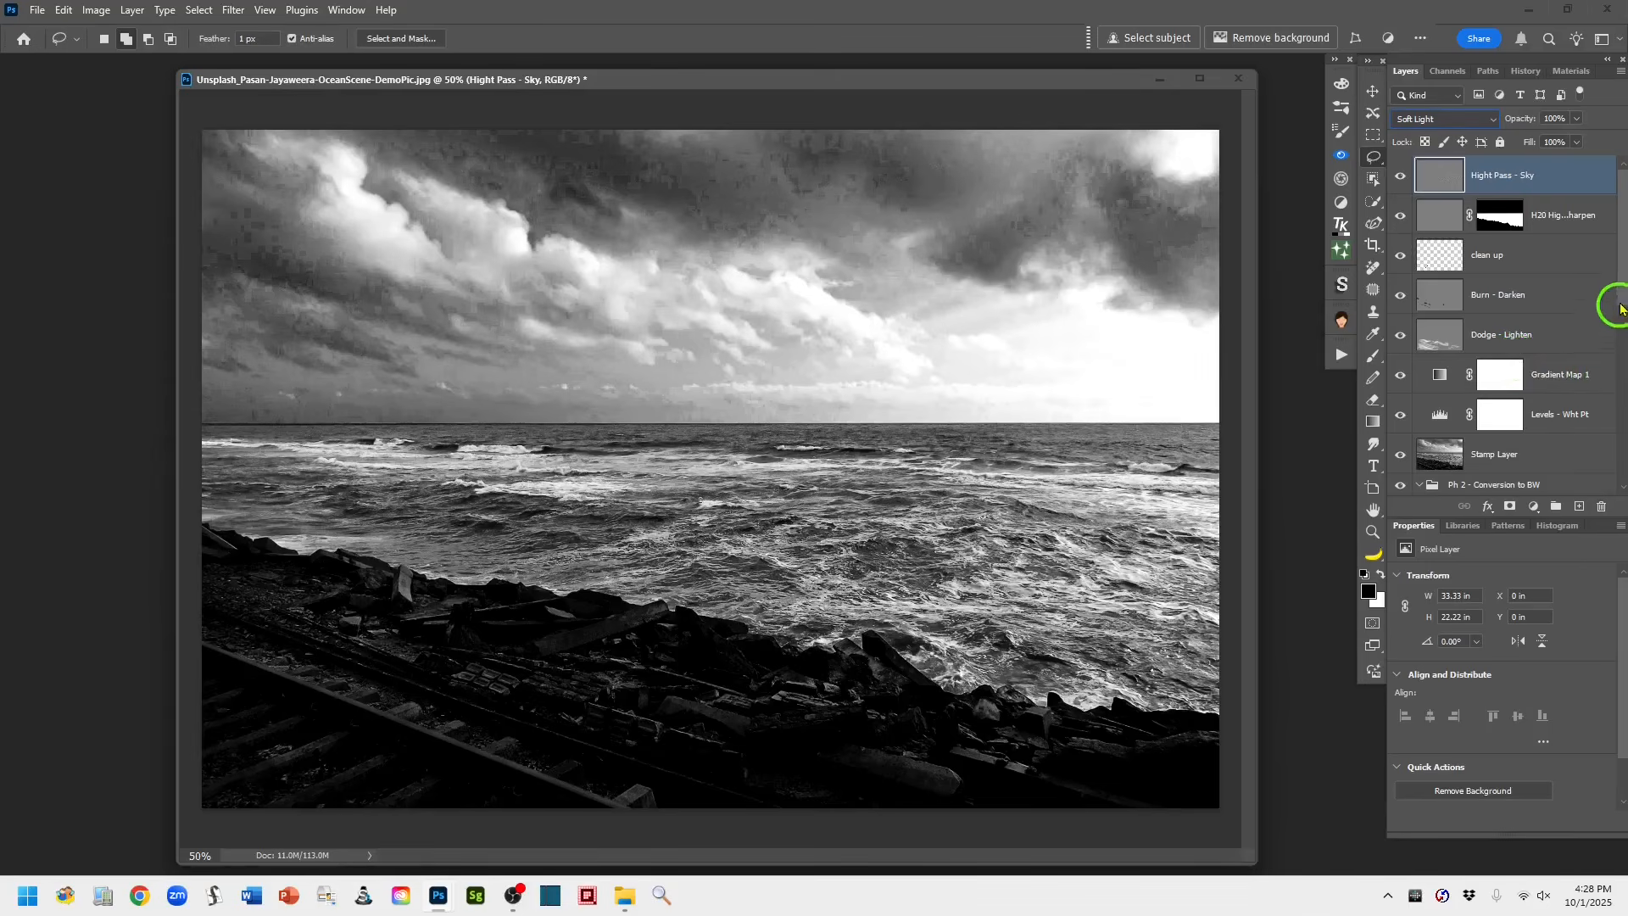
Copy the sky mask from the BW 1 Red layer onto the Hight Pass - Sky layer
drag(1620, 307, 1624, 374)
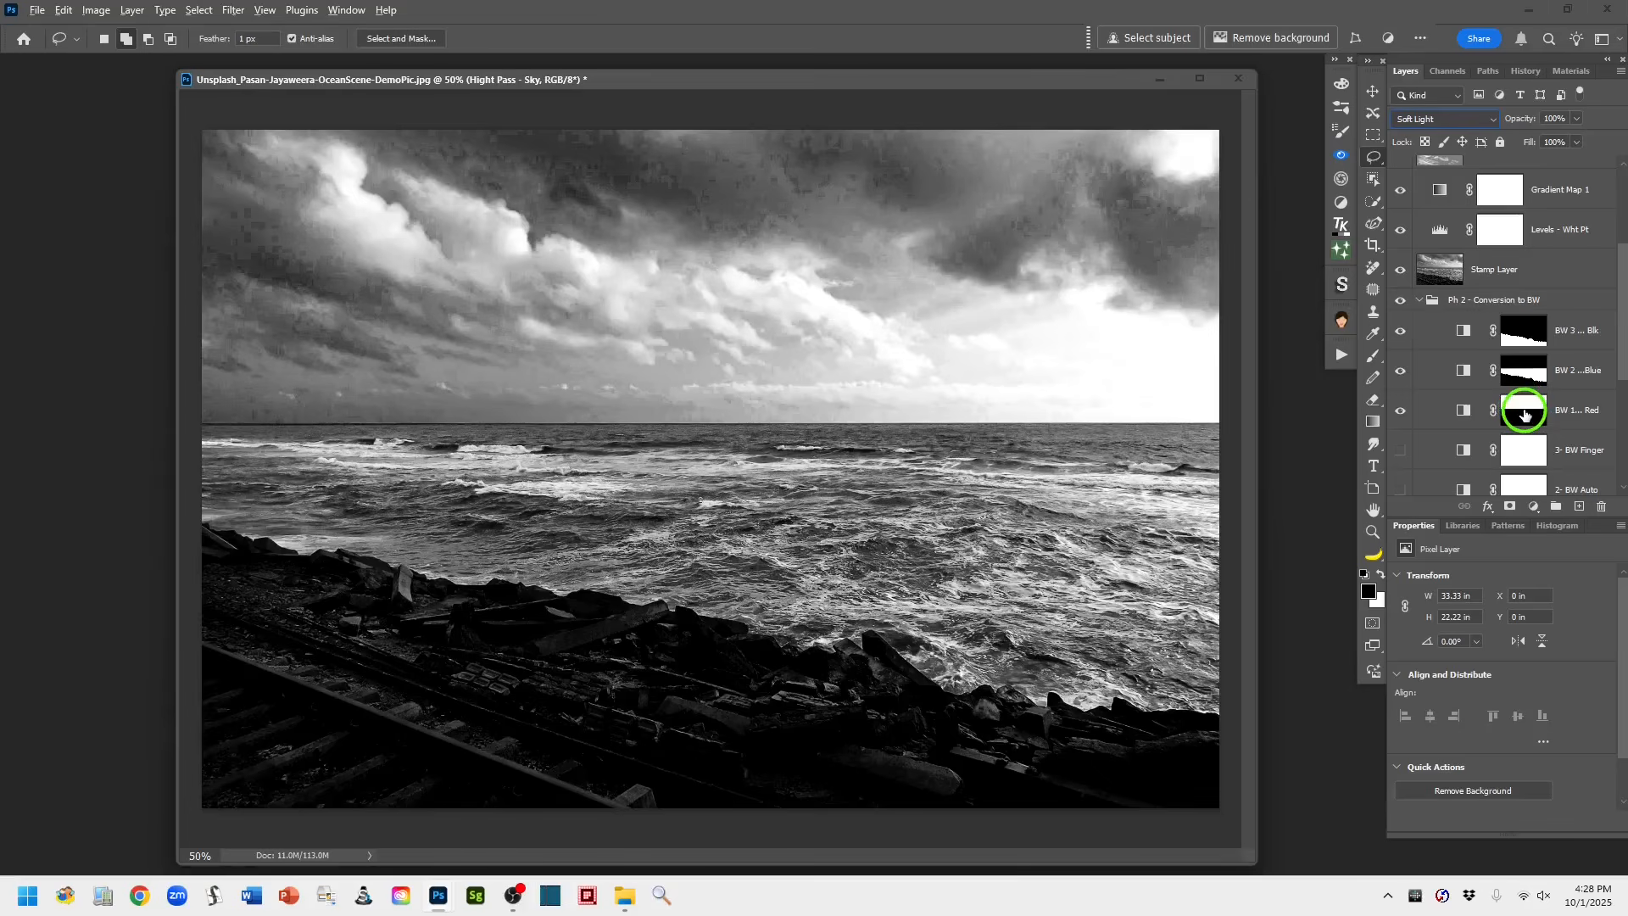
drag(1525, 415, 1510, 181)
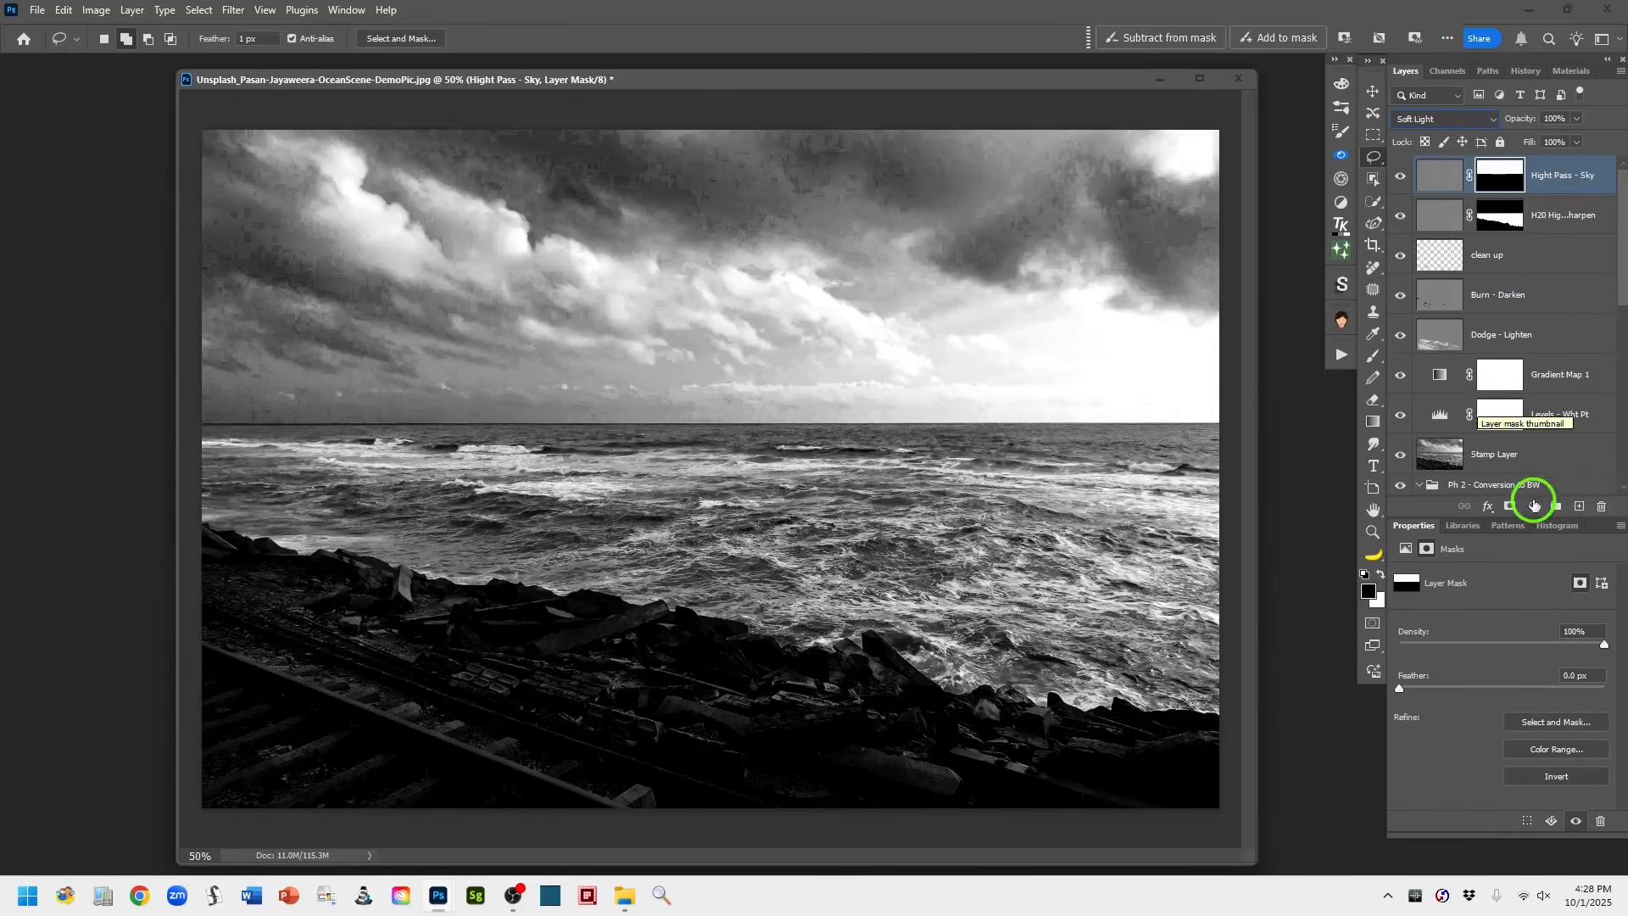
Stamp all visible layers into a new layer above Hight Pass - Sky and name it stamp layer
click(1579, 507)
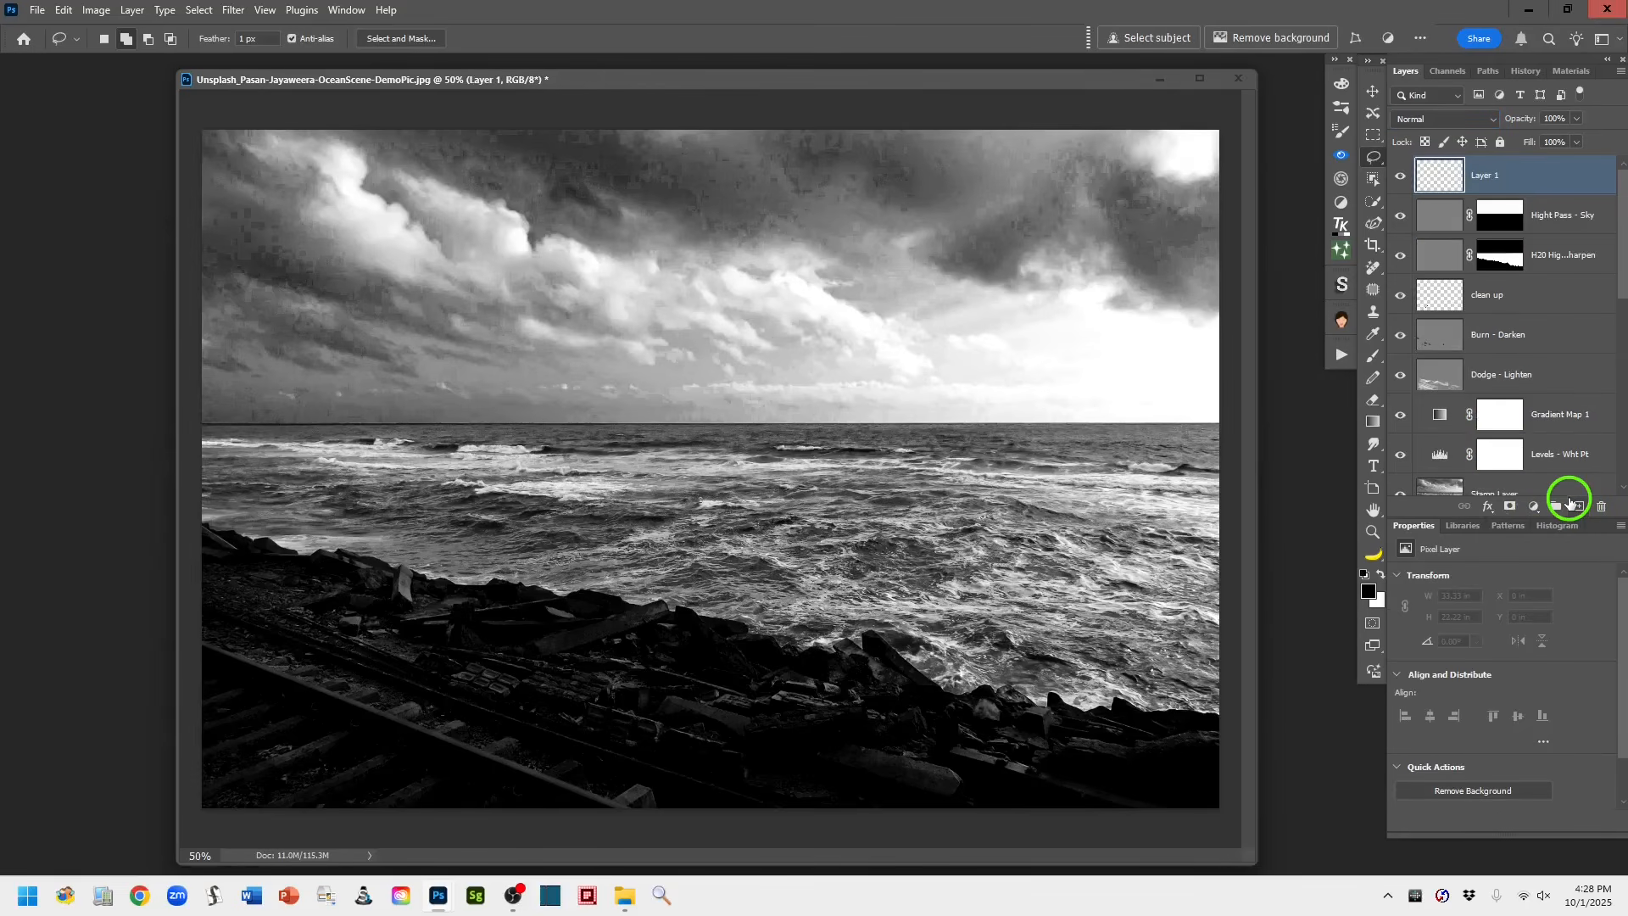
key(ctrl+shift+alt+e)
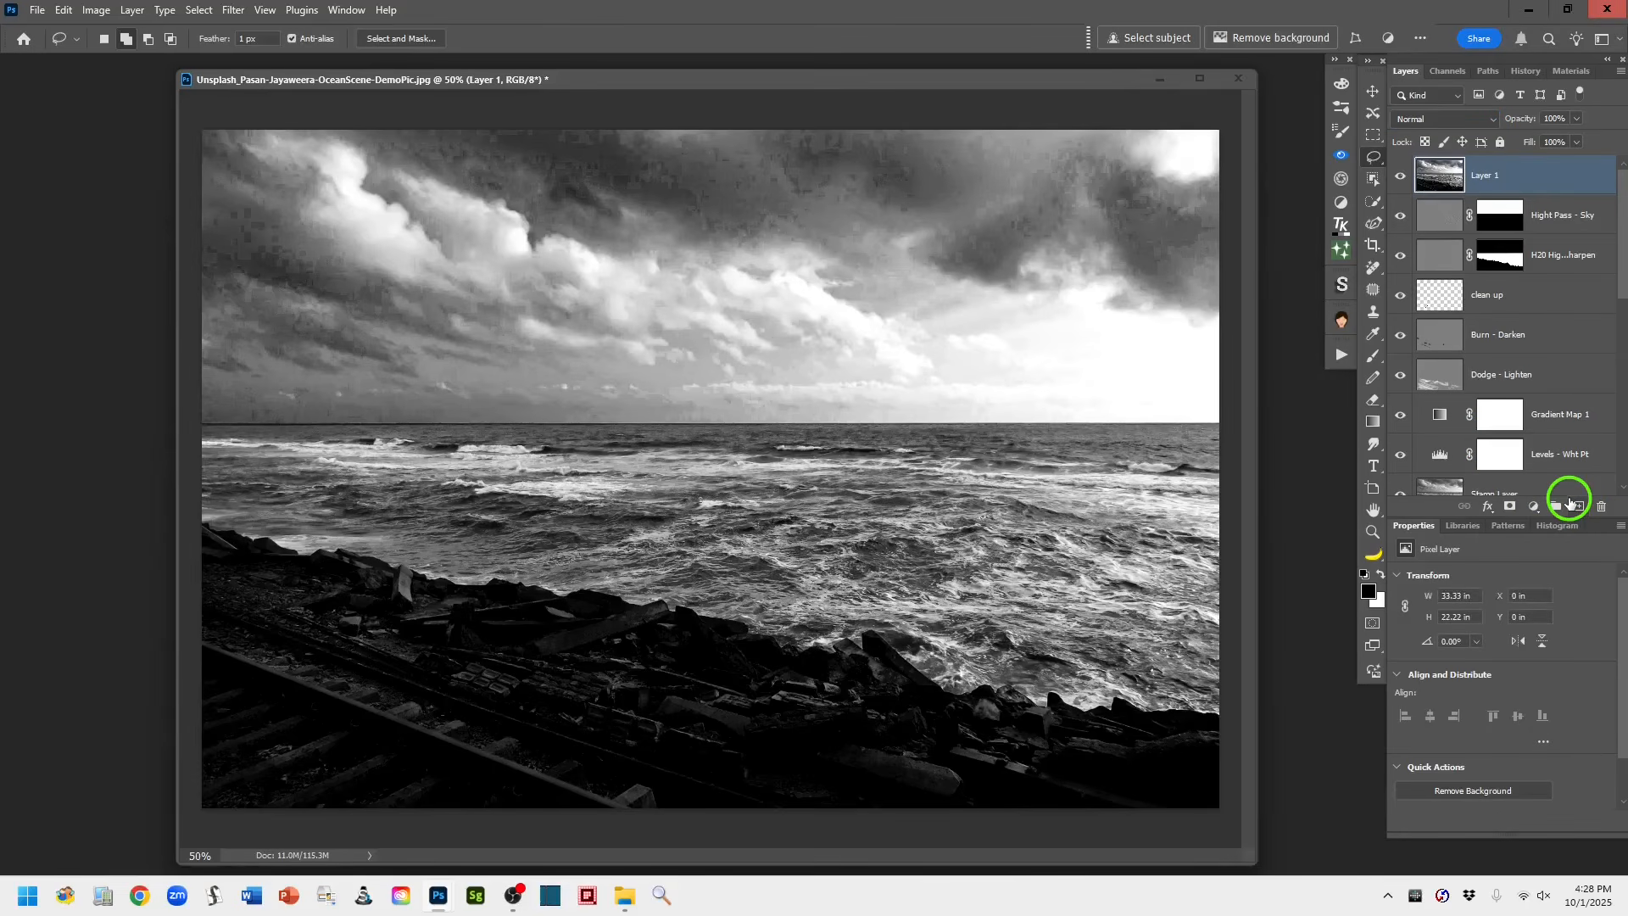
double_click(1480, 176)
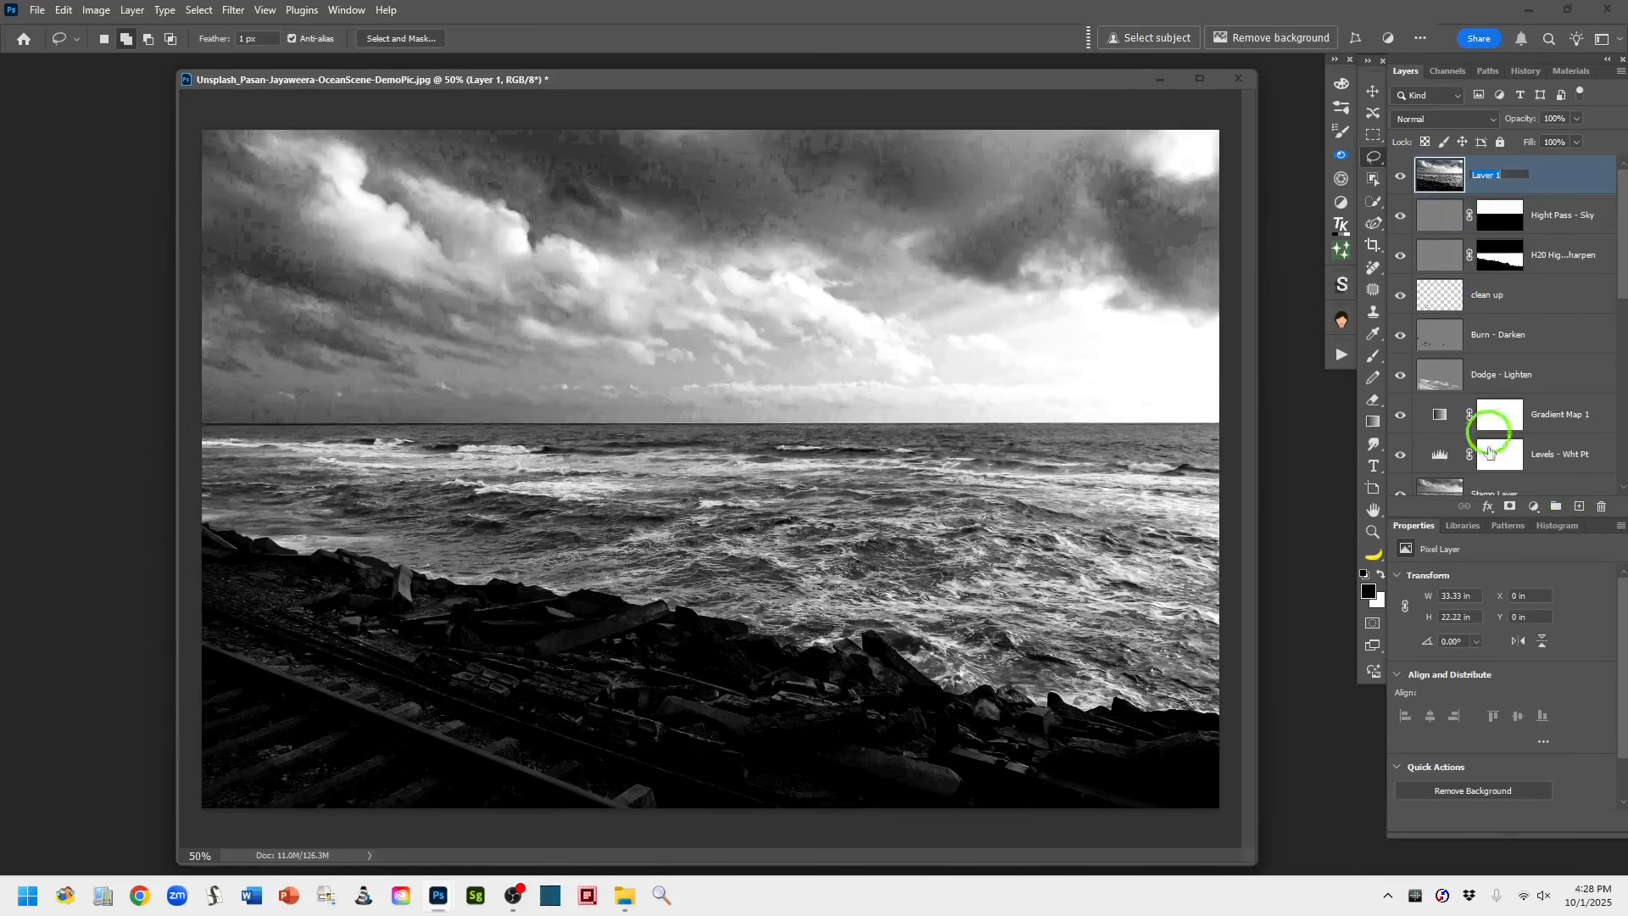
text(stamp l)
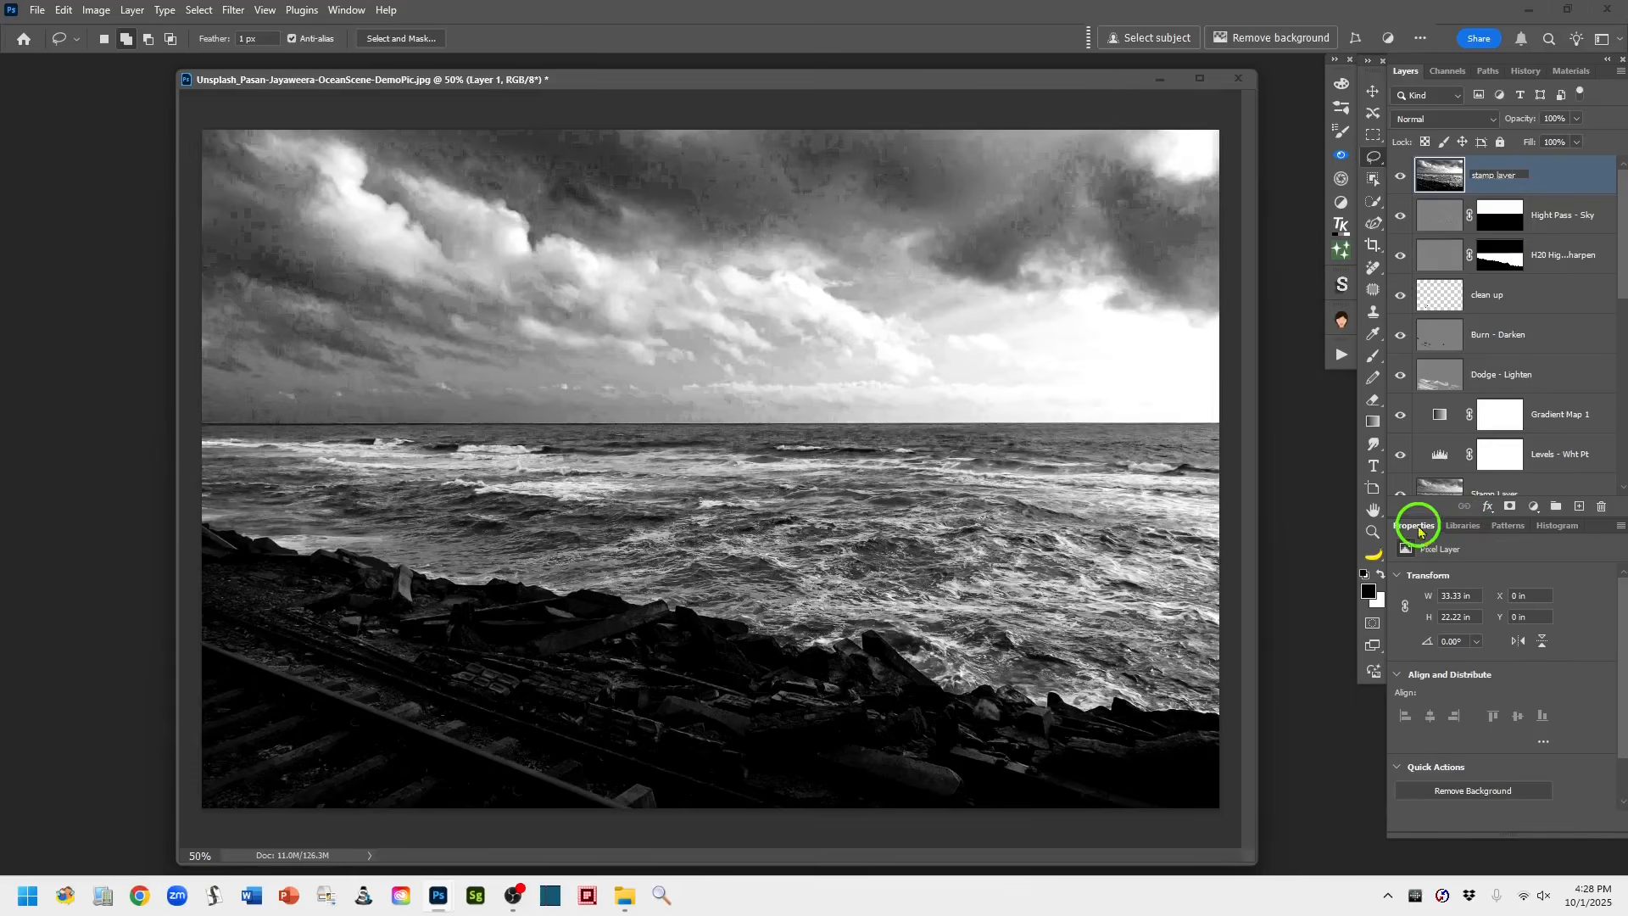
click(1544, 172)
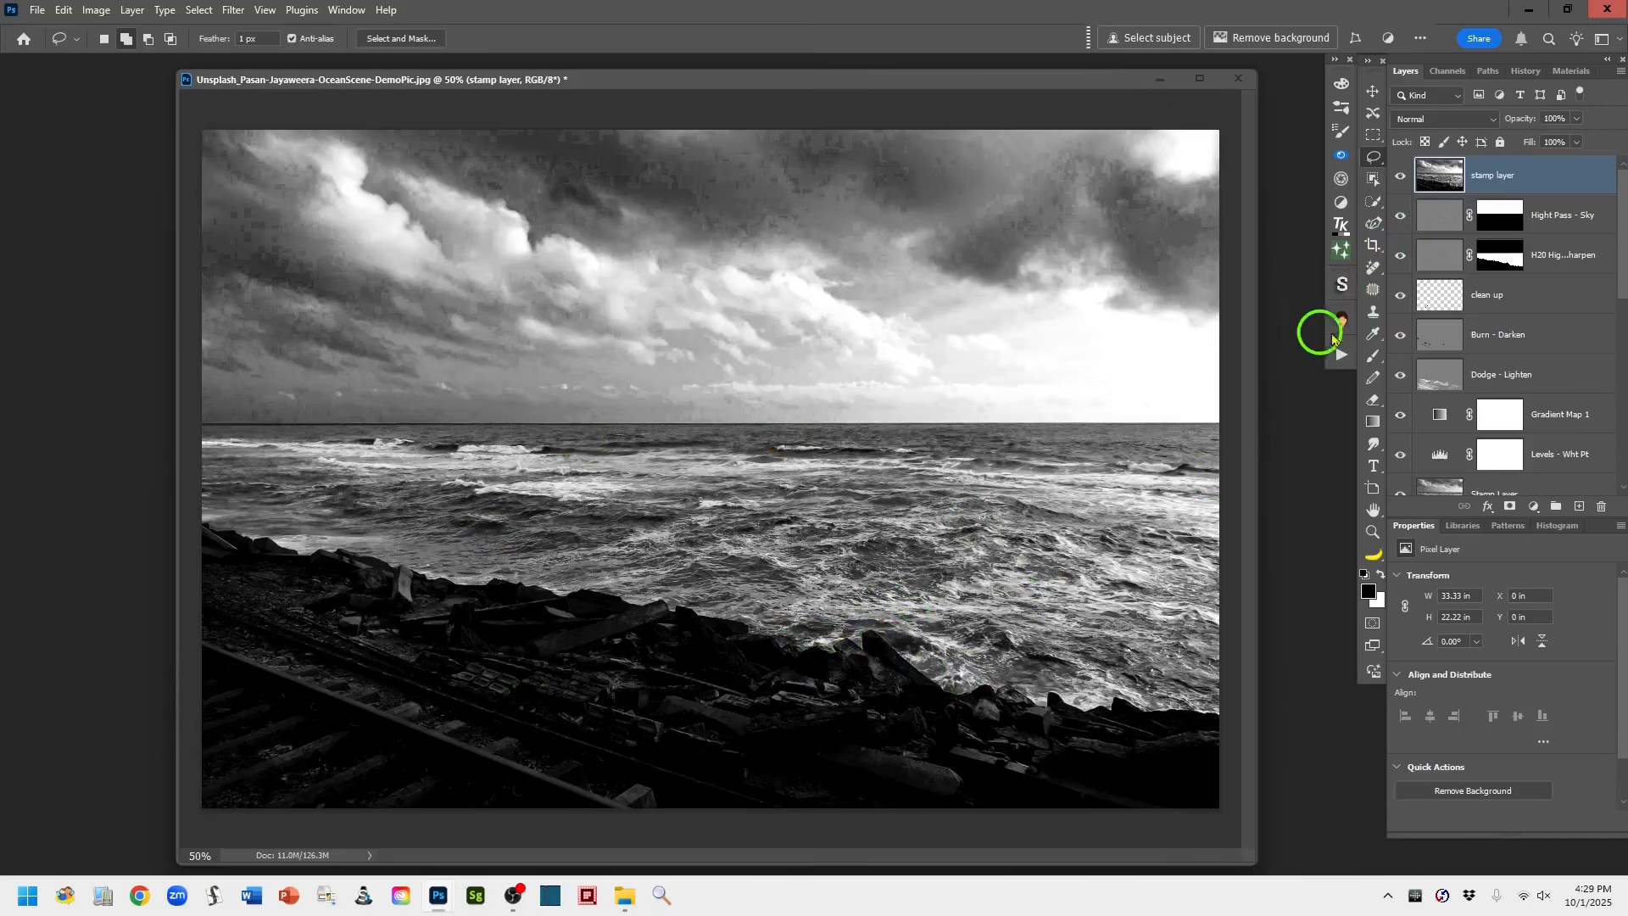
Add a Brightness/Contrast adjustment layer above the stamp layer with brightness 5 and contrast 1
click(1535, 507)
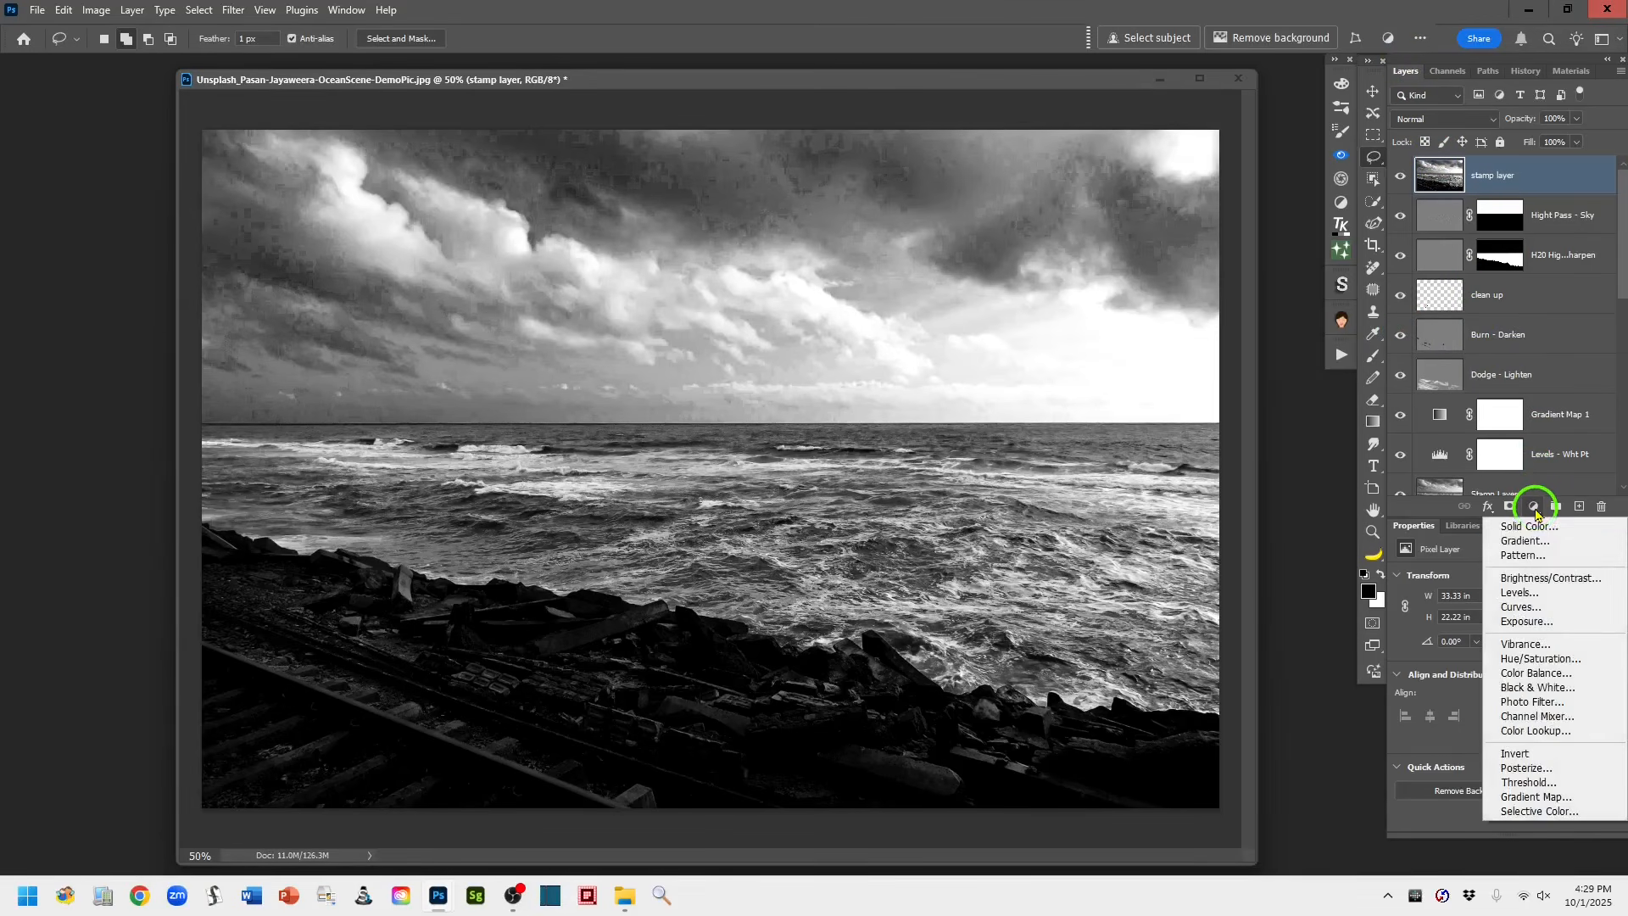
click(1570, 585)
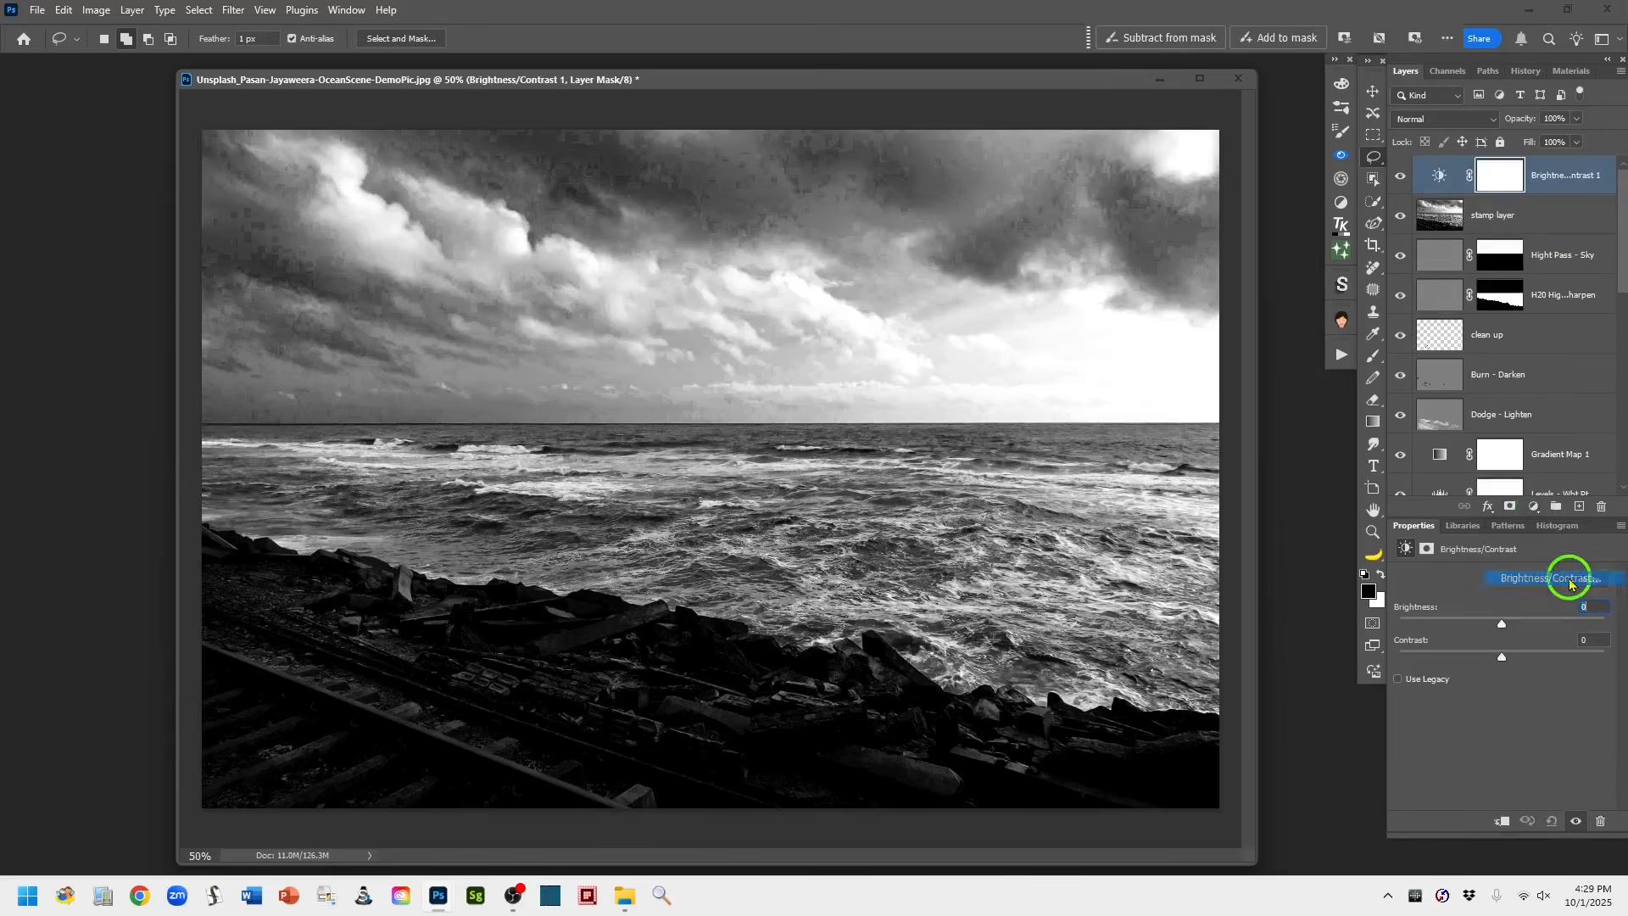
click(1437, 178)
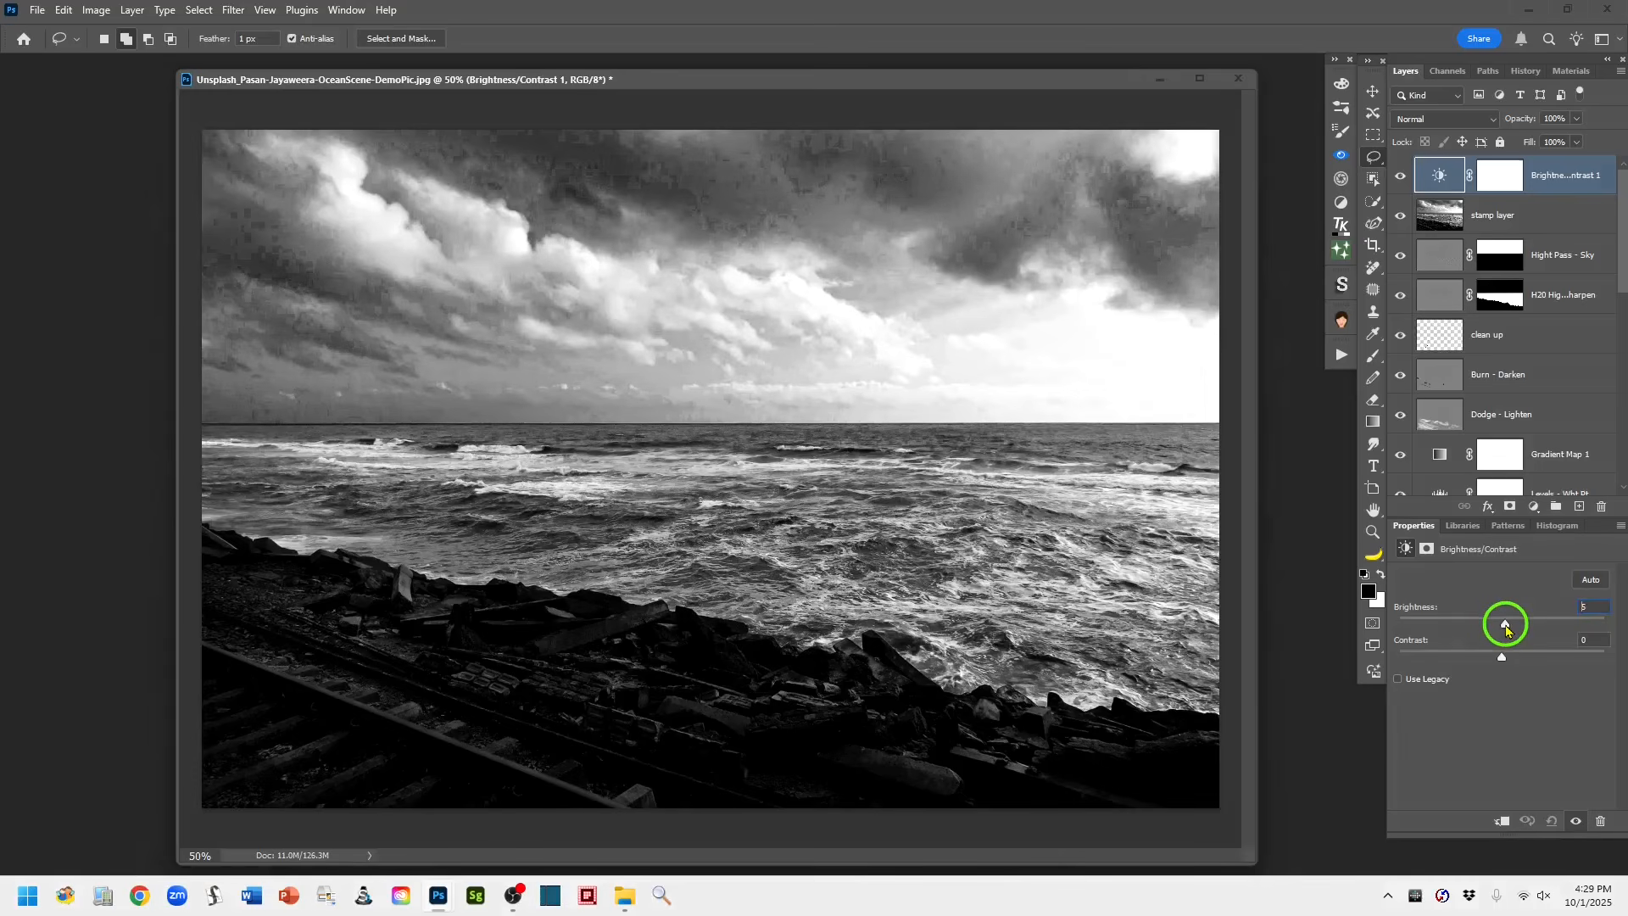
drag(1504, 625, 1505, 624)
Compare the image with and without the Brightness/Contrast adjustment, and review the layer stack down to the Background
click(1401, 176)
click(1401, 178)
drag(1623, 278, 1623, 474)
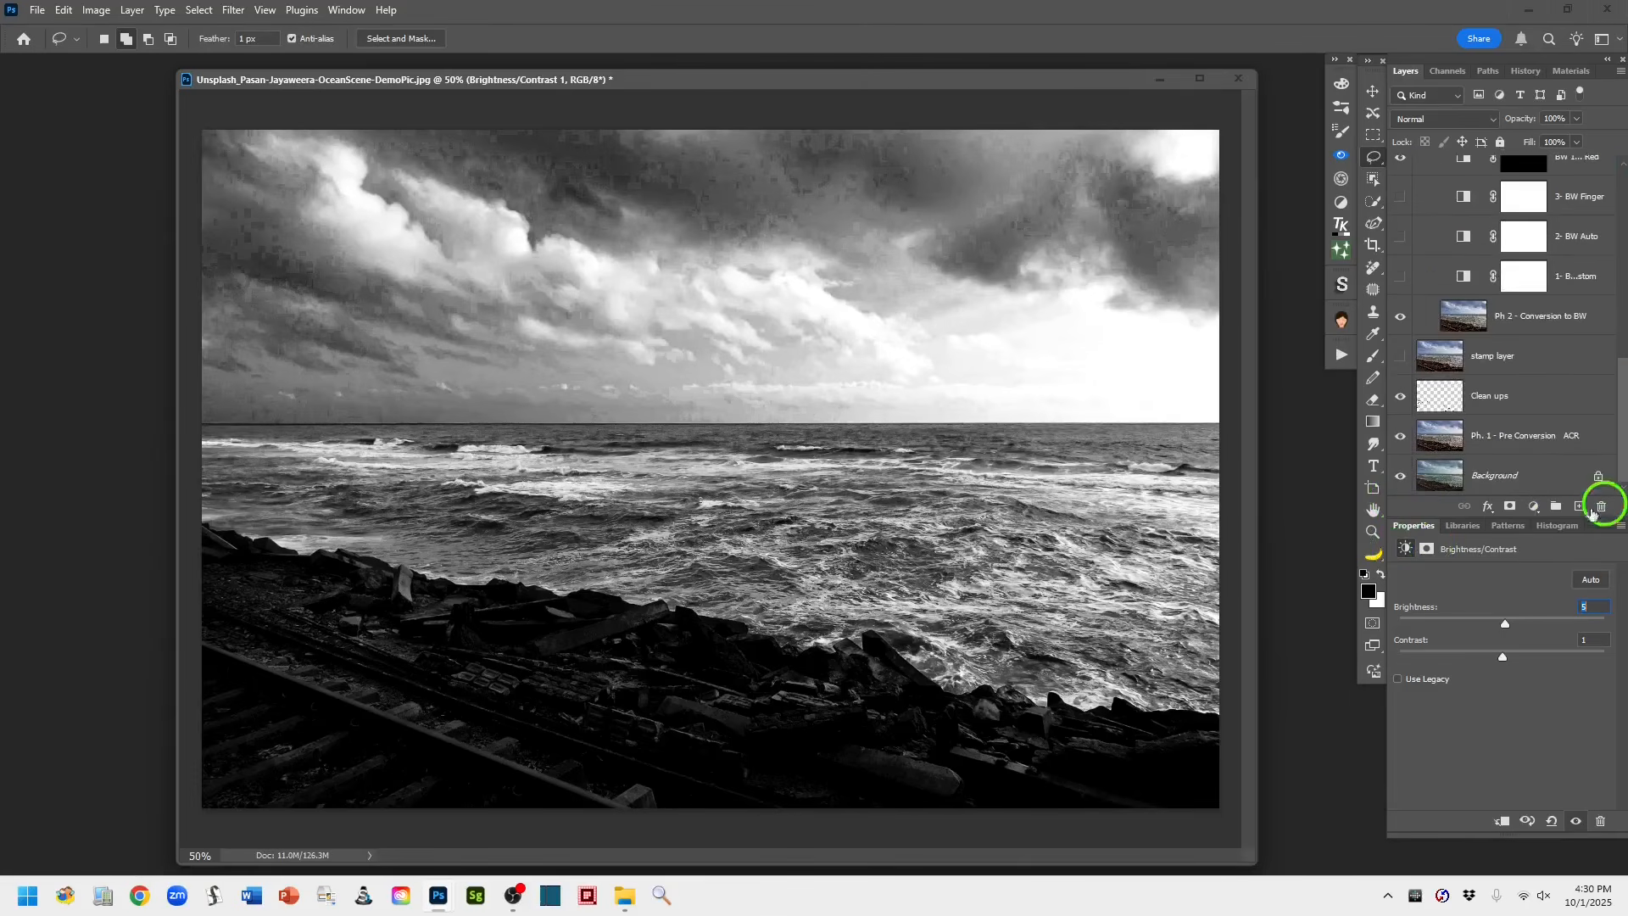
Compare the black and white result with the original Background layer, and review the layer stack back up to Brightness/Contrast 1
alt+click(1401, 477)
alt+click(1400, 478)
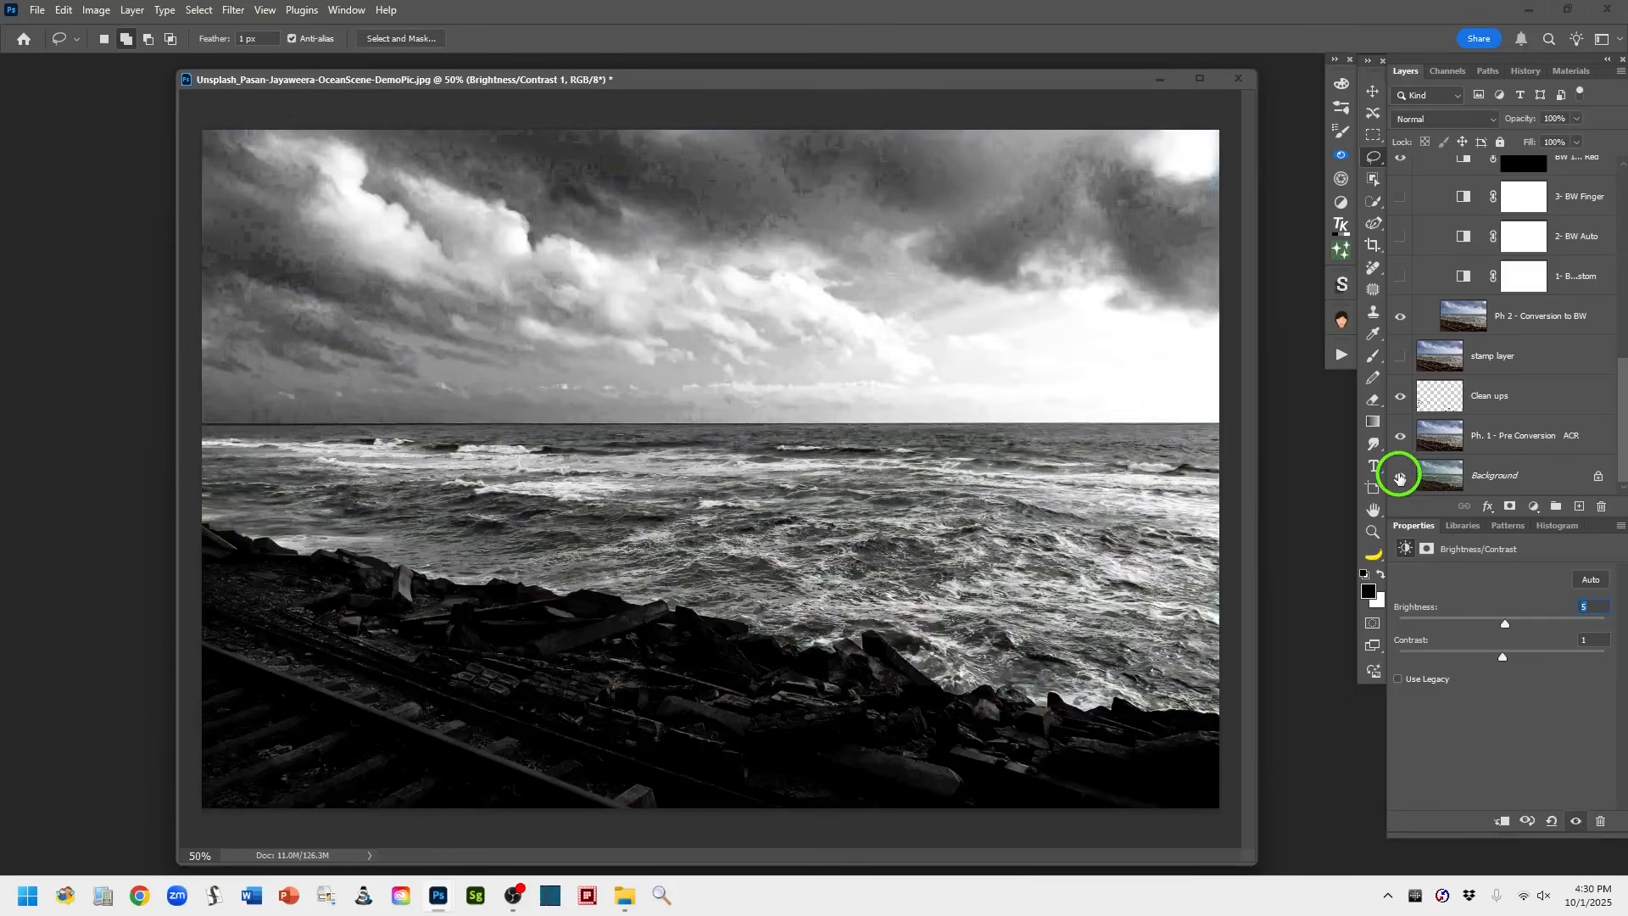
alt+click(1400, 477)
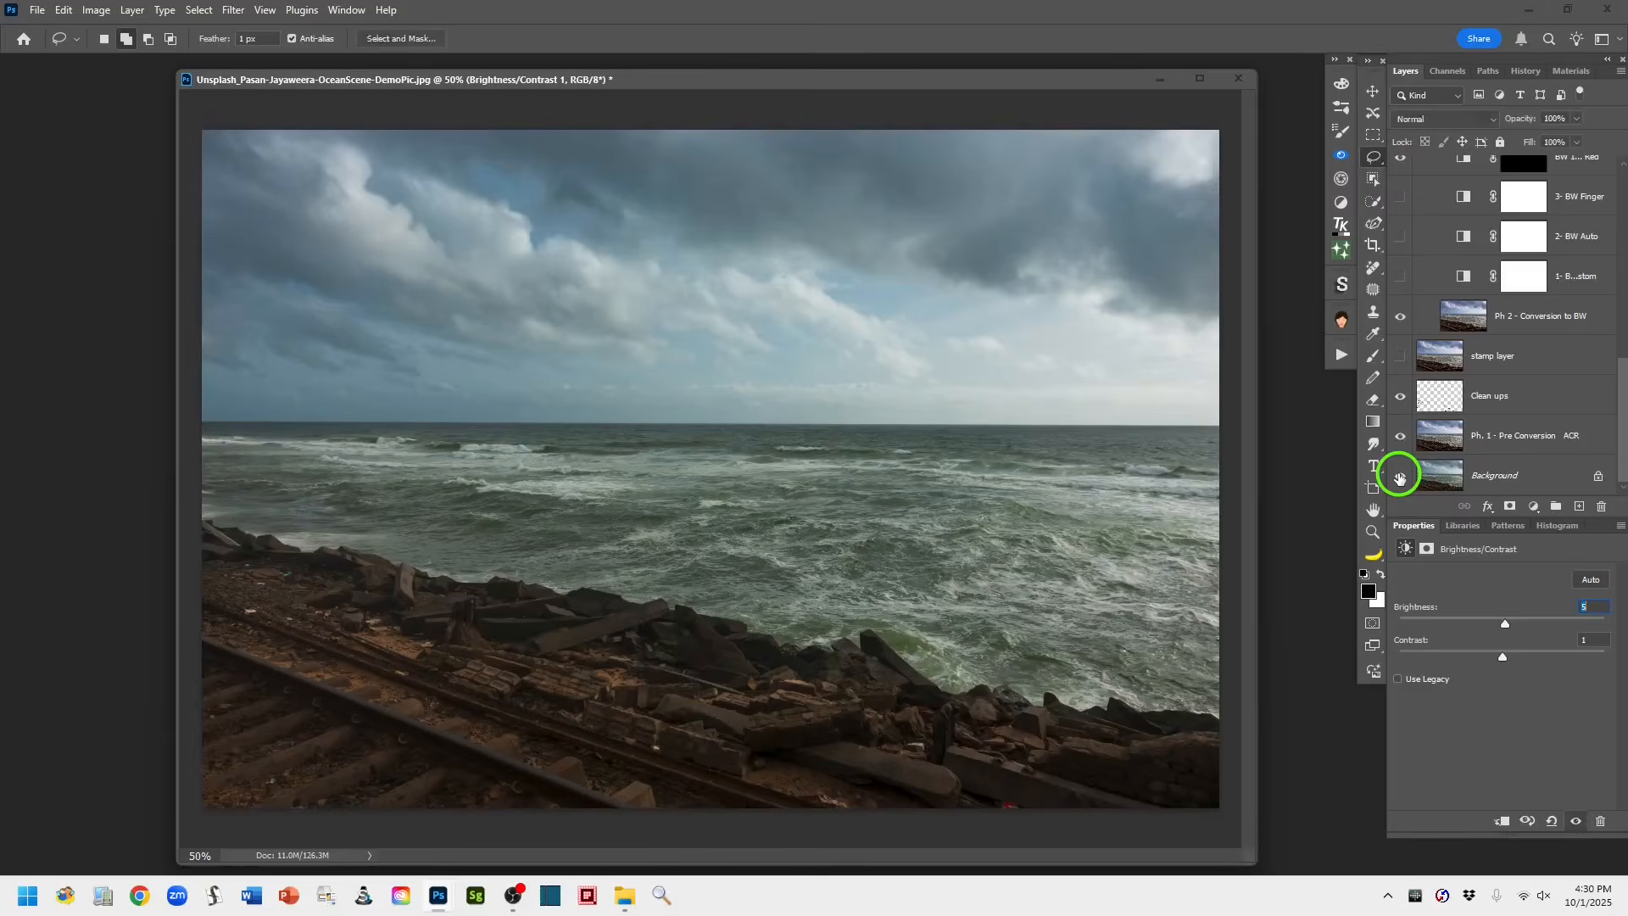
alt+click(1401, 477)
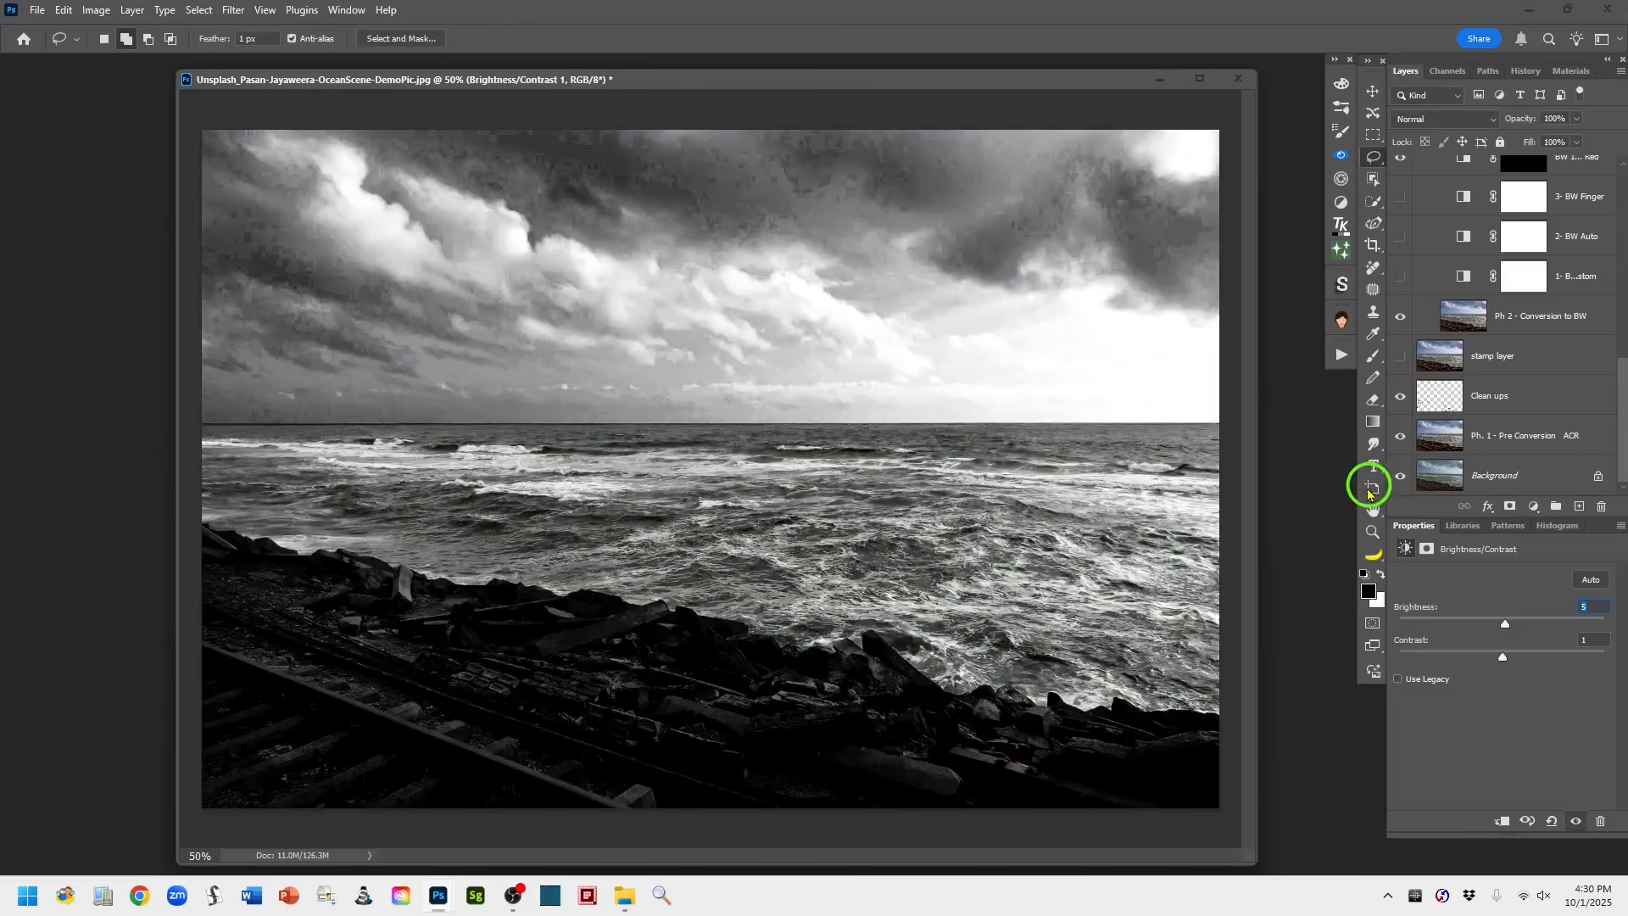
drag(1621, 462, 1621, 188)
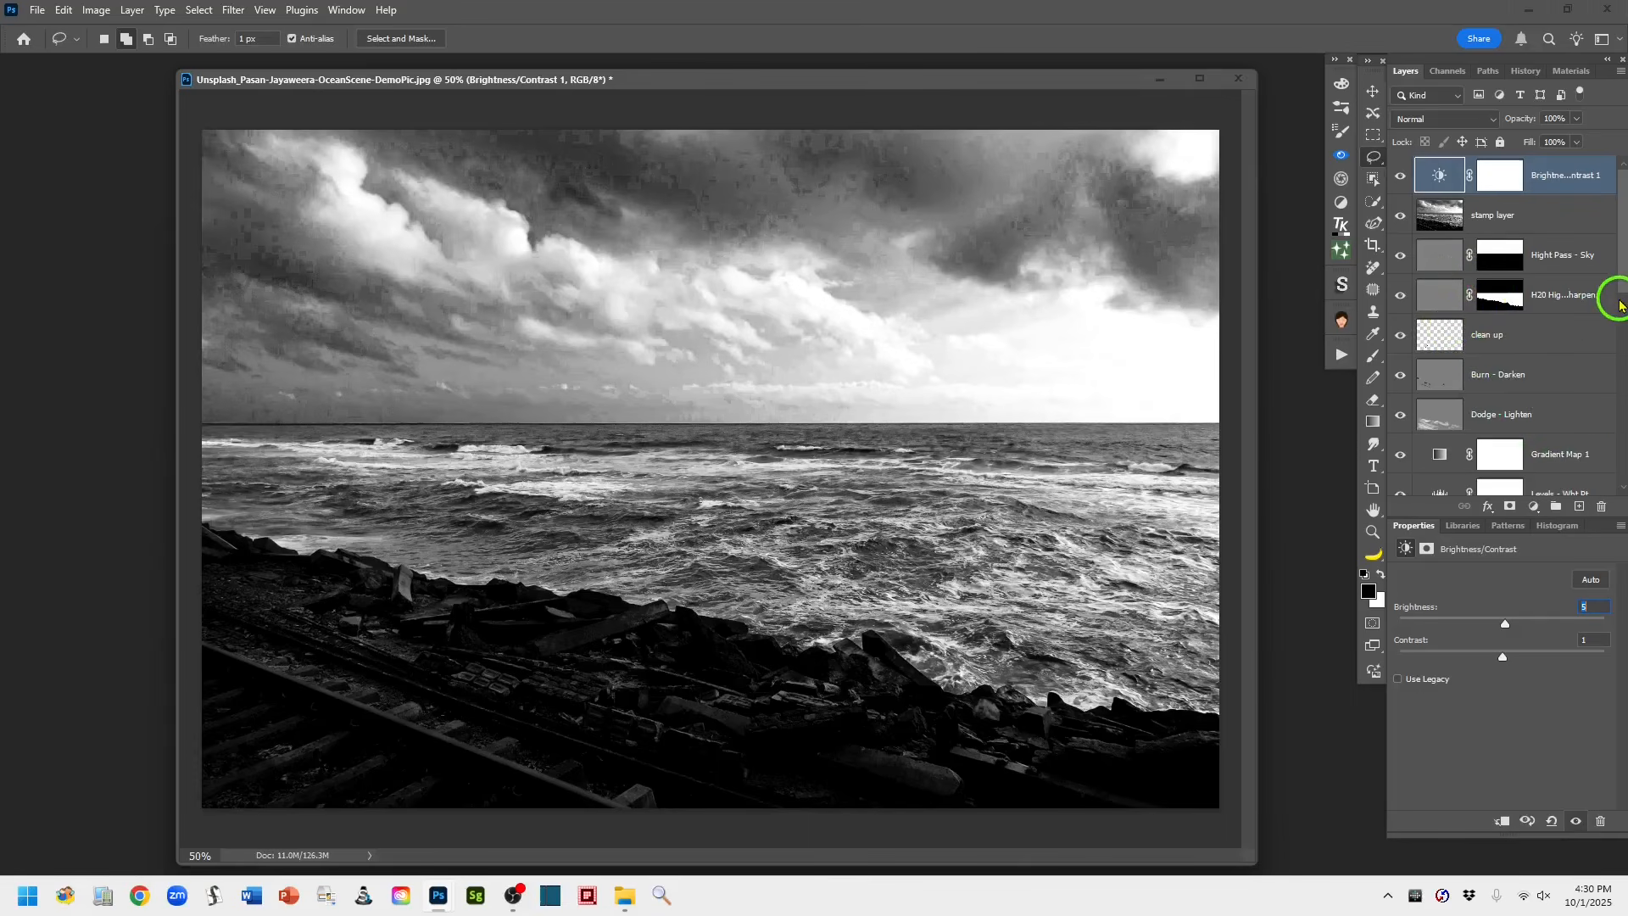
drag(1625, 280, 1614, 302)
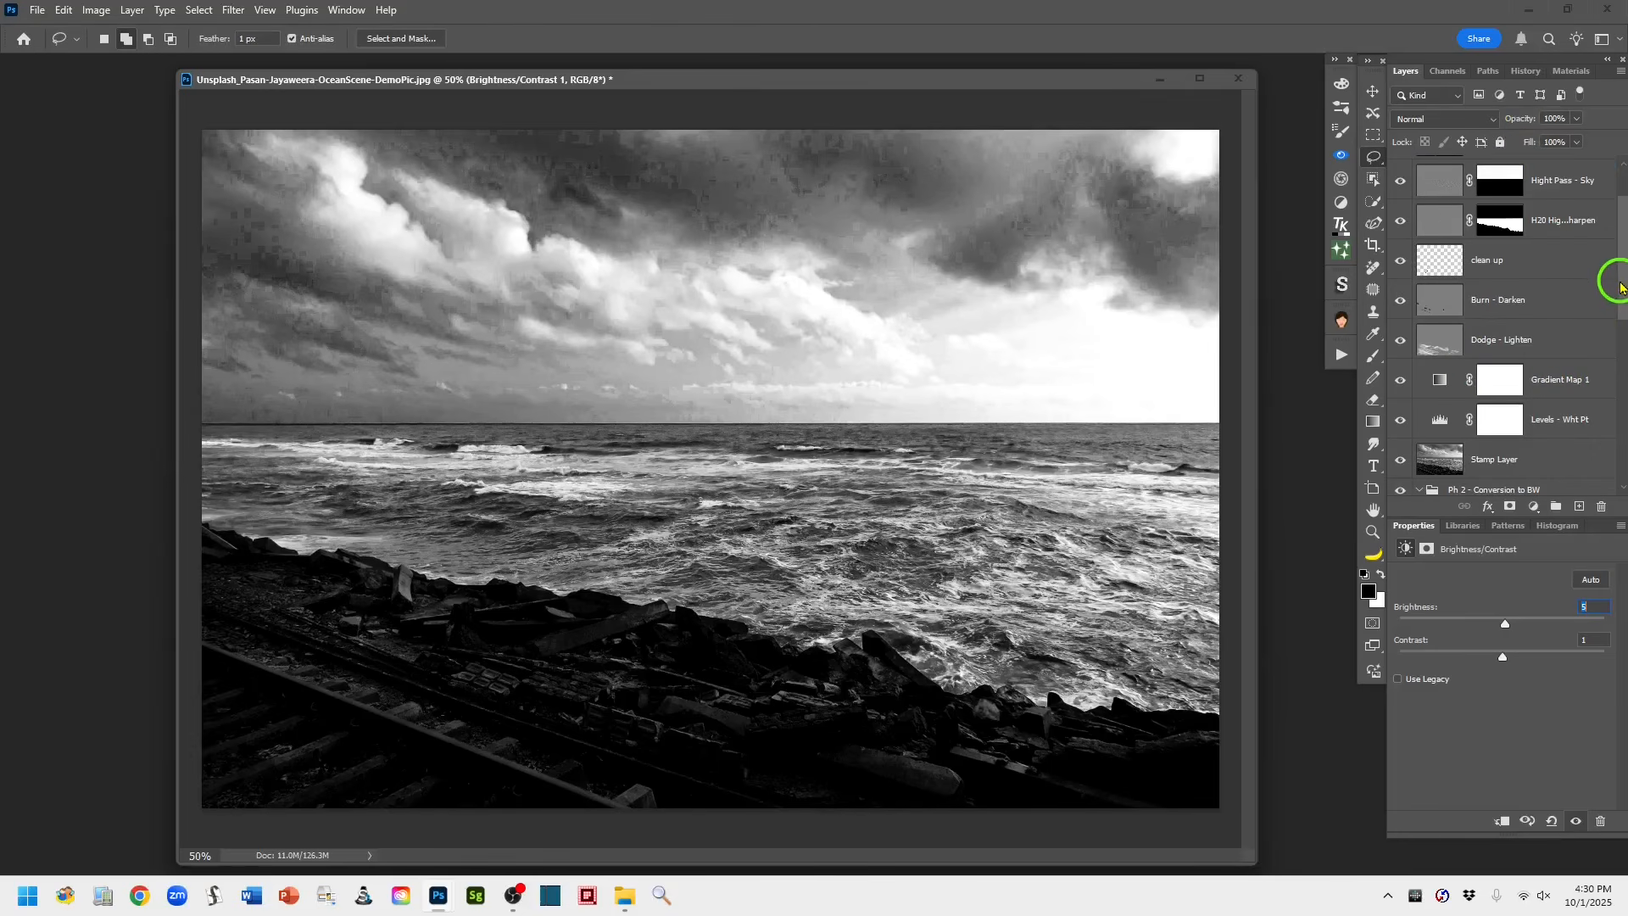
drag(1621, 287, 1616, 190)
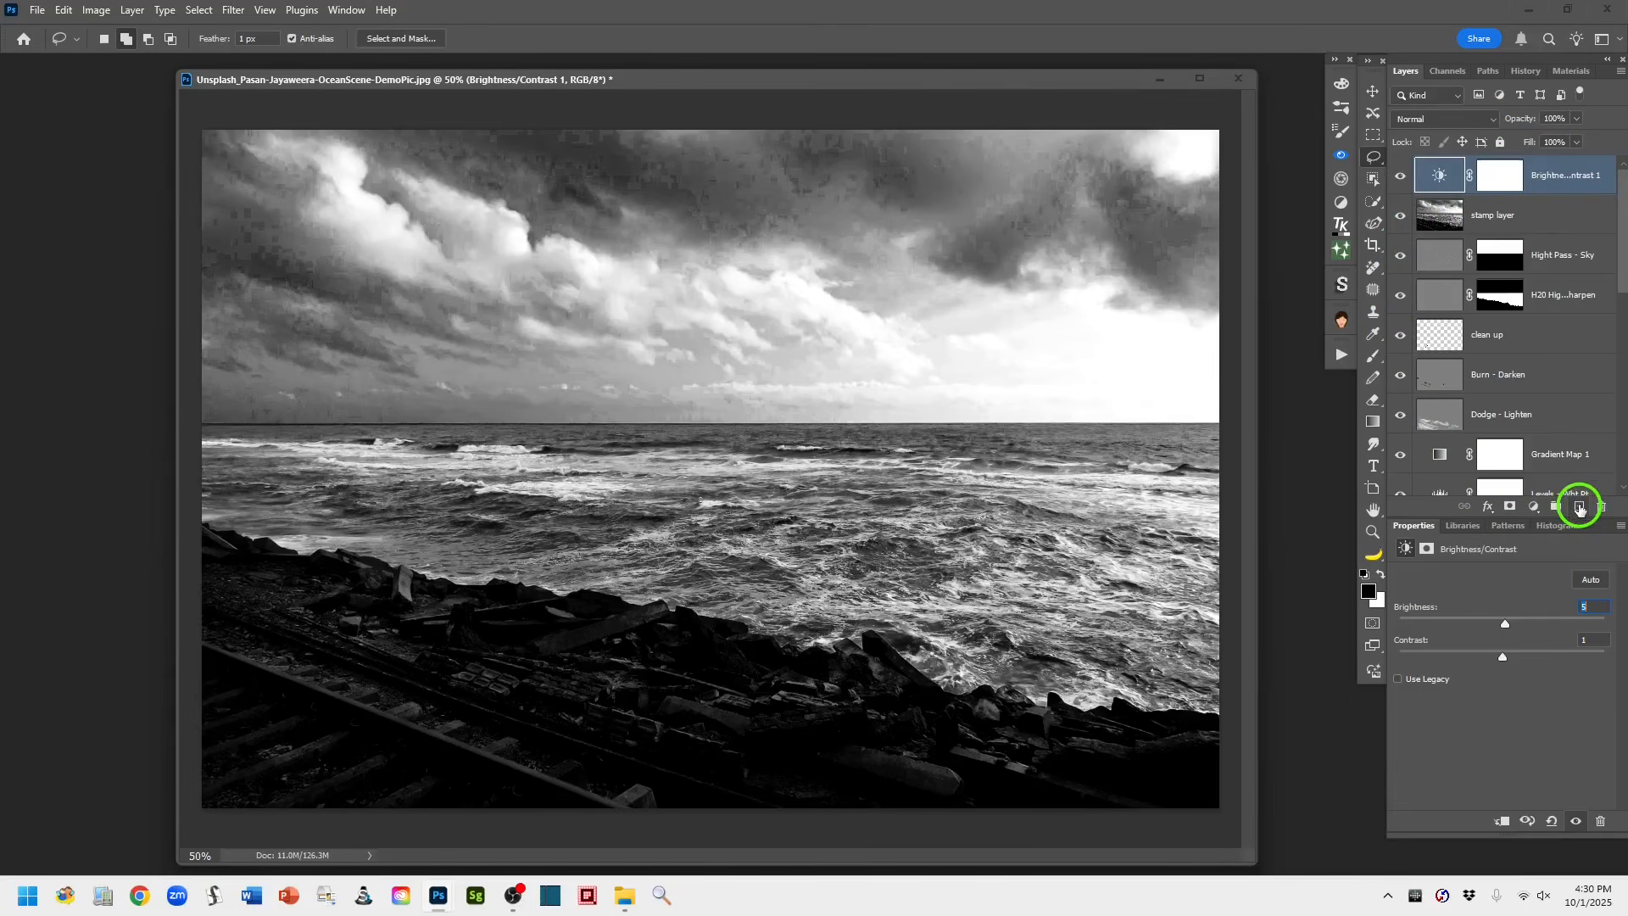
Stamp all visible layers into a new top layer and copy the Hight Pass - Sky mask onto it
click(1580, 507)
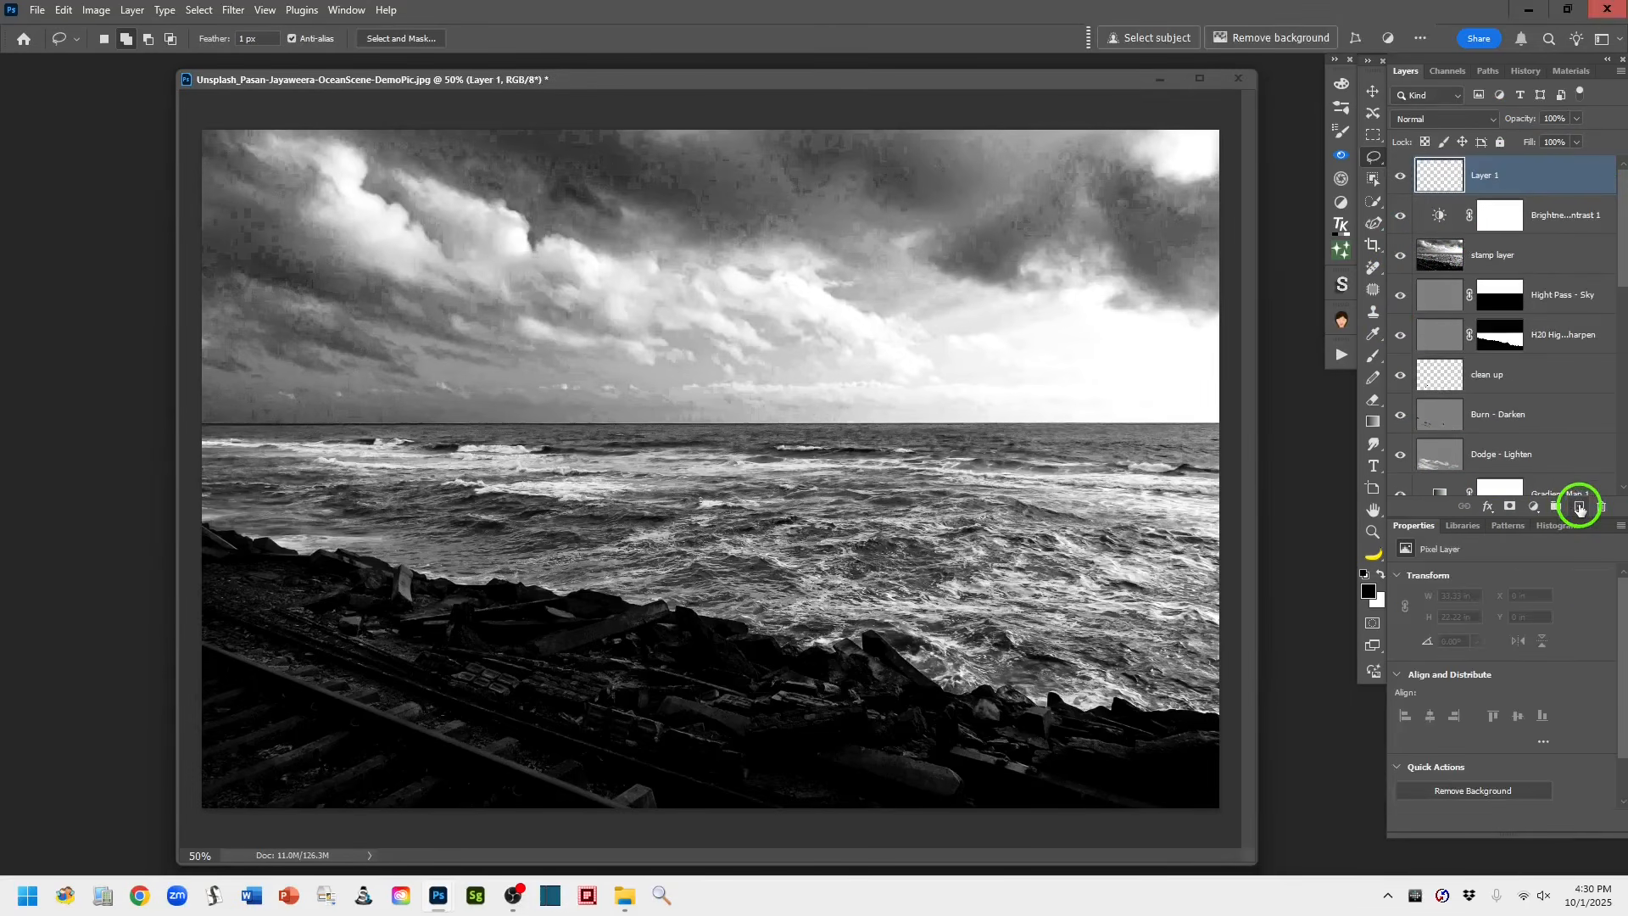
key(ctrl+shift+alt+e)
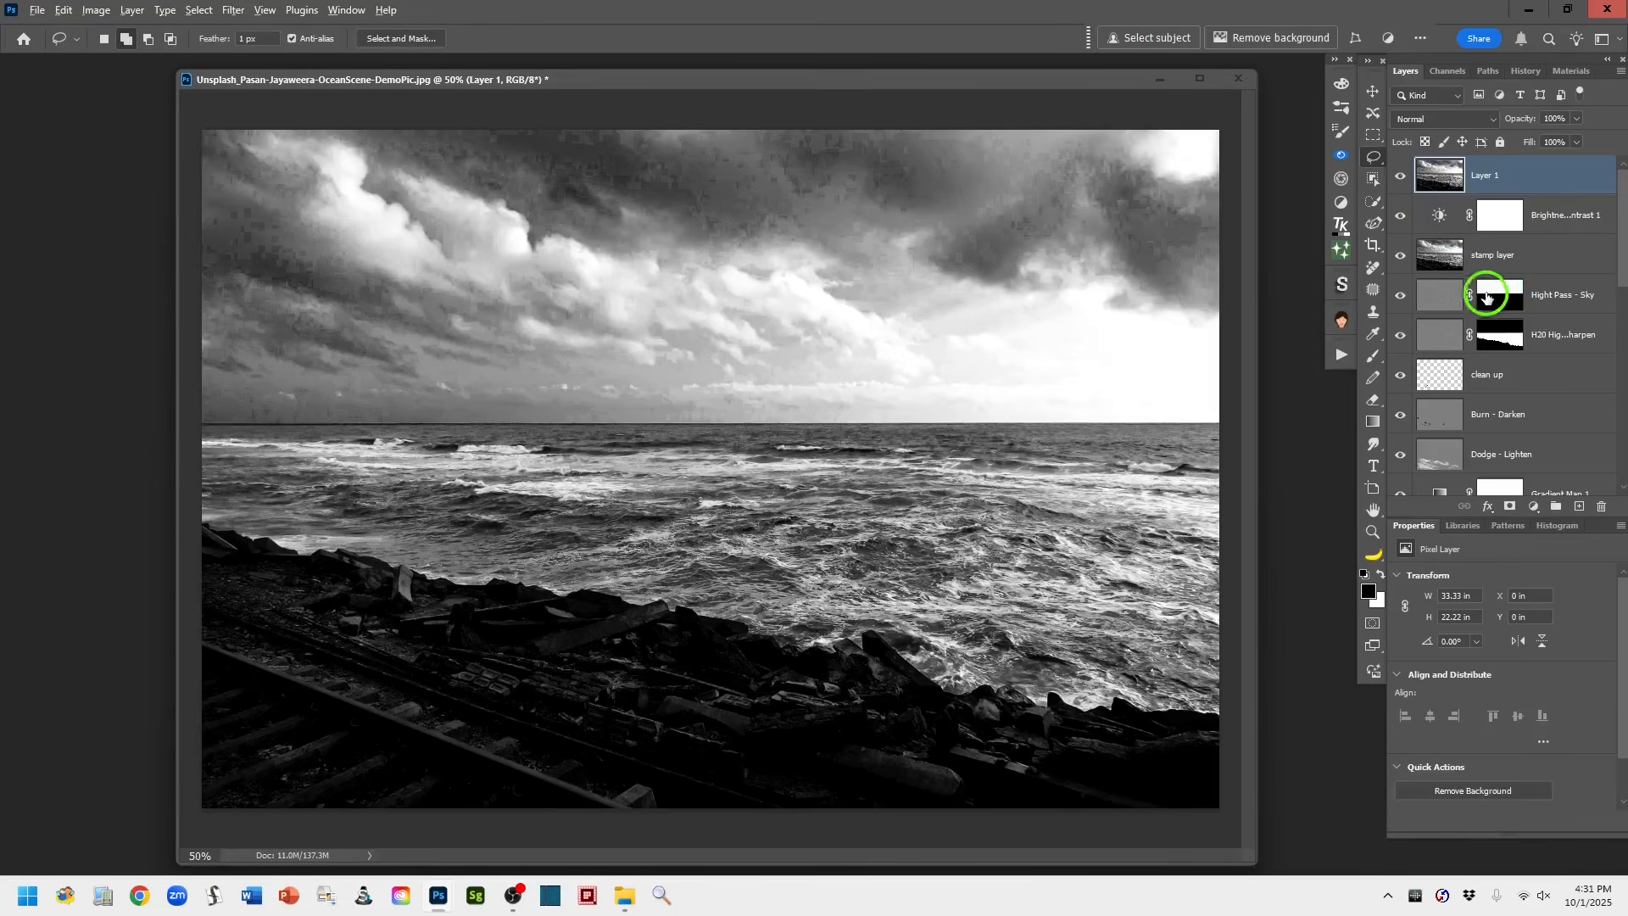
drag(1498, 296, 1511, 175)
Apply a Motion Blur with angle -14° and distance 271 pixels to the sky-masked Layer 1 image, and hide that layer
click(1439, 175)
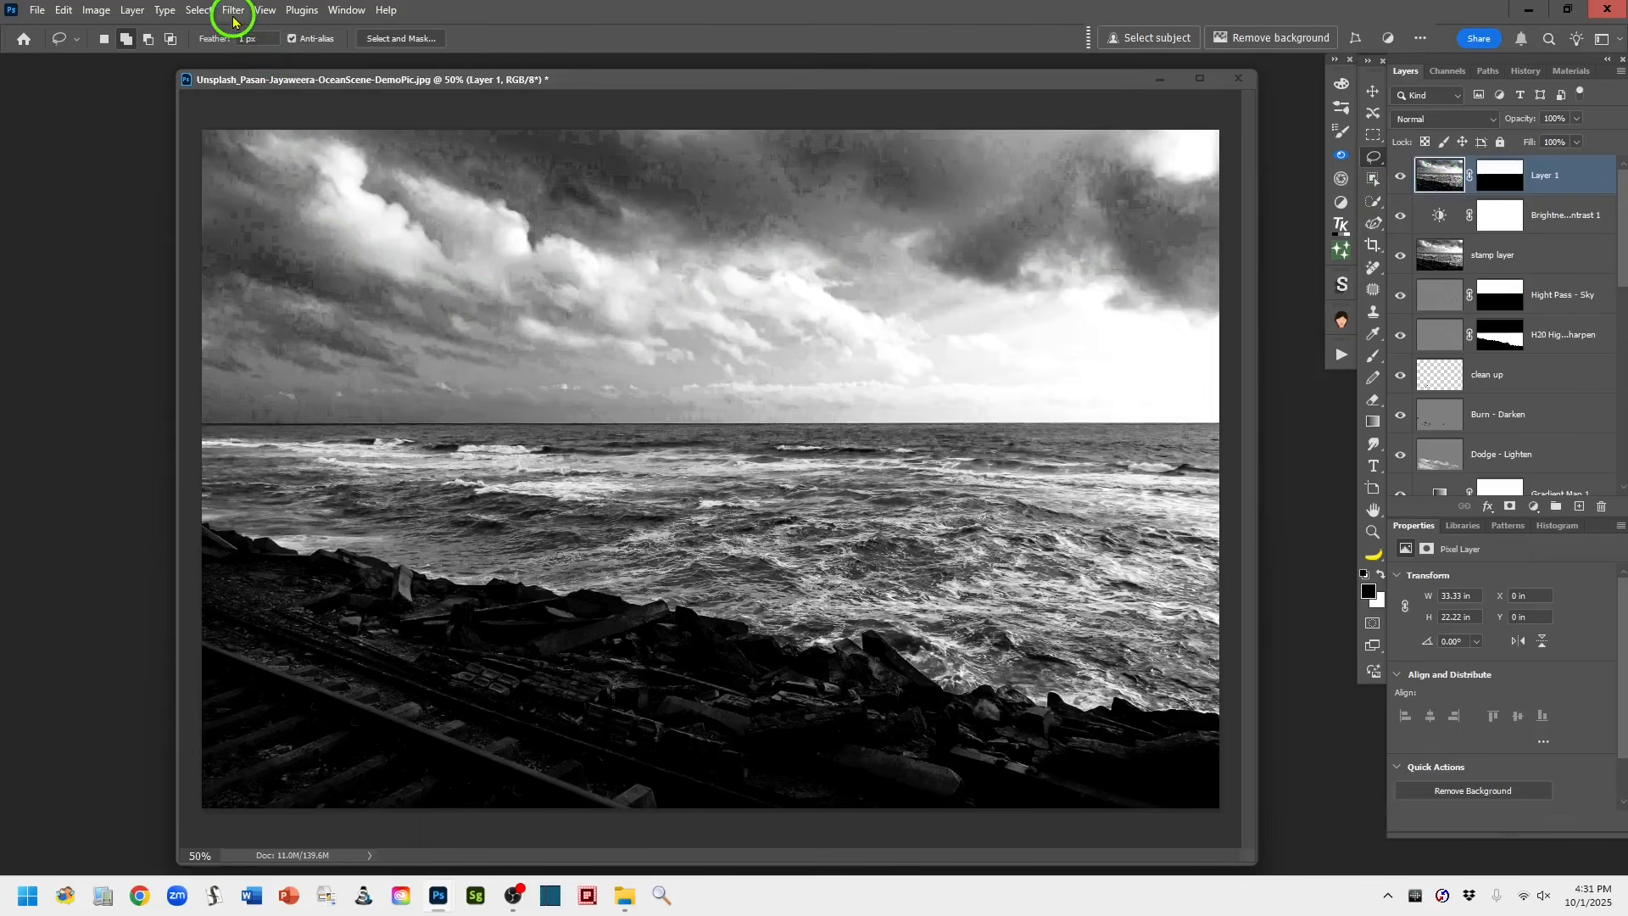
click(232, 12)
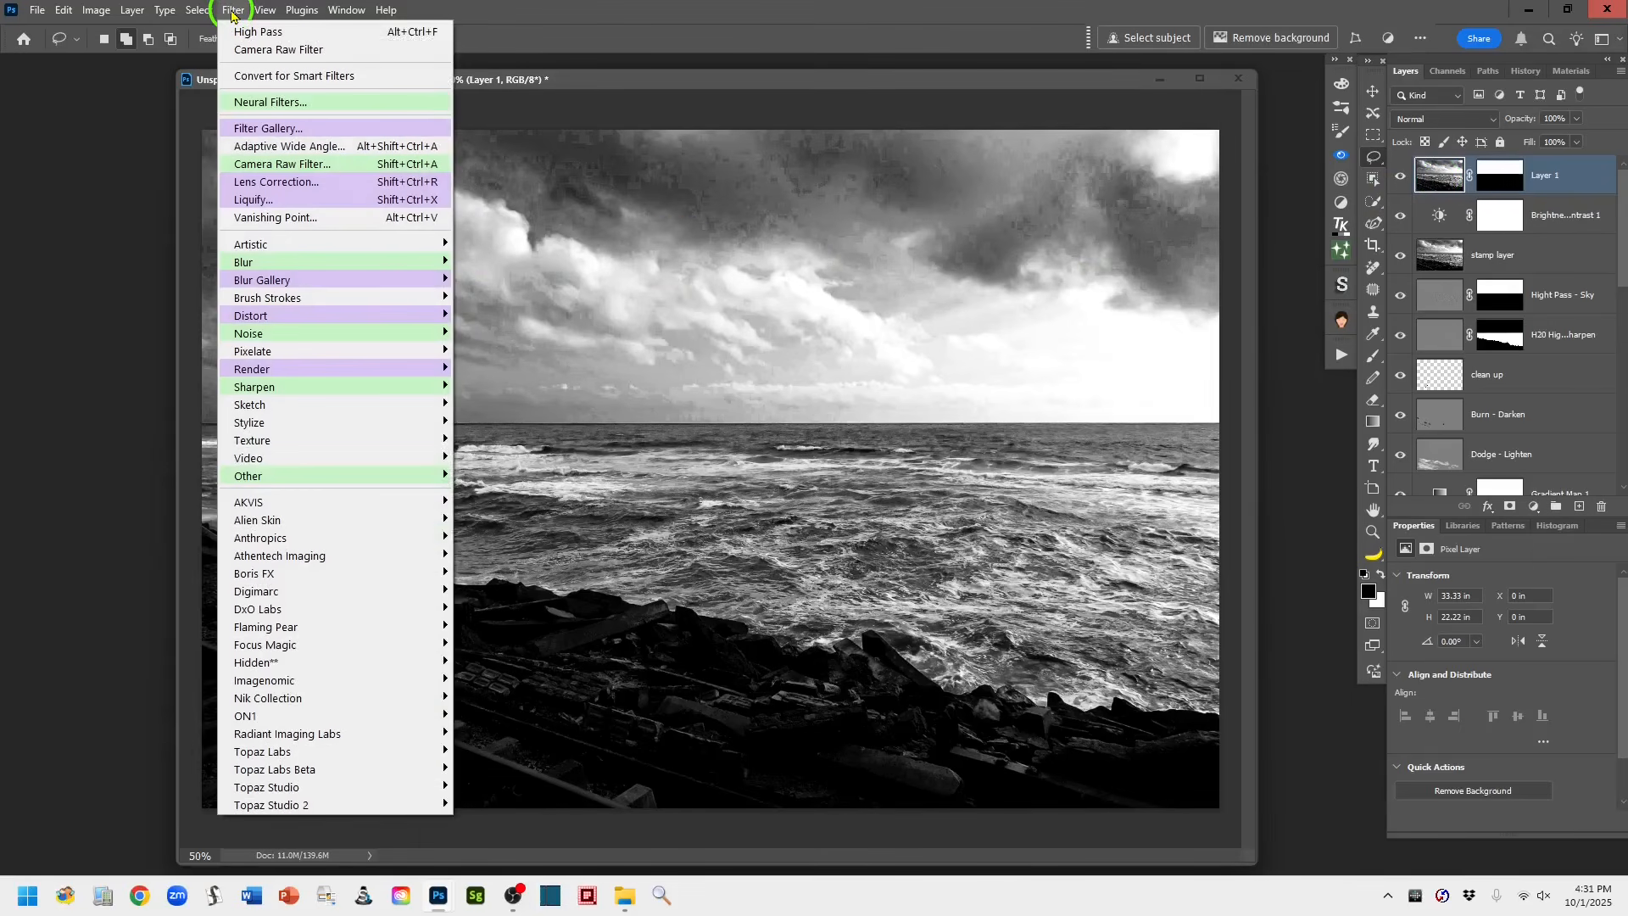
mouse_move(356, 262)
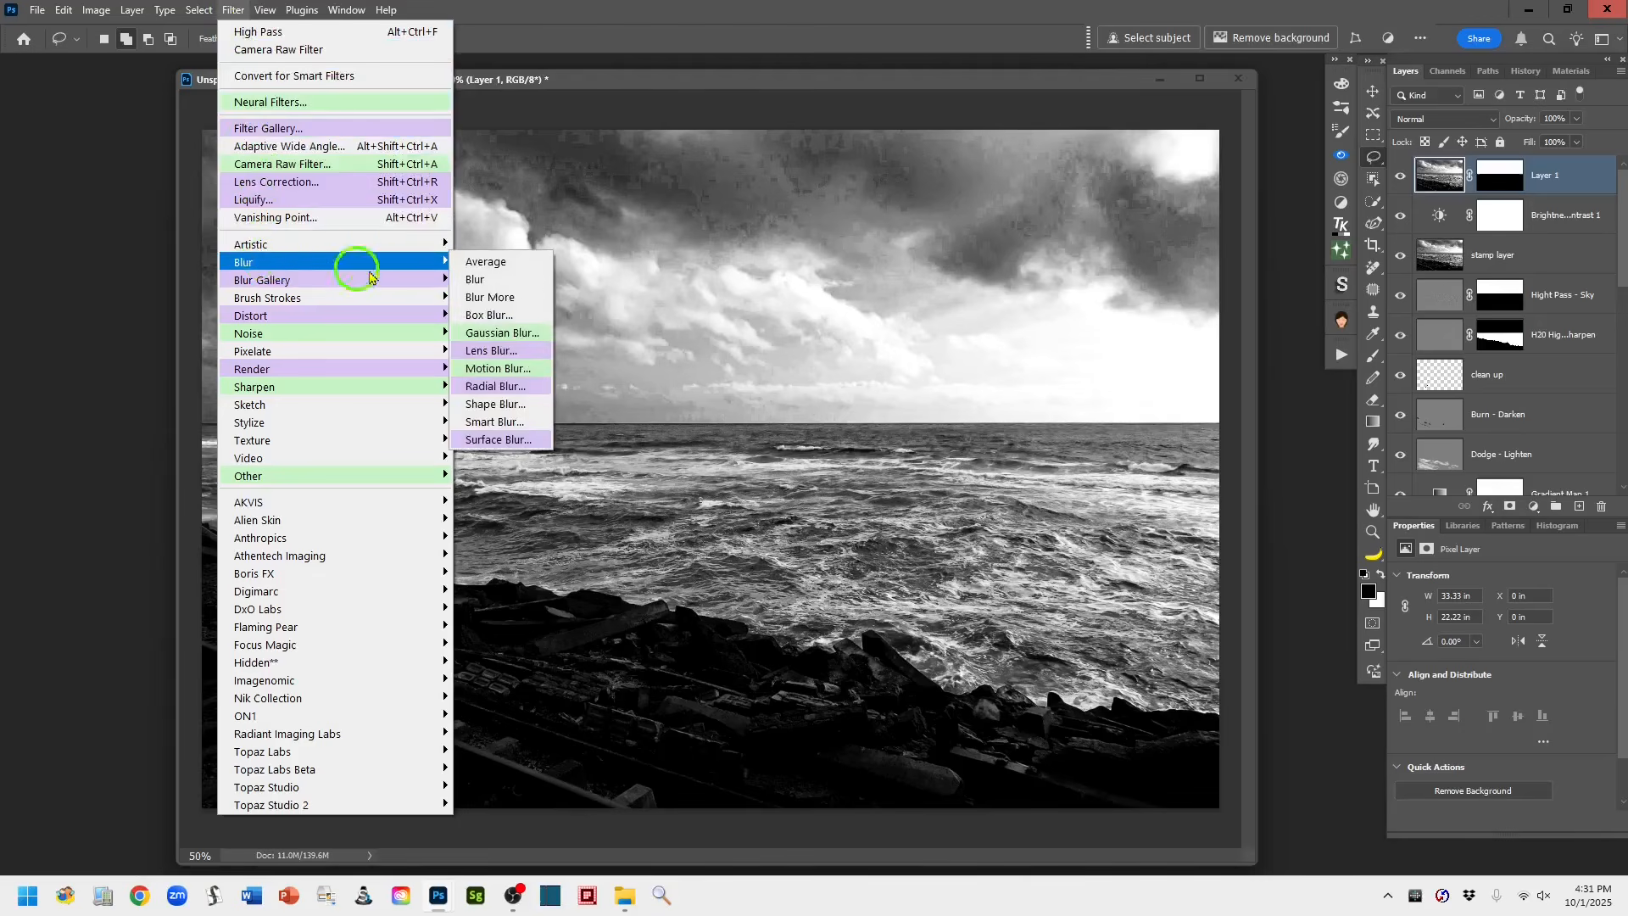
click(500, 368)
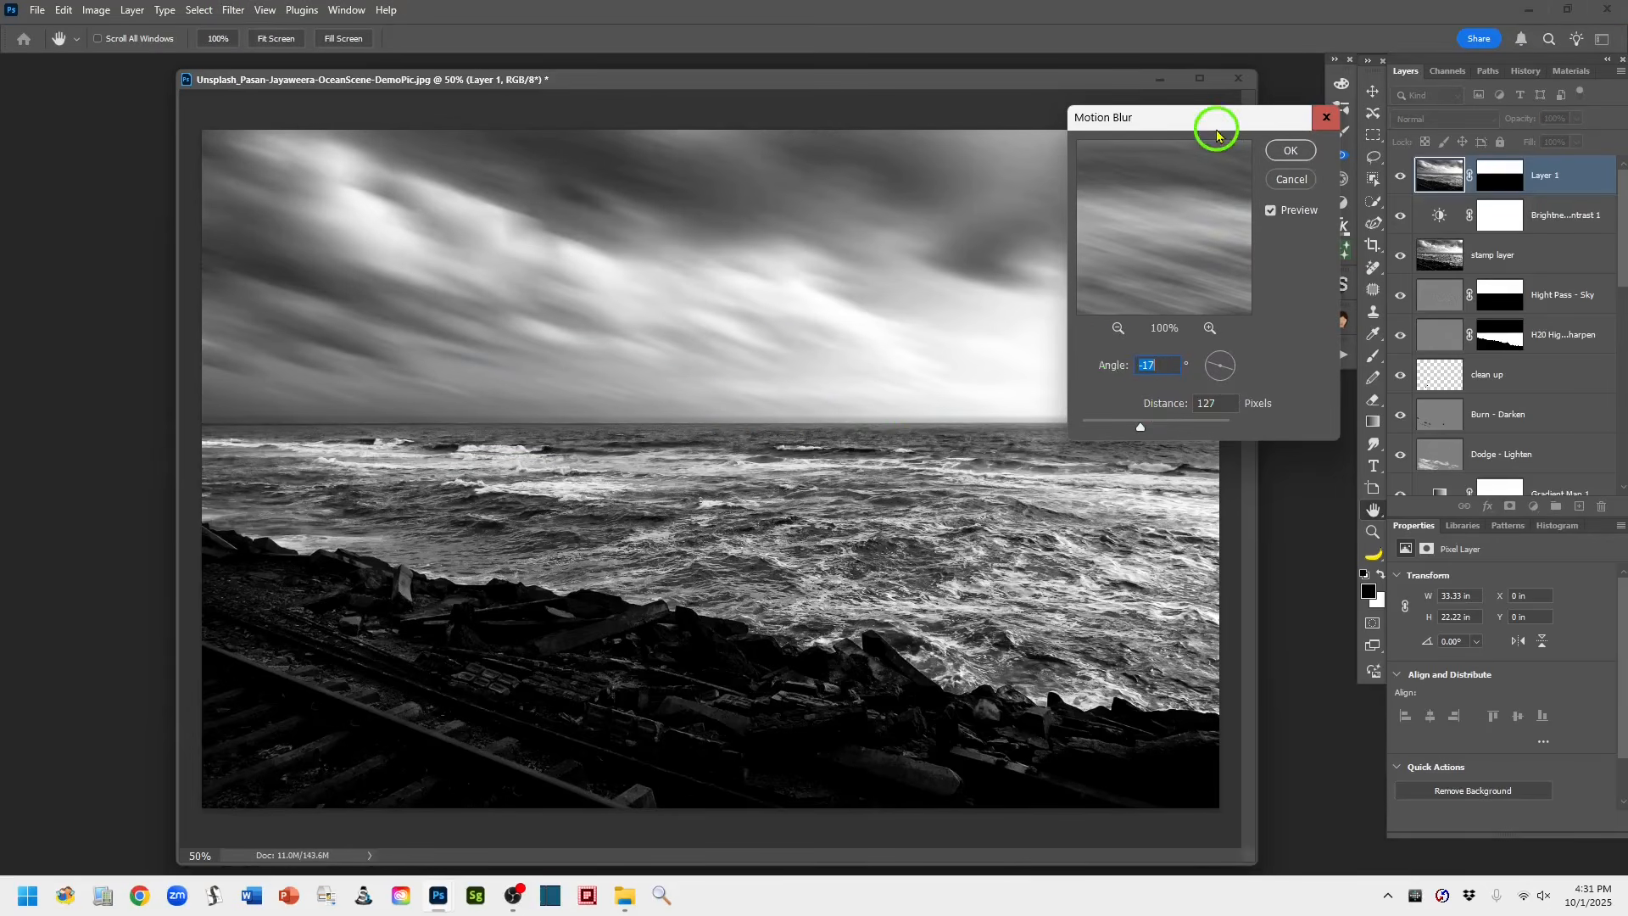
drag(1210, 123, 1291, 41)
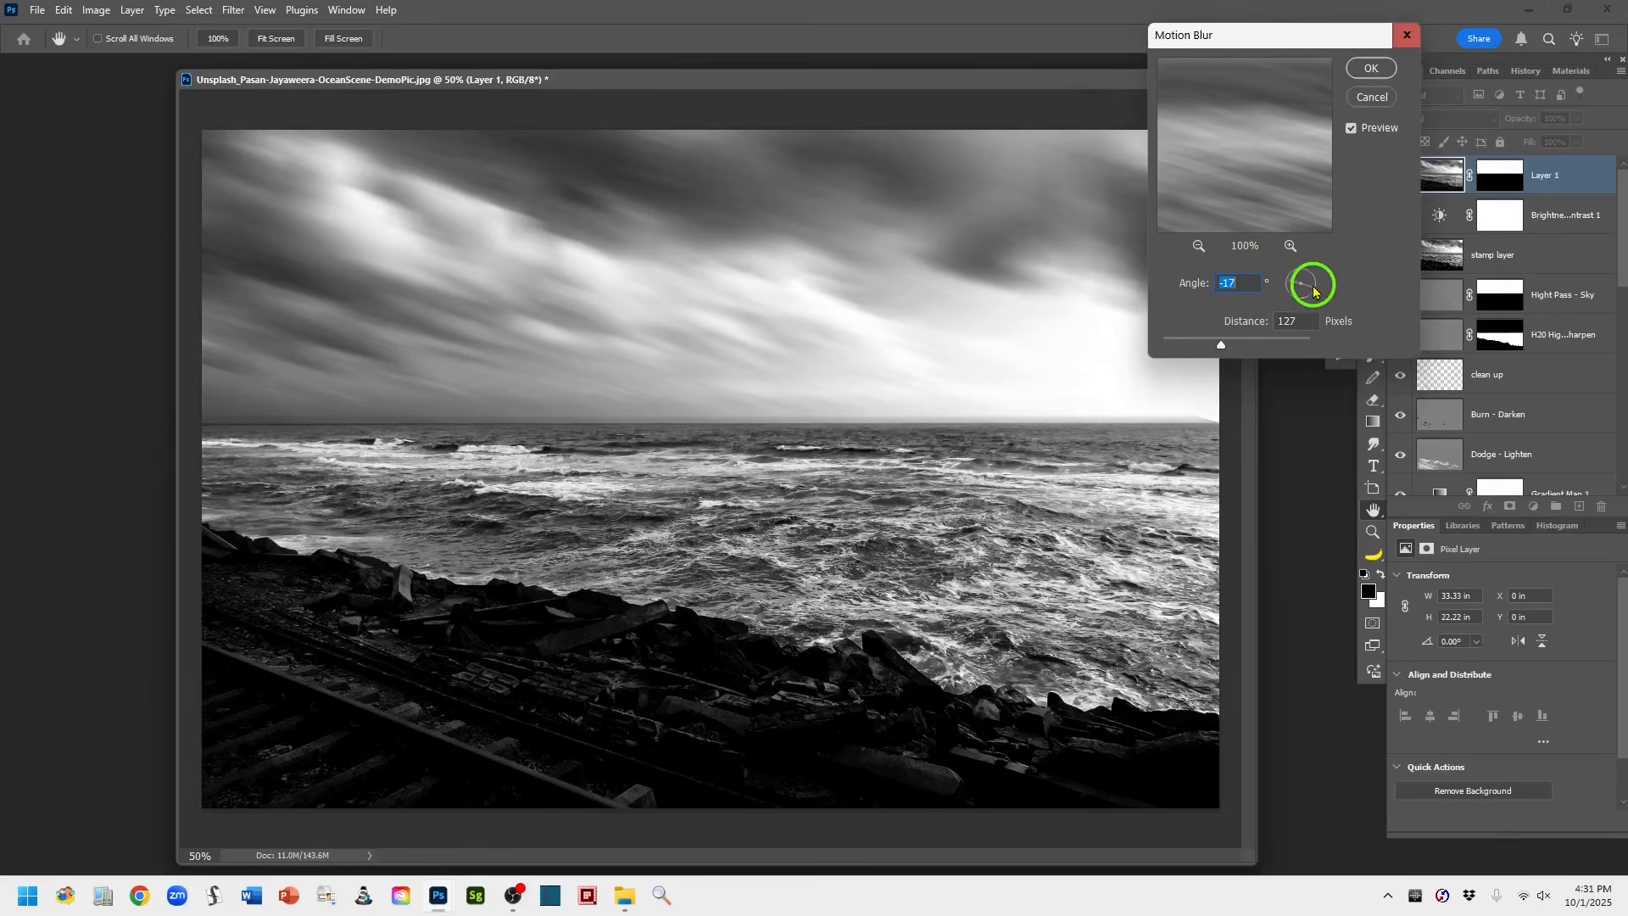
mouse_move(1309, 292)
mouse_down()
mouse_move(1315, 275)
mouse_move(1316, 315)
mouse_move(1313, 288)
mouse_up()
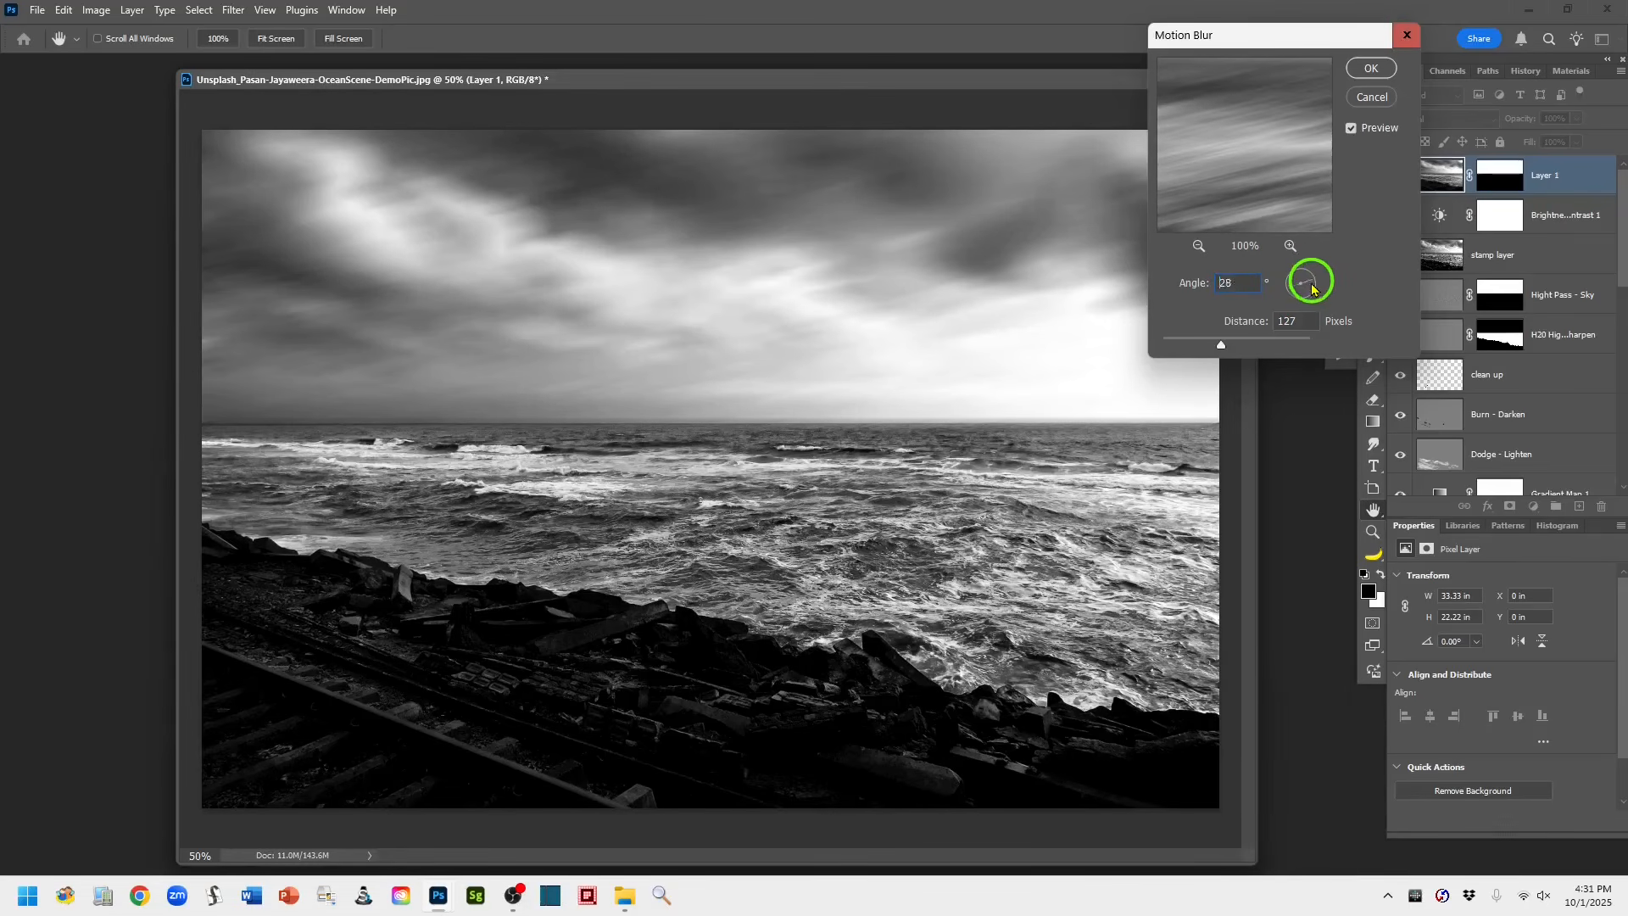
drag(1312, 290, 1314, 287)
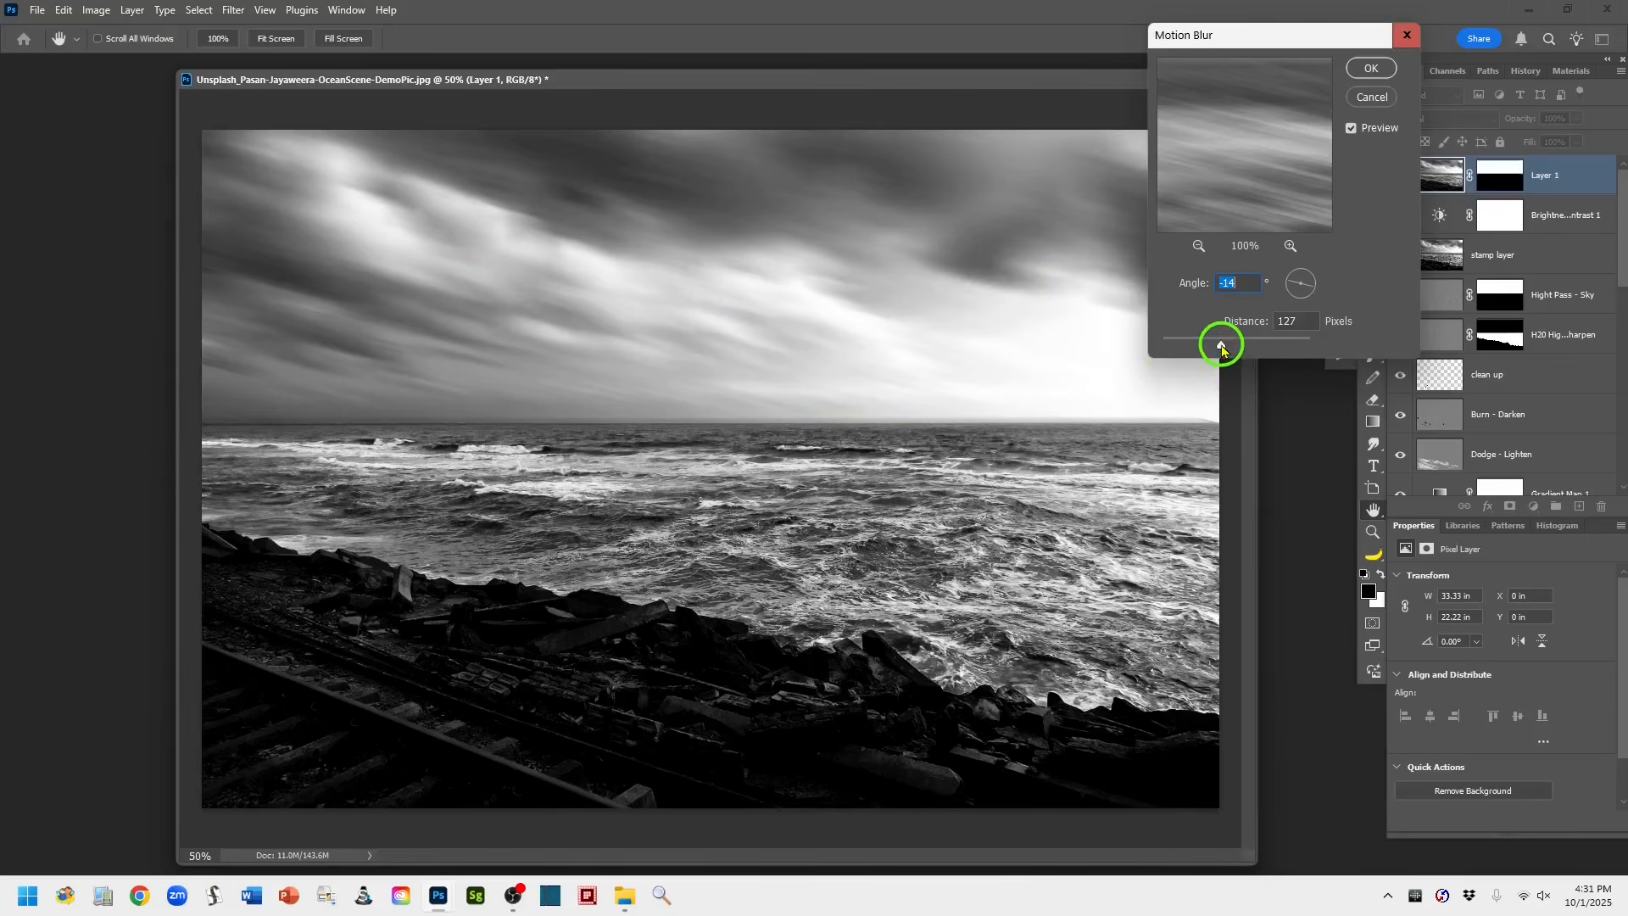
drag(1221, 348, 1256, 346)
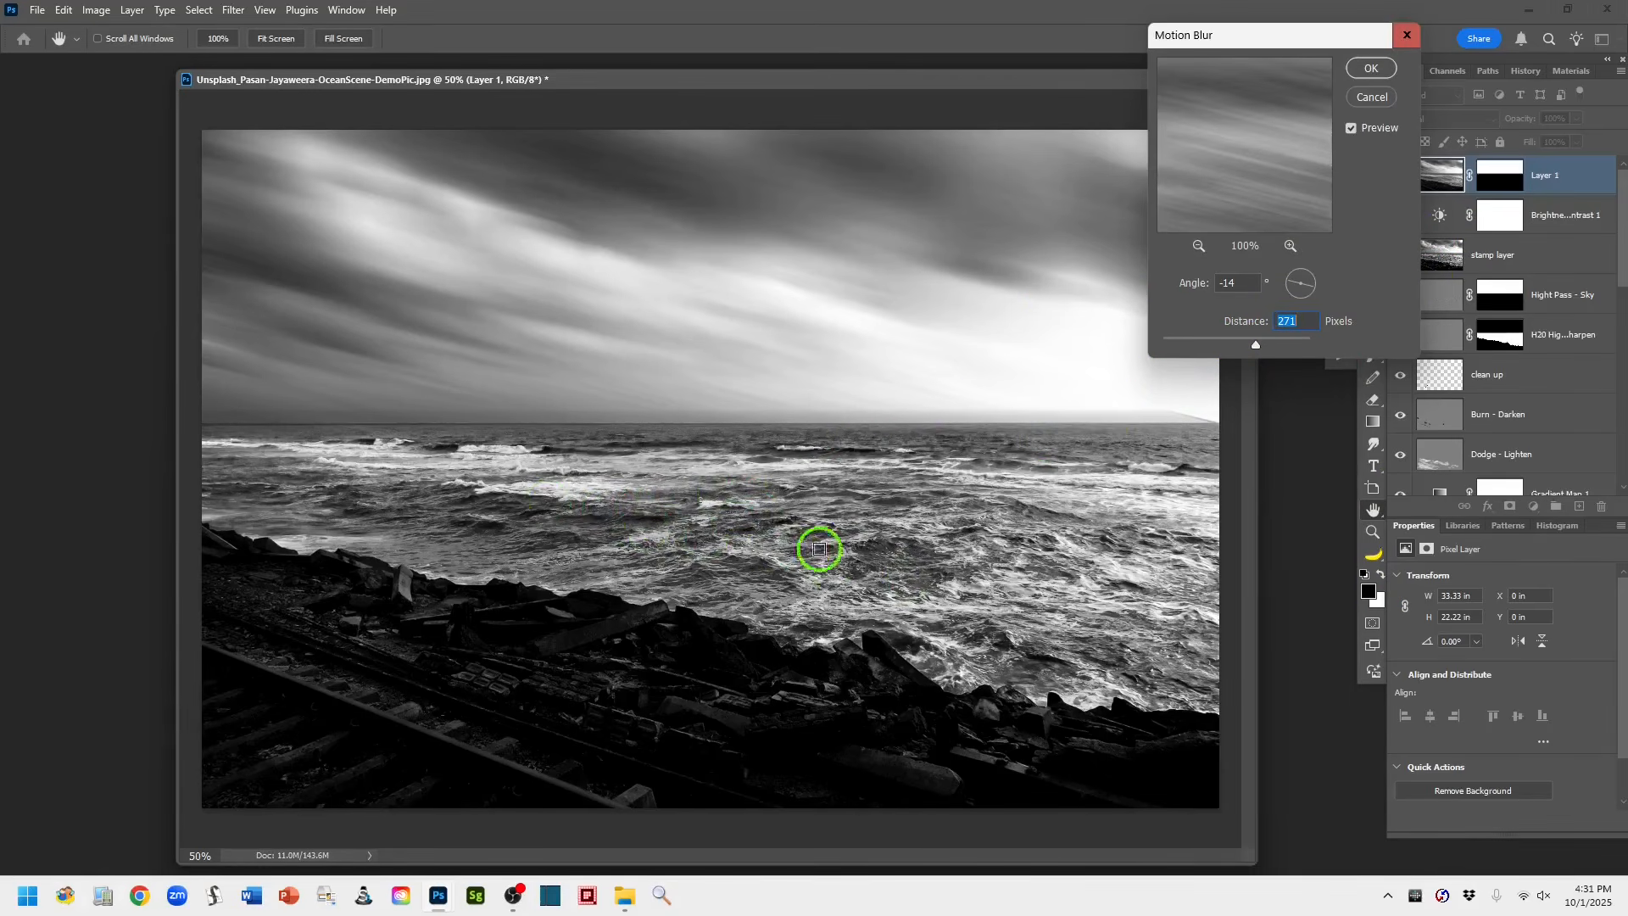
click(1372, 66)
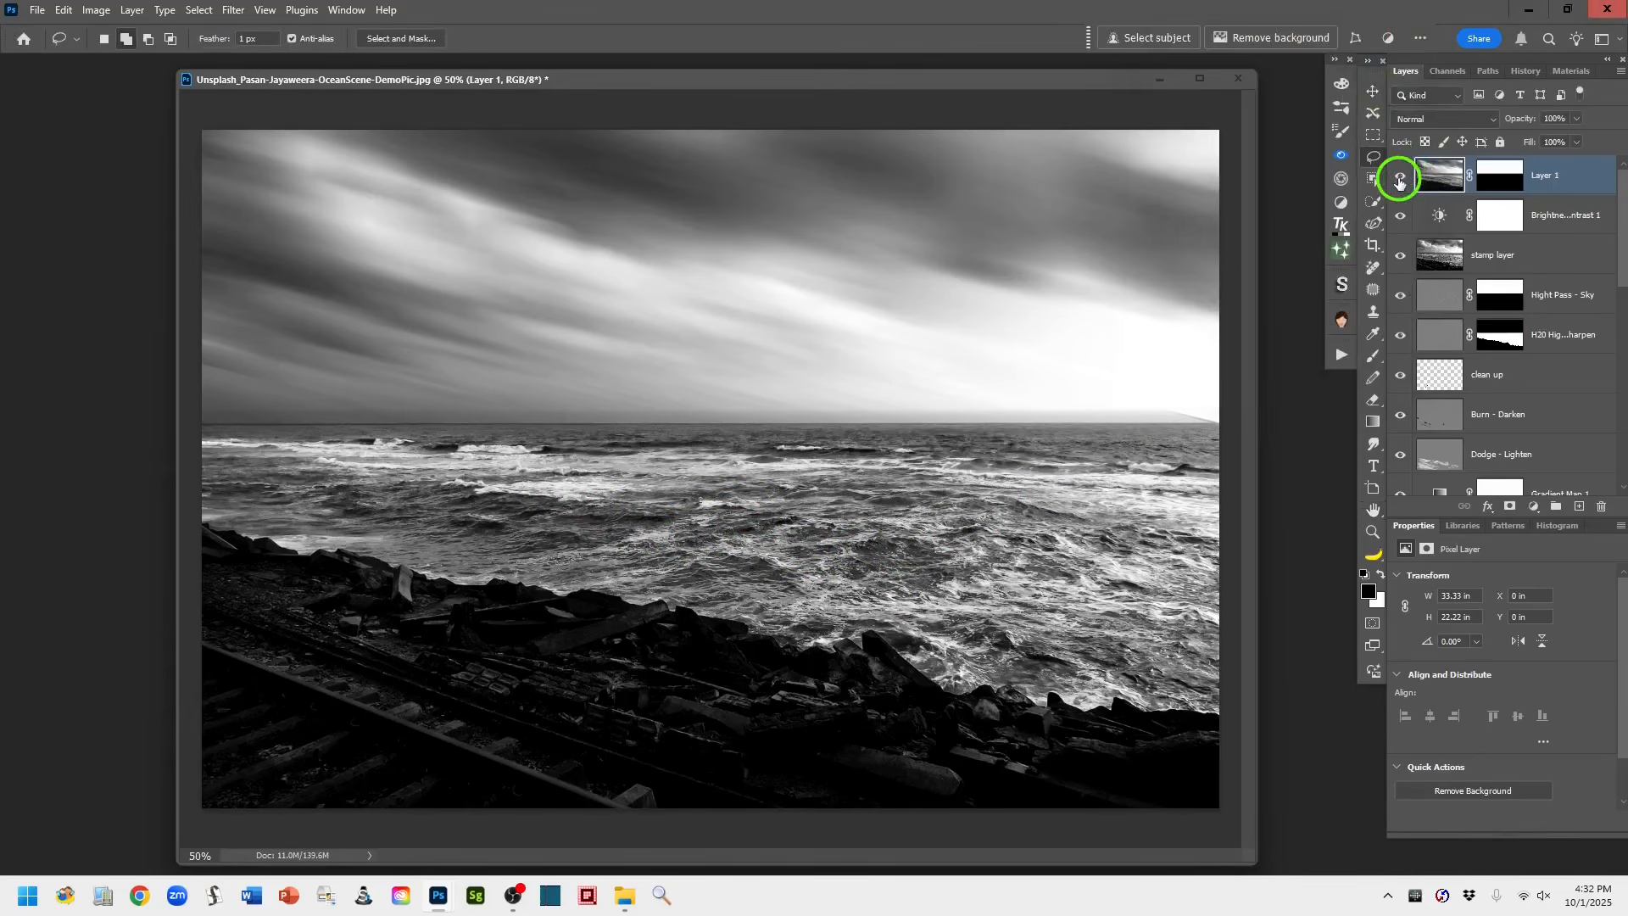
click(1401, 177)
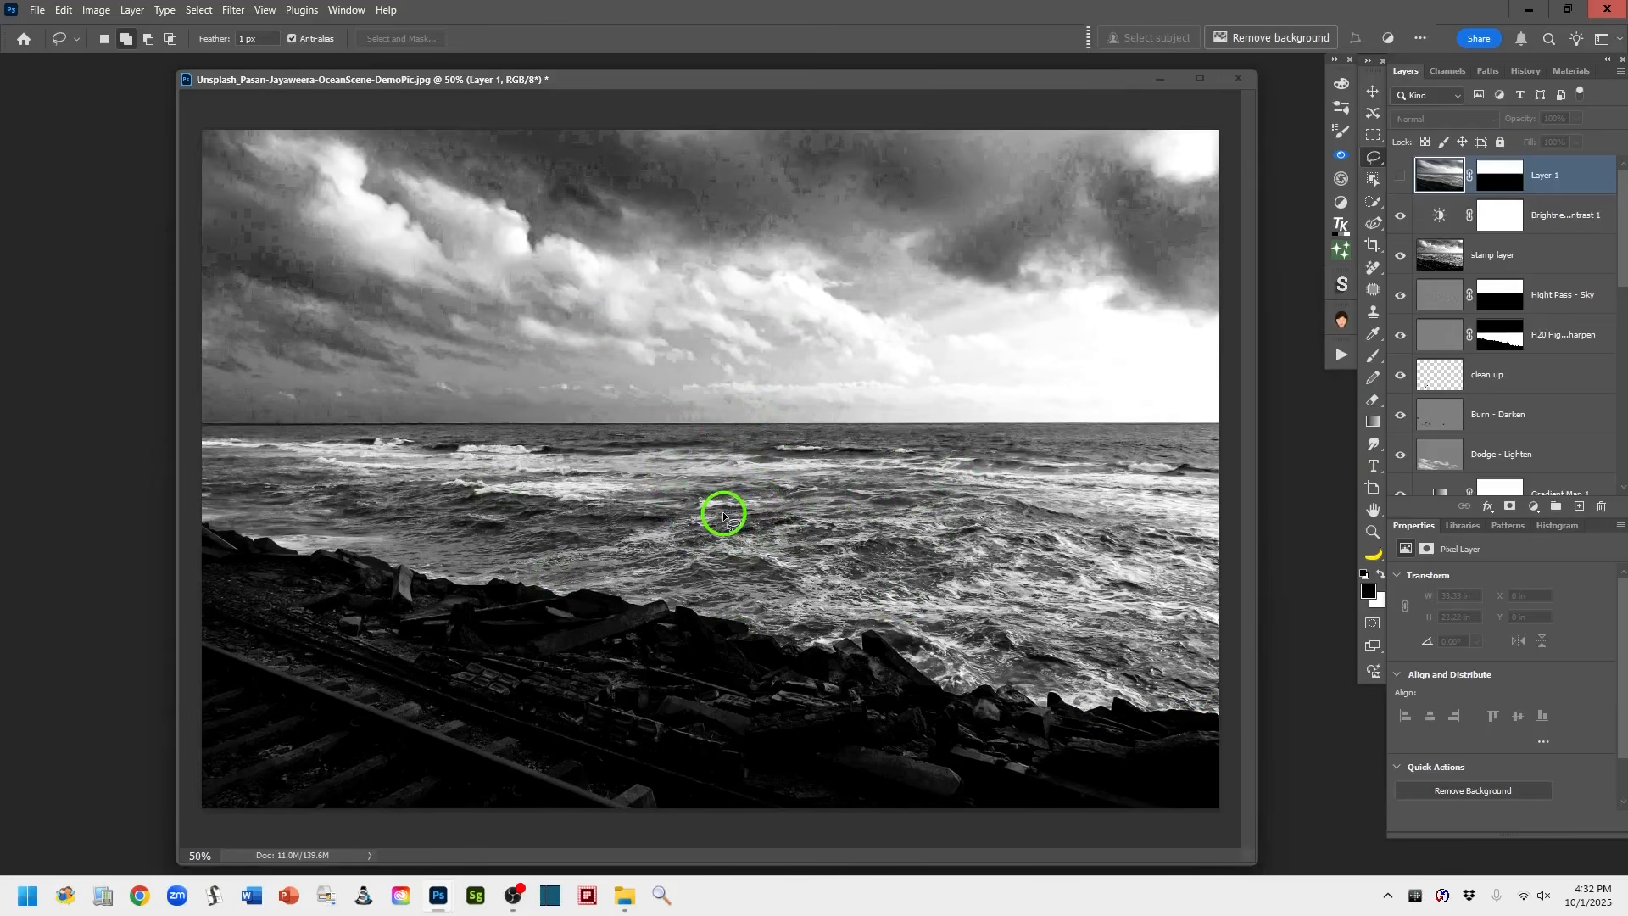
Add a Photo Filter adjustment layer at the top of the stack using Cooling Filter (80) at 10% density
click(1535, 507)
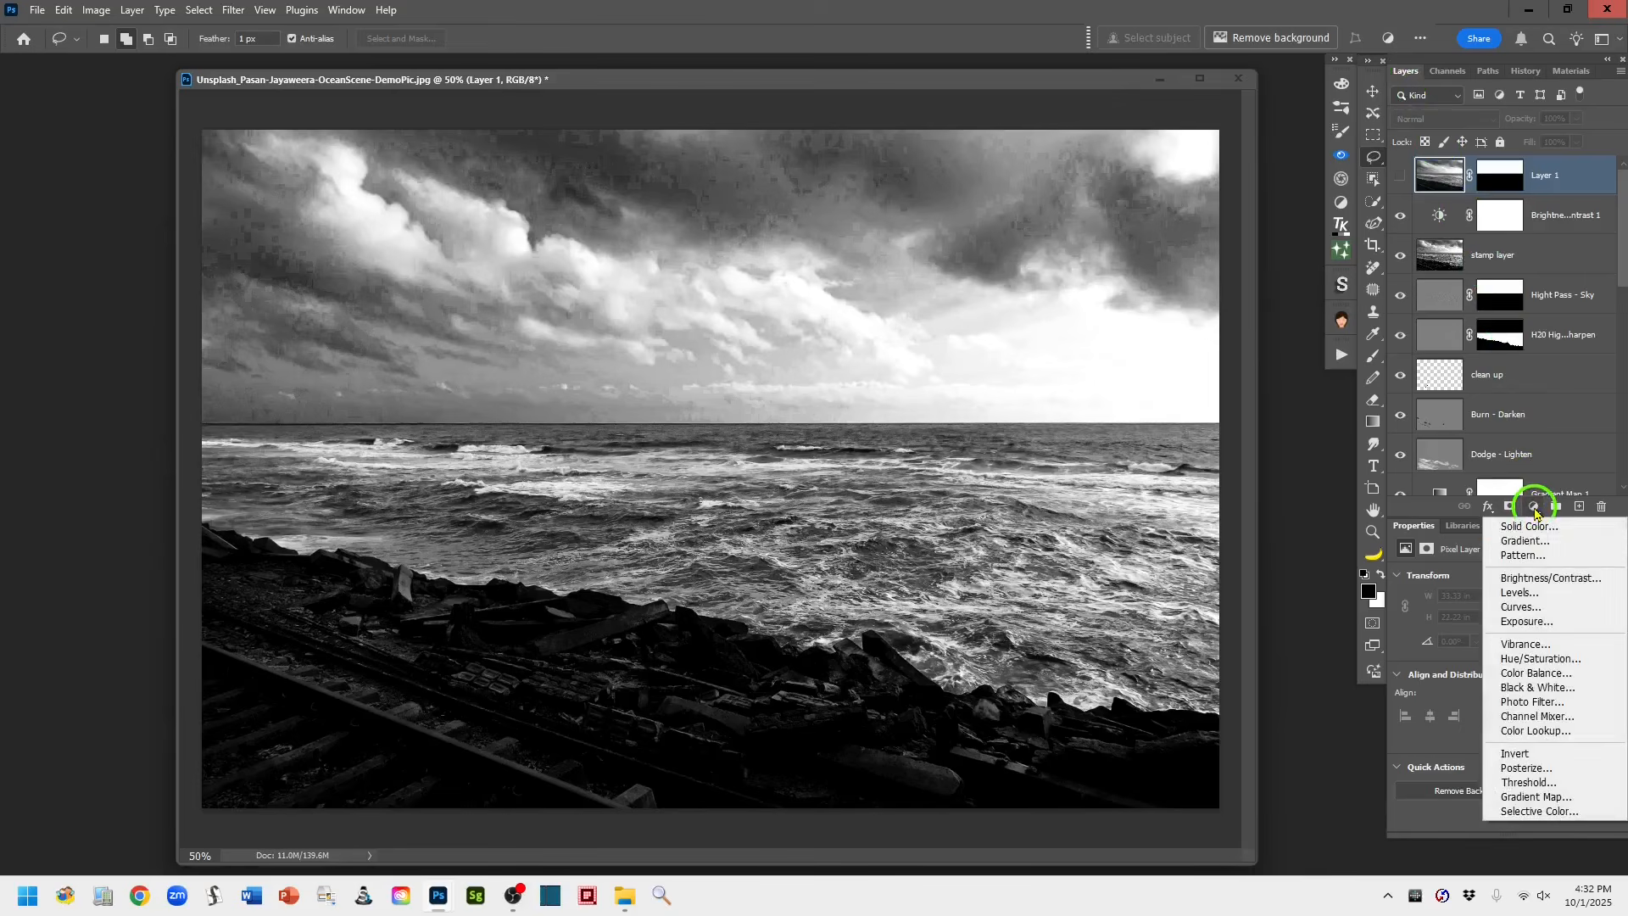
click(1581, 705)
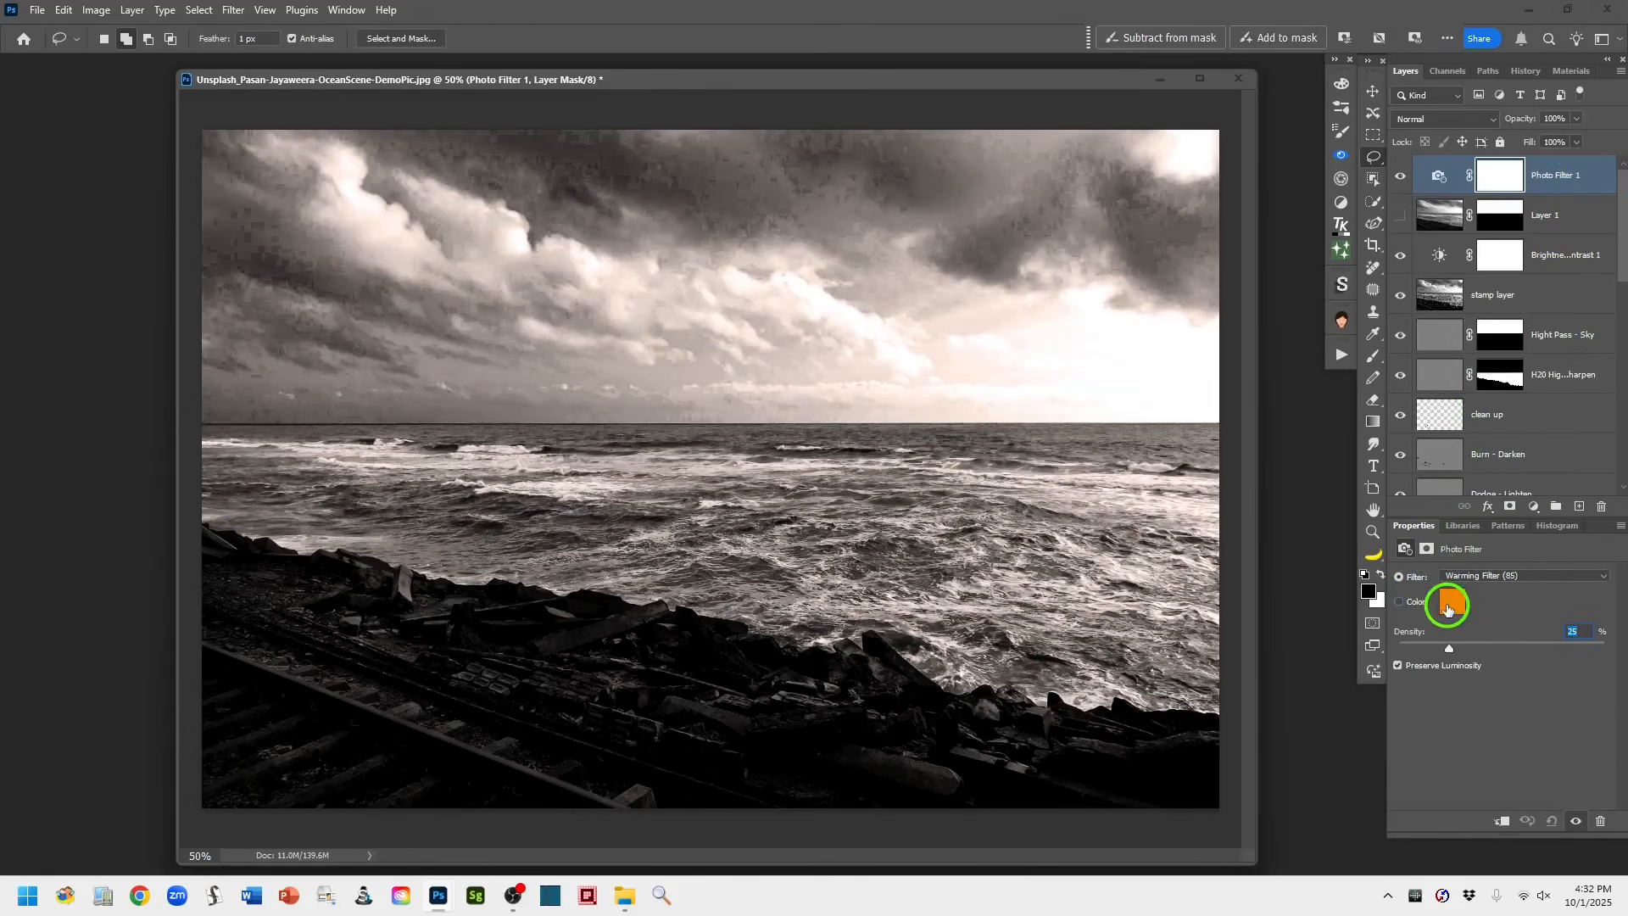
click(1602, 586)
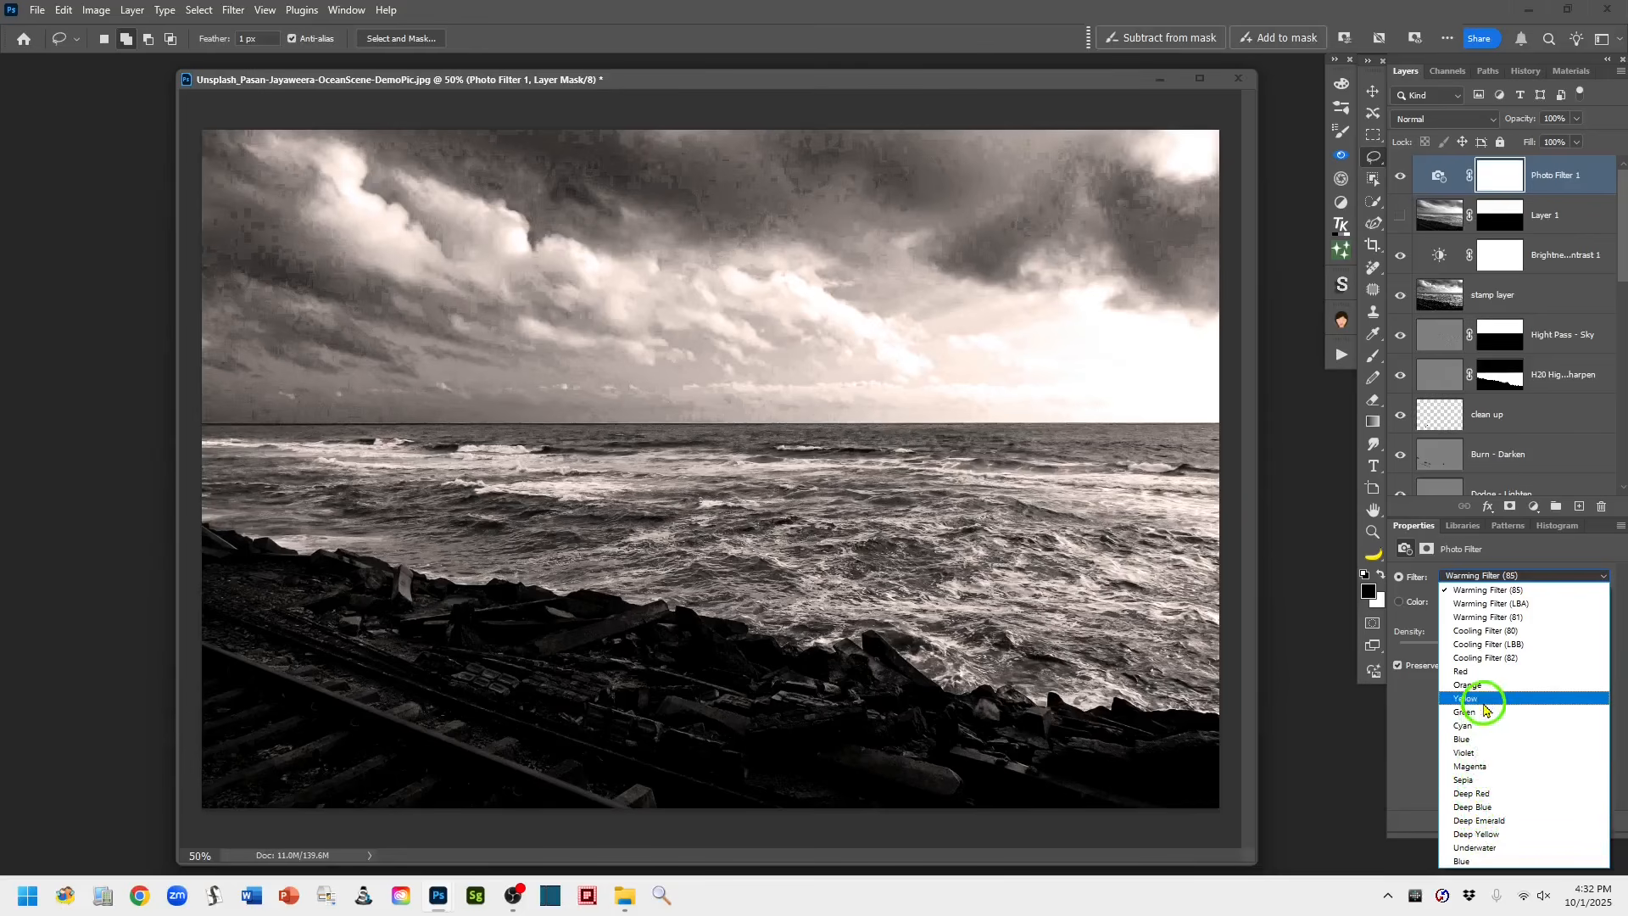
click(1476, 631)
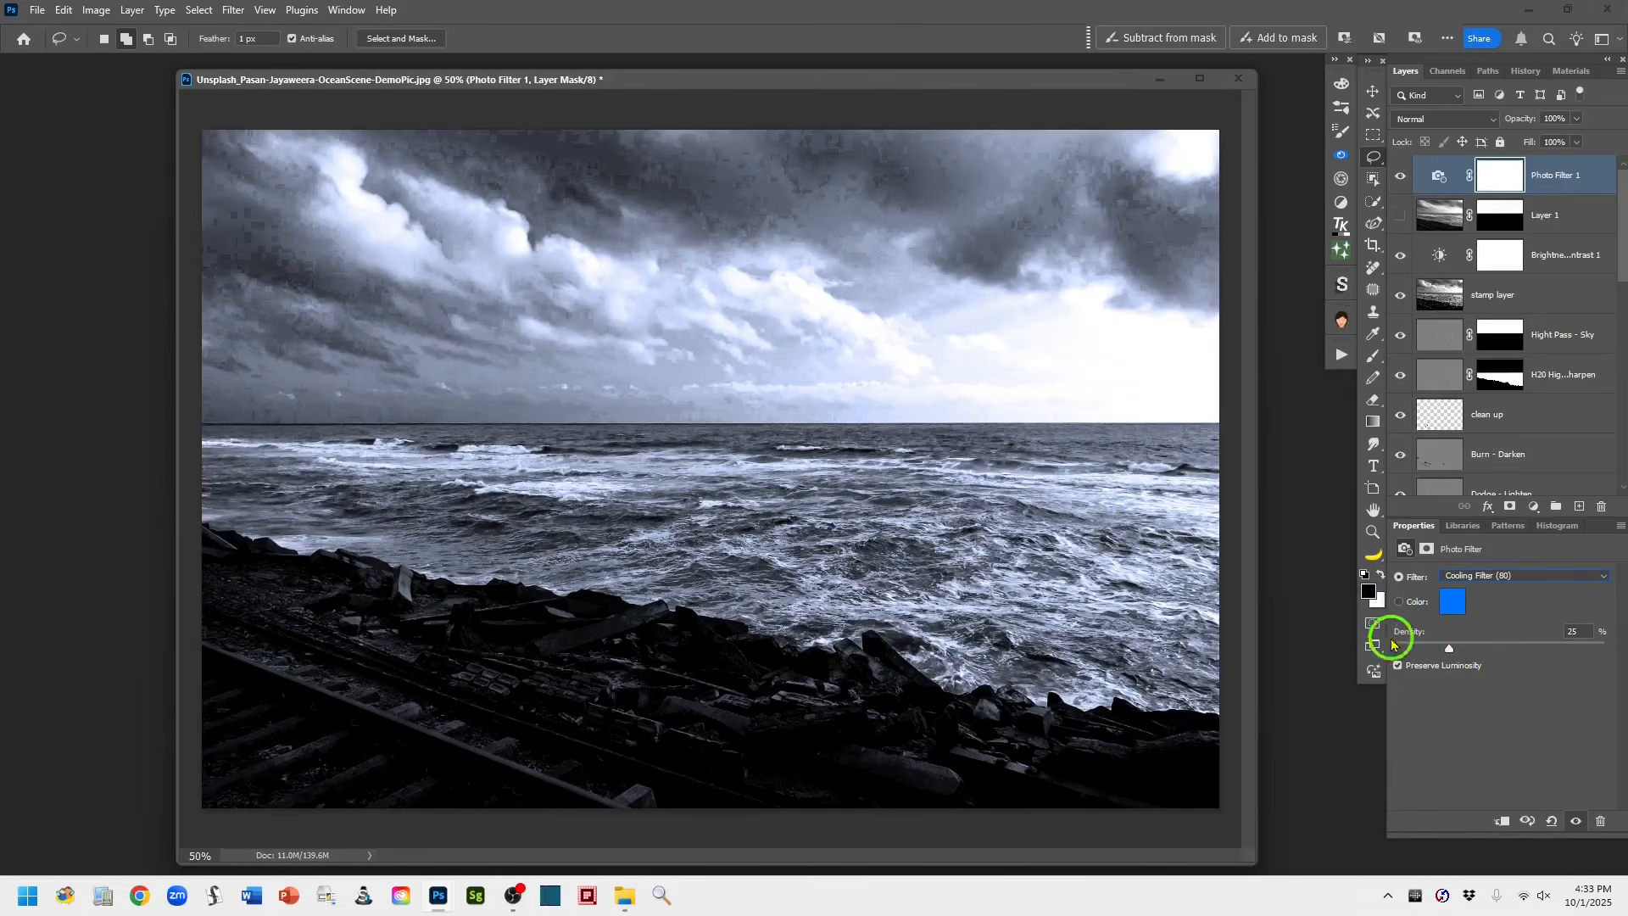
mouse_move(1451, 656)
mouse_down()
mouse_move(1552, 653)
mouse_move(1420, 658)
mouse_up()
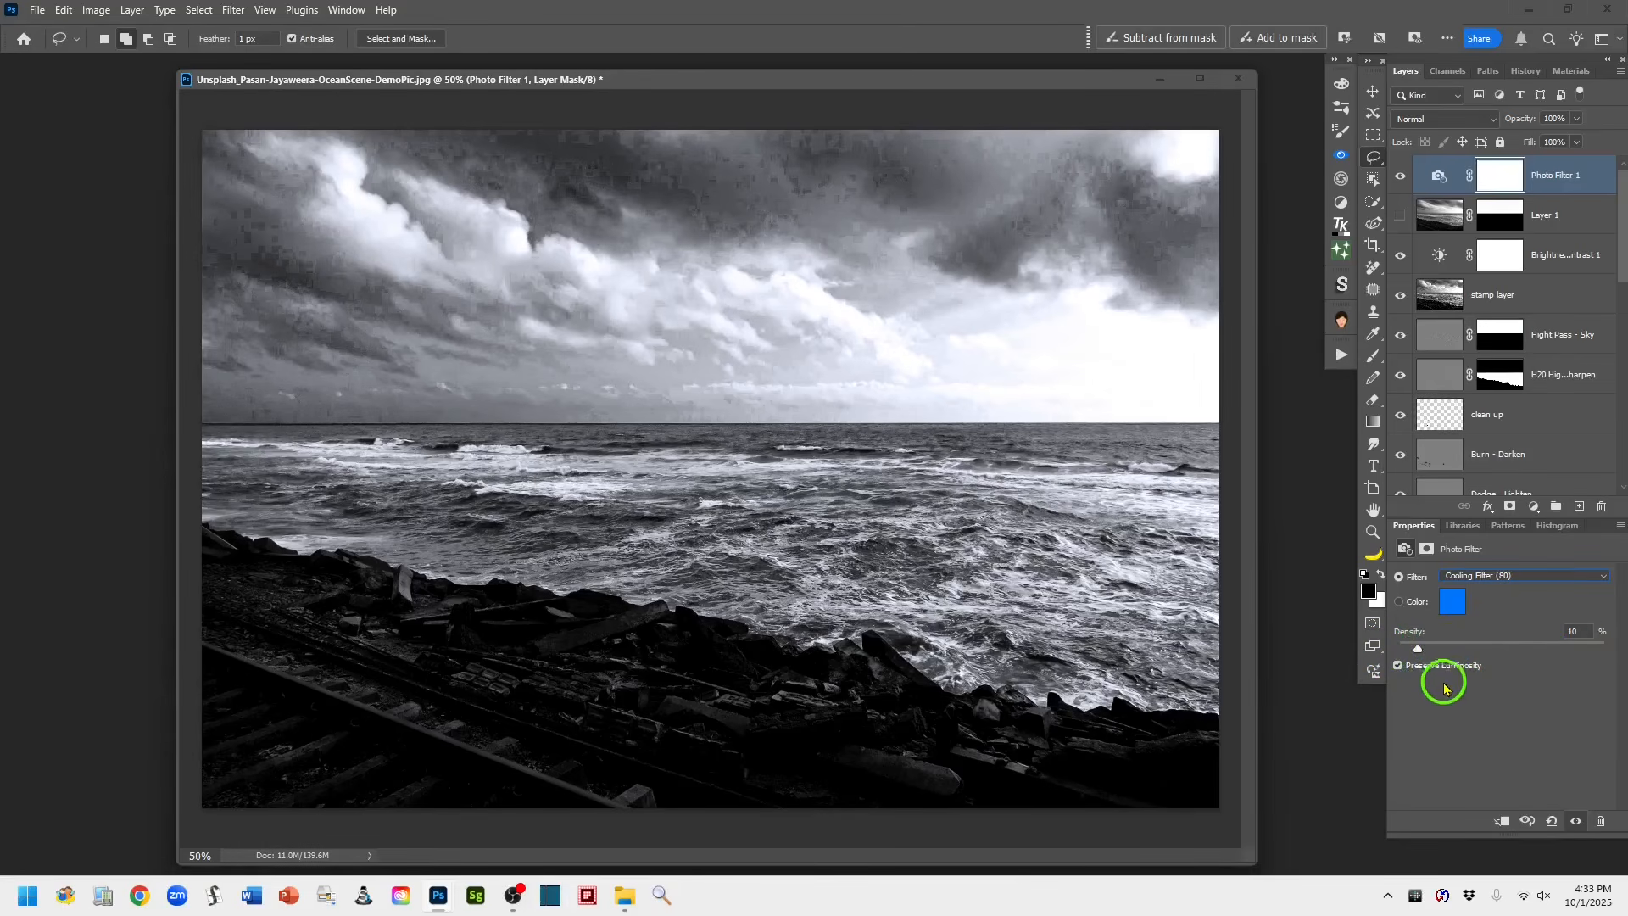
Stamp all visible layers into a new layer above Photo Filter 1 and name it vignette
click(1577, 509)
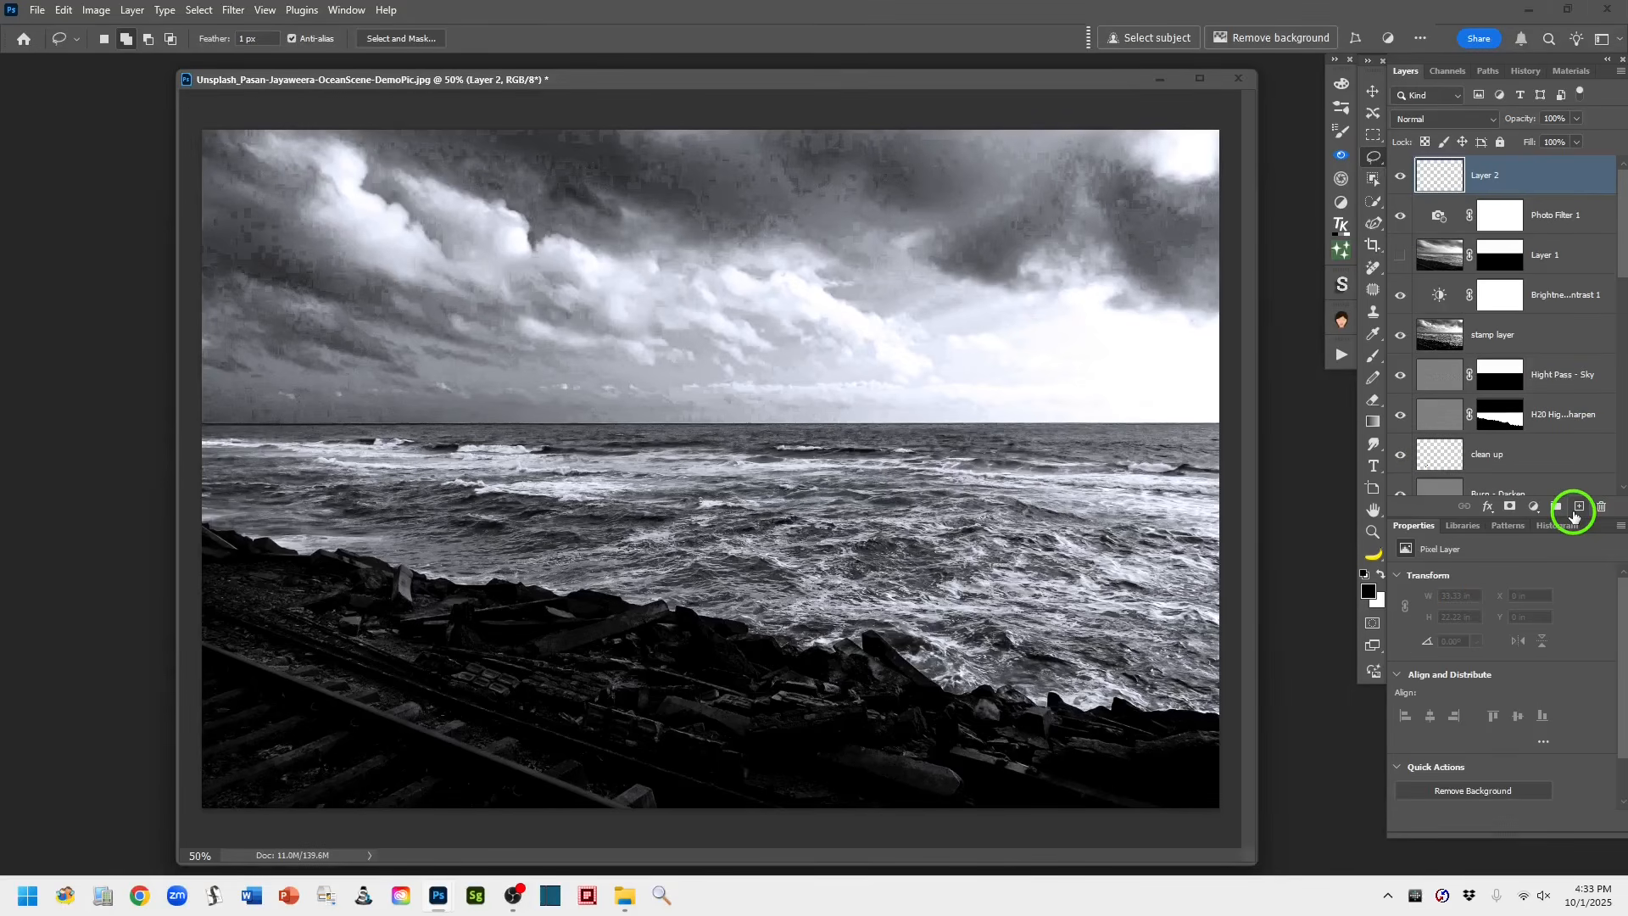
key(ctrl+shift+alt+e)
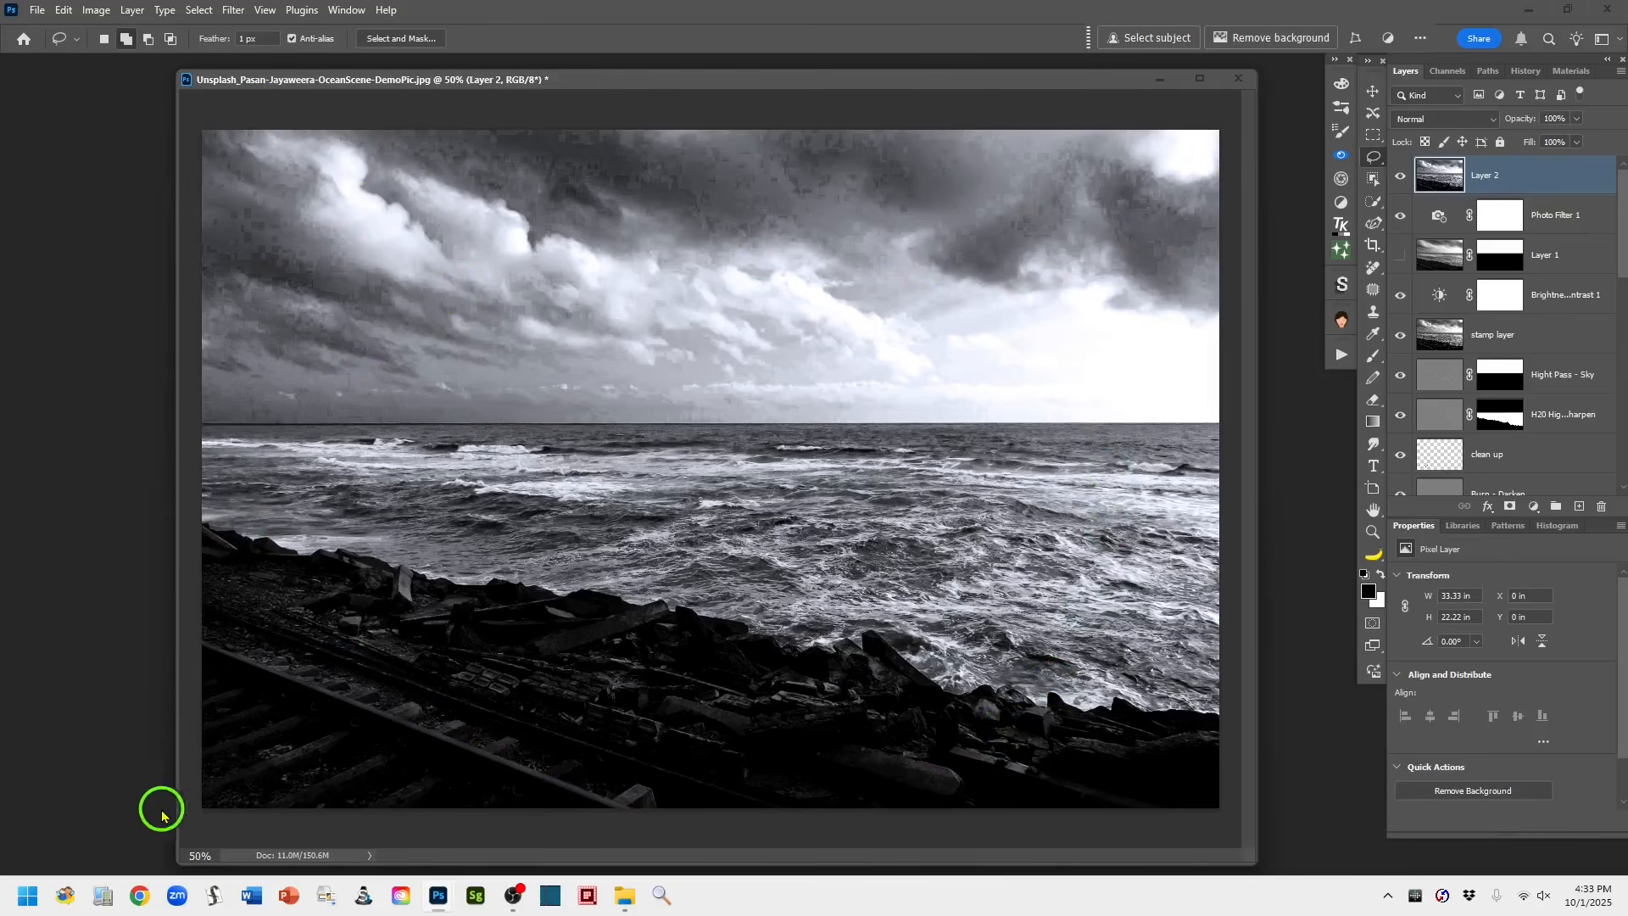
double_click(1487, 176)
text(vignette)
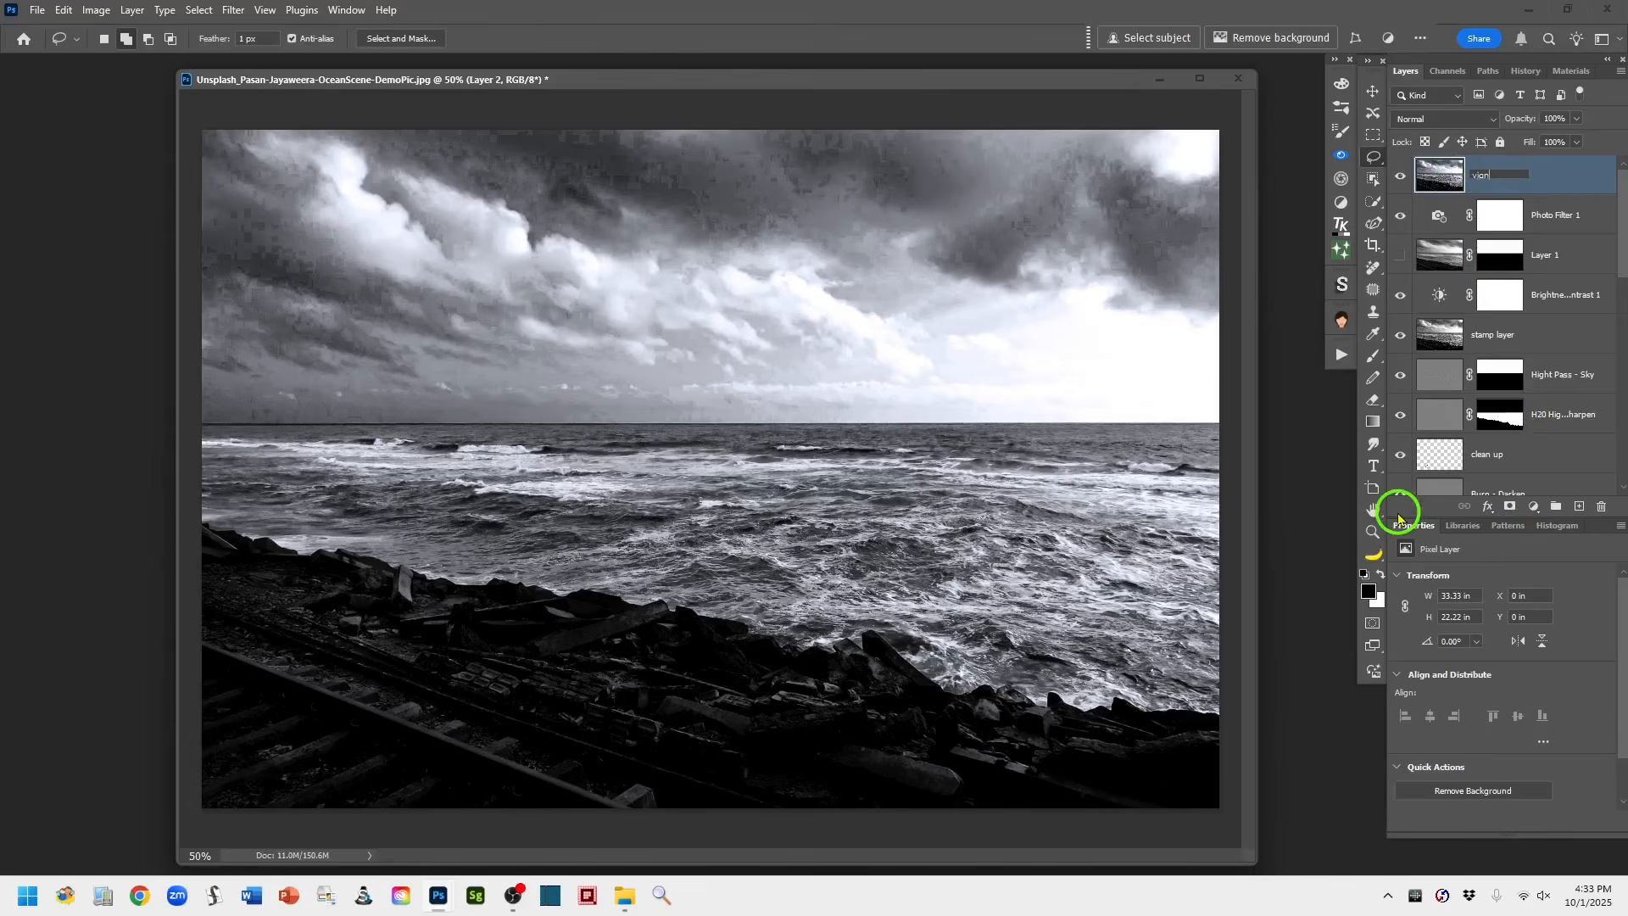
click(1563, 165)
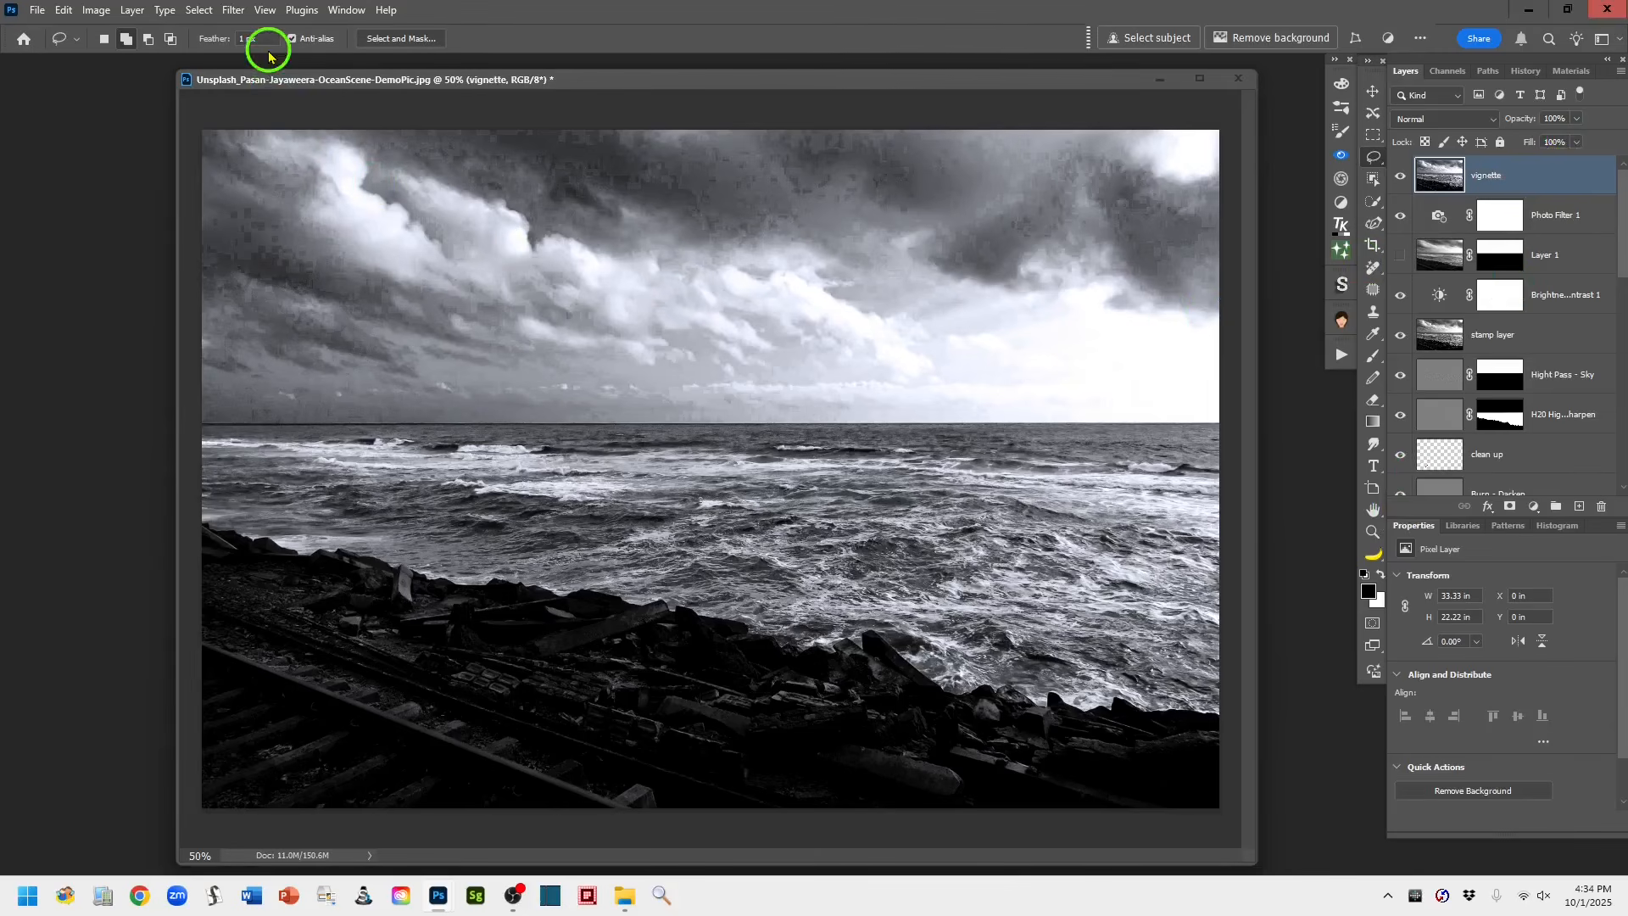
Apply a Camera Raw vignette of -15 to the vignette layer, comparing the image with and without the effect
click(232, 12)
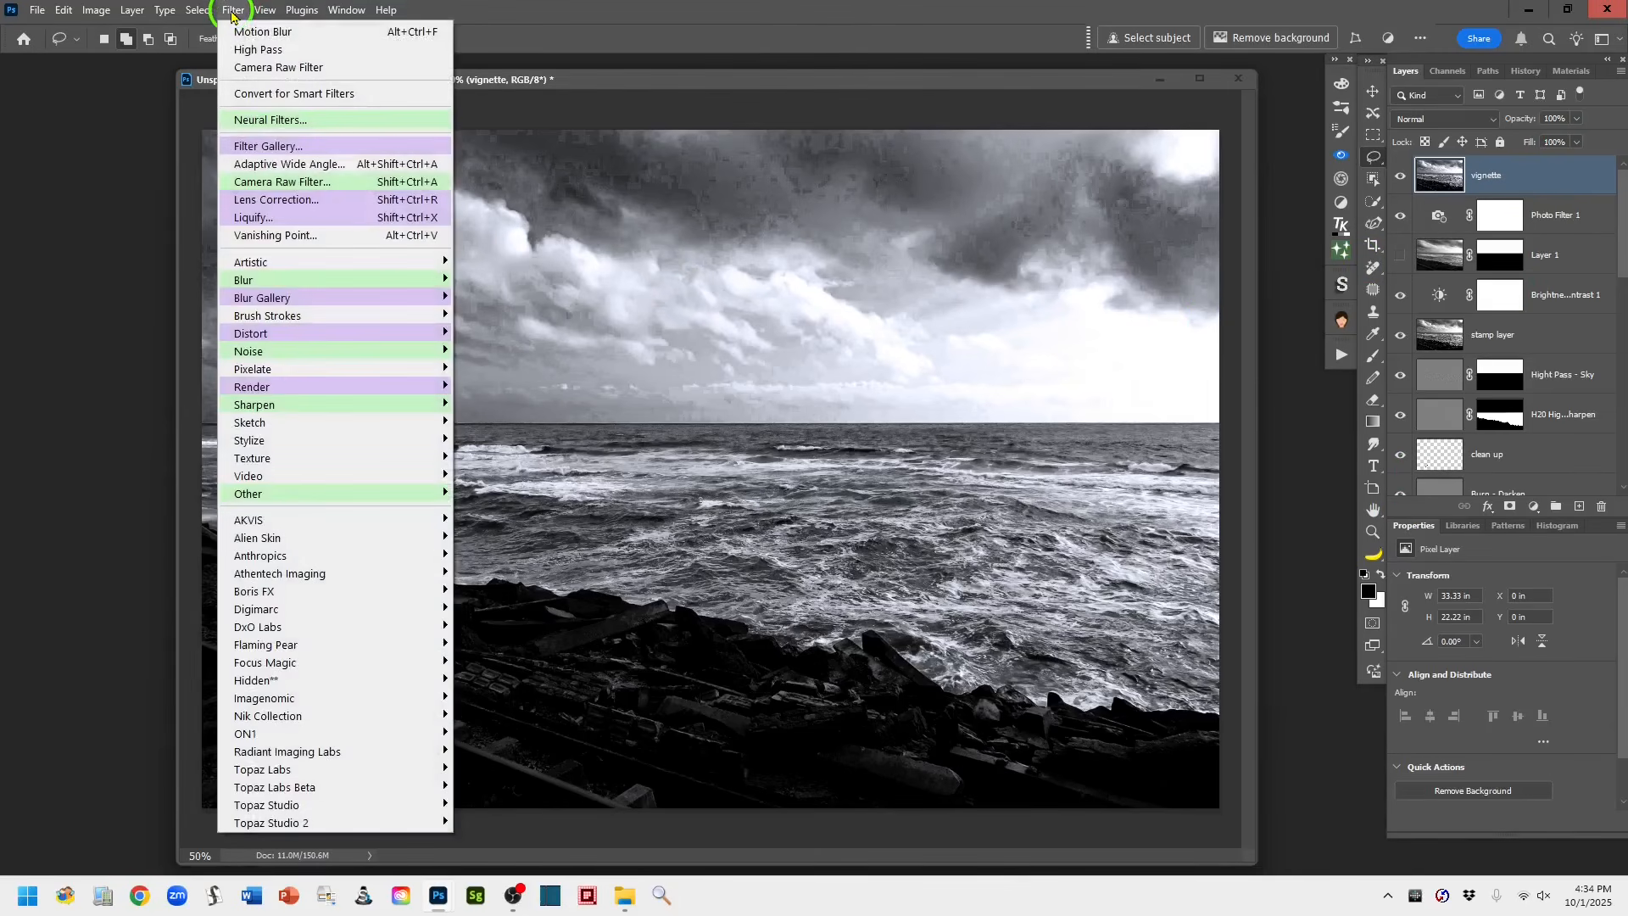
click(291, 182)
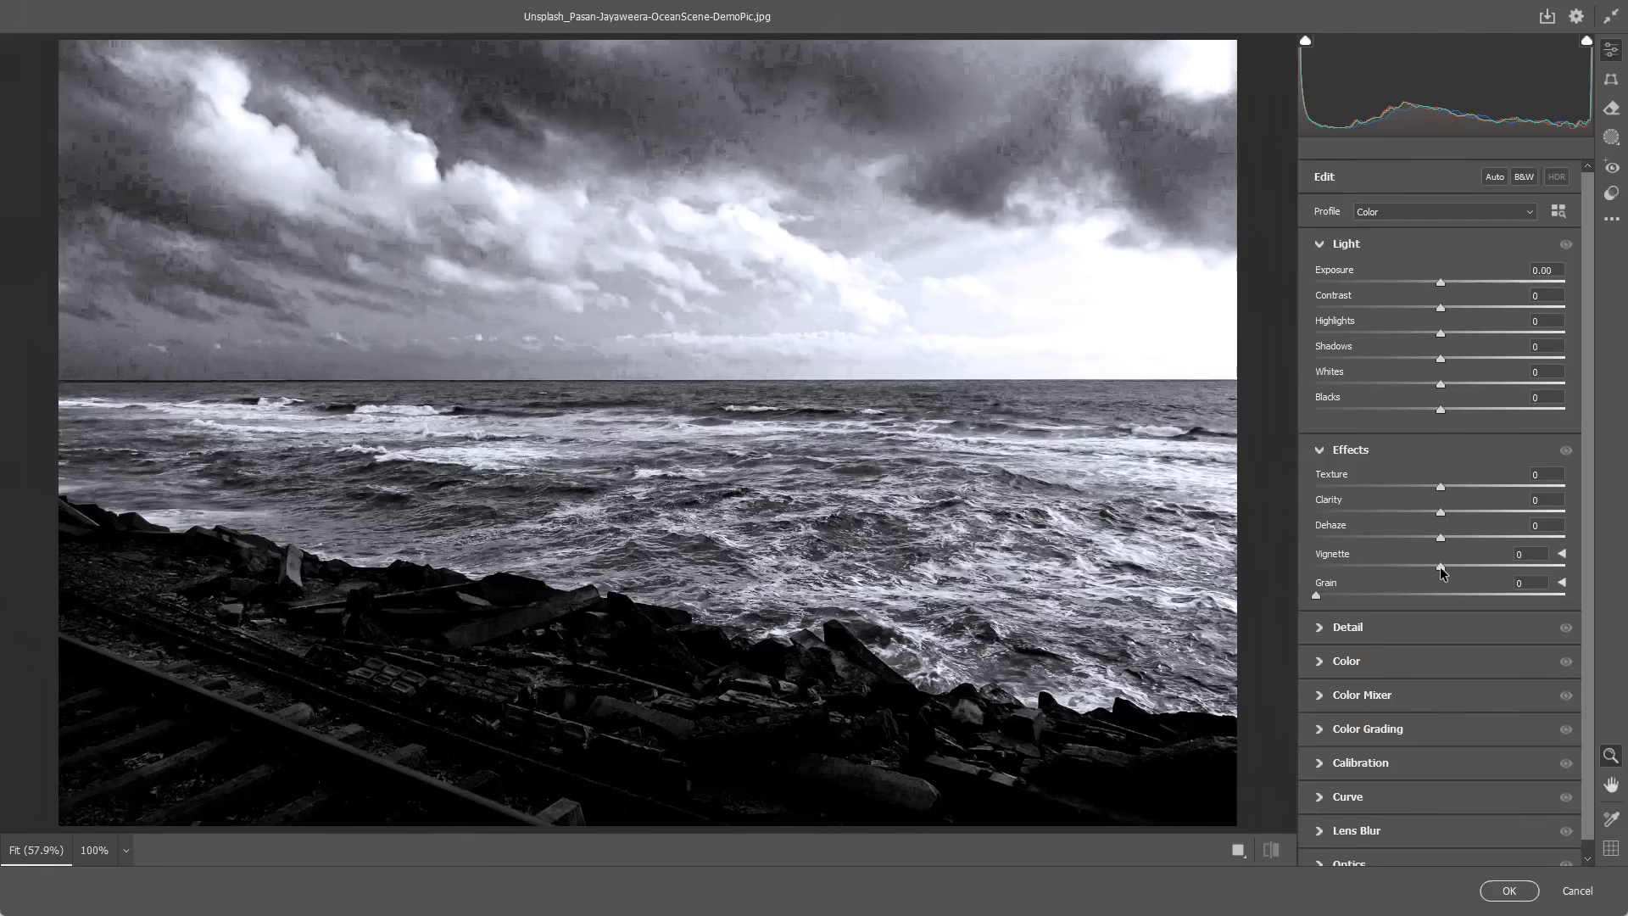
drag(1442, 572, 1425, 570)
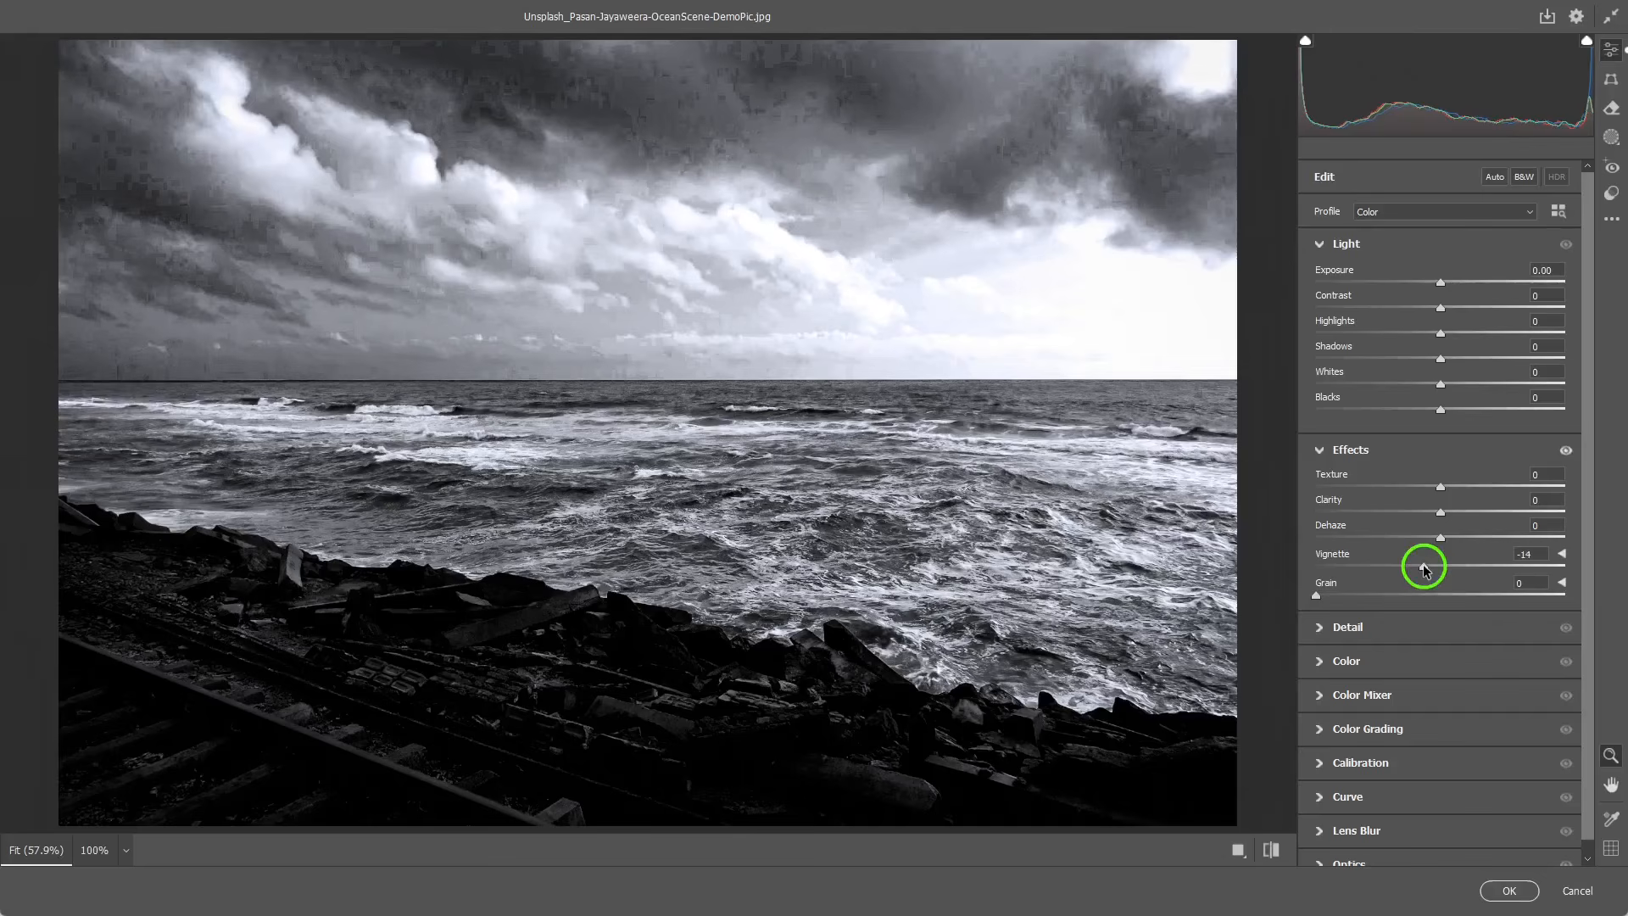
drag(1425, 571, 1423, 570)
click(1566, 452)
click(1566, 454)
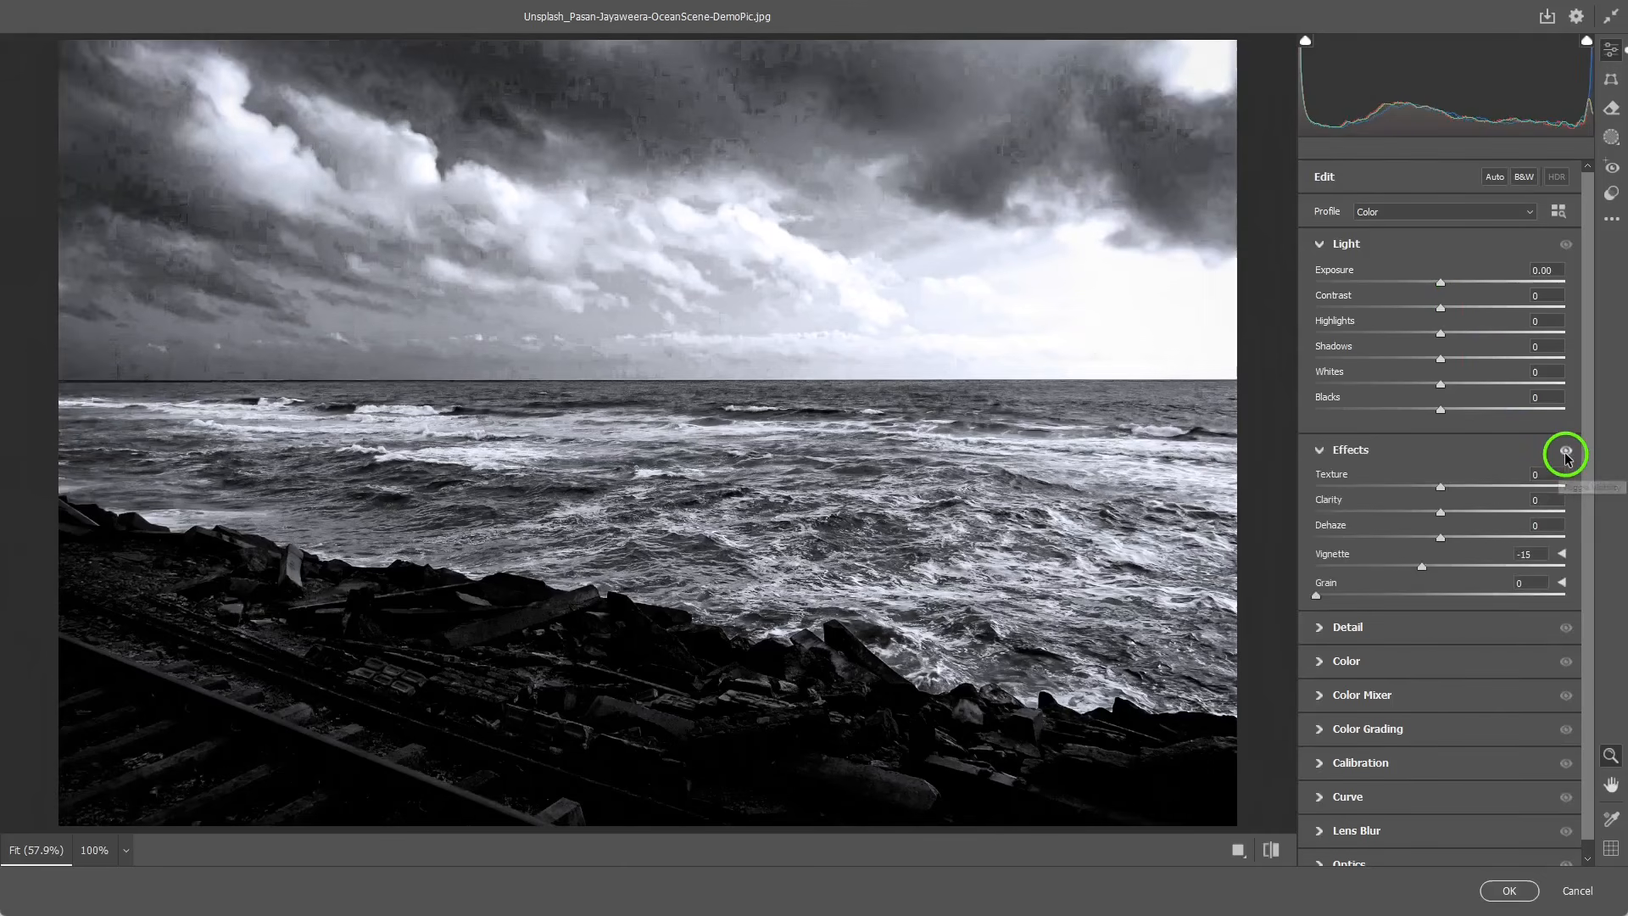
click(1567, 452)
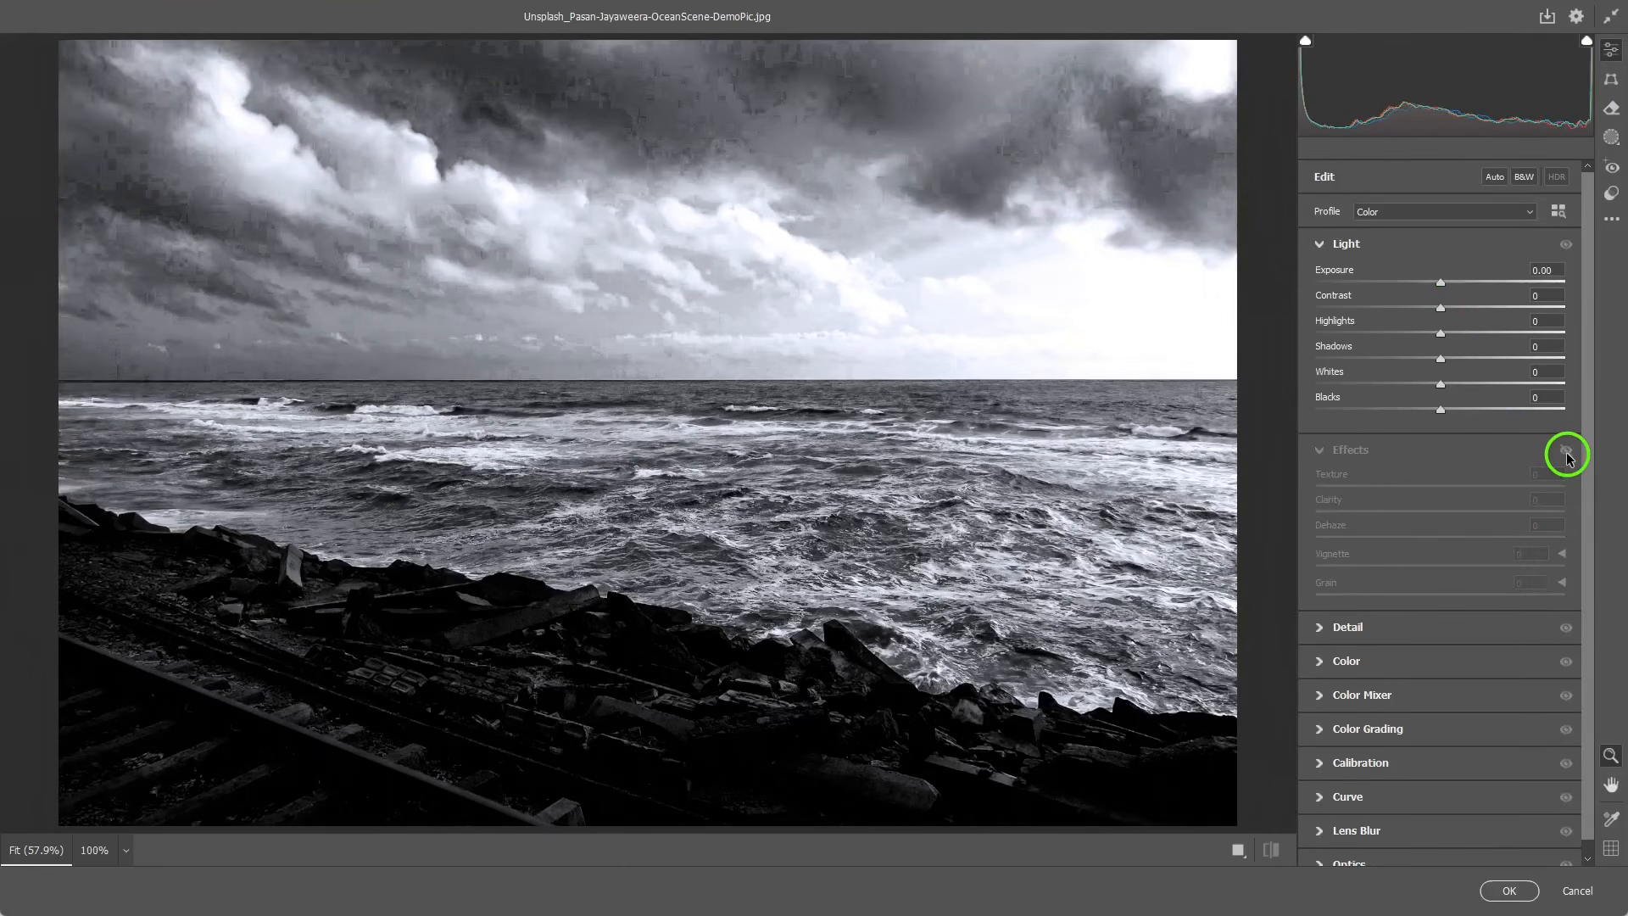
click(1566, 452)
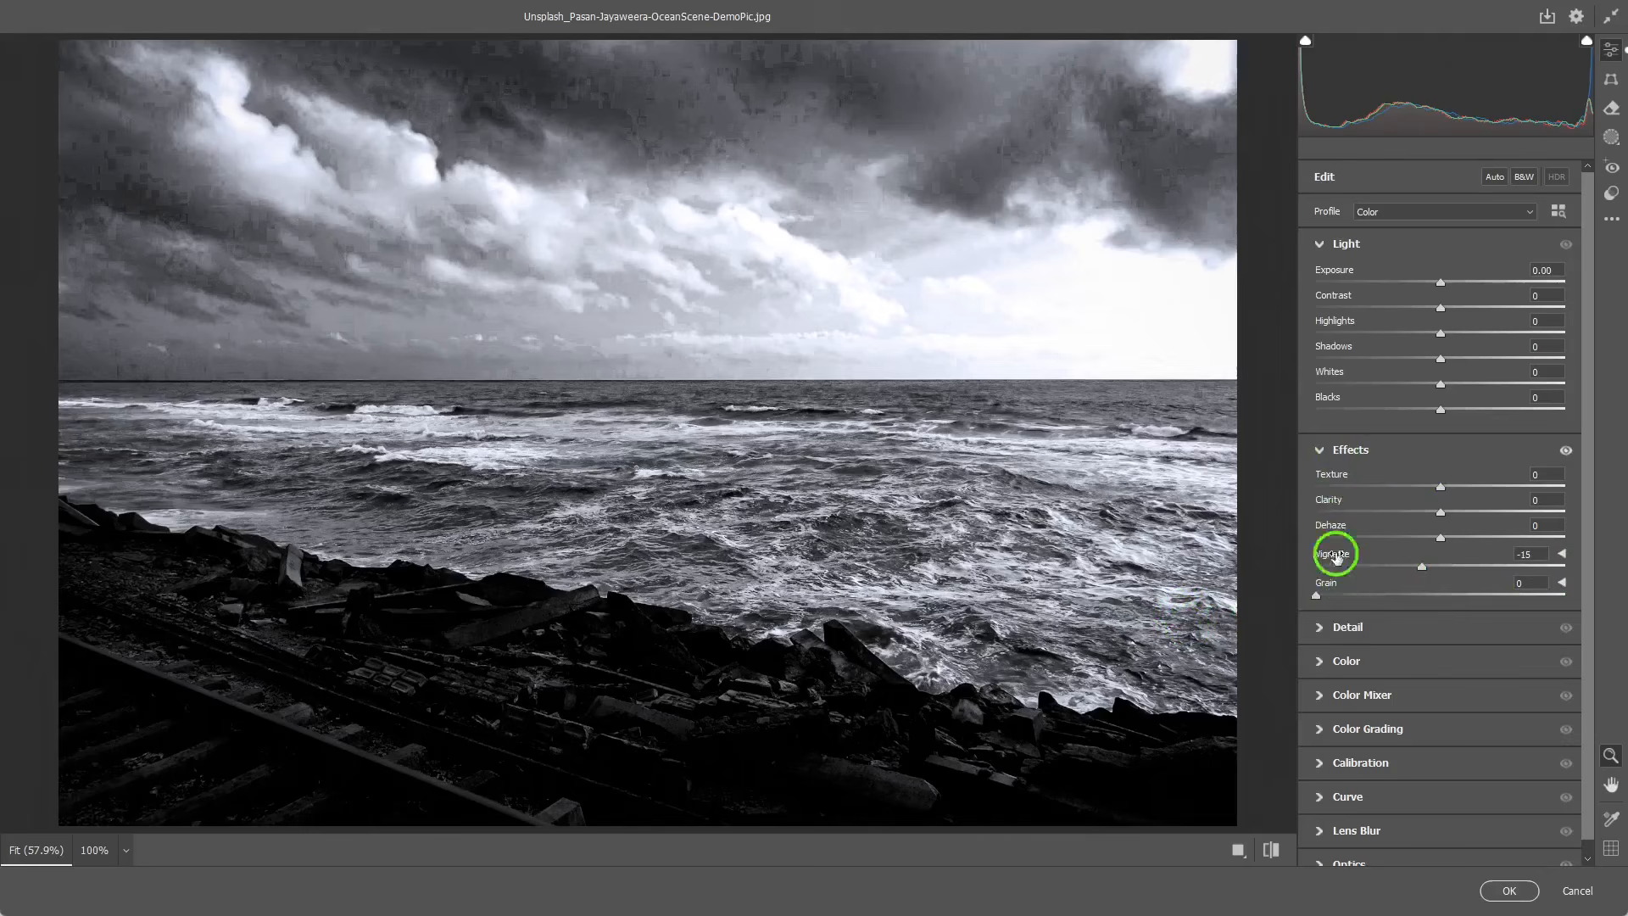
click(1509, 894)
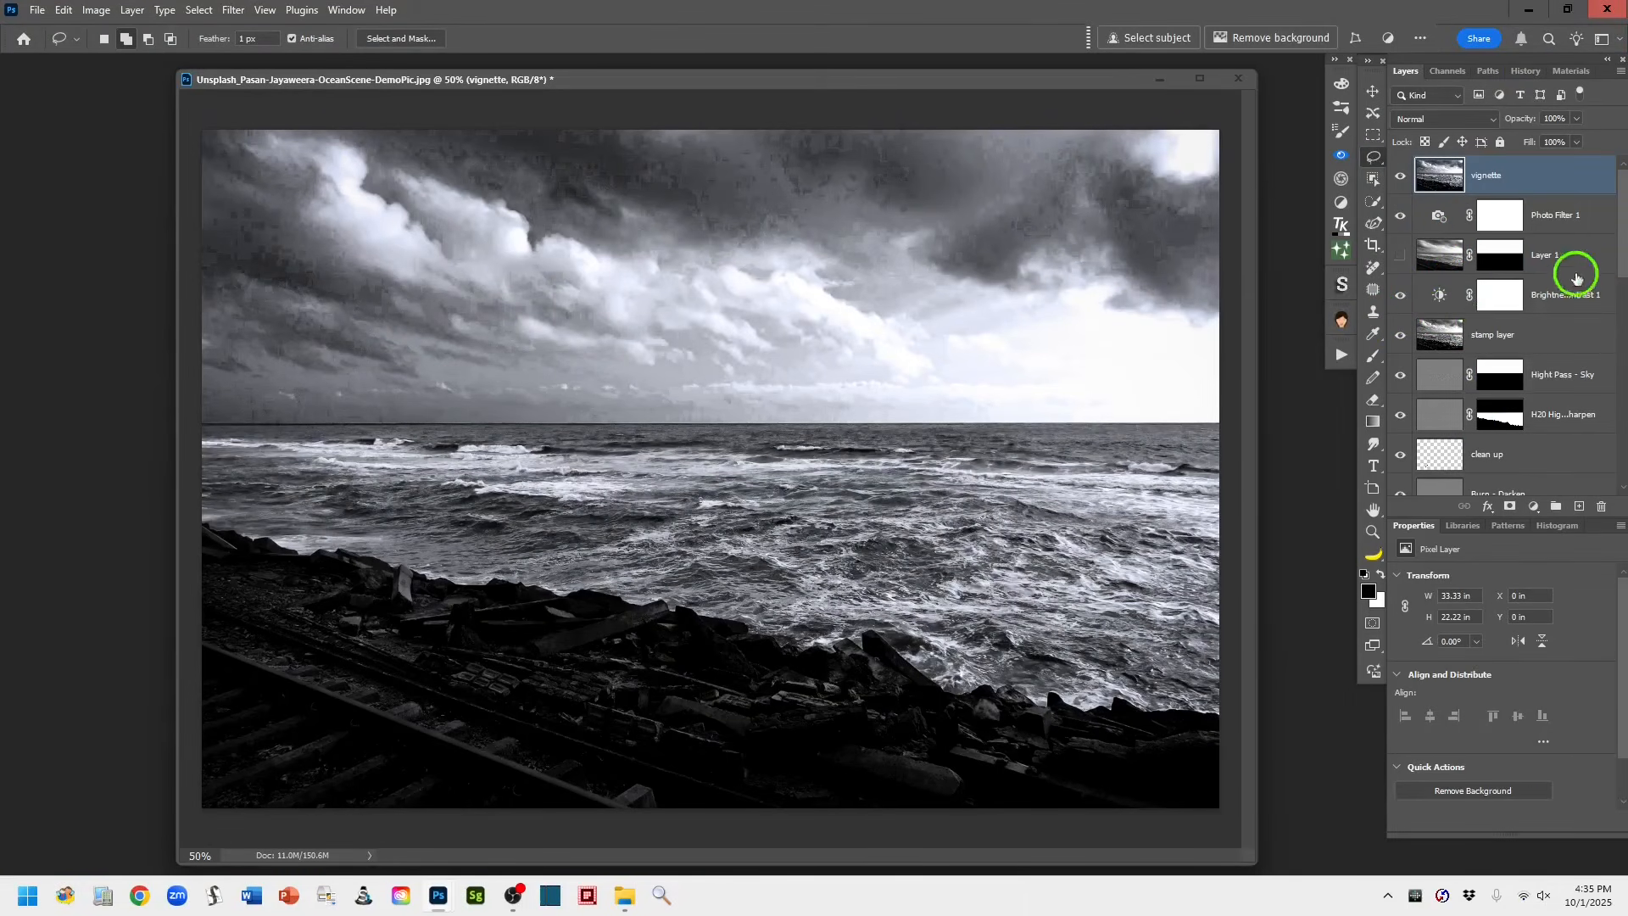
Compare the cool-toned, vignetted image with the original Background layer
drag(1621, 268, 1606, 511)
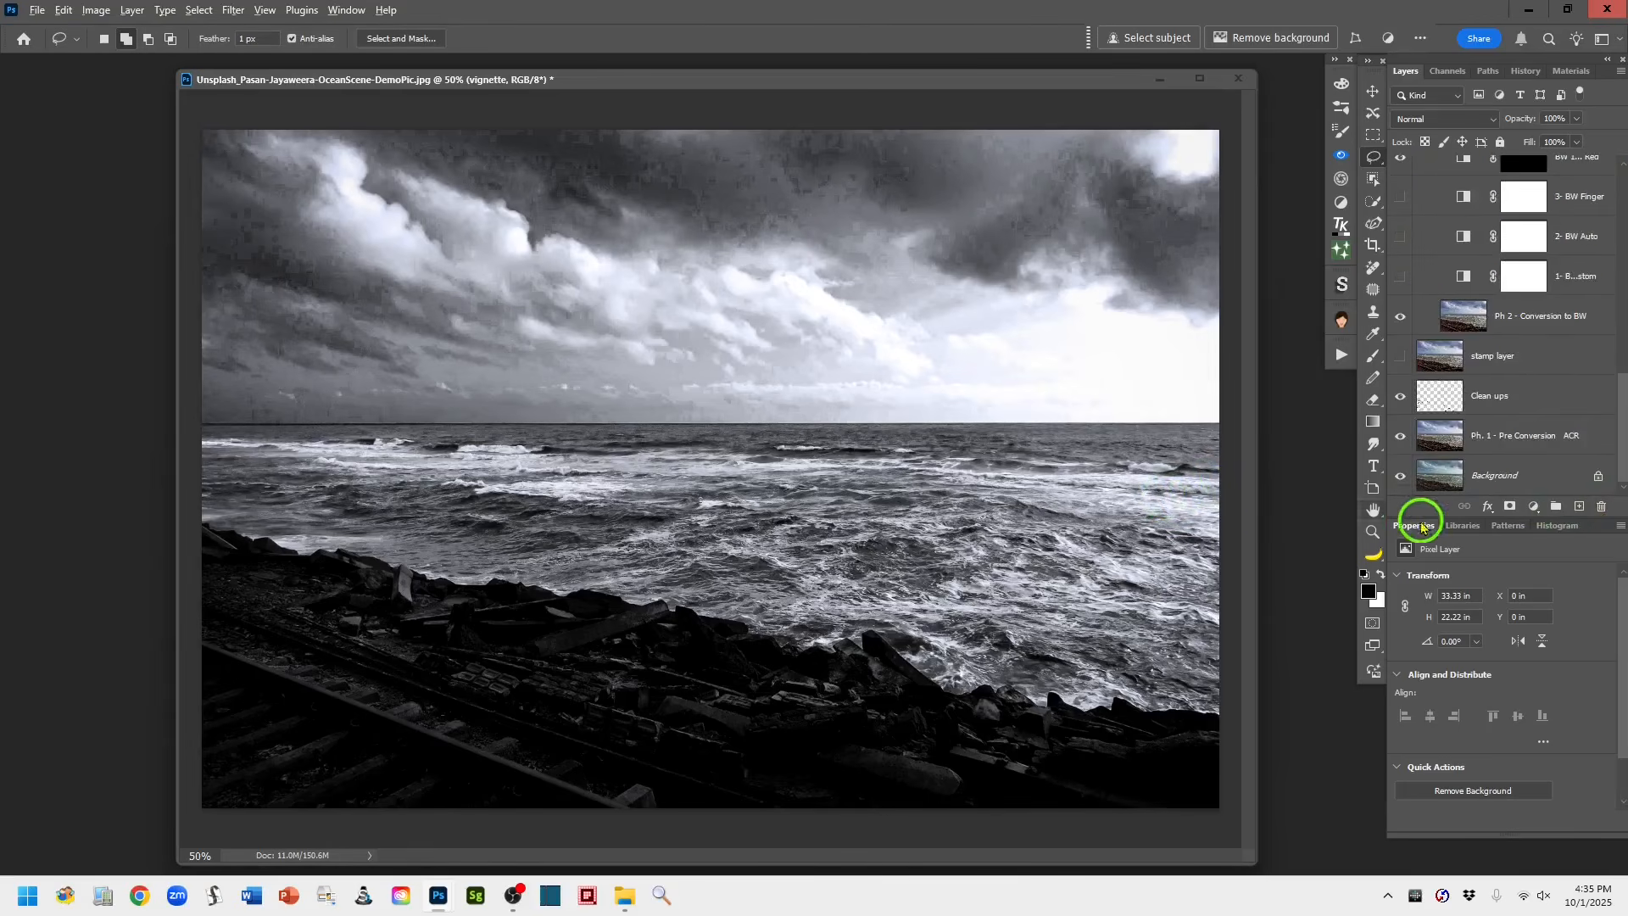
alt+click(1401, 478)
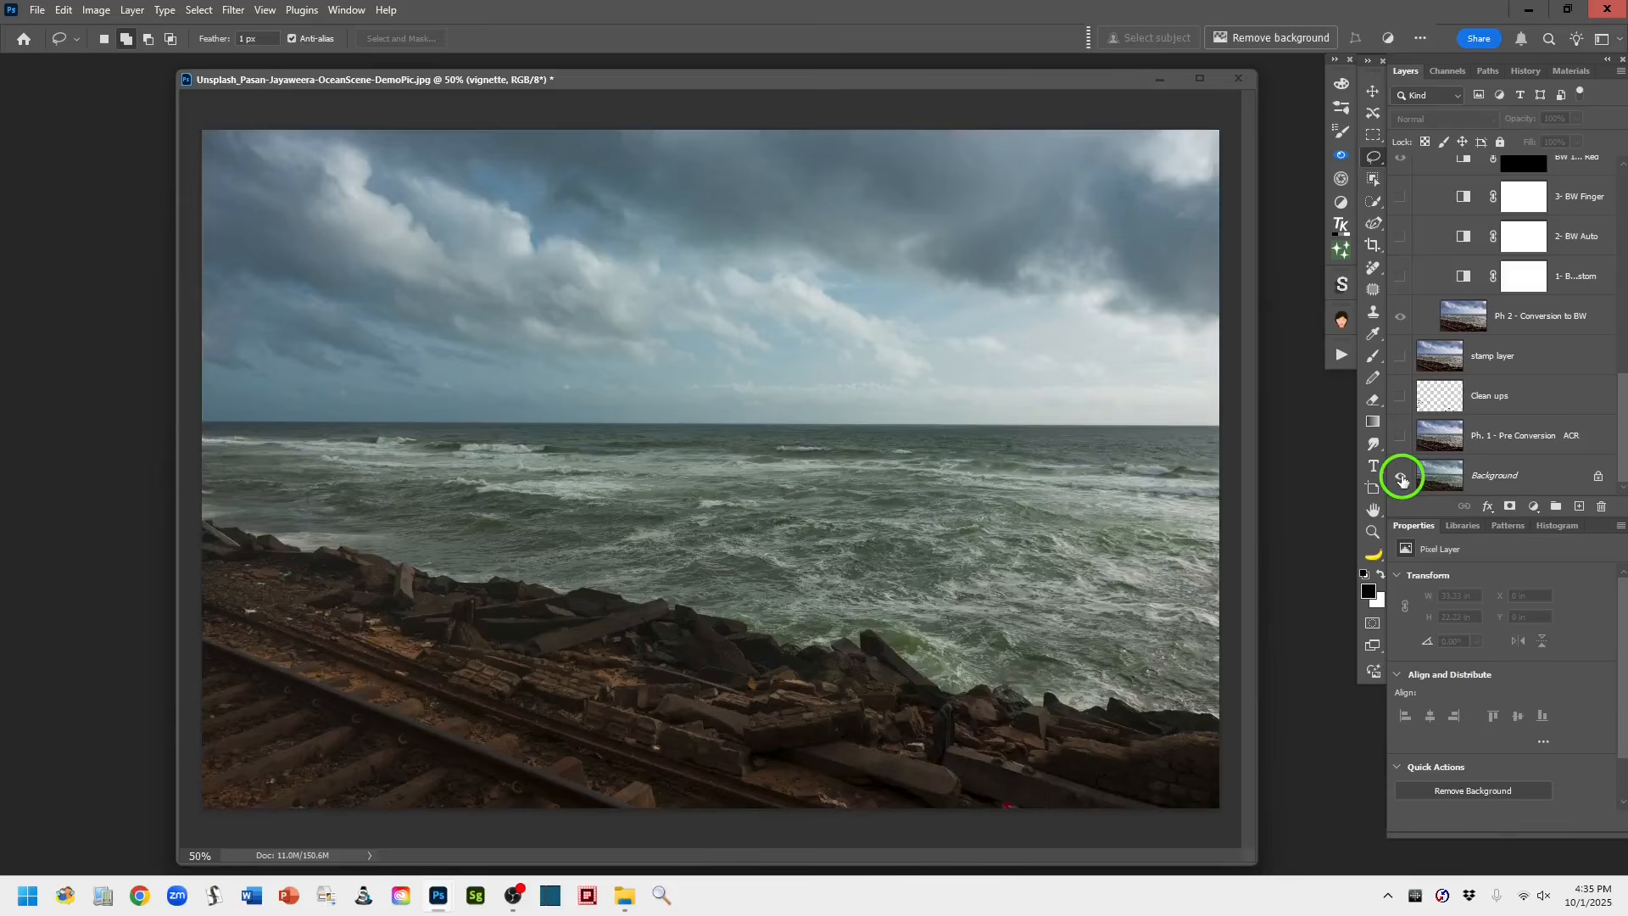
alt+click(1401, 477)
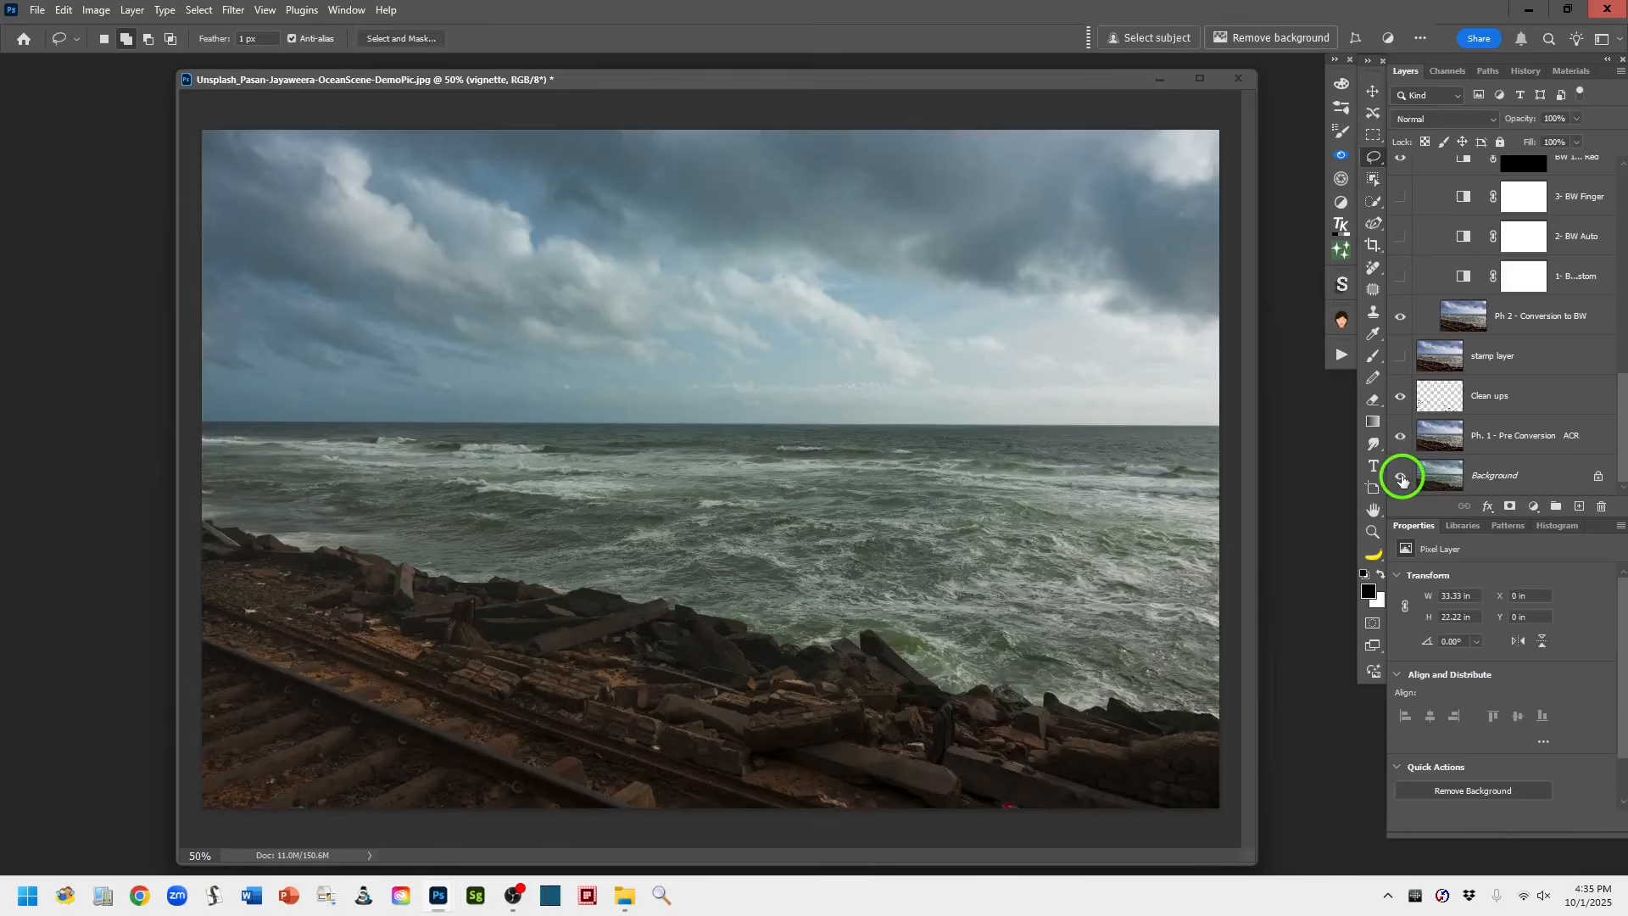